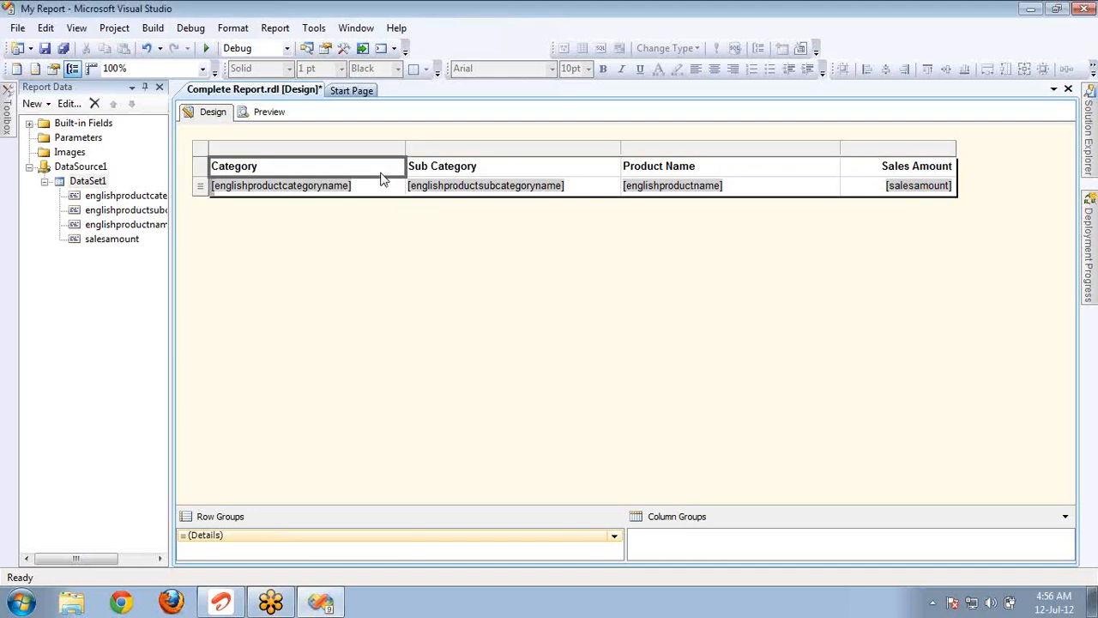
# Extend the report body downward to leave empty space below the table, and preview the report.
pyautogui.click(210, 150)
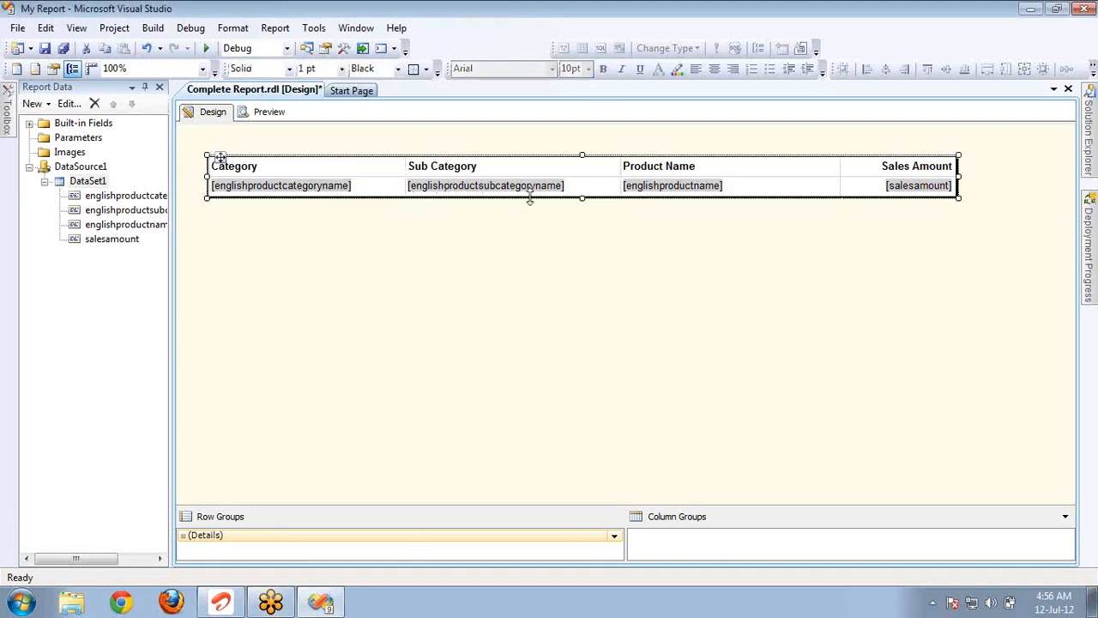
pyautogui.moveTo(530, 199); pyautogui.dragTo(545, 289)
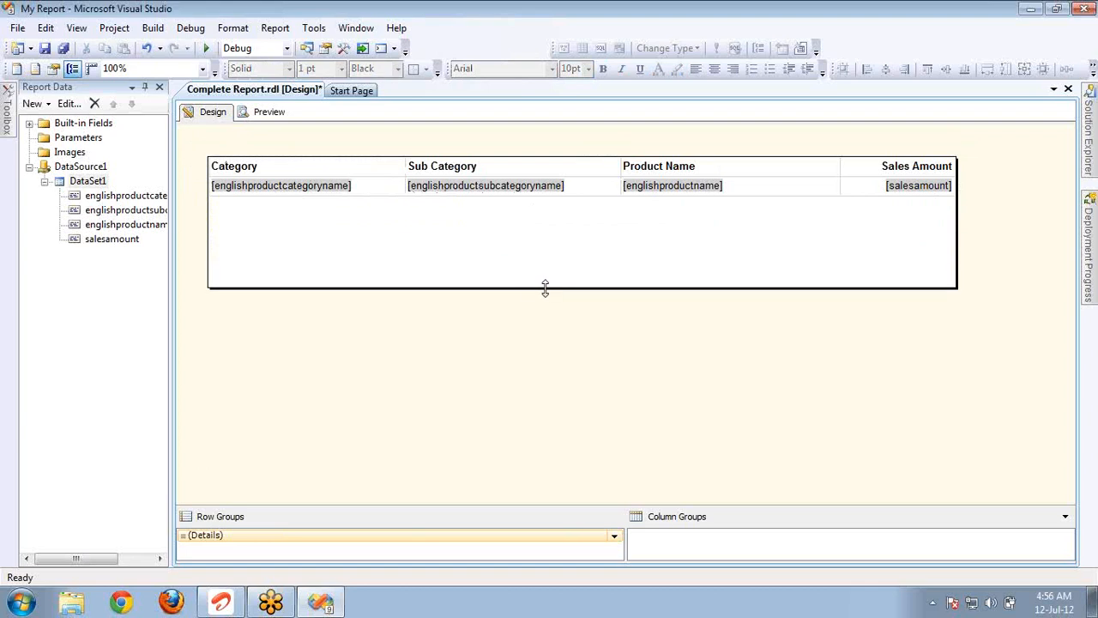
pyautogui.click(270, 114)
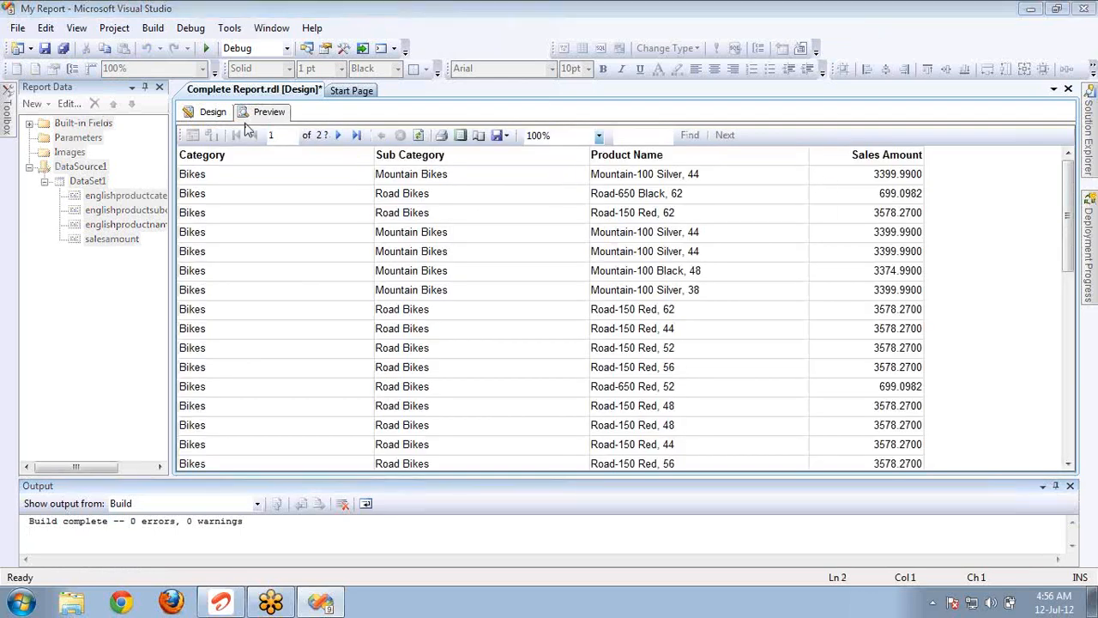
pyautogui.click(213, 112)
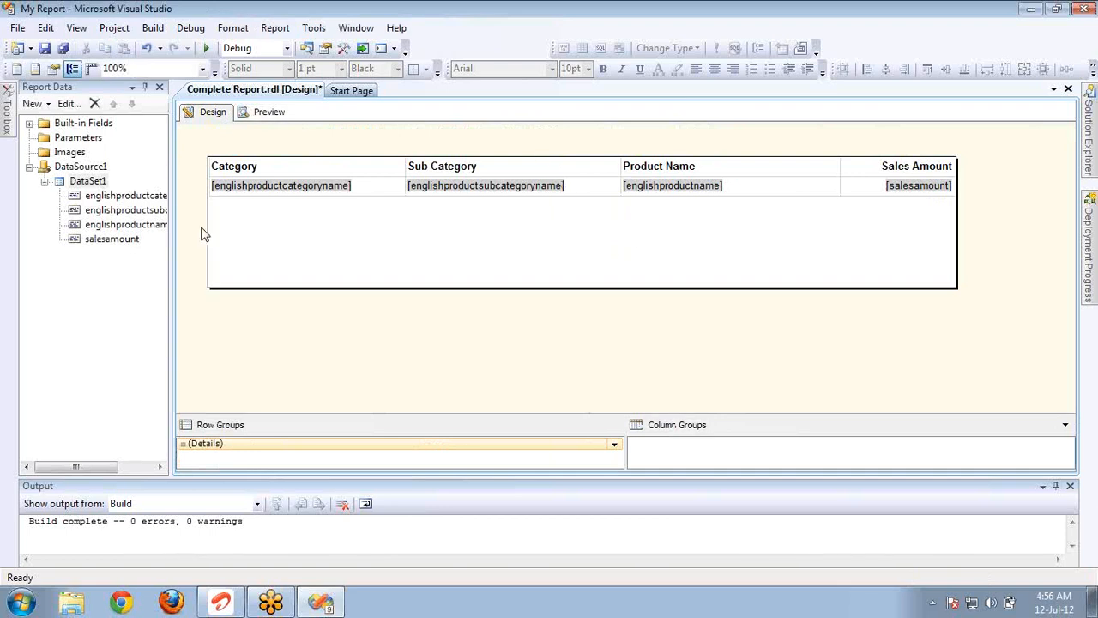
# Insert a matrix below the table with englishproductcategoryname as its row field, and widen that column to match the table's Category column.
pyautogui.click(7, 128)
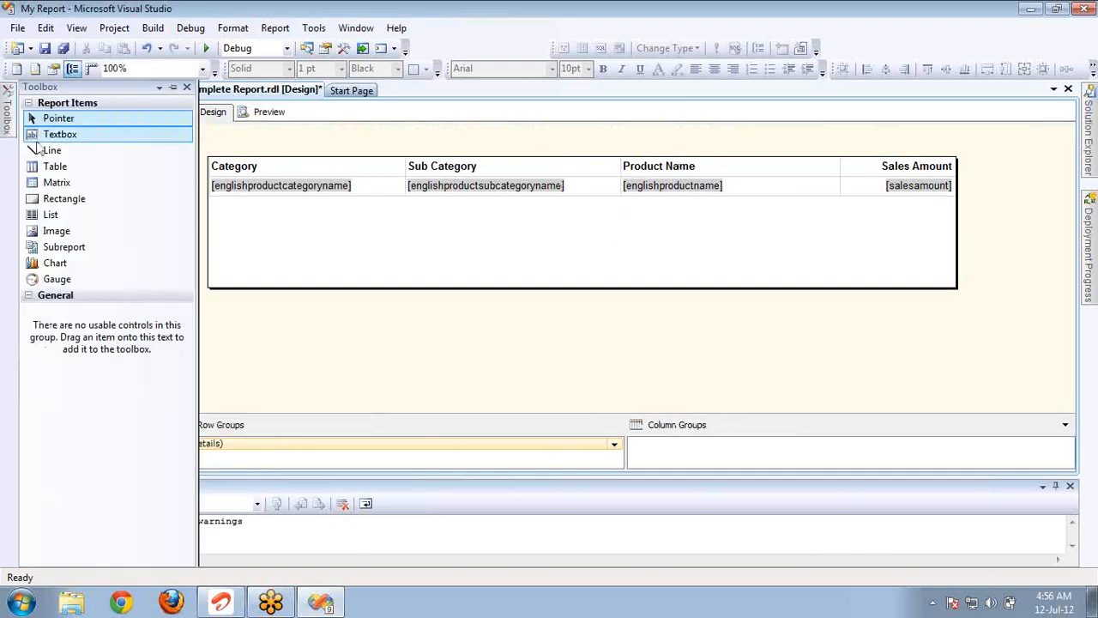
pyautogui.moveTo(57, 185); pyautogui.dragTo(220, 227)
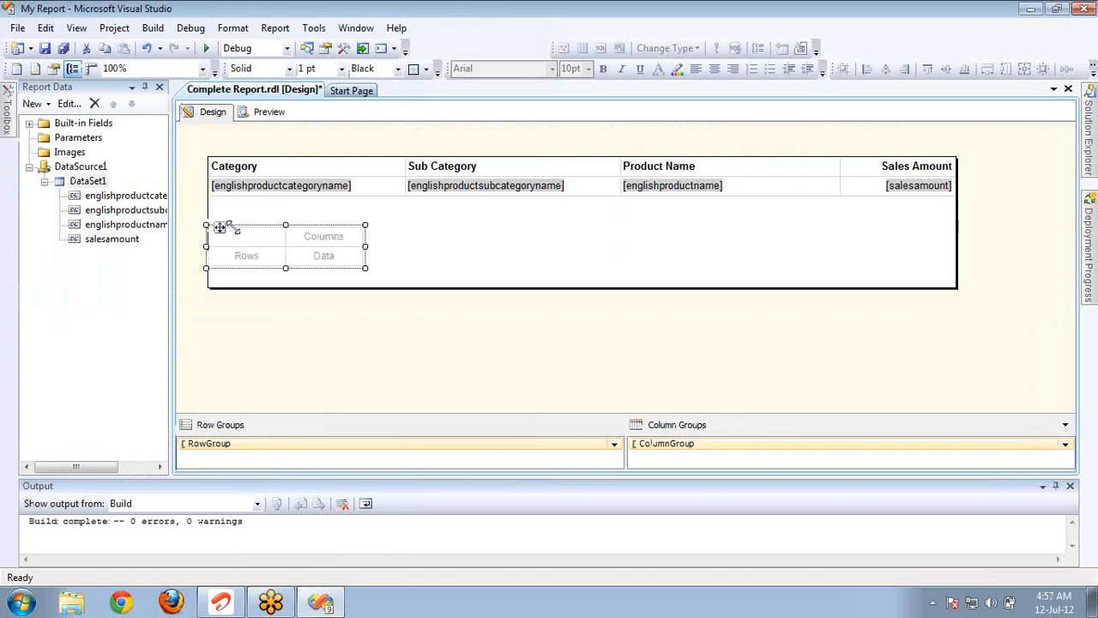
pyautogui.moveTo(114, 197); pyautogui.dragTo(256, 270)
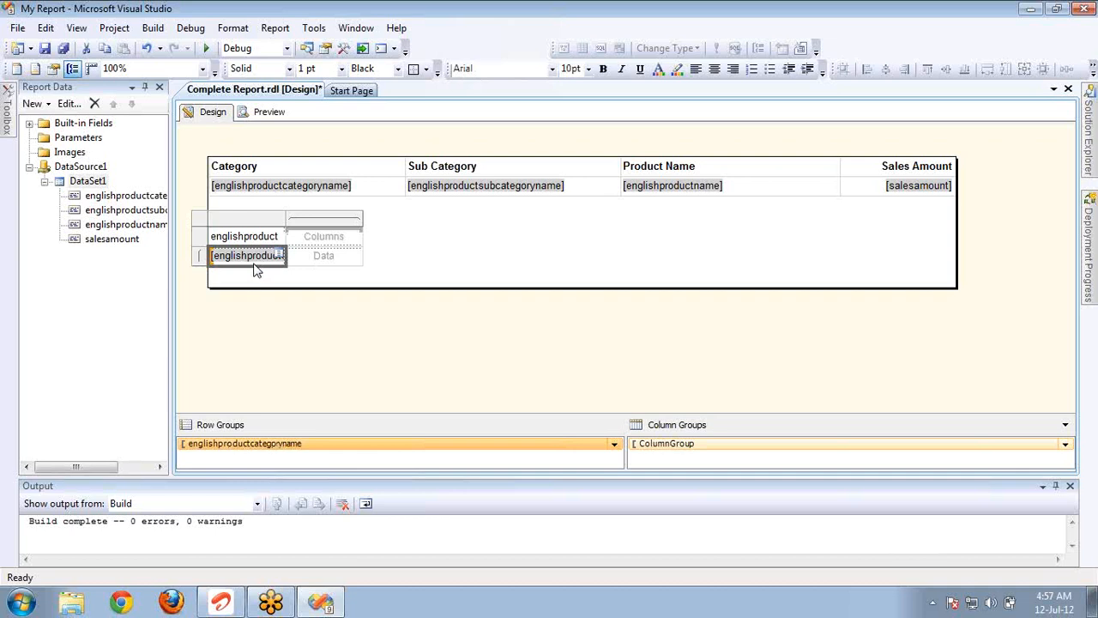
pyautogui.moveTo(285, 227); pyautogui.dragTo(405, 227)
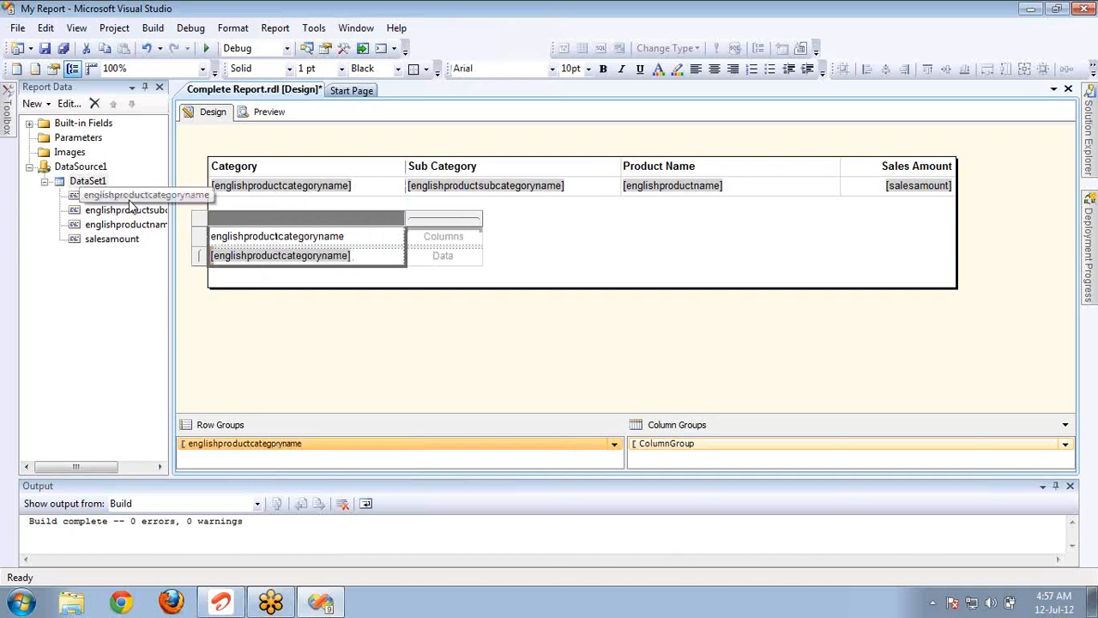
# Add englishproductsubcategoryname and englishproductname as nested row groups in the matrix, widening both columns to match the table above.
pyautogui.moveTo(133, 215); pyautogui.dragTo(407, 258)
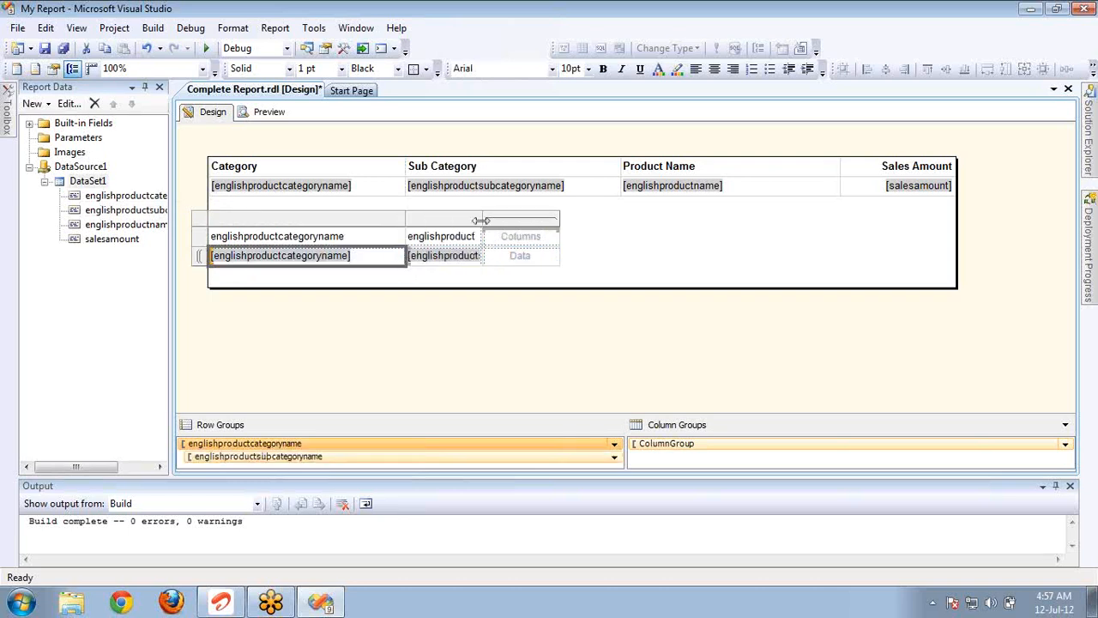
pyautogui.moveTo(482, 233); pyautogui.dragTo(625, 227)
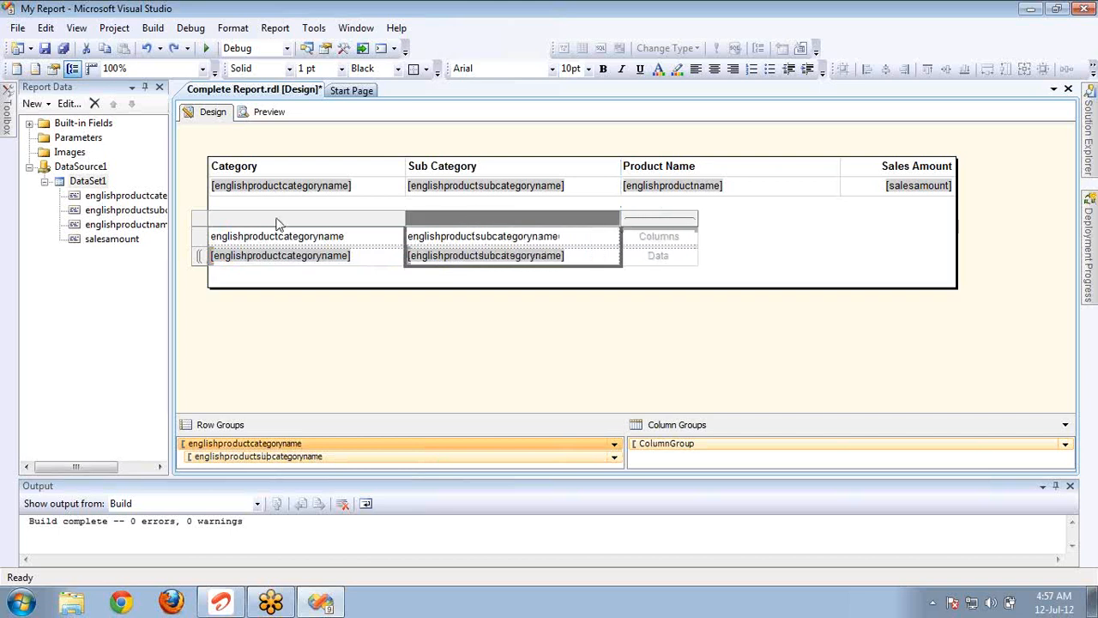
pyautogui.moveTo(135, 229)
pyautogui.mouseDown()
pyautogui.moveTo(510, 238)
pyautogui.moveTo(615, 259)
pyautogui.mouseUp()
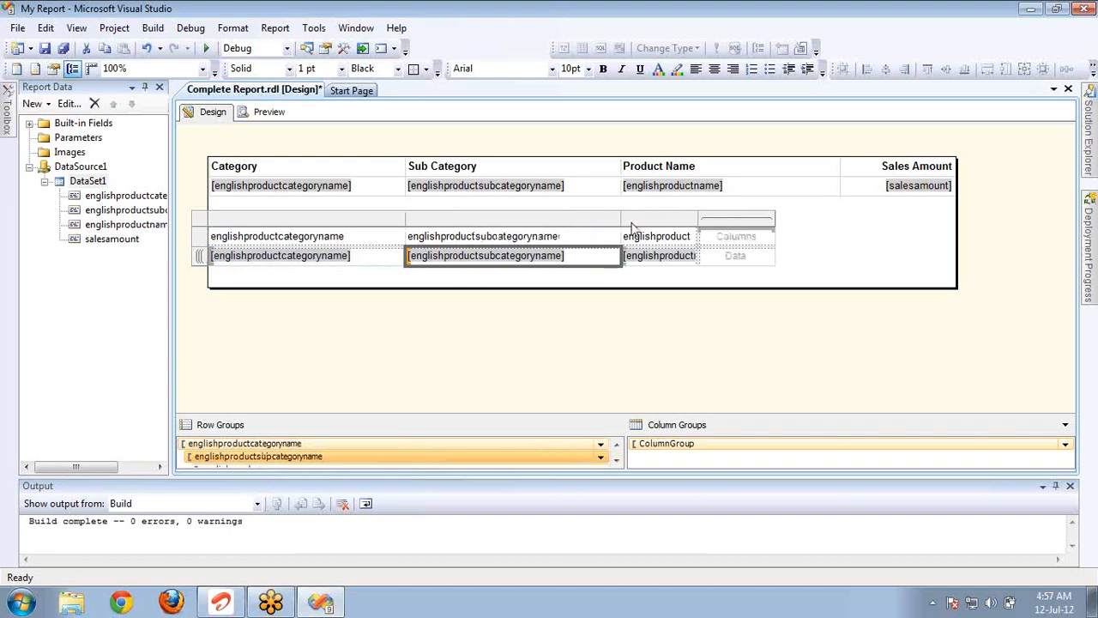
pyautogui.moveTo(697, 216); pyautogui.dragTo(832, 215)
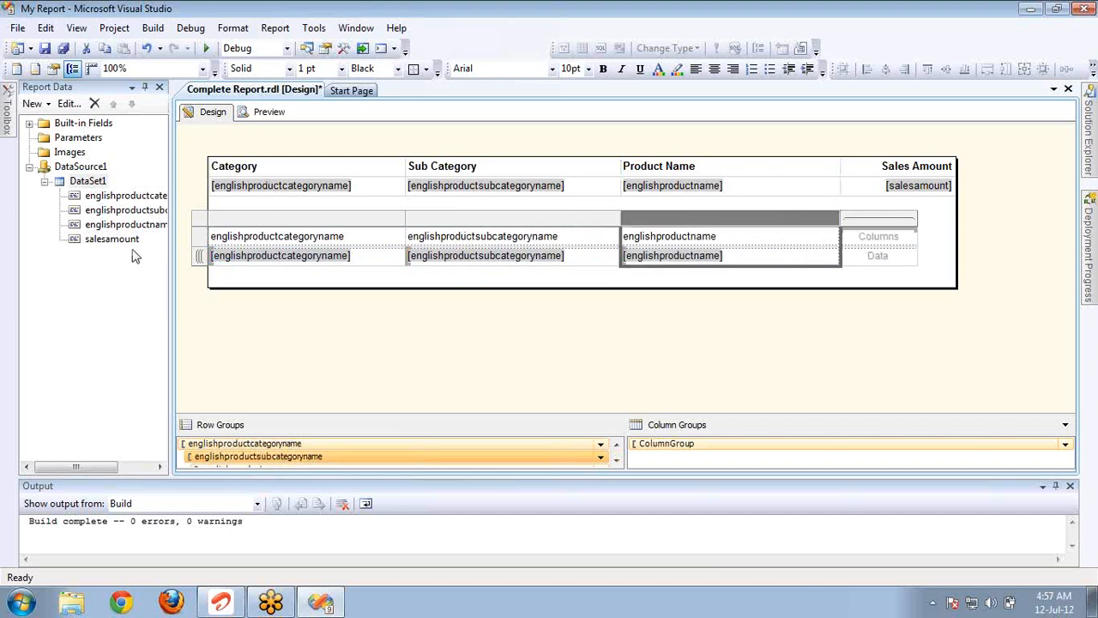
# Place salesamount in the matrix data cell, align its column with the table's edge, and shrink the report body to the matrix's lower edge.
pyautogui.moveTo(127, 247); pyautogui.dragTo(953, 230)
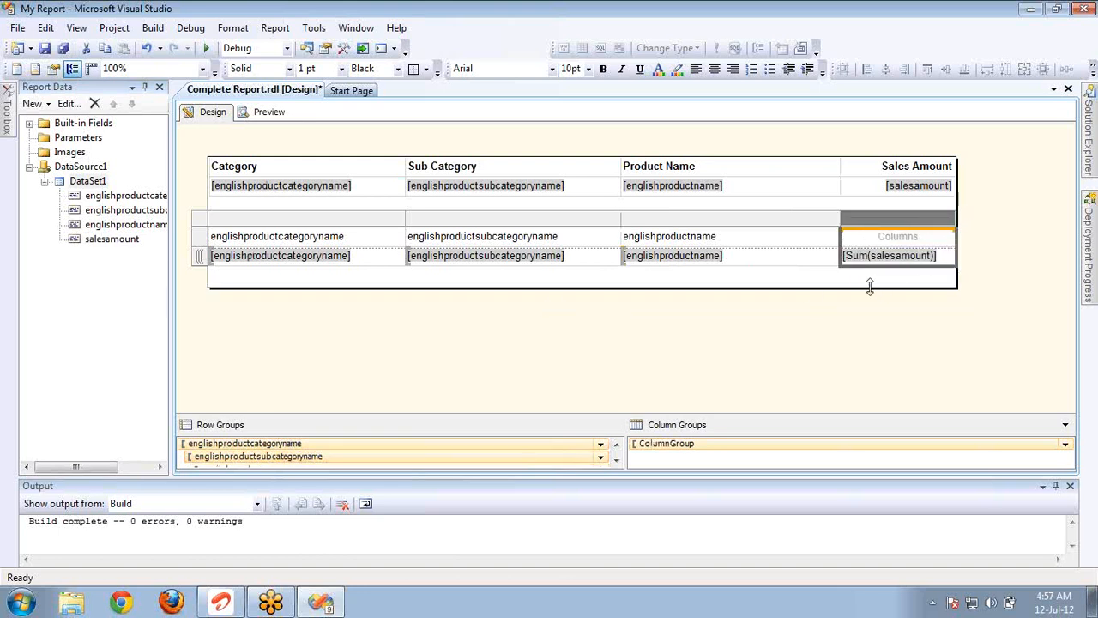
pyautogui.moveTo(870, 288); pyautogui.dragTo(869, 267)
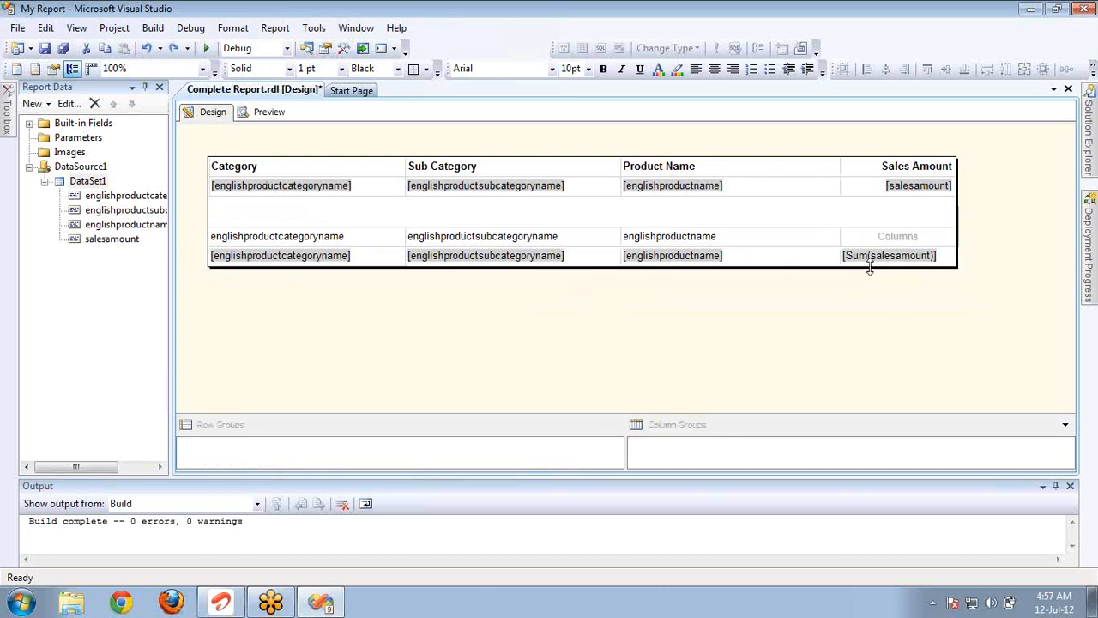
# Copy the table's Category, Sub Category, Product Name and Sales Amount headers over the matrix's header cells.
pyautogui.click(317, 167)
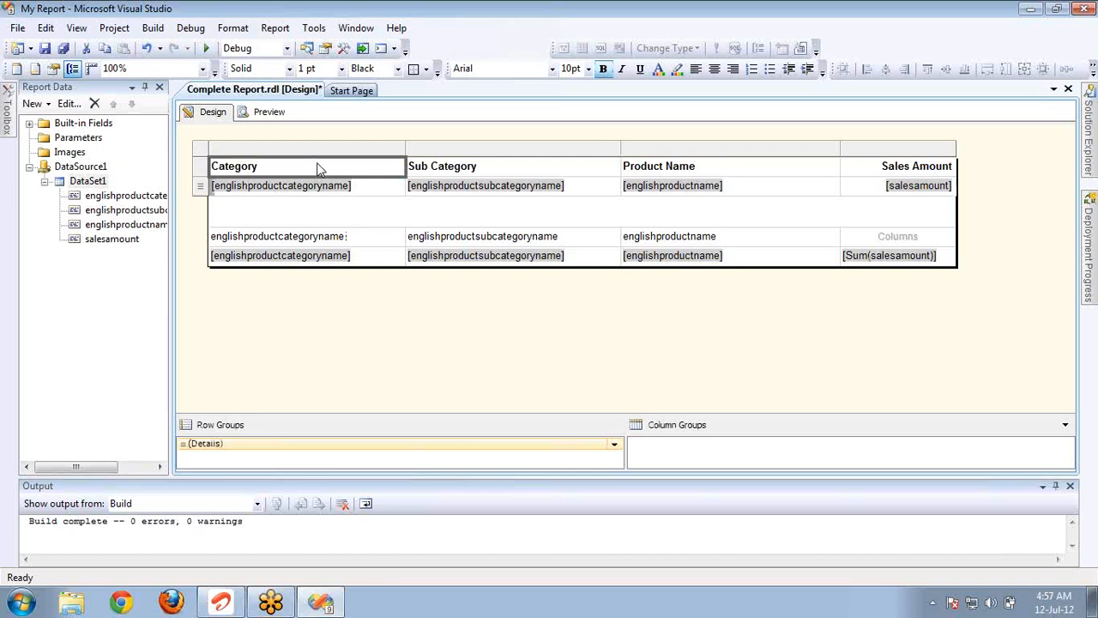
pyautogui.click(363, 244)
pyautogui.write('Category')
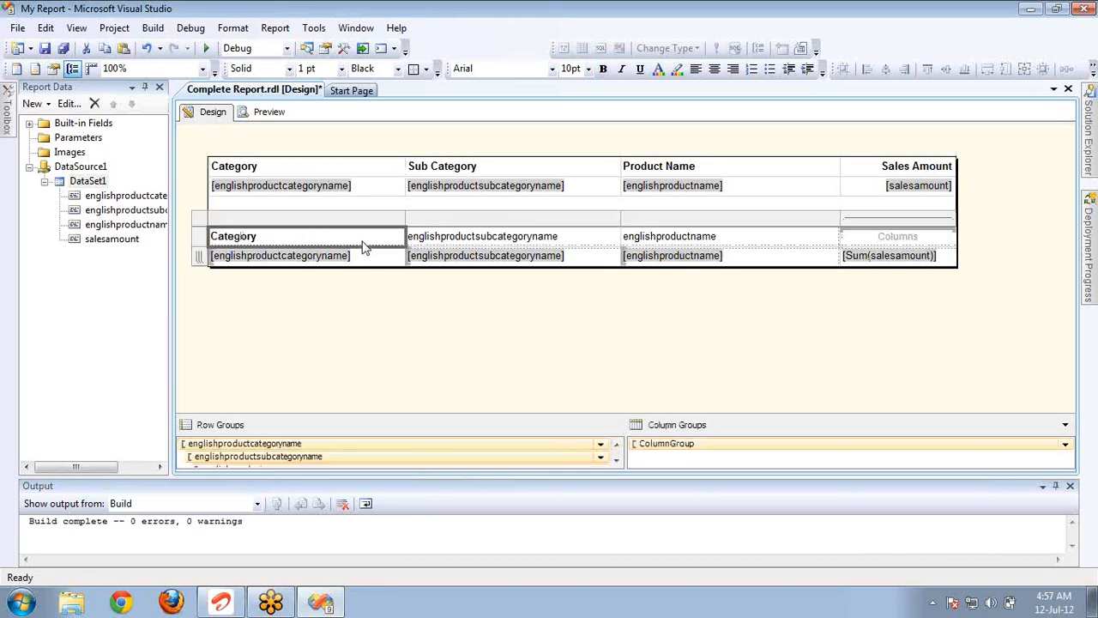
pyautogui.click(498, 171)
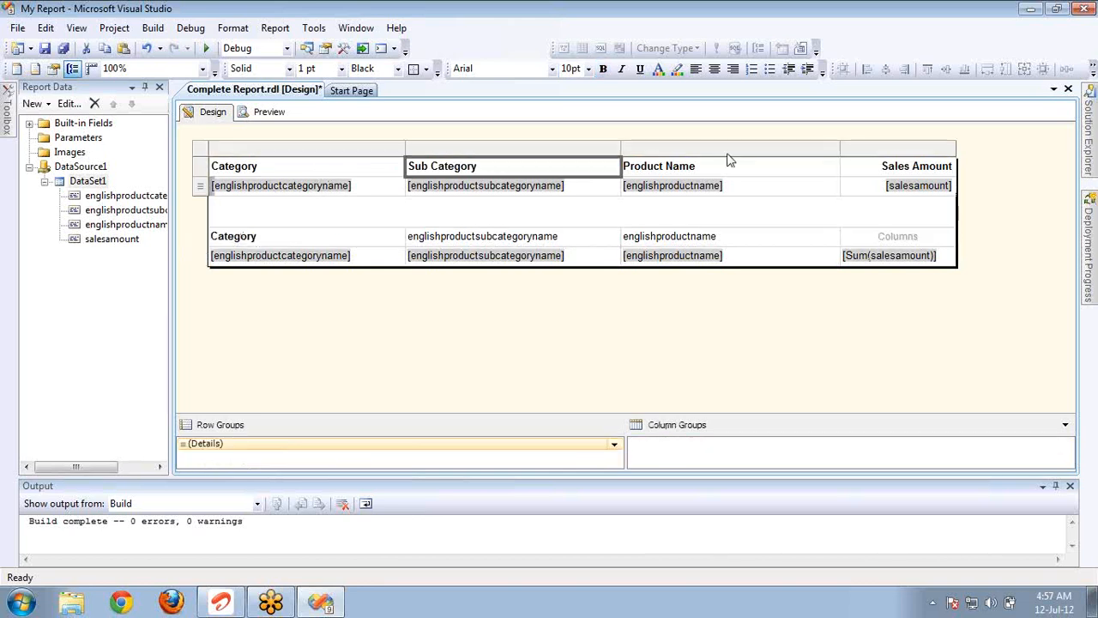
pyautogui.keyDown('shift'); pyautogui.click(876, 172); pyautogui.keyUp('shift')
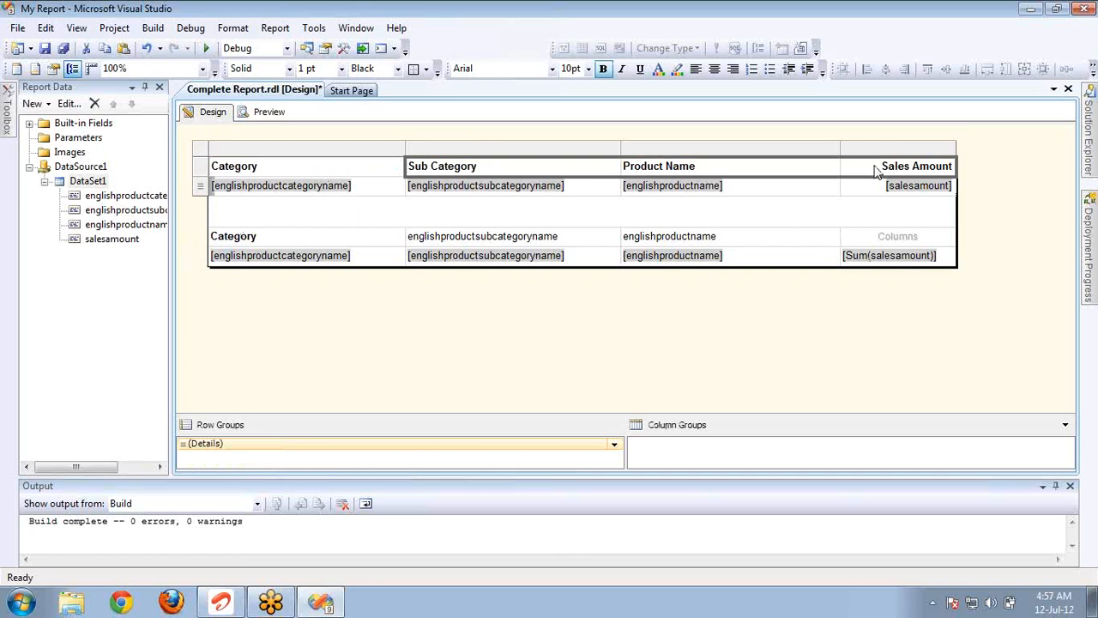
pyautogui.click(607, 234)
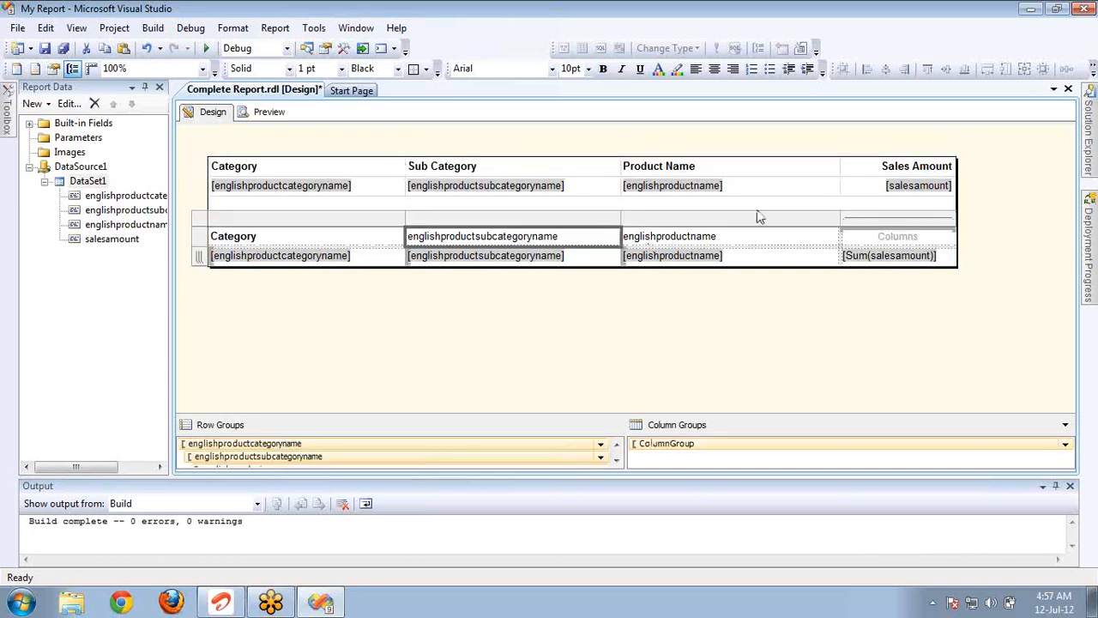
pyautogui.keyDown('shift'); pyautogui.click(877, 243); pyautogui.keyUp('shift')
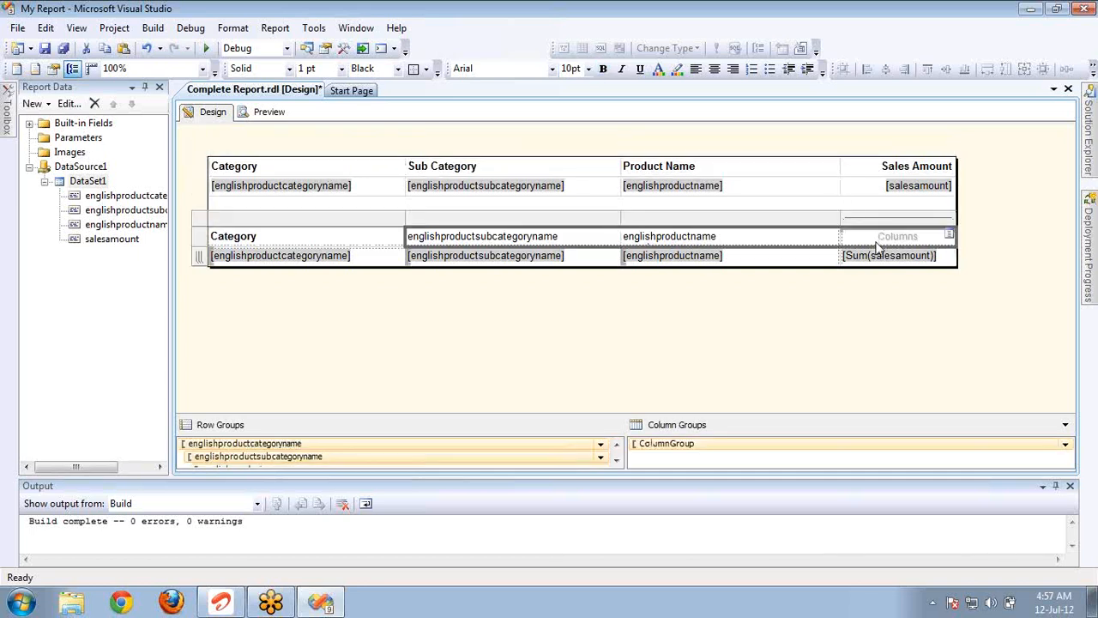
pyautogui.write('Sub Category\tProduct Name\tSales Amount')
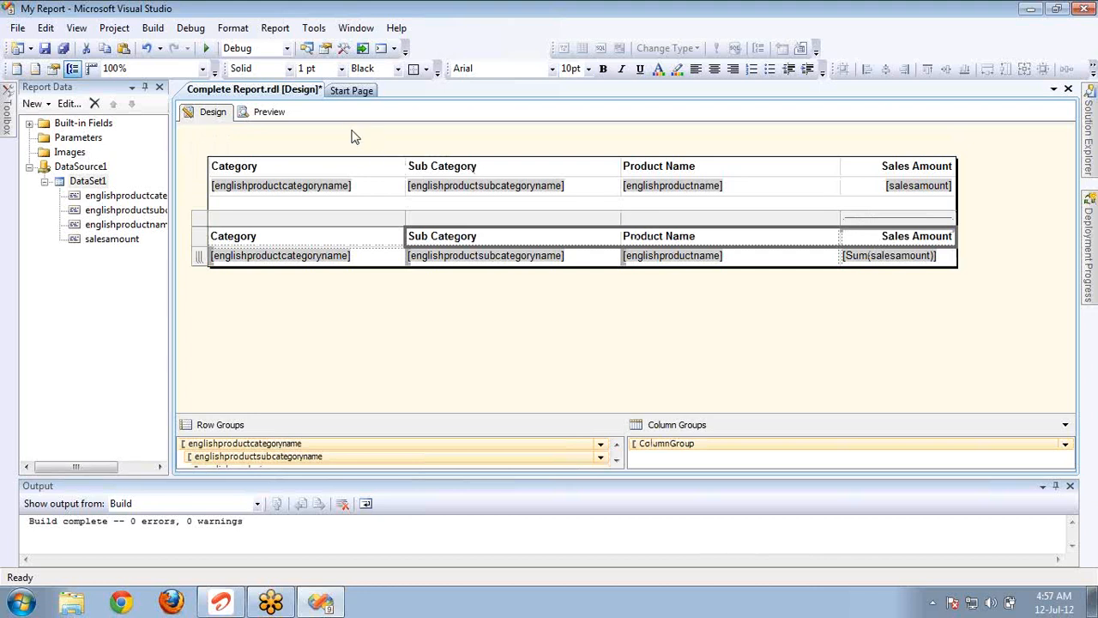
# Preview the report and page through it to the last page.
pyautogui.click(271, 112)
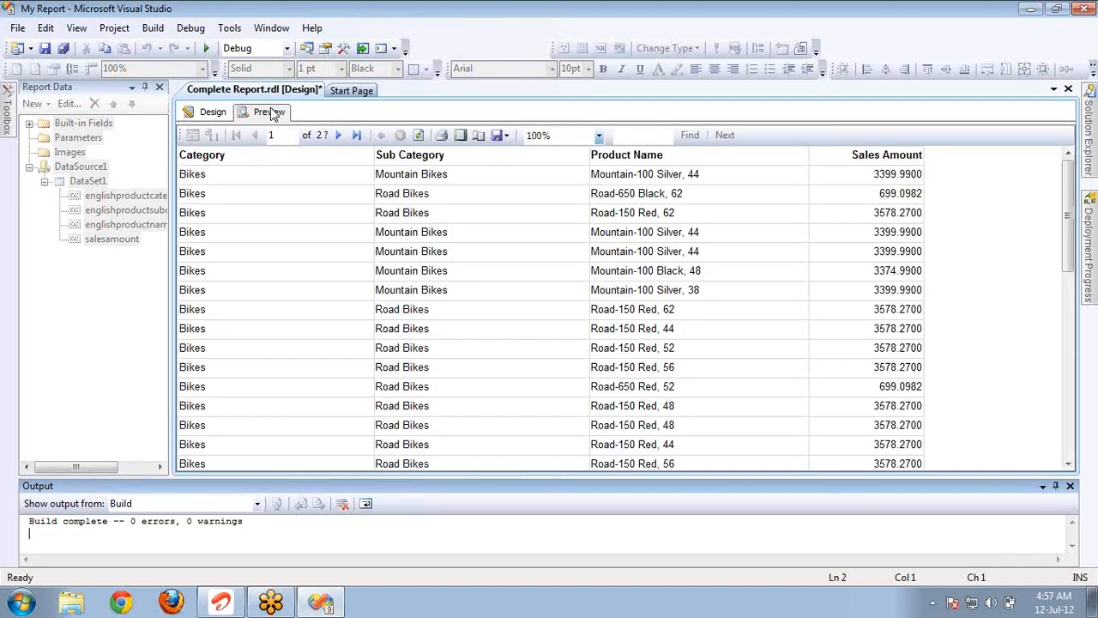
pyautogui.click(338, 136)
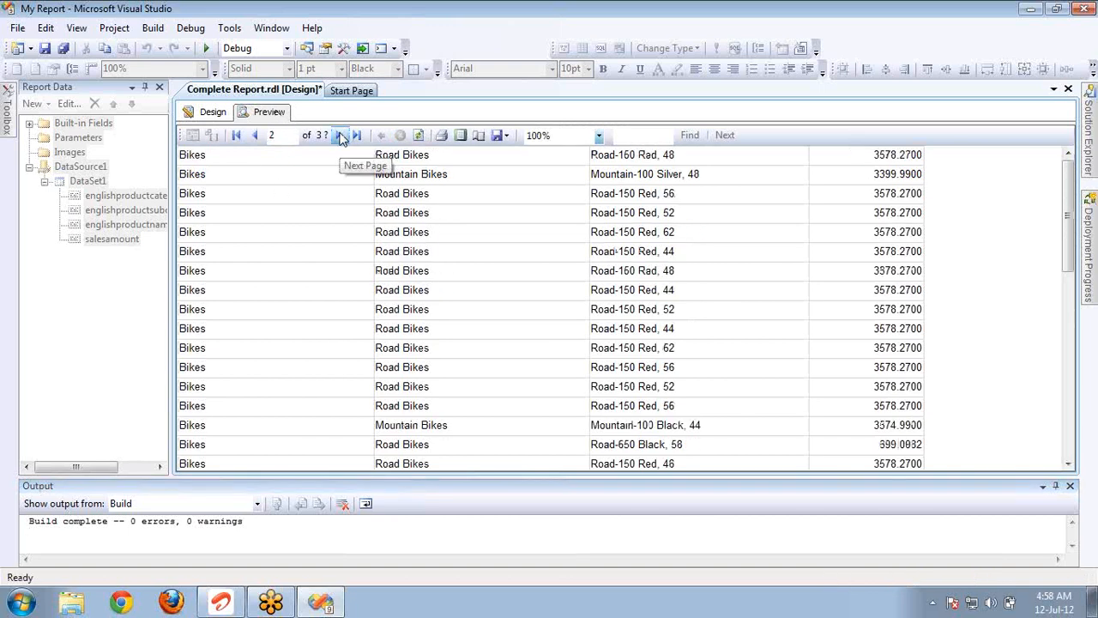
pyautogui.click(339, 137)
pyautogui.click(339, 136)
pyautogui.click(340, 137)
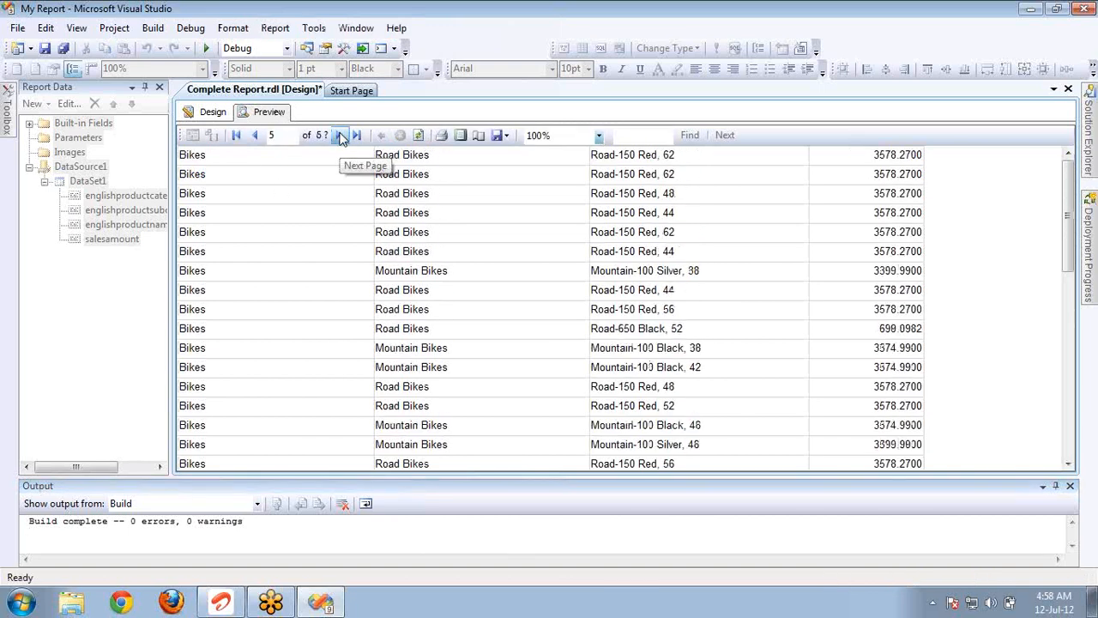
pyautogui.click(340, 136)
pyautogui.click(340, 137)
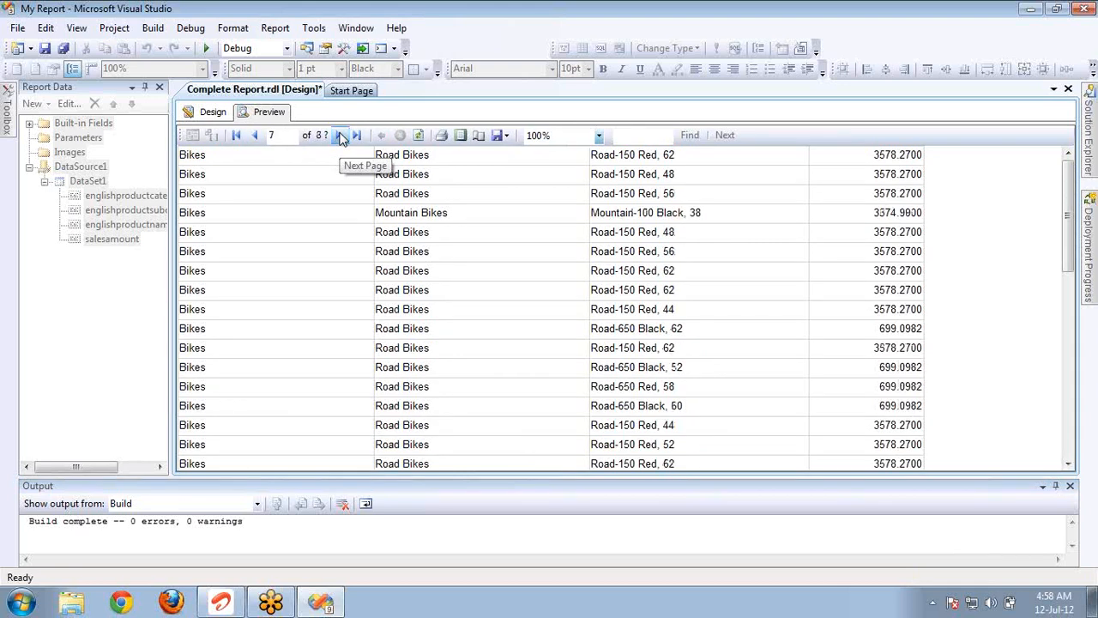
pyautogui.click(340, 136)
pyautogui.click(340, 136)
pyautogui.click(341, 137)
pyautogui.click(362, 137)
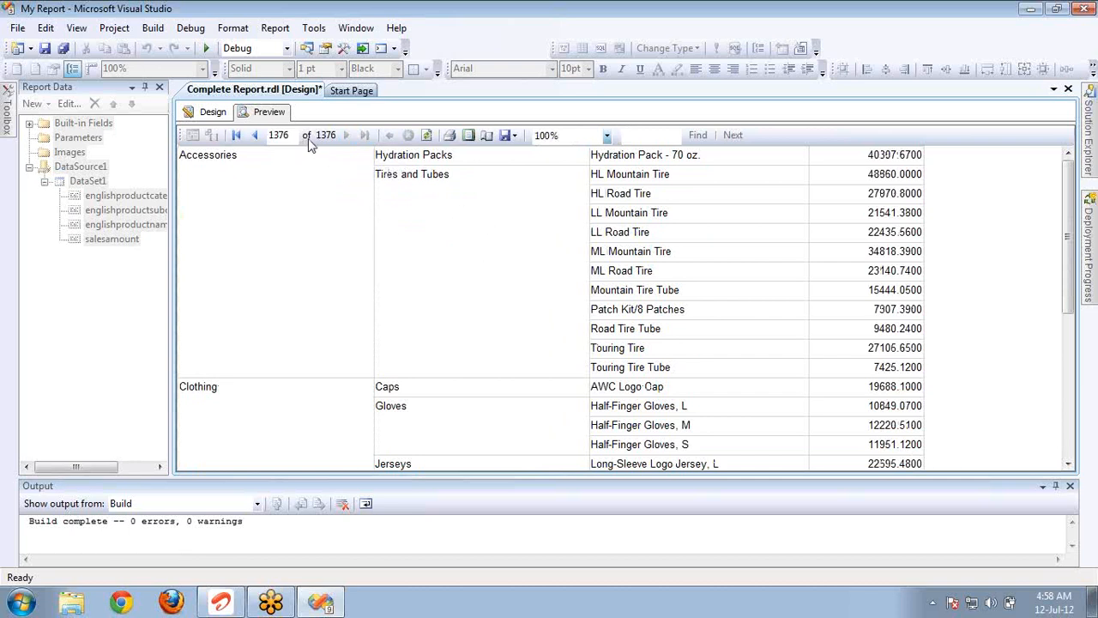
# Page back from the report's end to examine where the grouped matrix begins below the detail rows, and return to the first page.
pyautogui.click(255, 138)
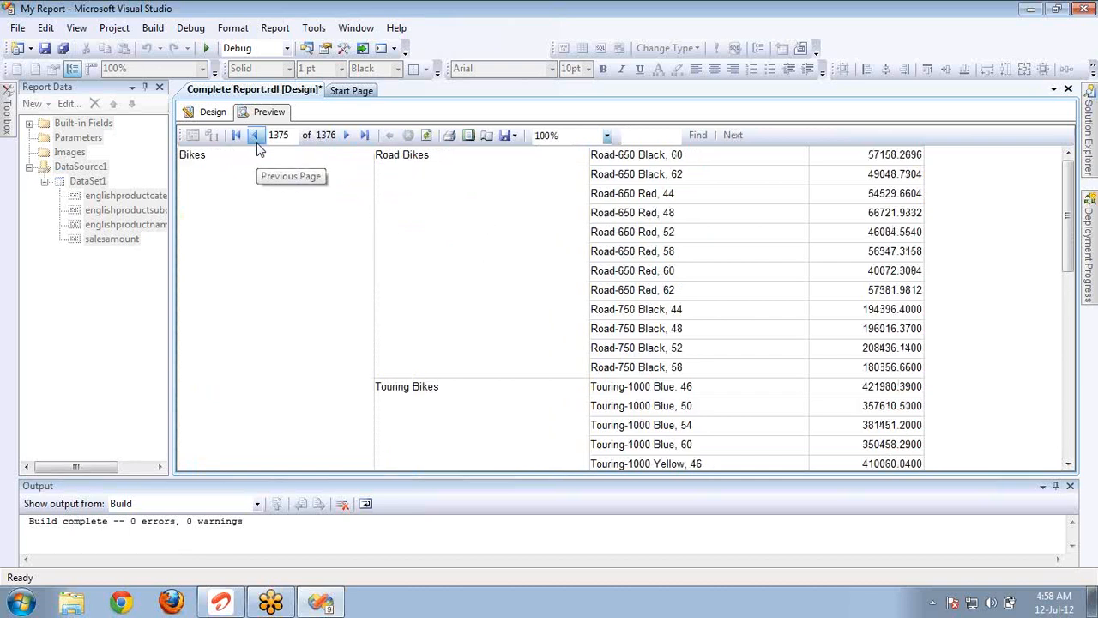
pyautogui.click(257, 138)
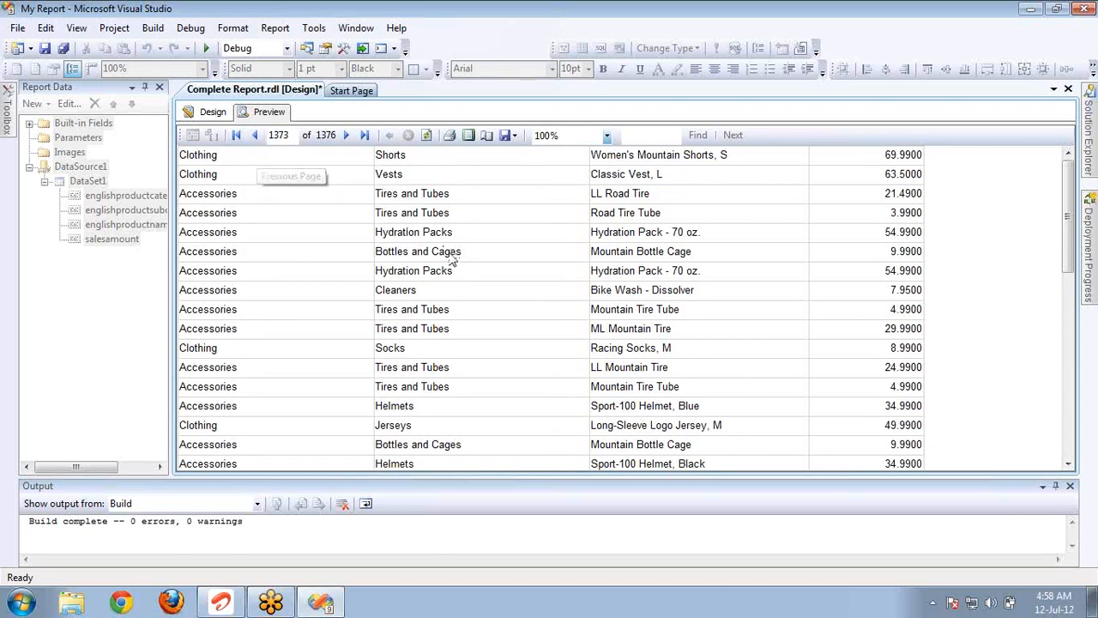
pyautogui.scroll(-1, 452, 257)
pyautogui.scroll(-5, 452, 257)
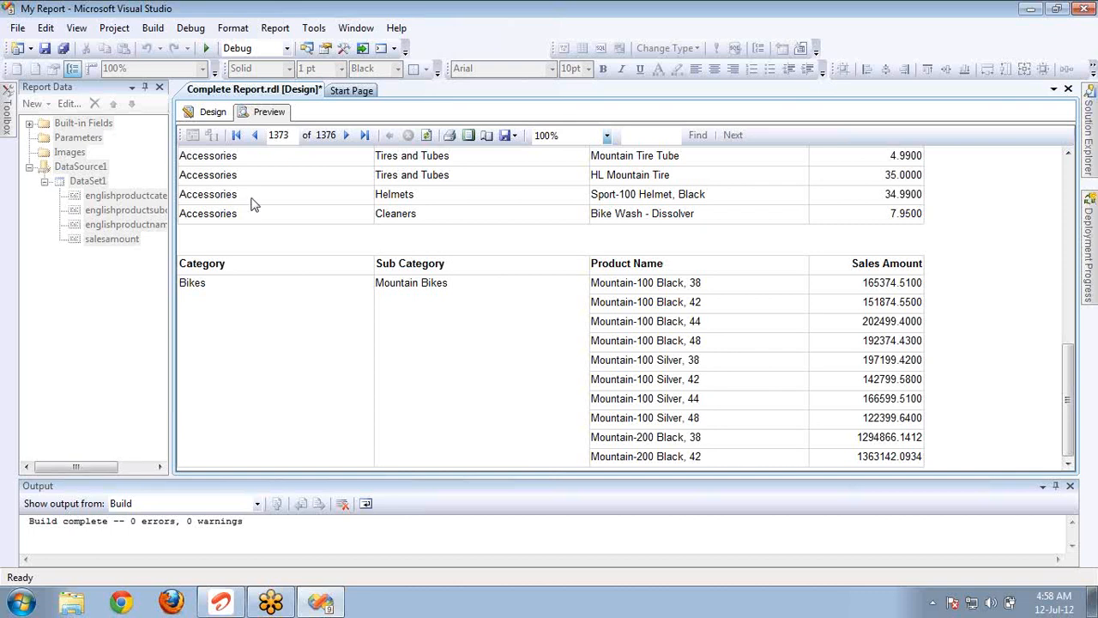
pyautogui.hotkey('ctrl', 'Home')
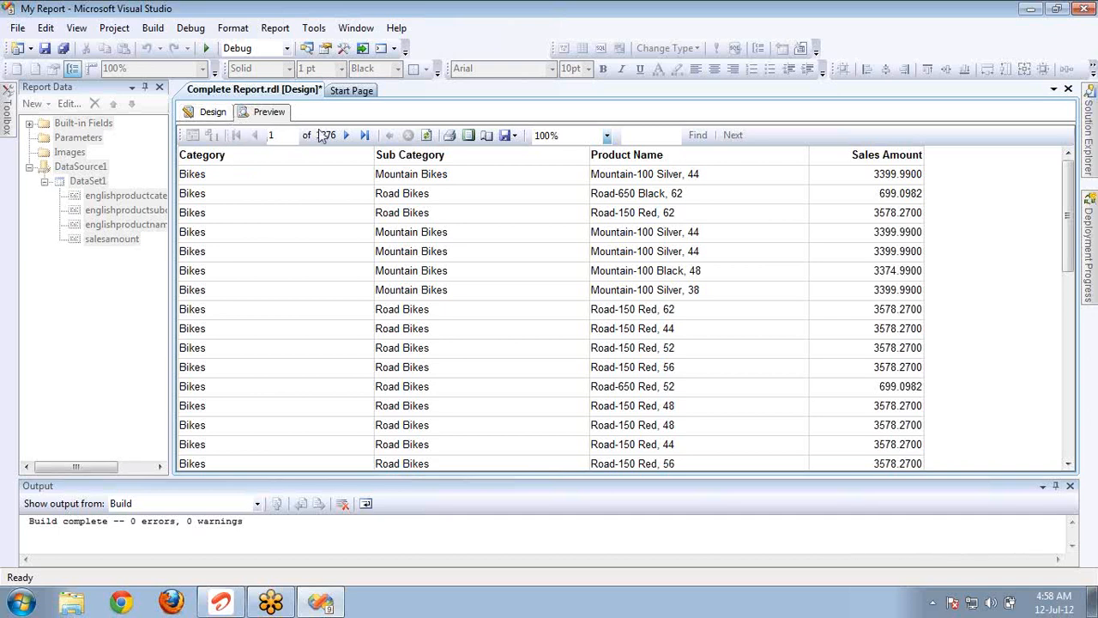
# Return to the report design and move the whole matrix up closer to the detail table.
pyautogui.click(212, 112)
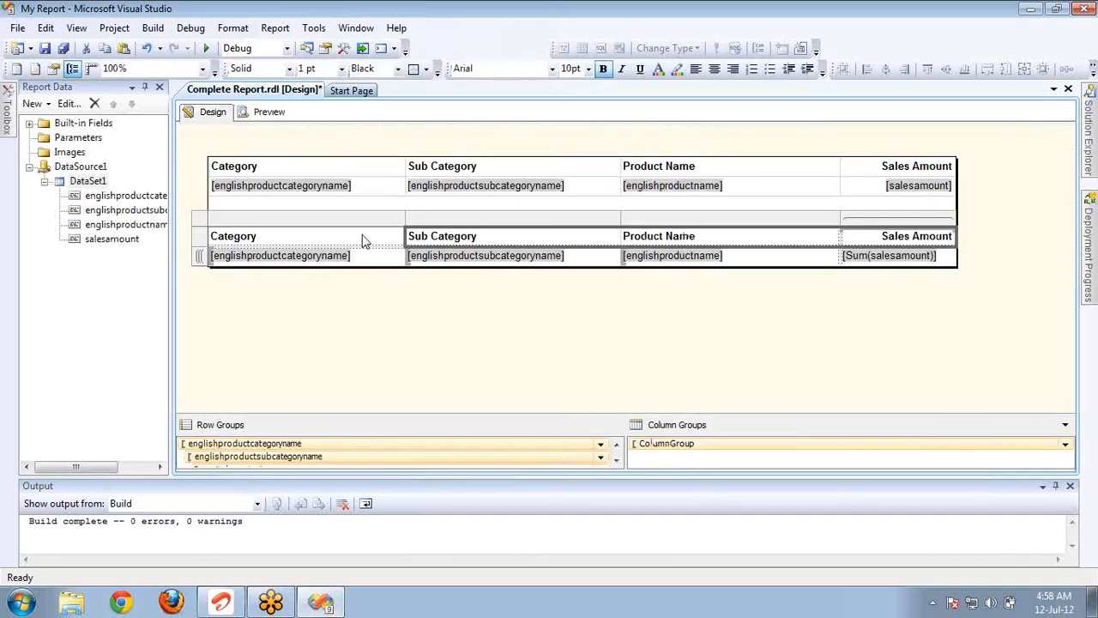
pyautogui.click(204, 225)
pyautogui.press('Up')
pyautogui.press('Up')
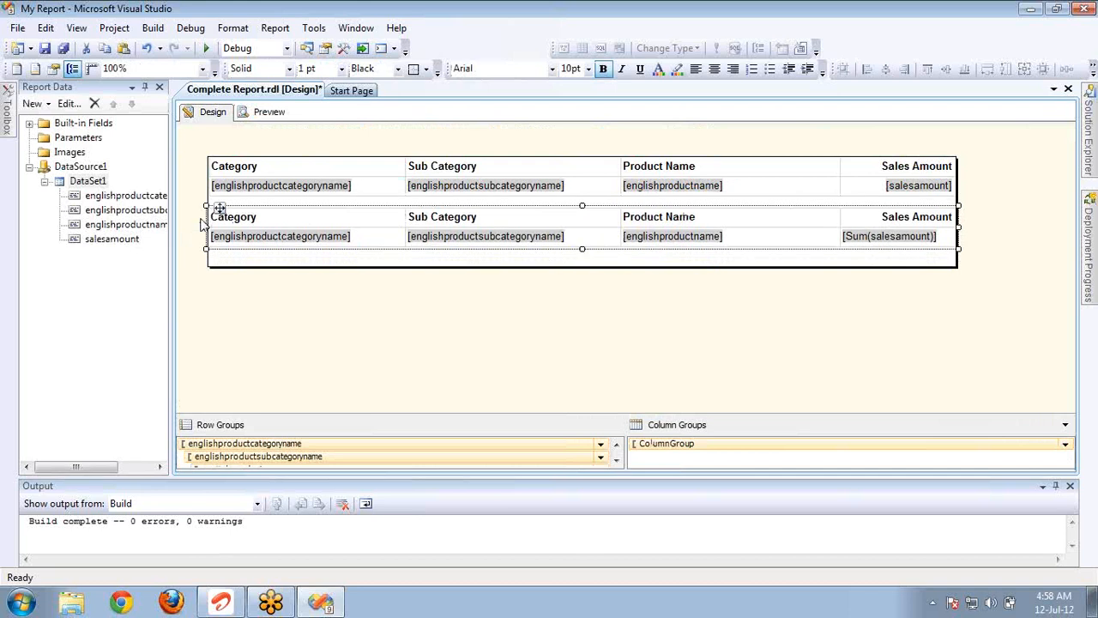
# Move the whole detail table down so the upper part of the report body is free.
pyautogui.click(246, 189)
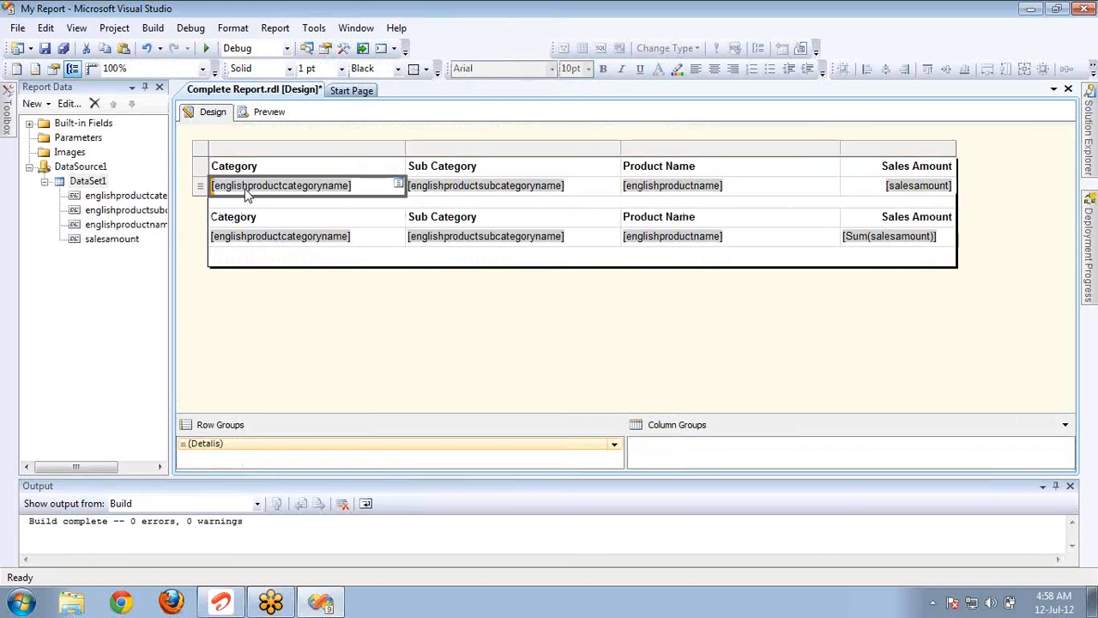
pyautogui.click(211, 156)
pyautogui.press('Down')
pyautogui.press('Down')
pyautogui.press('Down')
pyautogui.press('Down')
pyautogui.press('Down')
pyautogui.press('Down')
pyautogui.press('Down')
pyautogui.press('Down')
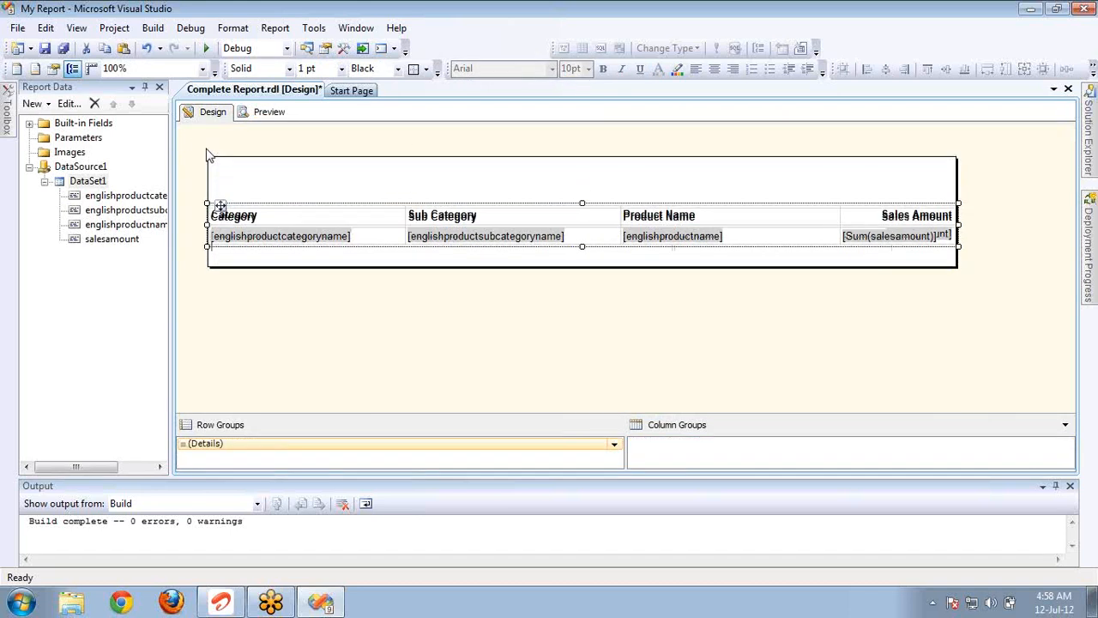
# Move the whole summary matrix up to the top of the report body, above the detail table.
pyautogui.click(269, 217)
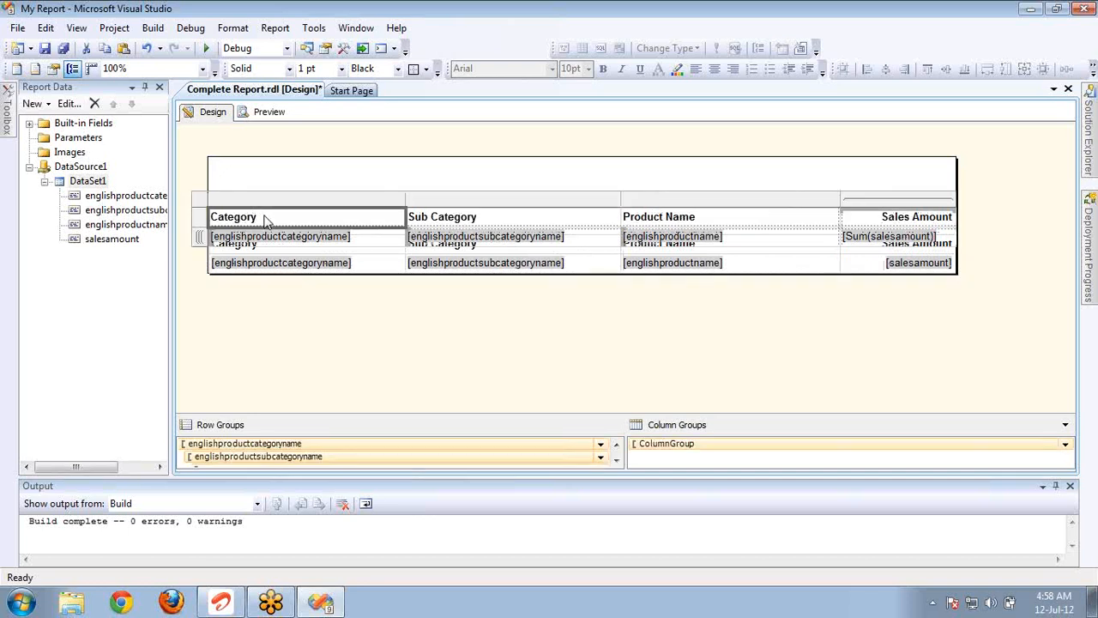
pyautogui.click(206, 203)
pyautogui.press('Up')
pyautogui.press('Up')
pyautogui.press('Up')
pyautogui.press('Up')
pyautogui.press('Up')
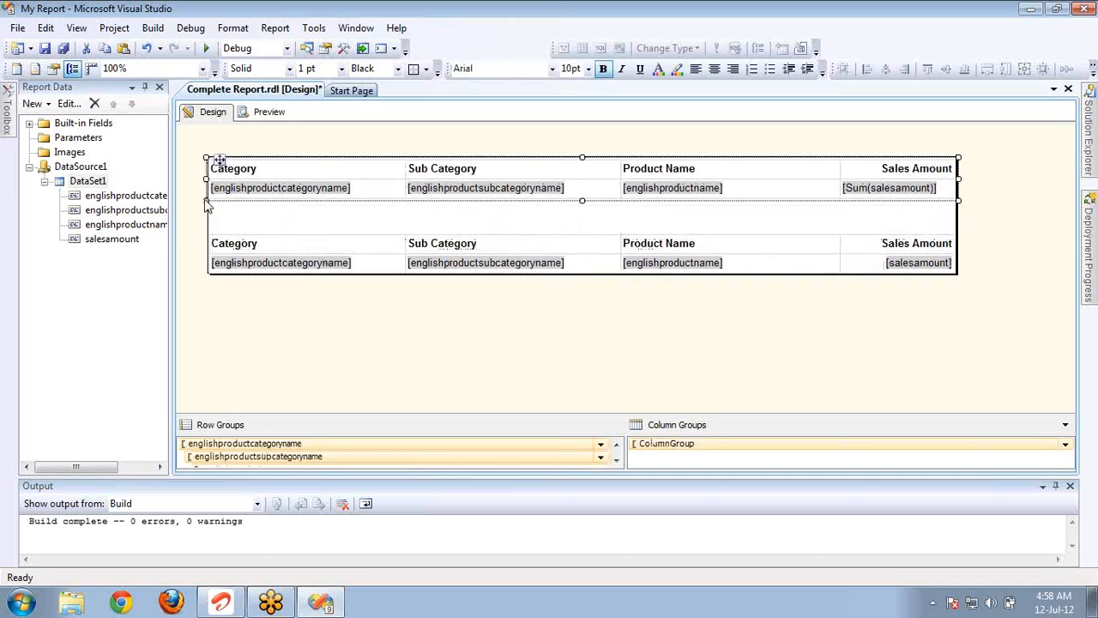
# Move the detail table up closer beneath the matrix and shrink the report body's height to end at the table.
pyautogui.click(247, 242)
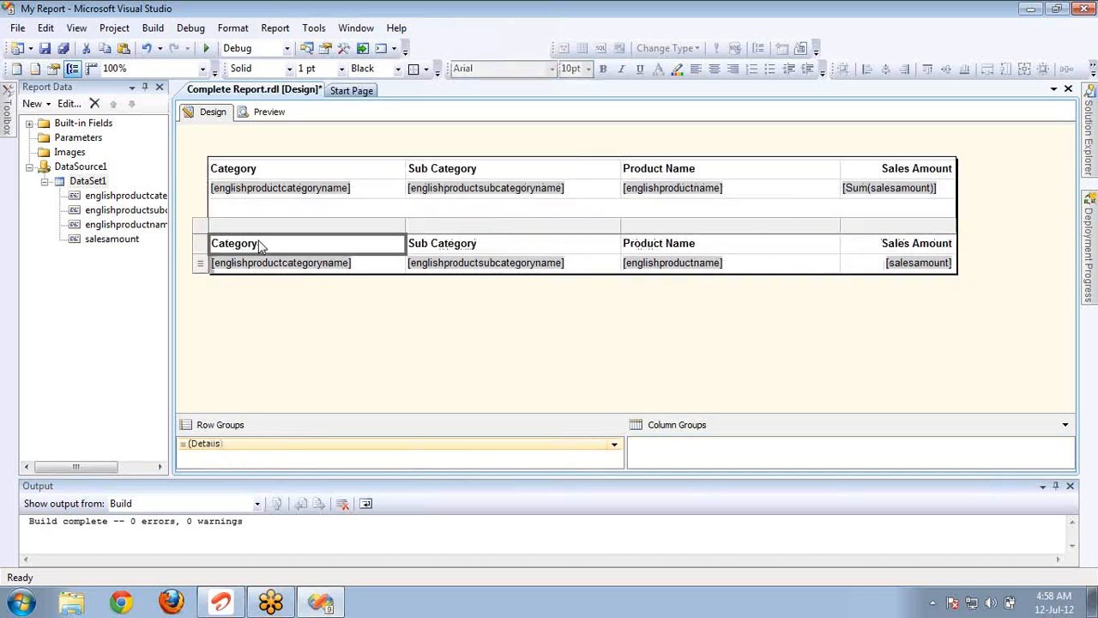
pyautogui.click(208, 232)
pyautogui.press('Up')
pyautogui.press('Up')
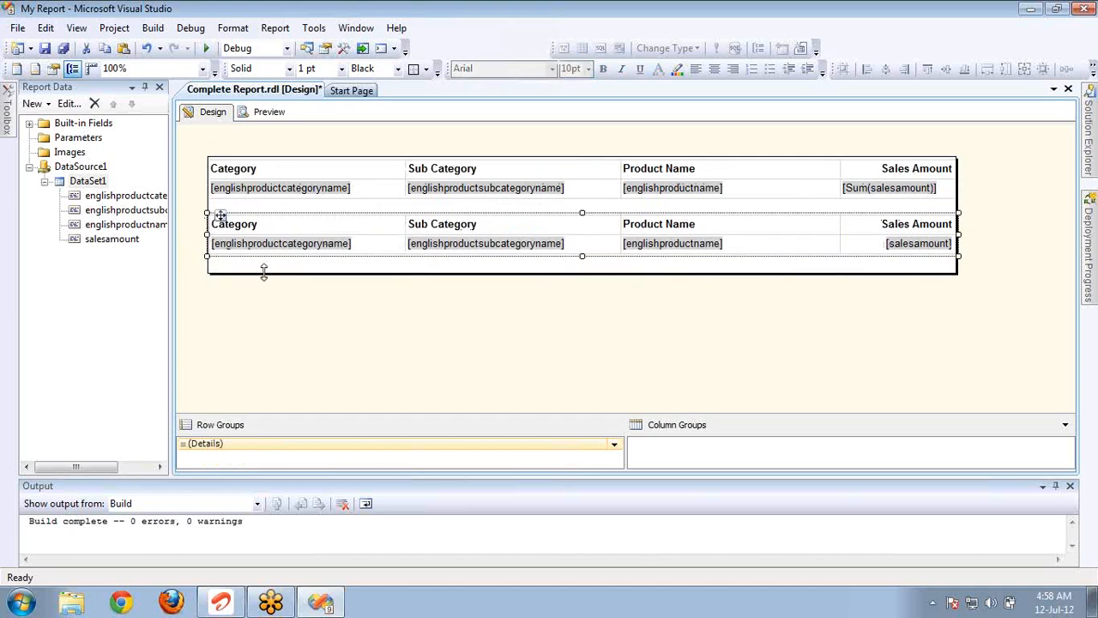
pyautogui.moveTo(263, 271); pyautogui.dragTo(267, 254)
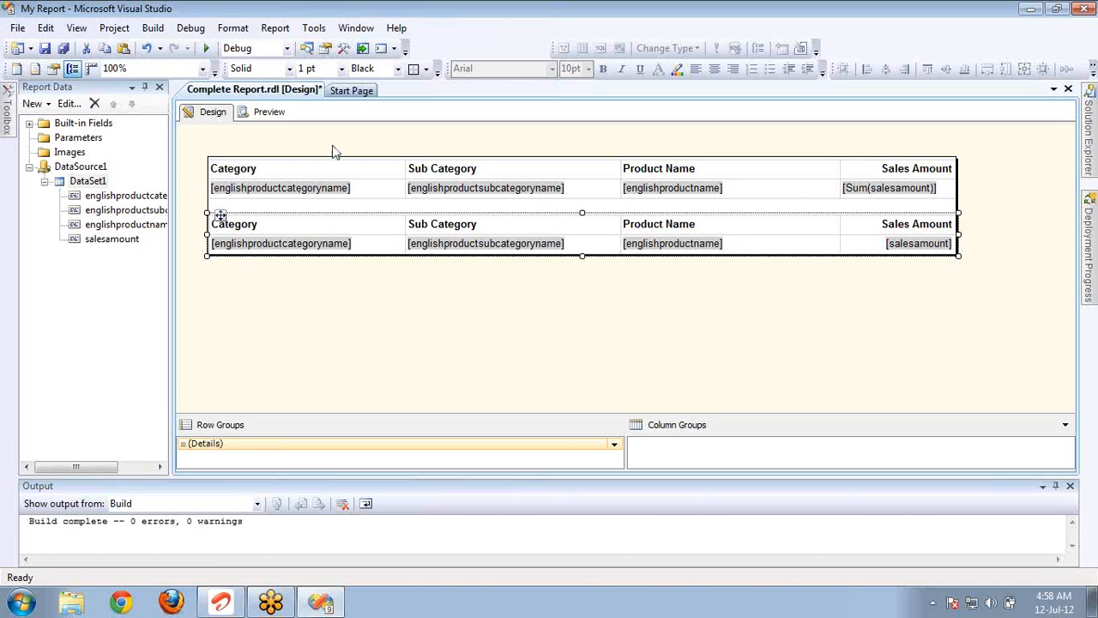
# Close the Output window and enlarge the grouping area so all of the matrix's row groups are displayed.
pyautogui.click(290, 191)
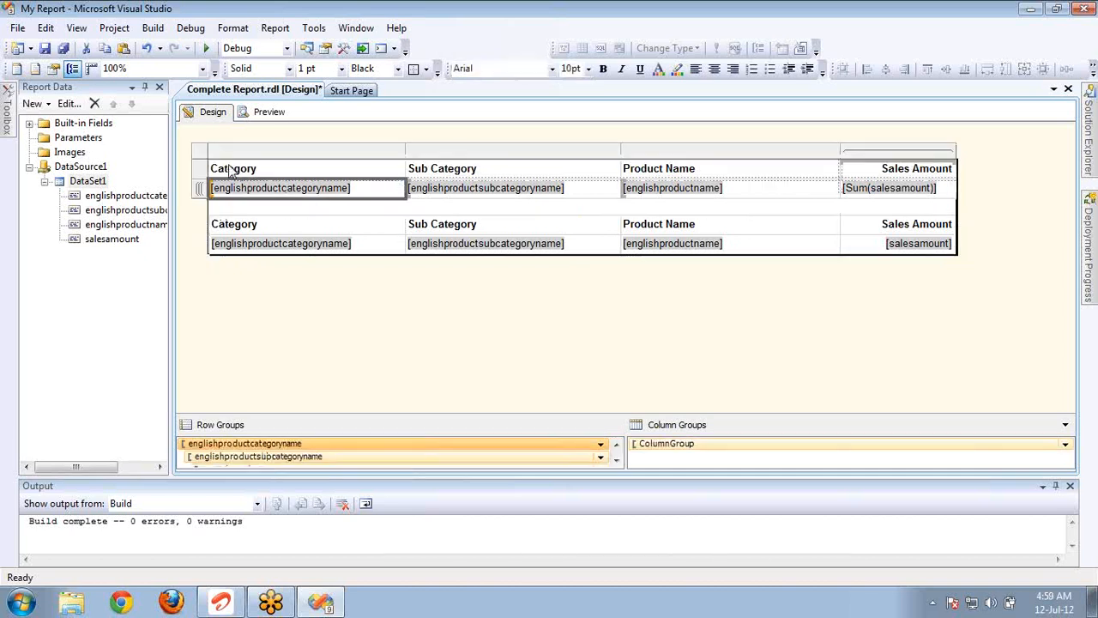
pyautogui.click(206, 152)
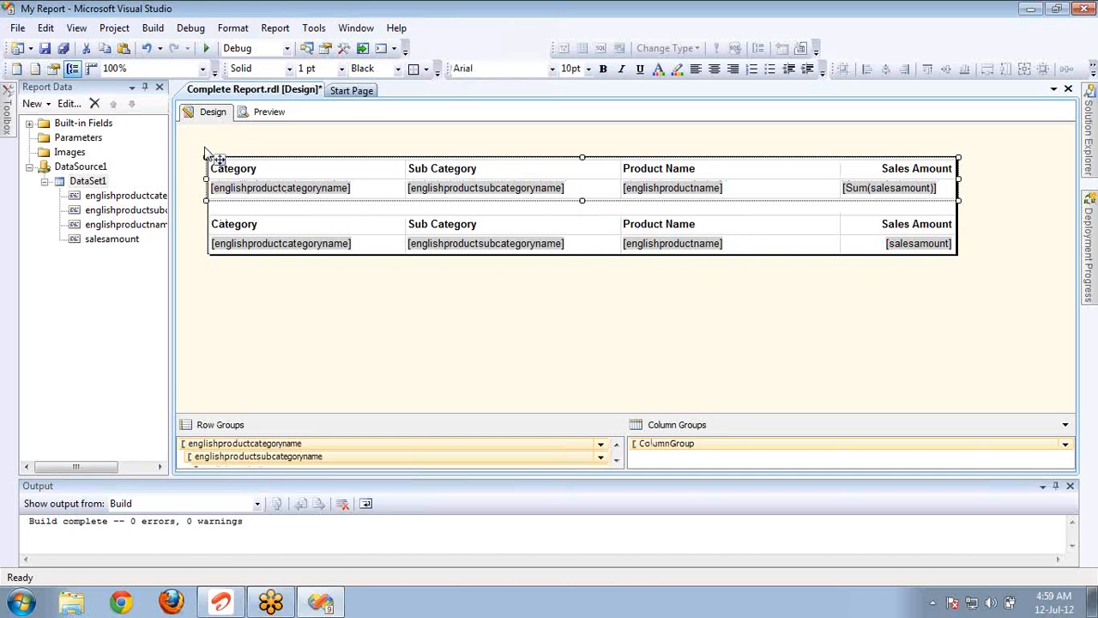
pyautogui.click(293, 171)
pyautogui.click(208, 155)
pyautogui.click(239, 171)
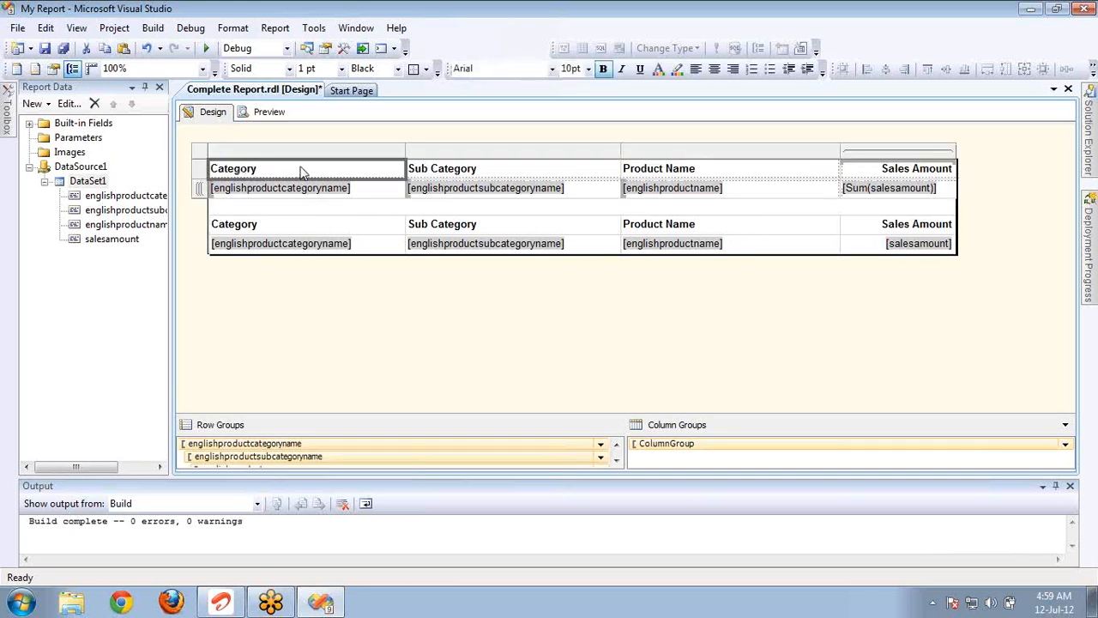
pyautogui.click(1070, 485)
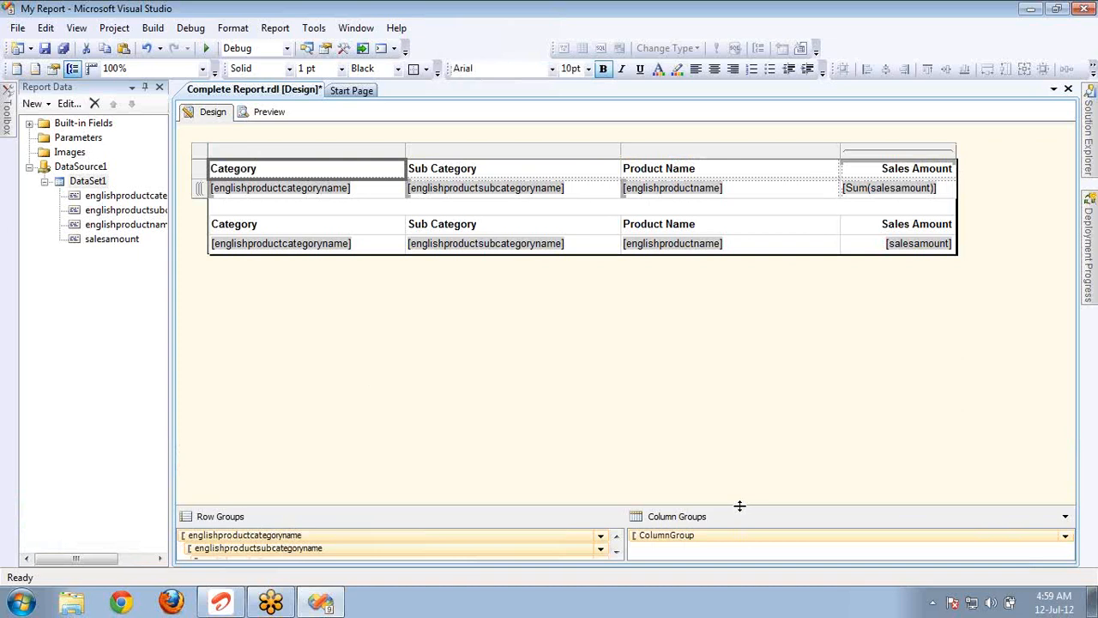
pyautogui.moveTo(740, 505); pyautogui.dragTo(715, 374)
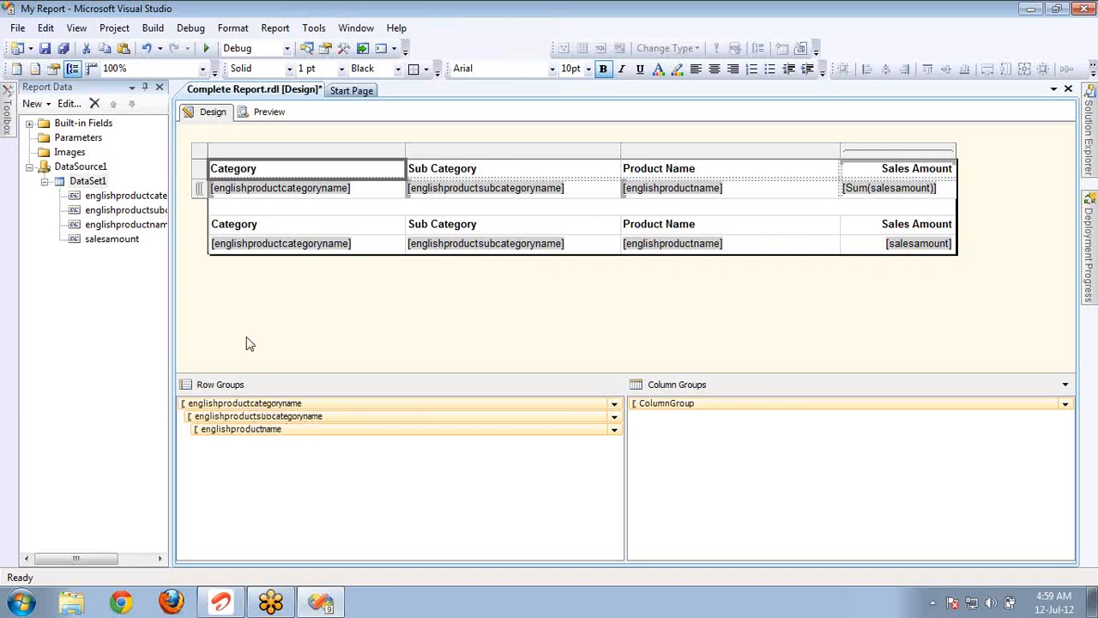
# View the group properties of the detail table's Details row group and close them without changes.
pyautogui.click(265, 244)
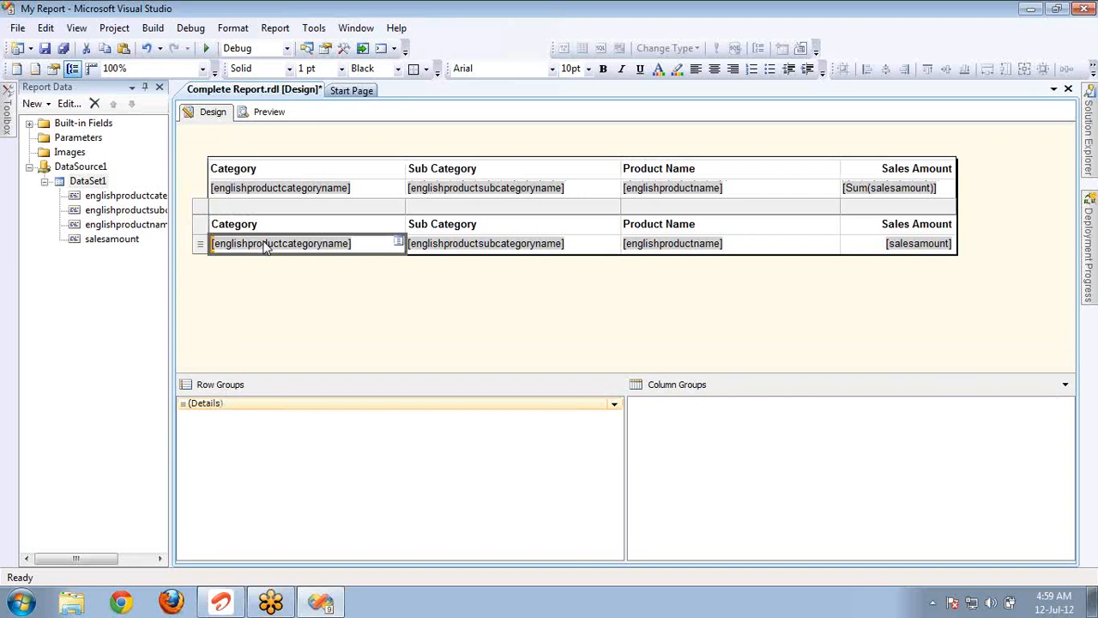
pyautogui.doubleClick(350, 405)
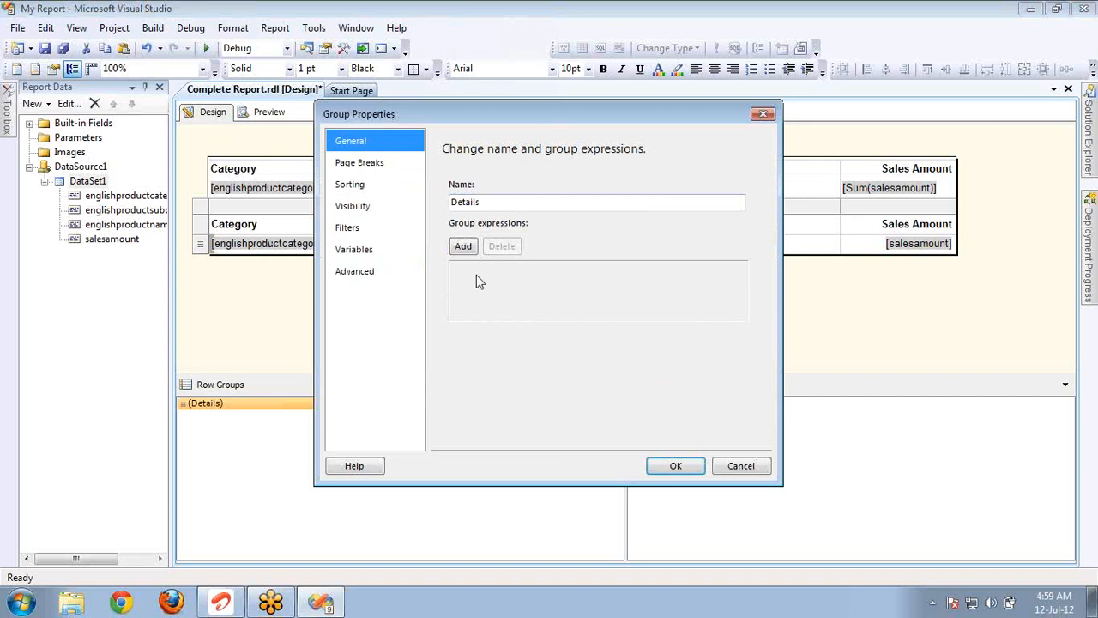
pyautogui.click(733, 466)
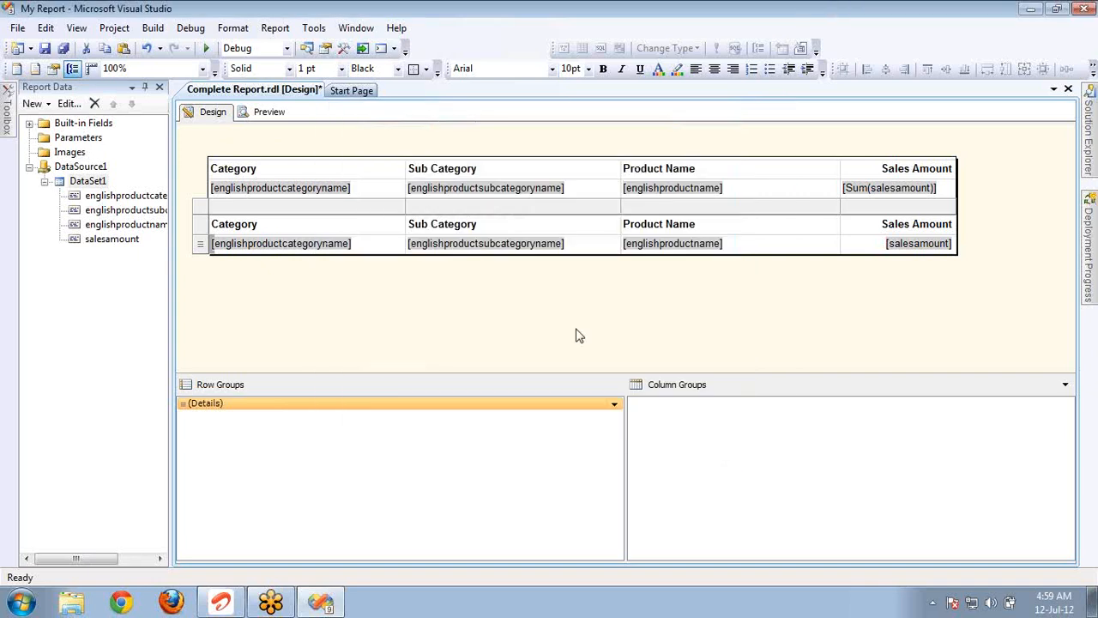
# Review the commands available for the detail table's Category cells and the whole table, and display the toolbox's report items.
pyautogui.rightClick(351, 244)
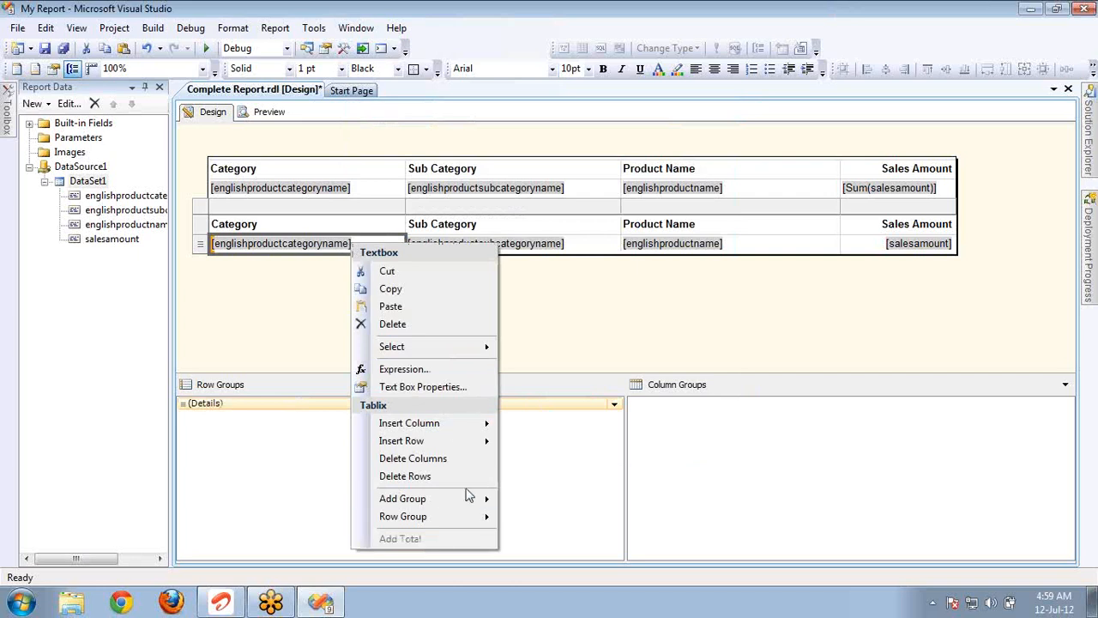
pyautogui.moveTo(471, 504)
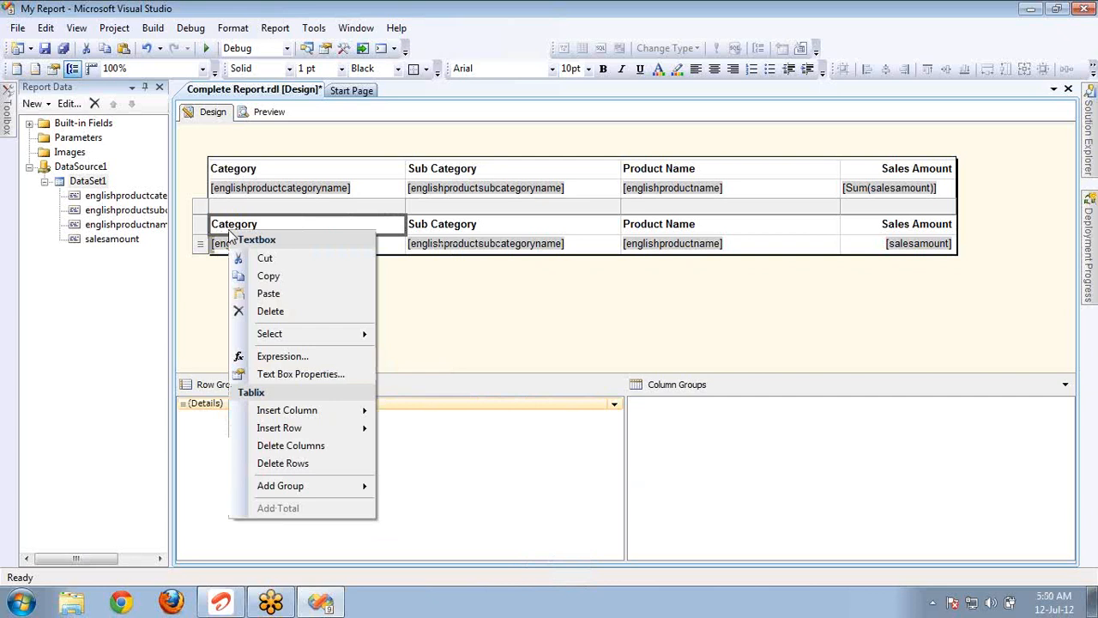
pyautogui.rightClick(199, 207)
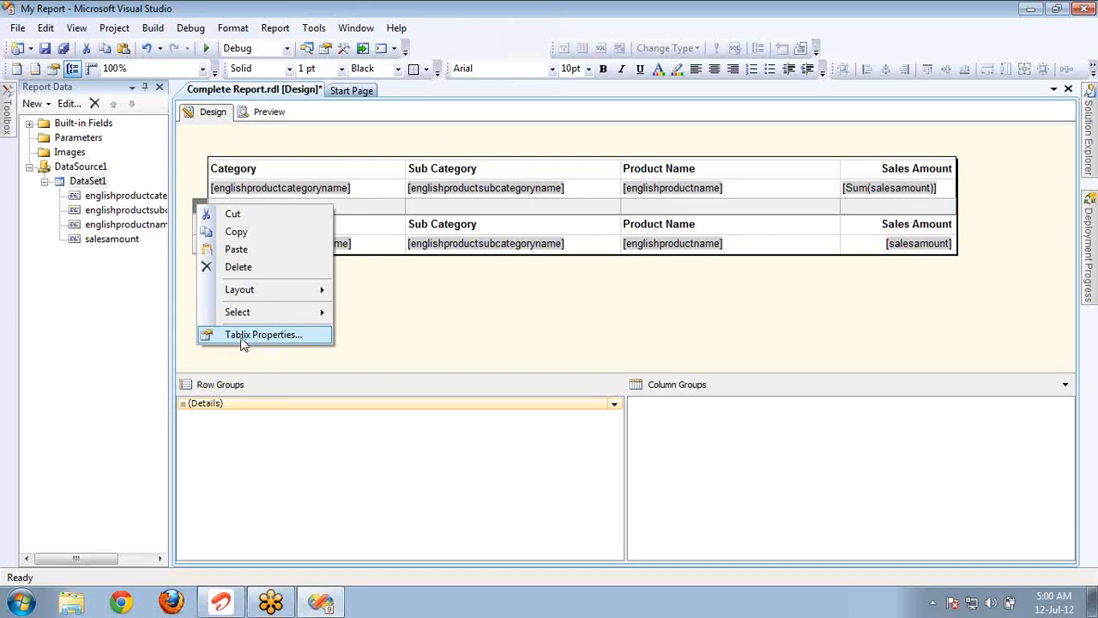
pyautogui.click(8, 118)
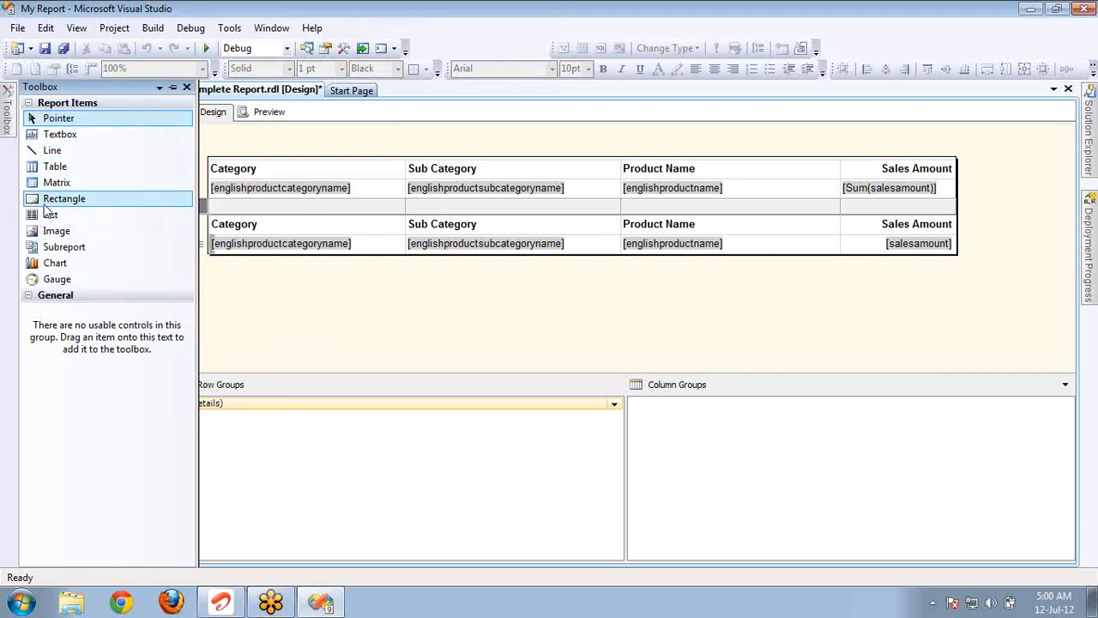
# Switch to a new Notepad document and write Table, Matrix and List separated by tabs on its first line.
pyautogui.click(21, 600)
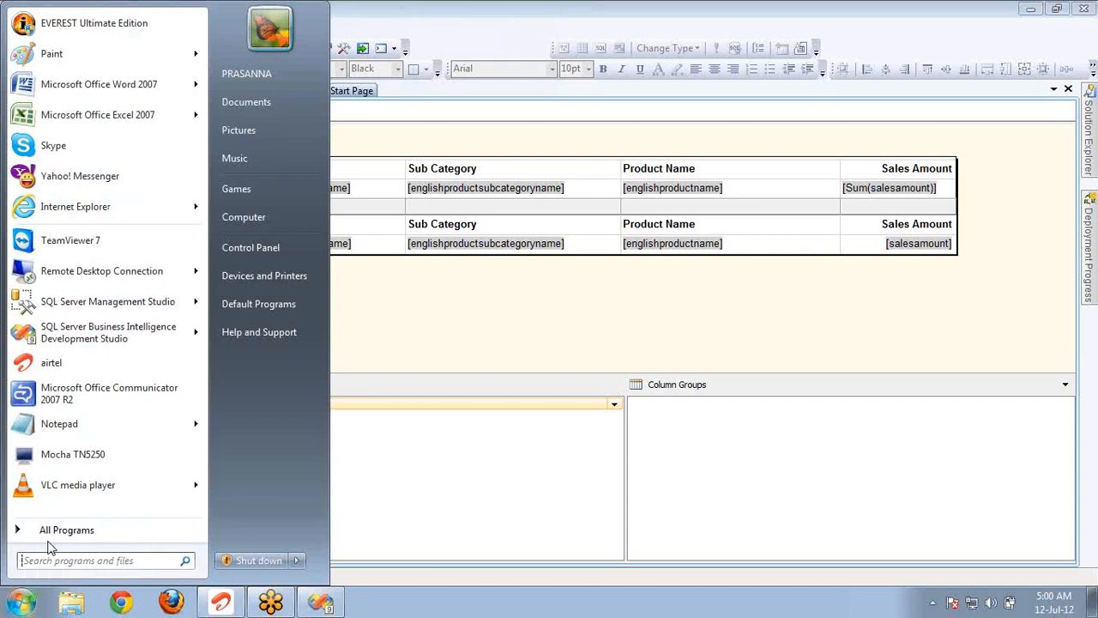
pyautogui.click(106, 429)
pyautogui.write('Table')
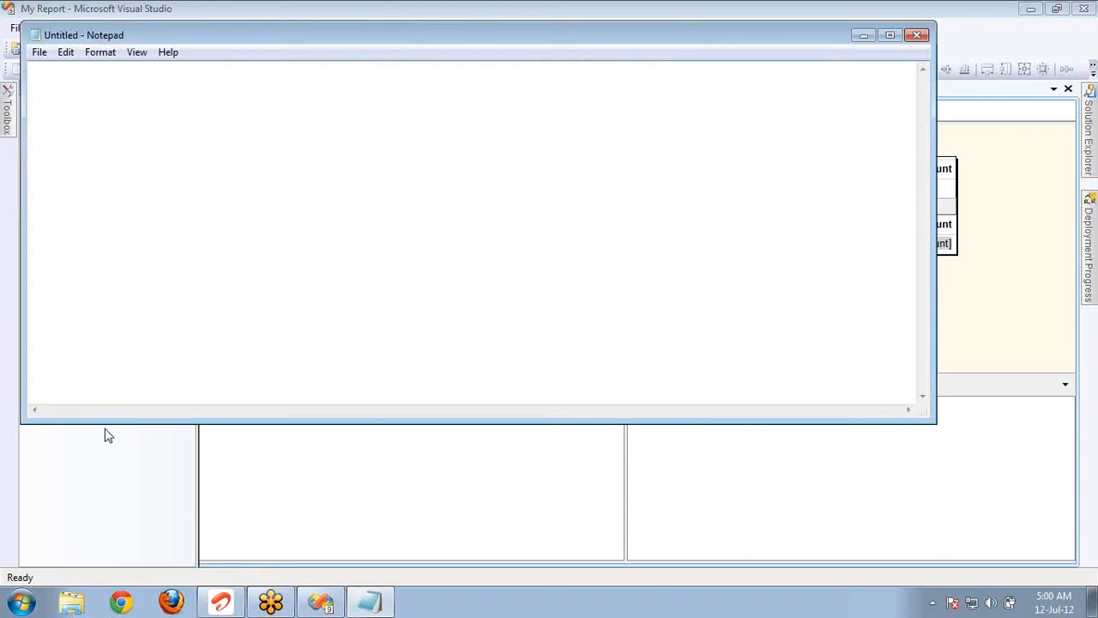
pyautogui.press('Tab')
pyautogui.write('Matrix')
pyautogui.press('Tab')
pyautogui.write('List')
# Add the word TabLiX below a blank line in the note, and highlight it and the Table, Matrix, List line in turn.
pyautogui.press('Return')
pyautogui.press('Return')
pyautogui.write('Ta')
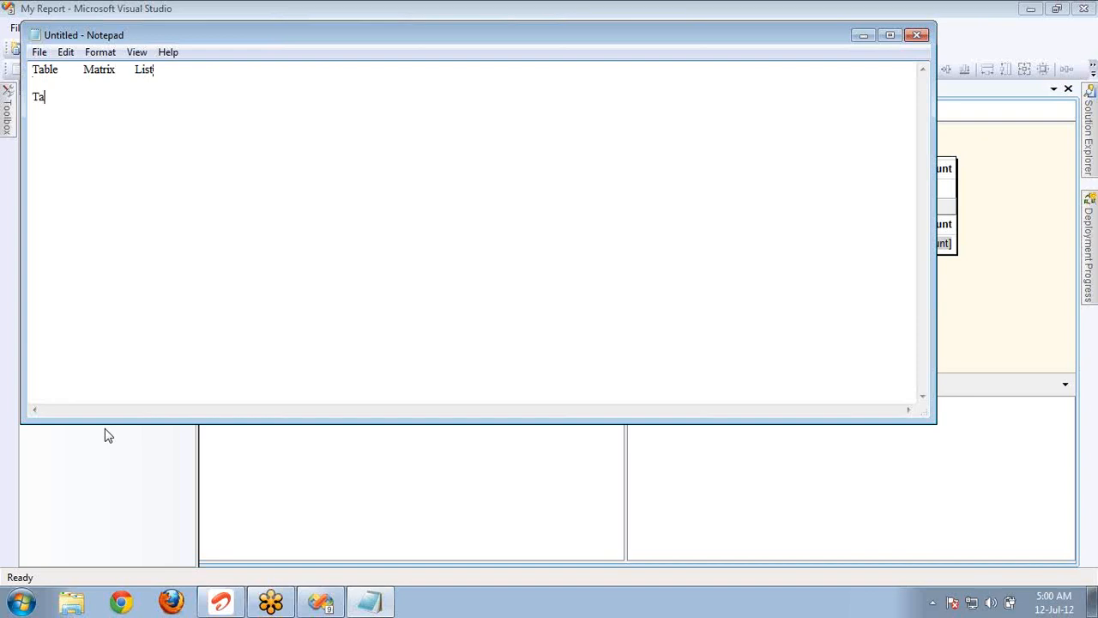
pyautogui.write('b')
pyautogui.write('le')
pyautogui.write('X')
pyautogui.click(120, 70)
pyautogui.moveTo(75, 96); pyautogui.dragTo(2, 105)
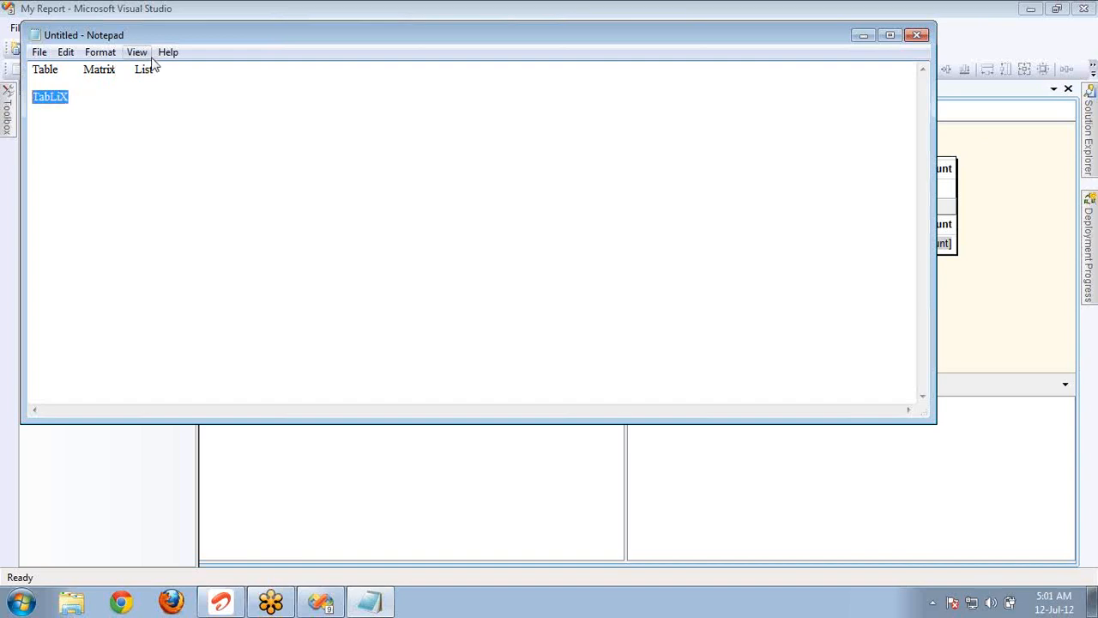
pyautogui.moveTo(157, 69); pyautogui.dragTo(2, 79)
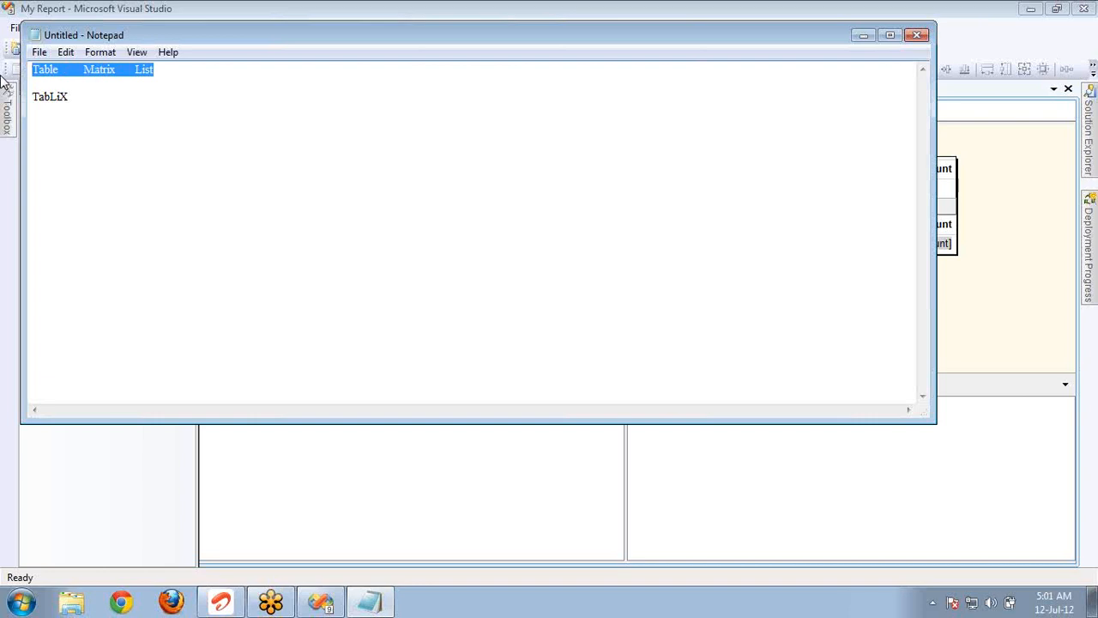
# Return to the report in Visual Studio and examine the toolbox's Table and Matrix items and the detail Category cell's Tablix commands.
pyautogui.hotkey('alt', 'Tab')
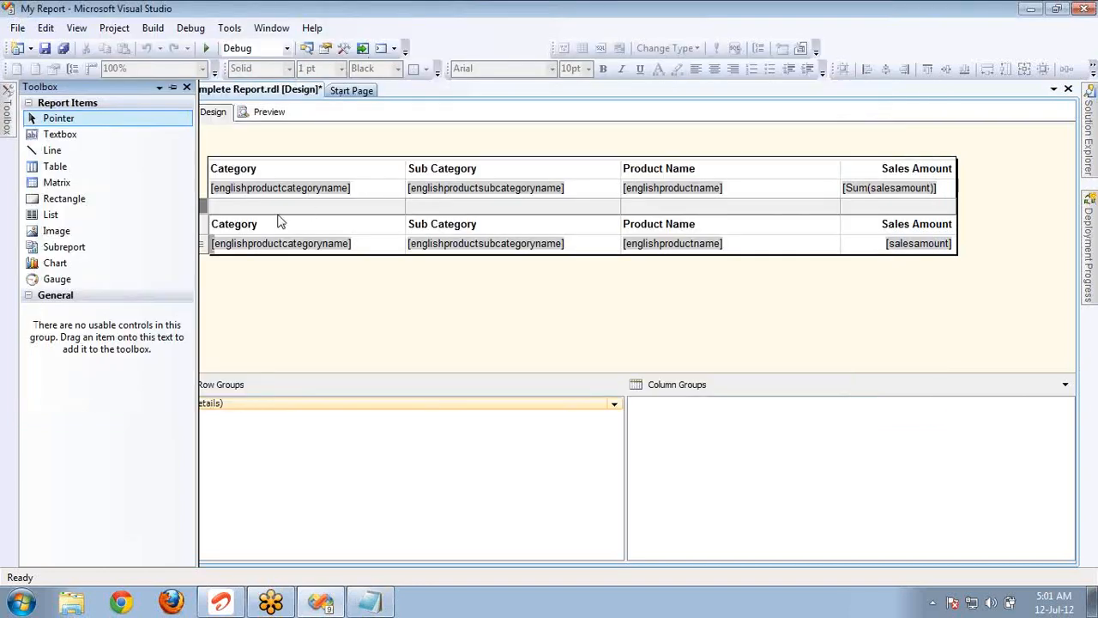
pyautogui.click(312, 246)
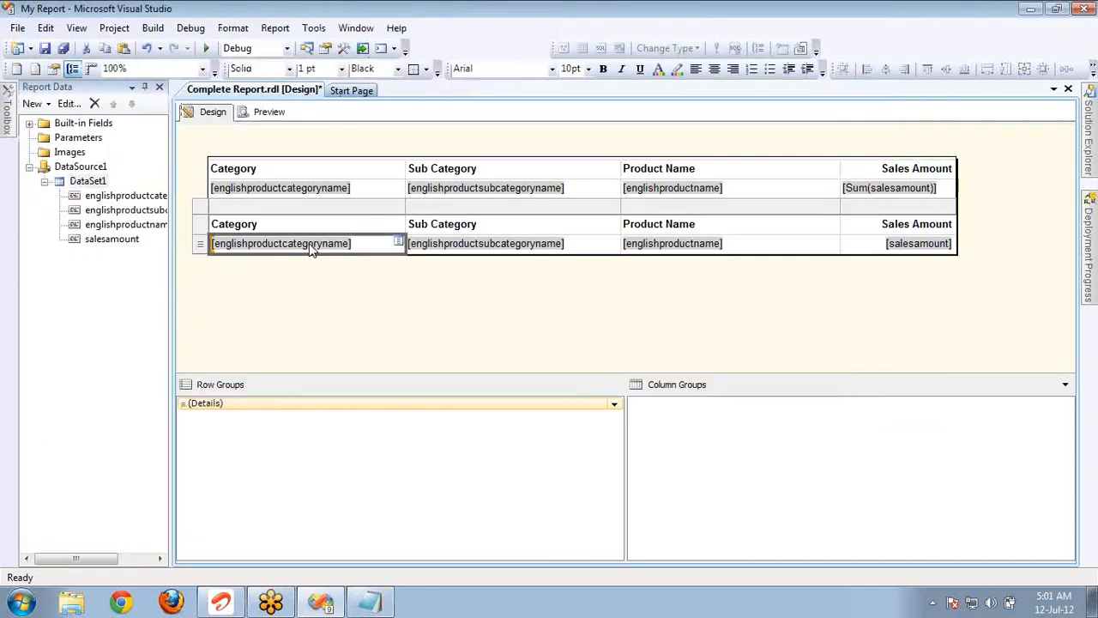
pyautogui.click(11, 116)
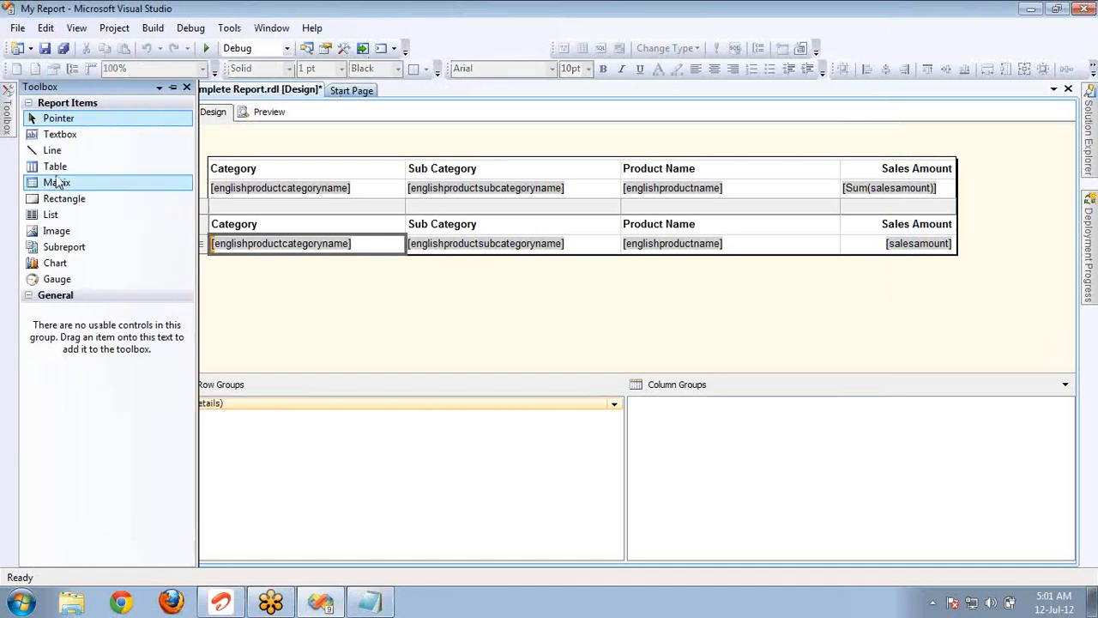
pyautogui.click(55, 166)
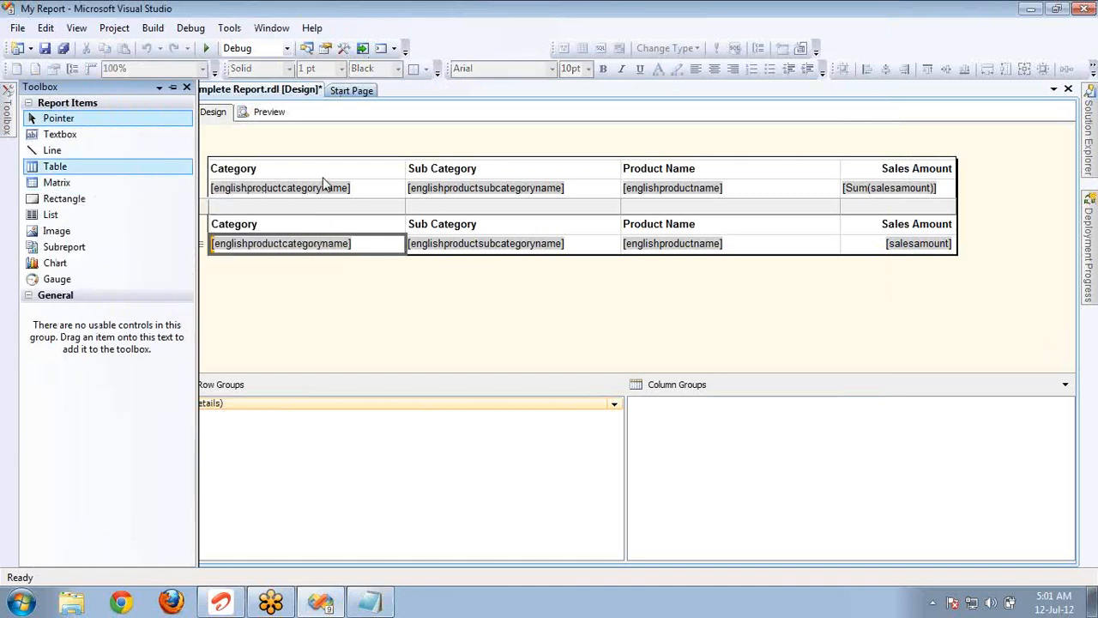
pyautogui.click(57, 182)
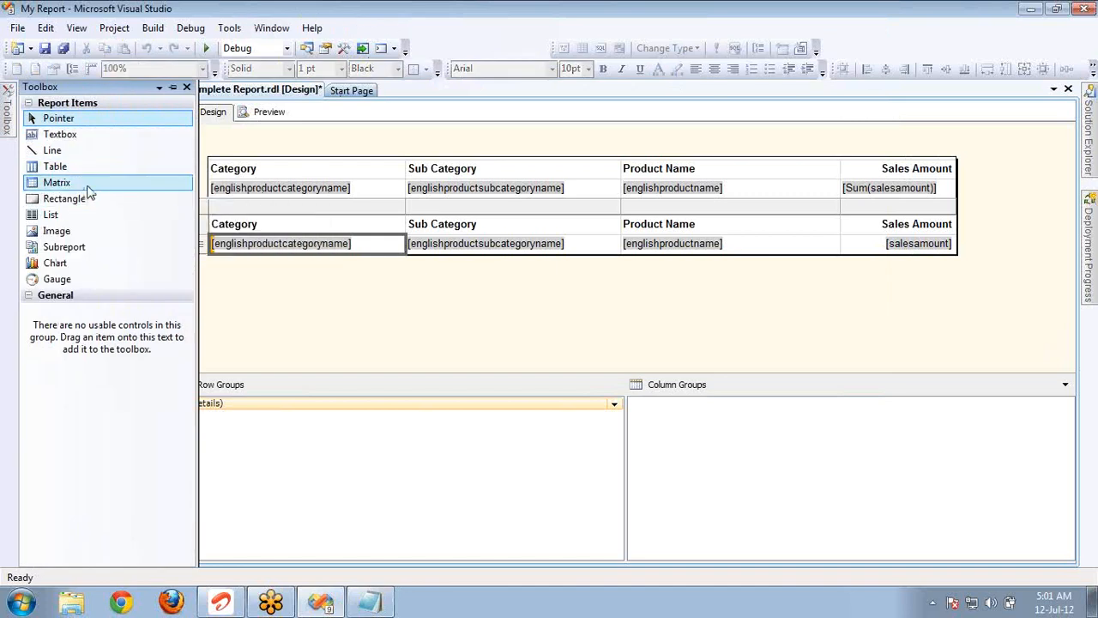
pyautogui.rightClick(367, 245)
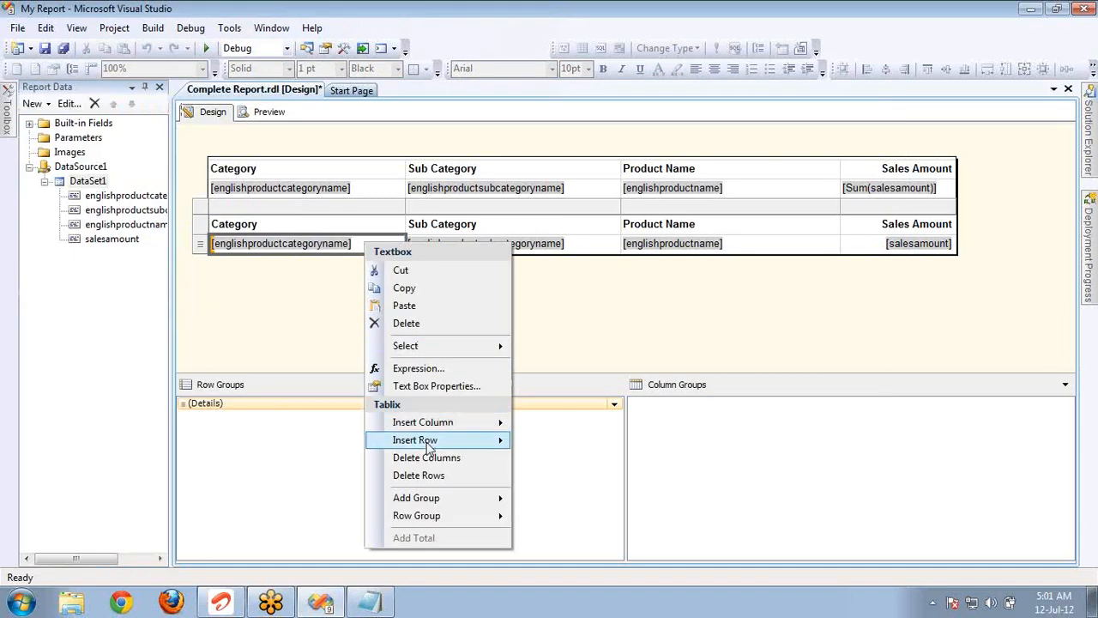
pyautogui.moveTo(427, 505)
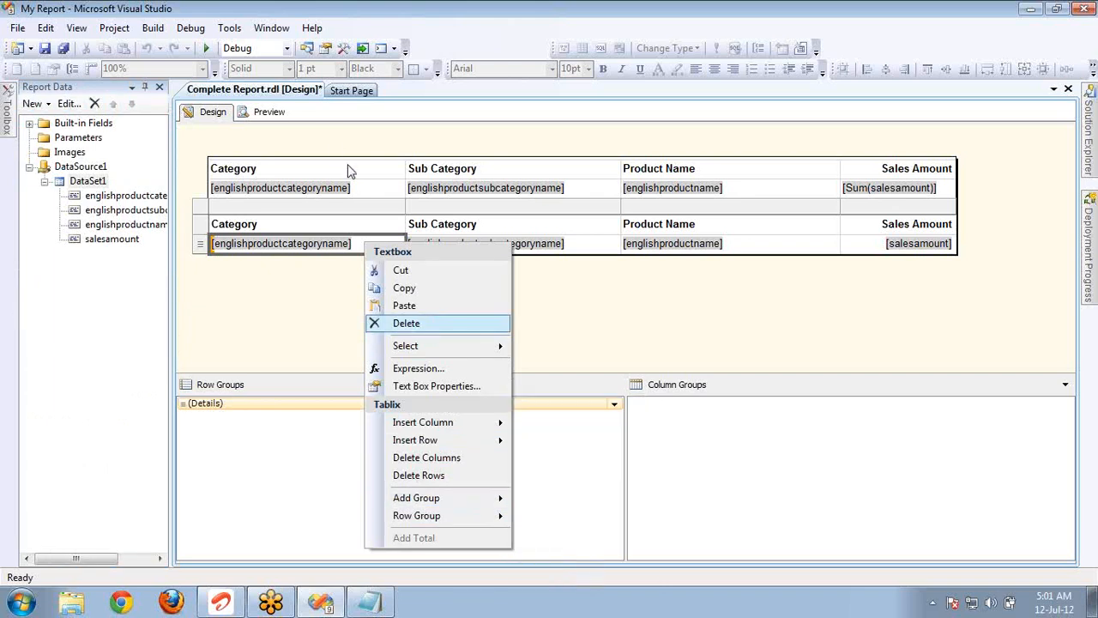
# Right-align the Sales Amount column of the summary matrix.
pyautogui.click(350, 188)
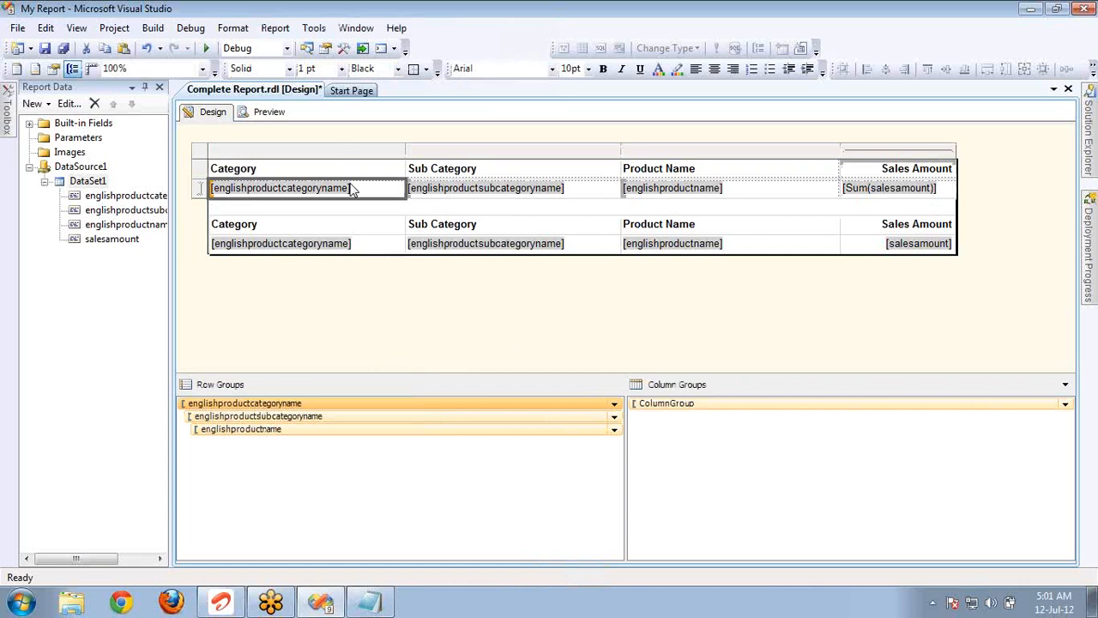
pyautogui.click(857, 151)
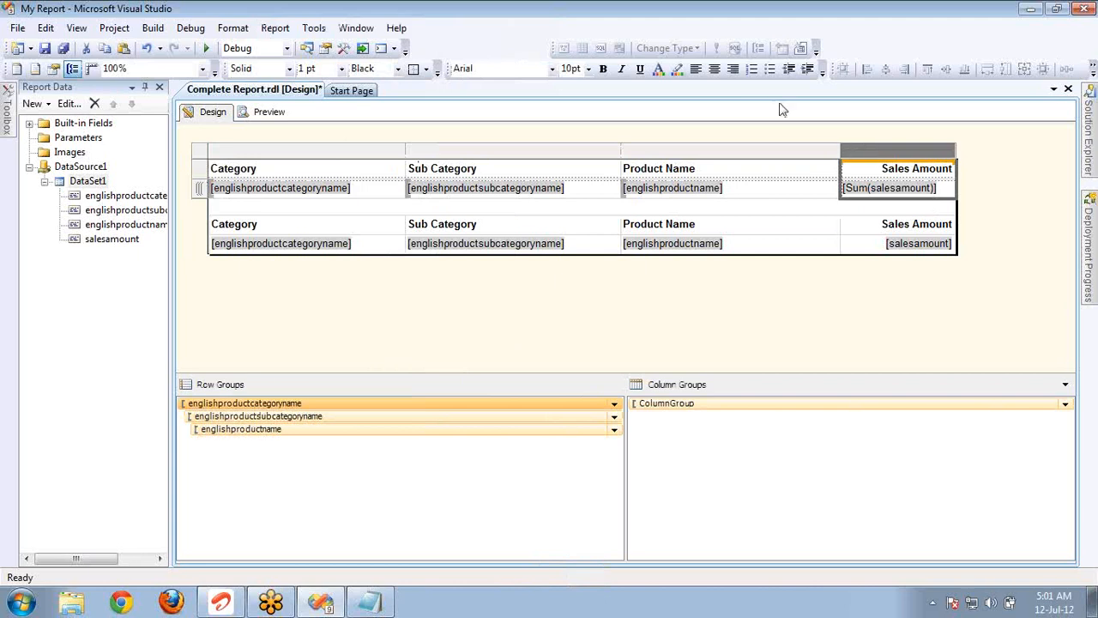
pyautogui.click(732, 69)
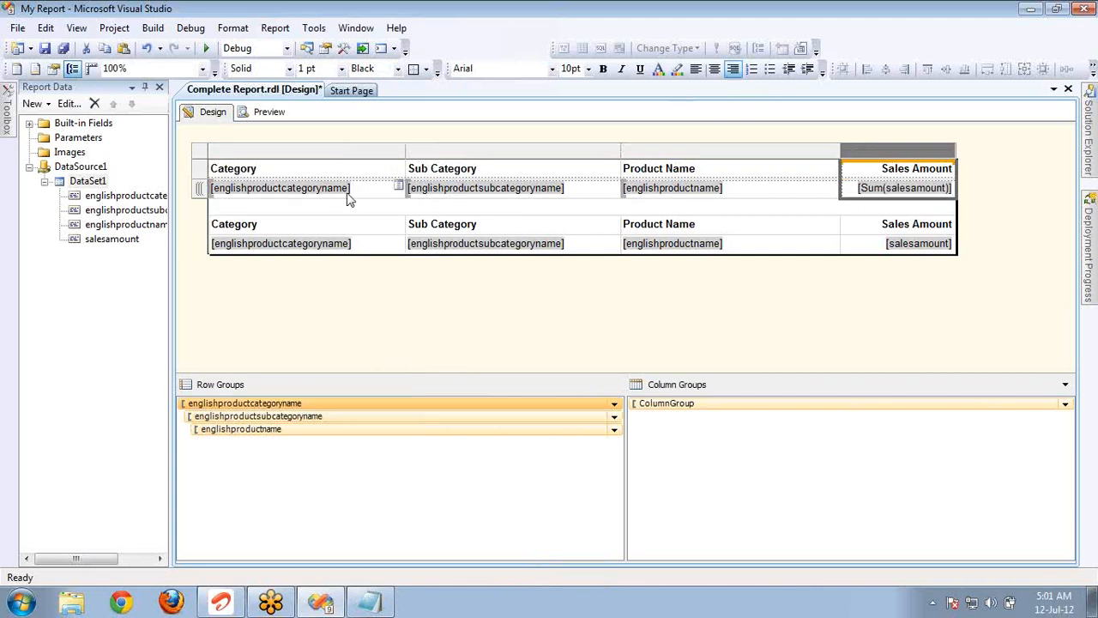
# Add a parent column group on englishproductcategoryname to the detail table, without a group header or footer.
pyautogui.click(355, 190)
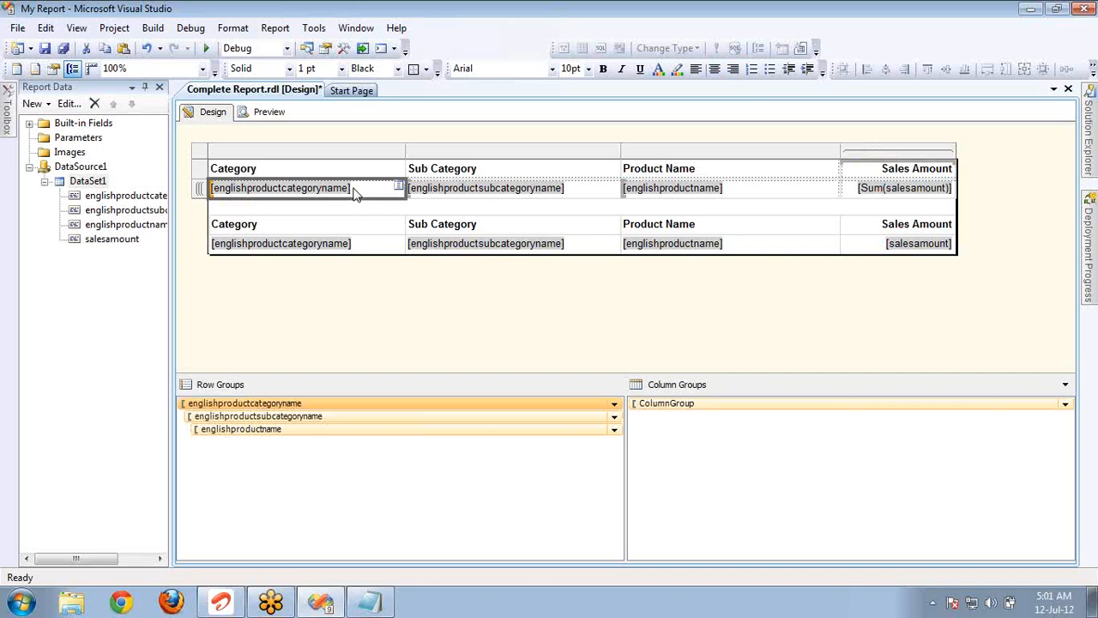
pyautogui.rightClick(383, 243)
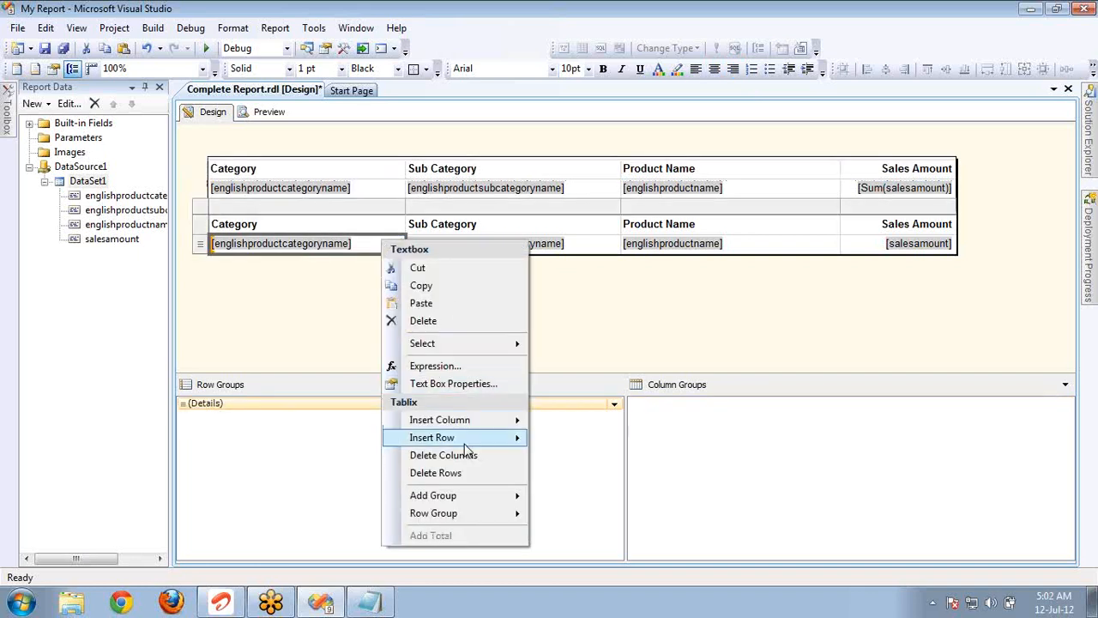
pyautogui.moveTo(468, 497)
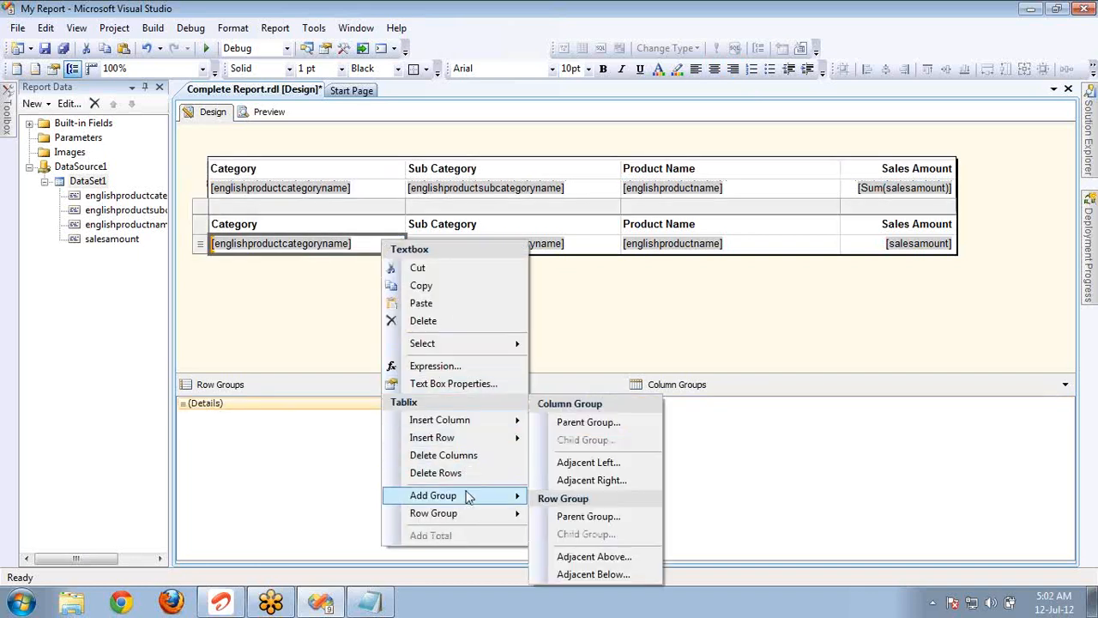
pyautogui.click(613, 423)
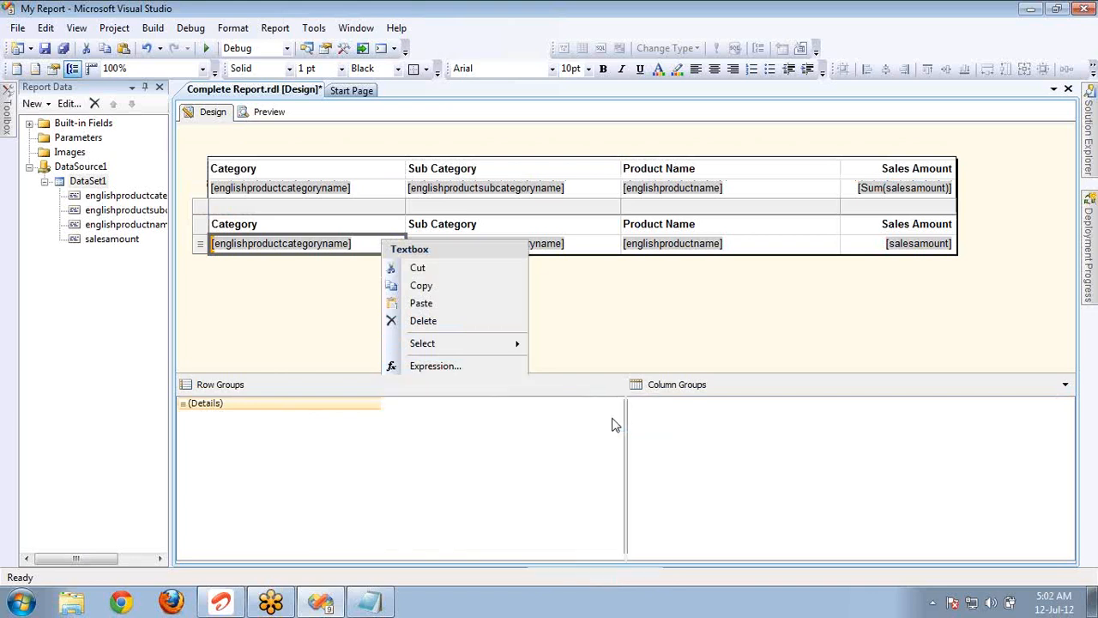
pyautogui.click(684, 255)
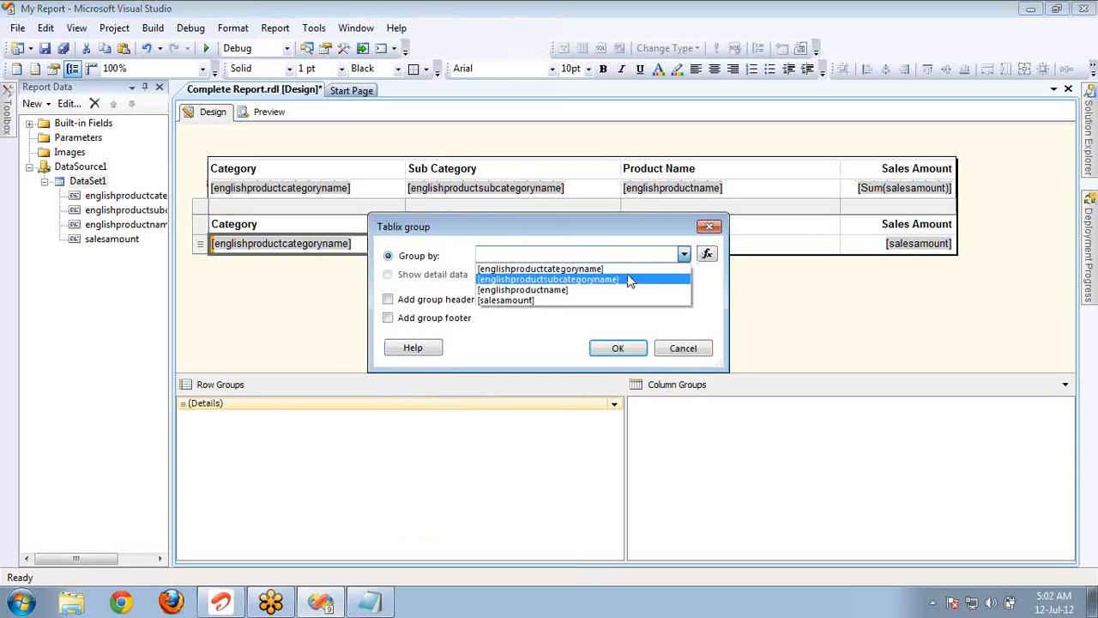
pyautogui.click(576, 272)
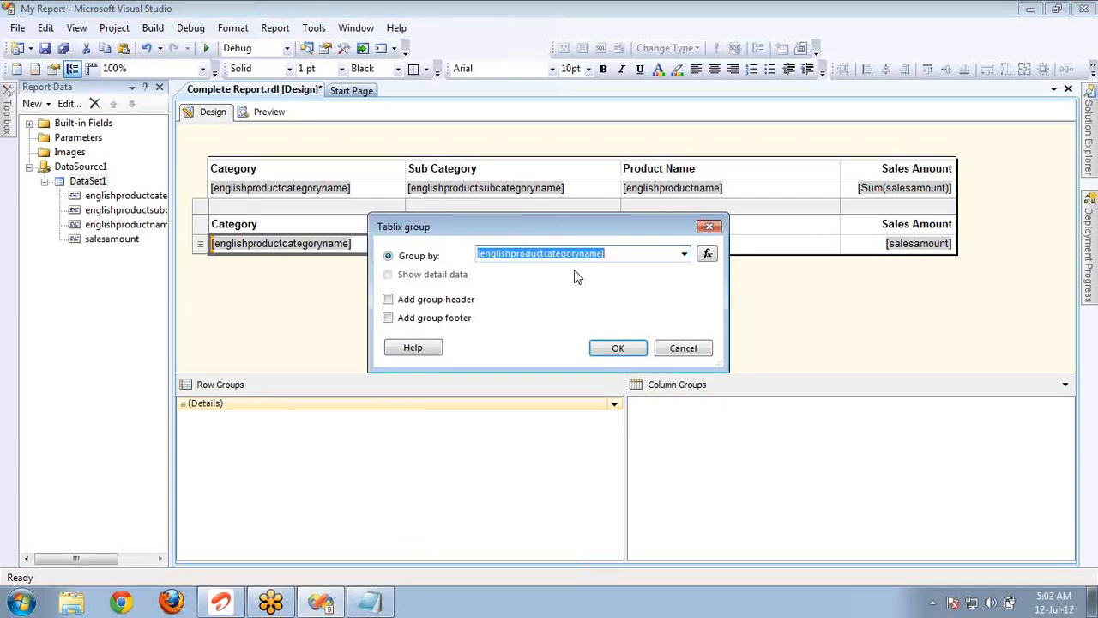
pyautogui.click(601, 349)
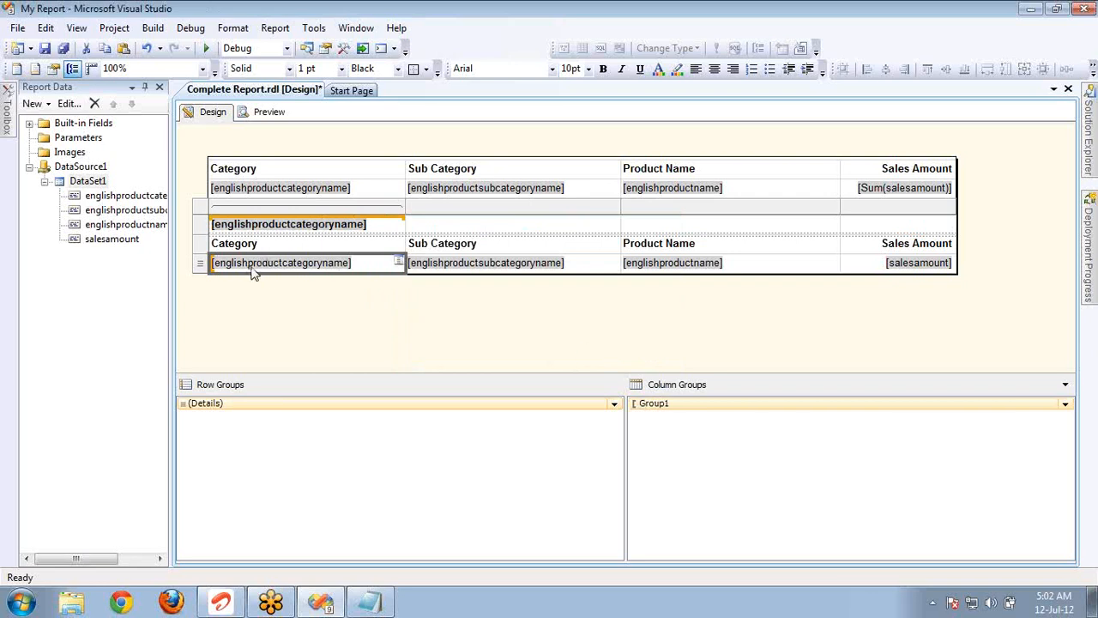
# Add a child column group on englishproductsubcategoryname beneath the category column group of the detail table.
pyautogui.click(237, 225)
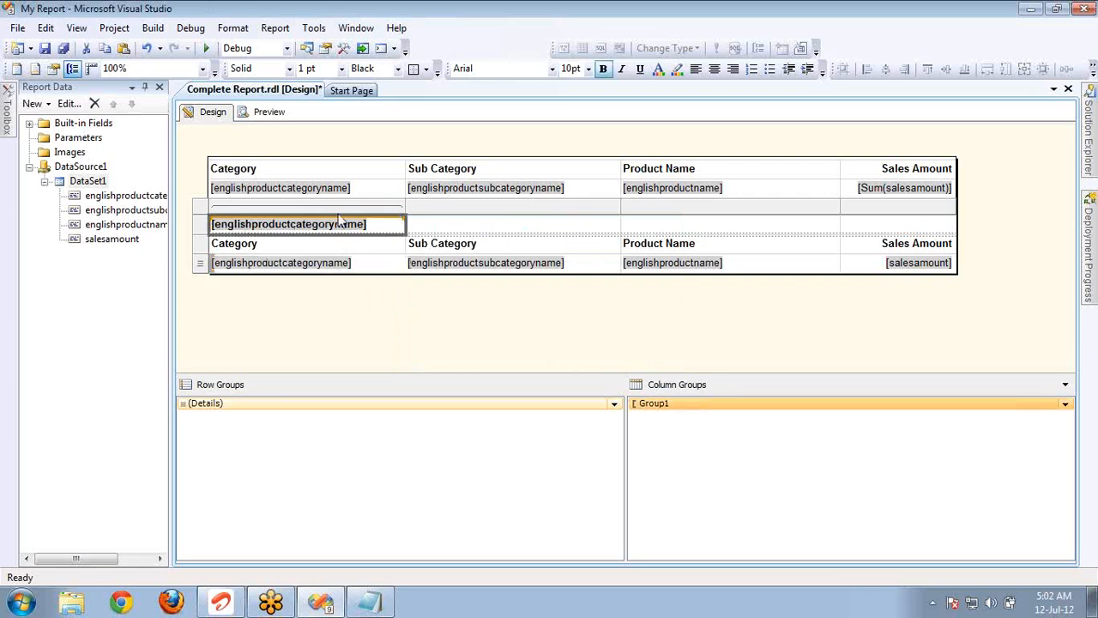
pyautogui.rightClick(362, 230)
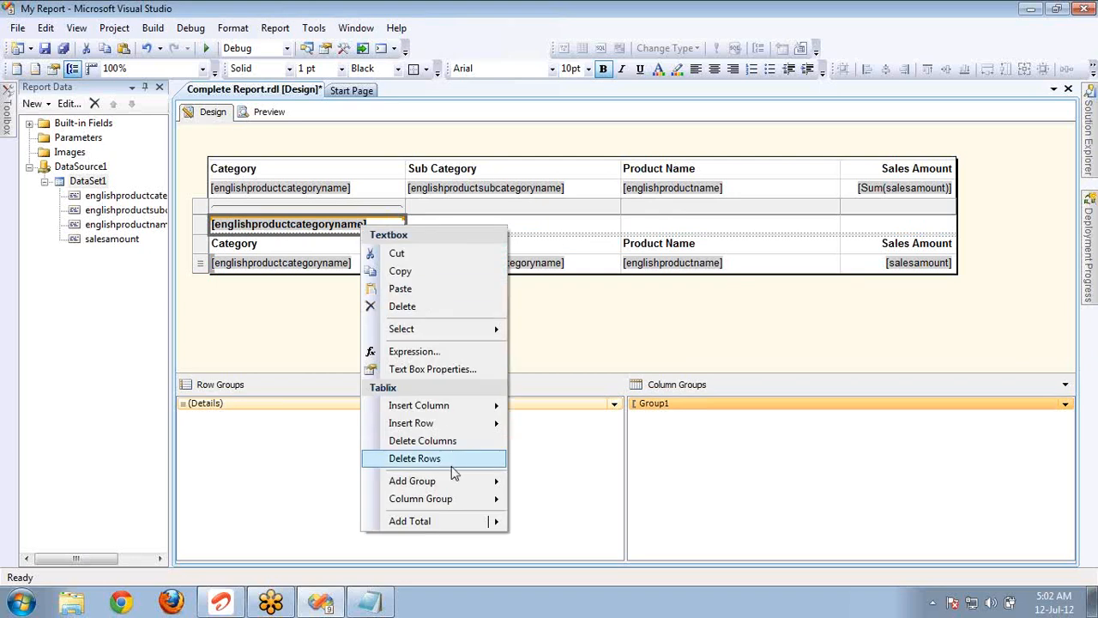
pyautogui.moveTo(457, 483)
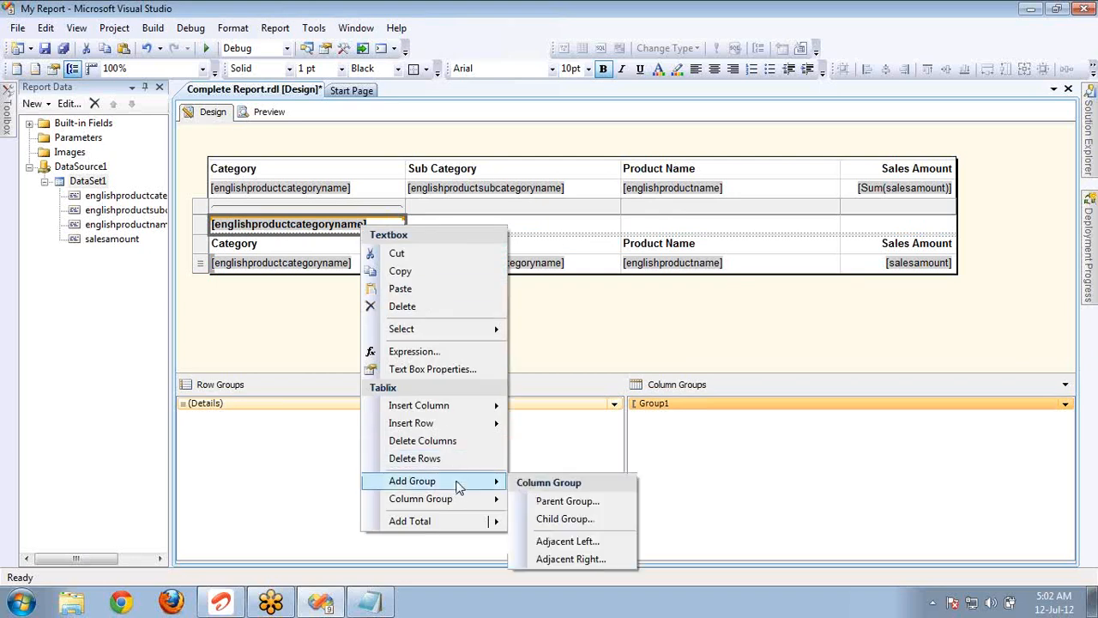
pyautogui.click(569, 520)
pyautogui.click(683, 255)
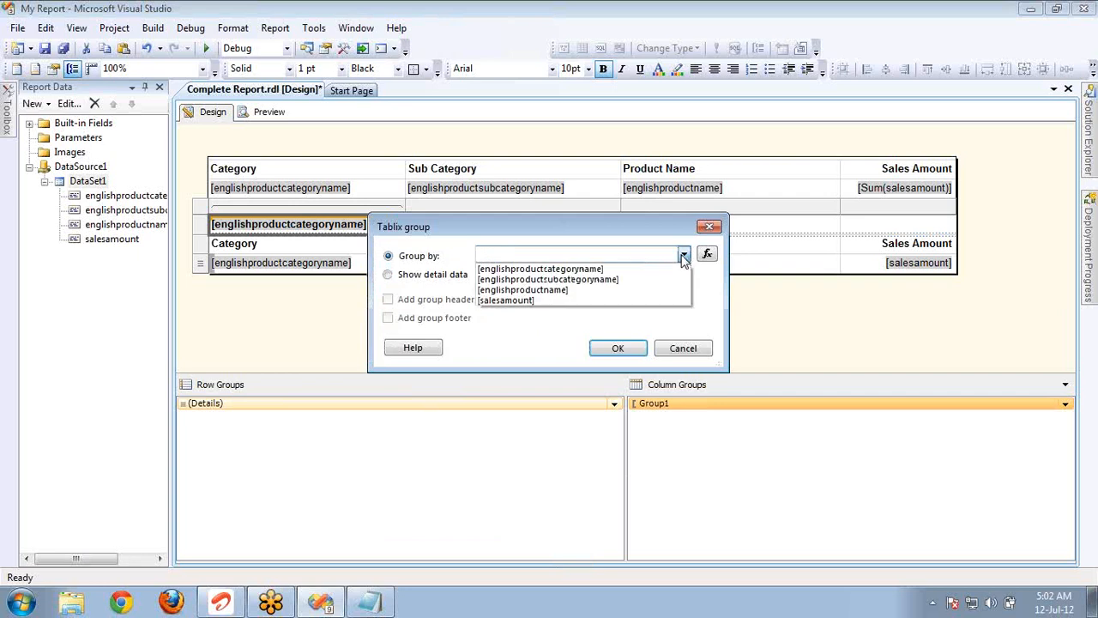
pyautogui.click(616, 286)
pyautogui.click(616, 348)
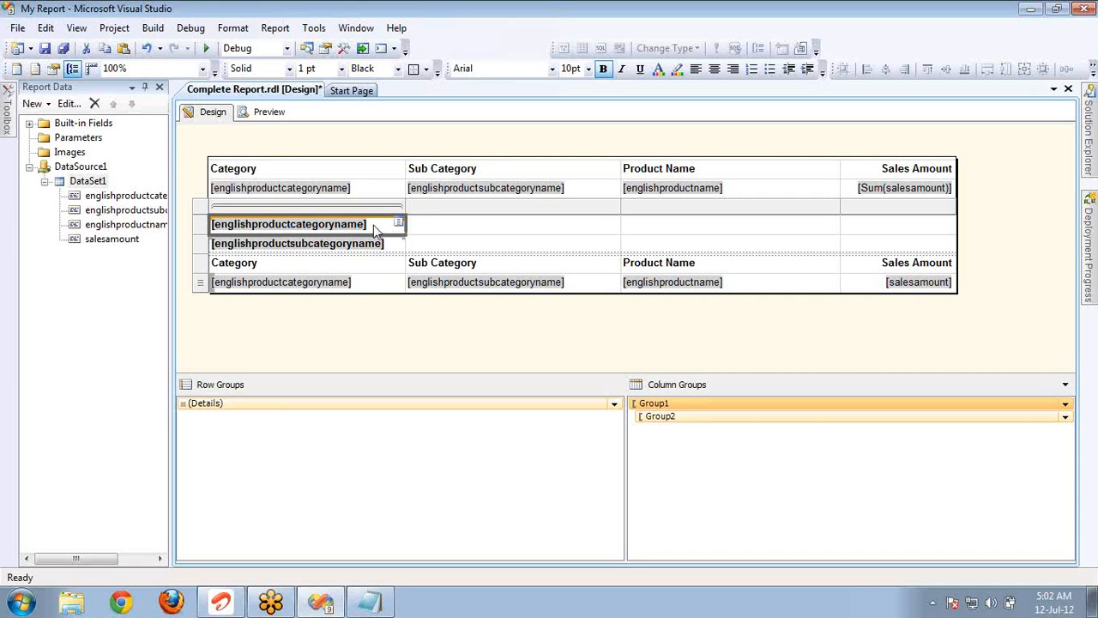
# Clear the subcategory group cell of the detail table and delete its column group together with the related rows and columns.
pyautogui.rightClick(374, 230)
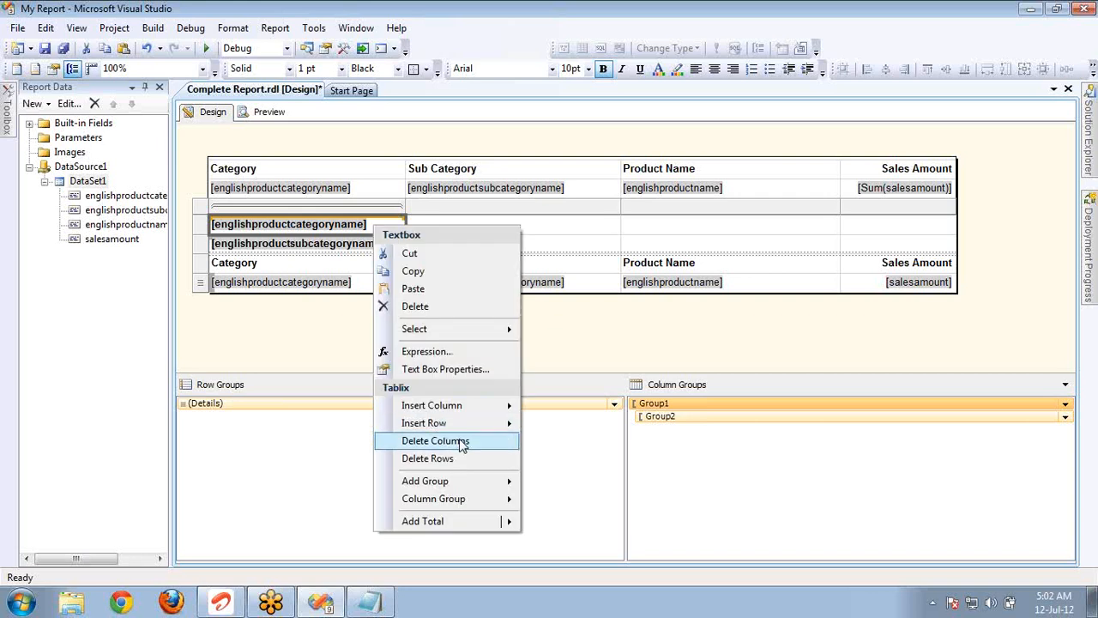
pyautogui.moveTo(453, 484)
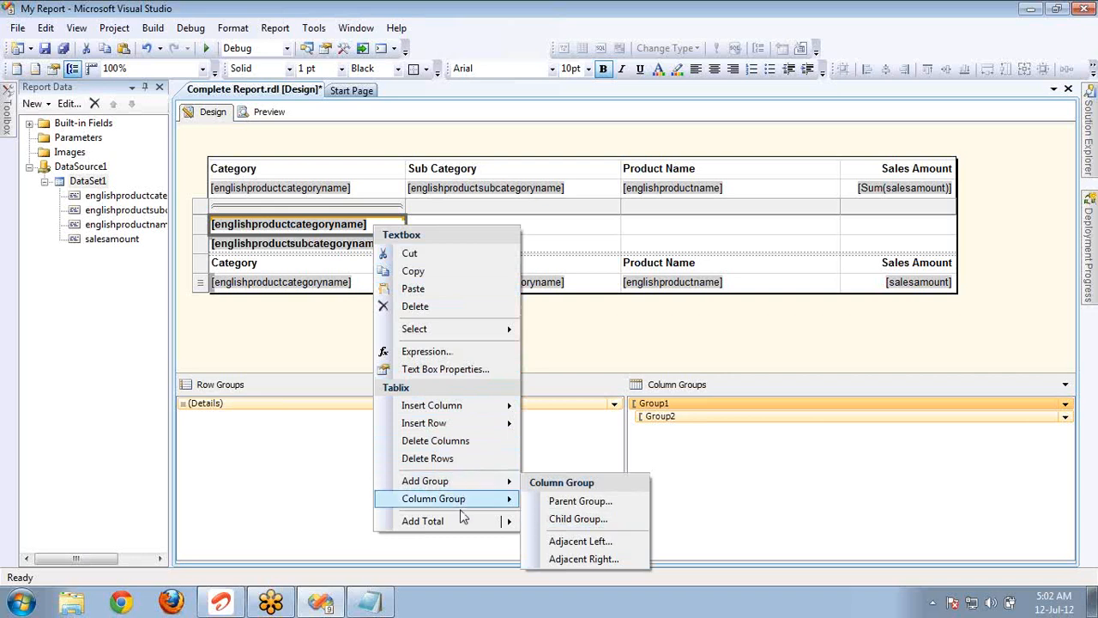
pyautogui.moveTo(461, 510)
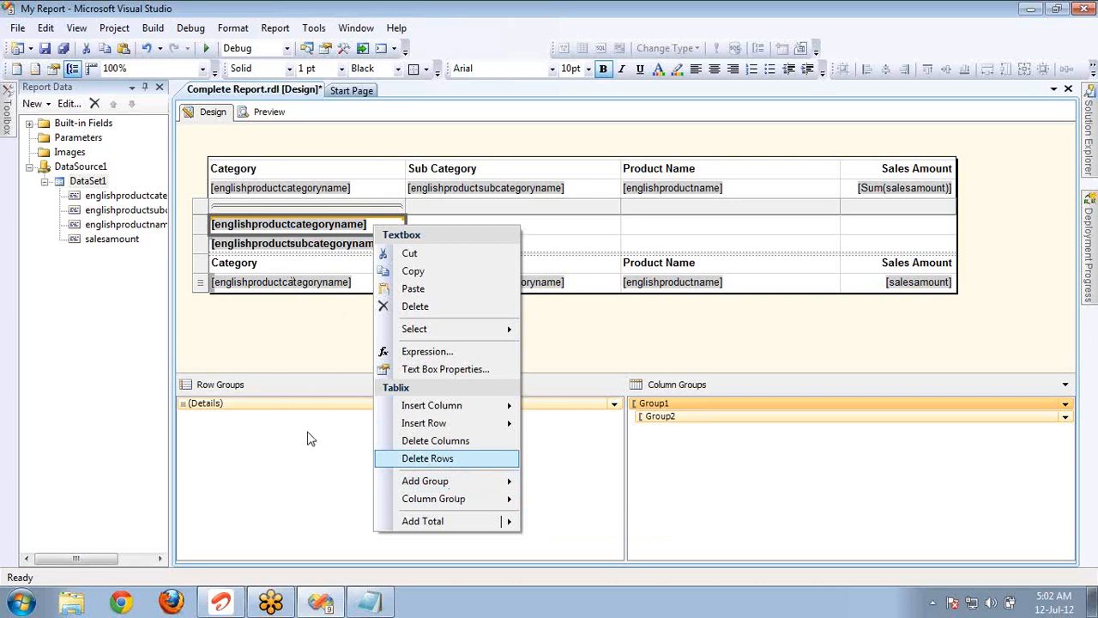
pyautogui.click(303, 227)
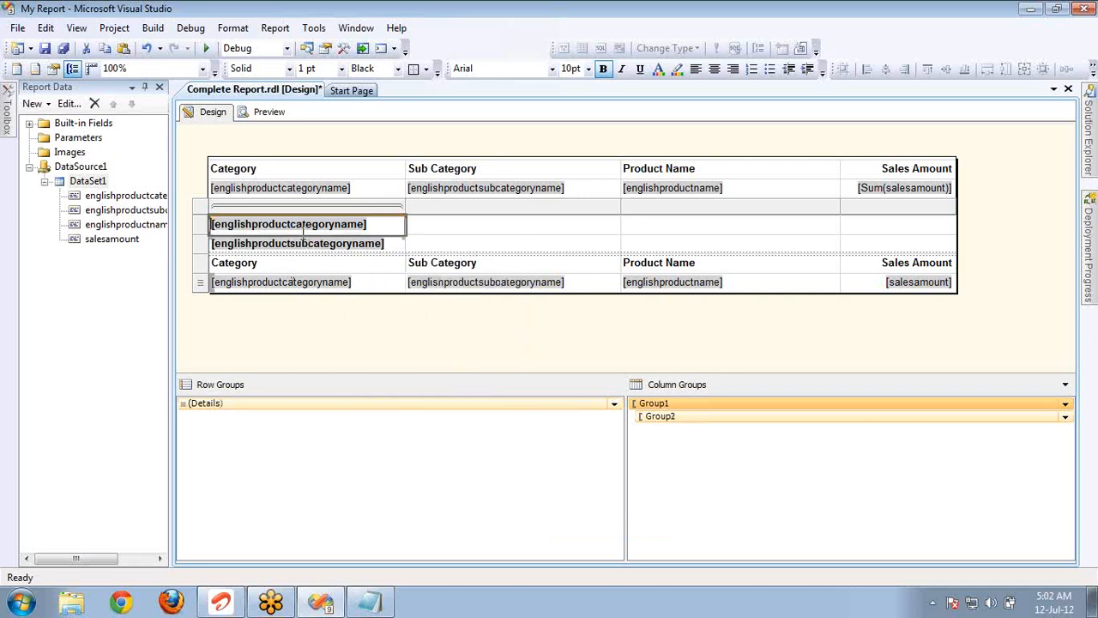
pyautogui.click(668, 417)
pyautogui.press('Delete')
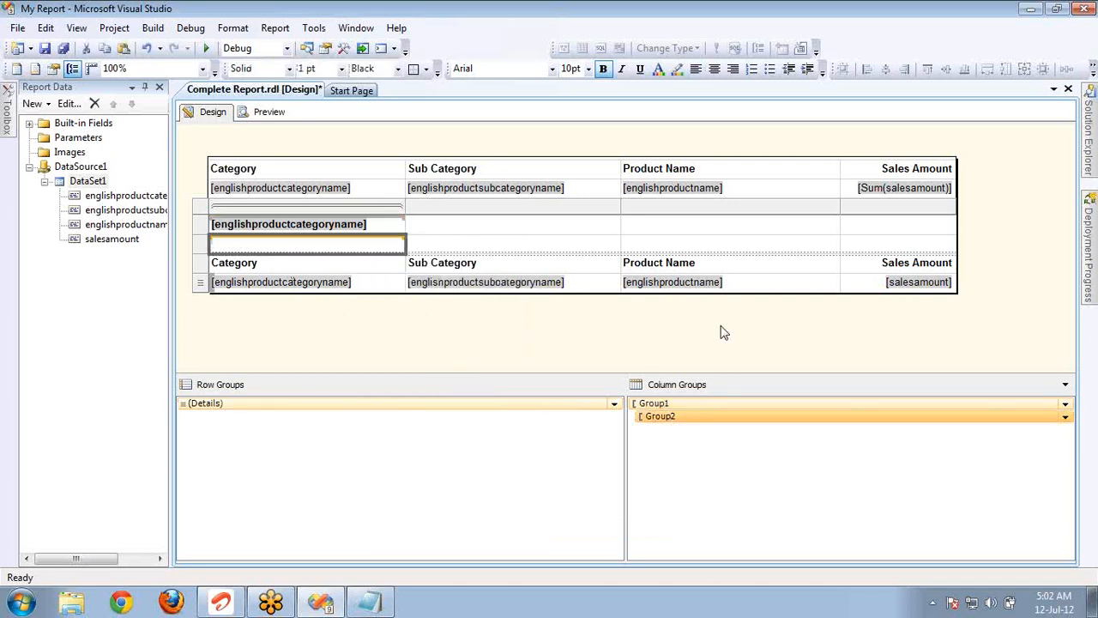
pyautogui.rightClick(708, 425)
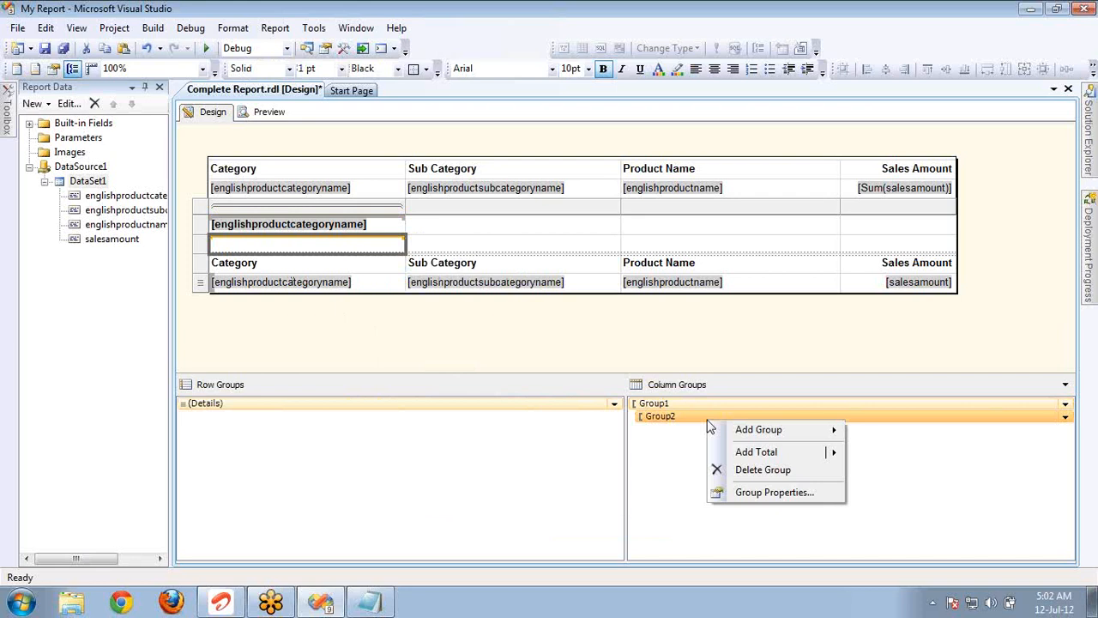
pyautogui.click(747, 471)
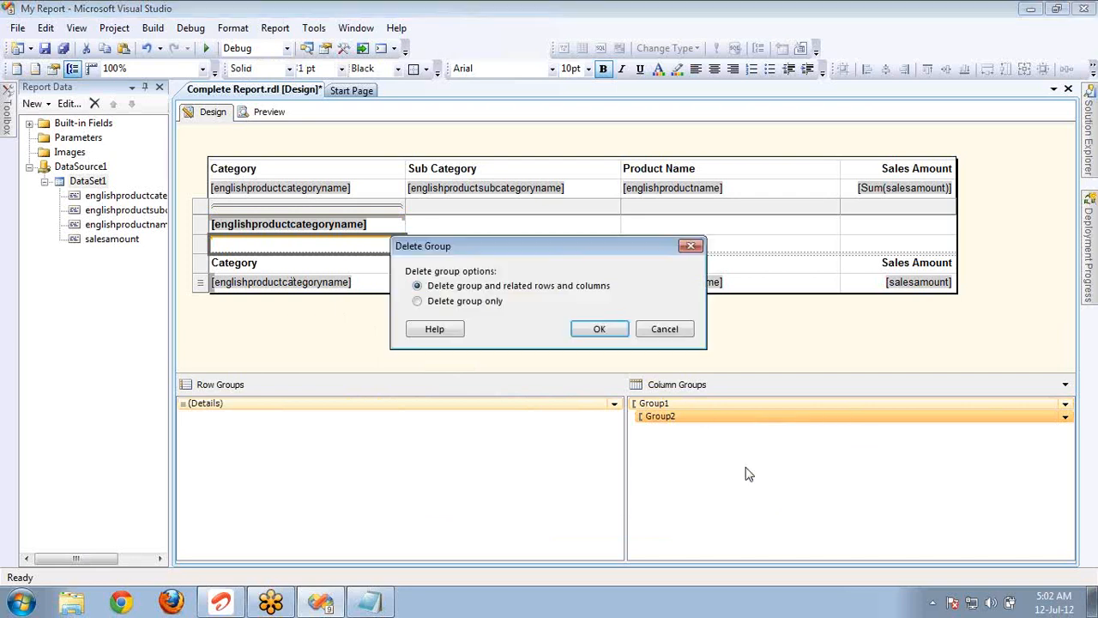
pyautogui.click(598, 329)
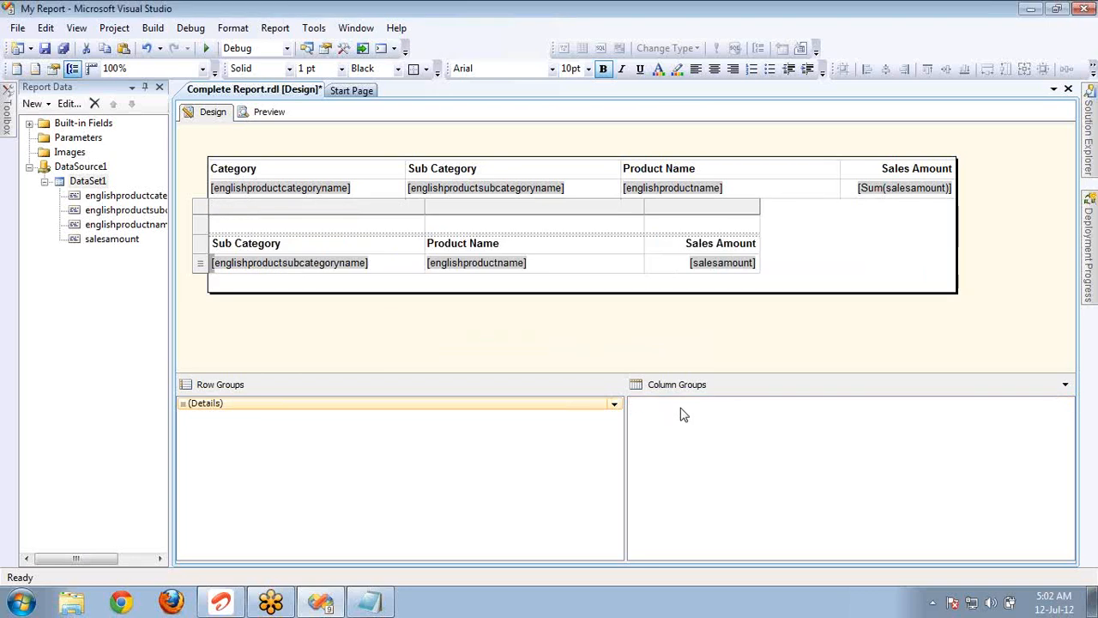
# Shrink the report body to the detail table, and undo both this resize and the deletion of the column group.
pyautogui.click(448, 289)
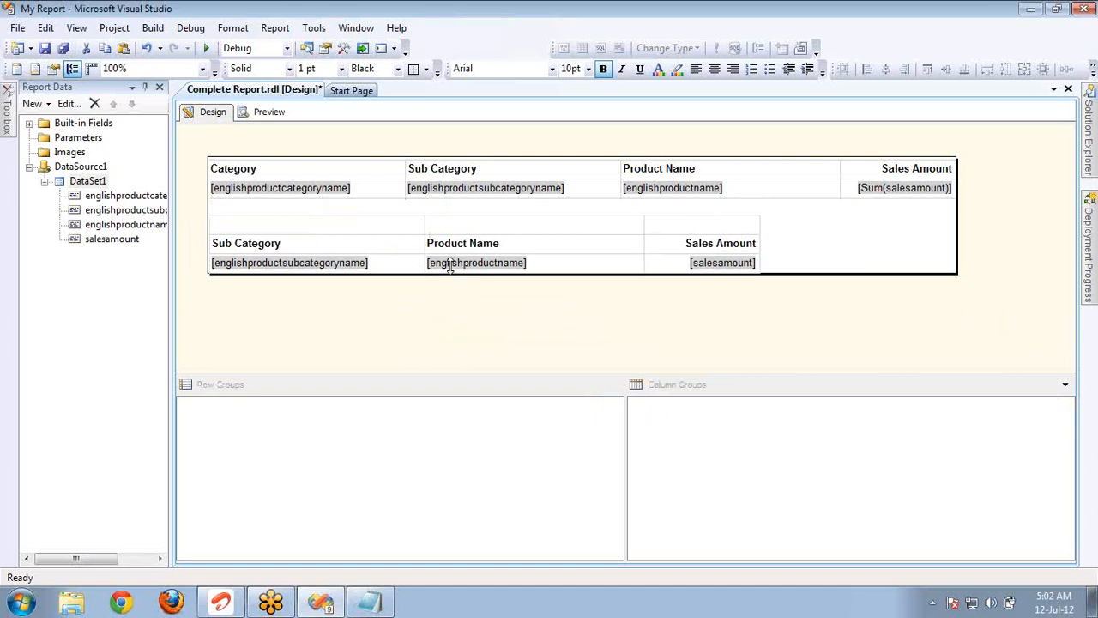
pyautogui.click(146, 49)
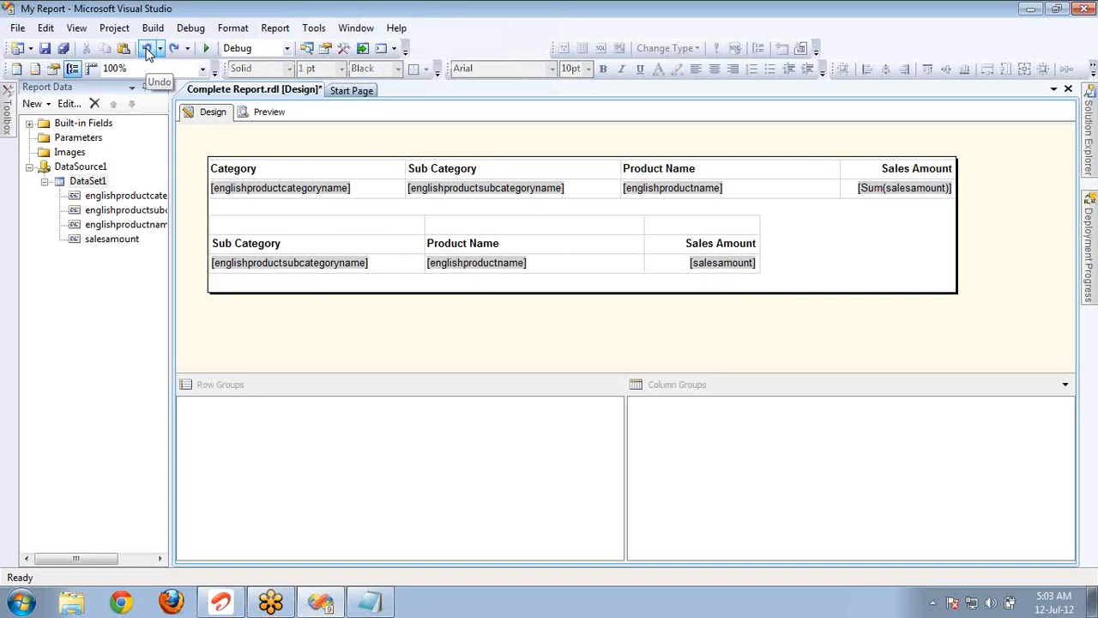
pyautogui.click(147, 49)
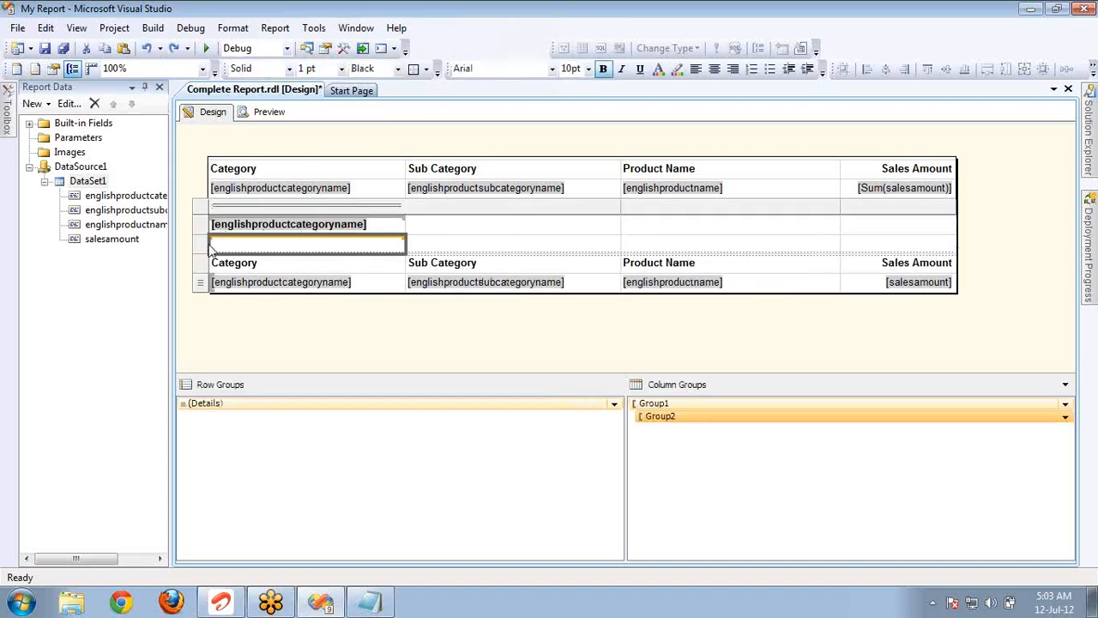
# Delete the two column group rows with their associated groups from the detail table and shrink the report body to fit.
pyautogui.rightClick(200, 249)
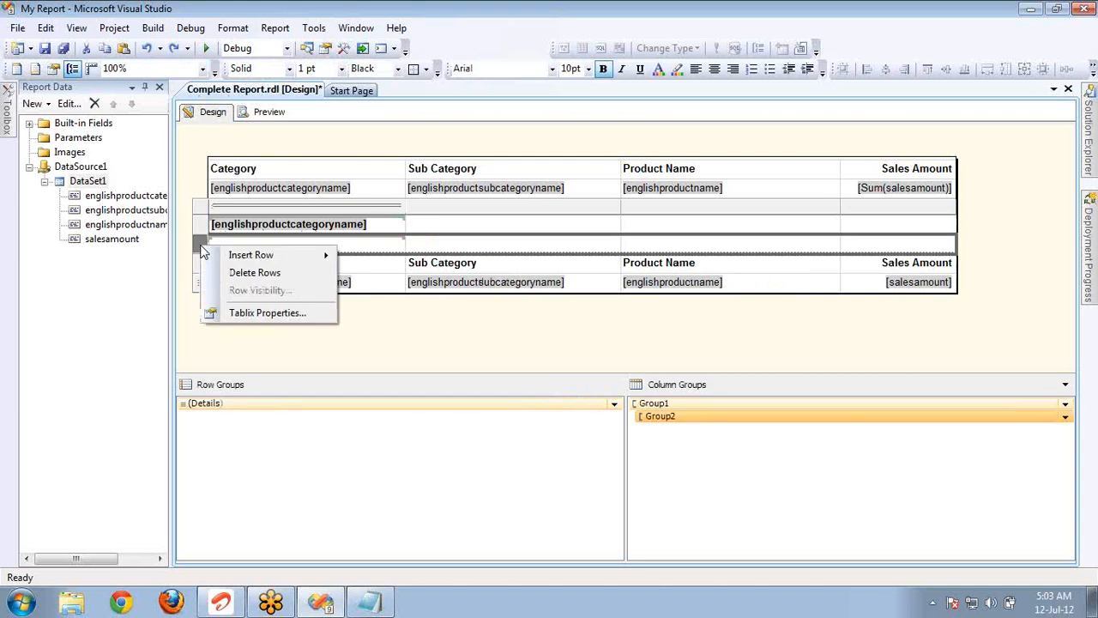
pyautogui.click(264, 276)
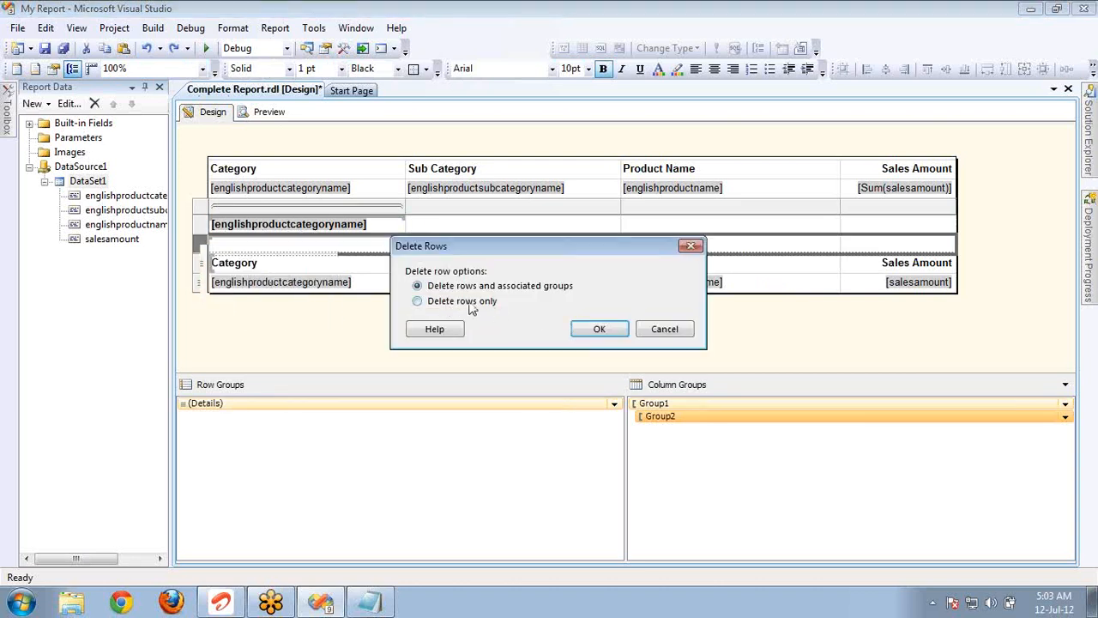
pyautogui.click(603, 327)
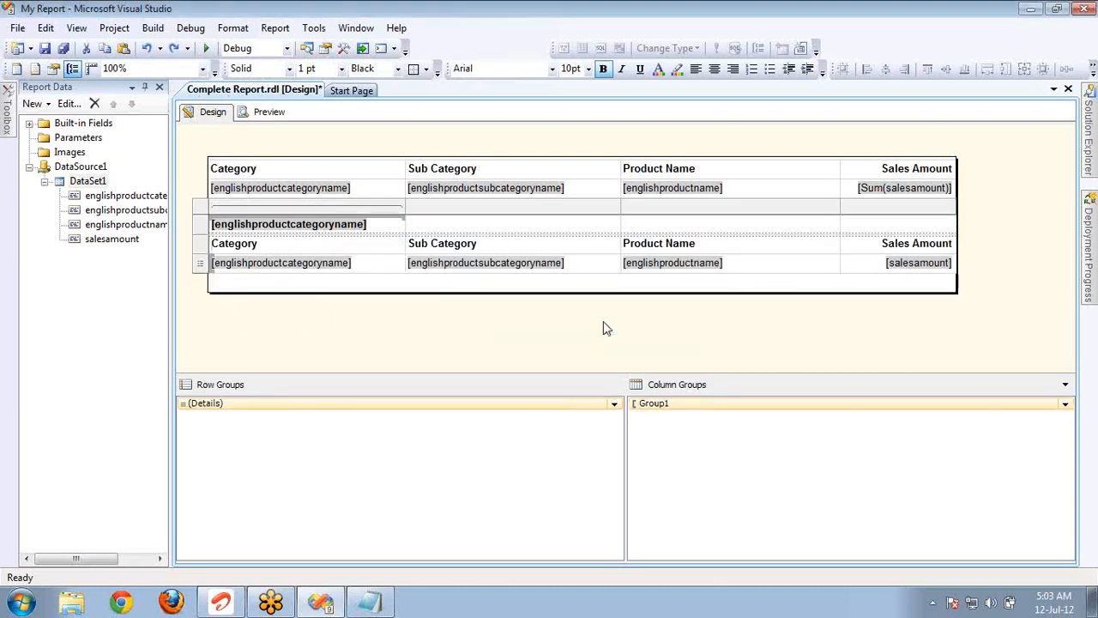
pyautogui.rightClick(203, 226)
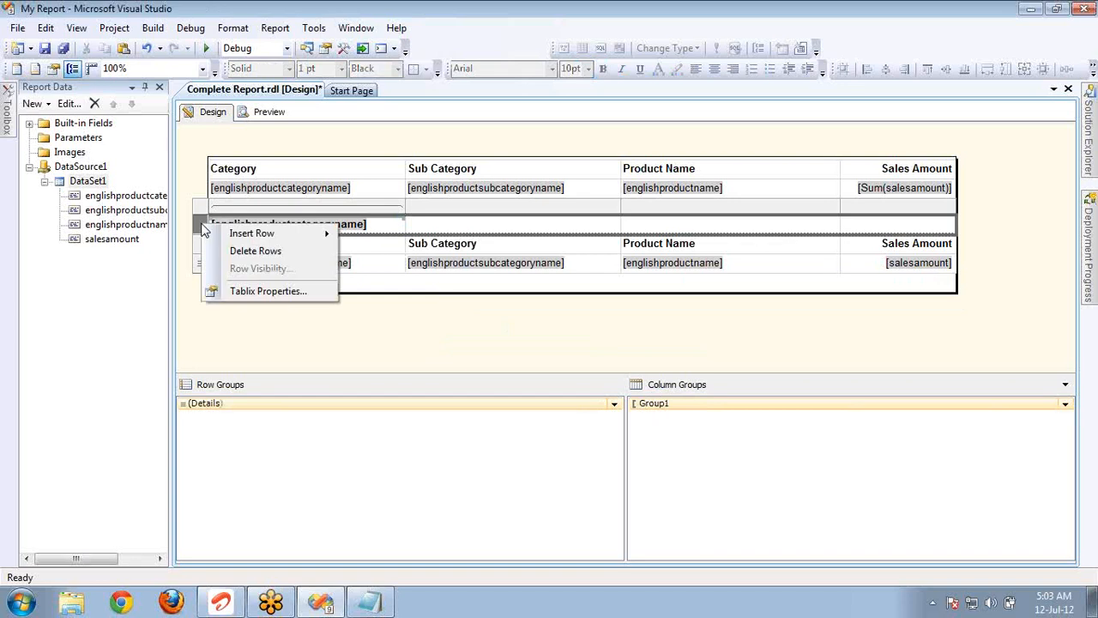
pyautogui.click(254, 250)
pyautogui.click(593, 329)
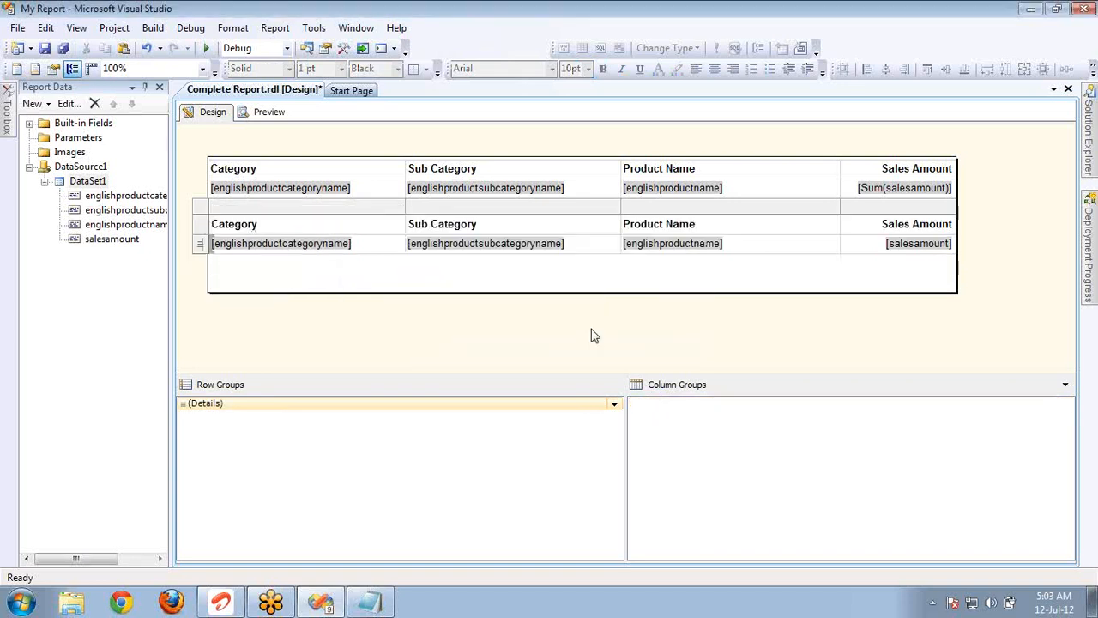
pyautogui.moveTo(463, 295); pyautogui.dragTo(467, 255)
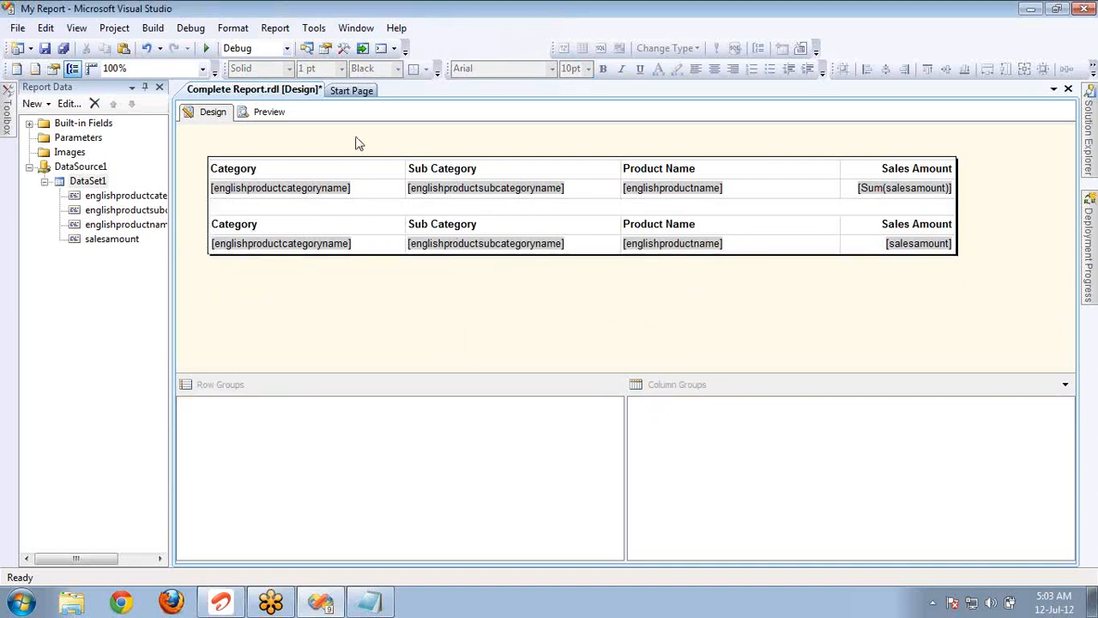
# Compare the Tablix commands of the detail table's cells and add a total for its Sales Amount column.
pyautogui.click(381, 190)
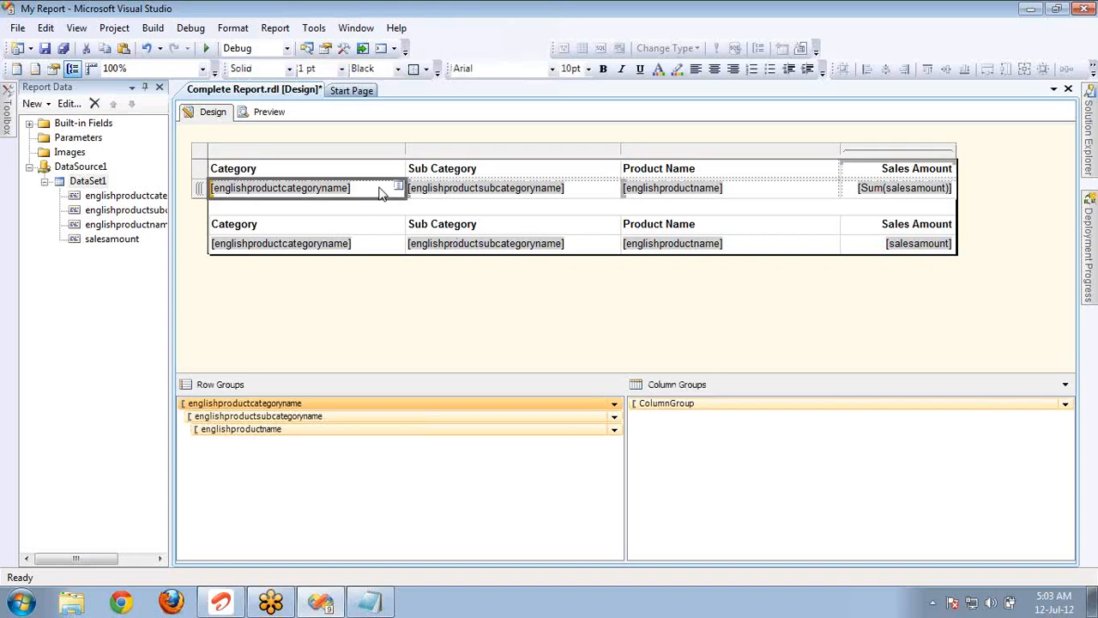
pyautogui.click(381, 244)
pyautogui.rightClick(383, 247)
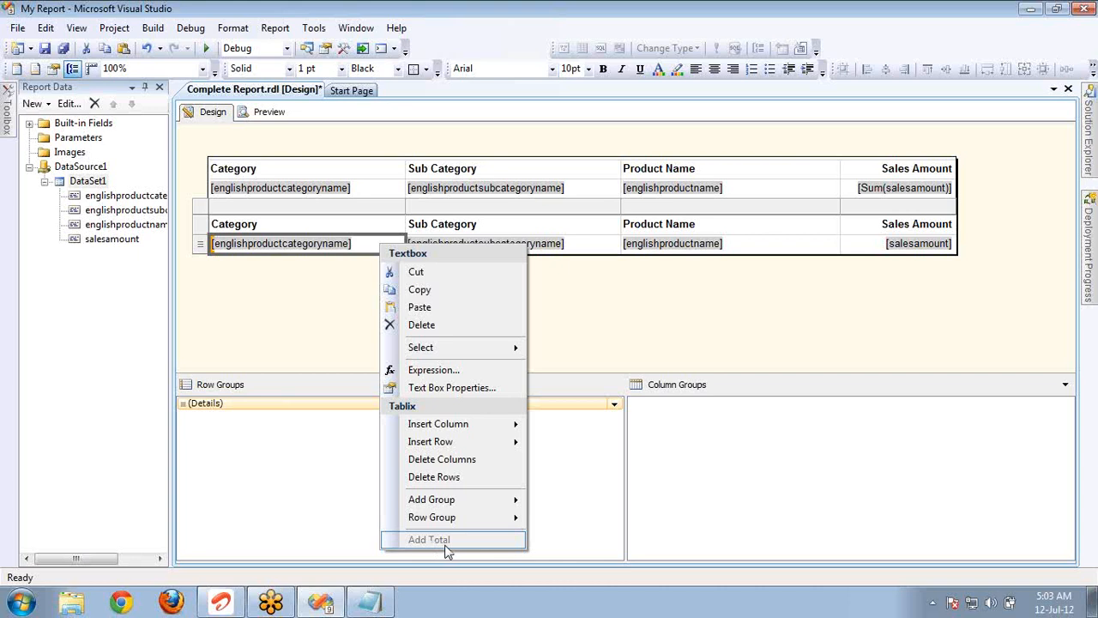
pyautogui.rightClick(585, 247)
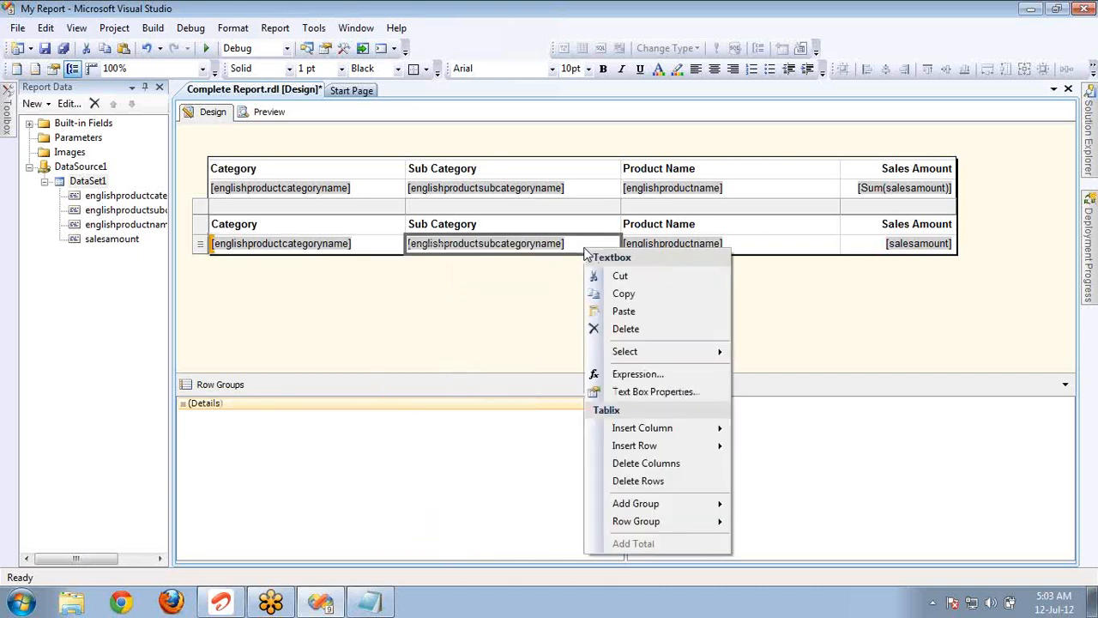
pyautogui.rightClick(759, 250)
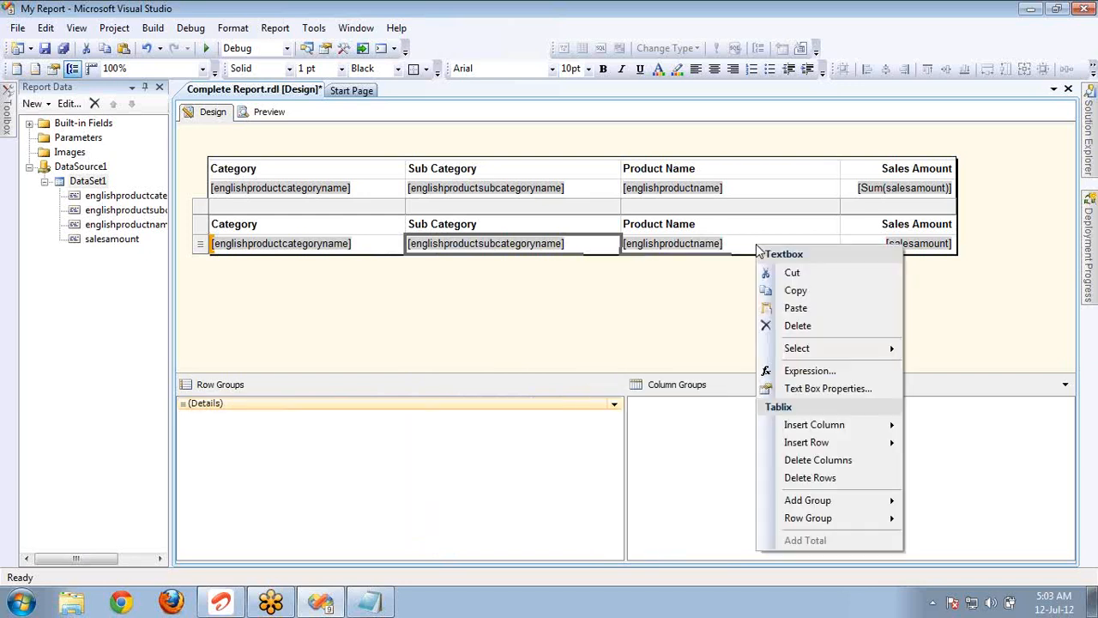
pyautogui.rightClick(915, 244)
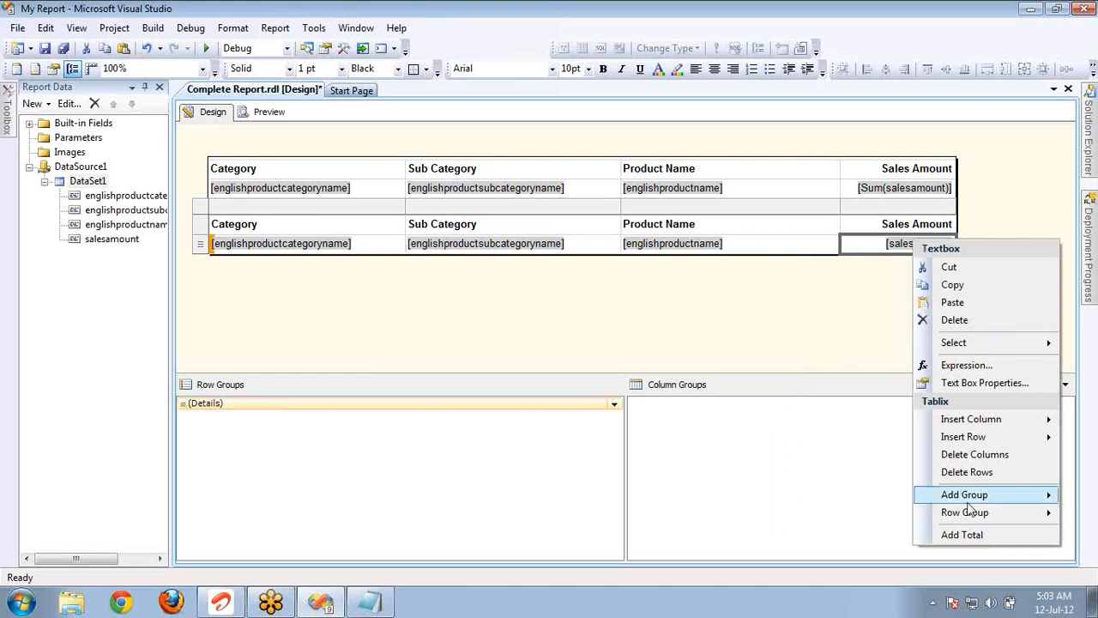
pyautogui.click(962, 535)
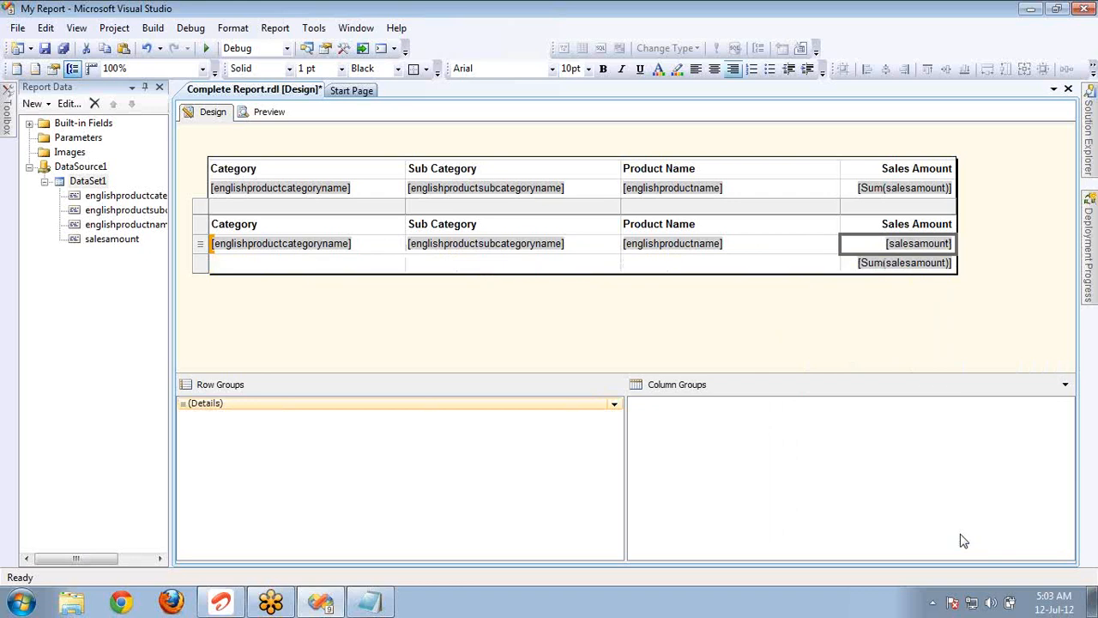
# Add a total after the category row group of the summary matrix.
pyautogui.rightClick(360, 191)
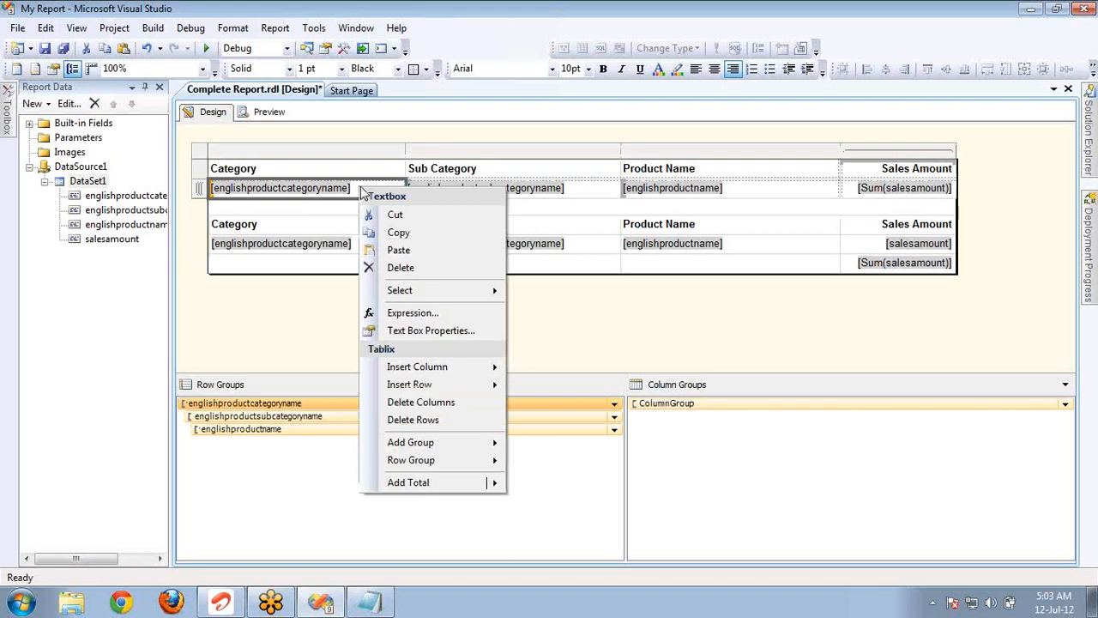
pyautogui.moveTo(411, 486)
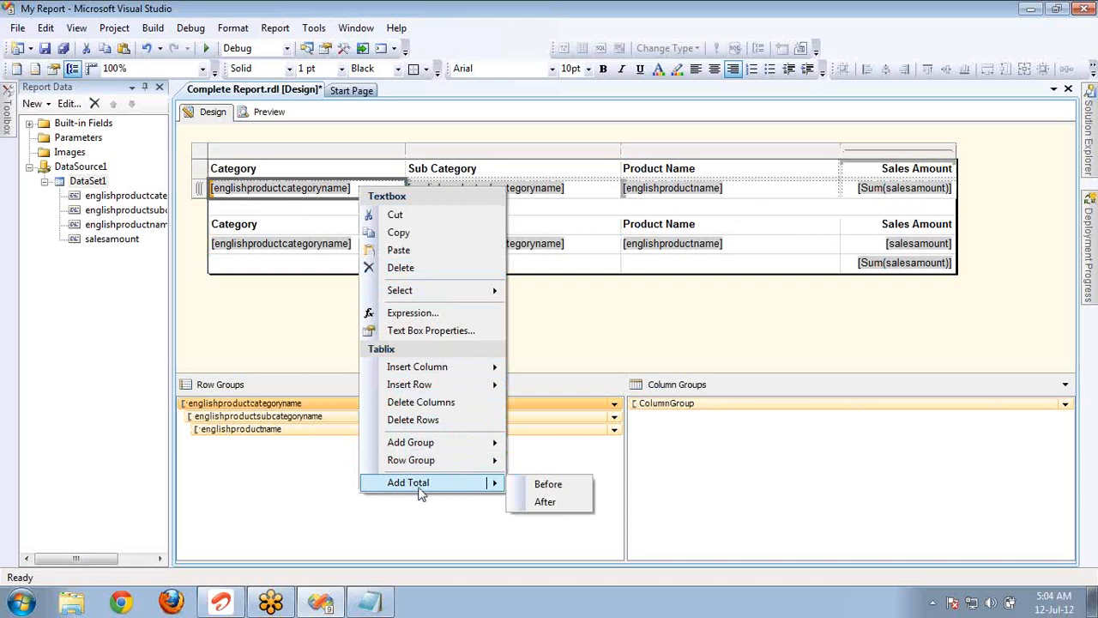
pyautogui.rightClick(331, 184)
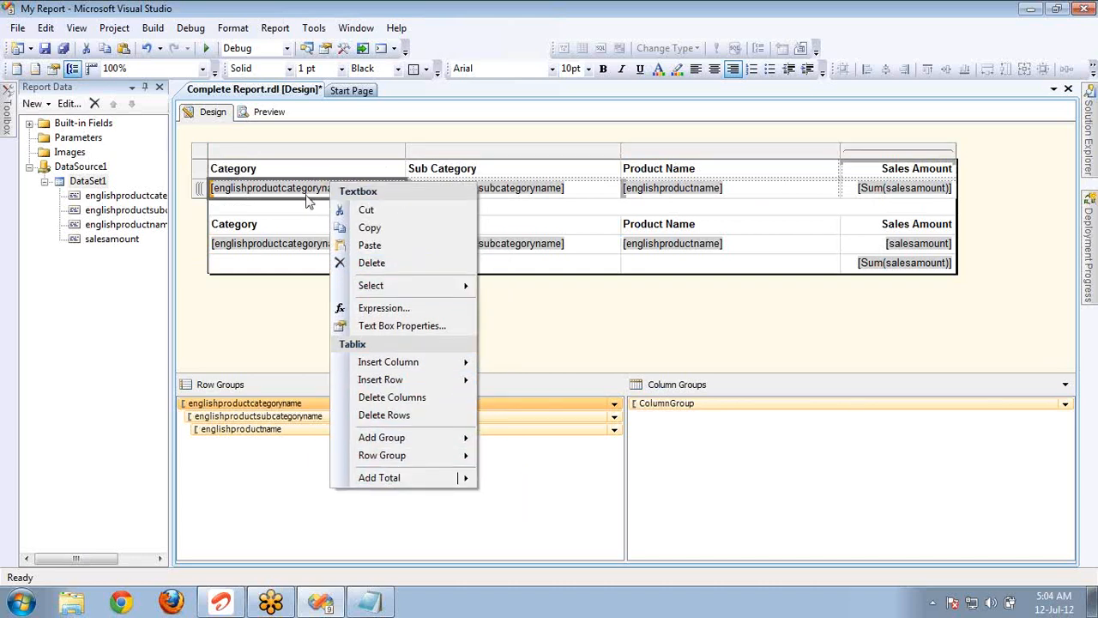
pyautogui.moveTo(383, 486)
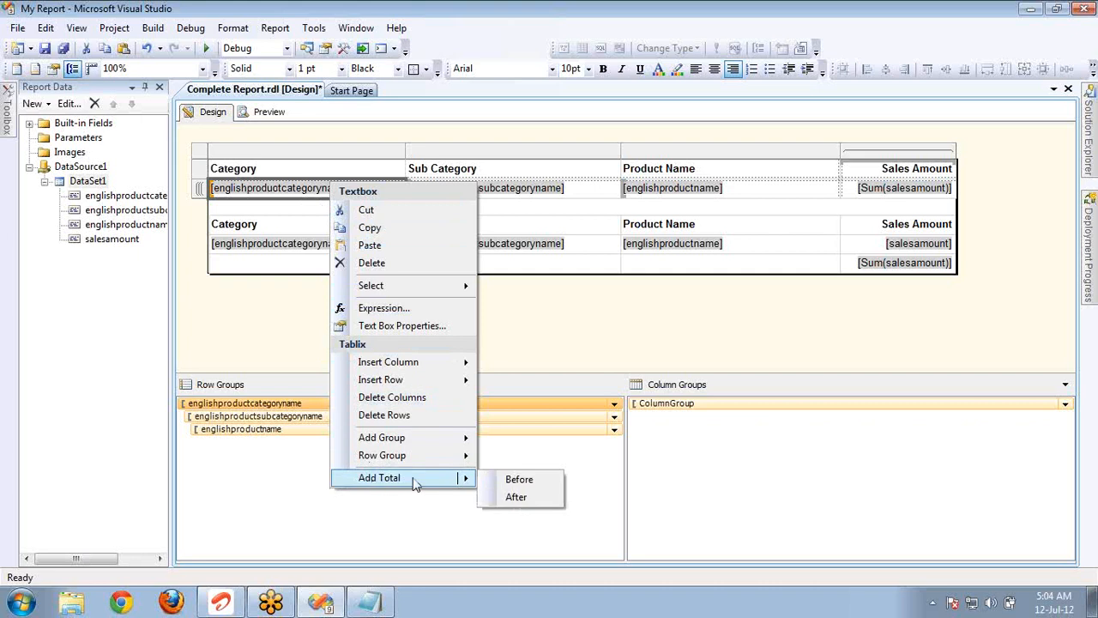
pyautogui.click(513, 498)
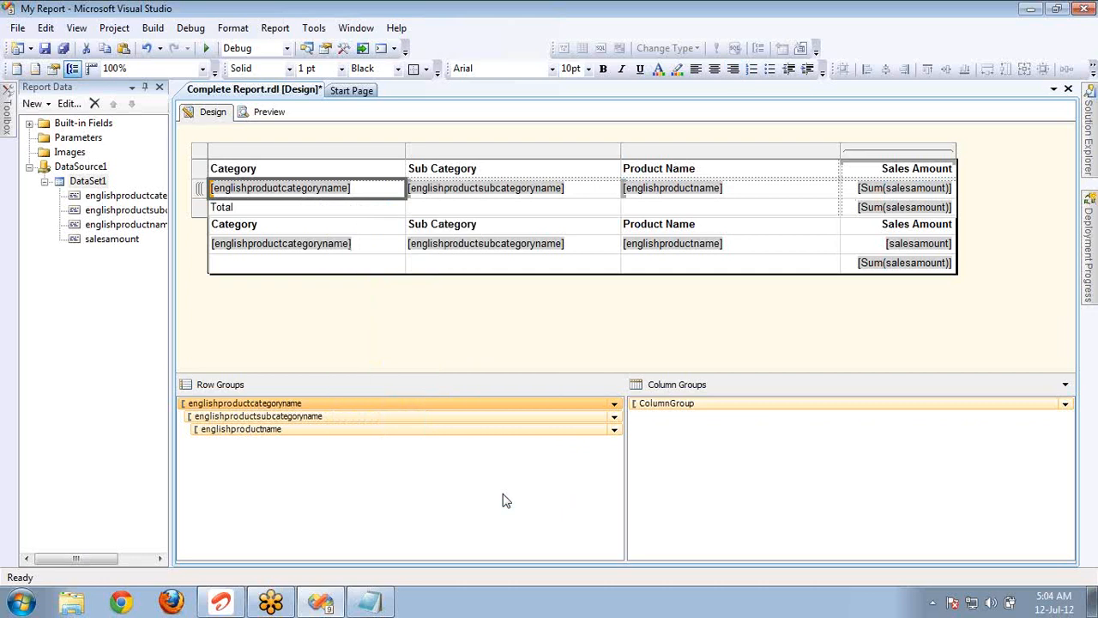
# Preview the report and examine the grand totals at the end of the summary matrix and of the detail table.
pyautogui.click(270, 112)
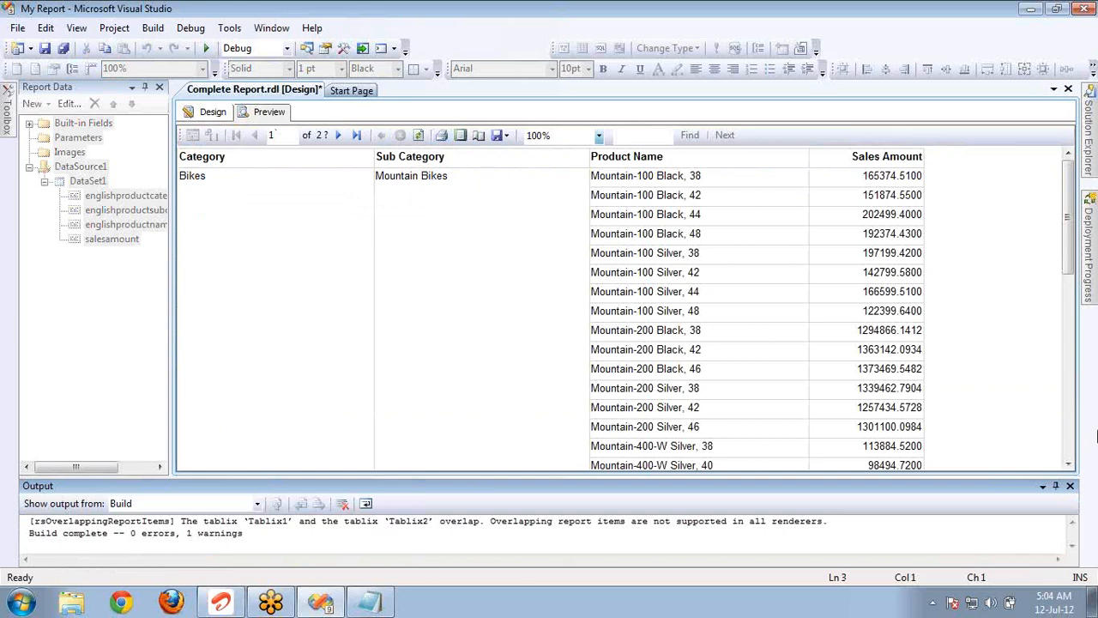
pyautogui.click(1069, 487)
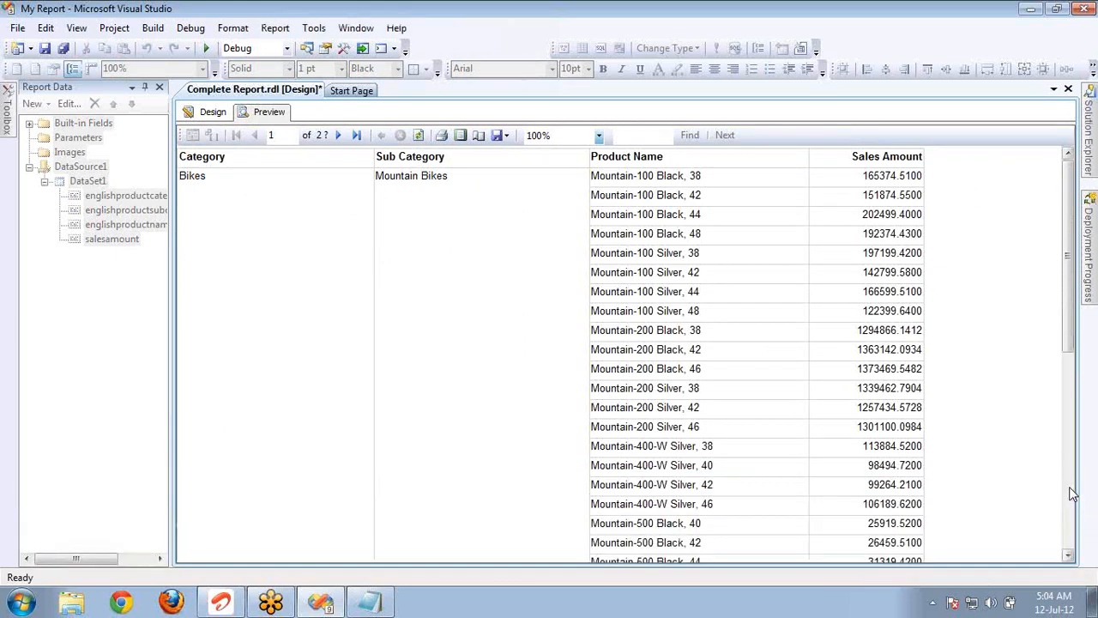
pyautogui.moveTo(1067, 268); pyautogui.dragTo(1094, 476)
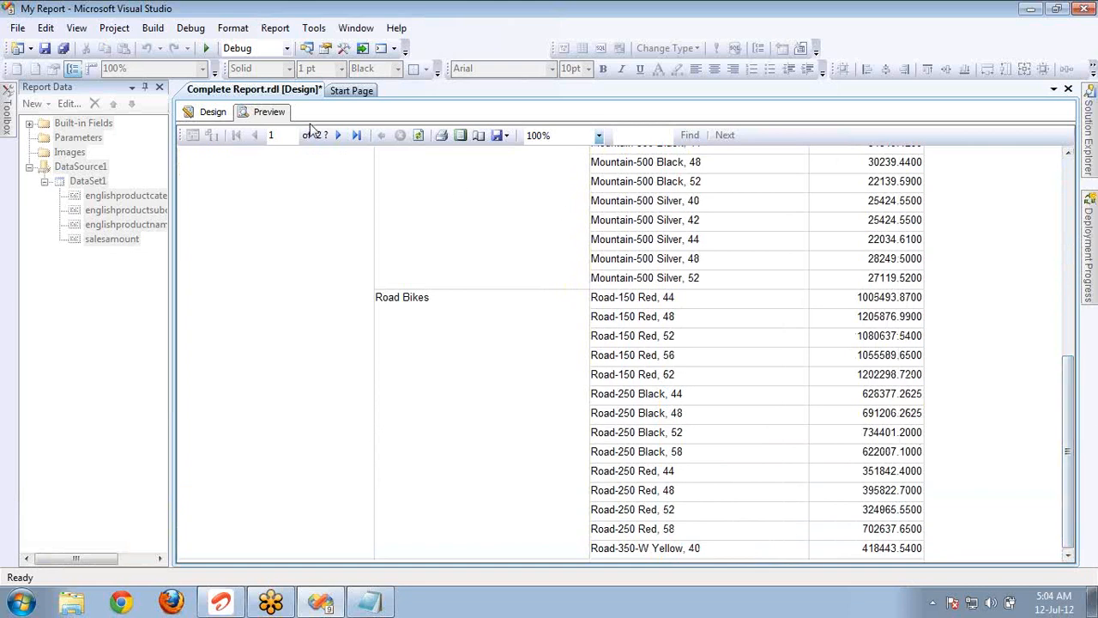
pyautogui.click(341, 137)
pyautogui.click(340, 137)
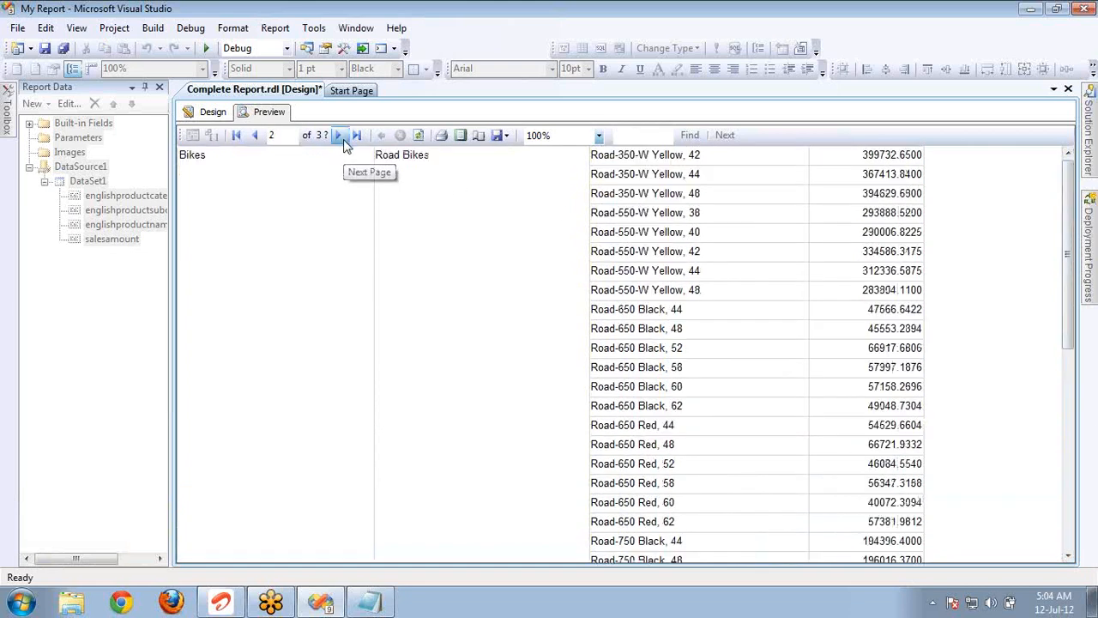
pyautogui.click(340, 137)
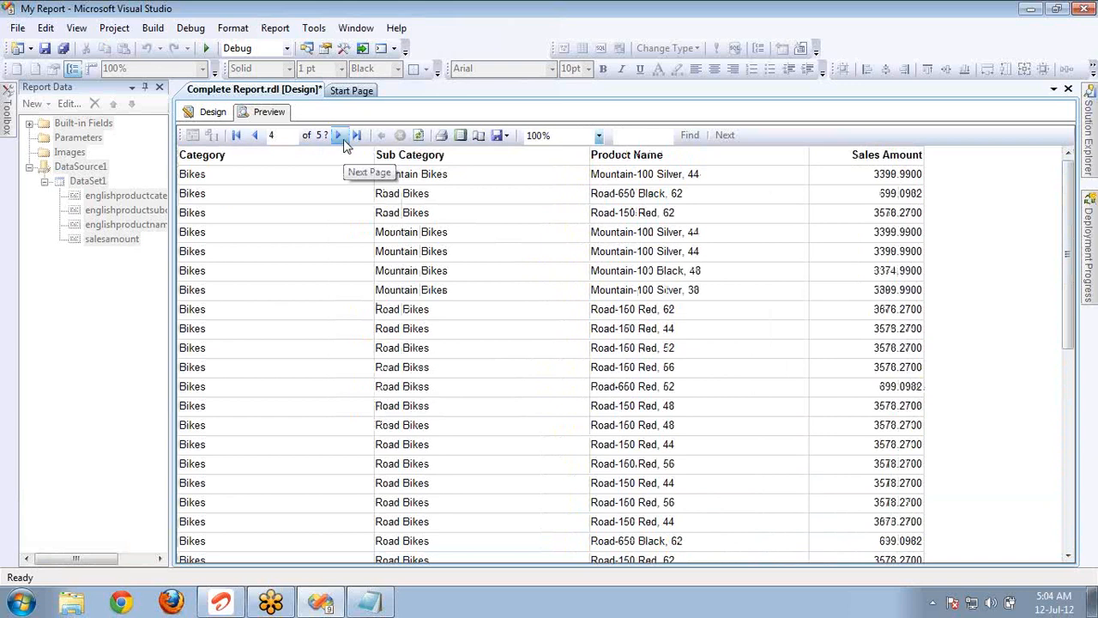
pyautogui.click(255, 137)
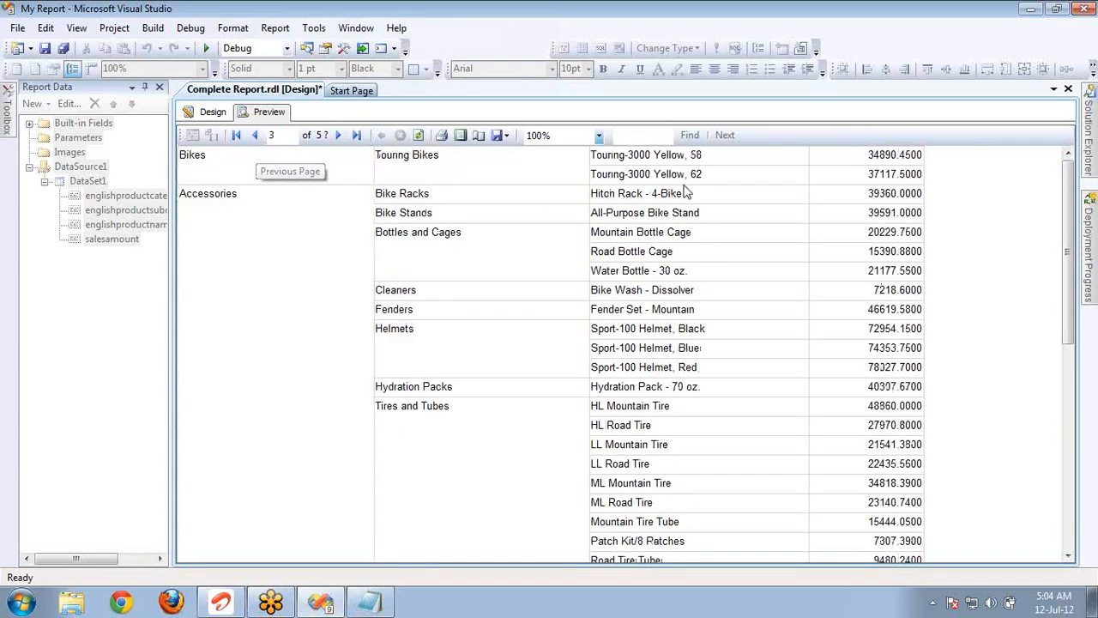
pyautogui.moveTo(1071, 250); pyautogui.dragTo(1095, 489)
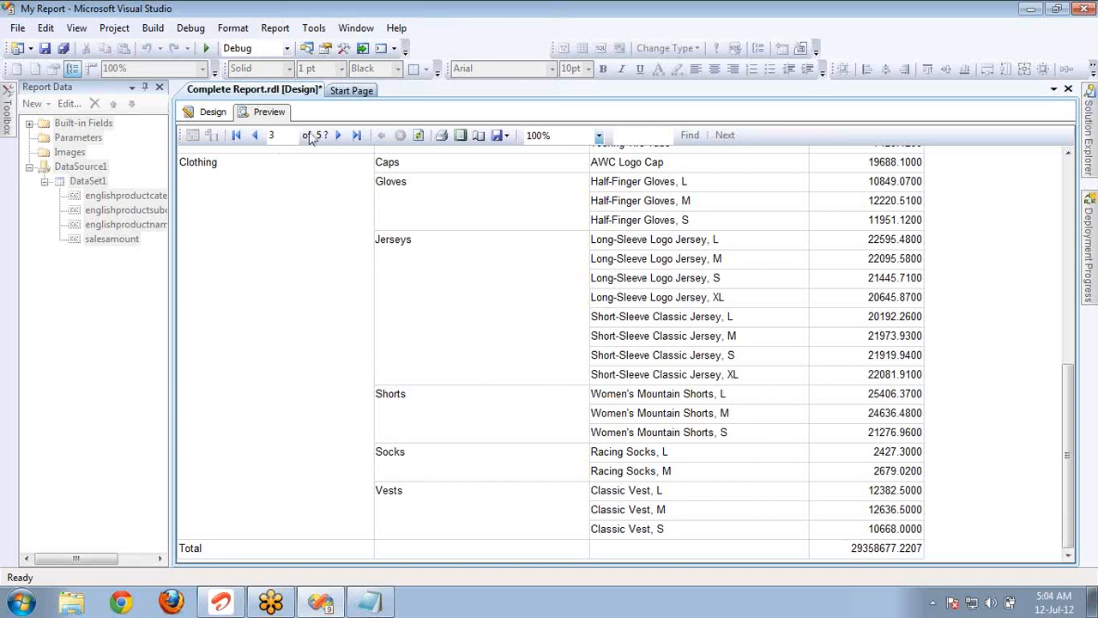
pyautogui.click(358, 140)
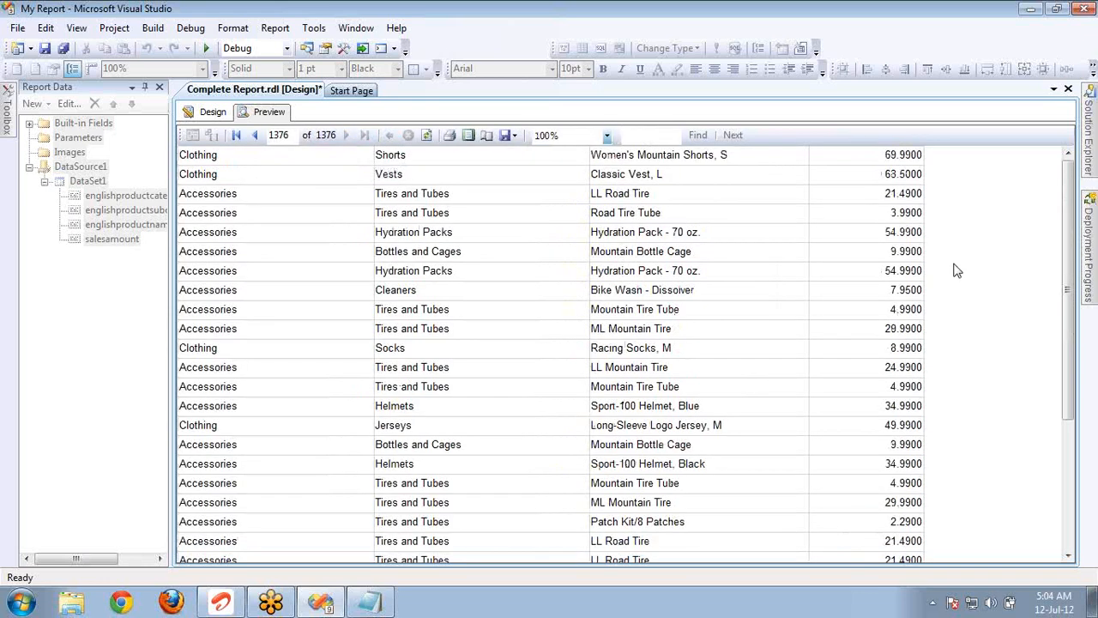
pyautogui.scroll(-5, 1074, 279)
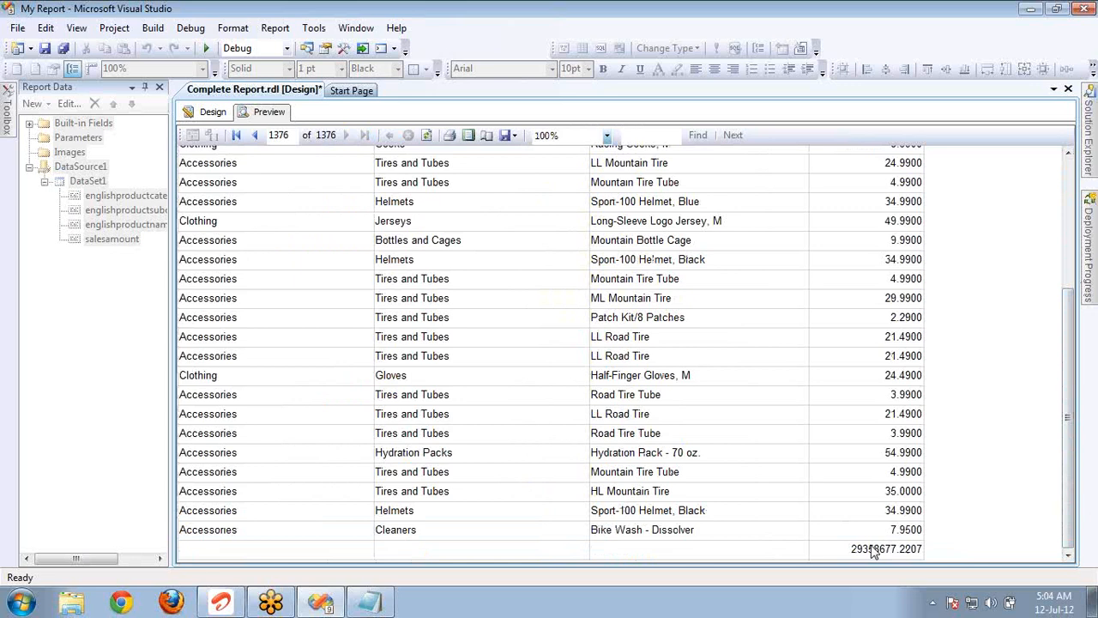
# Return to the report design and add a total after the subcategory row group of the summary matrix.
pyautogui.click(214, 117)
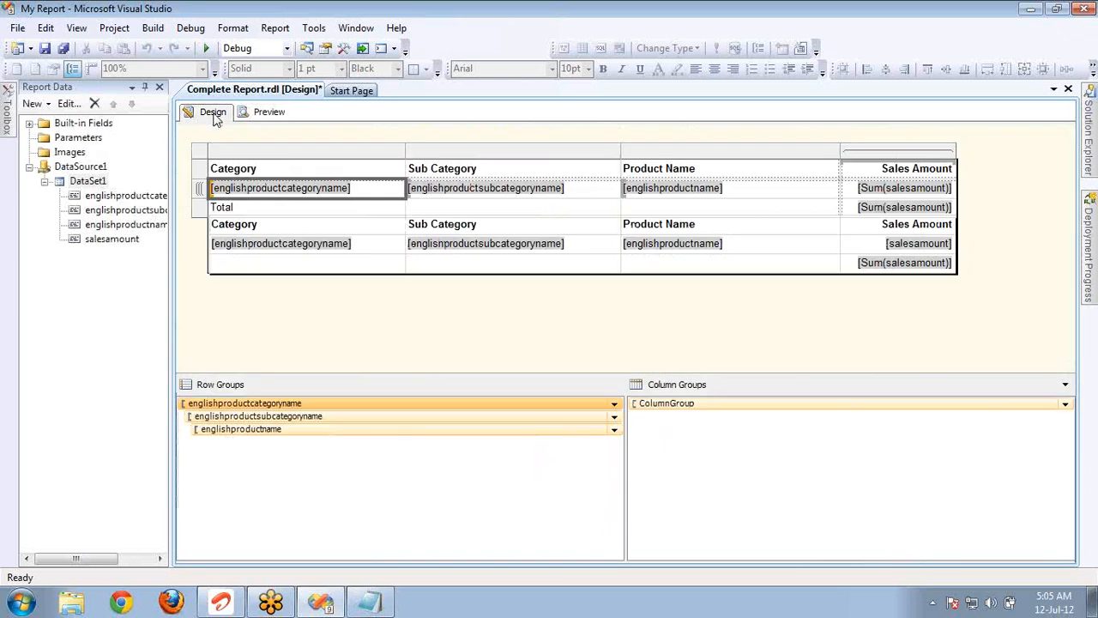
pyautogui.rightClick(433, 196)
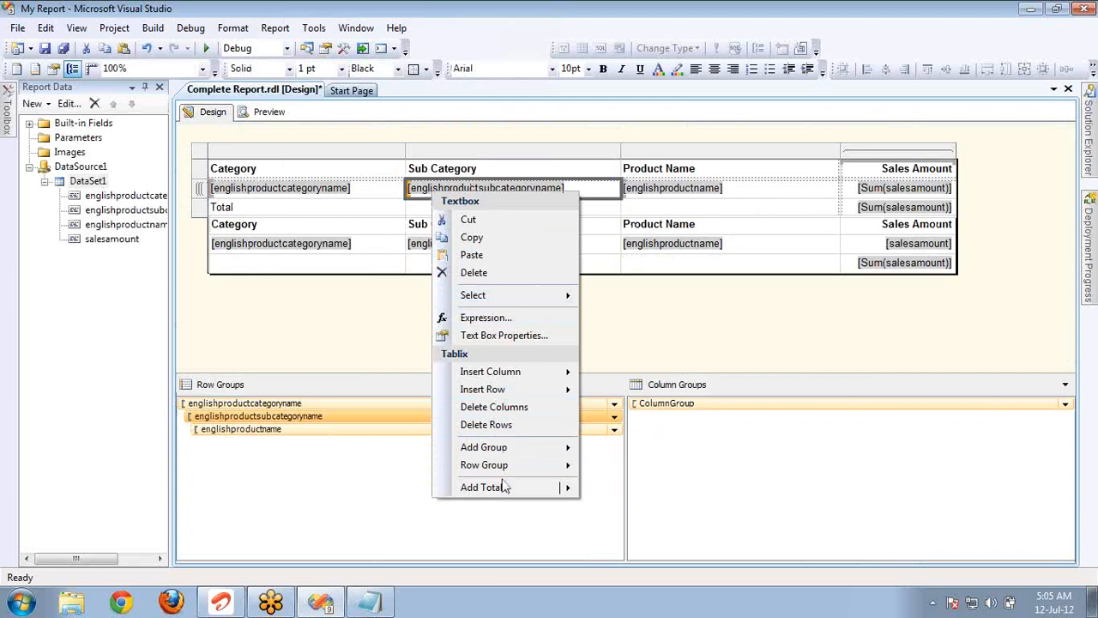
pyautogui.moveTo(506, 487)
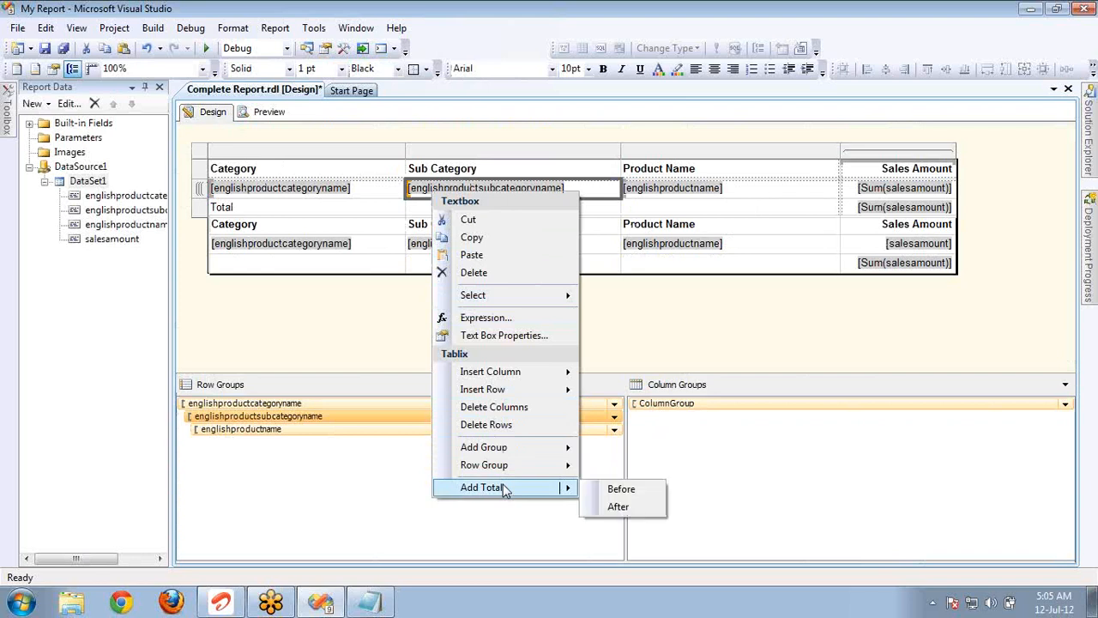
pyautogui.click(619, 507)
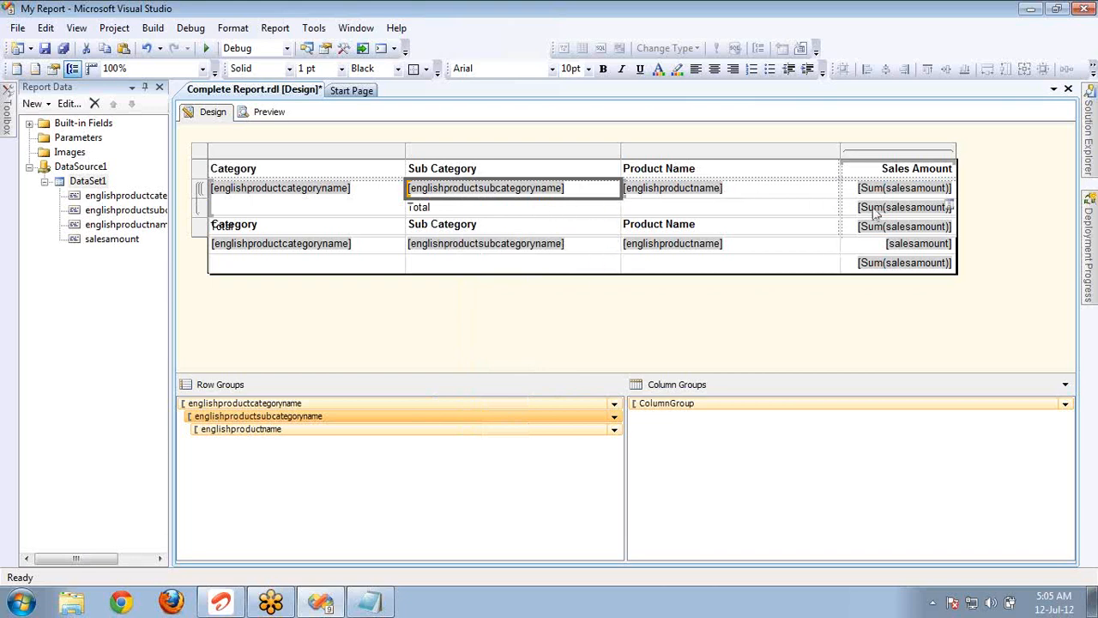
# Move the detail table down so that it clears the total rows of the summary matrix.
pyautogui.click(470, 211)
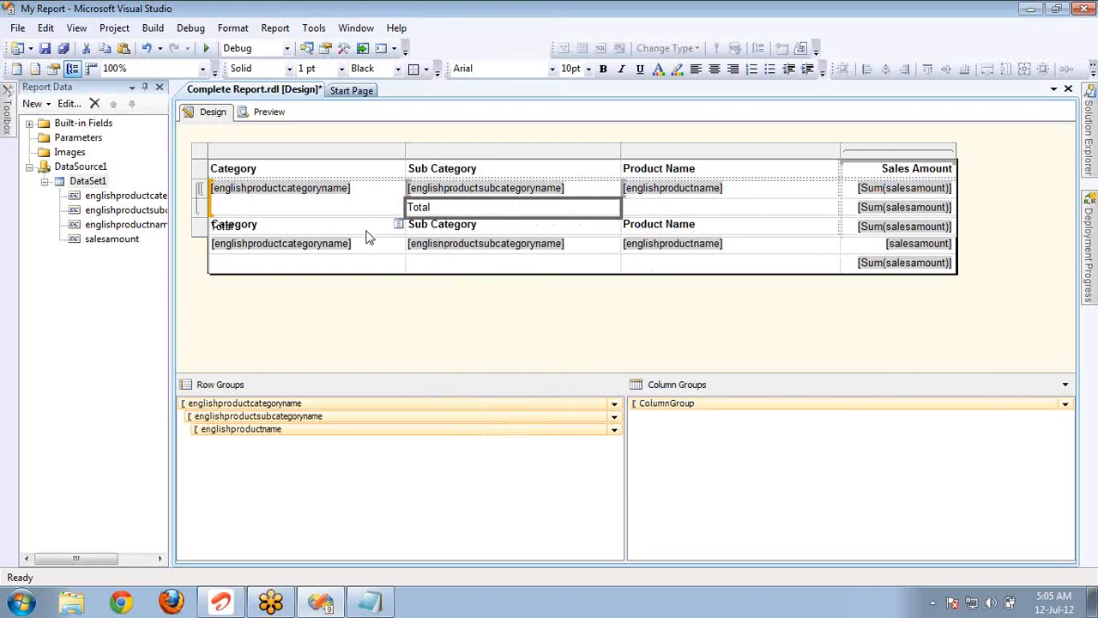
pyautogui.click(201, 227)
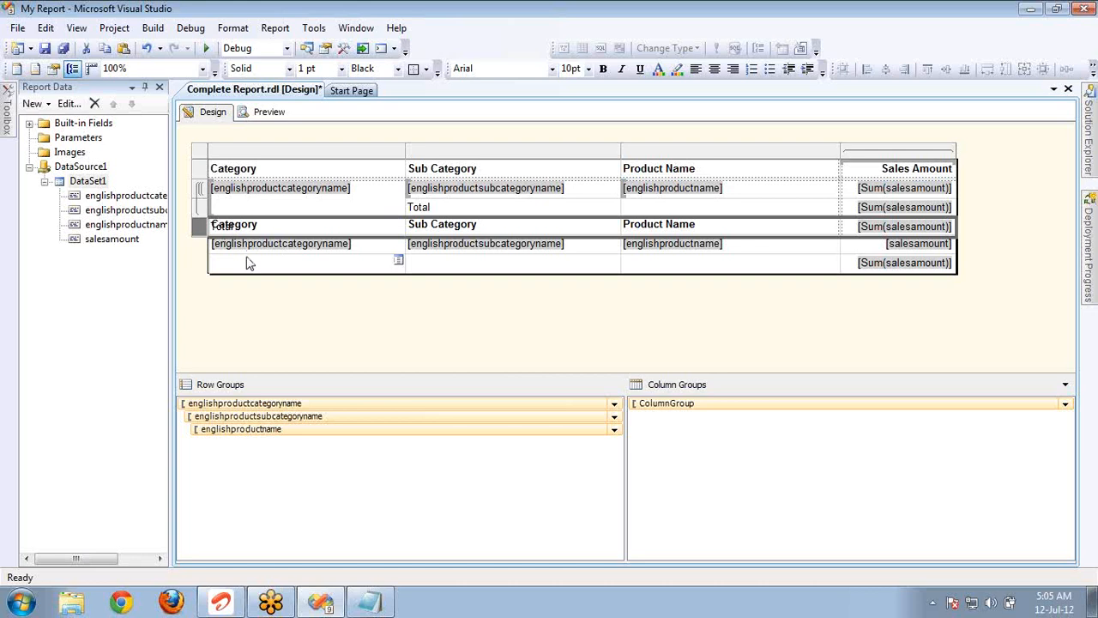
pyautogui.click(247, 248)
pyautogui.click(202, 212)
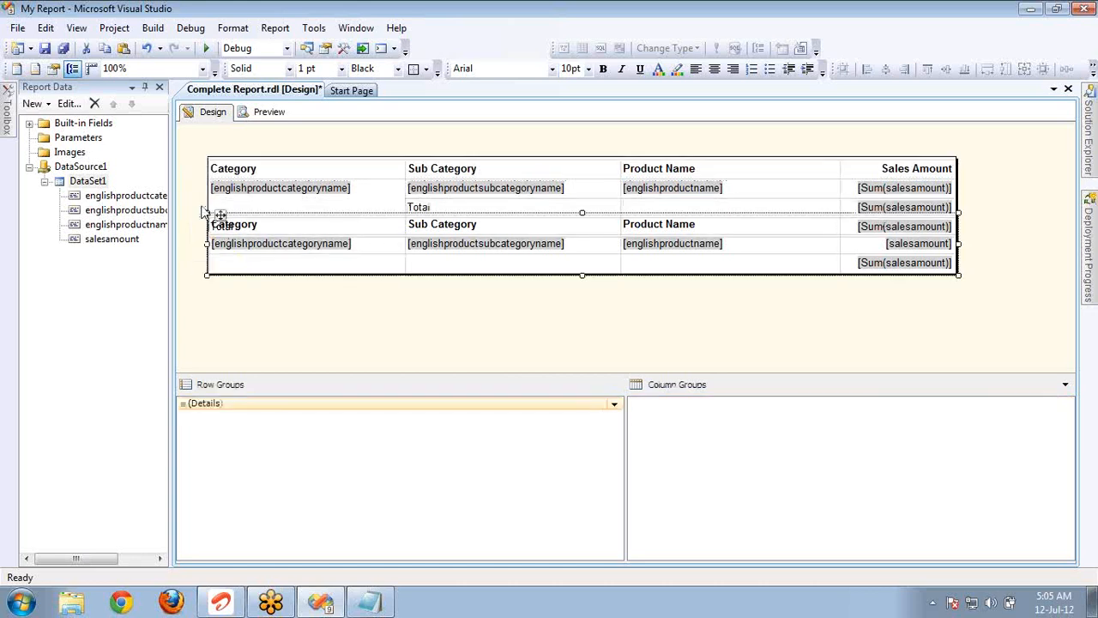
pyautogui.press('Down')
pyautogui.press('Down')
pyautogui.press('Down')
pyautogui.press('Down')
pyautogui.press('Down')
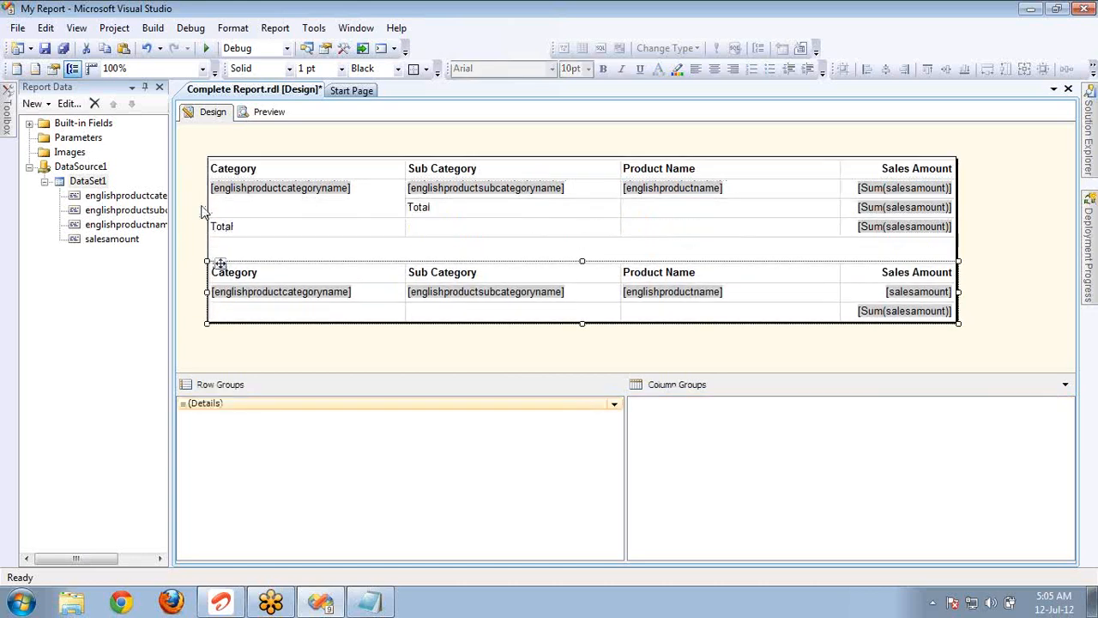
pyautogui.click(247, 230)
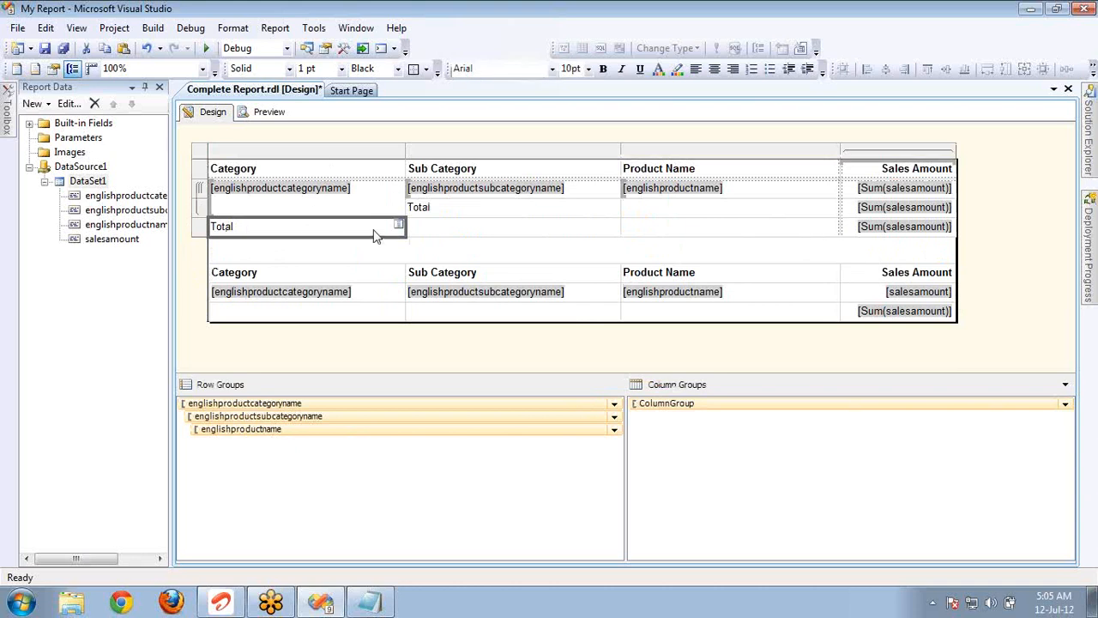
# Try adding a total after the empty product name cell in the matrix's subcategory total row, and undo it.
pyautogui.rightClick(650, 211)
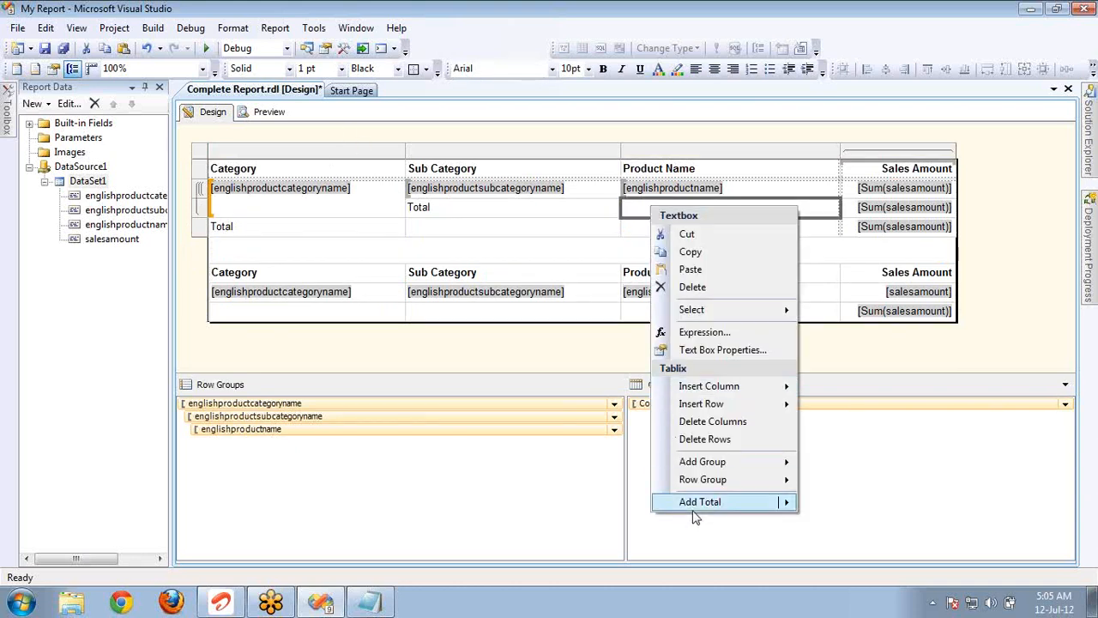
pyautogui.moveTo(699, 504)
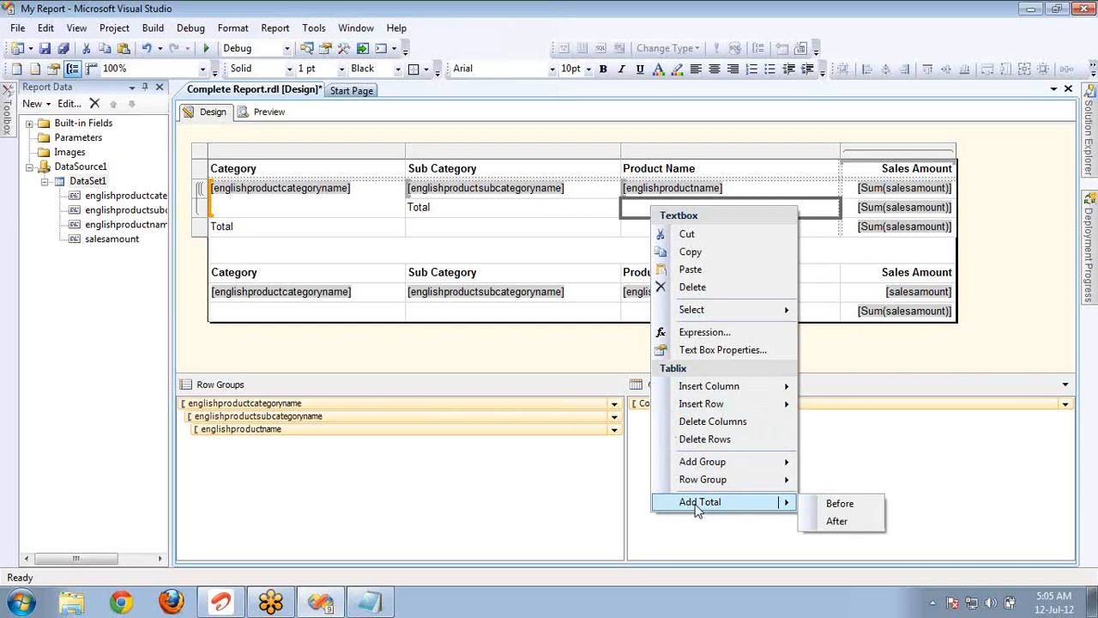
pyautogui.click(837, 522)
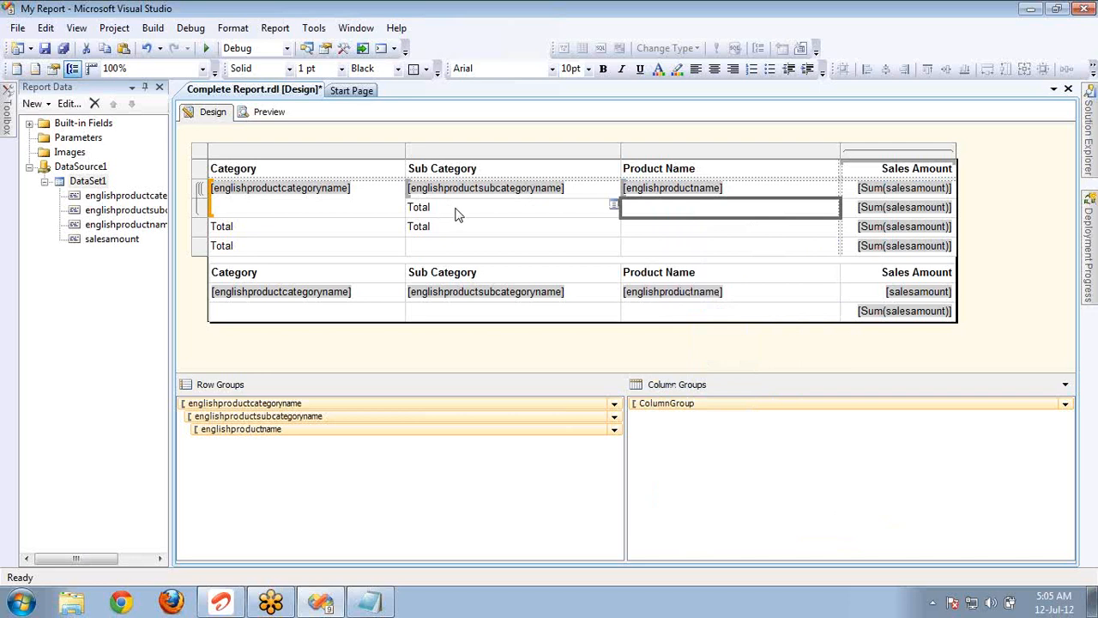
pyautogui.hotkey('ctrl', 'z')
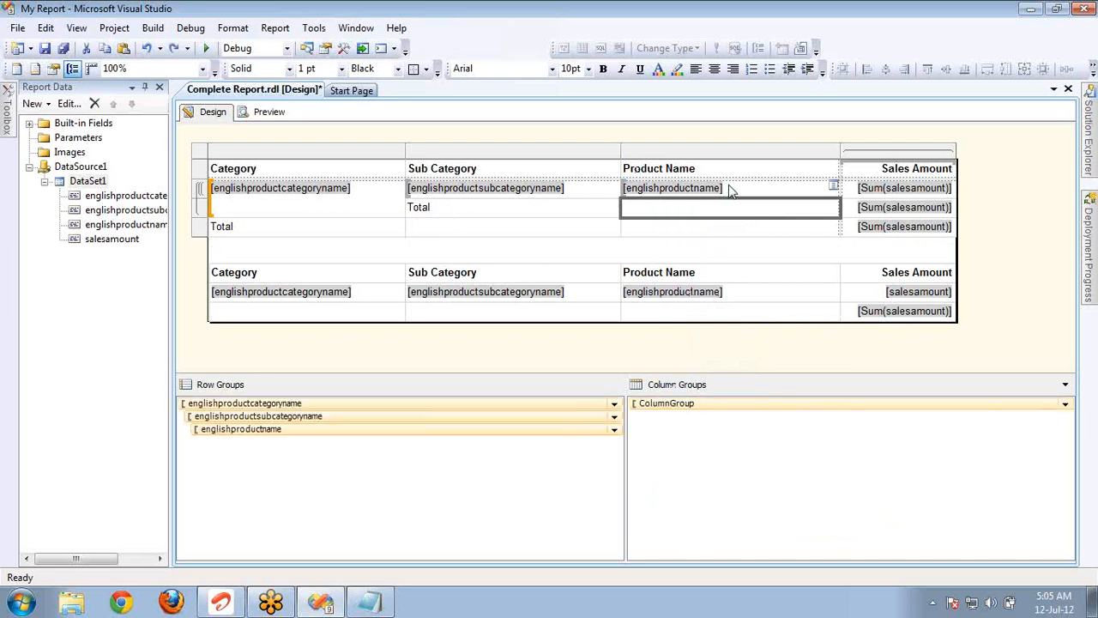
# Add a total after the product name group of the summary matrix and check the Tablix commands of the detail table's sales amount cell.
pyautogui.rightClick(730, 188)
pyautogui.moveTo(892, 482)
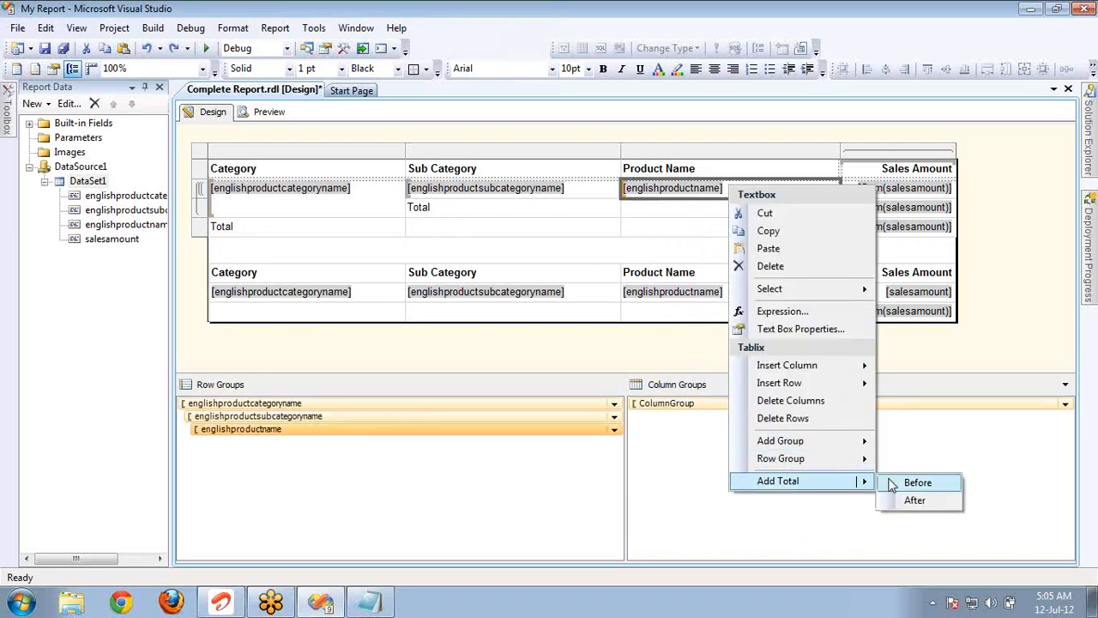
pyautogui.click(909, 503)
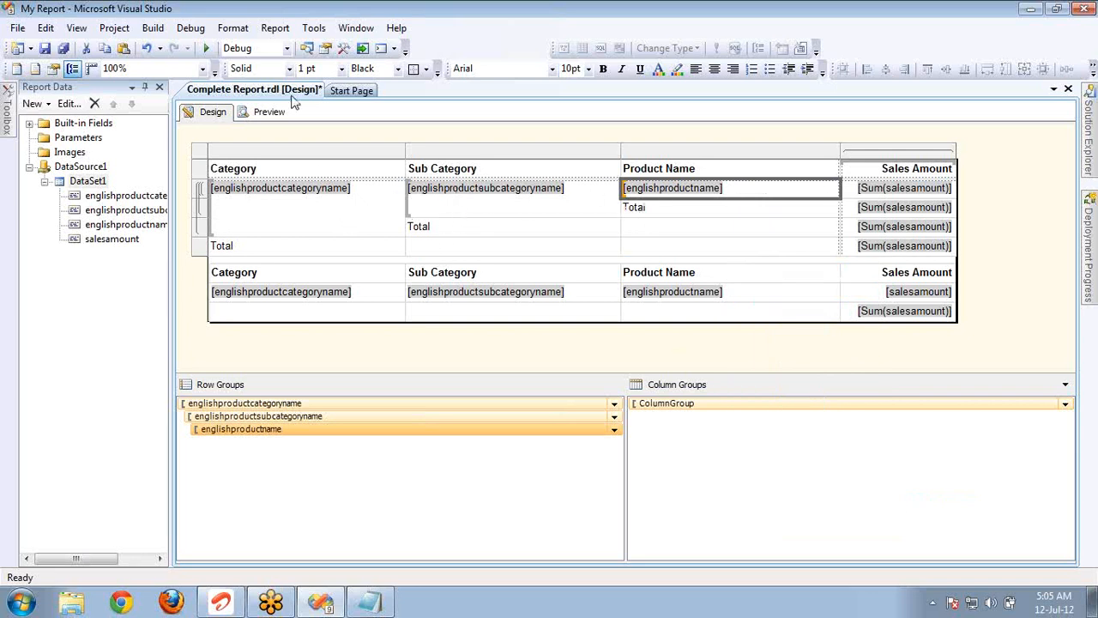
pyautogui.click(875, 291)
pyautogui.rightClick(873, 294)
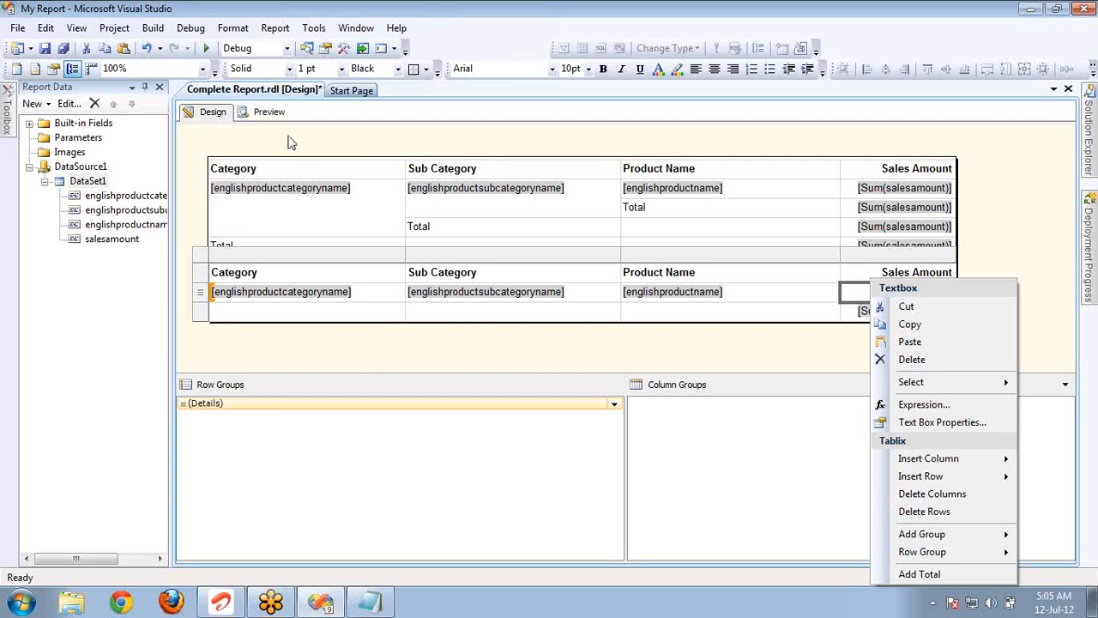
# Preview the report and page through to page 4 to examine the product, subcategory and category totals and the grand total.
pyautogui.click(273, 117)
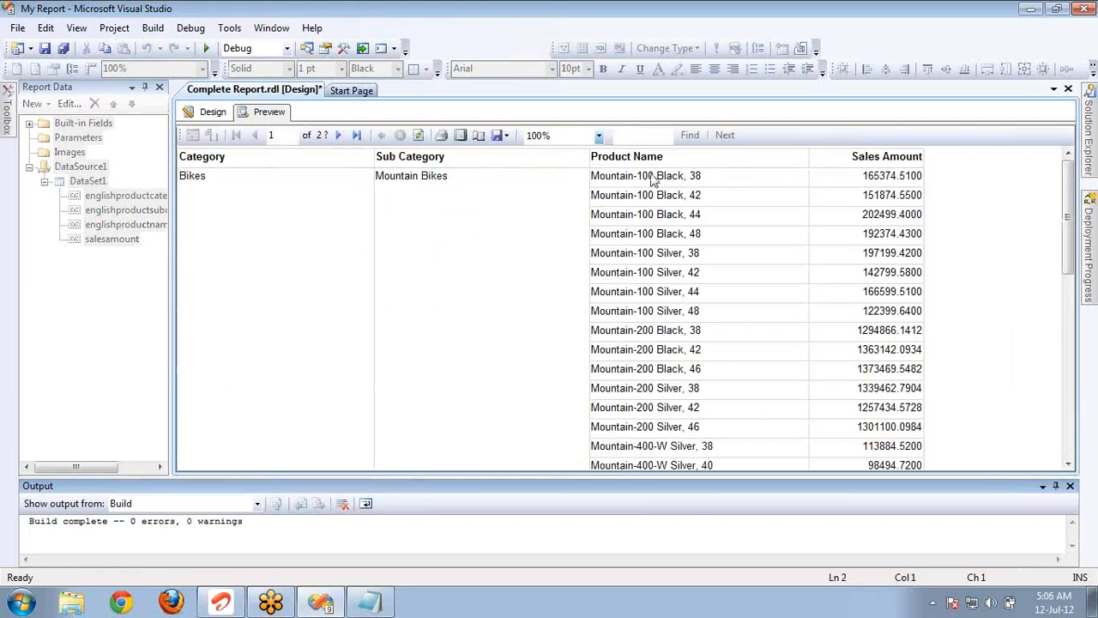
pyautogui.click(625, 156)
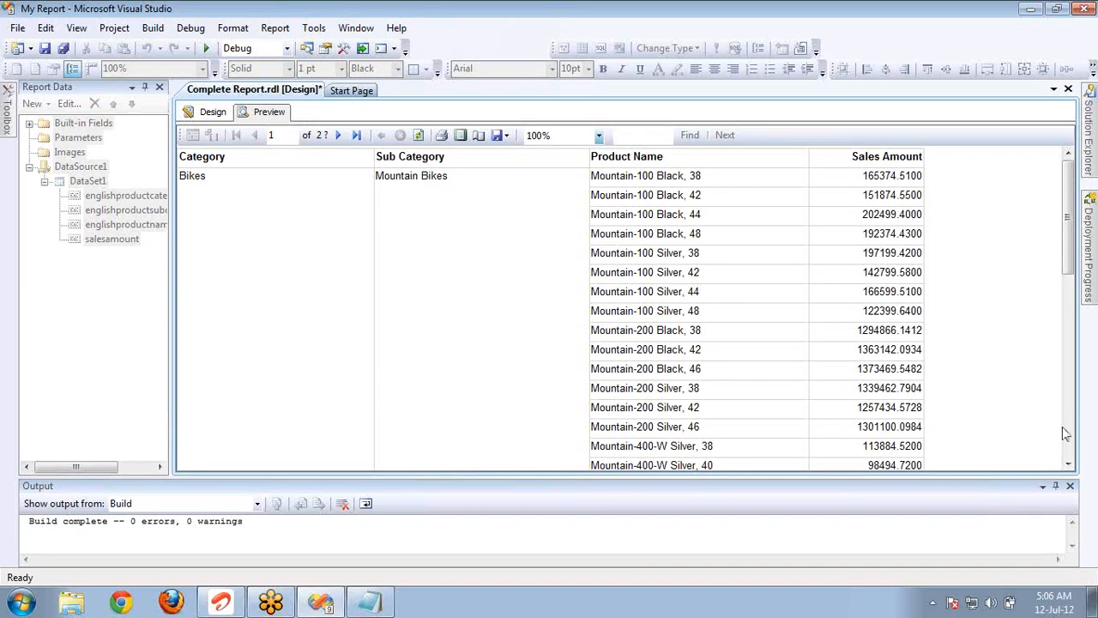
pyautogui.moveTo(1070, 464); pyautogui.dragTo(1069, 463)
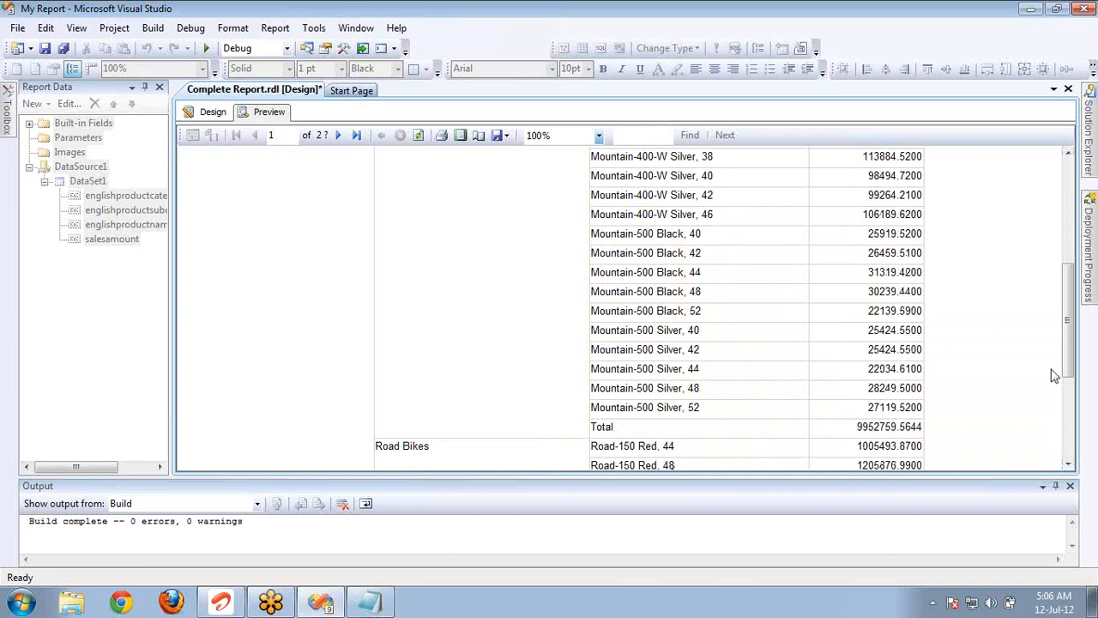
pyautogui.moveTo(1070, 463); pyautogui.dragTo(1070, 463)
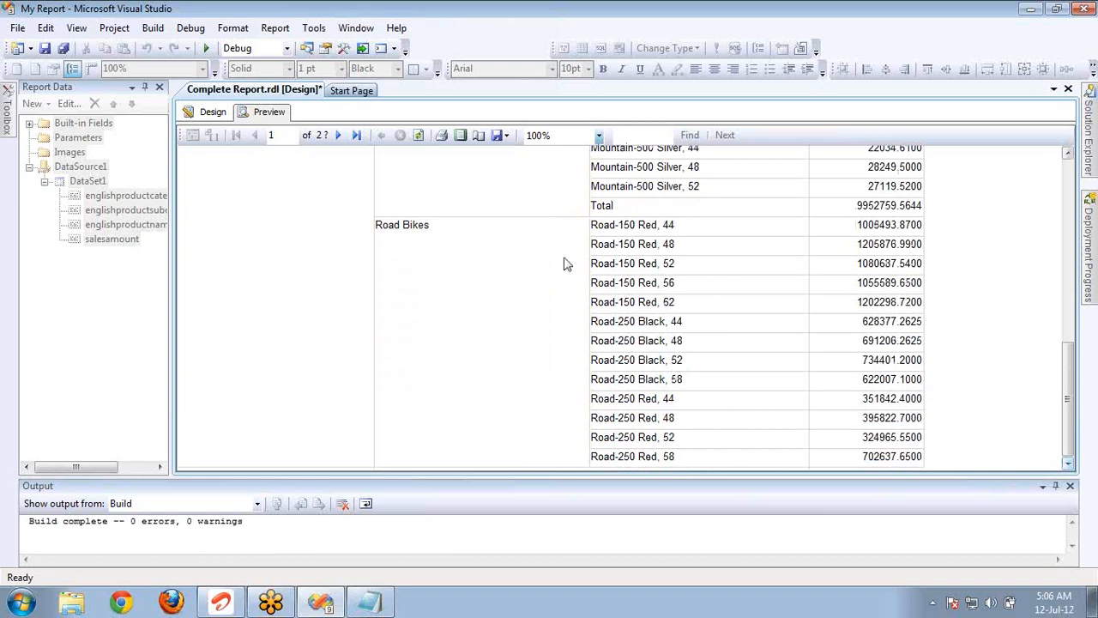
pyautogui.click(339, 135)
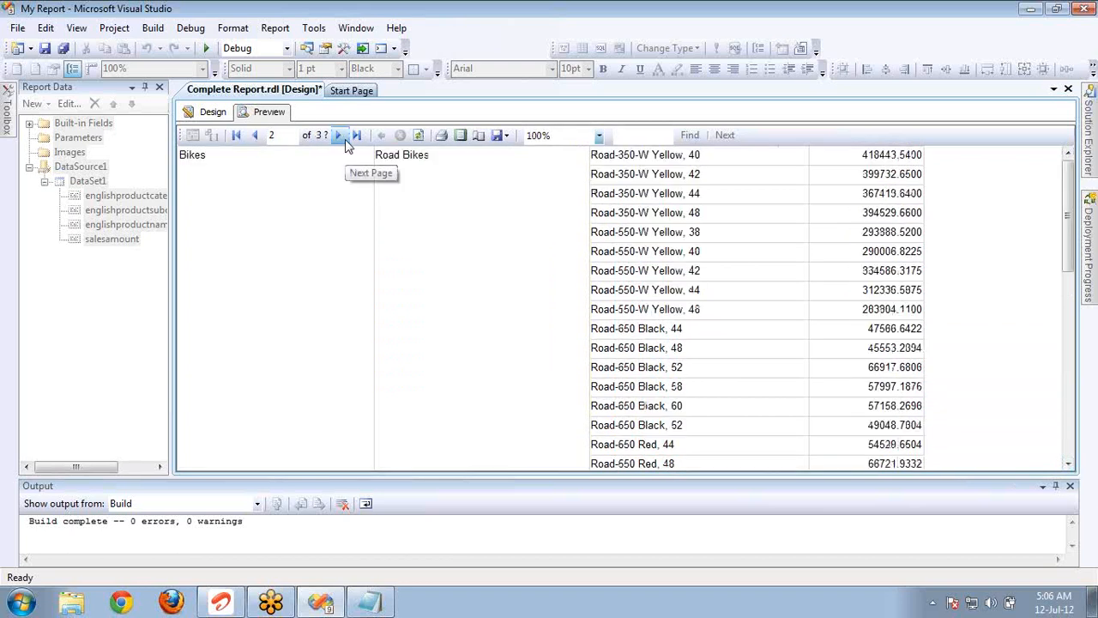
pyautogui.click(340, 135)
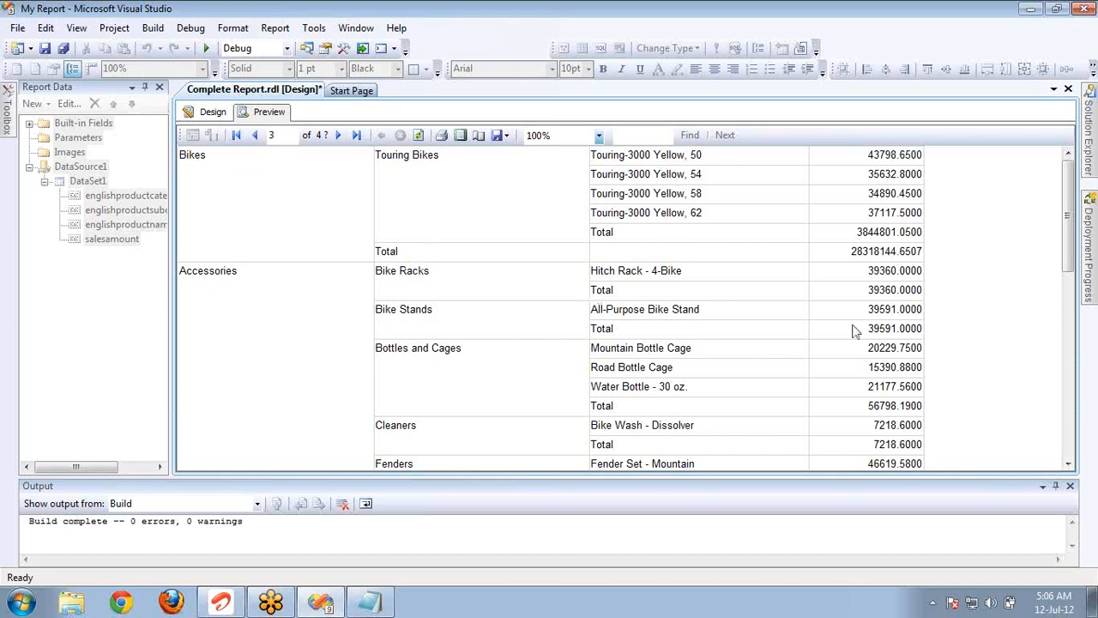
pyautogui.moveTo(1070, 268)
pyautogui.mouseDown()
pyautogui.moveTo(1071, 446)
pyautogui.moveTo(1071, 268)
pyautogui.mouseUp()
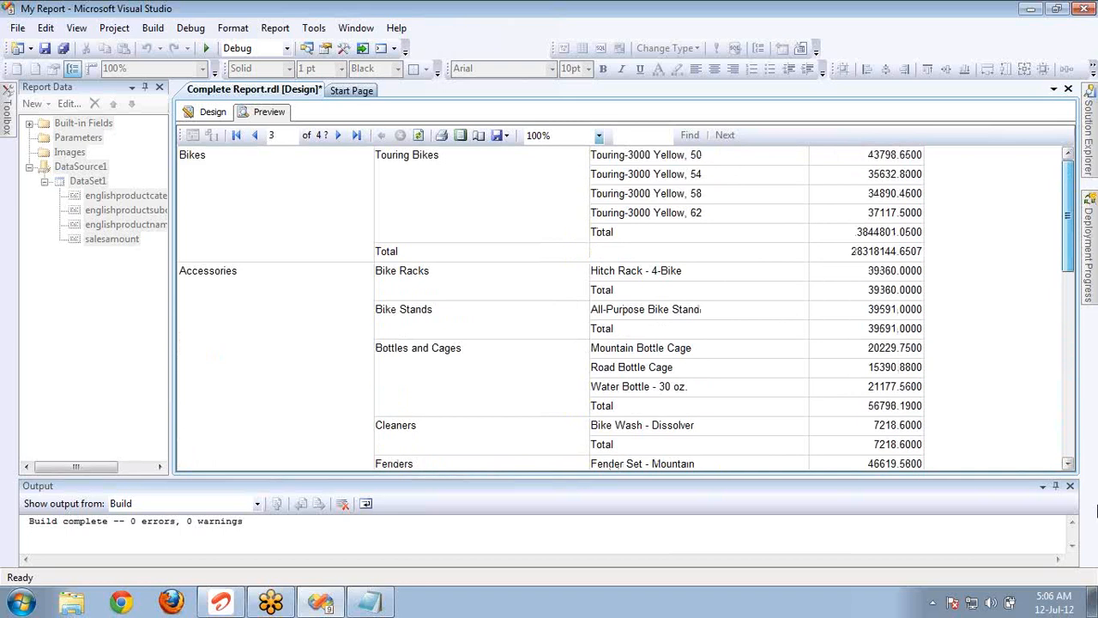
pyautogui.click(340, 139)
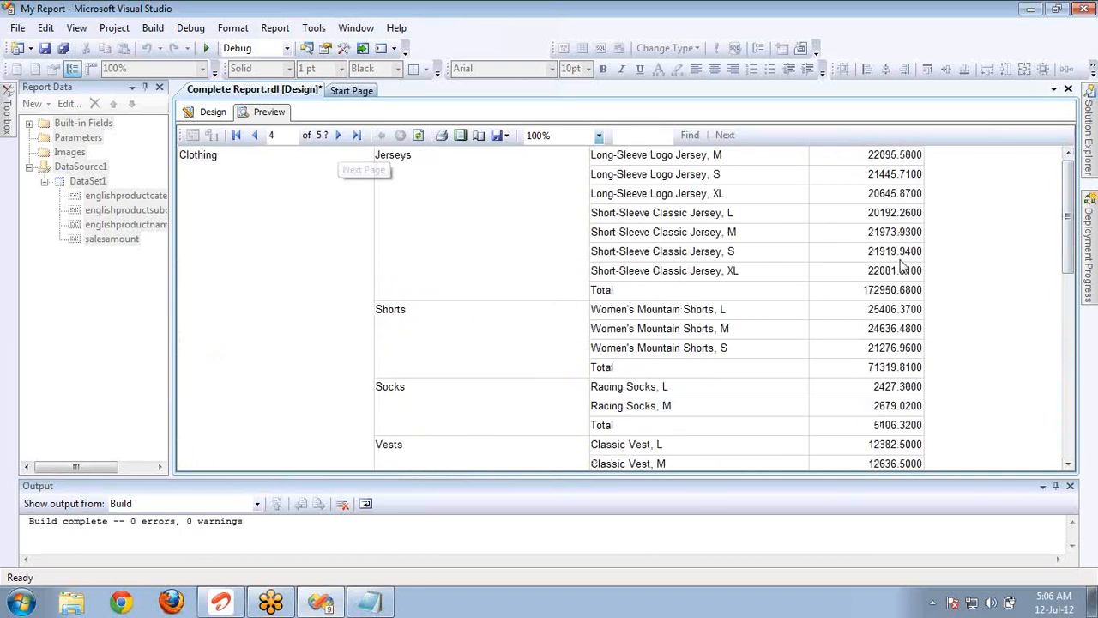
pyautogui.scroll(-1, 1068, 255)
pyautogui.moveTo(1068, 255); pyautogui.dragTo(1095, 352)
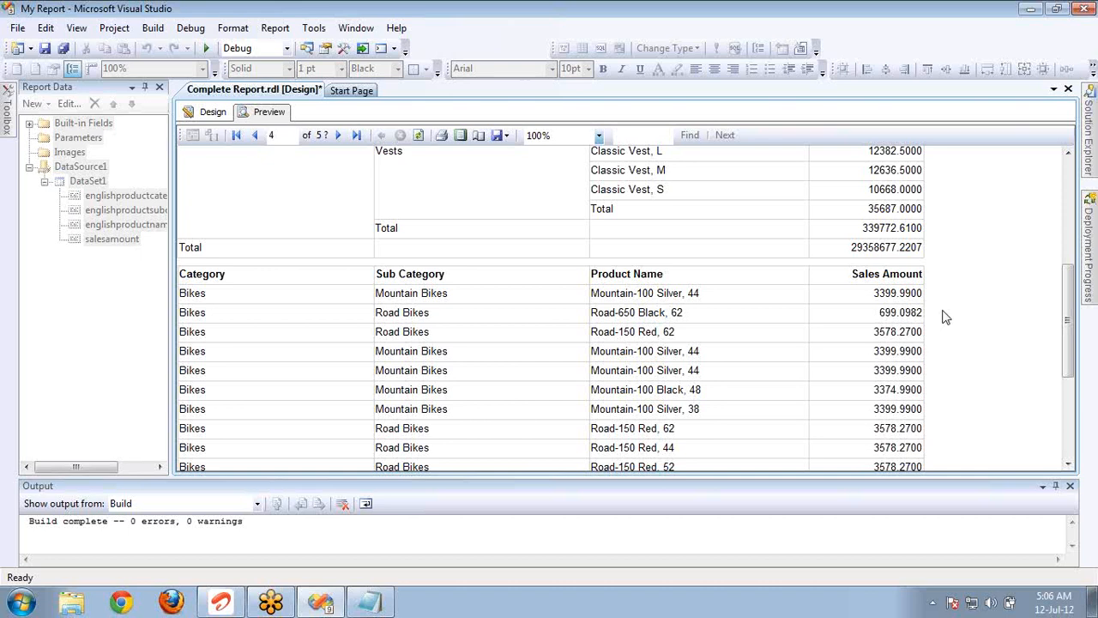
# Return to the report design and move the detail table down to leave room below the summary matrix.
pyautogui.click(212, 118)
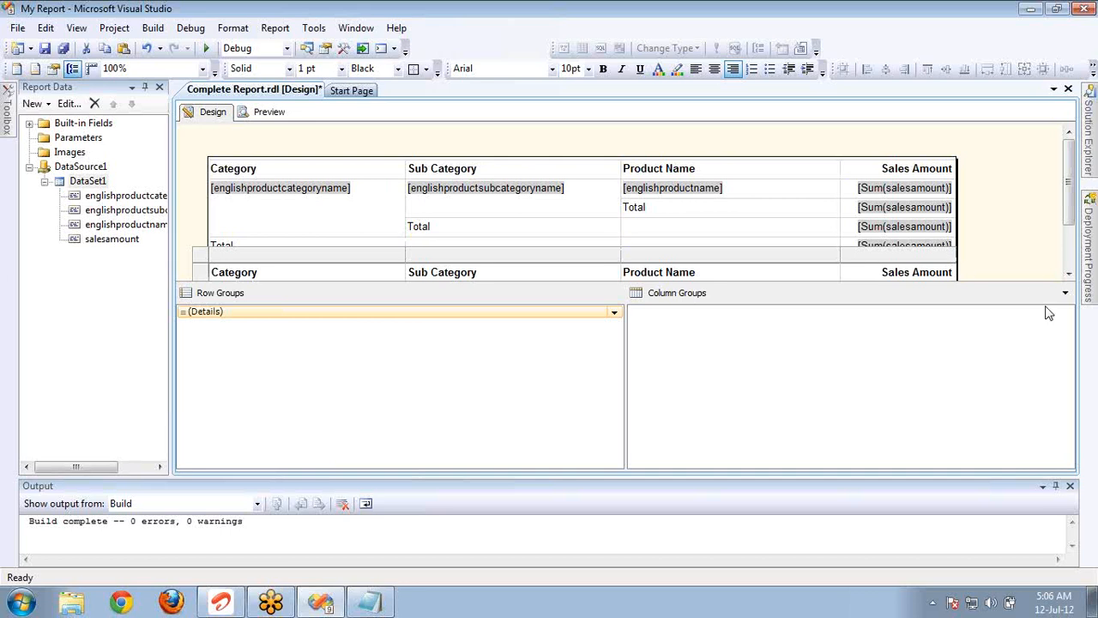
pyautogui.moveTo(1042, 331); pyautogui.dragTo(1053, 385)
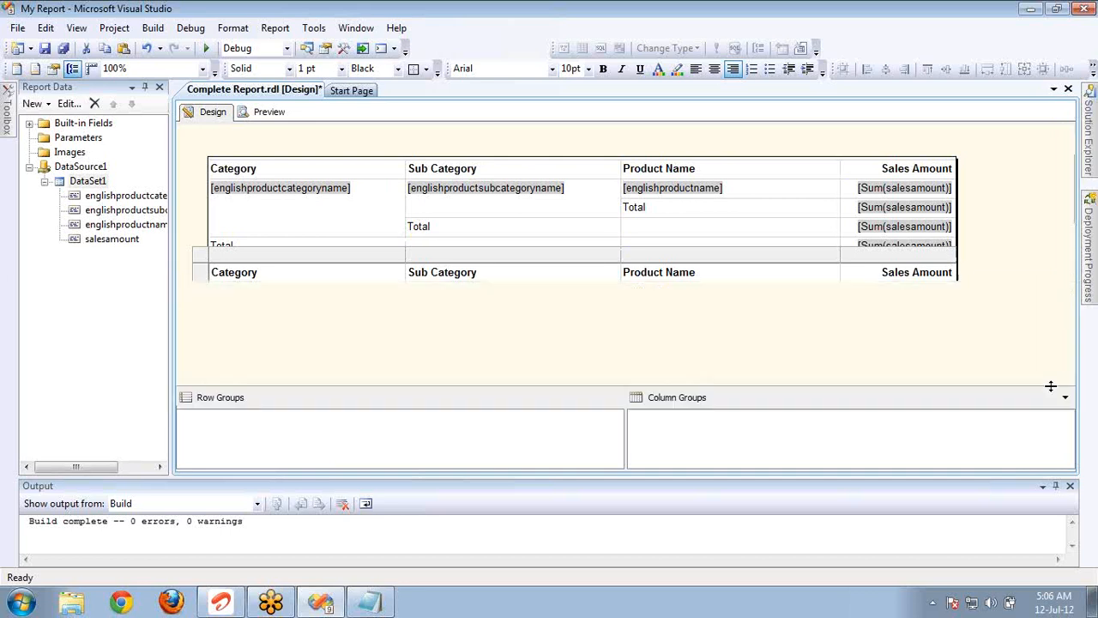
pyautogui.click(281, 248)
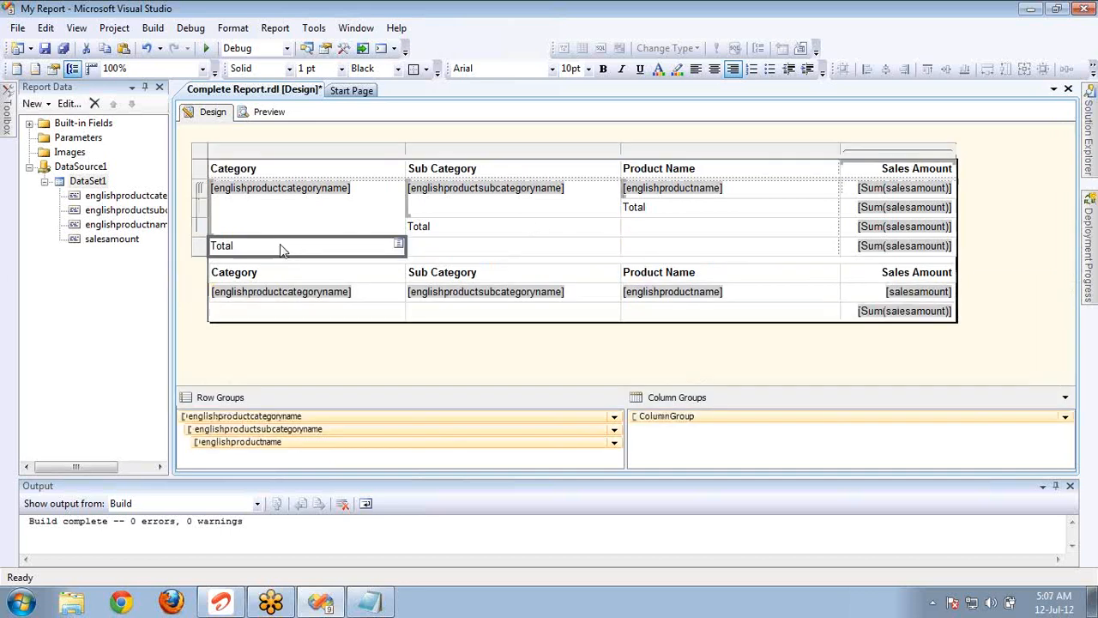
pyautogui.click(254, 276)
pyautogui.click(198, 263)
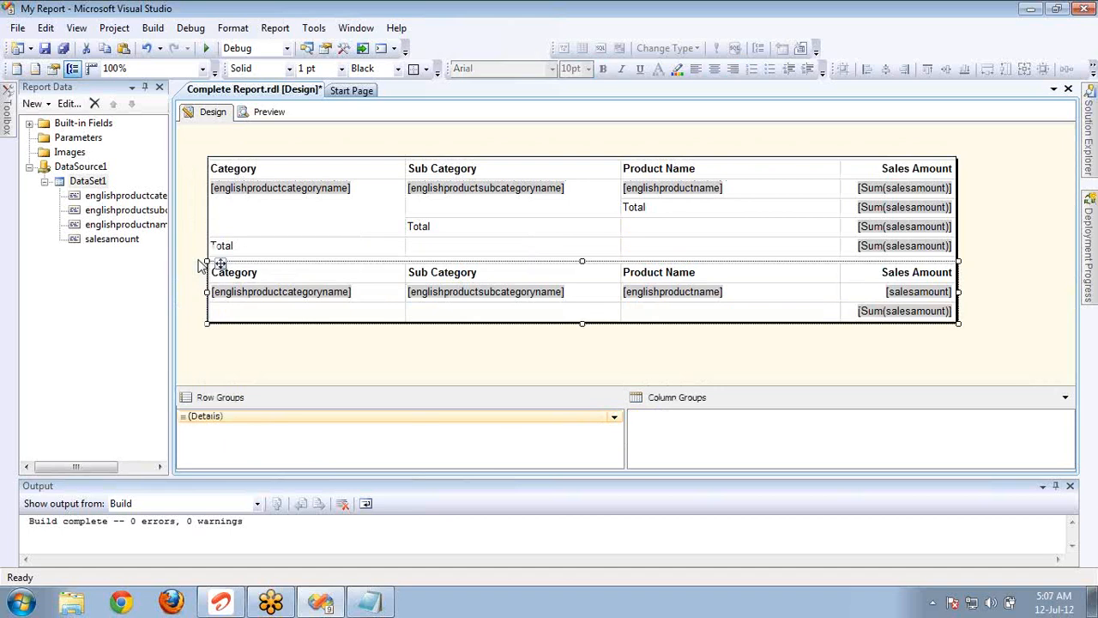
pyautogui.press('Down')
pyautogui.press('Down')
pyautogui.press('Down')
pyautogui.press('Down')
pyautogui.press('Down')
pyautogui.press('Down')
pyautogui.press('Down')
pyautogui.press('Down')
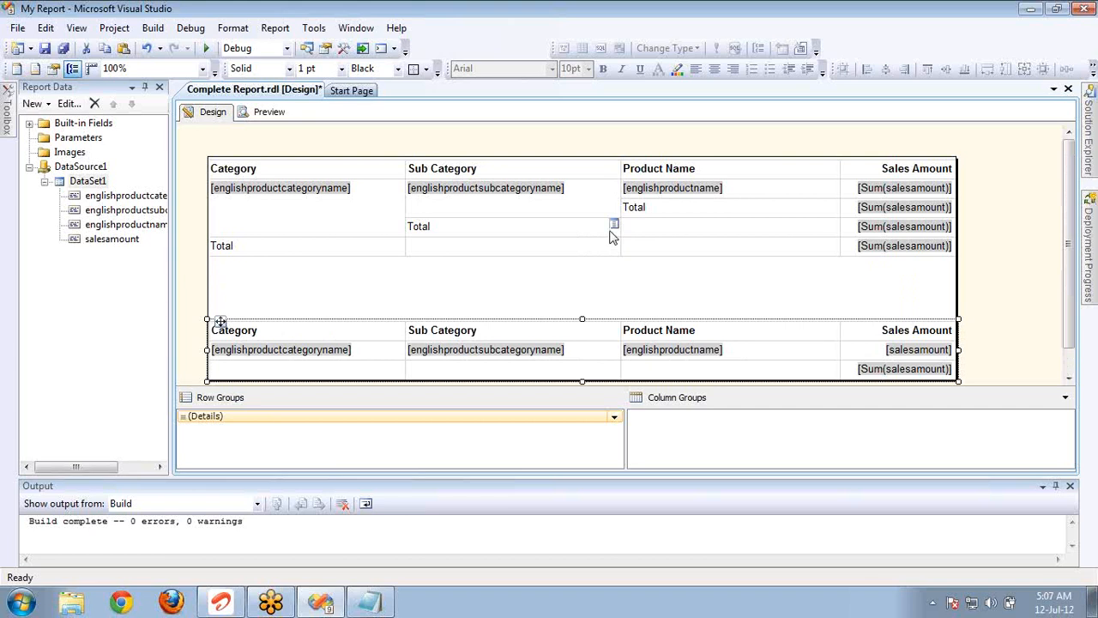
# Add a total before the product name row group of the summary matrix.
pyautogui.rightClick(682, 214)
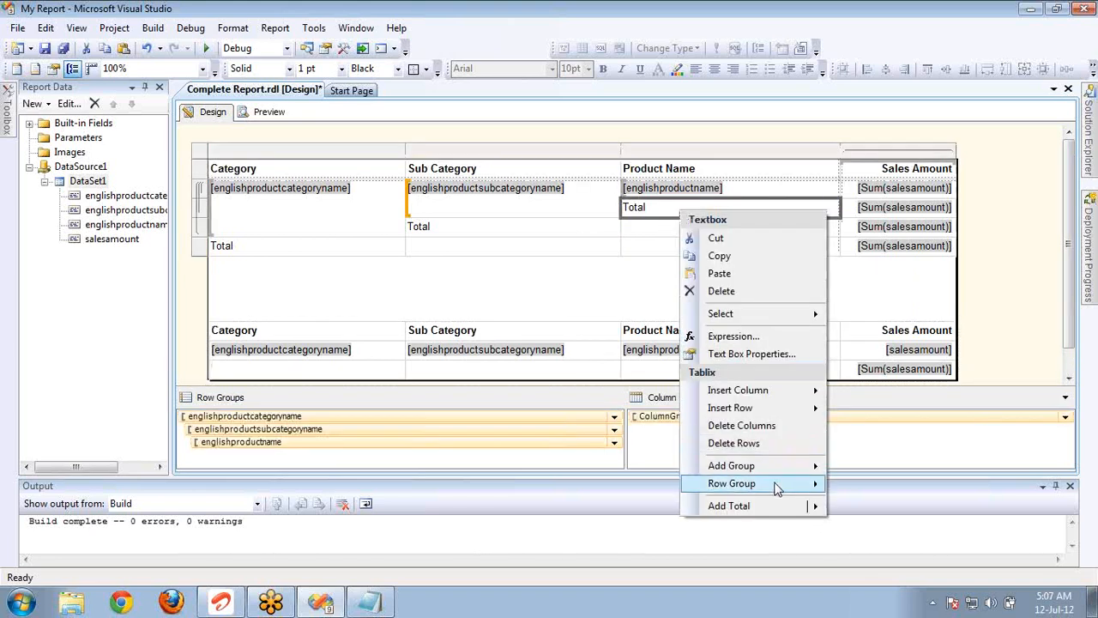
pyautogui.moveTo(788, 507)
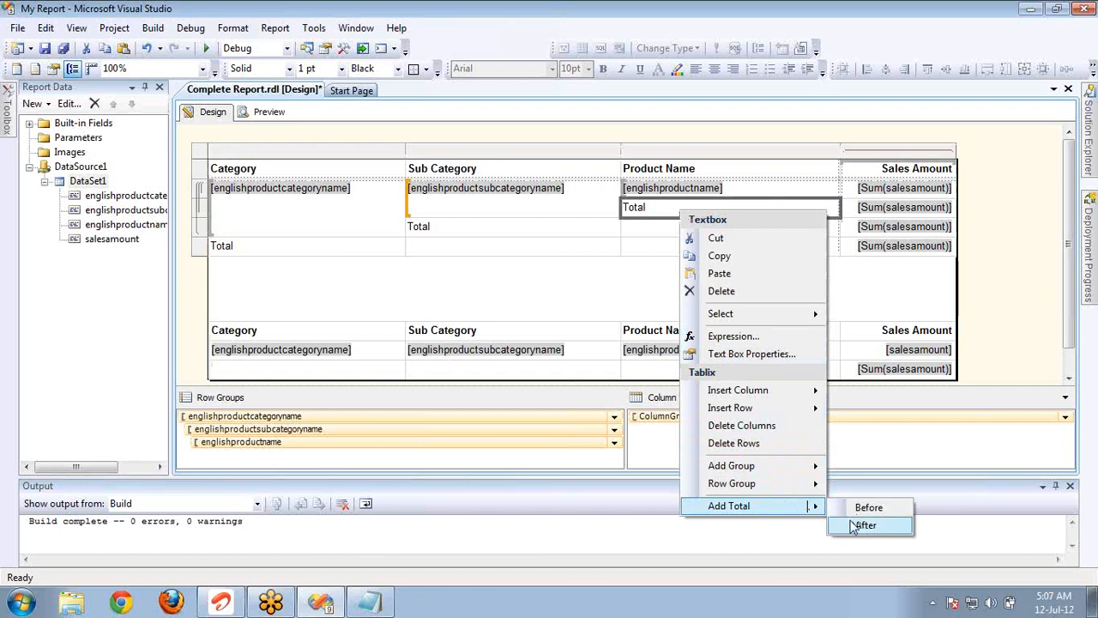
pyautogui.rightClick(750, 183)
pyautogui.click(738, 184)
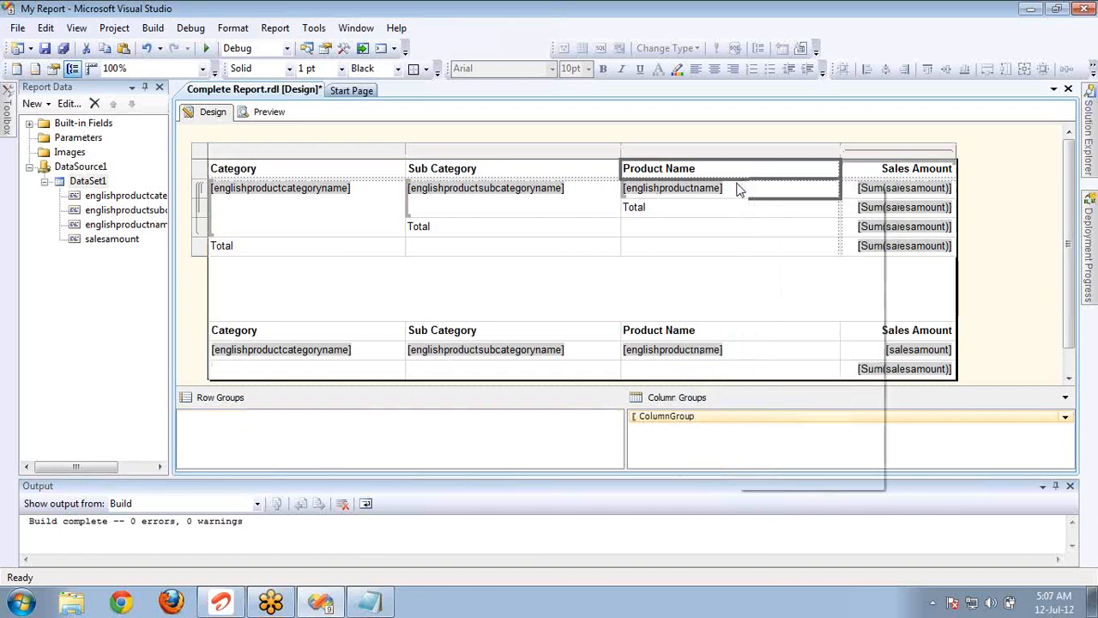
pyautogui.rightClick(737, 184)
pyautogui.moveTo(796, 481)
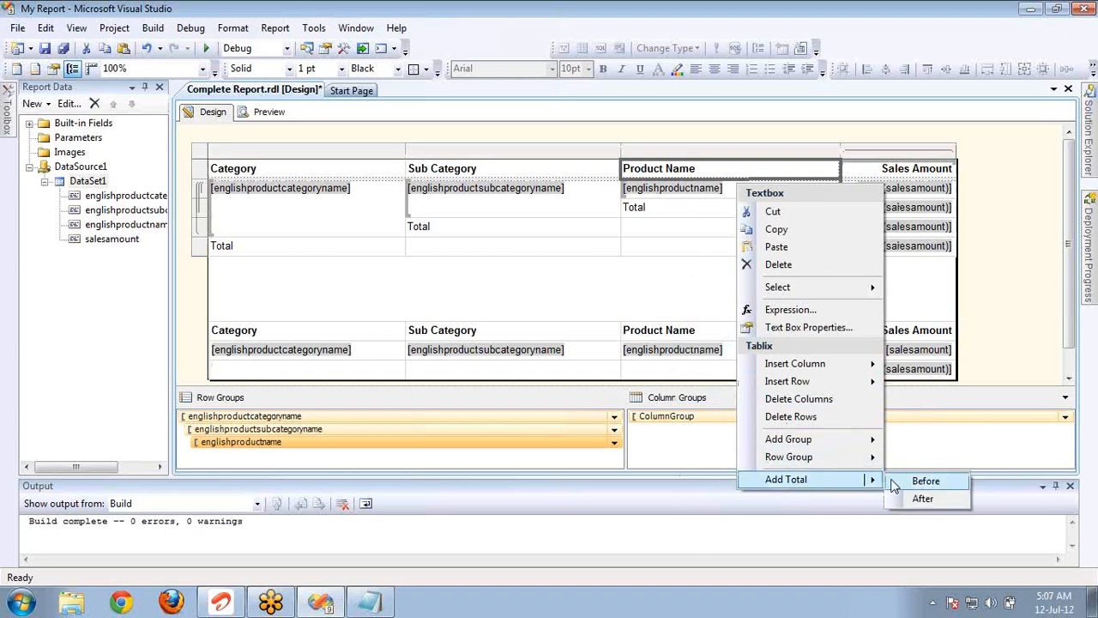
pyautogui.click(916, 478)
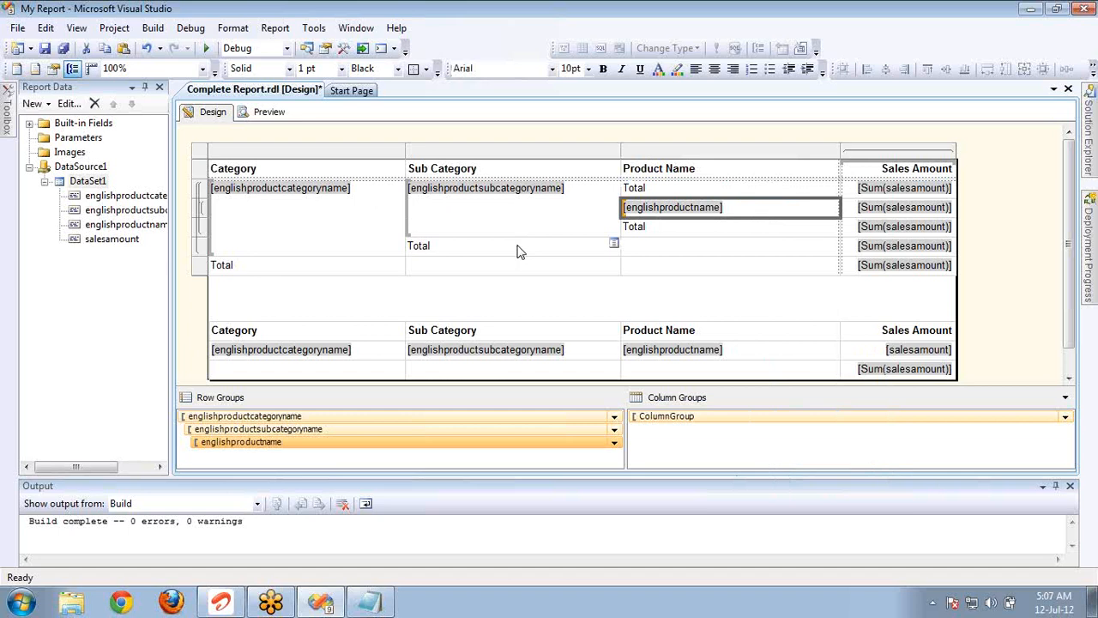
# Add totals before the subcategory and category row groups of the summary matrix.
pyautogui.rightClick(444, 199)
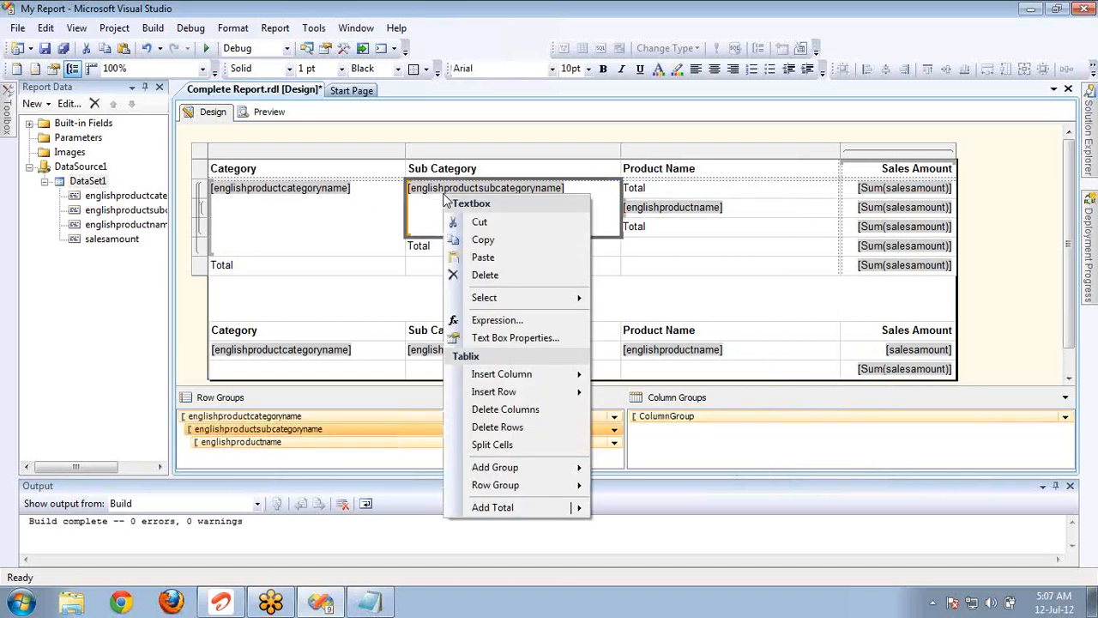
pyautogui.moveTo(503, 508)
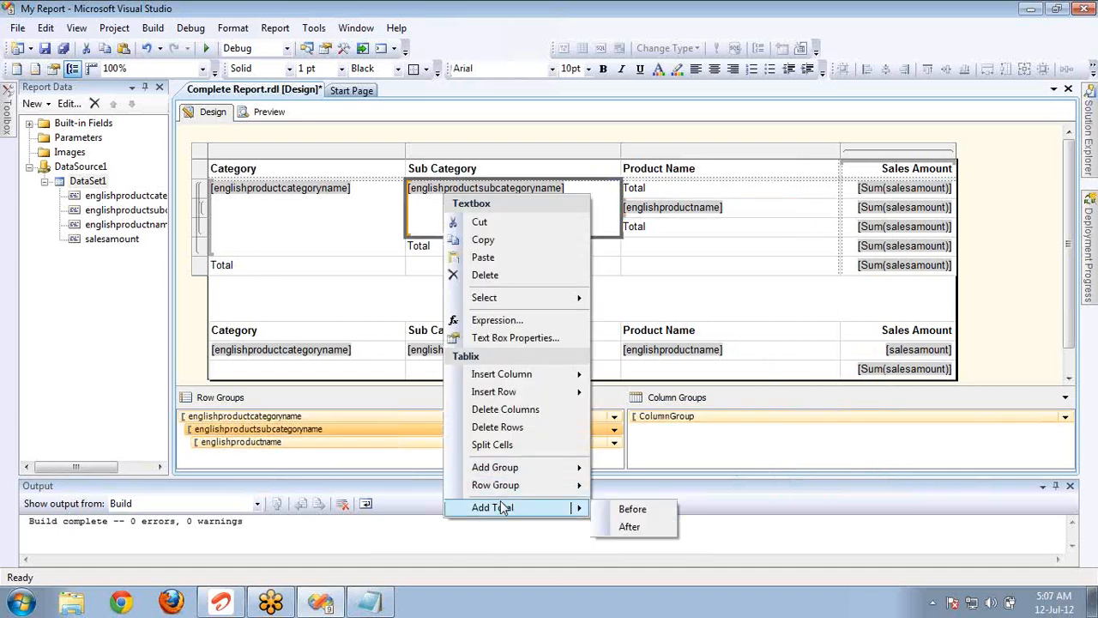
pyautogui.click(628, 512)
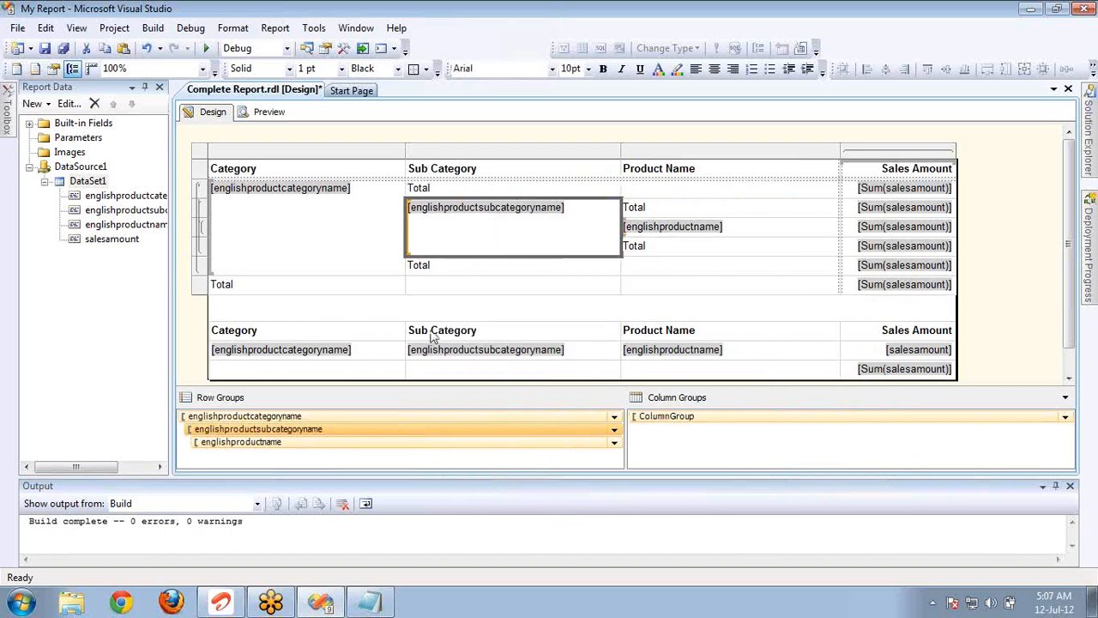
pyautogui.rightClick(341, 232)
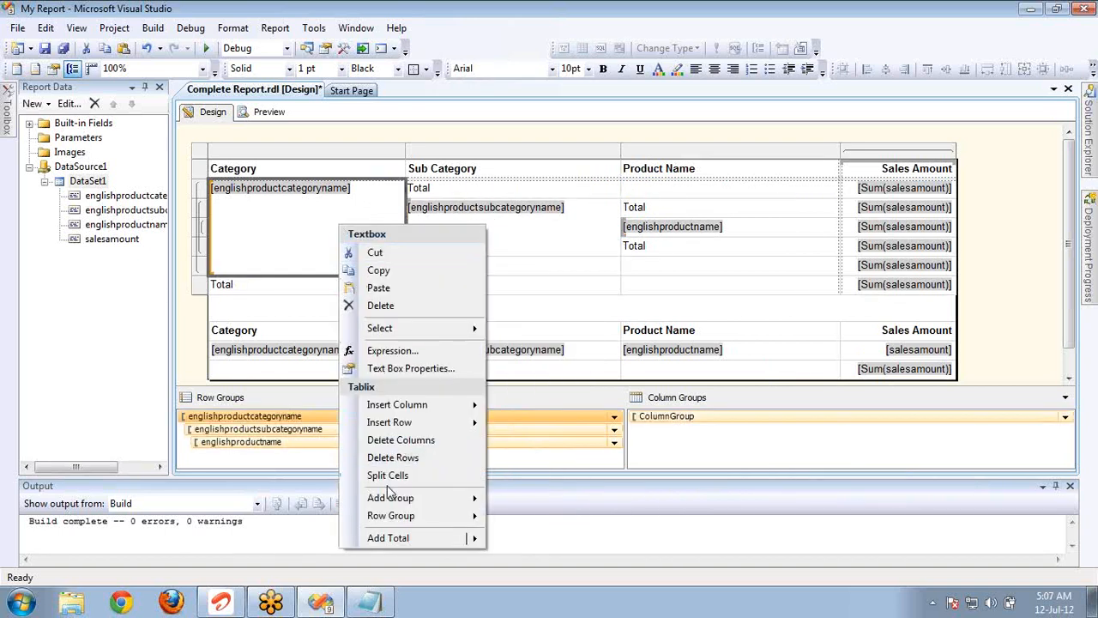
pyautogui.moveTo(393, 538)
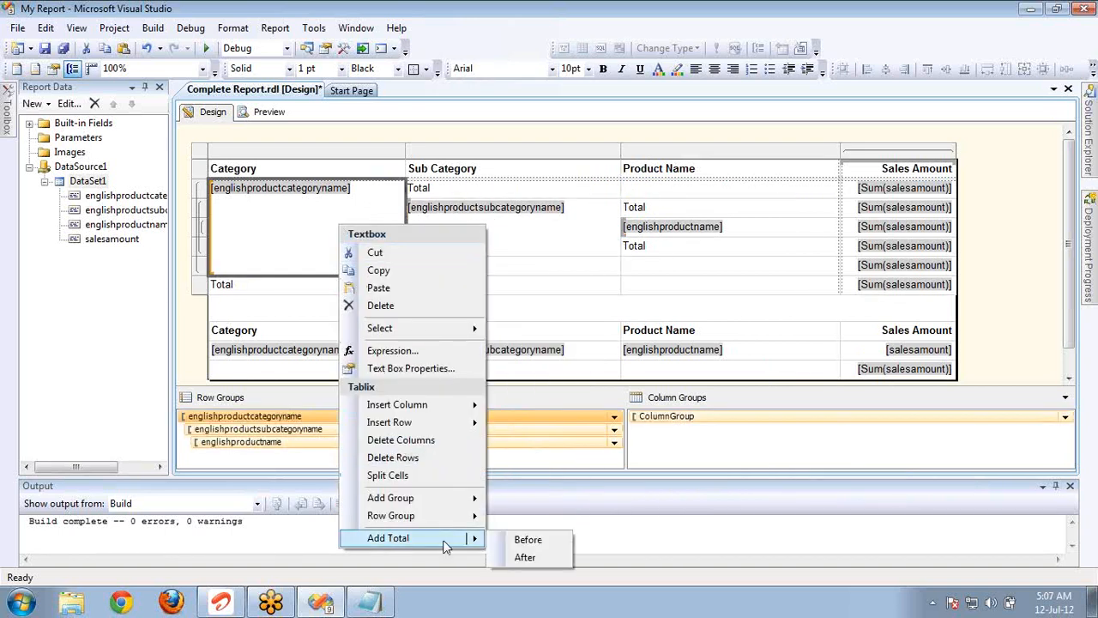
pyautogui.click(505, 544)
pyautogui.click(275, 193)
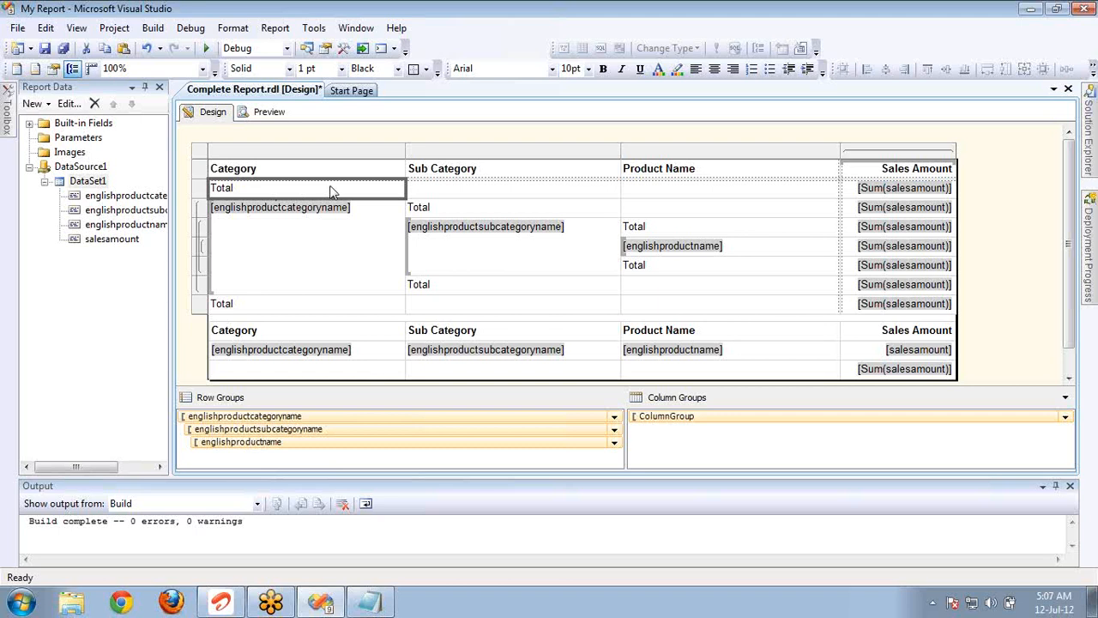
# Preview the first two report pages to examine the totals placed before each group, and return to the design.
pyautogui.click(265, 114)
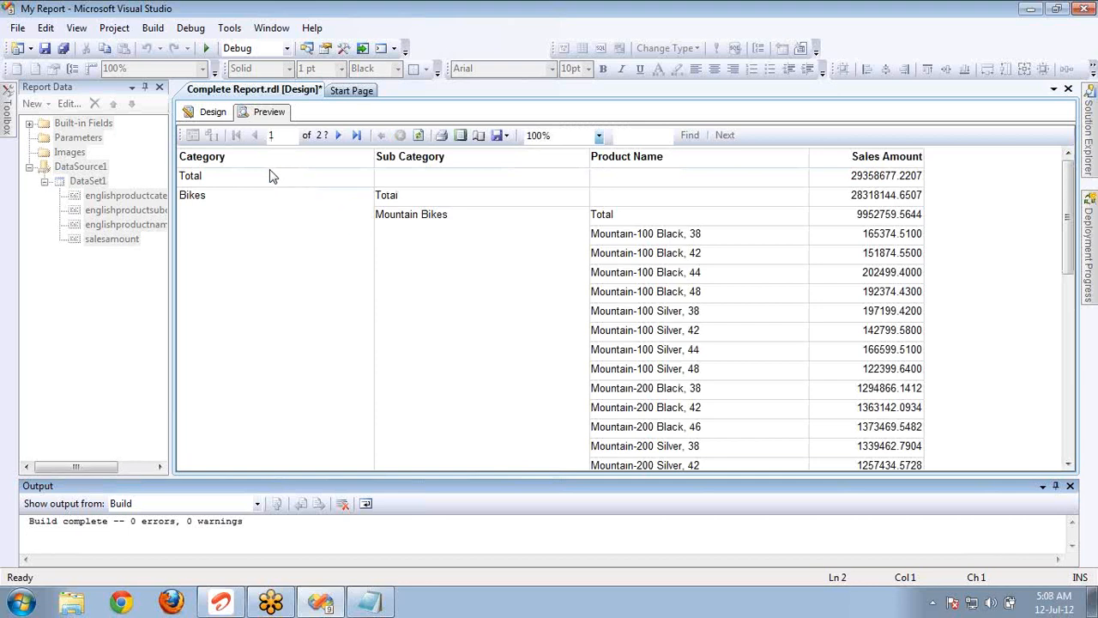
pyautogui.click(270, 176)
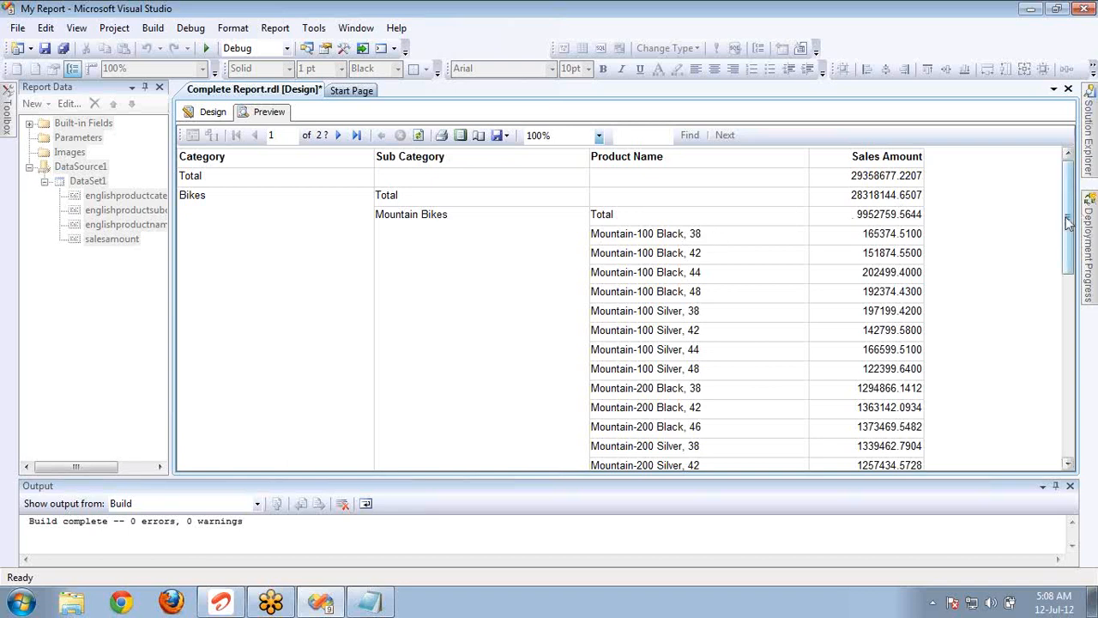
pyautogui.moveTo(1068, 222); pyautogui.dragTo(1086, 404)
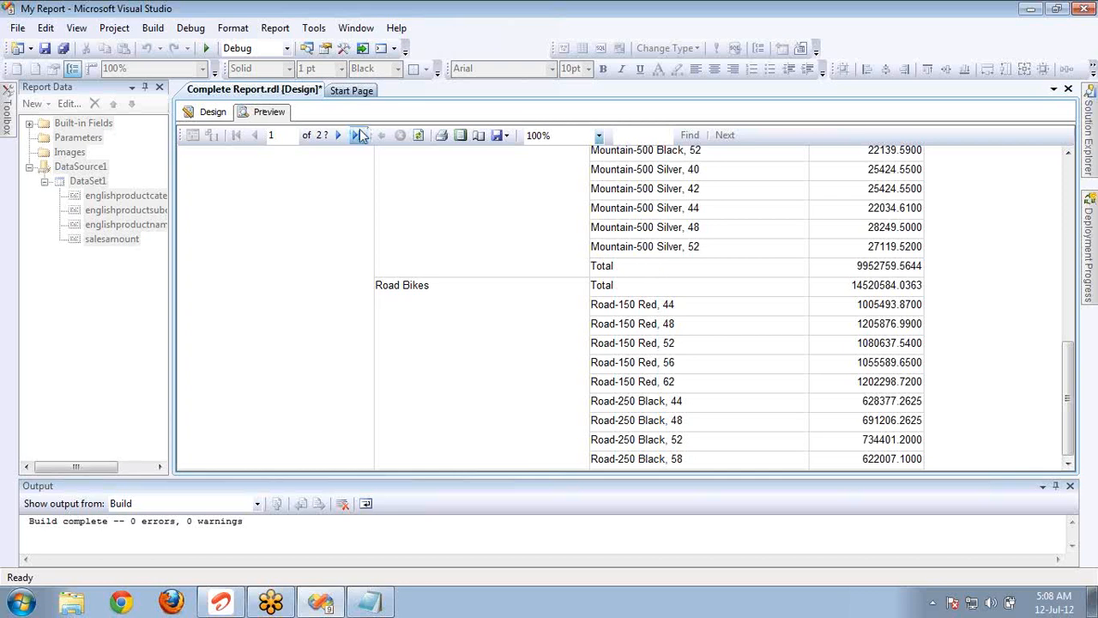
pyautogui.click(337, 135)
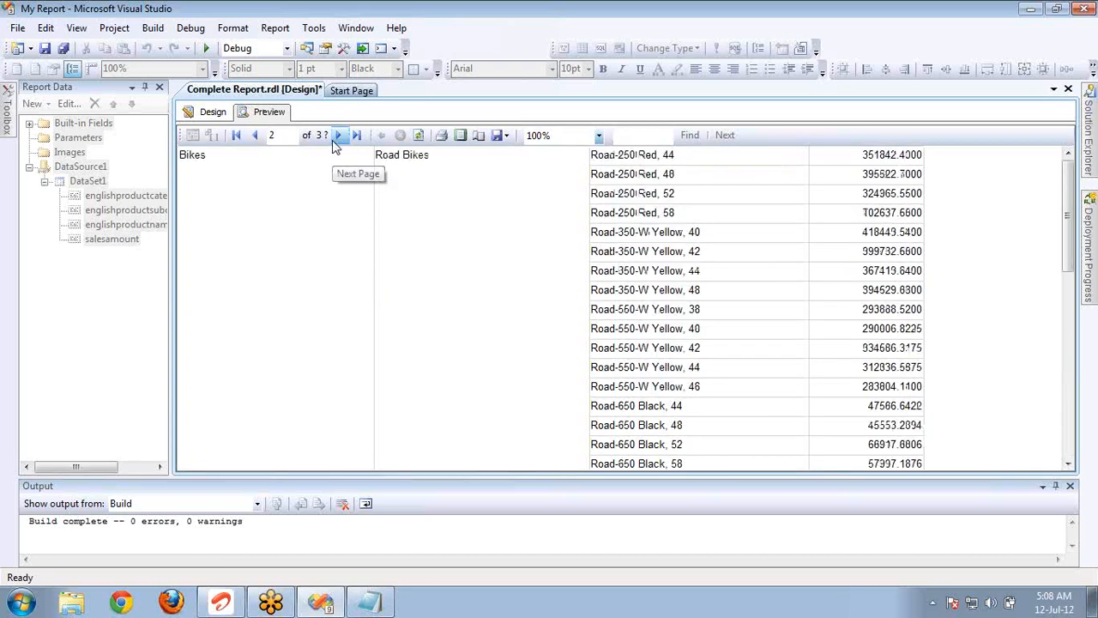
pyautogui.click(214, 112)
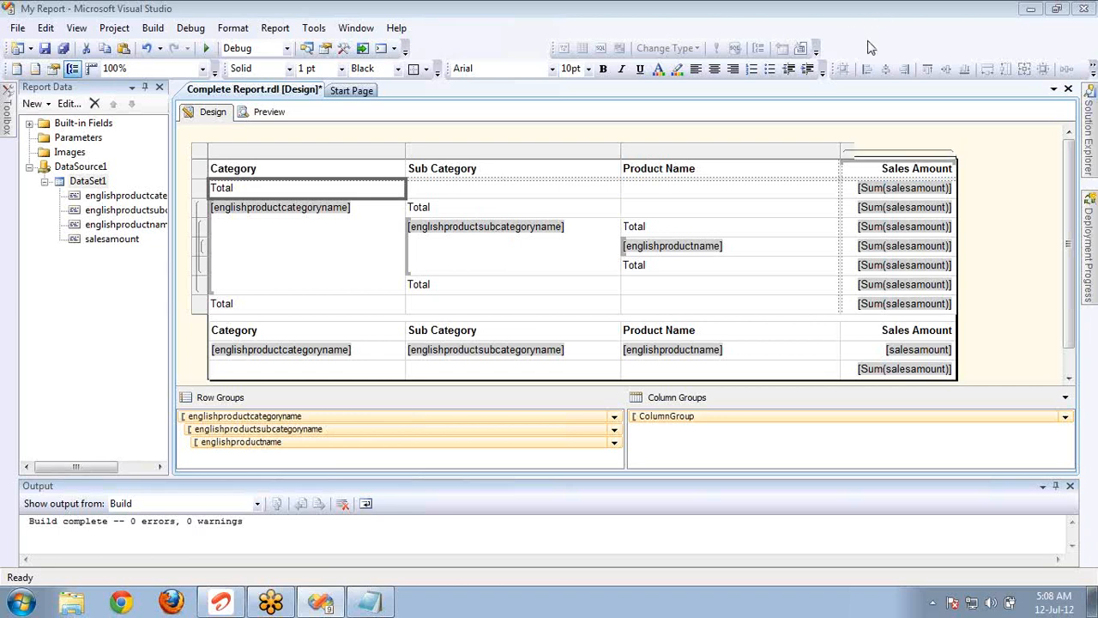
# Try adding a row total from the sales amount cell of the matrix's product name row, and undo it.
pyautogui.rightClick(868, 248)
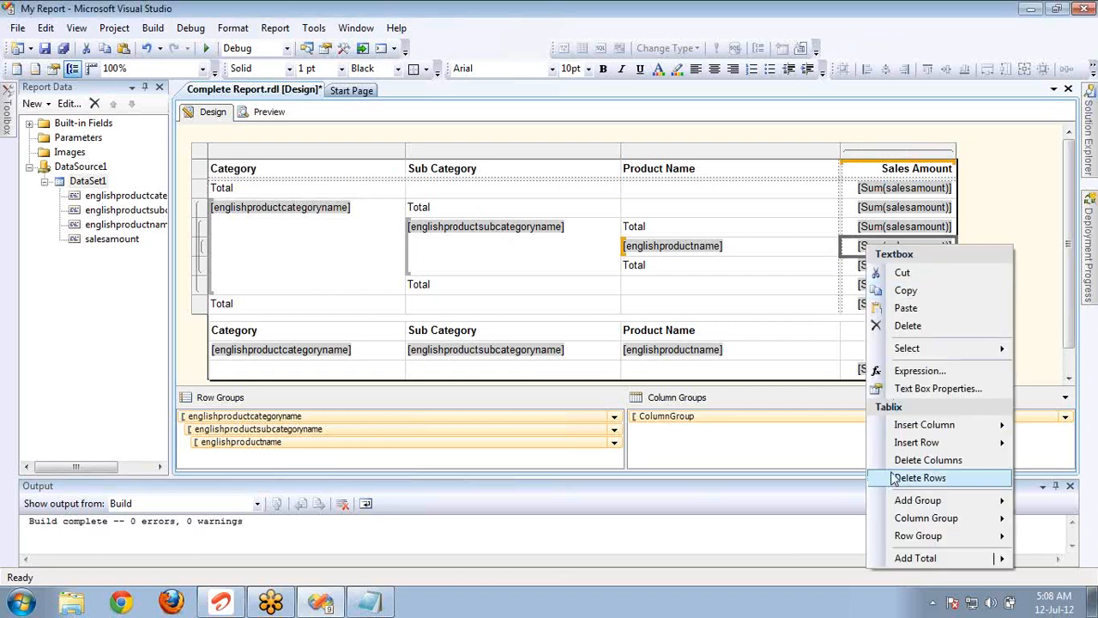
pyautogui.moveTo(907, 562)
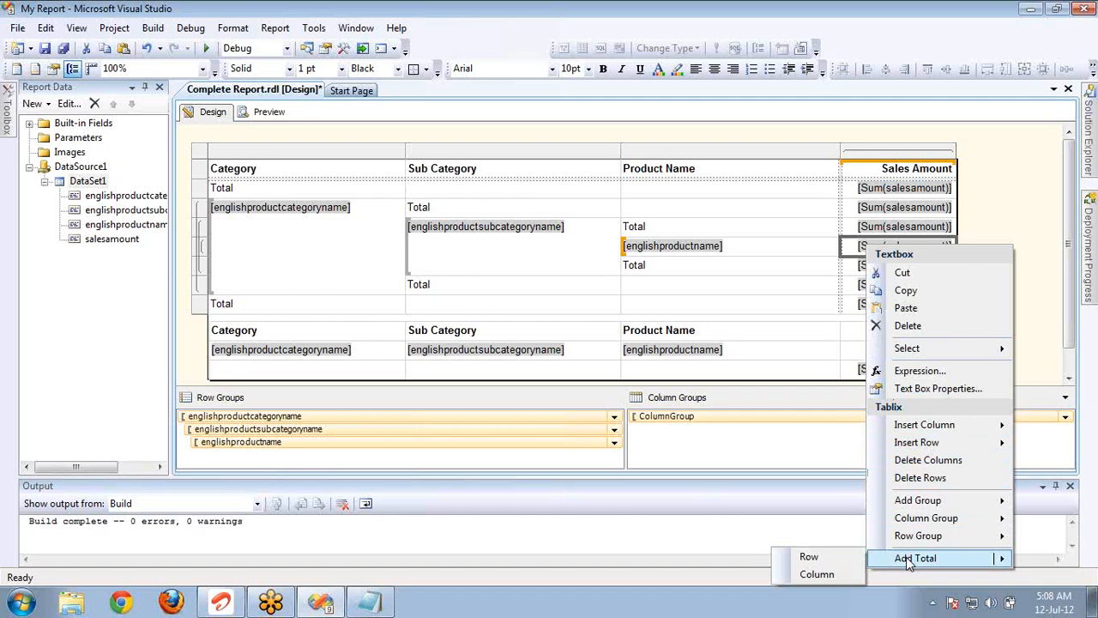
pyautogui.click(820, 555)
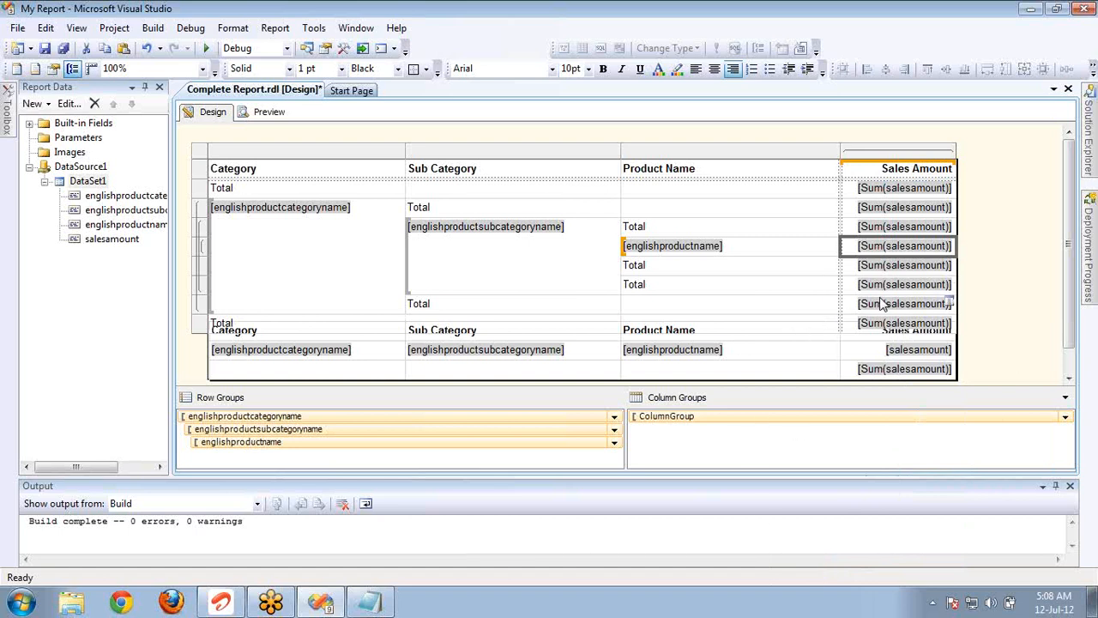
pyautogui.hotkey('ctrl', 'z')
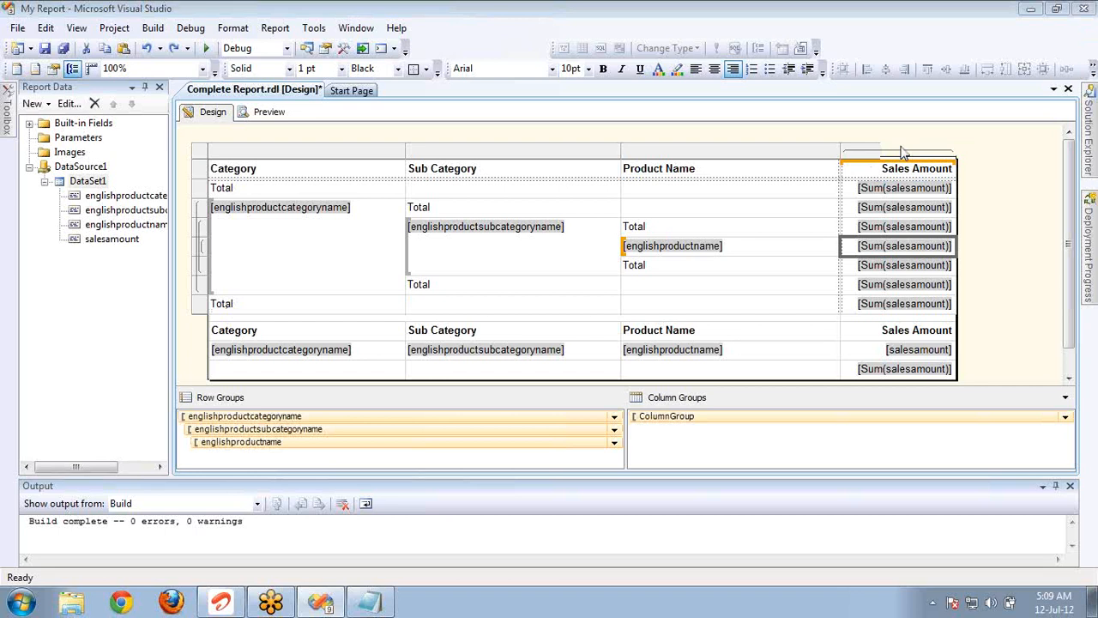
# Try adding another total to the category row group of the summary matrix, and undo it.
pyautogui.click(452, 417)
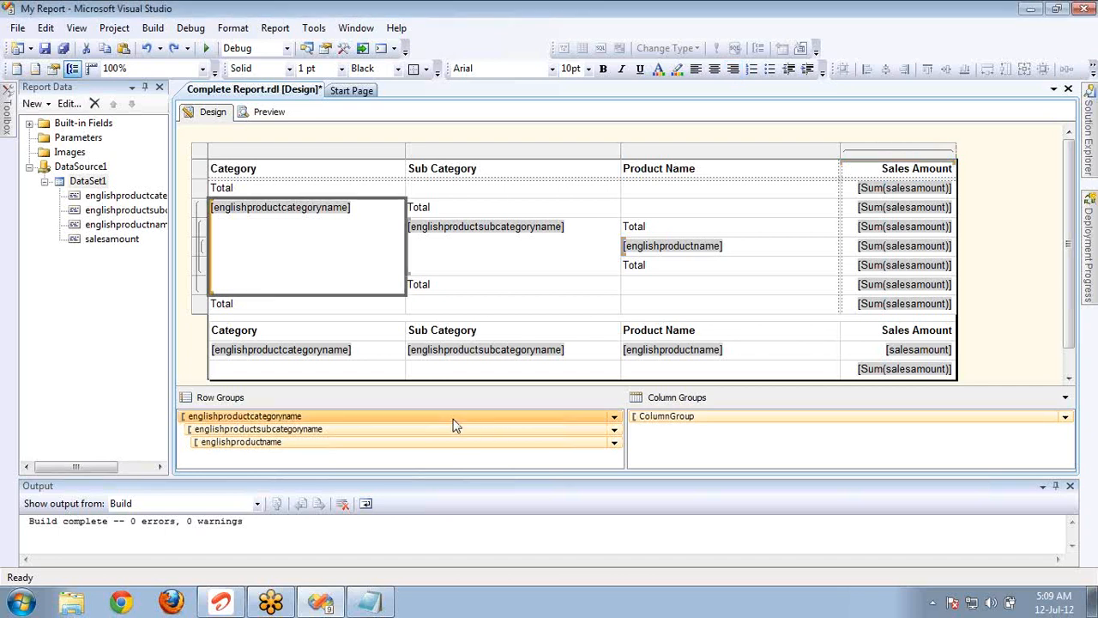
pyautogui.rightClick(396, 256)
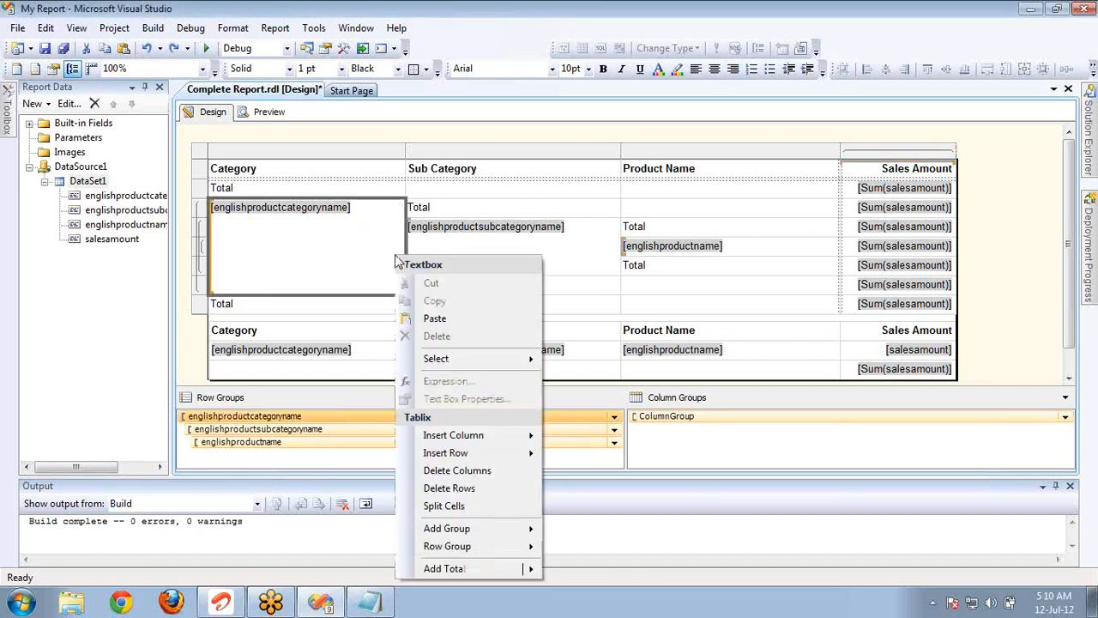
pyautogui.moveTo(453, 568)
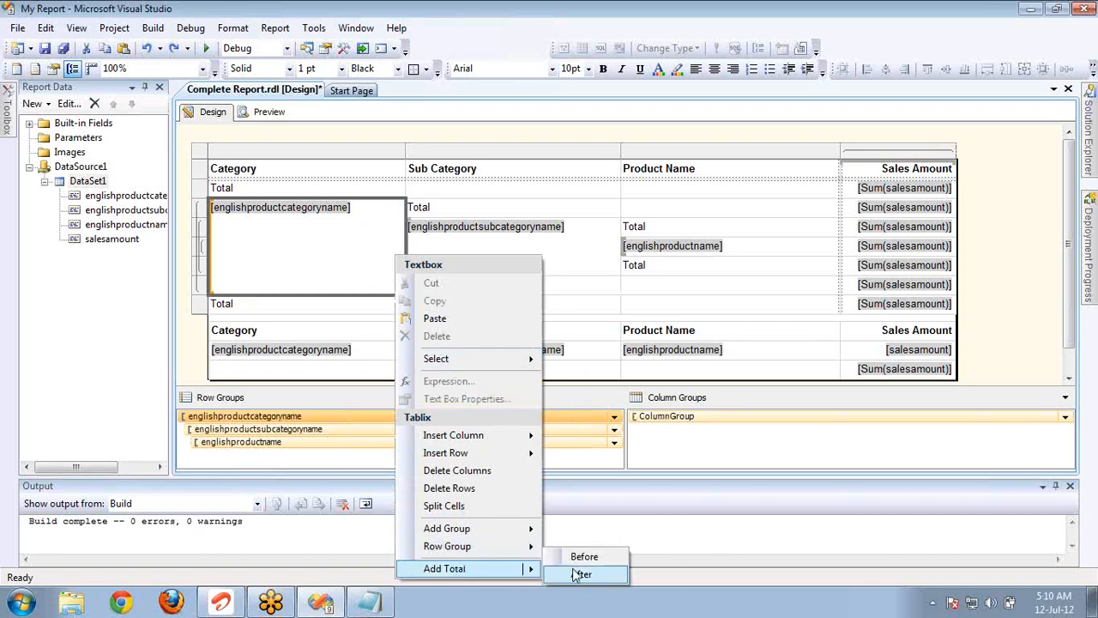
pyautogui.click(588, 572)
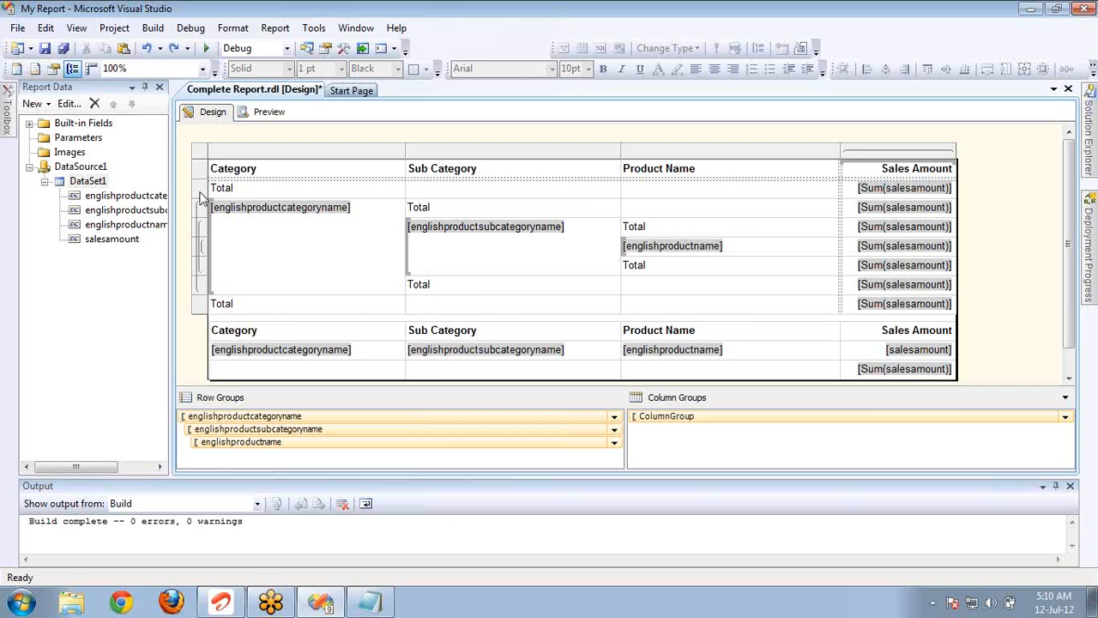
pyautogui.rightClick(201, 192)
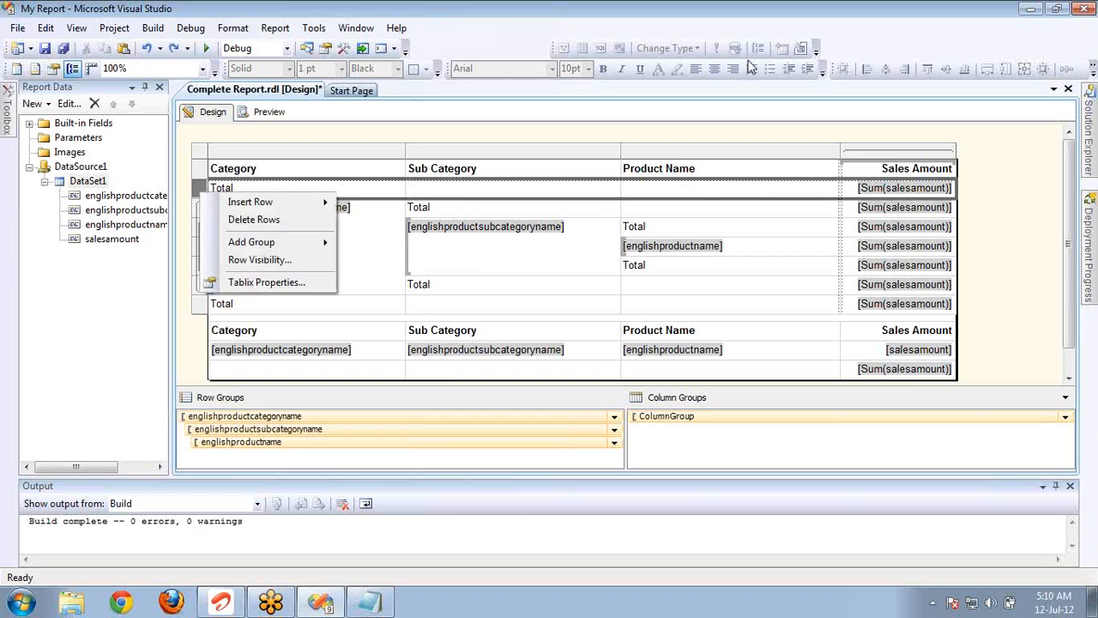
pyautogui.click(874, 36)
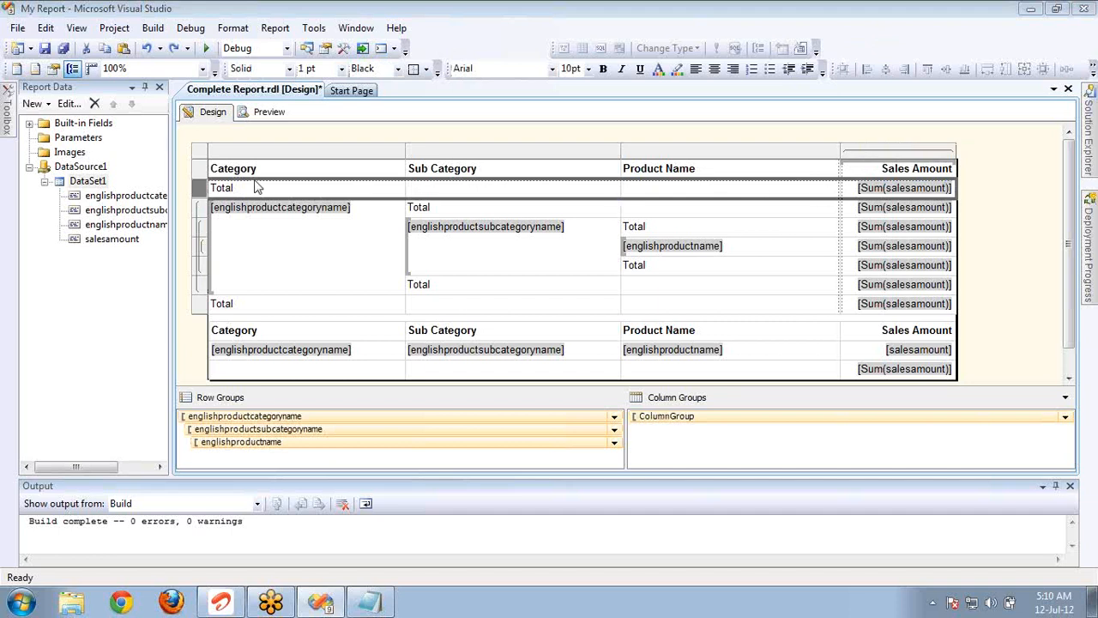
# Delete the total rows placed before the category, subcategory and product name groups of the summary matrix.
pyautogui.rightClick(199, 197)
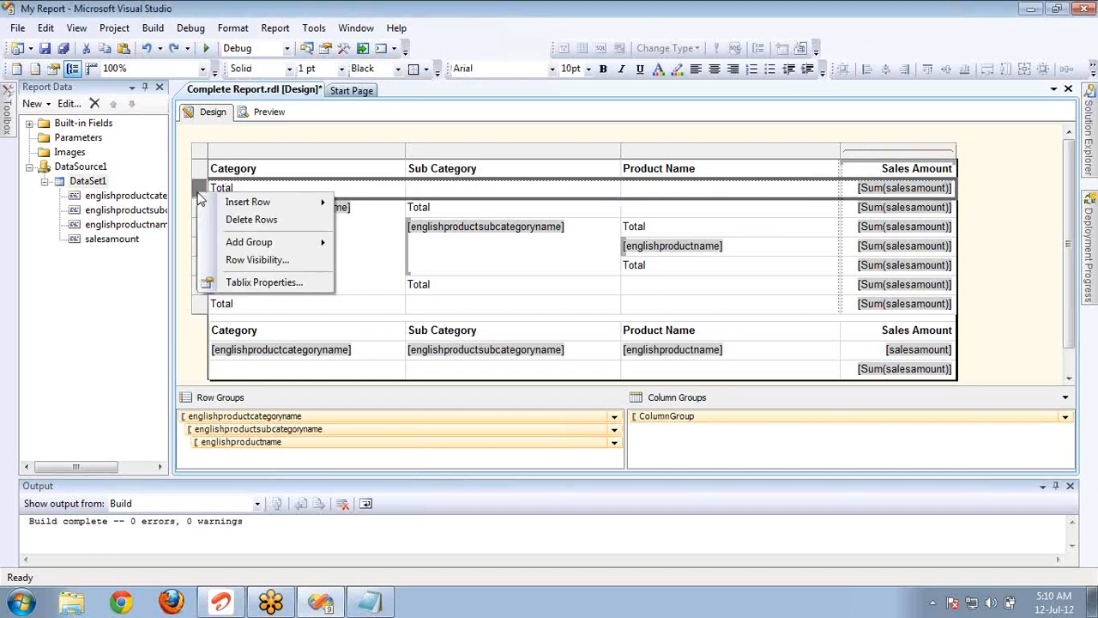
pyautogui.click(251, 220)
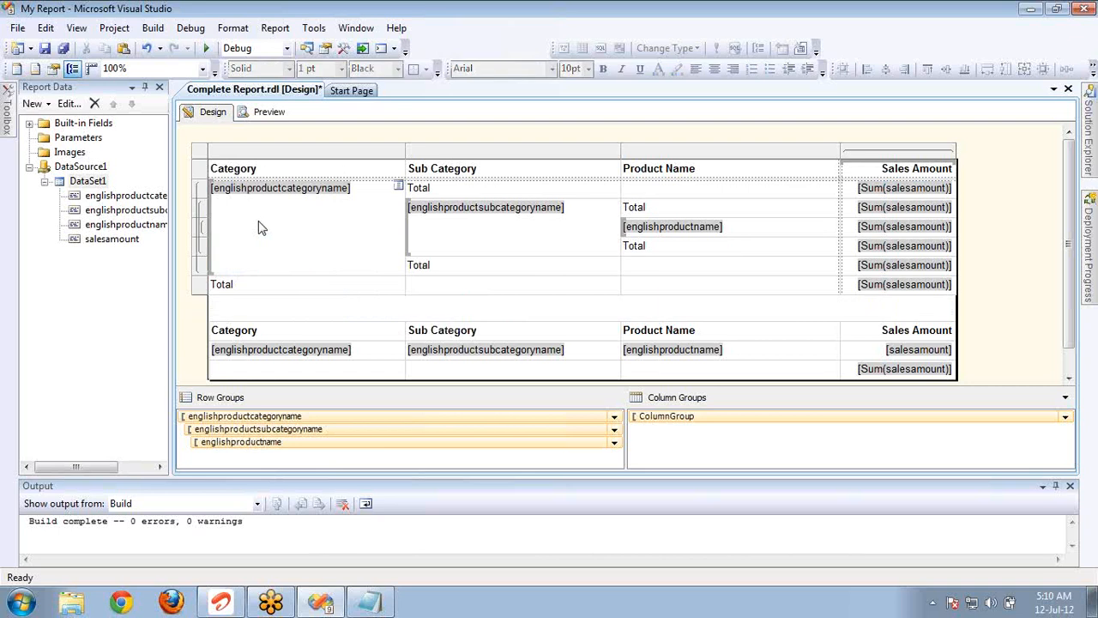
pyautogui.rightClick(432, 191)
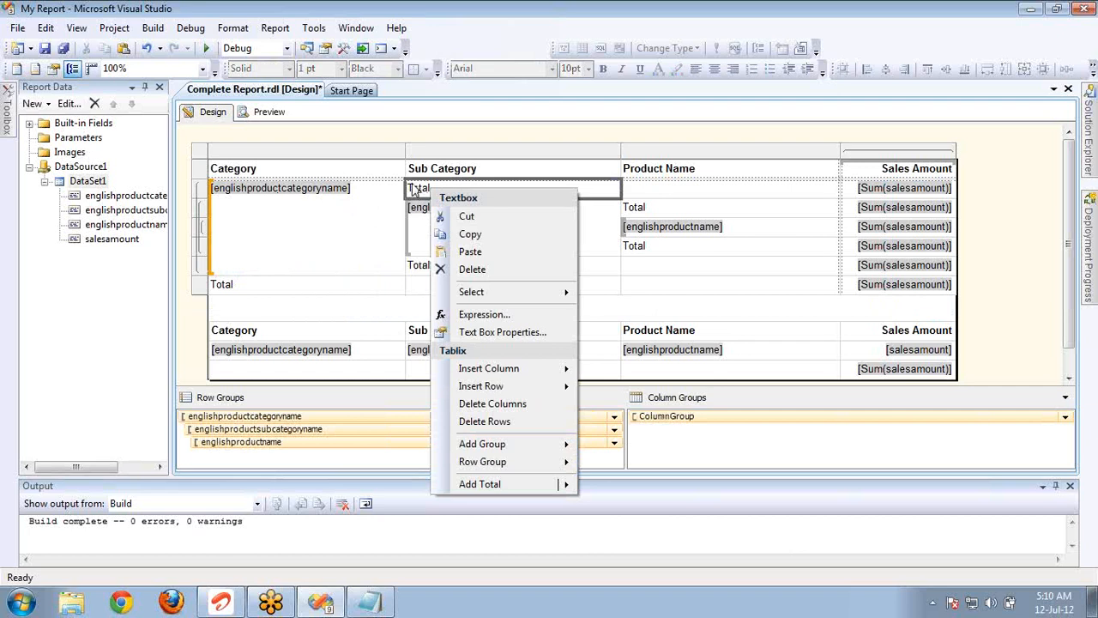
pyautogui.click(500, 421)
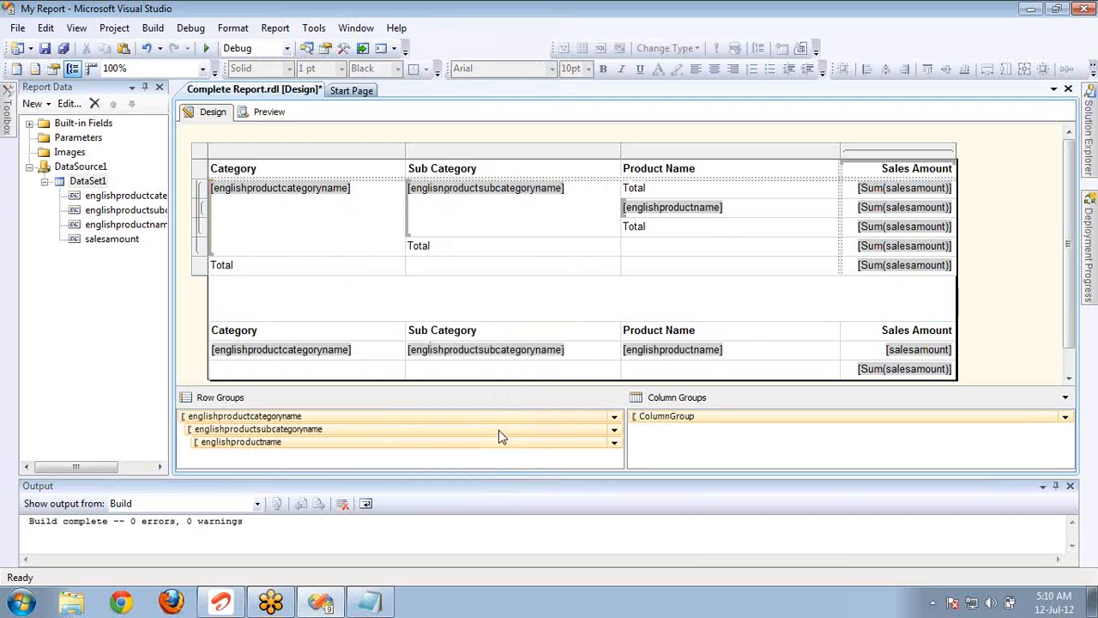
pyautogui.click(661, 193)
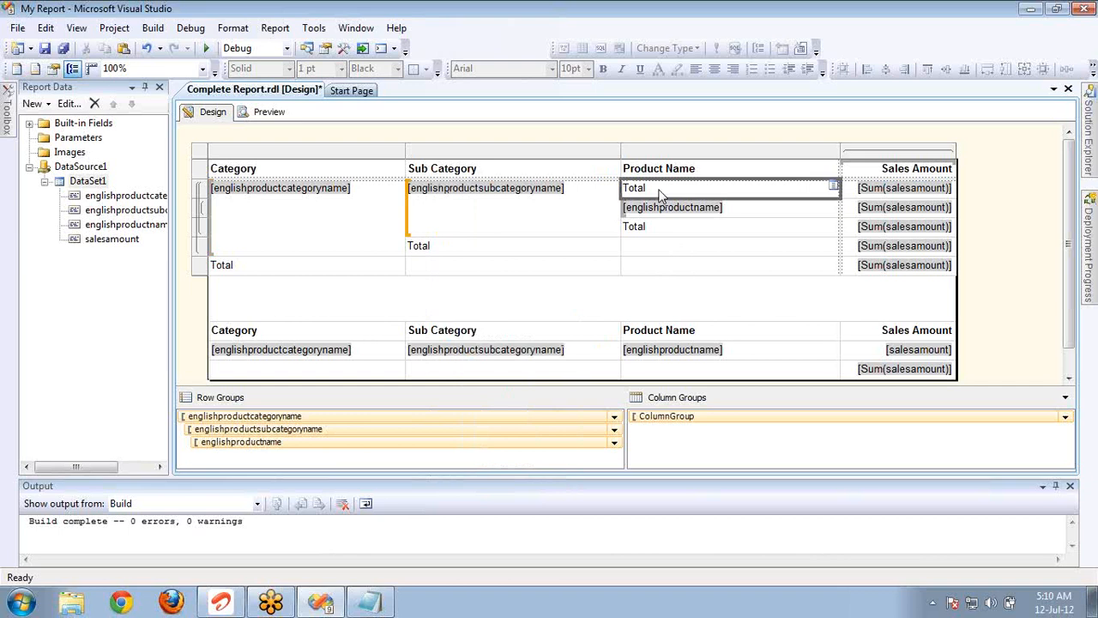
pyautogui.rightClick(661, 193)
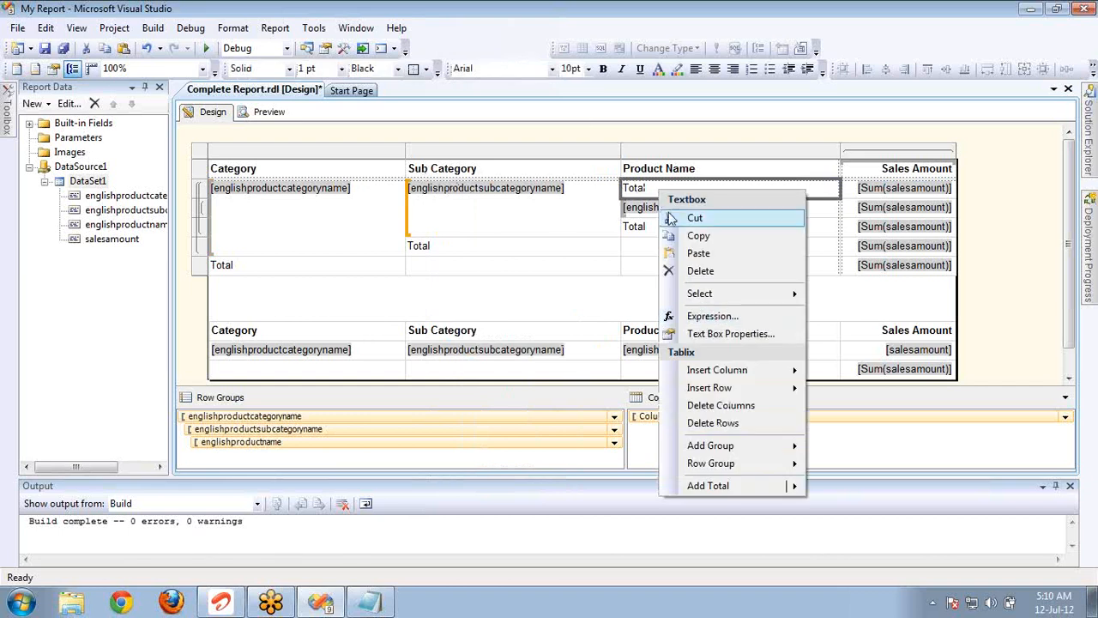
pyautogui.click(721, 423)
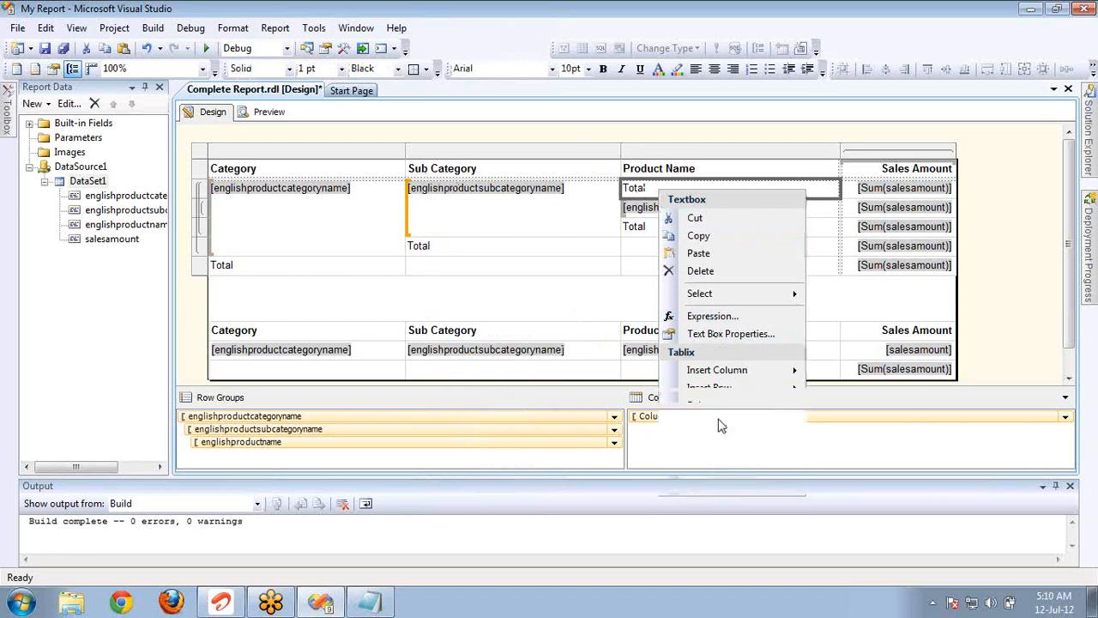
# Delete the total rows placed after the product name, subcategory and category groups of the summary matrix.
pyautogui.rightClick(649, 209)
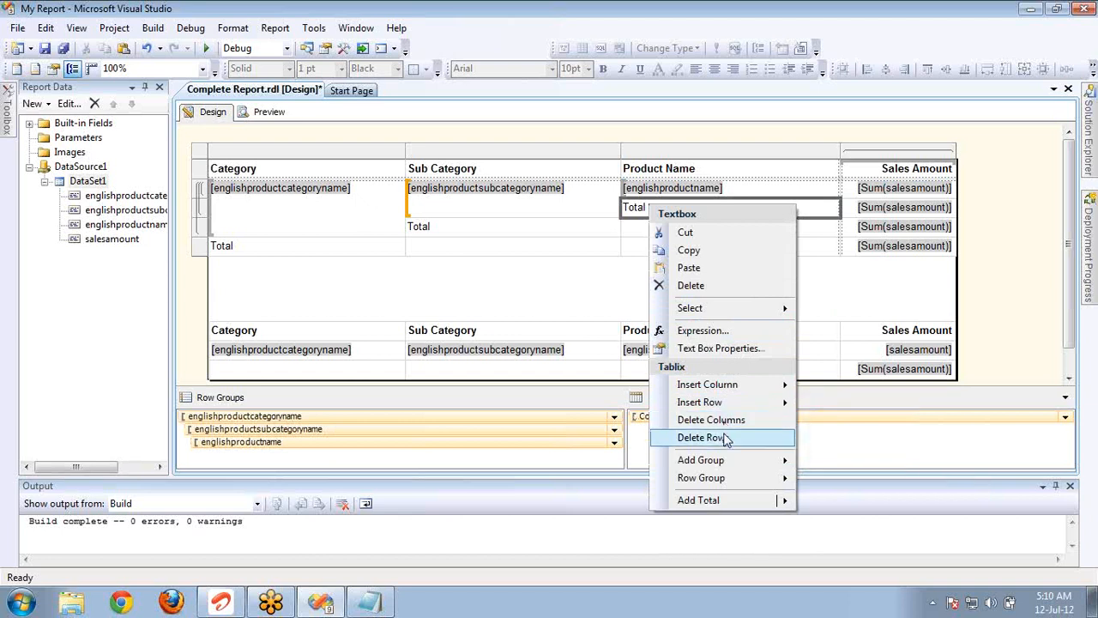
pyautogui.click(725, 439)
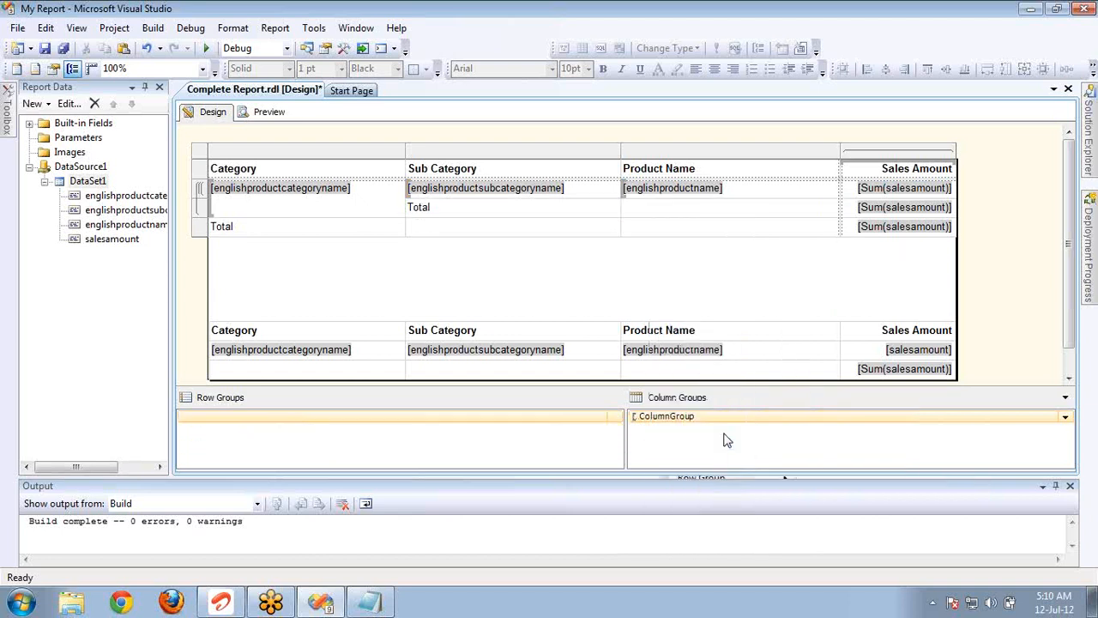
pyautogui.rightClick(540, 214)
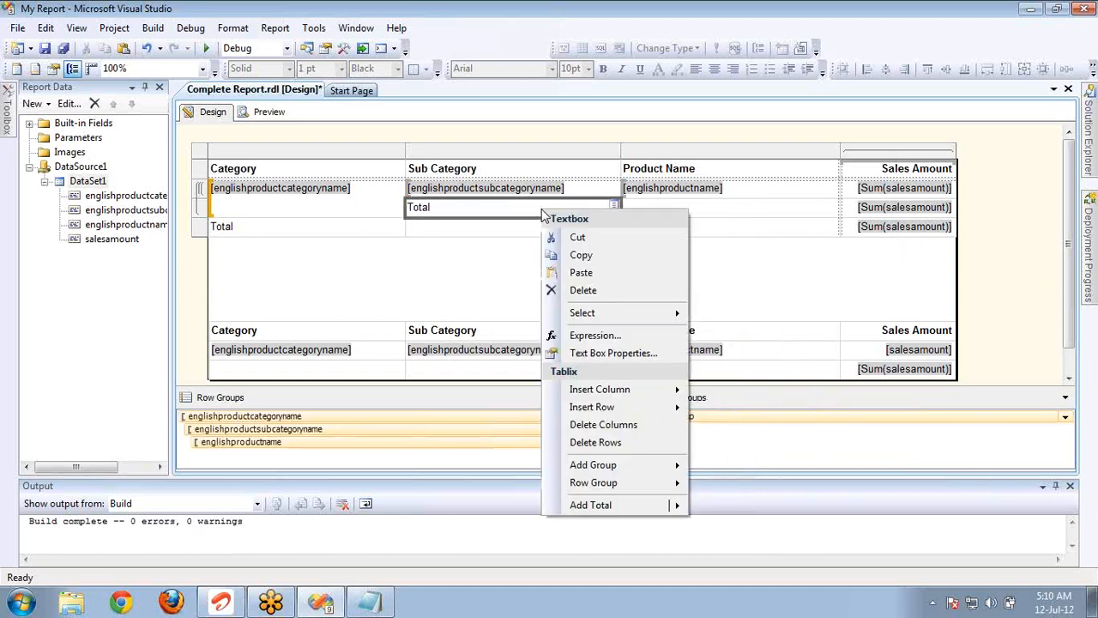
pyautogui.click(598, 443)
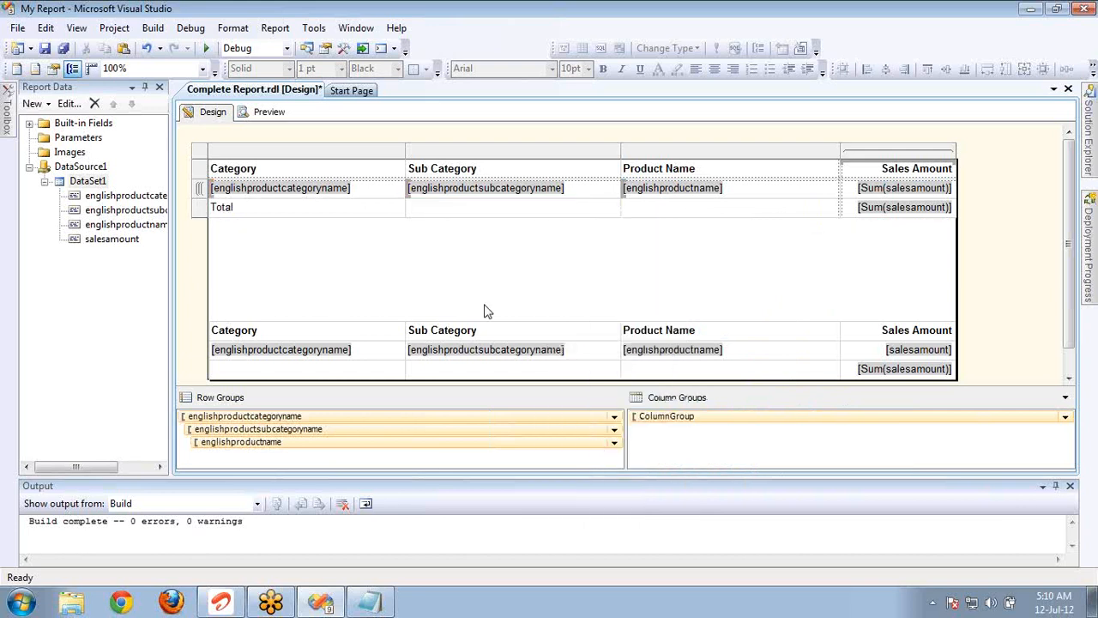
pyautogui.rightClick(384, 211)
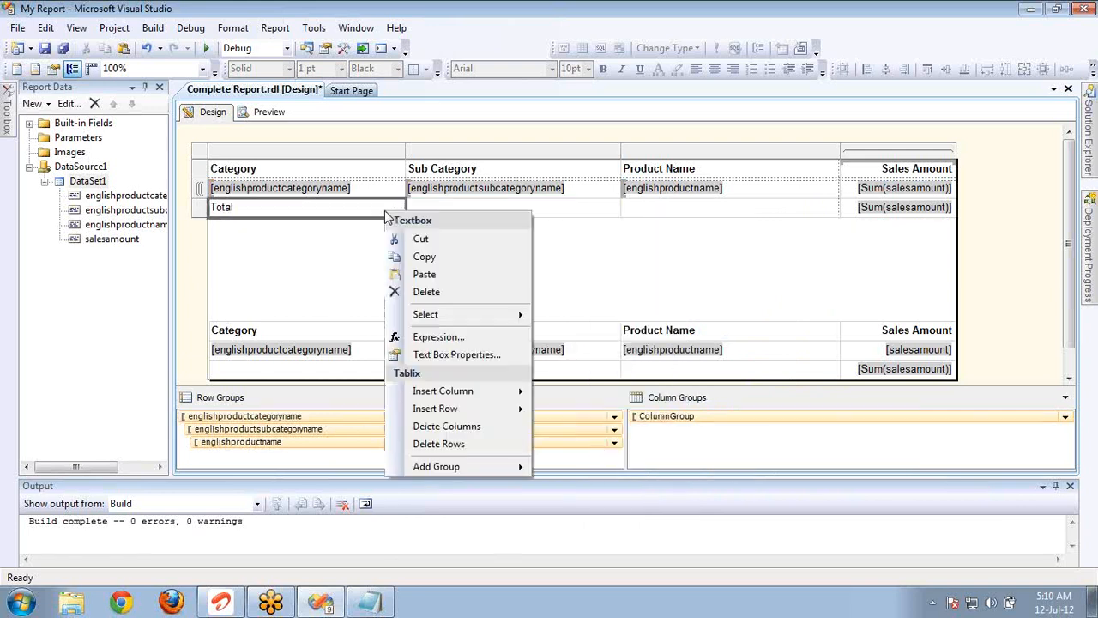
pyautogui.click(446, 443)
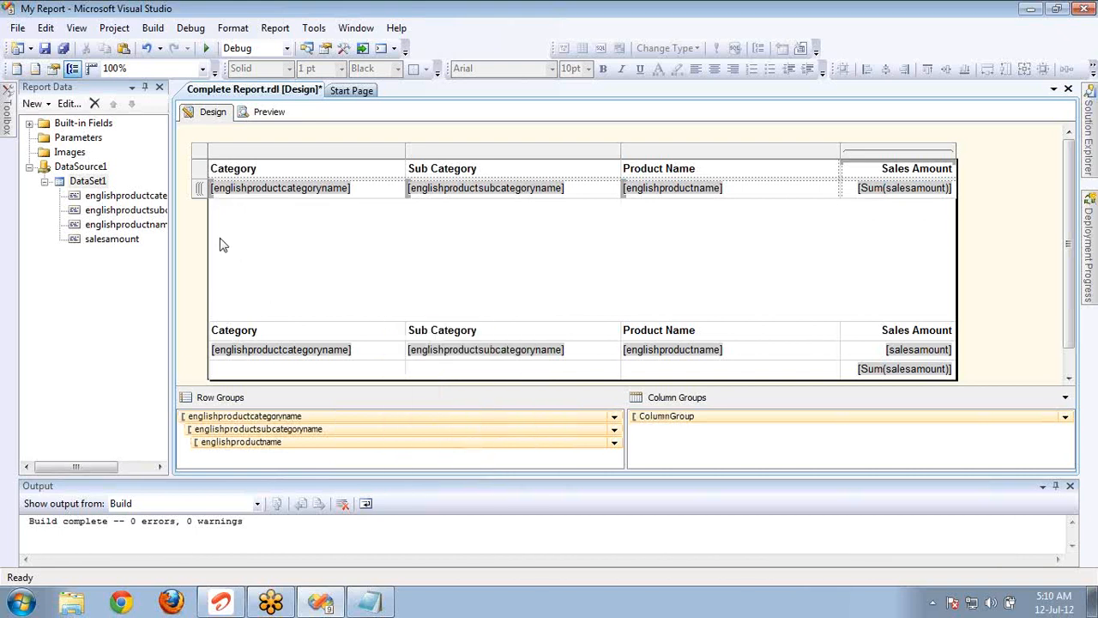
# Move the detail table up to just below the summary matrix and shrink the report body's height to fit.
pyautogui.click(247, 330)
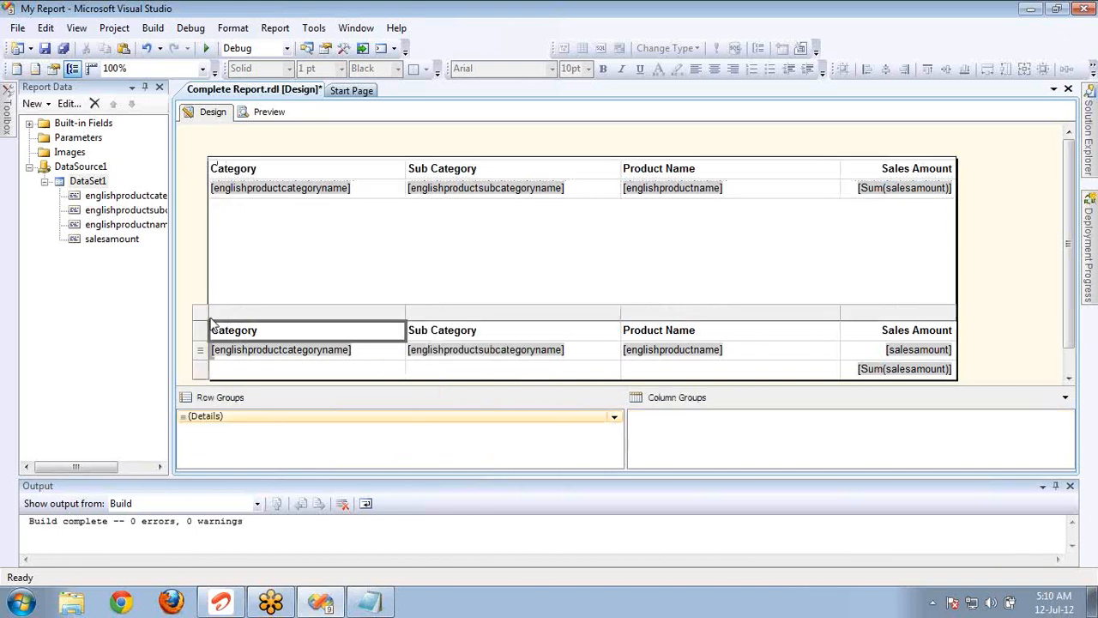
pyautogui.click(202, 316)
pyautogui.press('Up')
pyautogui.press('Up')
pyautogui.press('Up')
pyautogui.press('Up')
pyautogui.press('Up')
pyautogui.press('Up')
pyautogui.press('Up')
pyautogui.press('Up')
pyautogui.press('Up')
pyautogui.press('Up')
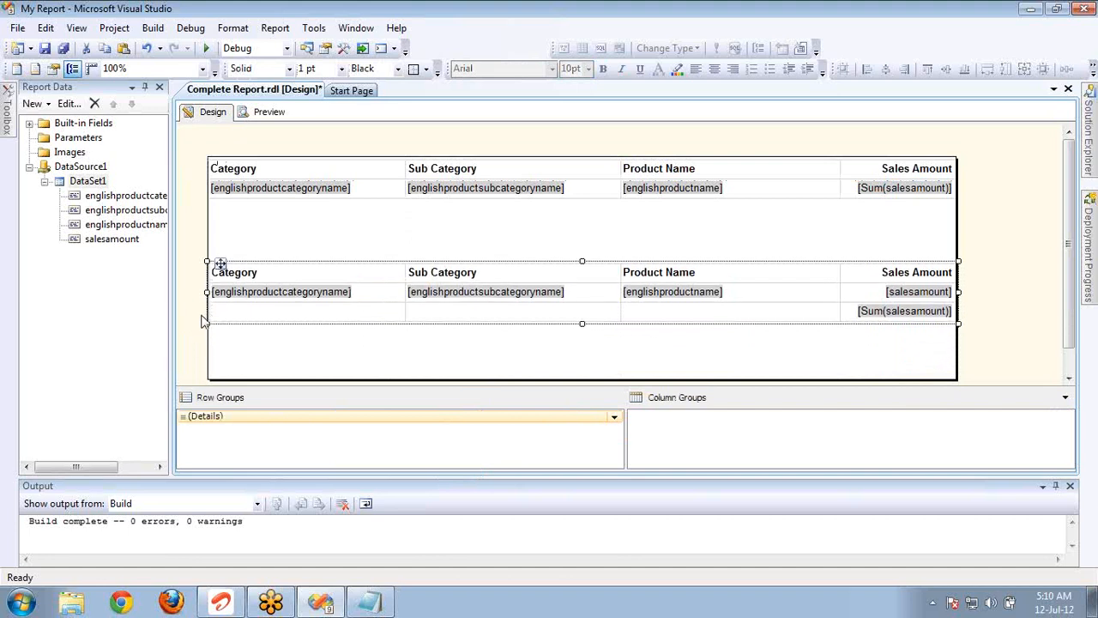
pyautogui.press('Up')
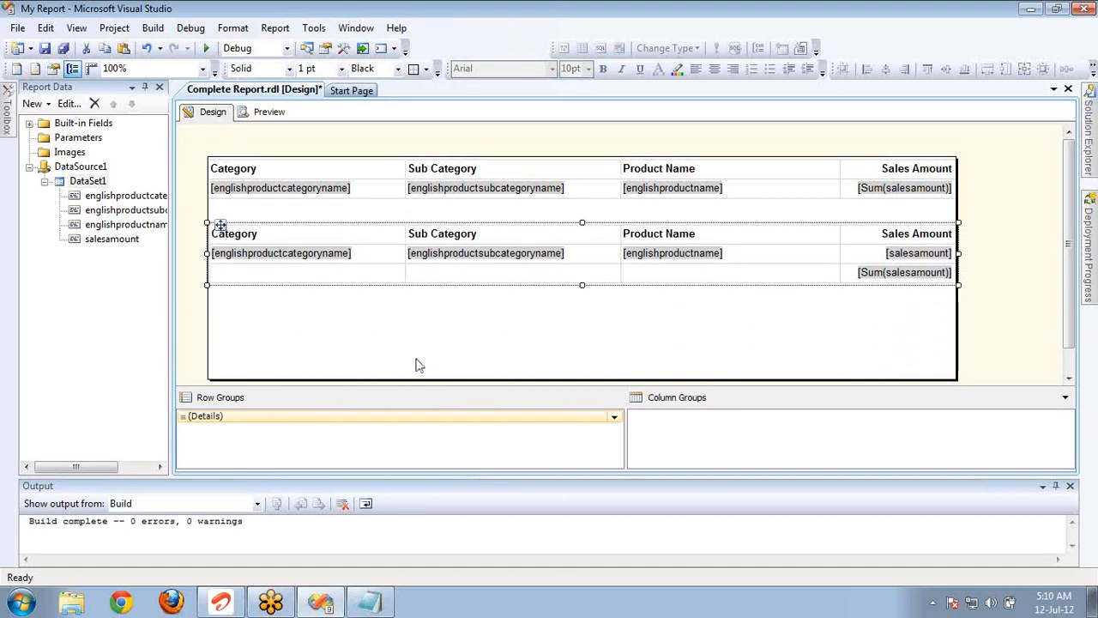
pyautogui.moveTo(431, 378); pyautogui.dragTo(436, 283)
# Change the group expression of the summary matrix's category row group to [englishproductname].
pyautogui.click(335, 166)
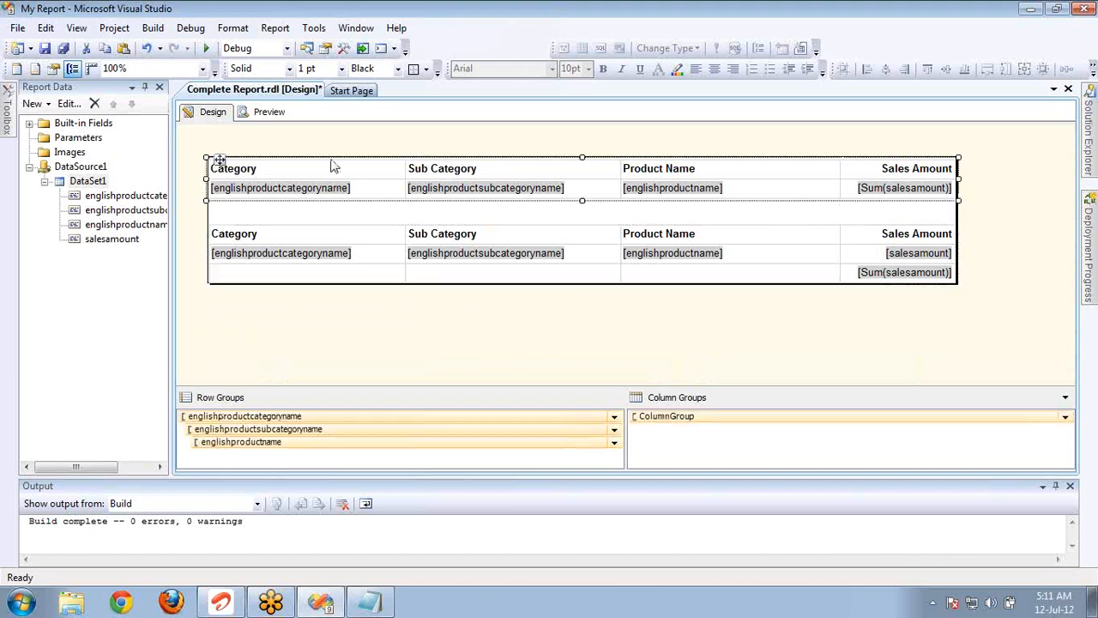
pyautogui.click(331, 170)
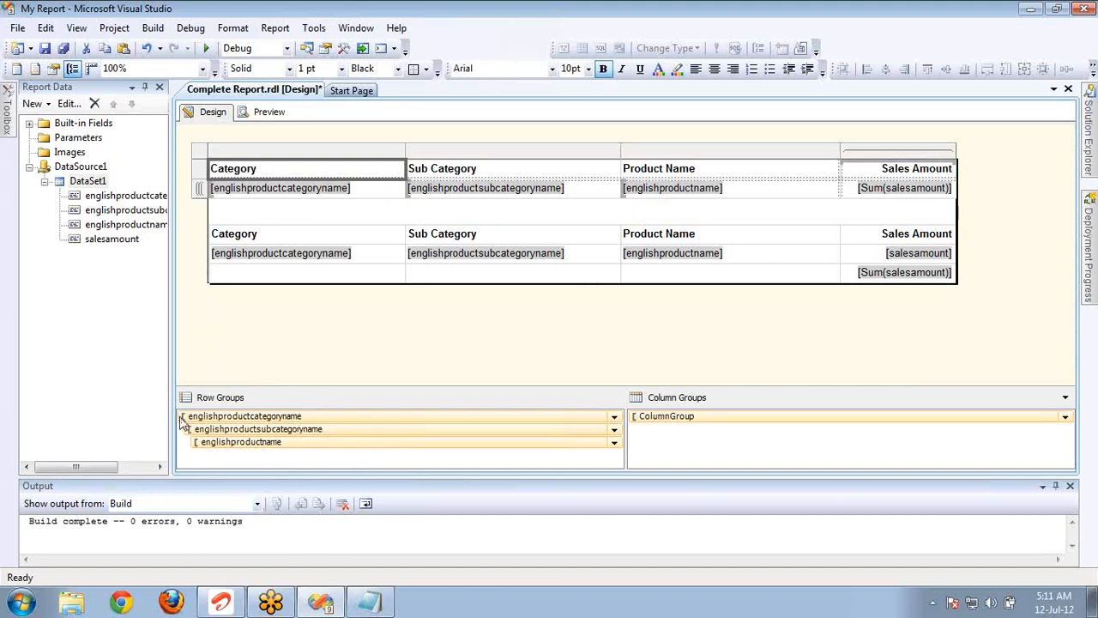
pyautogui.doubleClick(285, 417)
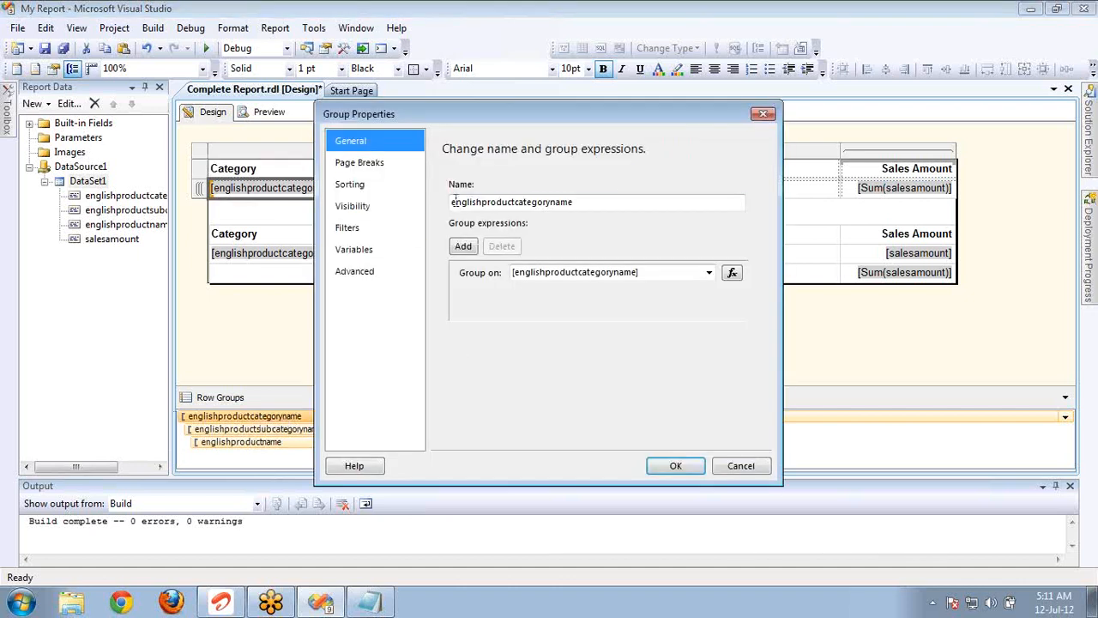
pyautogui.click(762, 114)
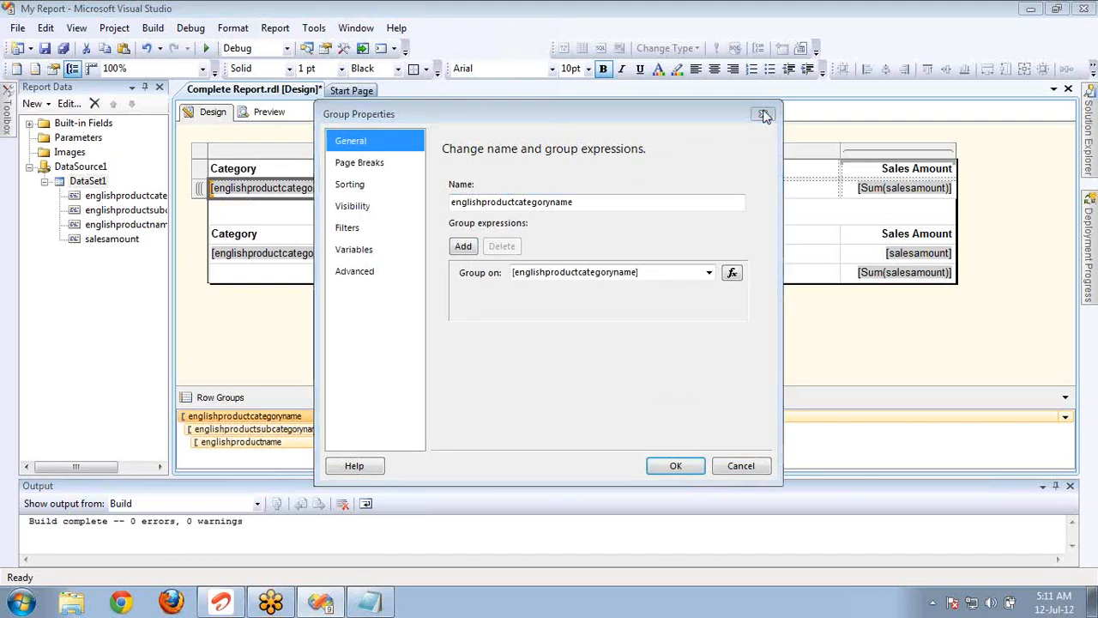
pyautogui.rightClick(467, 422)
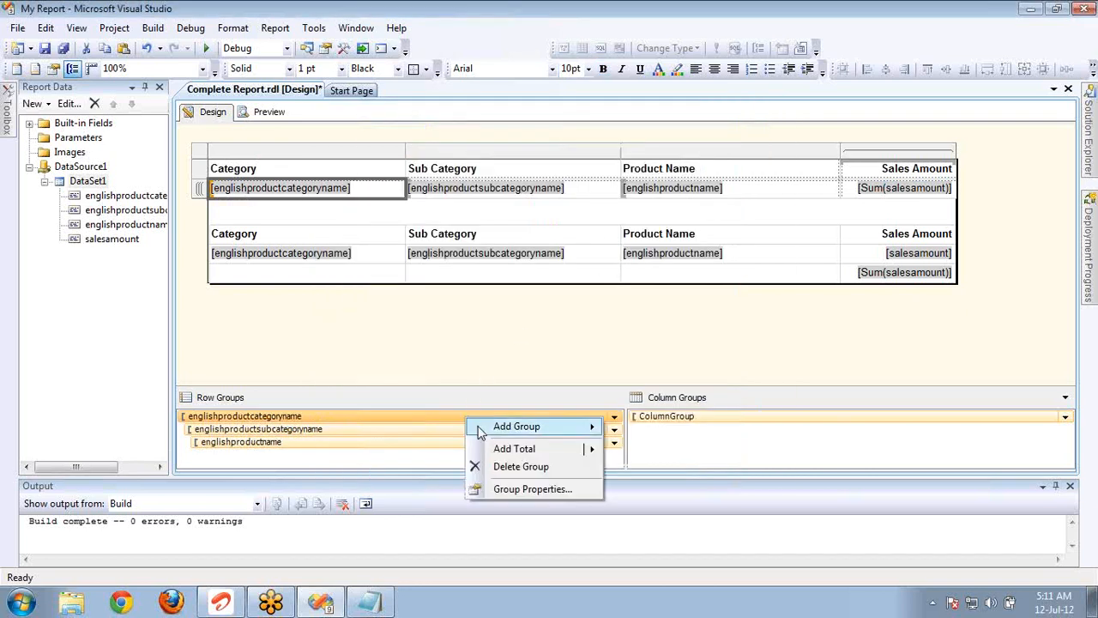
pyautogui.click(508, 491)
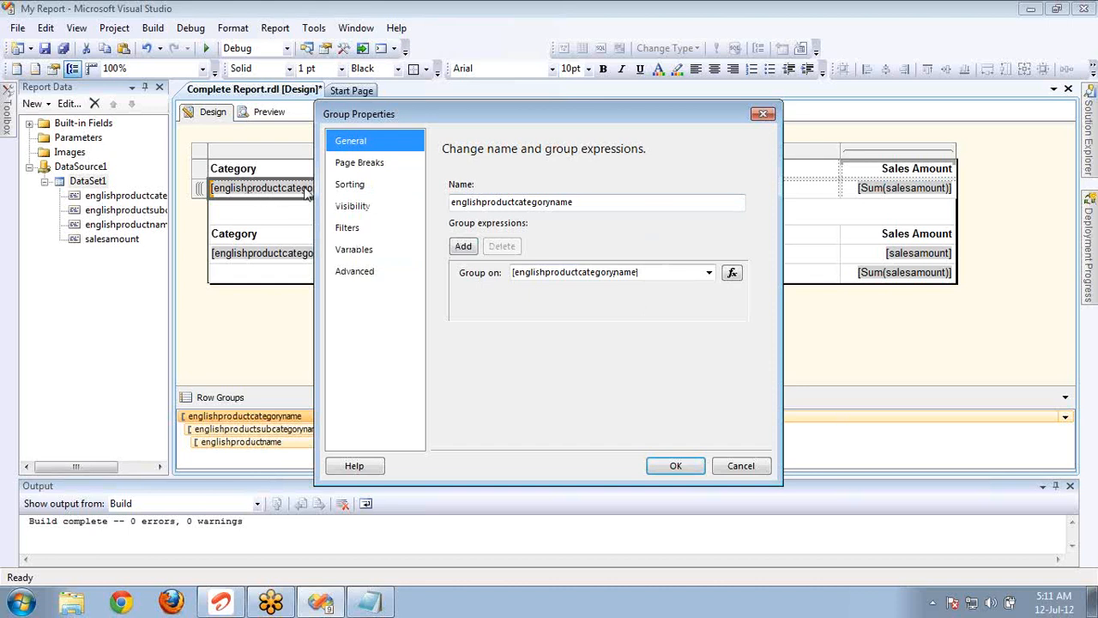
pyautogui.moveTo(455, 115); pyautogui.dragTo(571, 130)
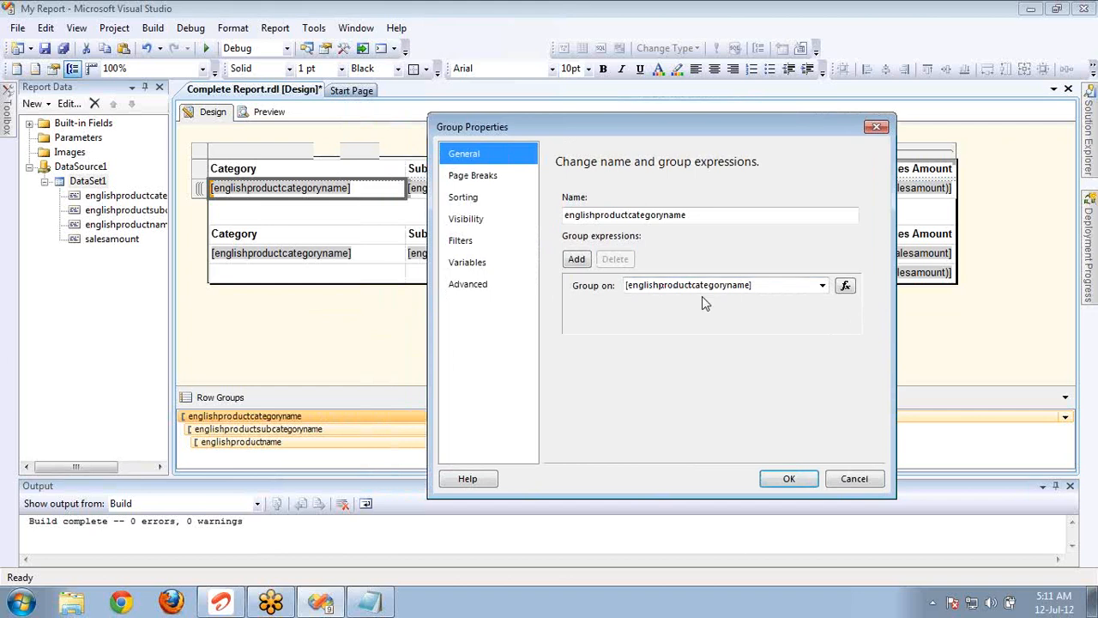
pyautogui.click(816, 294)
pyautogui.click(823, 288)
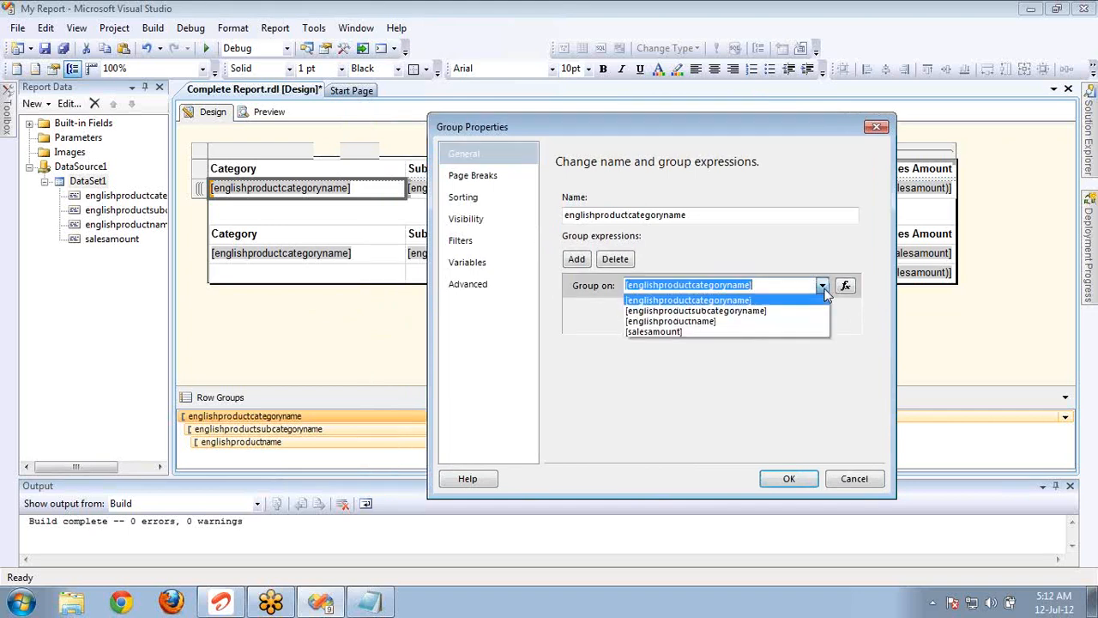
pyautogui.click(724, 322)
pyautogui.click(788, 477)
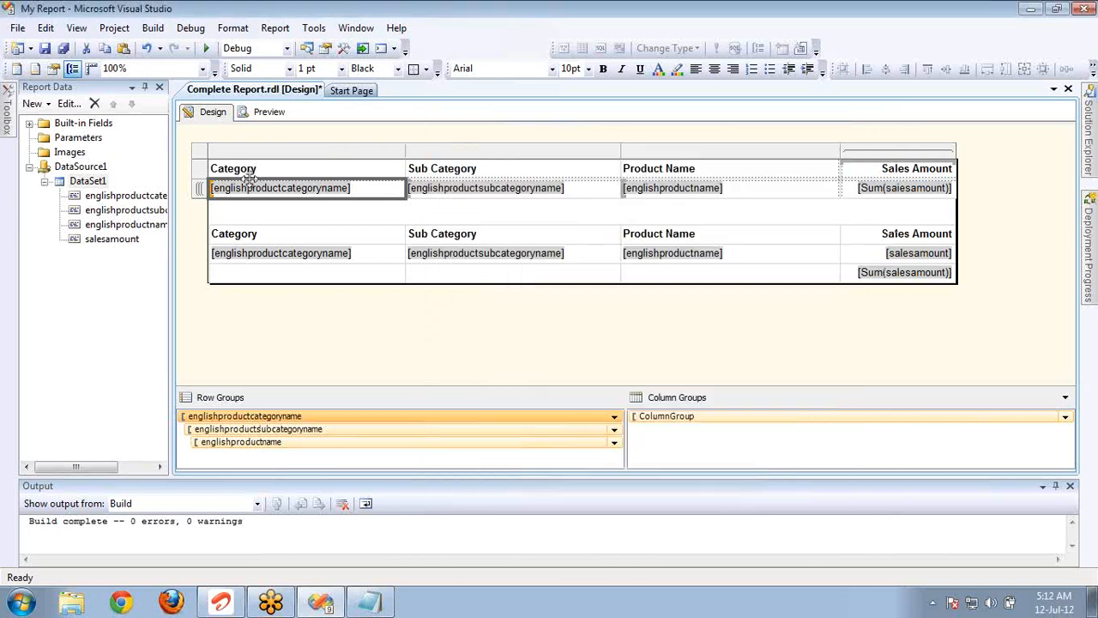
# Preview the report to examine the summary matrix rows grouped by product name.
pyautogui.click(249, 118)
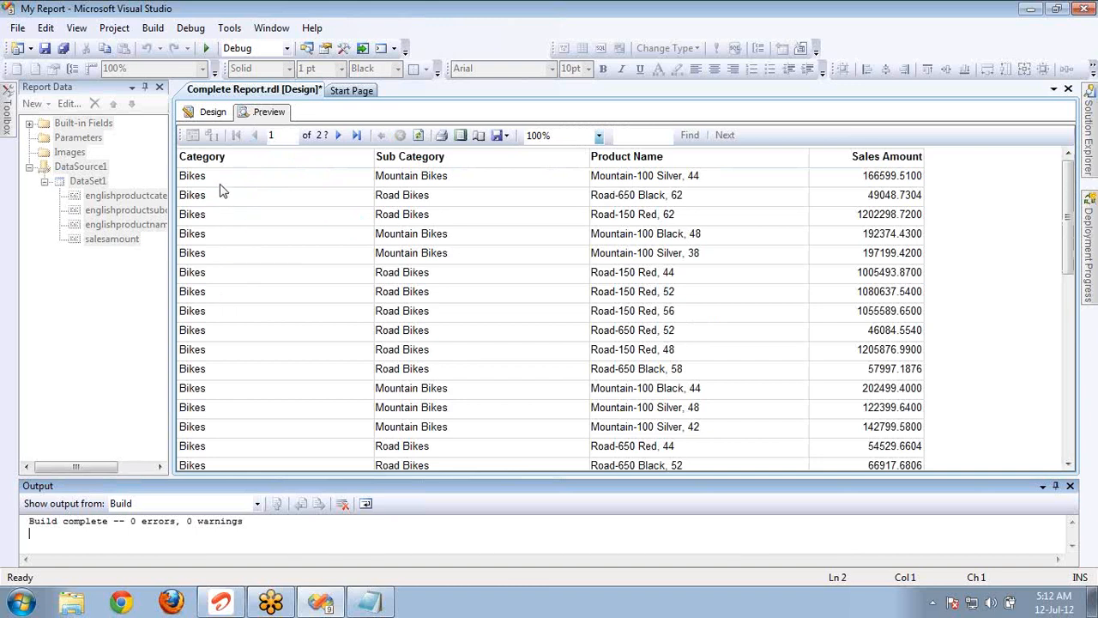
pyautogui.click(221, 190)
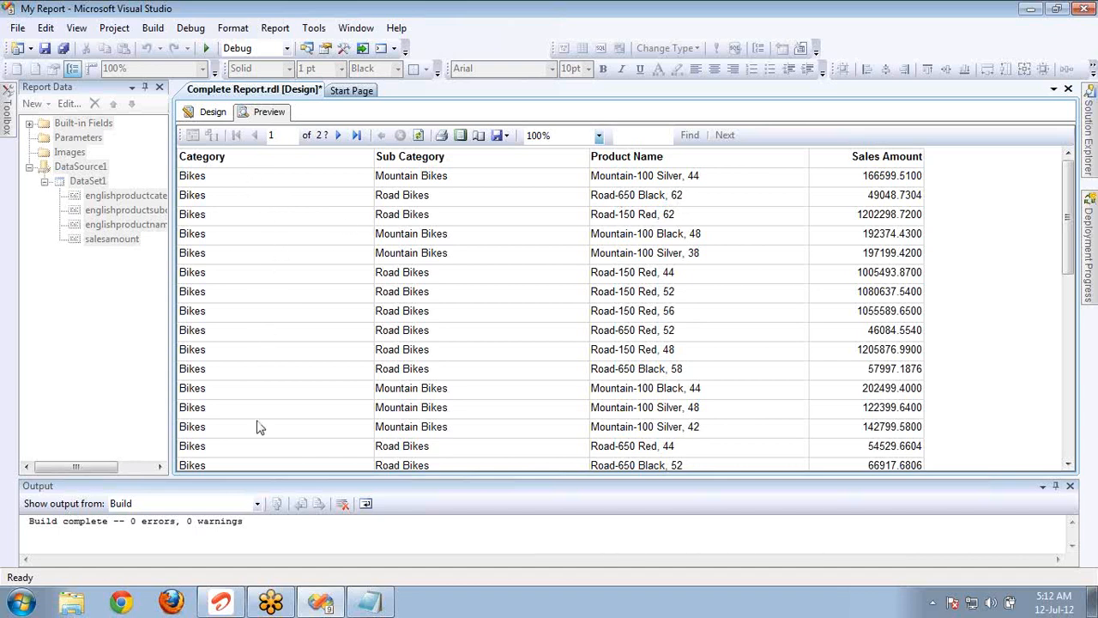
# Launch SQL Server Management Studio, decline recovering the temporary SQL file, and connect to the localhost Database Engine with Windows Authentication.
pyautogui.click(20, 603)
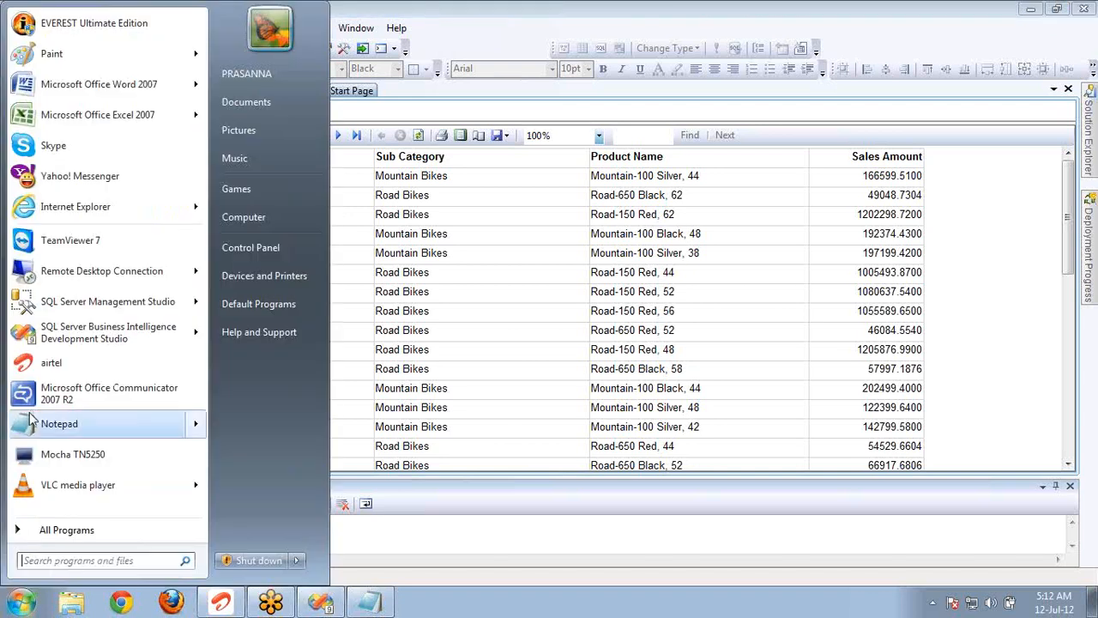
pyautogui.click(45, 307)
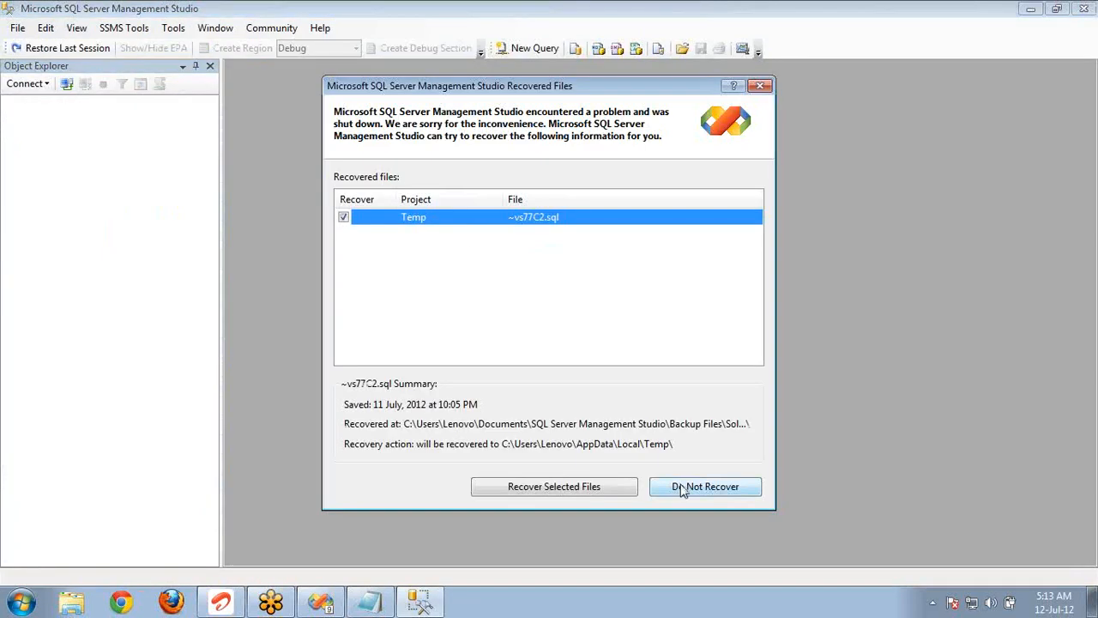
pyautogui.click(682, 487)
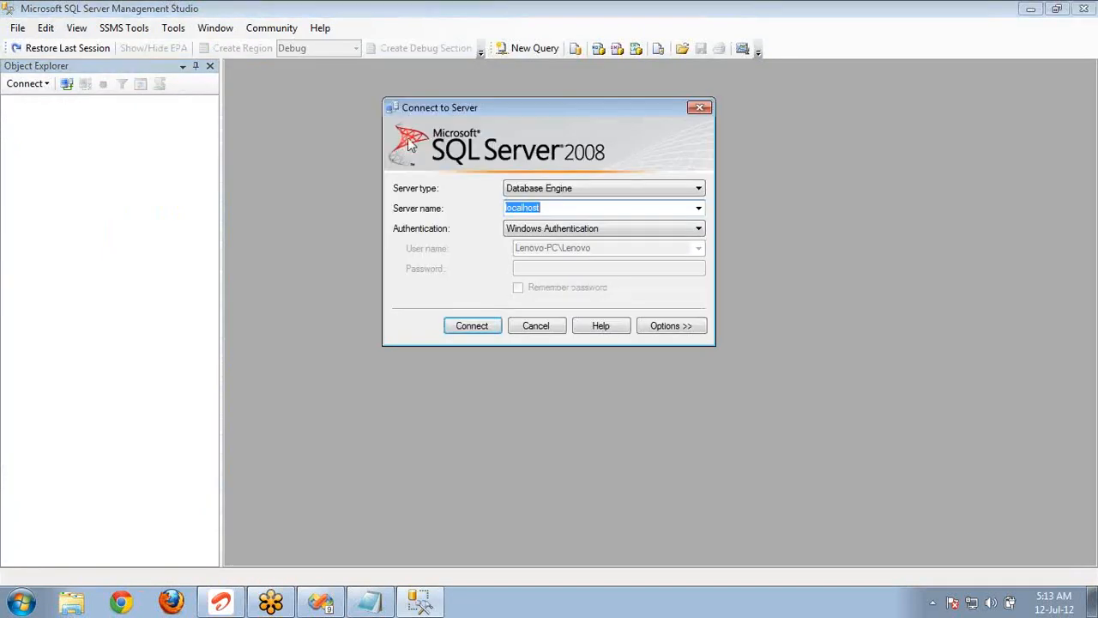
pyautogui.click(483, 326)
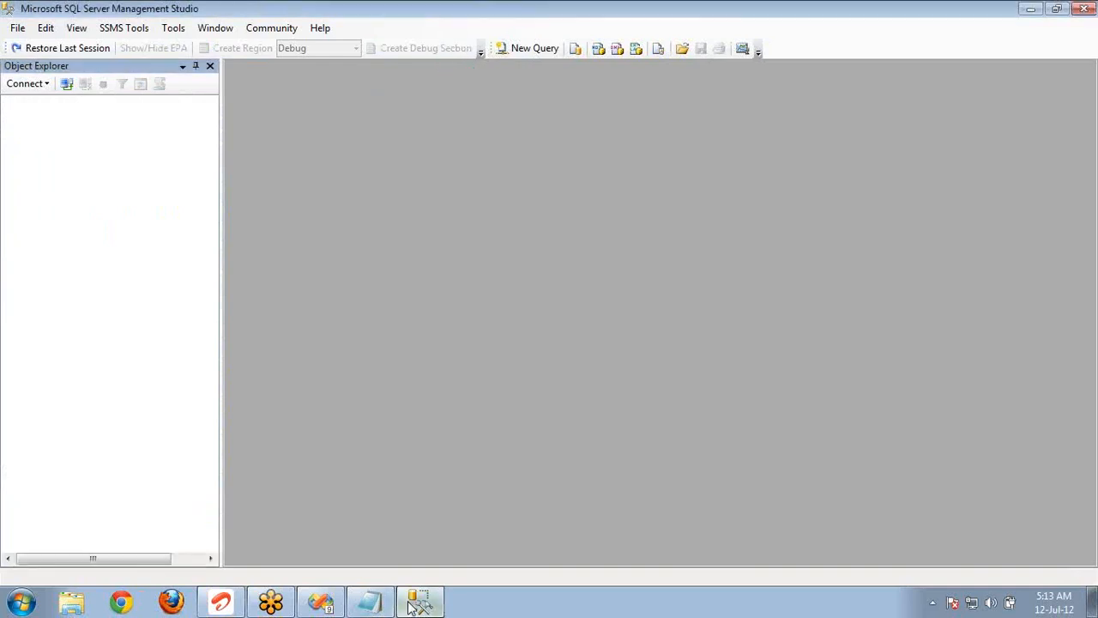
# Switch to the Visual Studio report design and copy the full query text of DataSet1, leaving the dataset unchanged.
pyautogui.moveTo(414, 606)
pyautogui.click(333, 601)
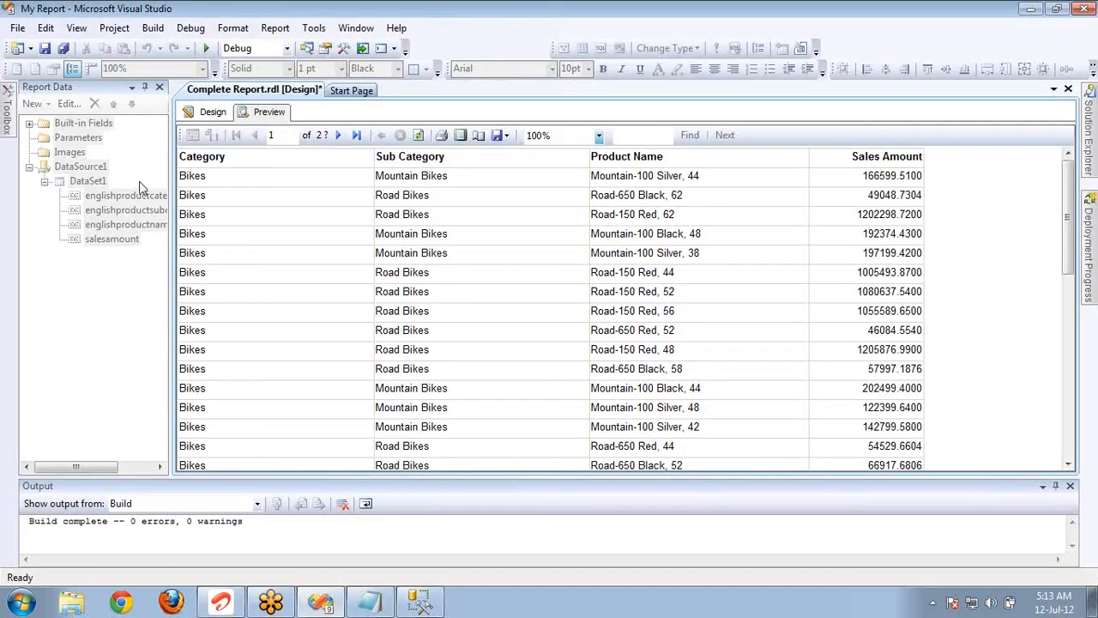
pyautogui.click(214, 113)
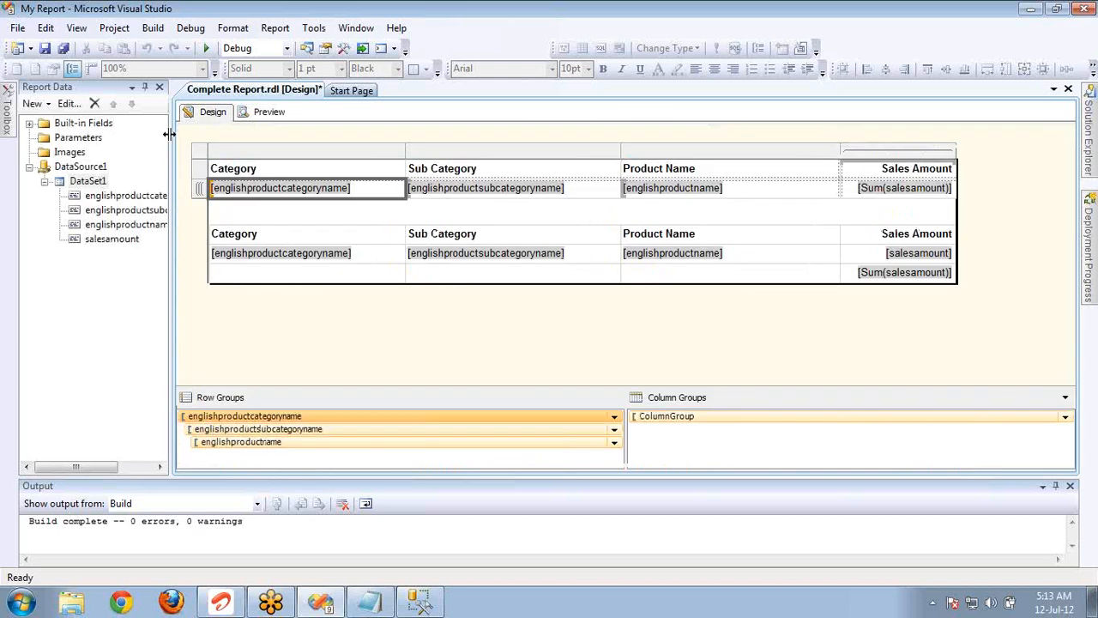
pyautogui.click(101, 182)
pyautogui.doubleClick(100, 182)
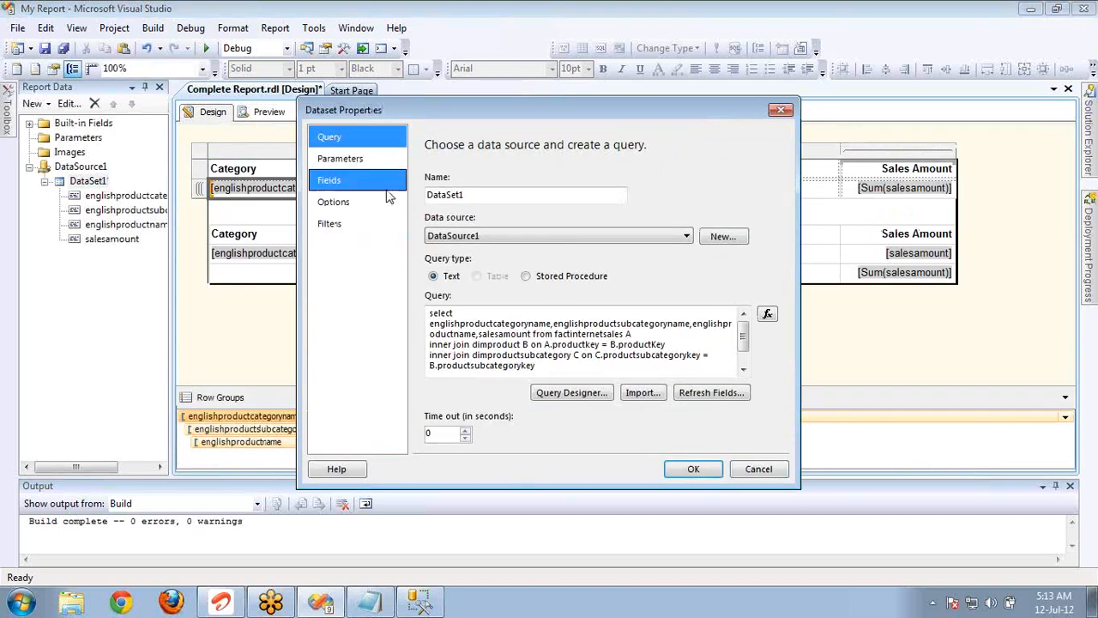
pyautogui.click(566, 358)
pyautogui.hotkey('ctrl', 'a')
pyautogui.hotkey('ctrl', 'c')
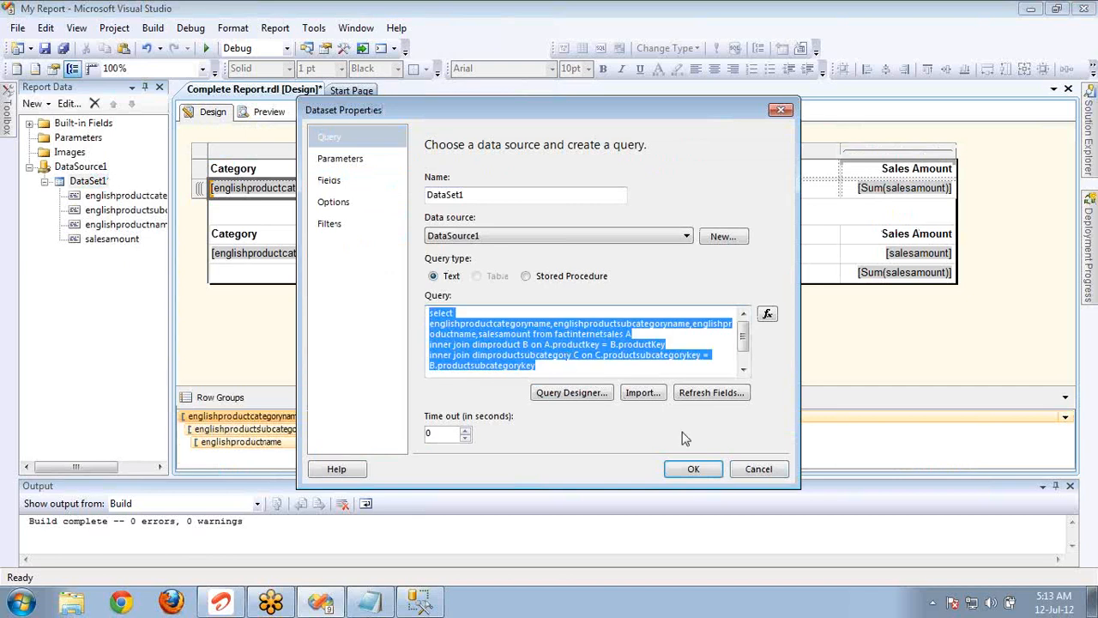
pyautogui.click(735, 469)
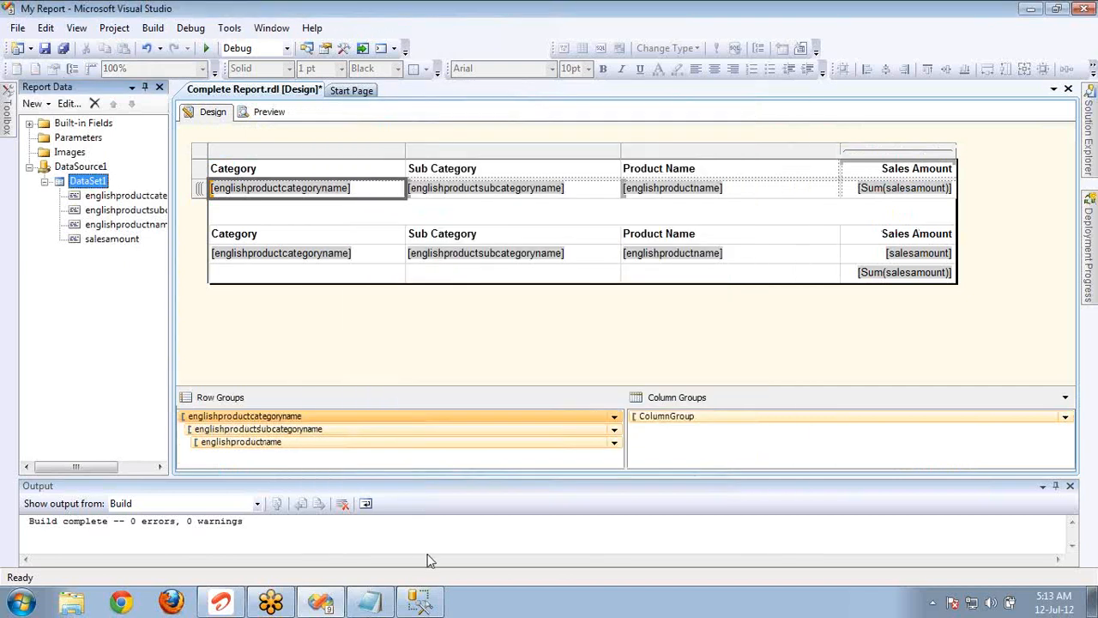
# Open a new query in SQL Server Management Studio and replace its template text with the copied dataset query.
pyautogui.click(420, 602)
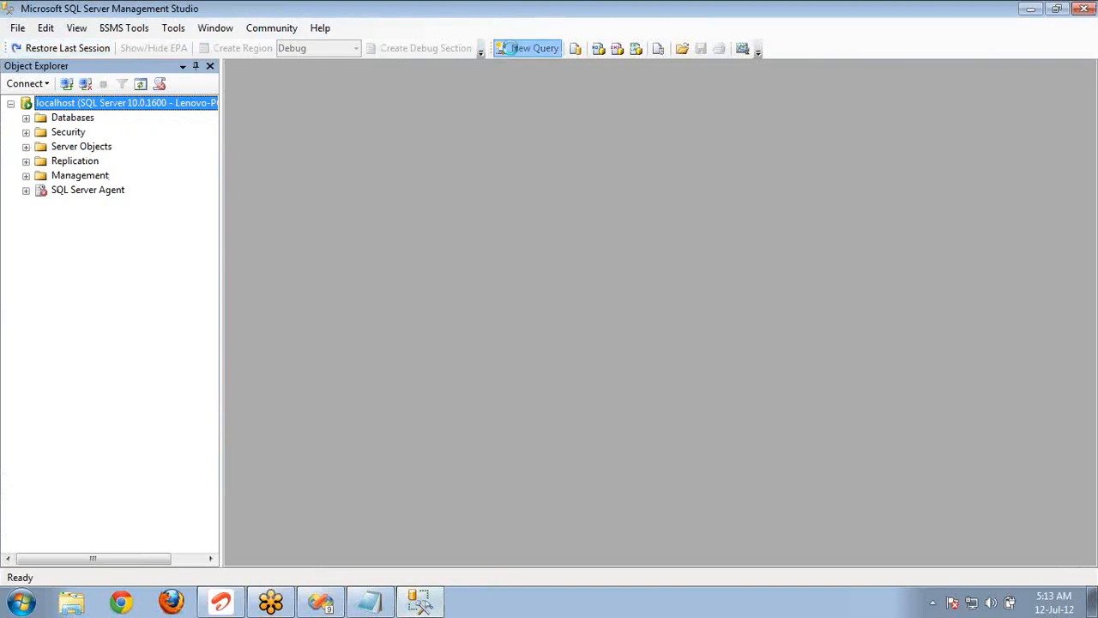
pyautogui.click(505, 48)
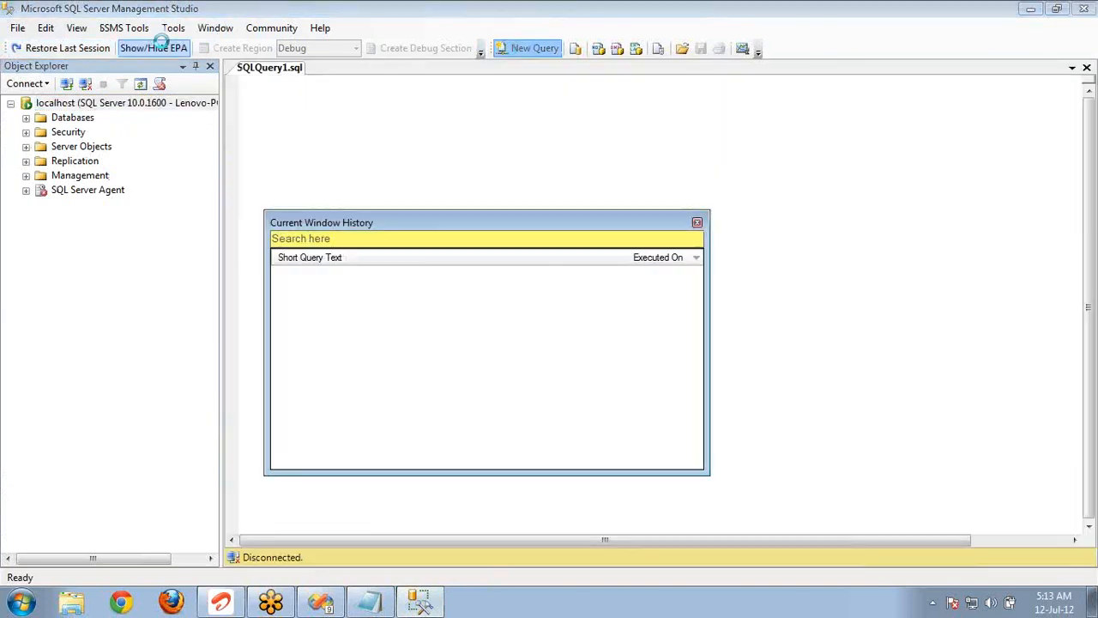
pyautogui.click(696, 223)
pyautogui.hotkey('ctrl', 'a')
pyautogui.press('Delete')
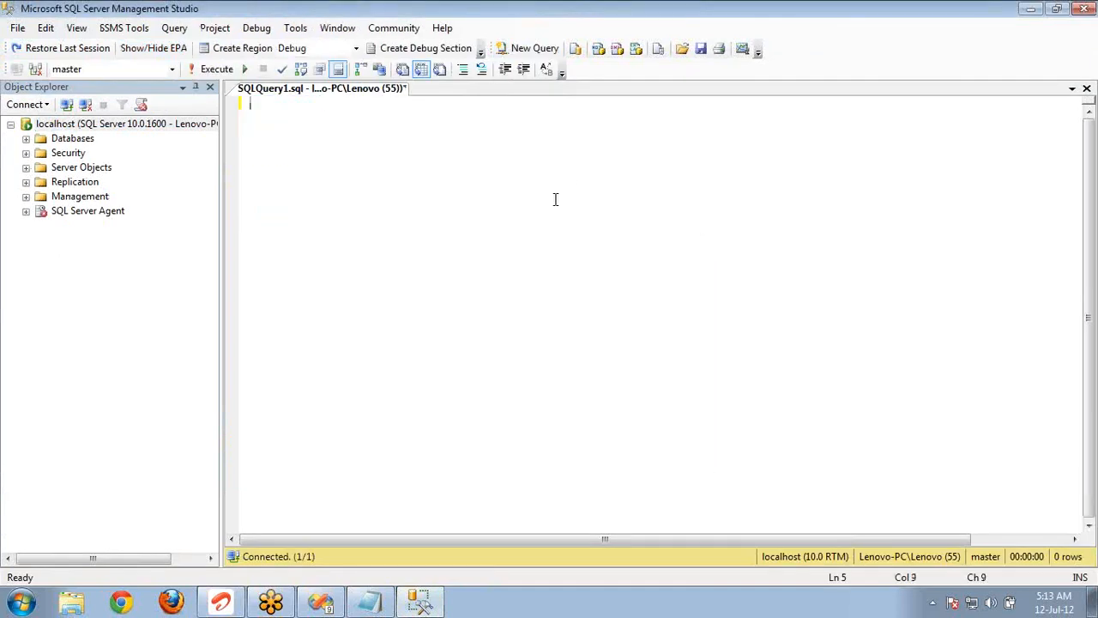
pyautogui.hotkey('ctrl', 'v')
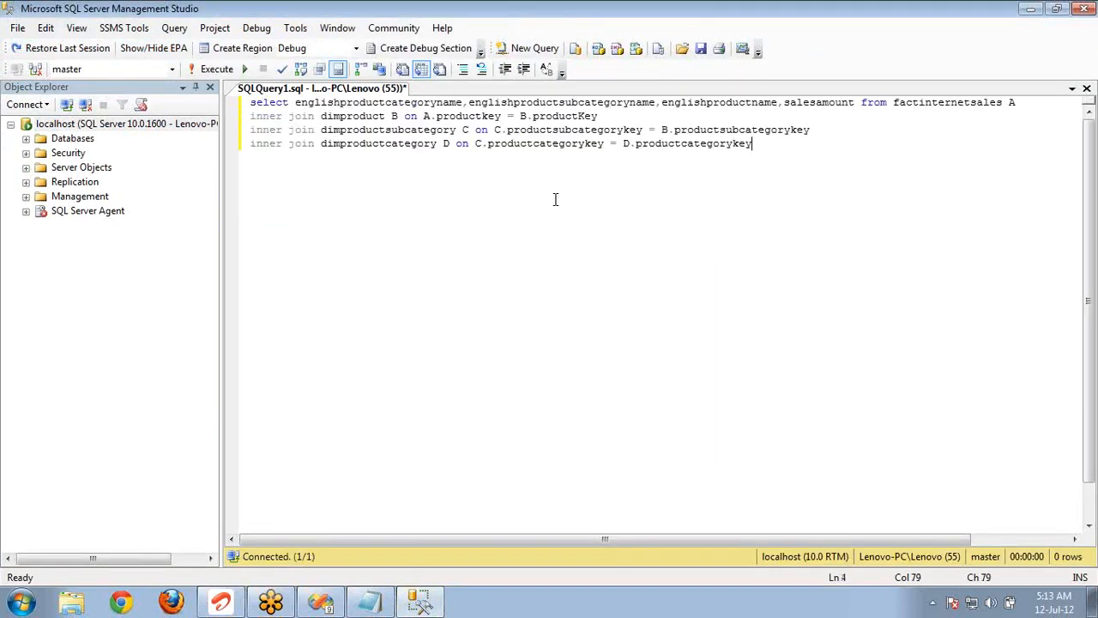
# Set the query's database to AdventureWorksDW and execute the query.
pyautogui.click(173, 70)
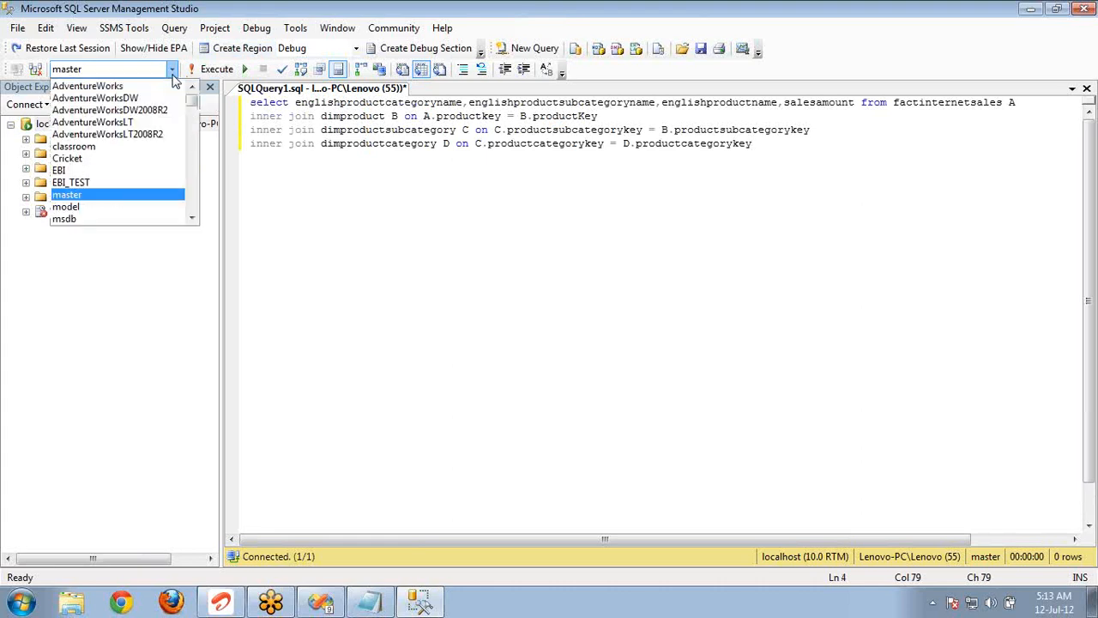
pyautogui.click(117, 100)
pyautogui.click(374, 191)
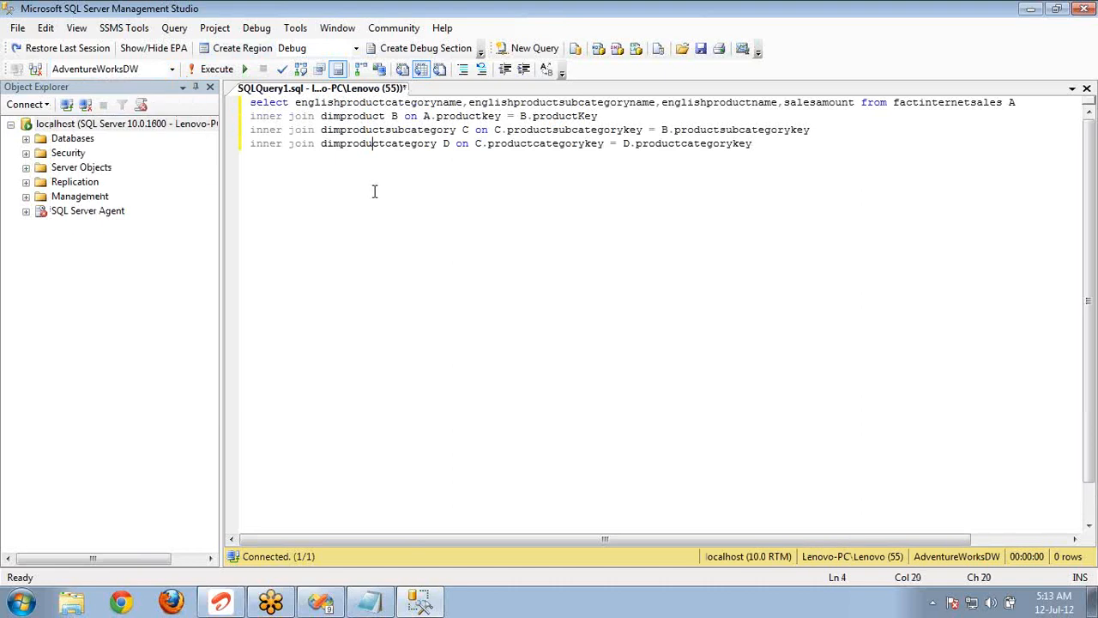
pyautogui.press('F5')
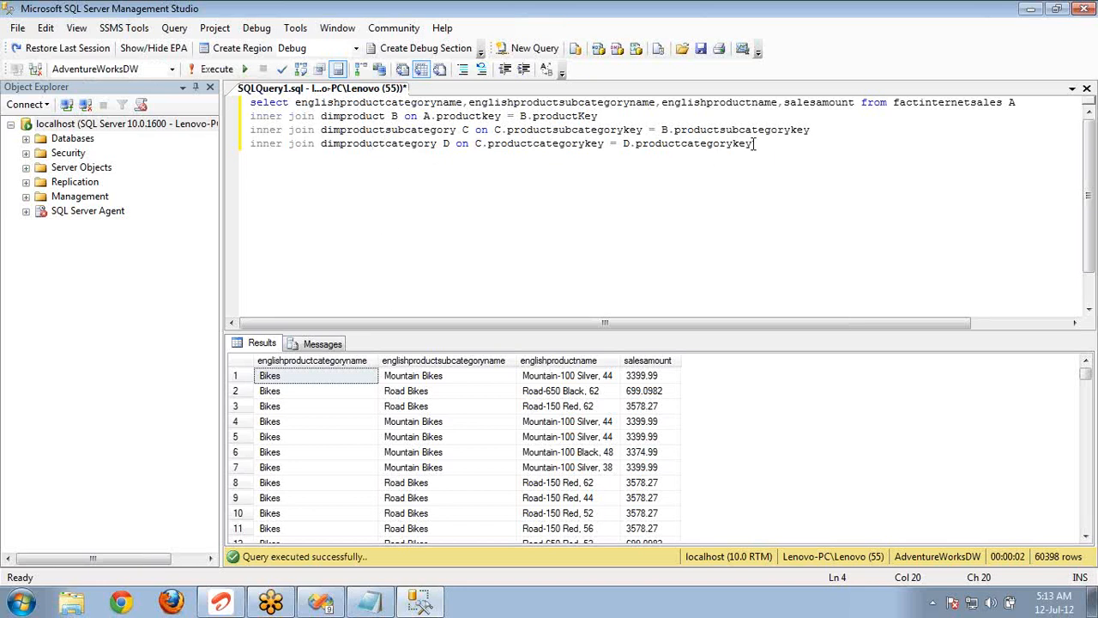
# Add a Group By clause at the query's end with englishproductcategoryname, englishproductsubcategoryname and englishproductname, copied from the select list.
pyautogui.press('Return')
pyautogui.write('Group By')
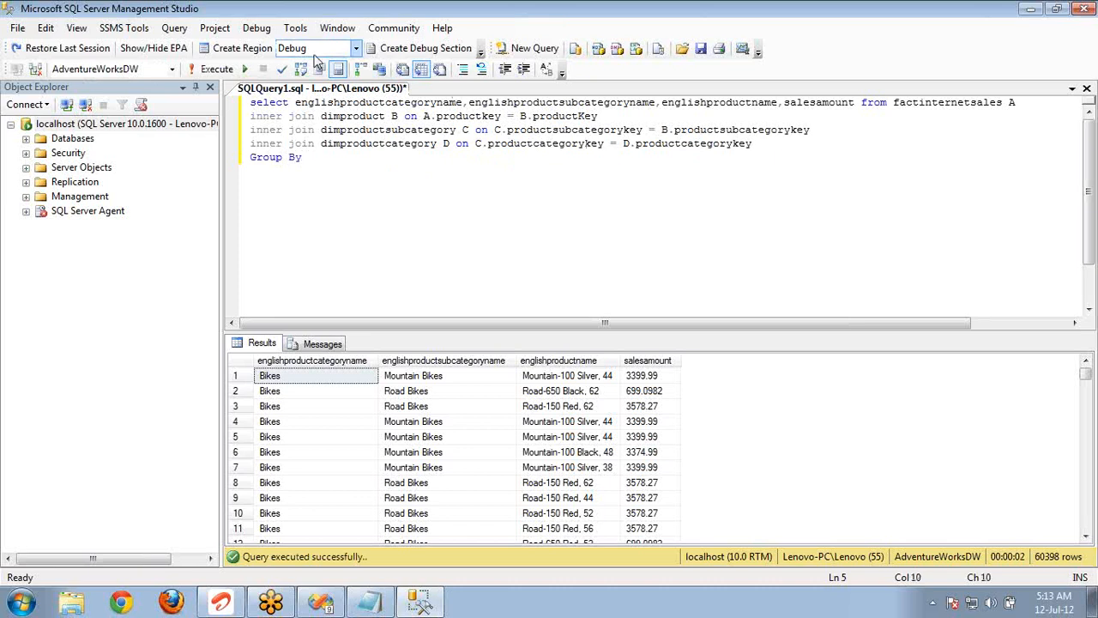
pyautogui.click(292, 107)
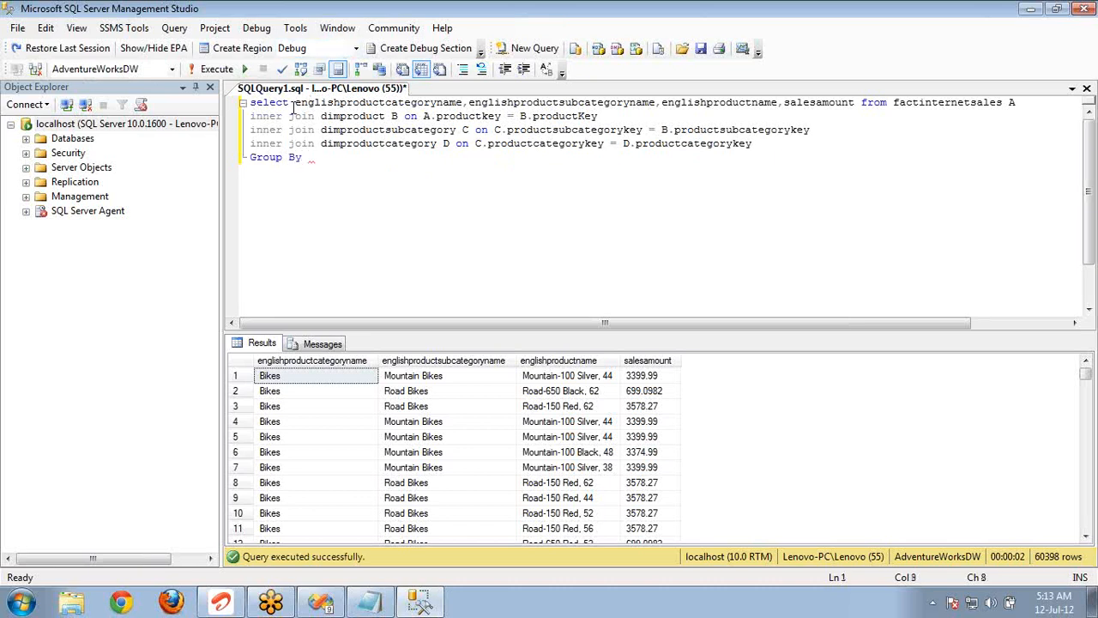
pyautogui.keyDown('shift'); pyautogui.click(778, 103); pyautogui.keyUp('shift')
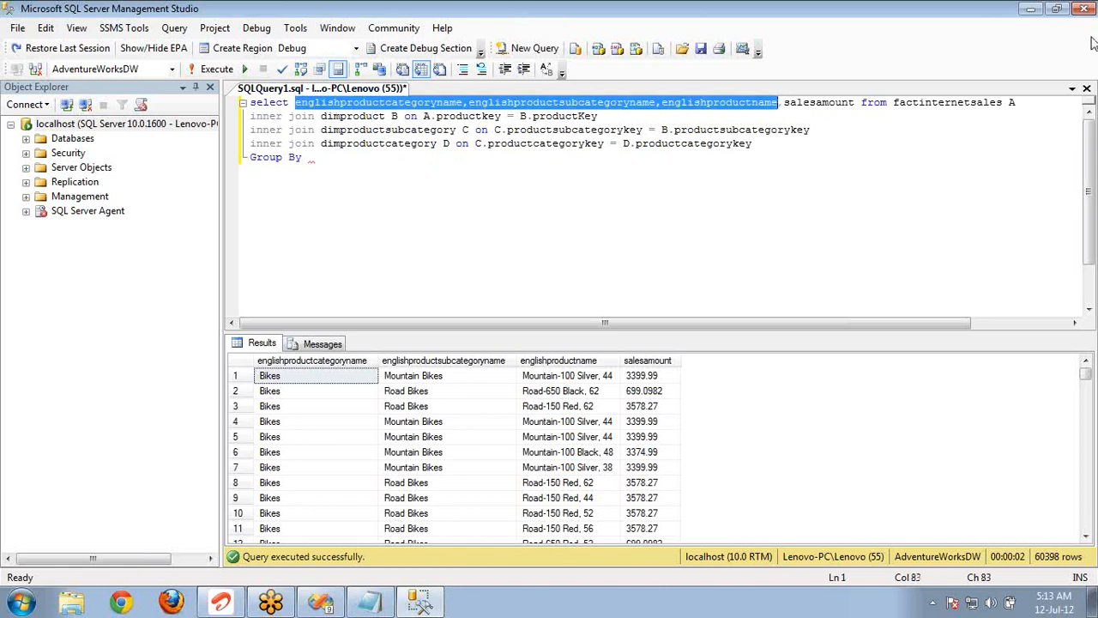
pyautogui.click(840, 141)
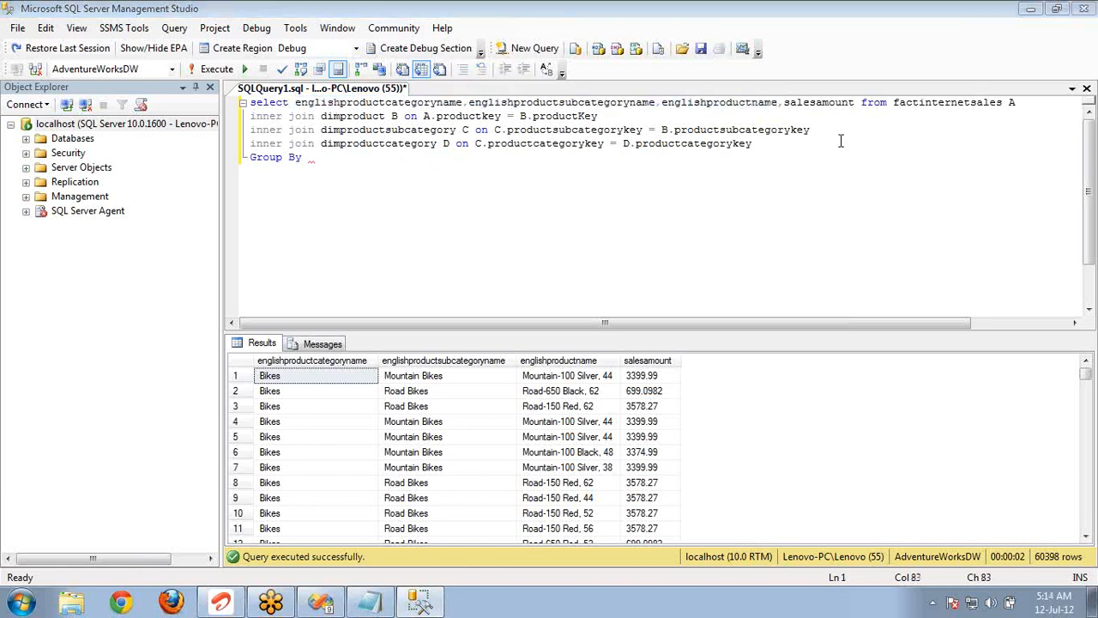
pyautogui.click(778, 103)
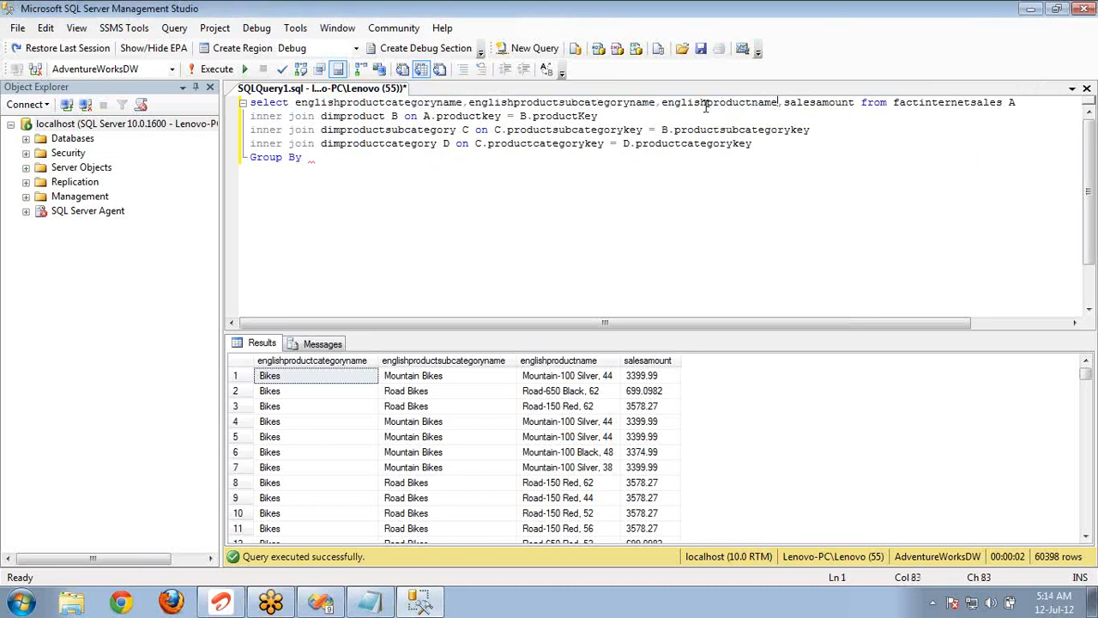
pyautogui.keyDown('shift'); pyautogui.click(294, 103); pyautogui.keyUp('shift')
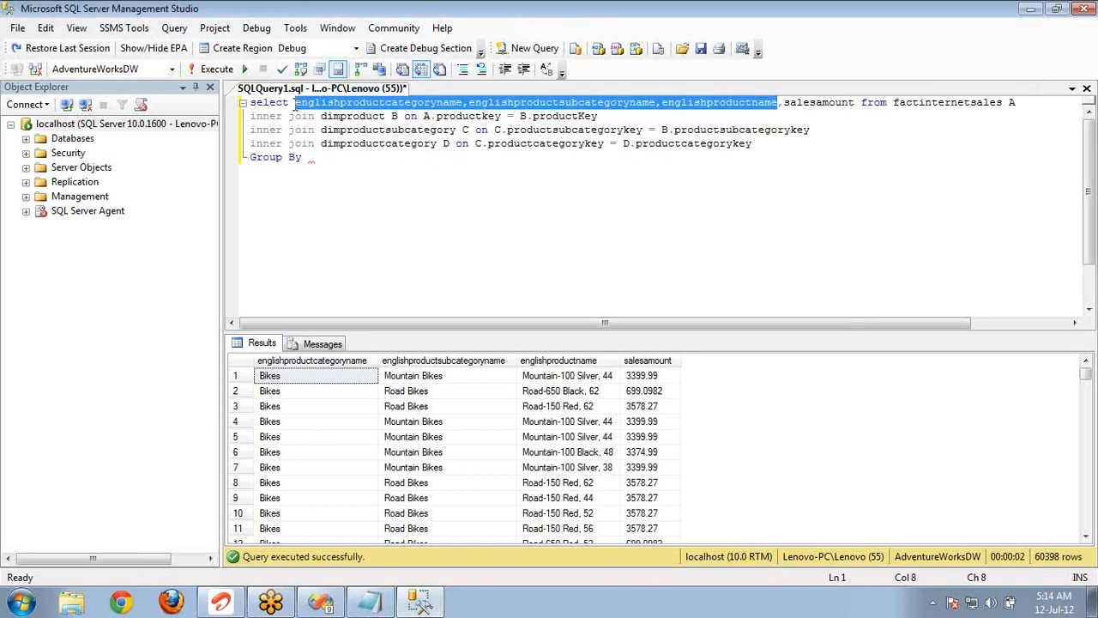
pyautogui.hotkey('ctrl', 'c')
pyautogui.hotkey('ctrl', 'End')
pyautogui.hotkey('ctrl', 'v')
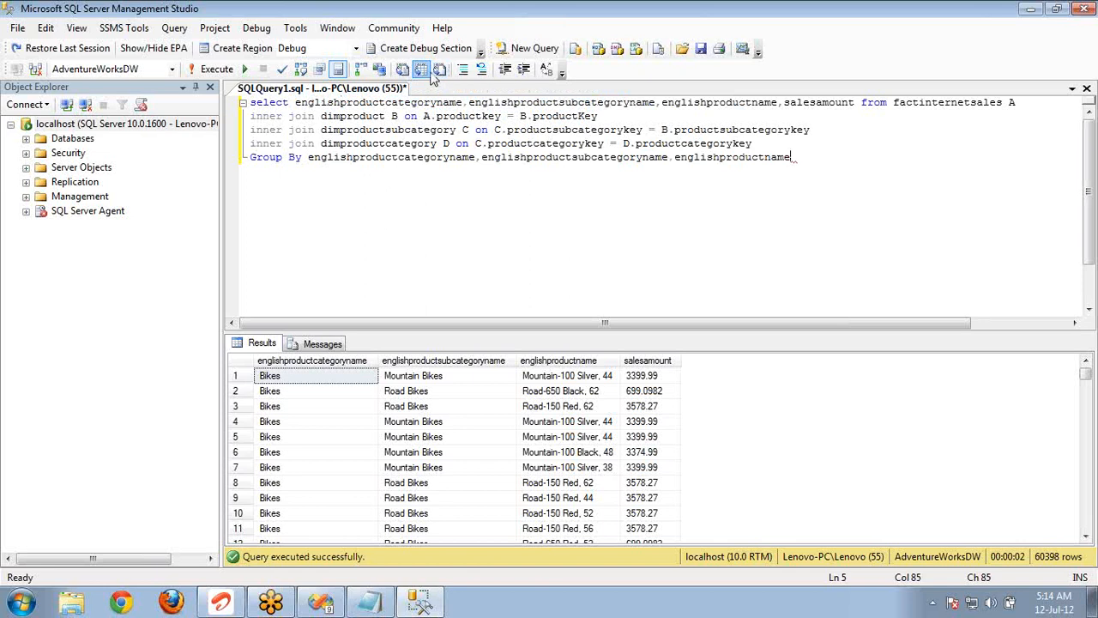
# Wrap salesamount in sum() in the select list and execute the grouped query.
pyautogui.click(784, 103)
pyautogui.write('sum(')
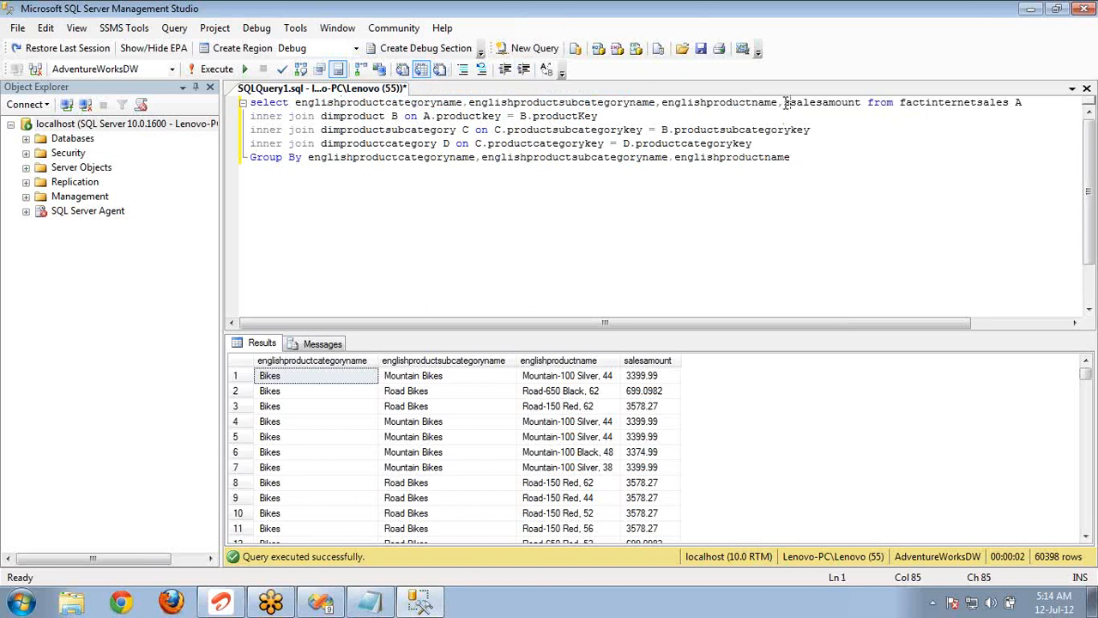
pyautogui.hotkey('ctrl', 'Right')
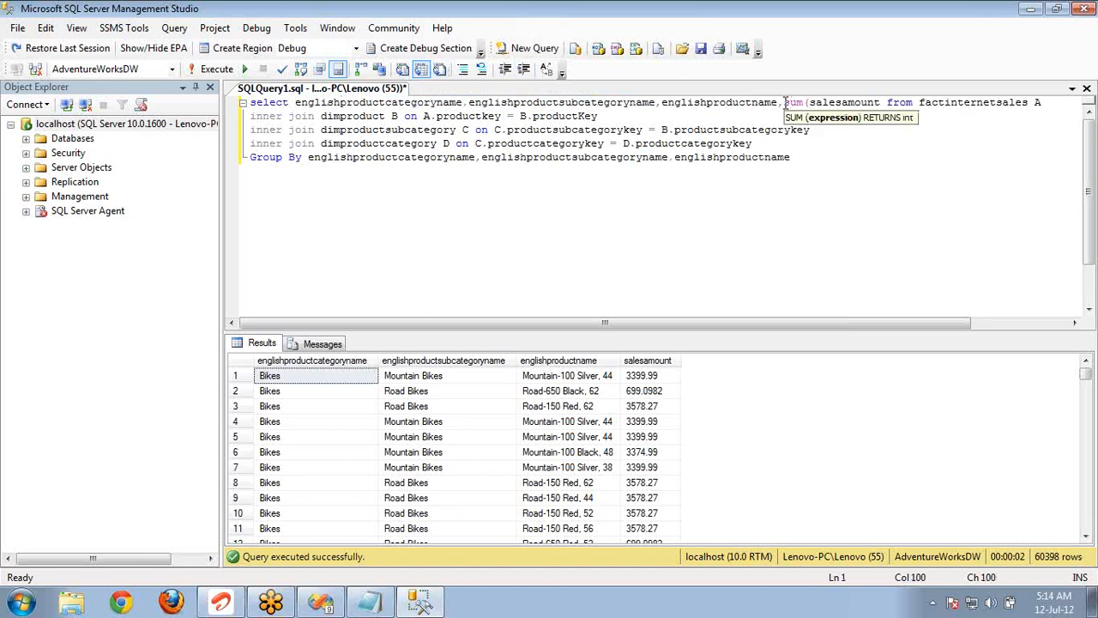
pyautogui.click(847, 103)
pyautogui.hotkey('ctrl', 'Right')
pyautogui.write(')')
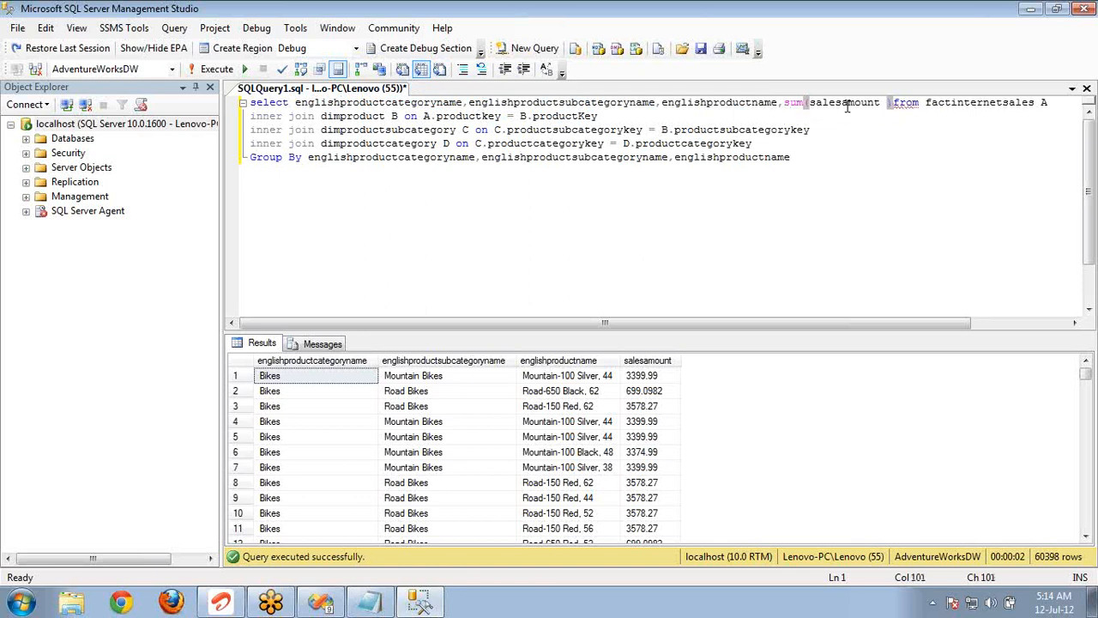
pyautogui.press('F5')
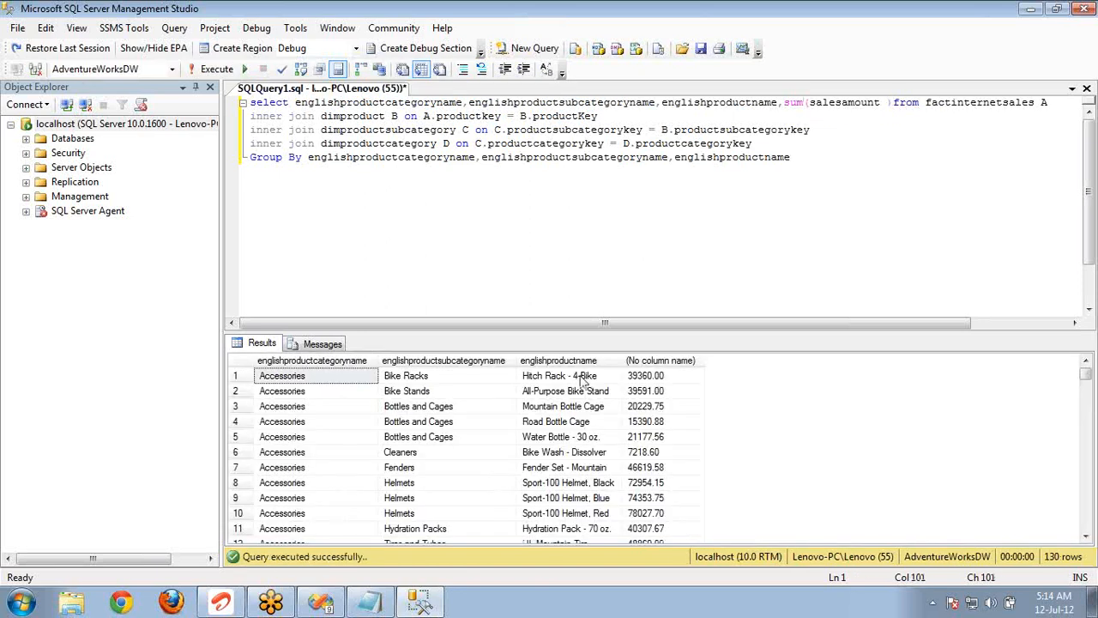
# Examine the category, subcategory and product name values in the first rows of the grouped results.
pyautogui.click(306, 381)
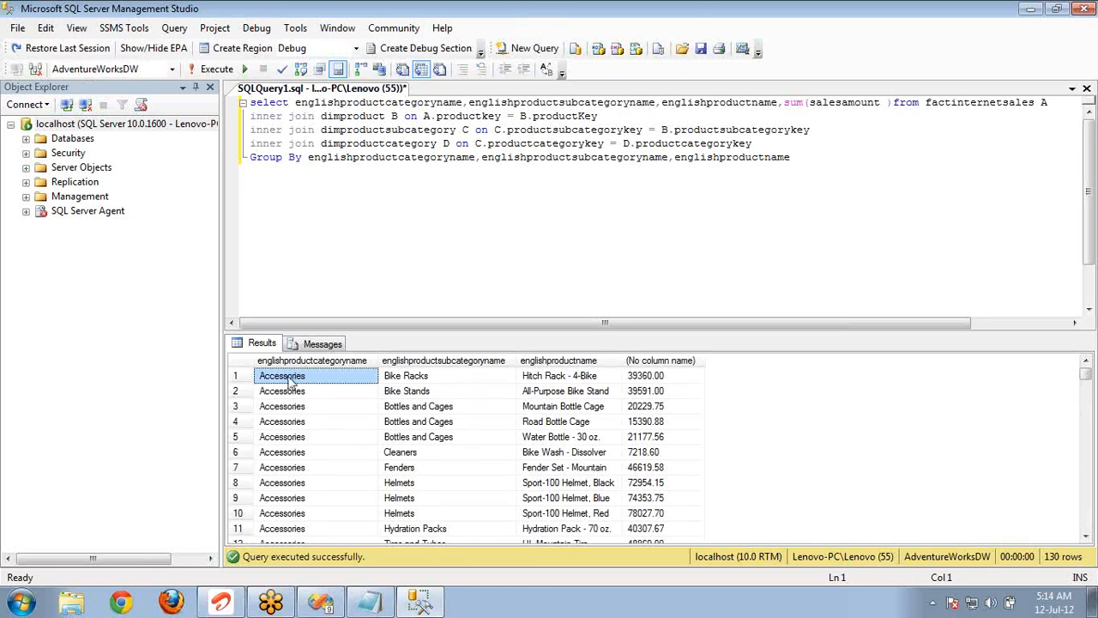
pyautogui.click(470, 394)
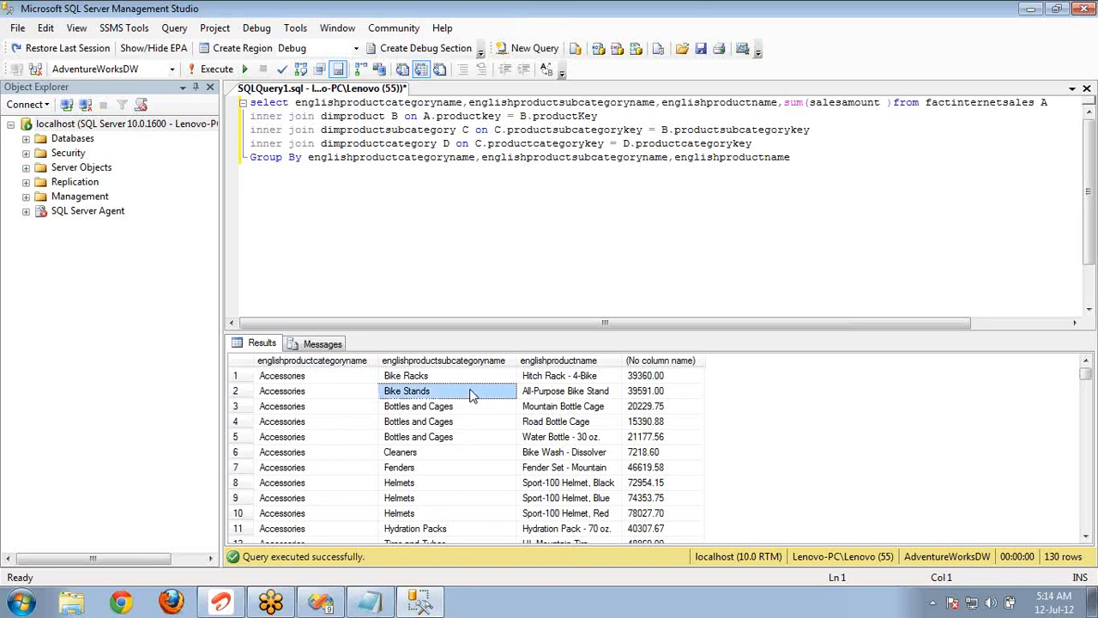
pyautogui.click(608, 380)
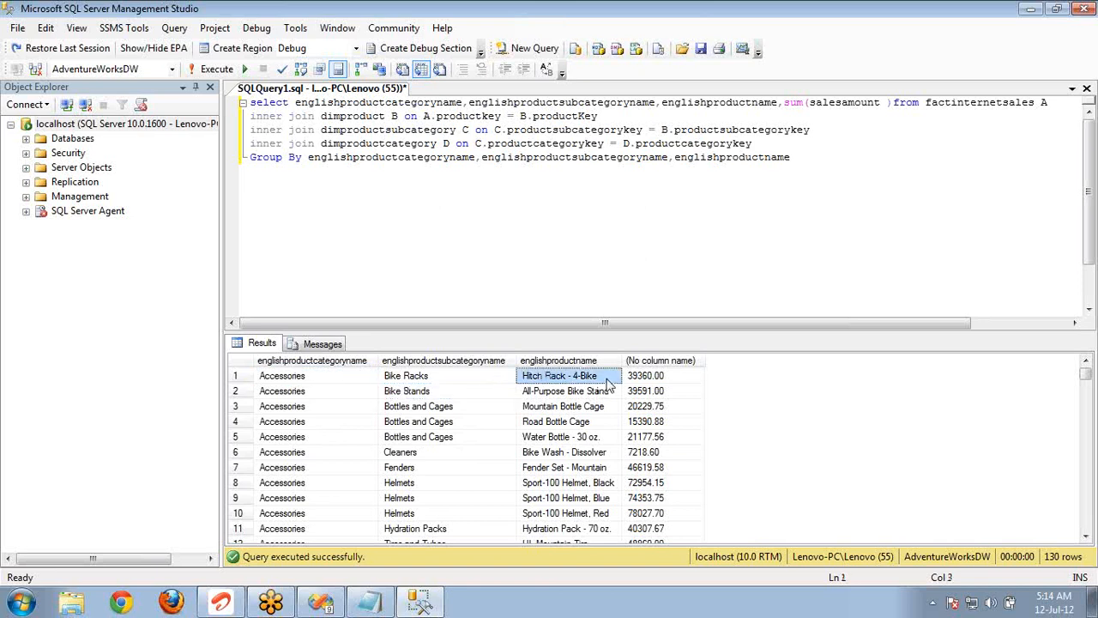
pyautogui.click(475, 396)
pyautogui.click(537, 391)
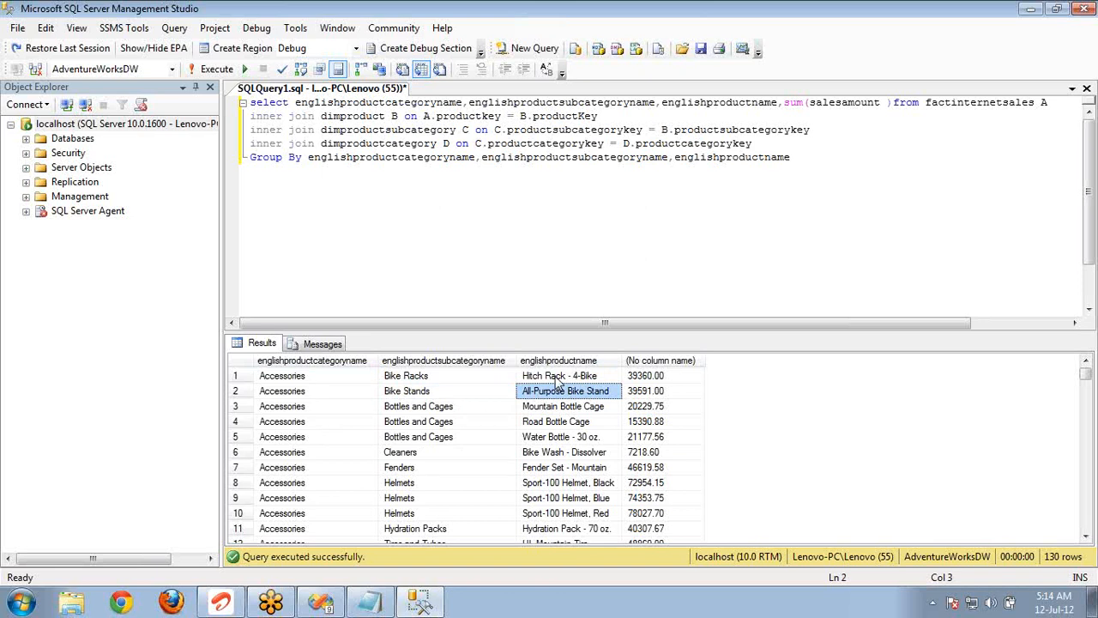
# Remove englishproductcategoryname and its comma from the Group By clause.
pyautogui.doubleClick(426, 157)
pyautogui.press('Delete')
pyautogui.press('Delete')
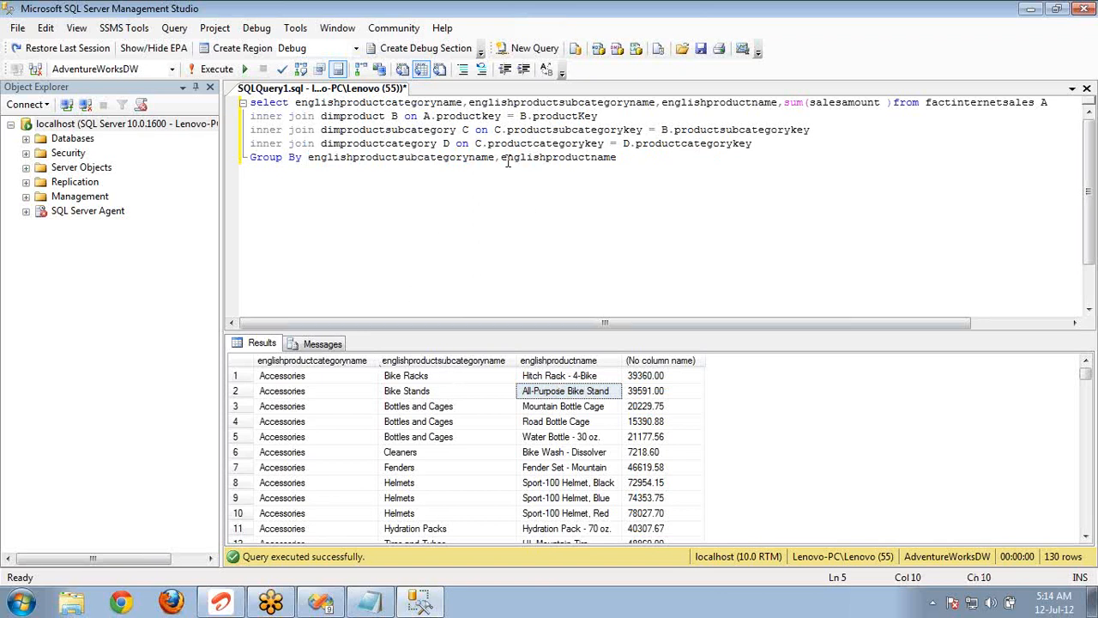
# Compare the remaining Group By columns with englishproductcategoryname in the select list and the product names in the results.
pyautogui.moveTo(512, 162)
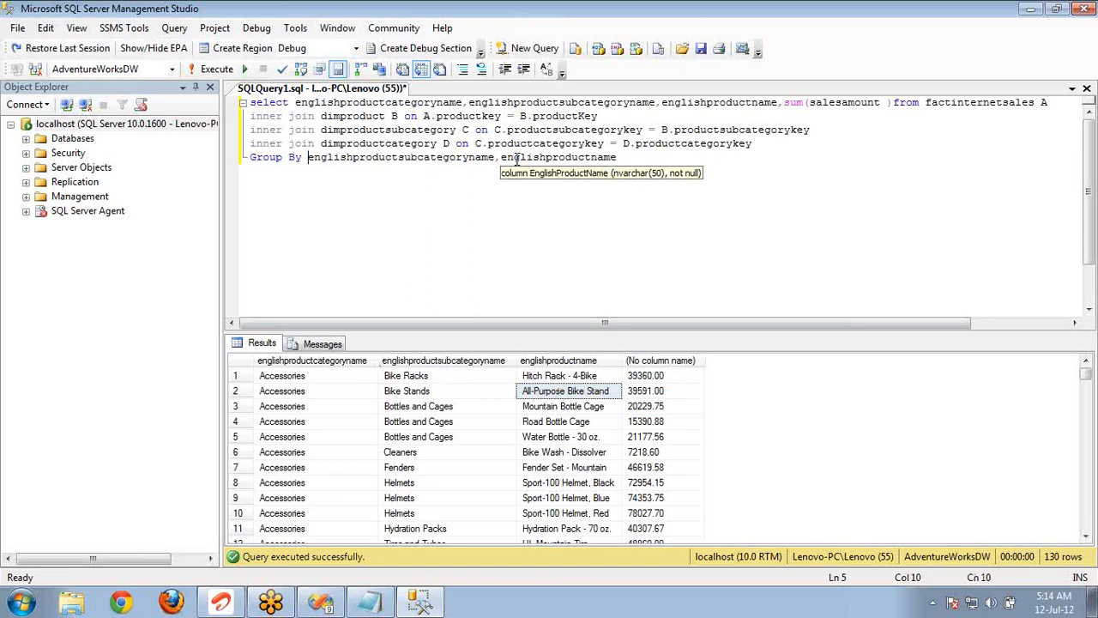
pyautogui.doubleClick(517, 159)
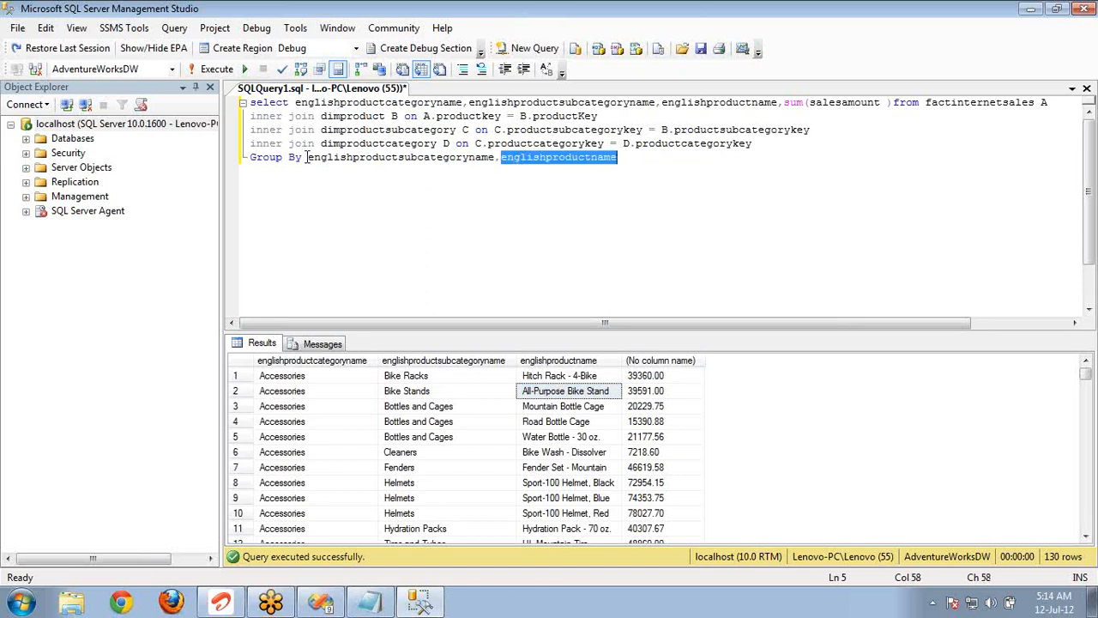
pyautogui.doubleClick(390, 103)
pyautogui.moveTo(562, 378); pyautogui.dragTo(569, 546)
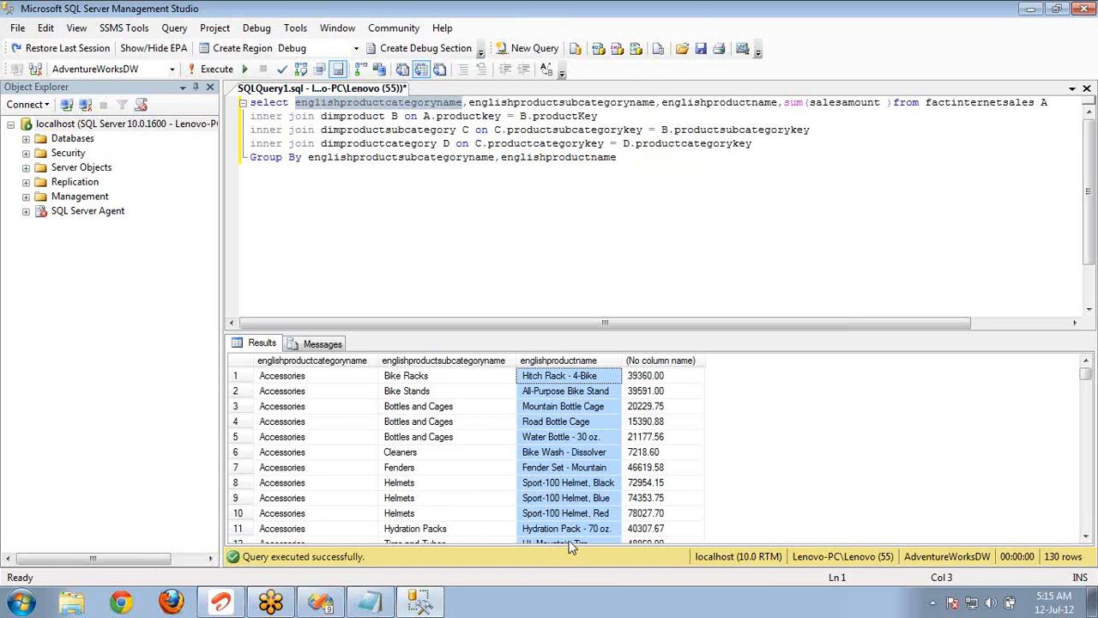
# Switch to Visual Studio and compare the matrix's category, subcategory and product name cells with their row groups.
pyautogui.hotkey('alt', 'Tab')
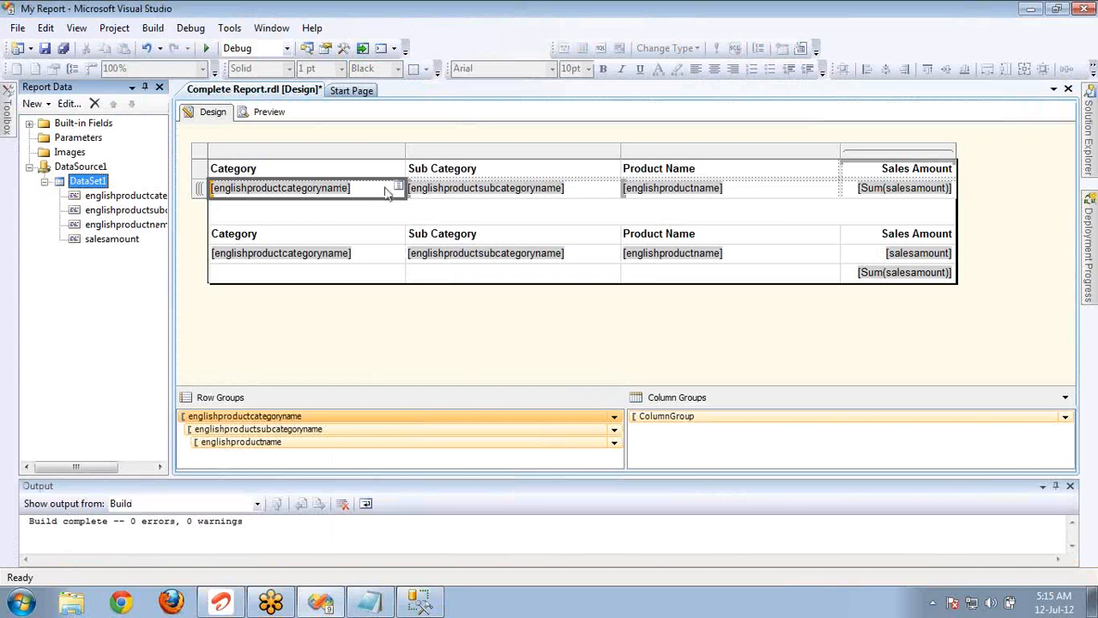
pyautogui.click(691, 194)
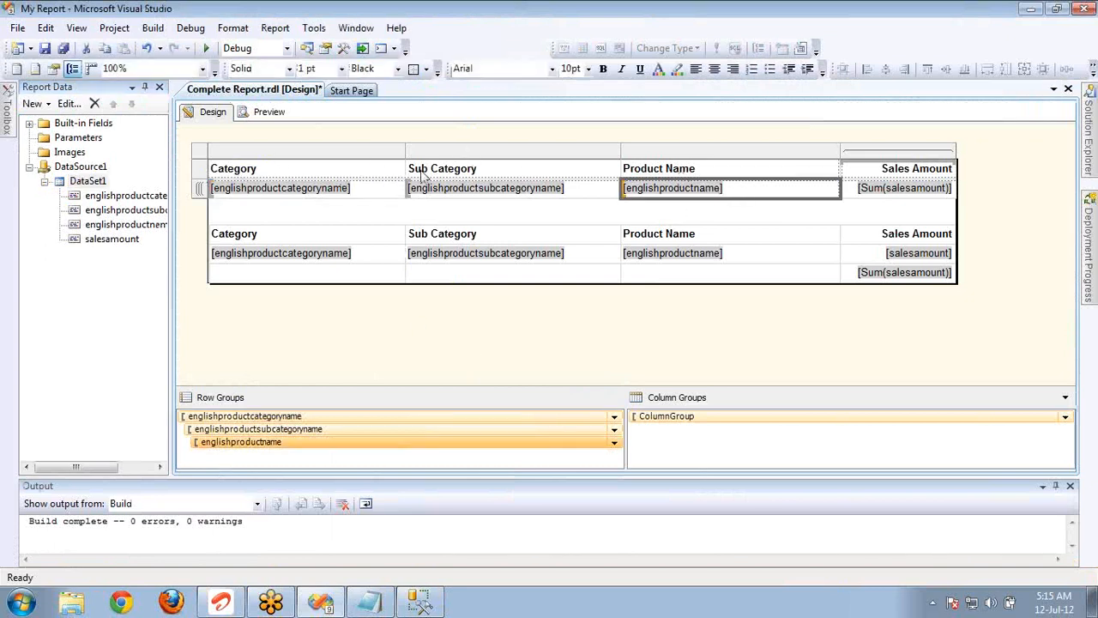
pyautogui.click(358, 190)
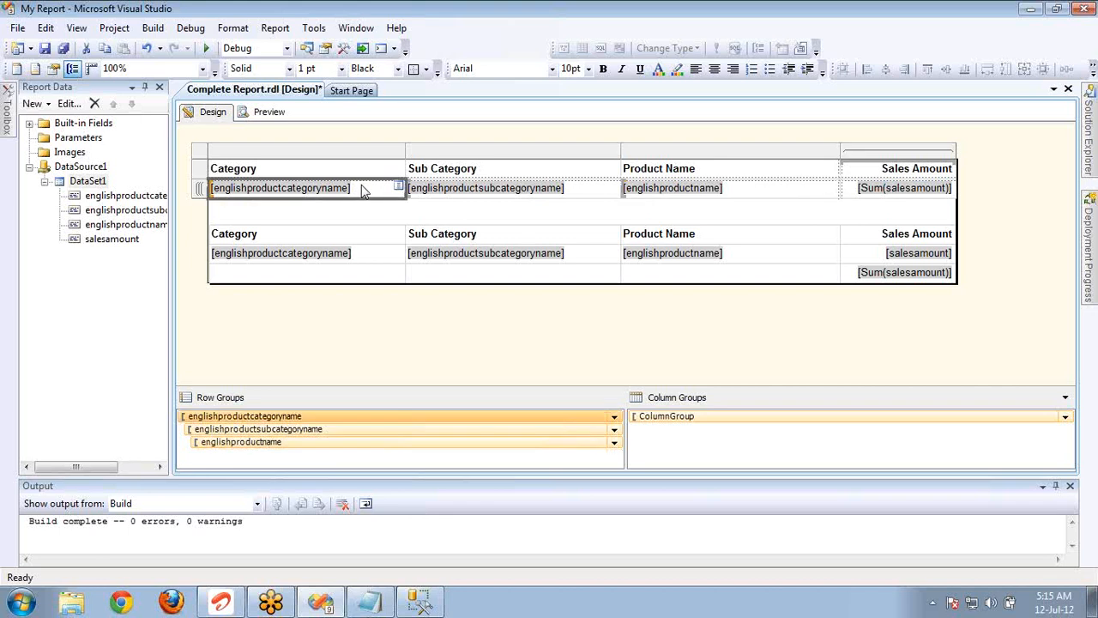
pyautogui.click(573, 190)
pyautogui.click(733, 198)
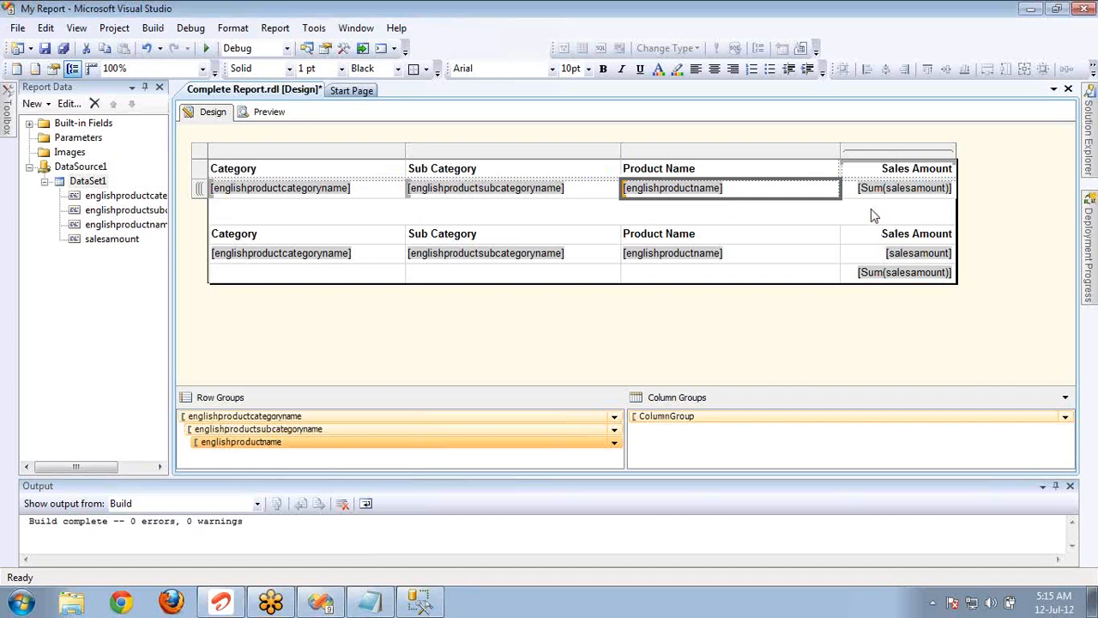
# Set the annotation pen to black and sketch a large parent circle with three downward branches over the report design.
pyautogui.rightClick(890, 350)
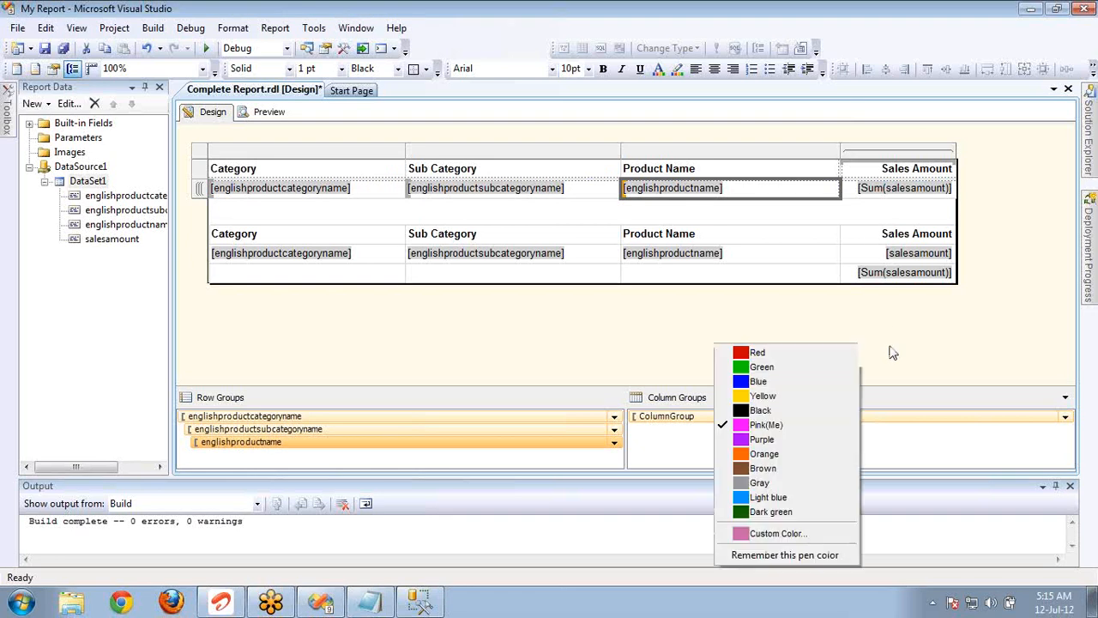
pyautogui.click(761, 410)
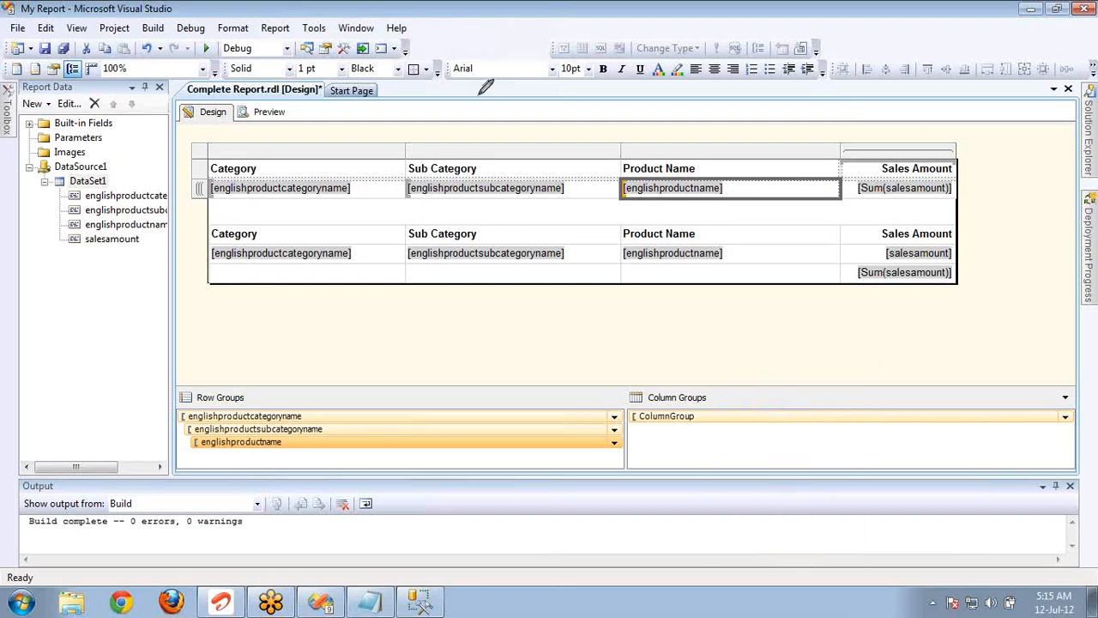
pyautogui.moveTo(477, 96)
pyautogui.mouseDown()
pyautogui.moveTo(558, 189)
pyautogui.moveTo(490, 99)
pyautogui.mouseUp()
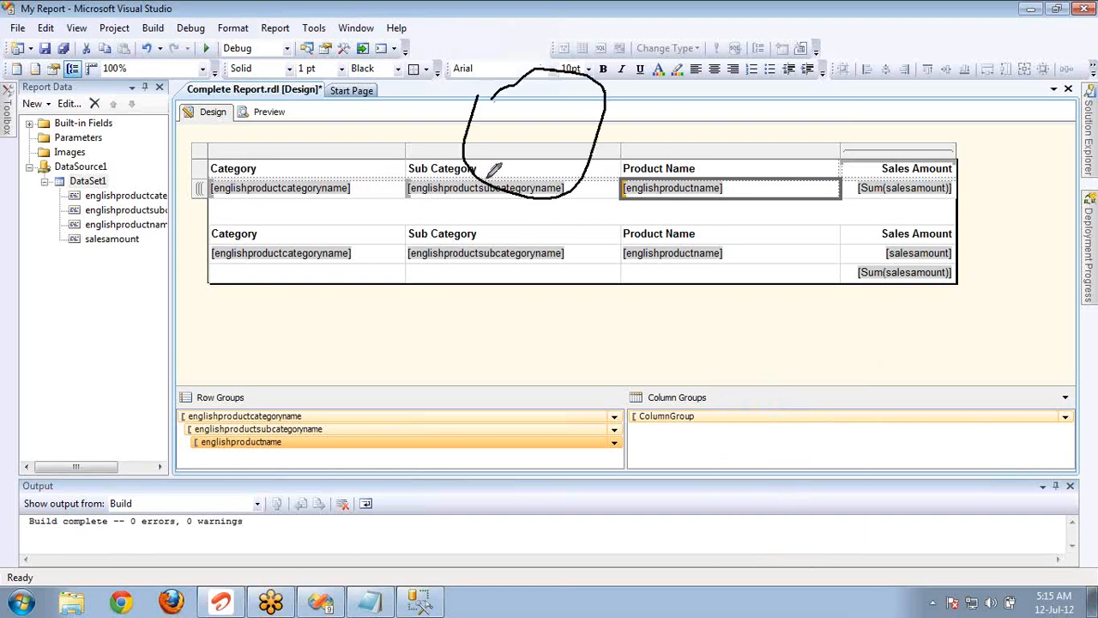
pyautogui.moveTo(485, 181); pyautogui.dragTo(396, 290)
pyautogui.moveTo(502, 199); pyautogui.dragTo(573, 313)
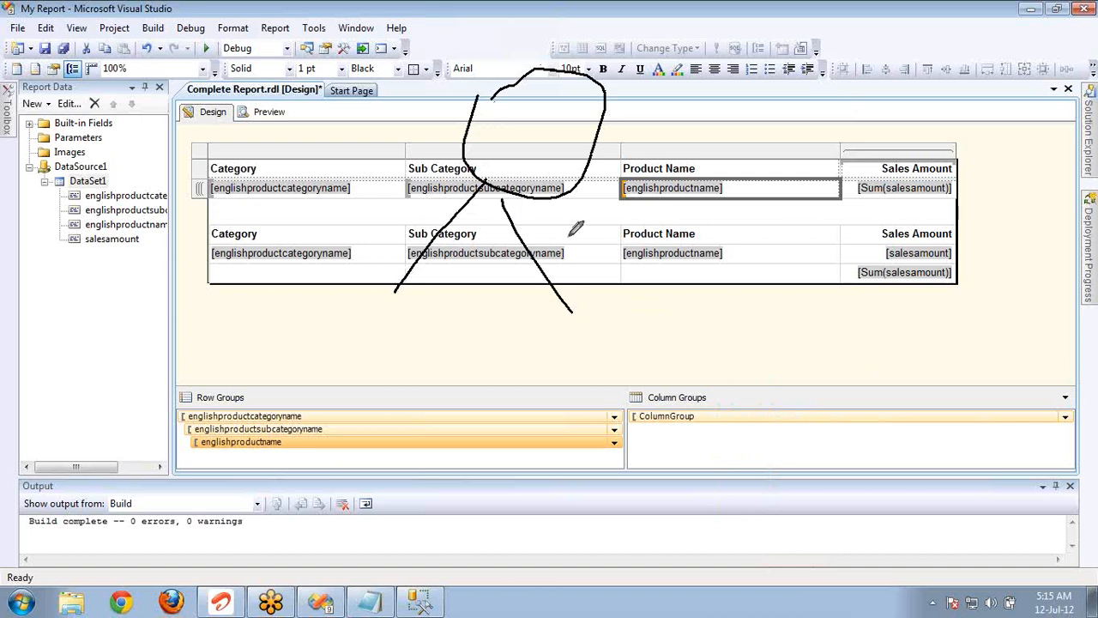
pyautogui.moveTo(553, 201); pyautogui.dragTo(677, 335)
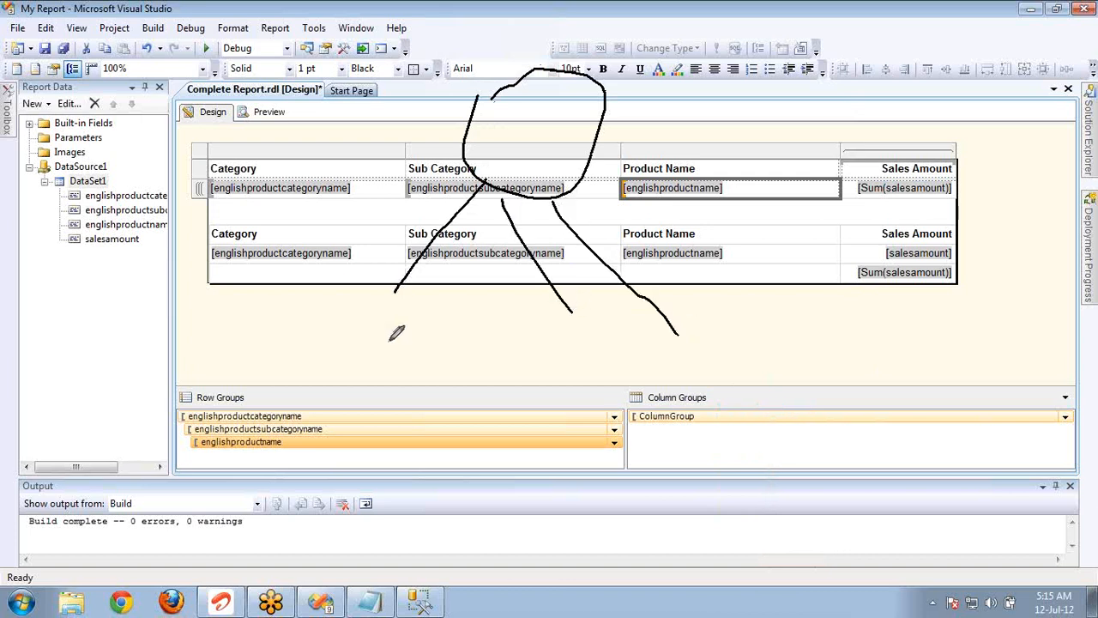
# Sketch a smaller child circle at the end of the parent's first branch, with sub-branches extending from its lower edge.
pyautogui.moveTo(385, 322)
pyautogui.mouseDown()
pyautogui.moveTo(339, 287)
pyautogui.moveTo(381, 302)
pyautogui.moveTo(352, 303)
pyautogui.mouseUp()
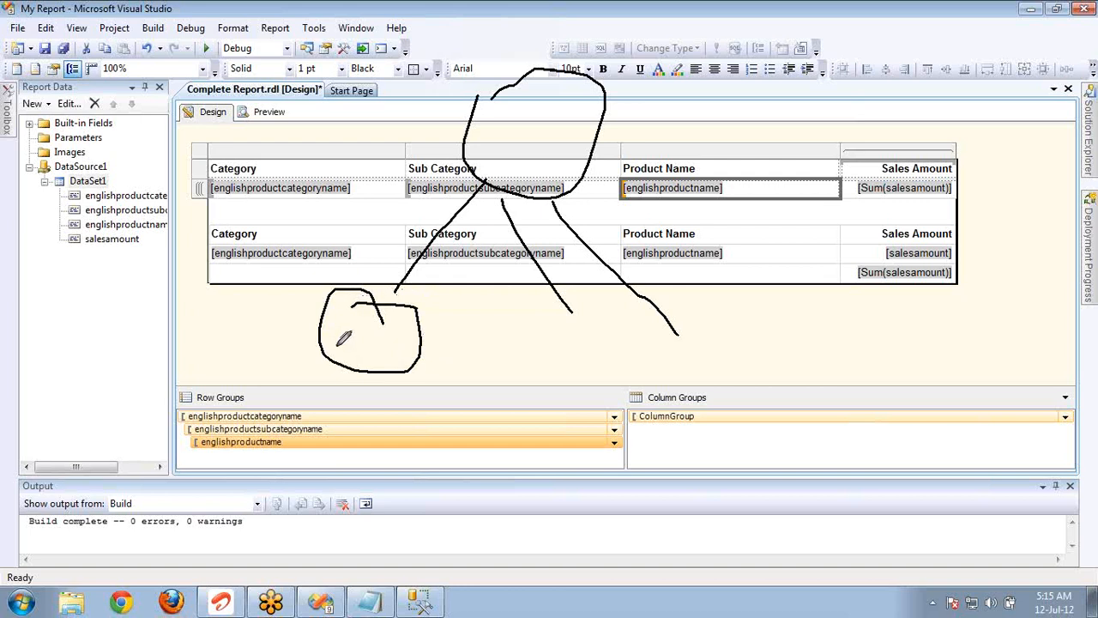
pyautogui.moveTo(329, 362)
pyautogui.mouseDown()
pyautogui.moveTo(269, 363)
pyautogui.moveTo(327, 429)
pyautogui.mouseUp()
pyautogui.moveTo(331, 367); pyautogui.dragTo(395, 453)
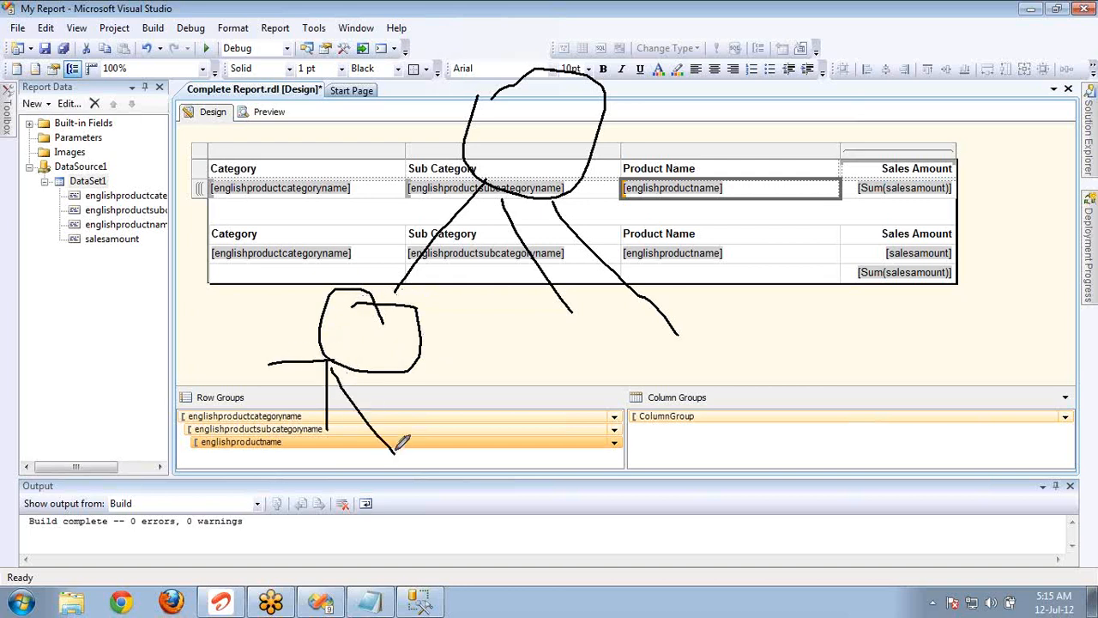
# Draw an arrow pointing out of the parent circle and strike through the englishproductcategoryname row group with the pen.
pyautogui.moveTo(516, 146); pyautogui.dragTo(742, 98)
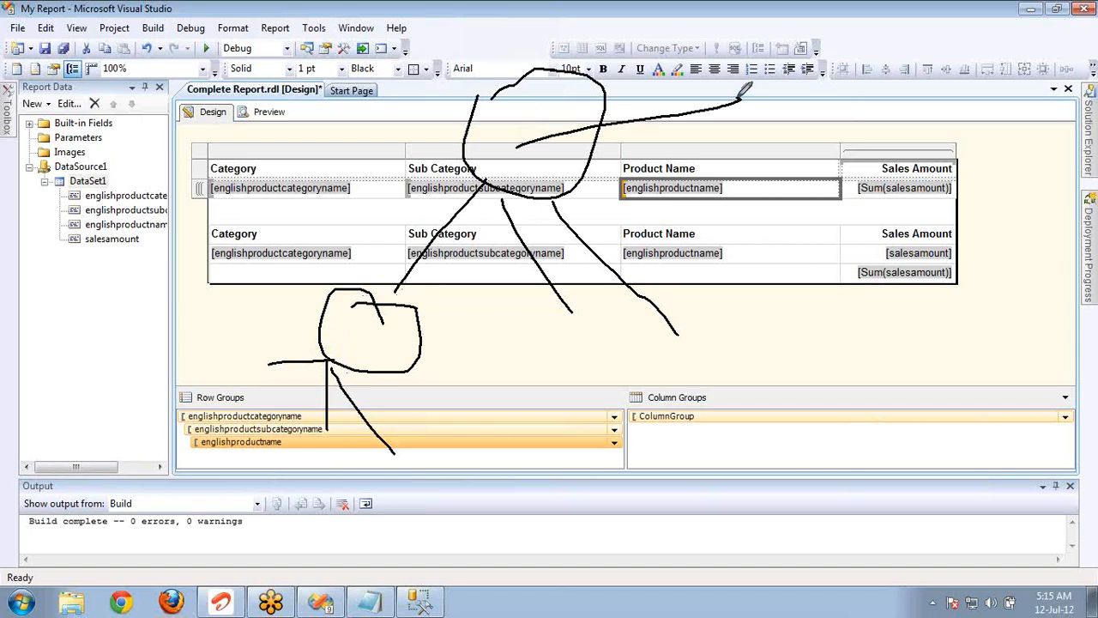
pyautogui.moveTo(674, 86)
pyautogui.mouseDown()
pyautogui.moveTo(753, 87)
pyautogui.moveTo(731, 144)
pyautogui.mouseUp()
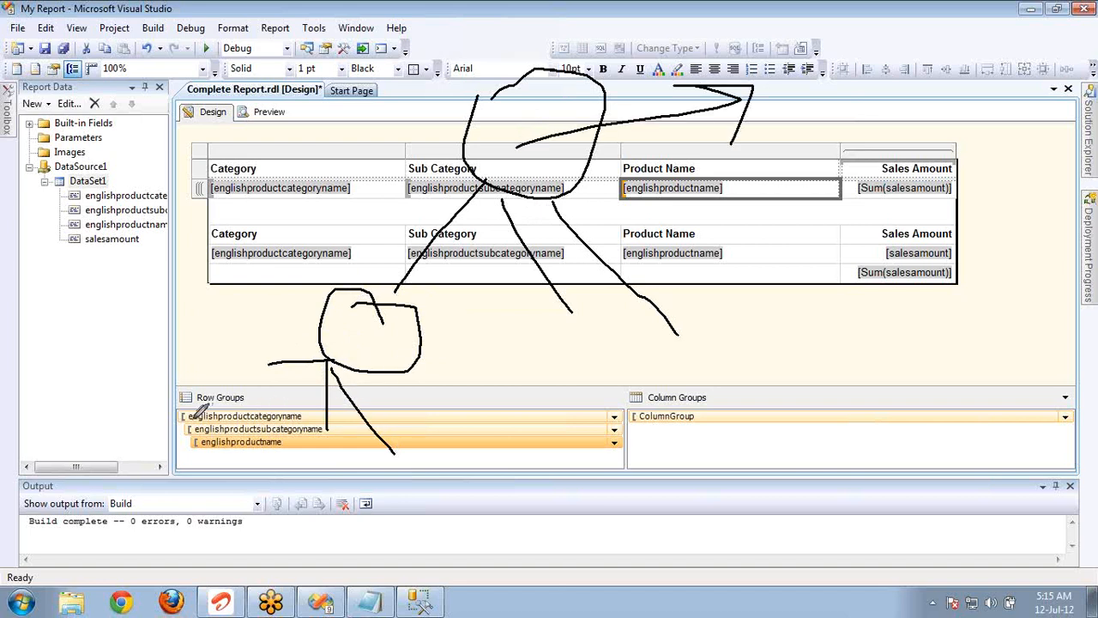
pyautogui.moveTo(192, 419); pyautogui.dragTo(292, 410)
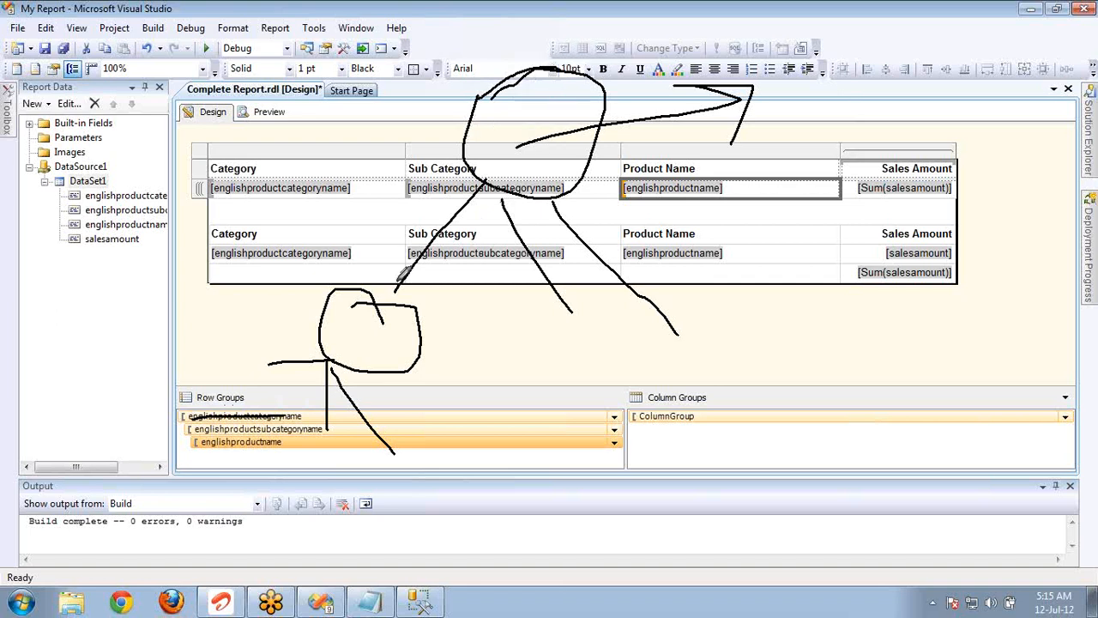
# Mark small nodes at the ends of the child's three branches and draw outward arrows from the parent circle and the first node.
pyautogui.moveTo(276, 361); pyautogui.dragTo(268, 365)
pyautogui.moveTo(327, 417); pyautogui.dragTo(326, 404)
pyautogui.moveTo(381, 452); pyautogui.dragTo(394, 452)
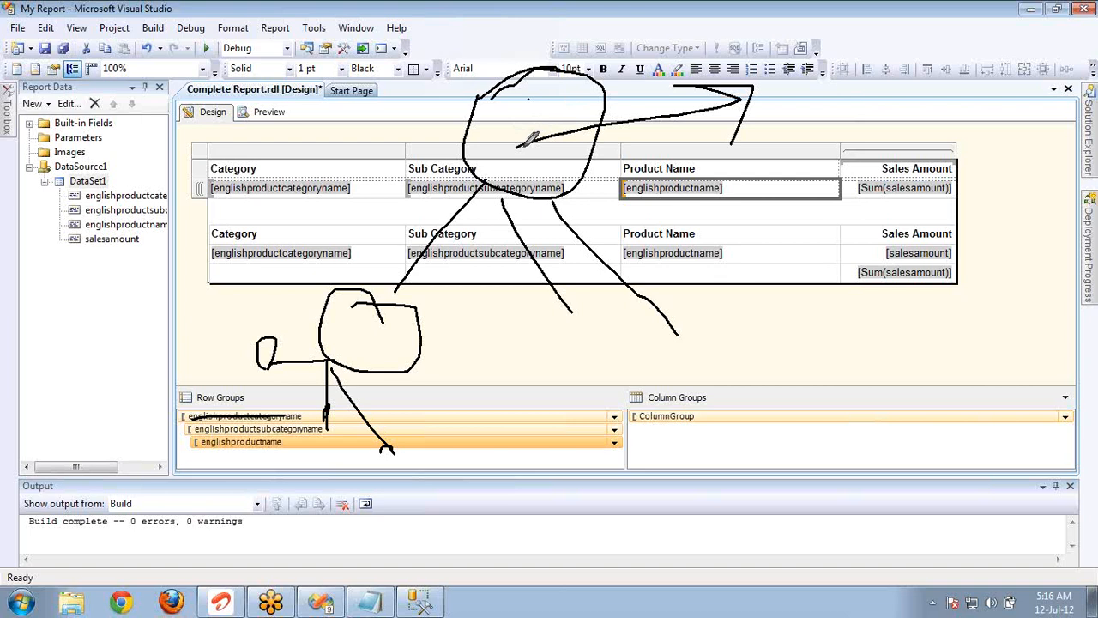
pyautogui.moveTo(519, 146)
pyautogui.mouseDown()
pyautogui.moveTo(772, 78)
pyautogui.moveTo(785, 90)
pyautogui.moveTo(762, 132)
pyautogui.mouseUp()
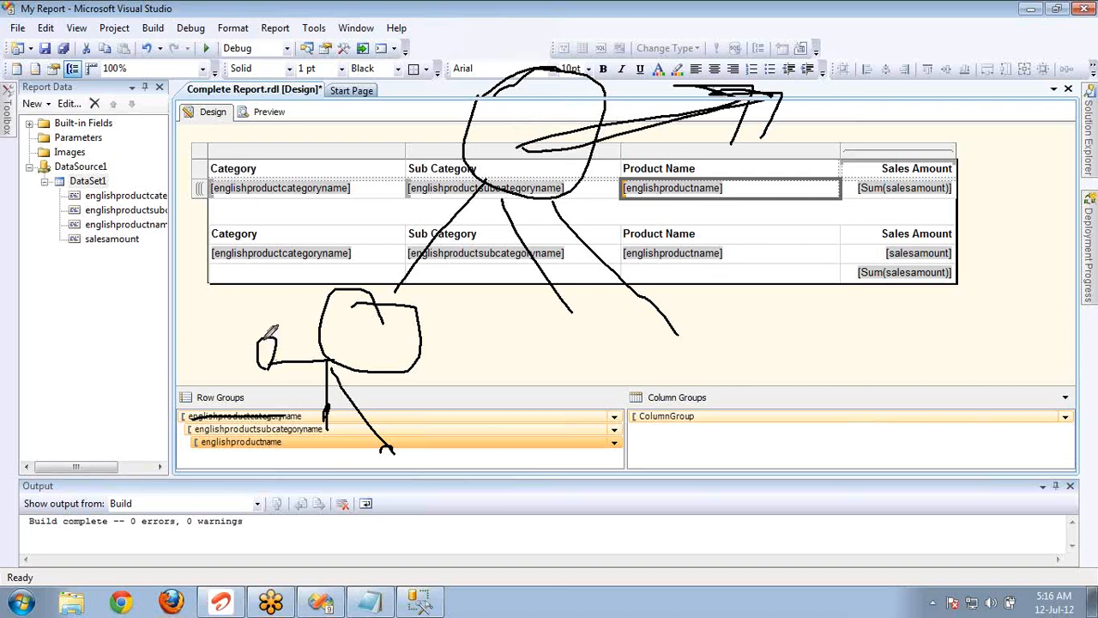
pyautogui.moveTo(262, 339)
pyautogui.mouseDown()
pyautogui.moveTo(192, 315)
pyautogui.moveTo(202, 333)
pyautogui.moveTo(215, 299)
pyautogui.mouseUp()
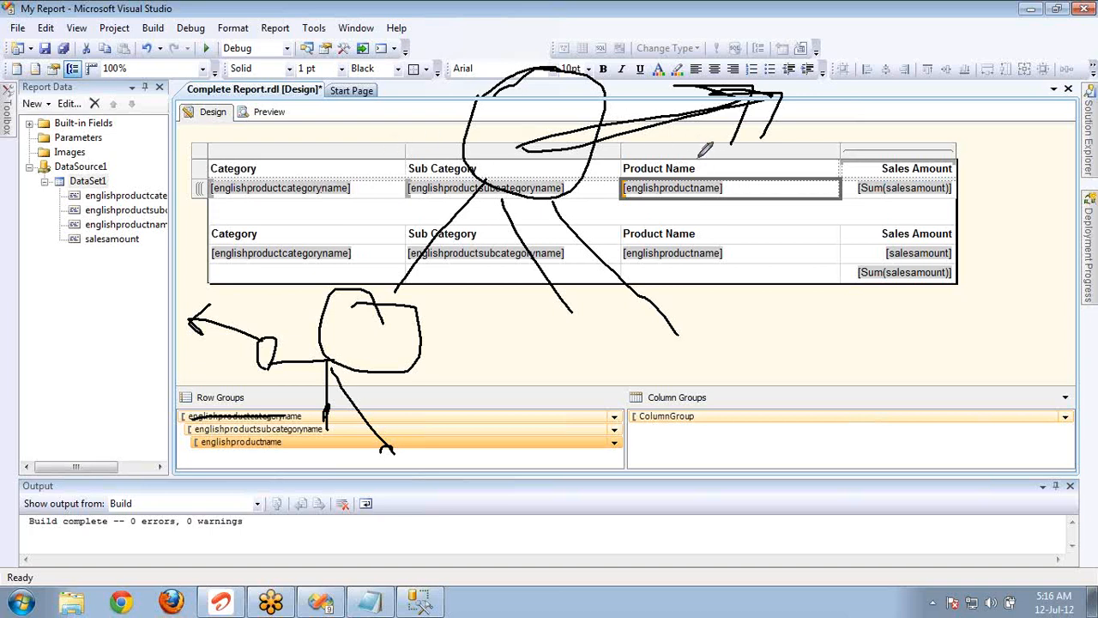
# Draw curved arrows from Product Name back to Category and from Category to Product Name, and clear all annotations.
pyautogui.moveTo(705, 163); pyautogui.dragTo(382, 142)
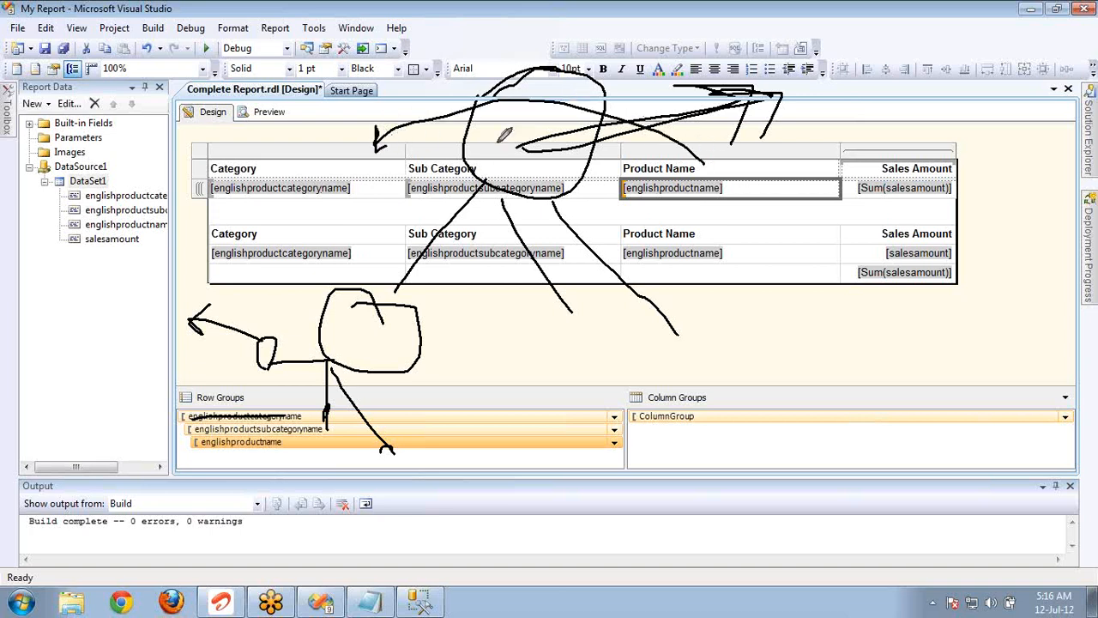
pyautogui.moveTo(314, 171)
pyautogui.mouseDown()
pyautogui.moveTo(355, 94)
pyautogui.moveTo(657, 48)
pyautogui.moveTo(708, 167)
pyautogui.moveTo(685, 169)
pyautogui.moveTo(704, 129)
pyautogui.mouseUp()
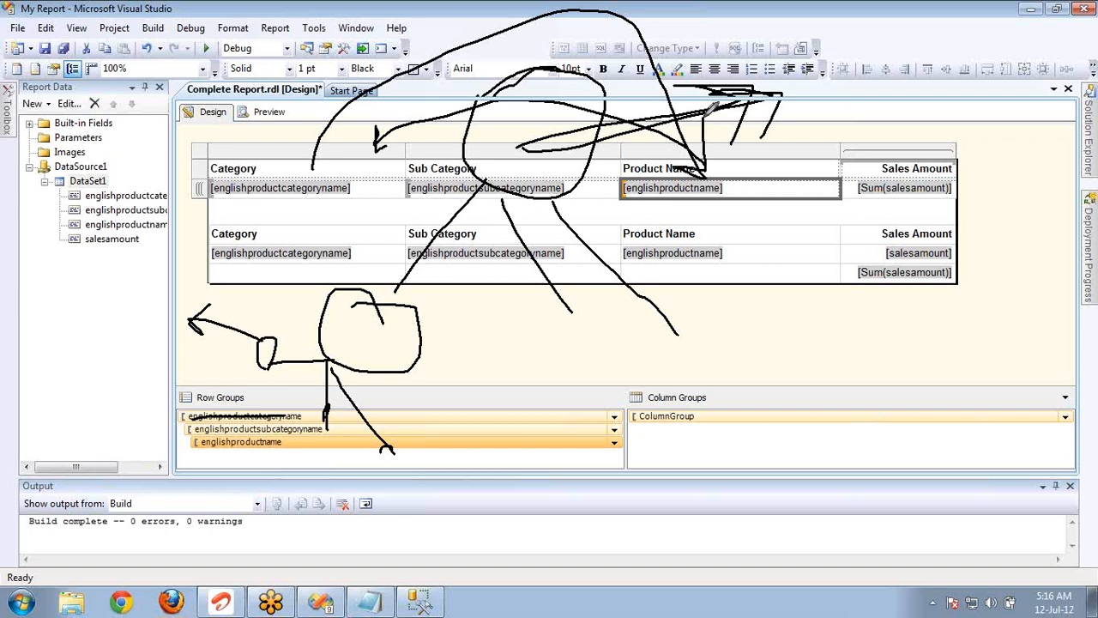
pyautogui.hotkey('alt', 'Tab')
pyautogui.hotkey('alt', 'Tab')
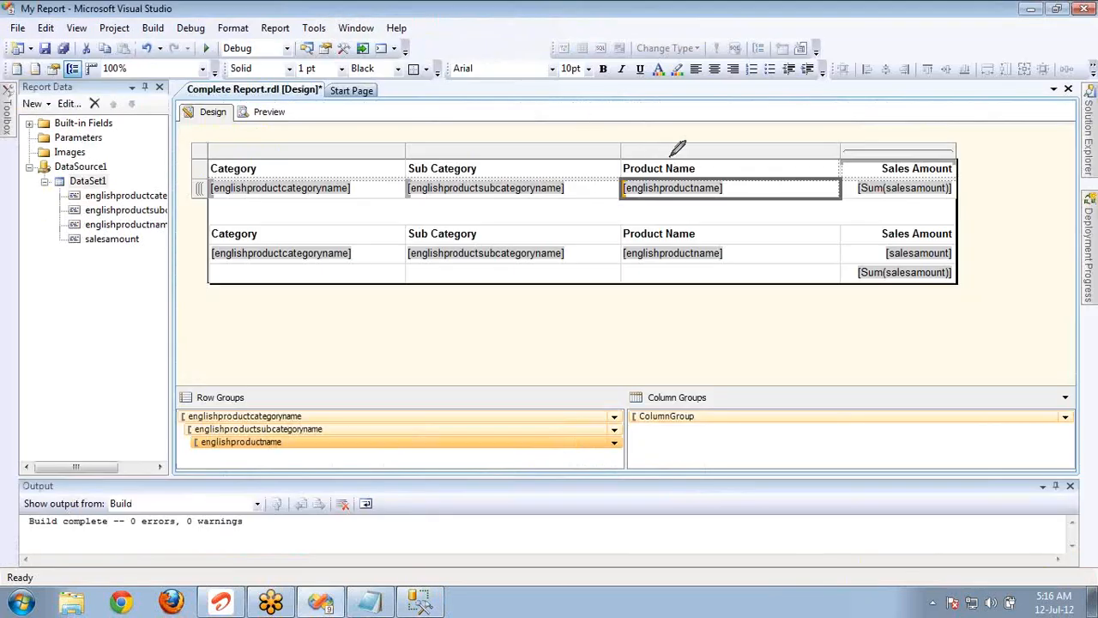
# Sketch an arrow from the Product Name column to Category and one from englishproductcategoryname to englishproductname, and erase the drawing.
pyautogui.moveTo(672, 155)
pyautogui.mouseDown()
pyautogui.moveTo(418, 77)
pyautogui.moveTo(337, 144)
pyautogui.moveTo(351, 146)
pyautogui.mouseUp()
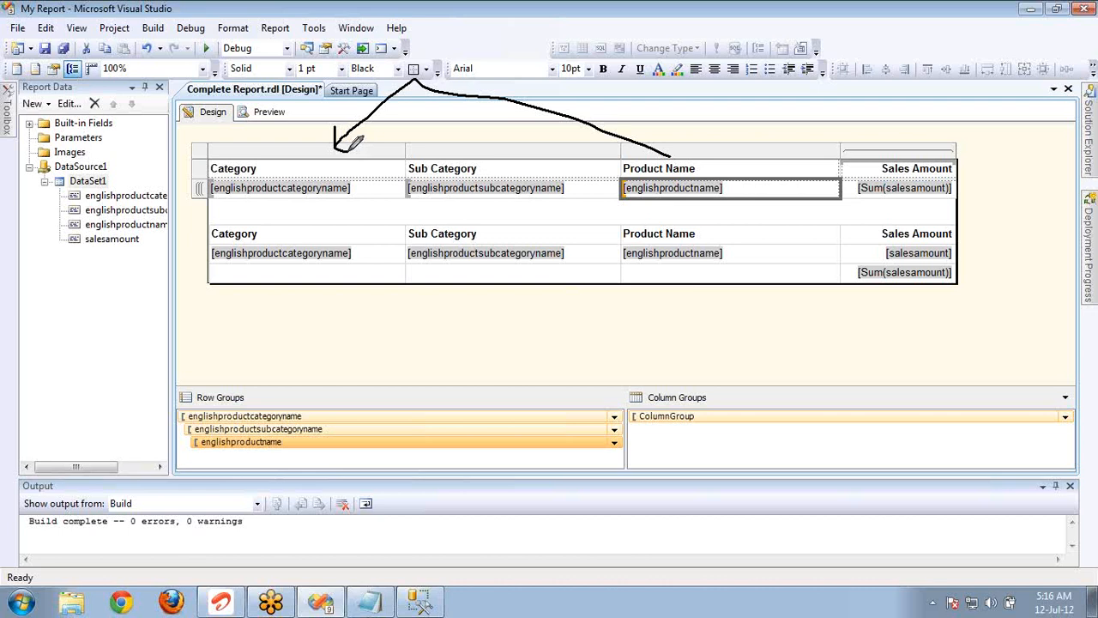
pyautogui.moveTo(349, 194)
pyautogui.mouseDown()
pyautogui.moveTo(468, 234)
pyautogui.moveTo(557, 221)
pyautogui.moveTo(628, 184)
pyautogui.moveTo(633, 199)
pyautogui.mouseUp()
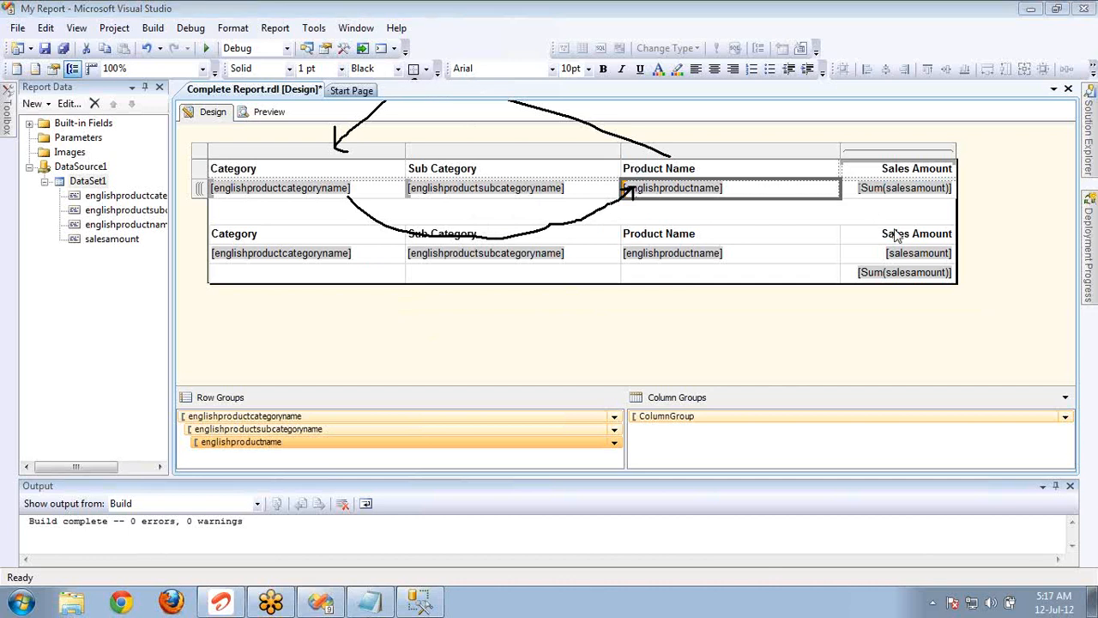
pyautogui.hotkey('alt', 'Tab')
pyautogui.hotkey('alt', 'Tab')
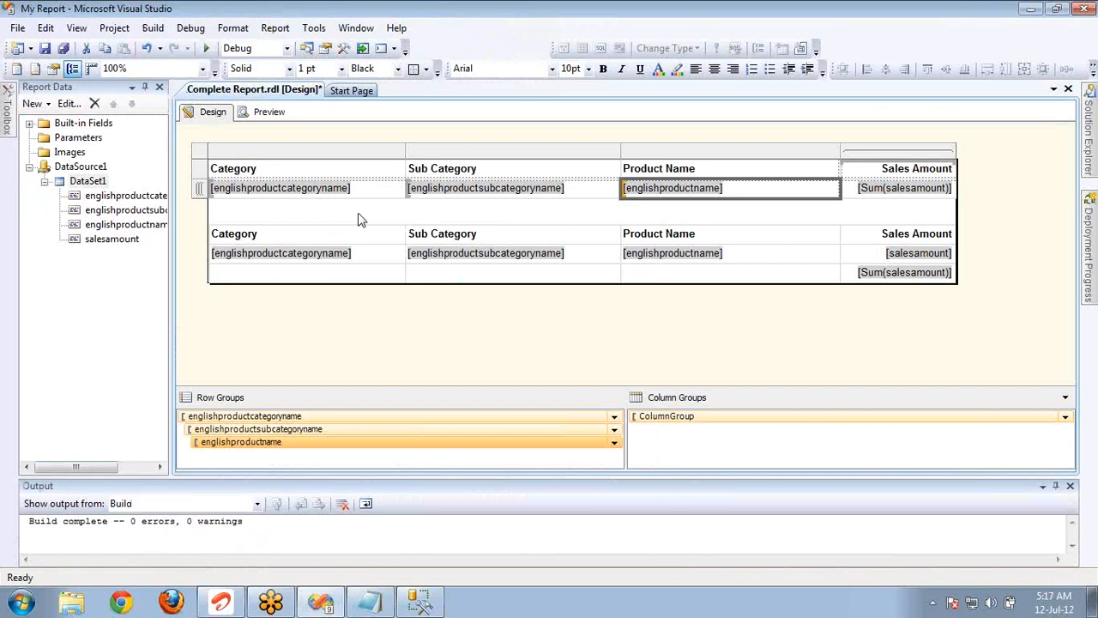
# Check the englishproductcategoryname row group's expression and enable its page breaks between instances, also at the start and end of the group.
pyautogui.doubleClick(362, 416)
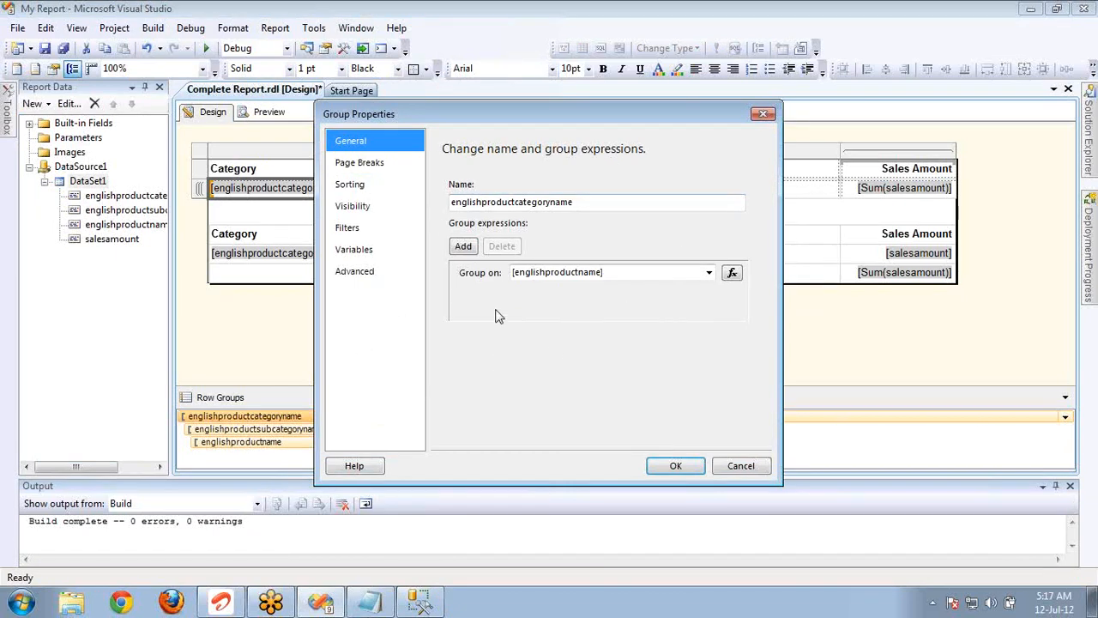
pyautogui.click(732, 274)
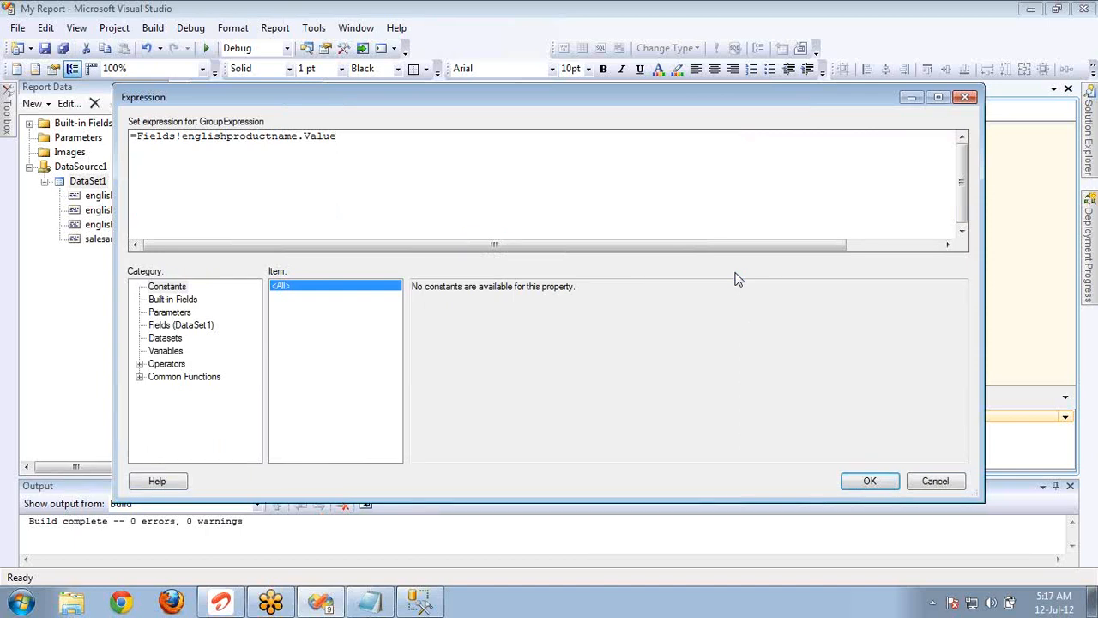
pyautogui.click(936, 481)
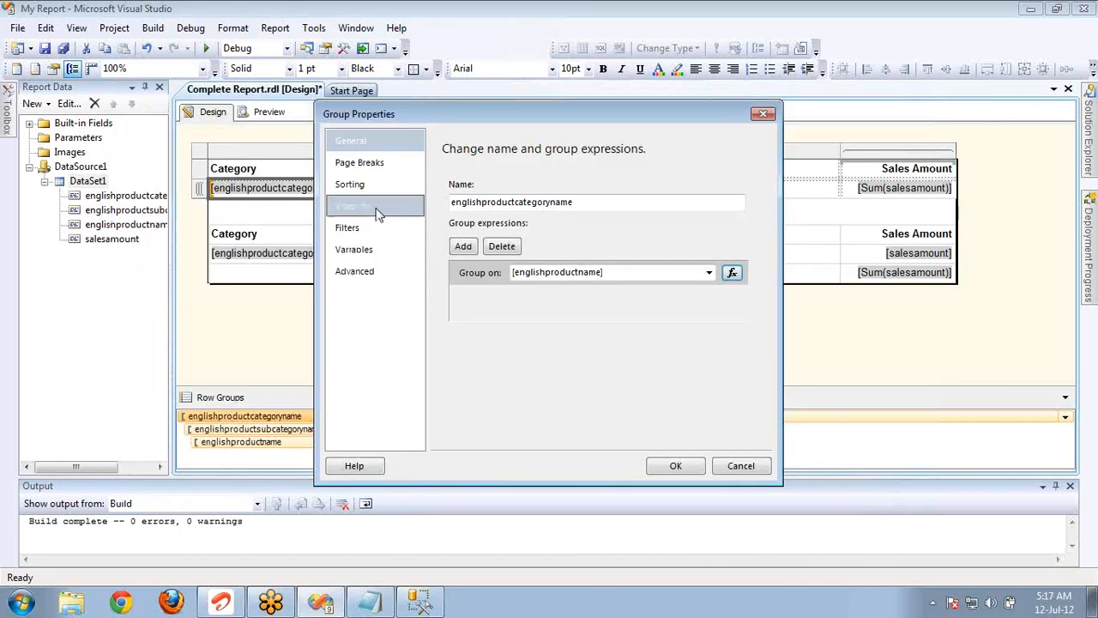
pyautogui.click(371, 165)
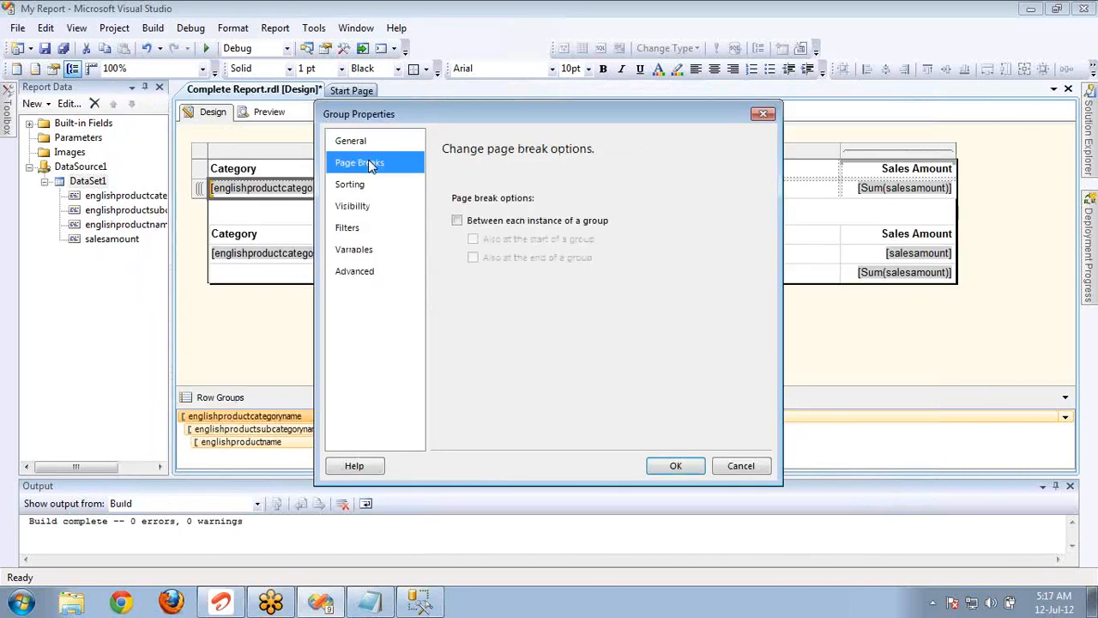
pyautogui.click(457, 220)
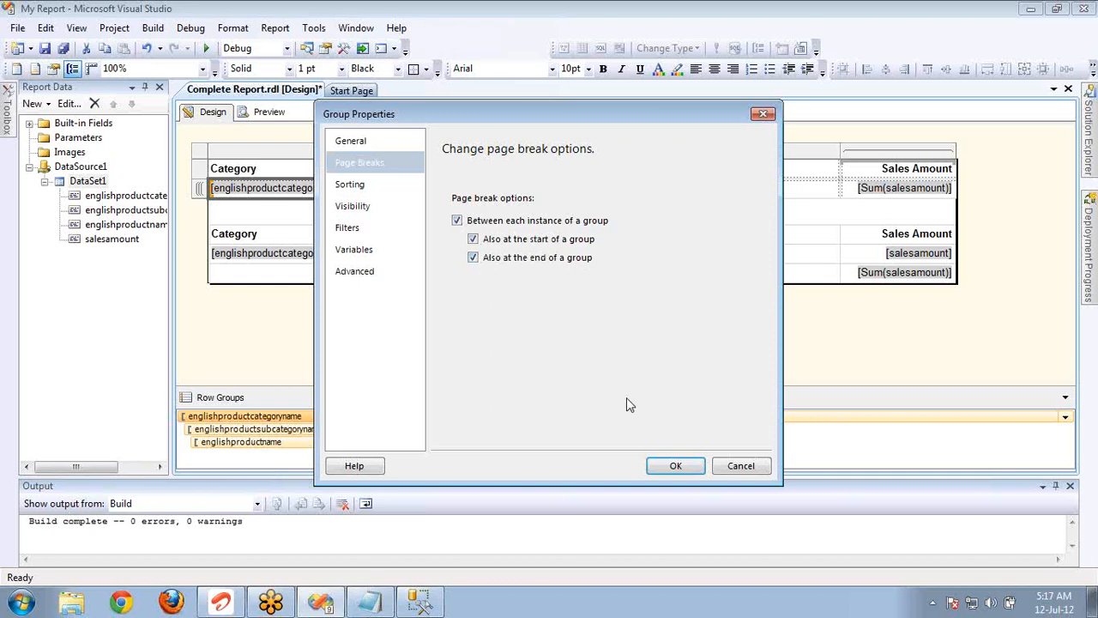
pyautogui.click(662, 466)
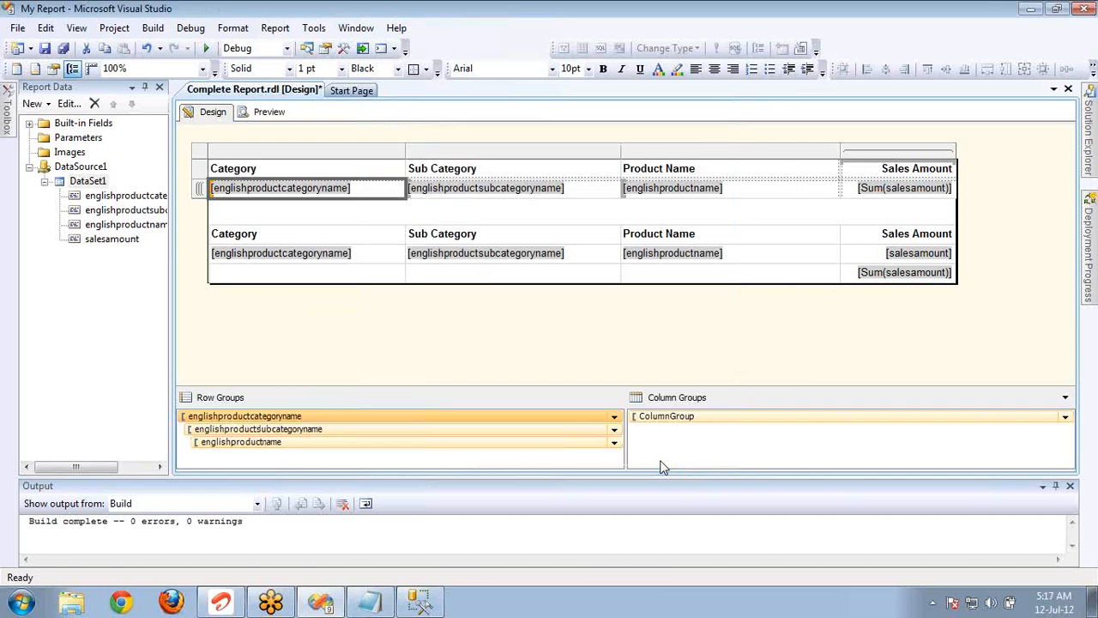
# Preview the report and page through it to check where the category group's page breaks fall.
pyautogui.click(268, 114)
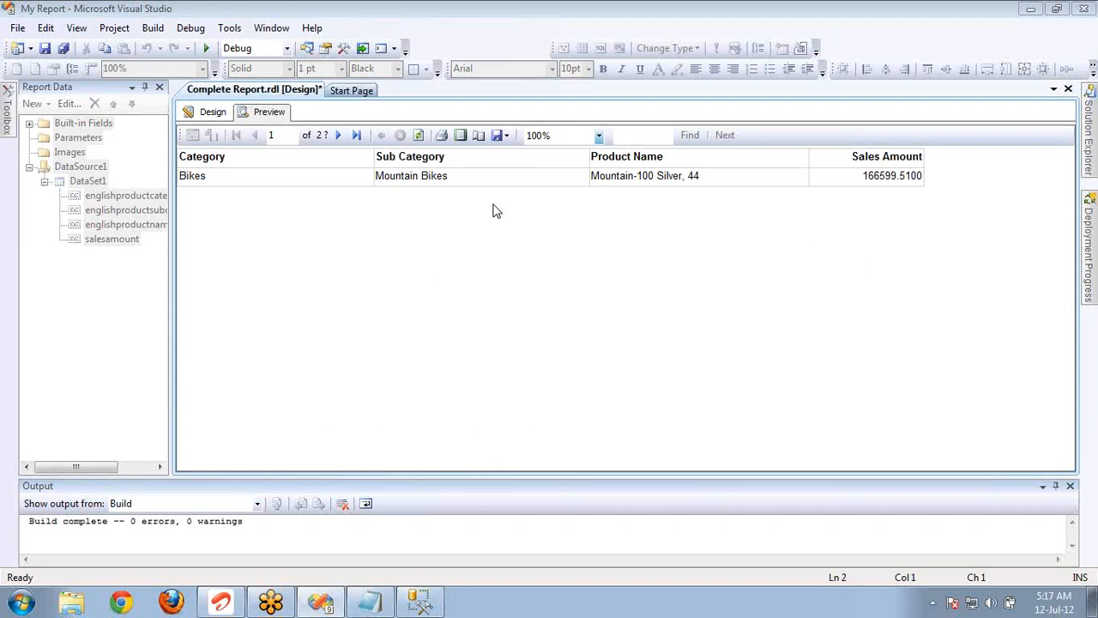
pyautogui.click(338, 136)
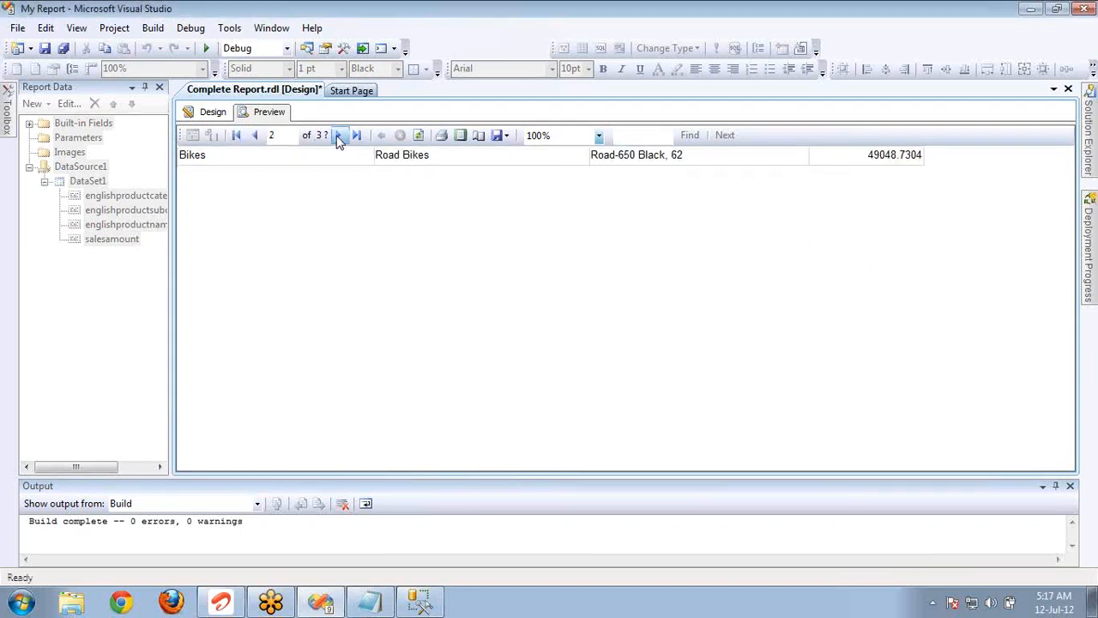
pyautogui.click(338, 137)
pyautogui.click(338, 136)
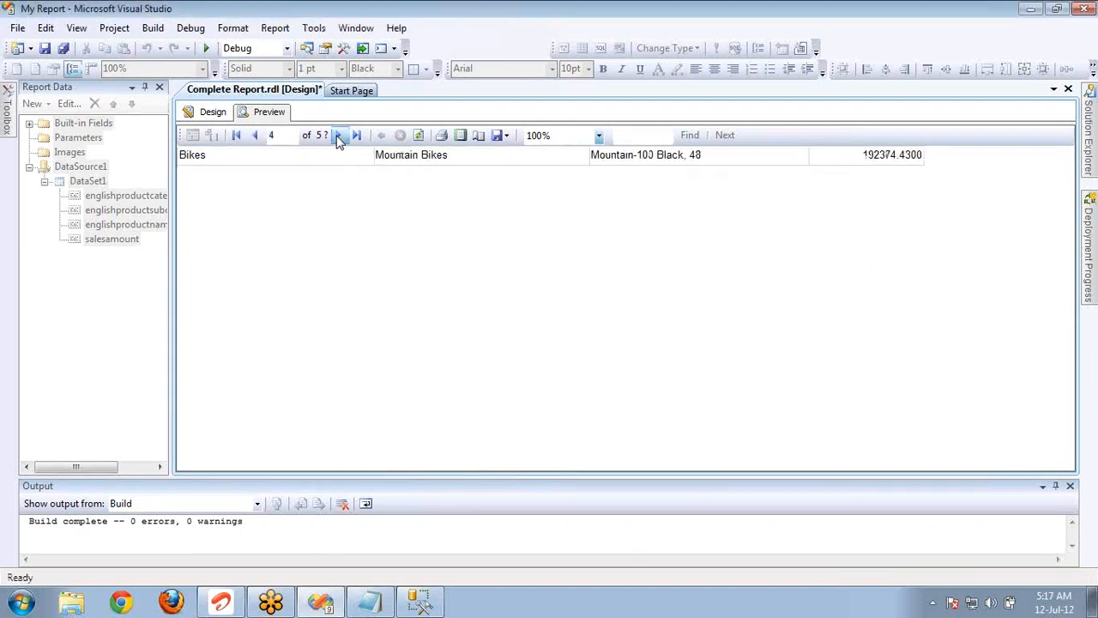
pyautogui.click(338, 137)
# In the report design, change the englishproductcategoryname row group to group on [englishproductcategoryname].
pyautogui.click(219, 113)
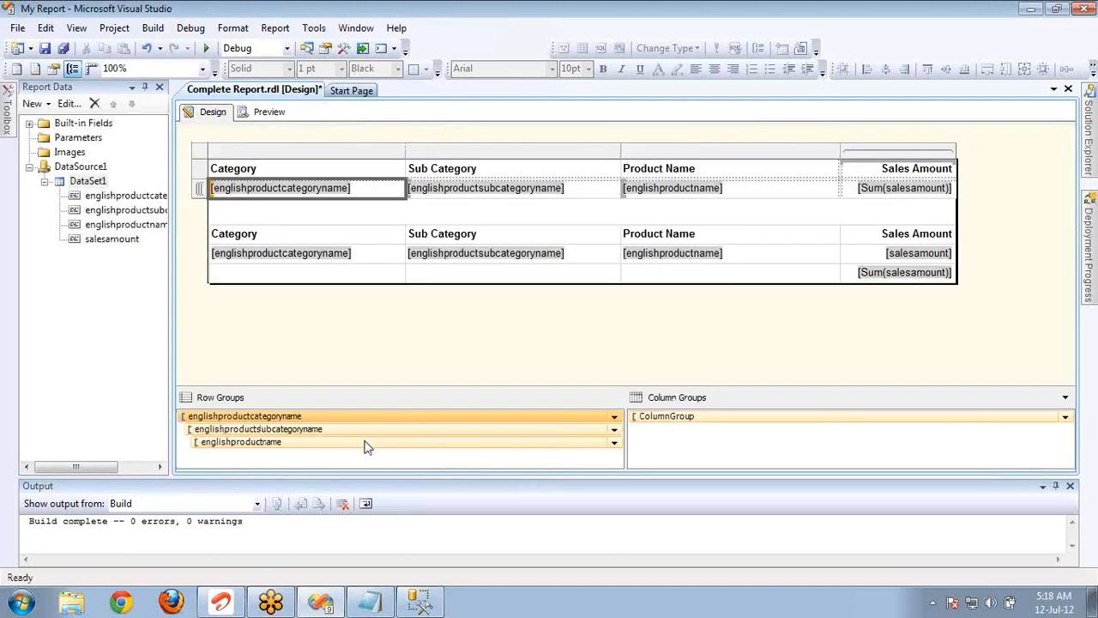
pyautogui.doubleClick(360, 422)
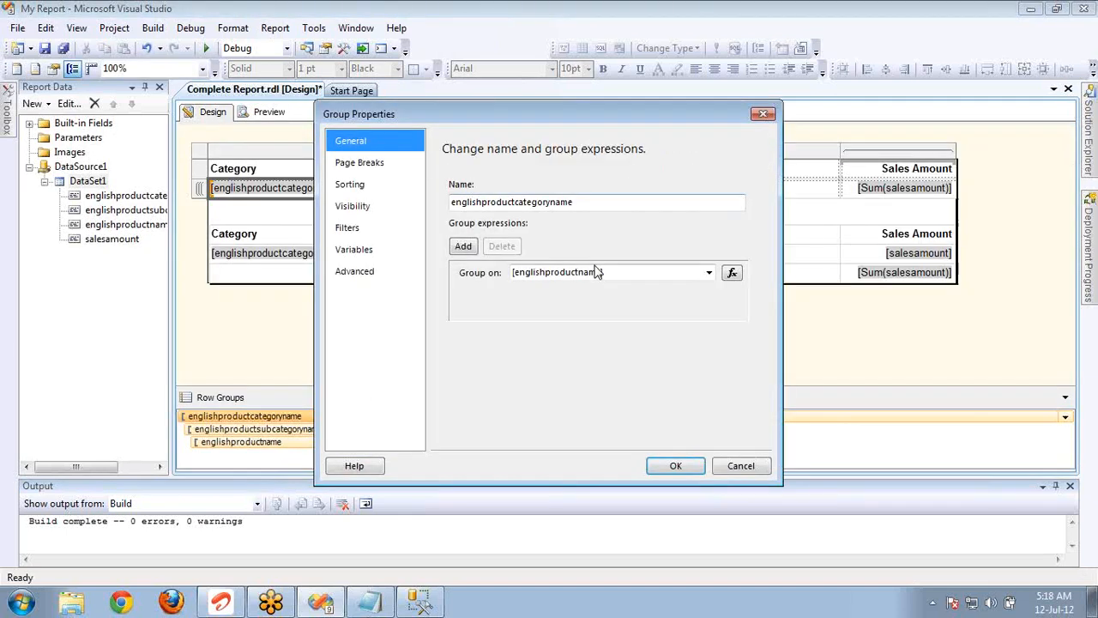
pyautogui.click(710, 273)
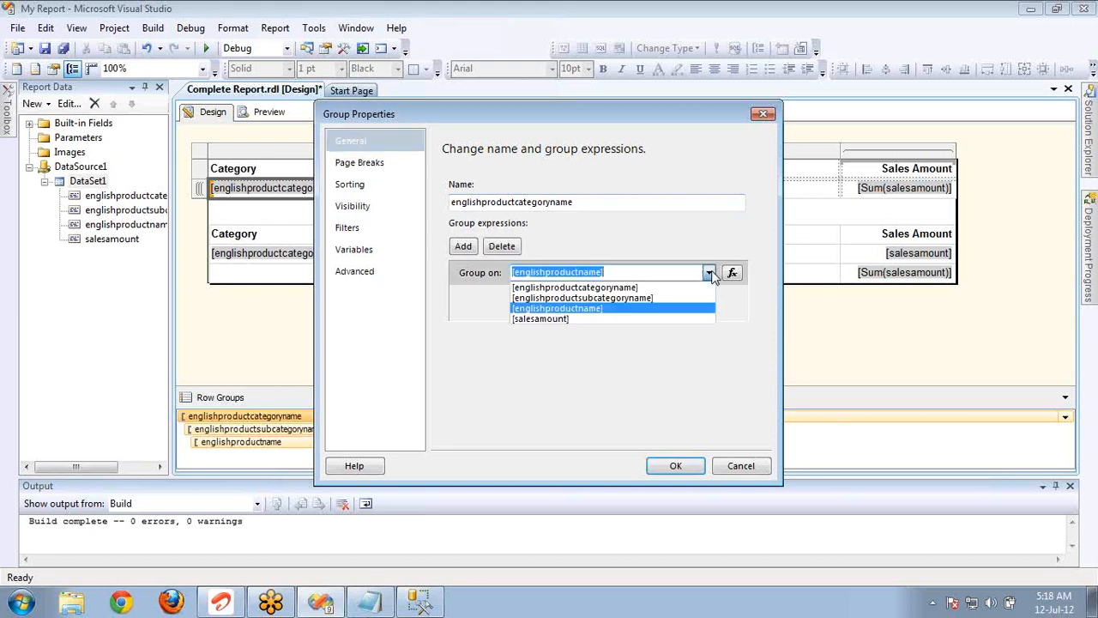
pyautogui.click(648, 288)
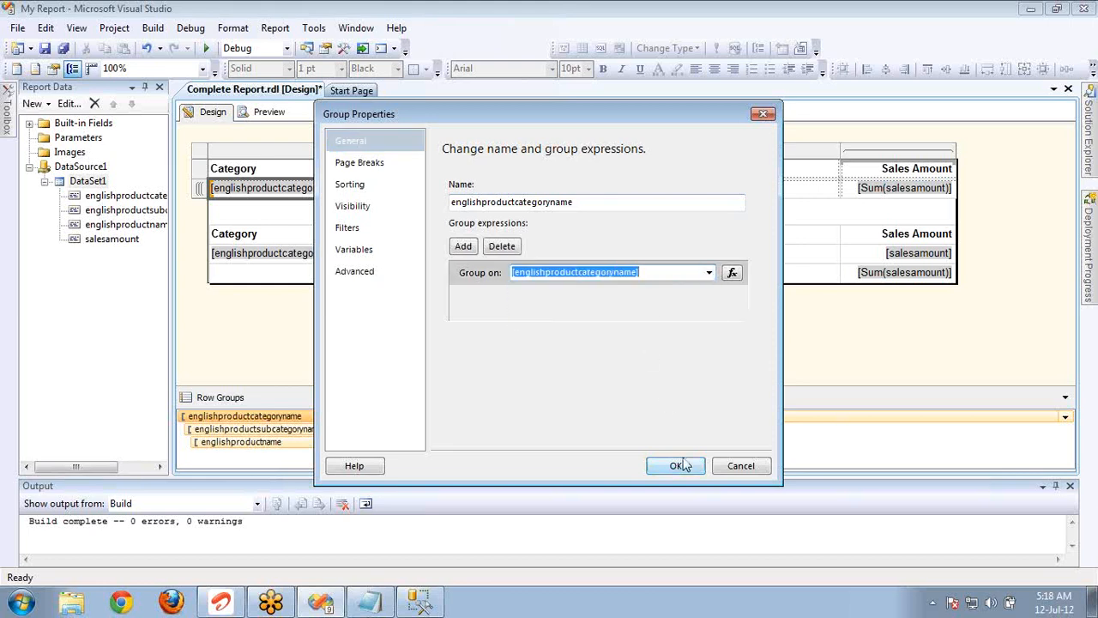
pyautogui.click(686, 464)
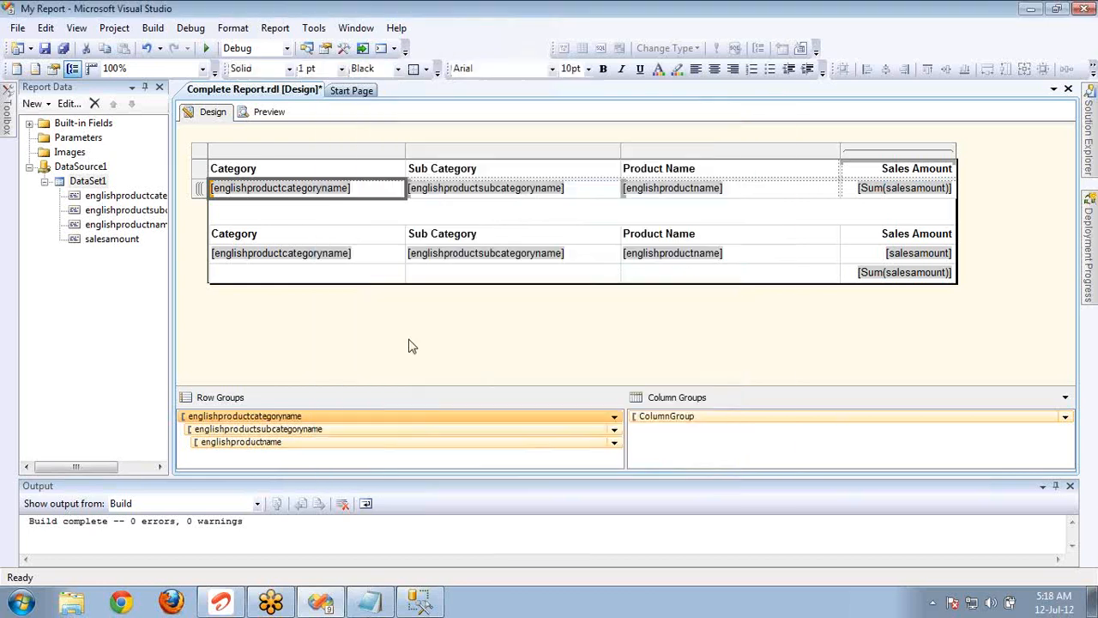
# Preview the regrouped report and page through the summary matrix to examine how each category breaks before the detail table.
pyautogui.click(258, 113)
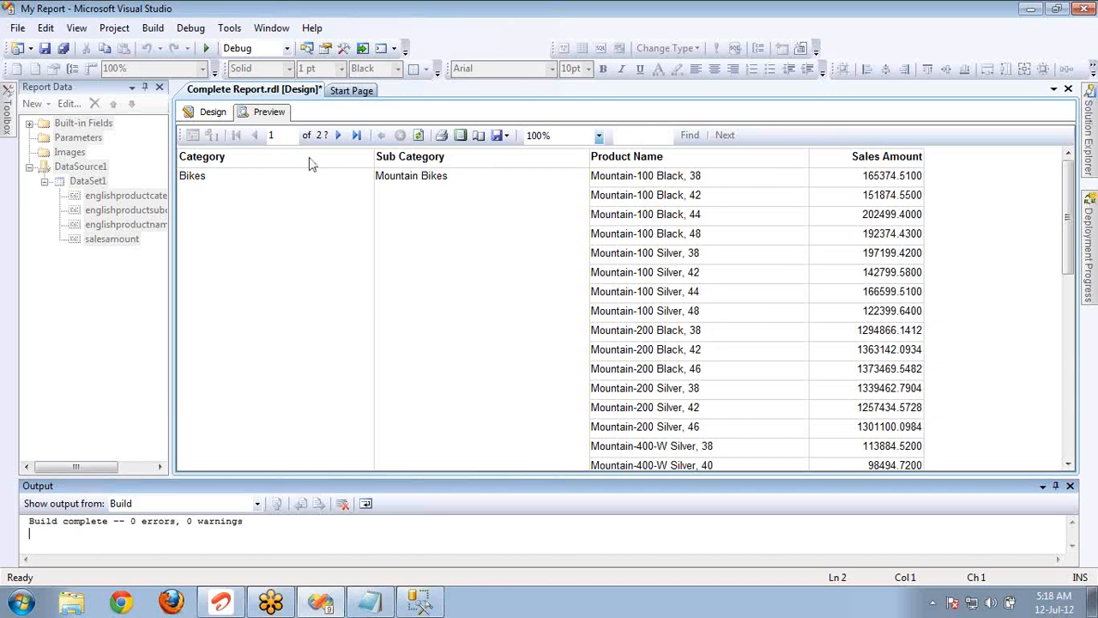
pyautogui.click(340, 135)
pyautogui.click(342, 135)
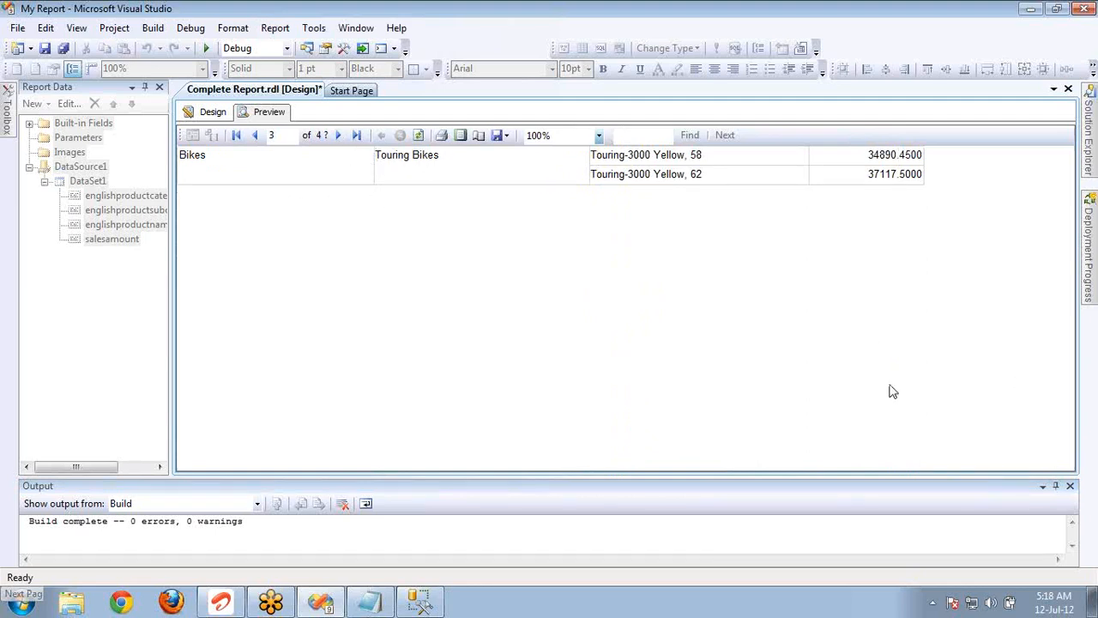
pyautogui.click(338, 137)
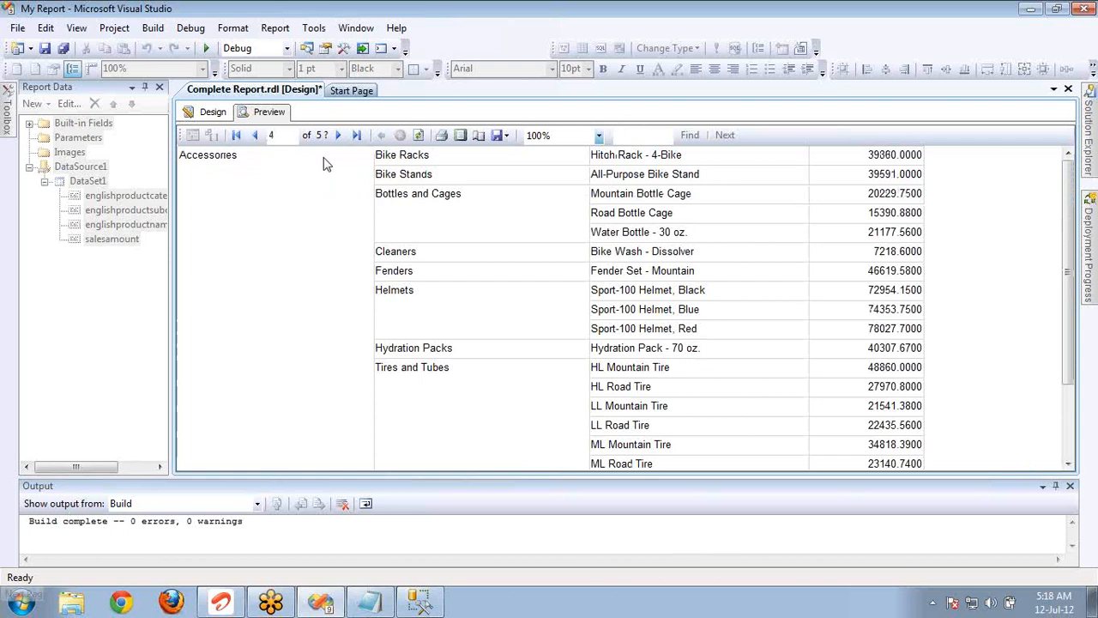
pyautogui.click(340, 137)
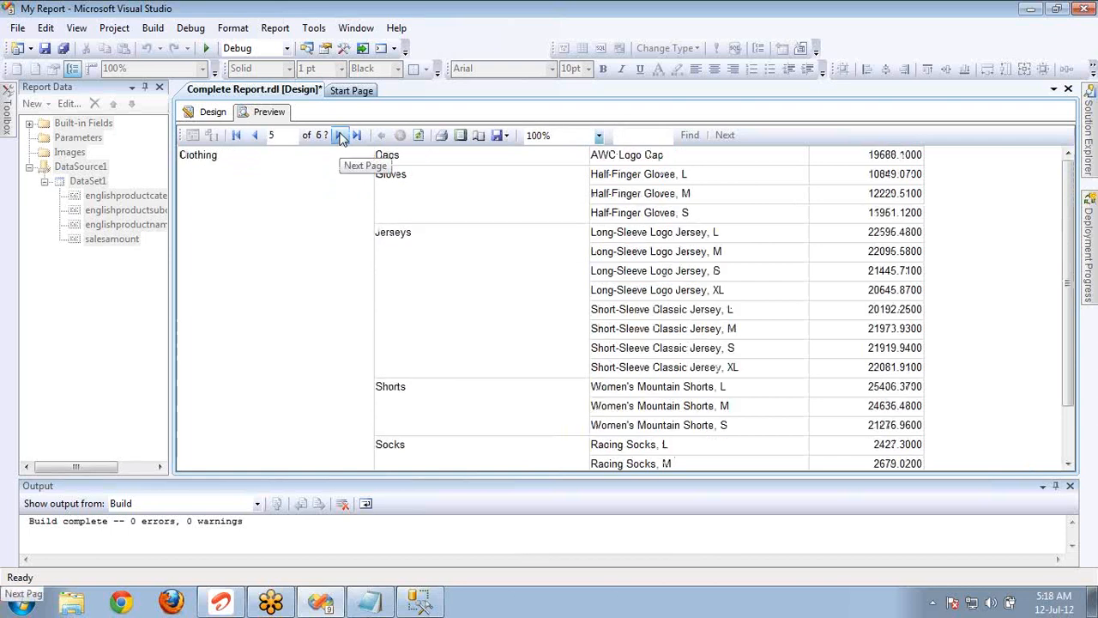
pyautogui.click(255, 137)
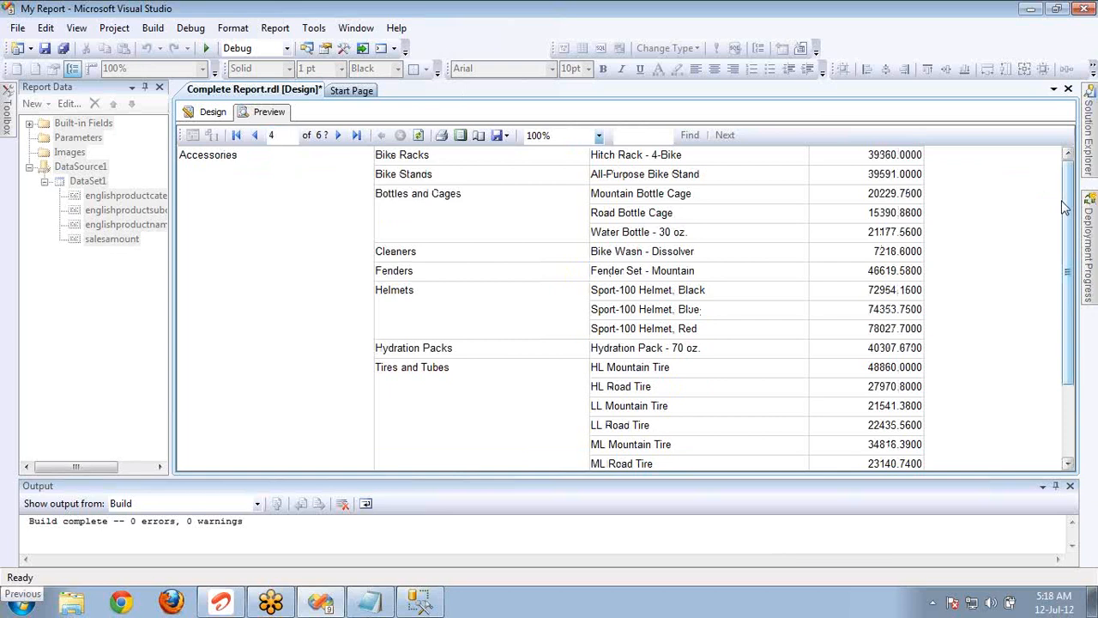
pyautogui.moveTo(1064, 206); pyautogui.dragTo(1059, 369)
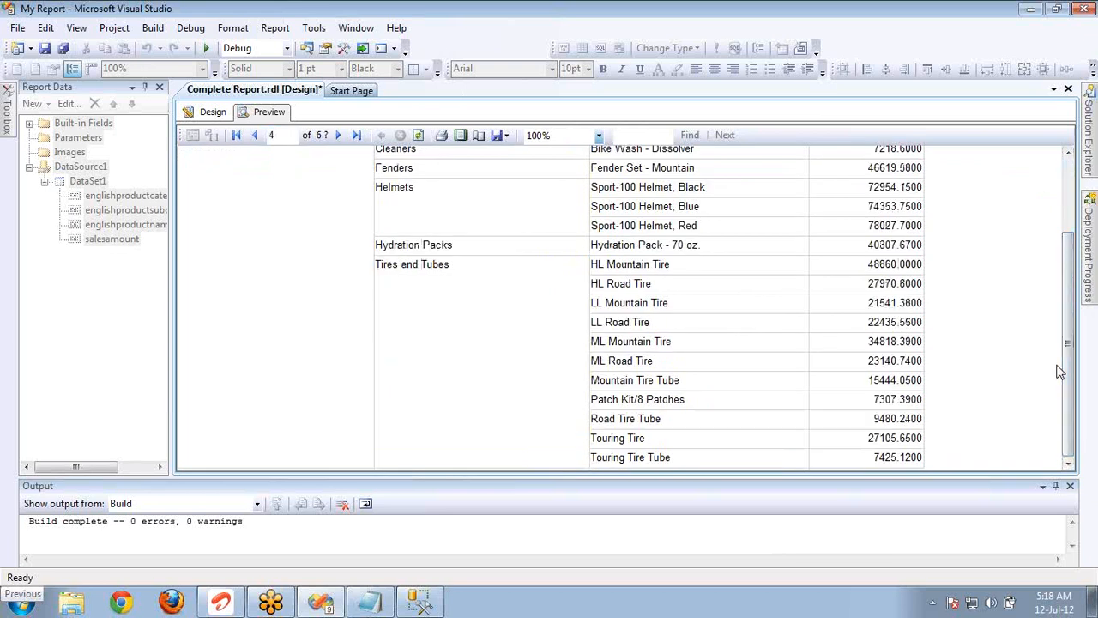
pyautogui.click(340, 137)
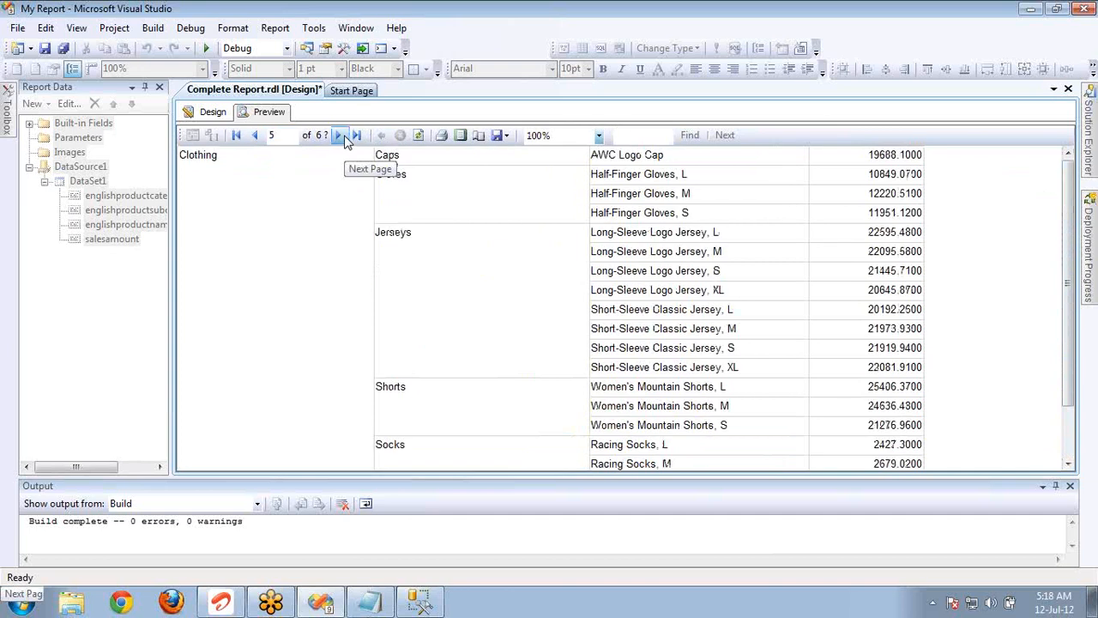
pyautogui.click(341, 136)
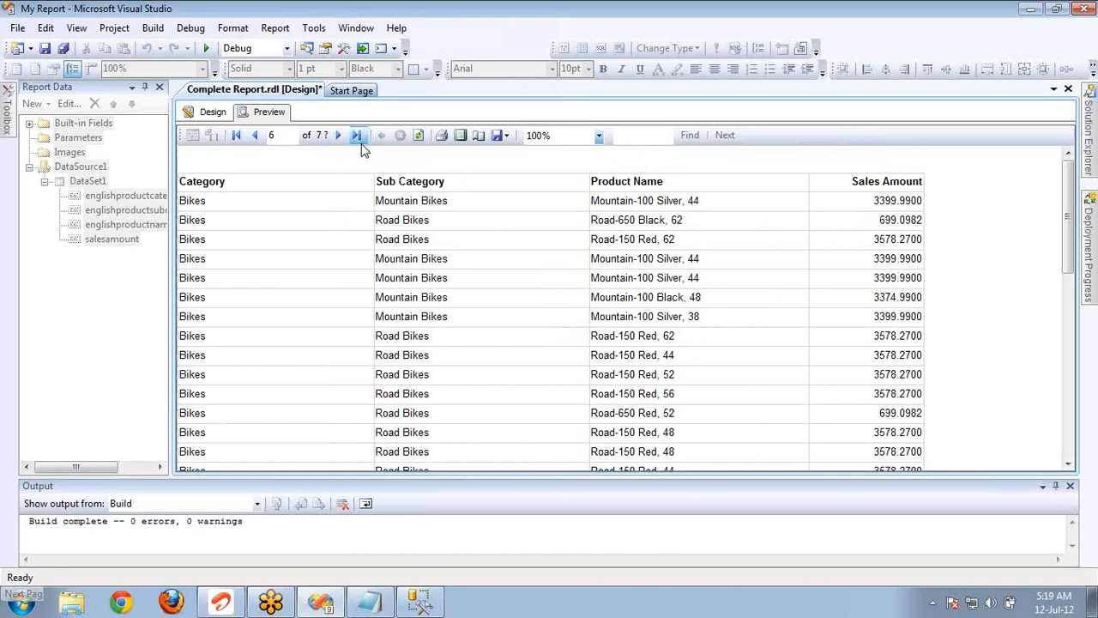
pyautogui.click(262, 137)
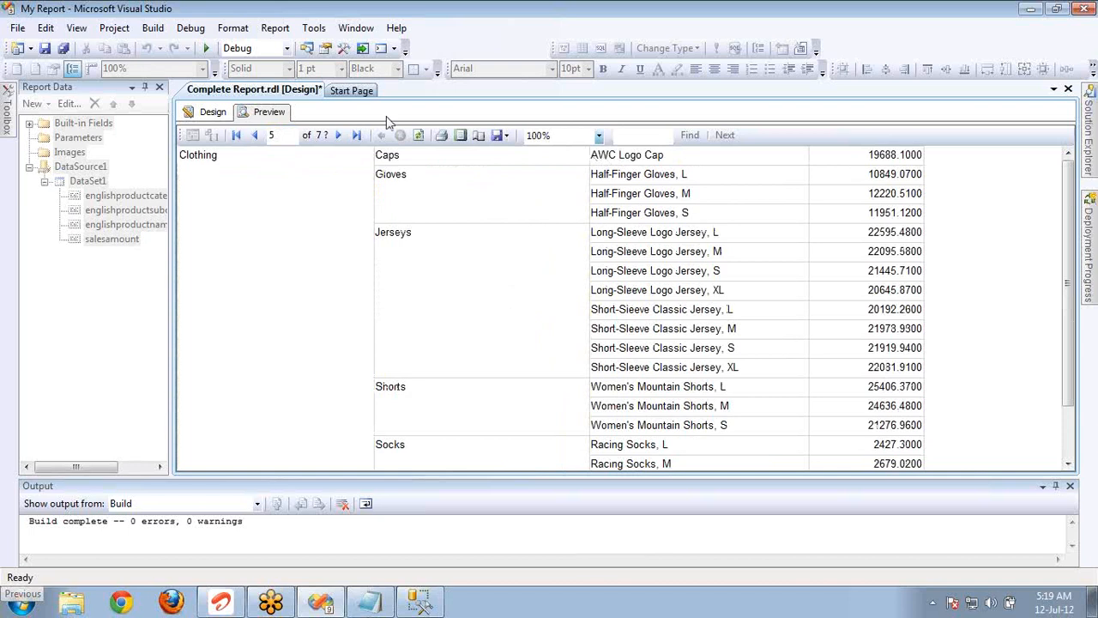
# Enable page breaks between instances of the englishproductsubcategoryname row group, also at the start and end of the group.
pyautogui.click(213, 112)
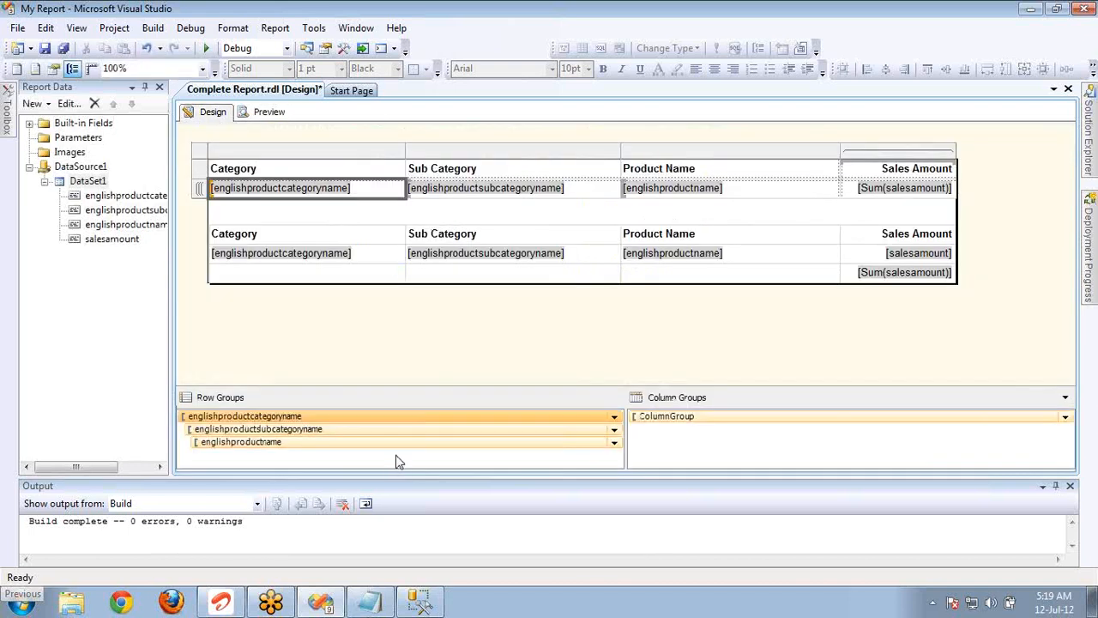
pyautogui.doubleClick(396, 431)
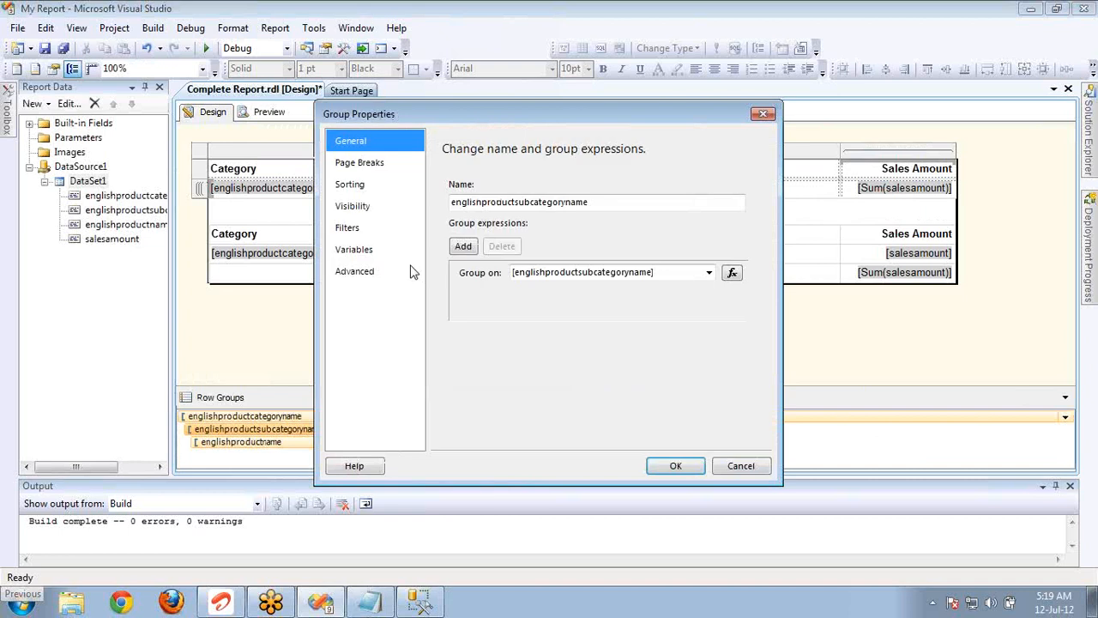
pyautogui.click(362, 164)
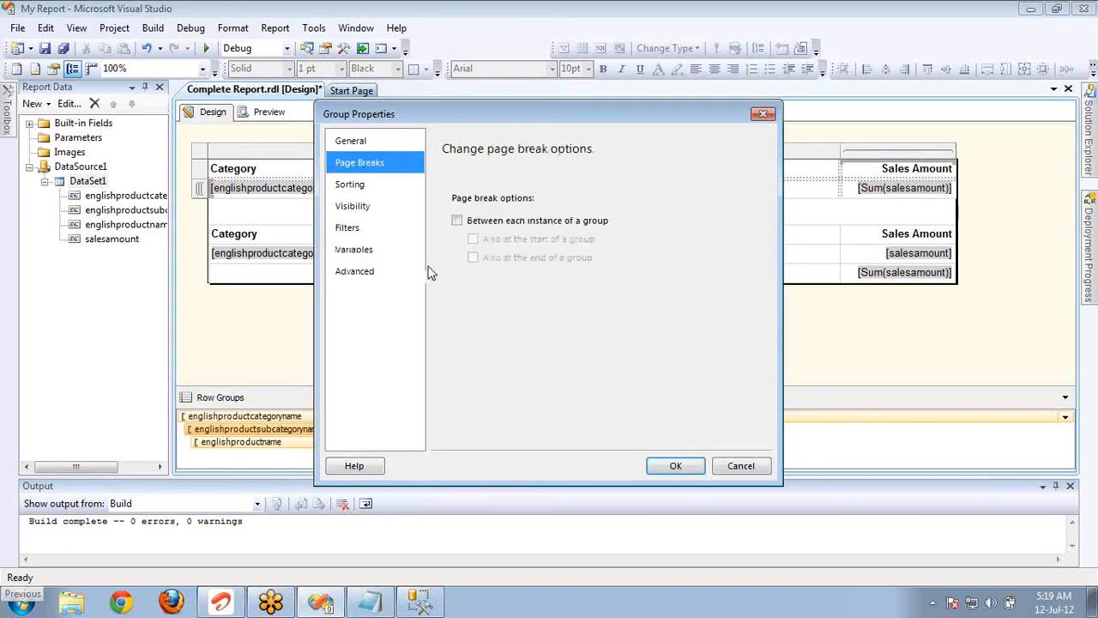
pyautogui.click(457, 221)
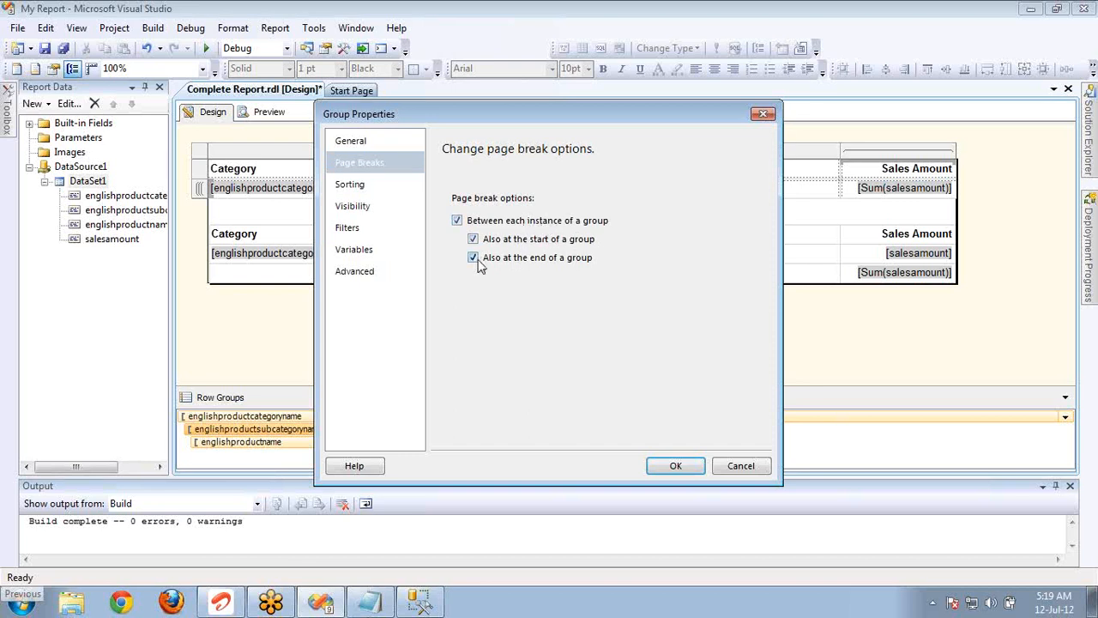
pyautogui.click(674, 466)
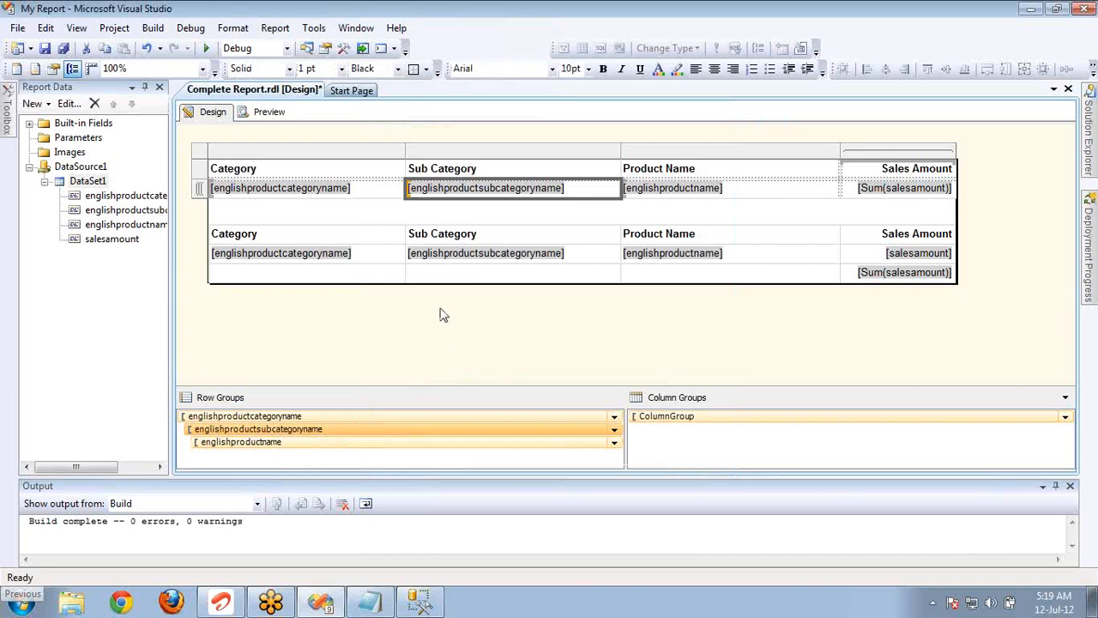
# Preview the report and page through it to check how the page breaks separate each sub category within Bikes and Accessories.
pyautogui.click(269, 116)
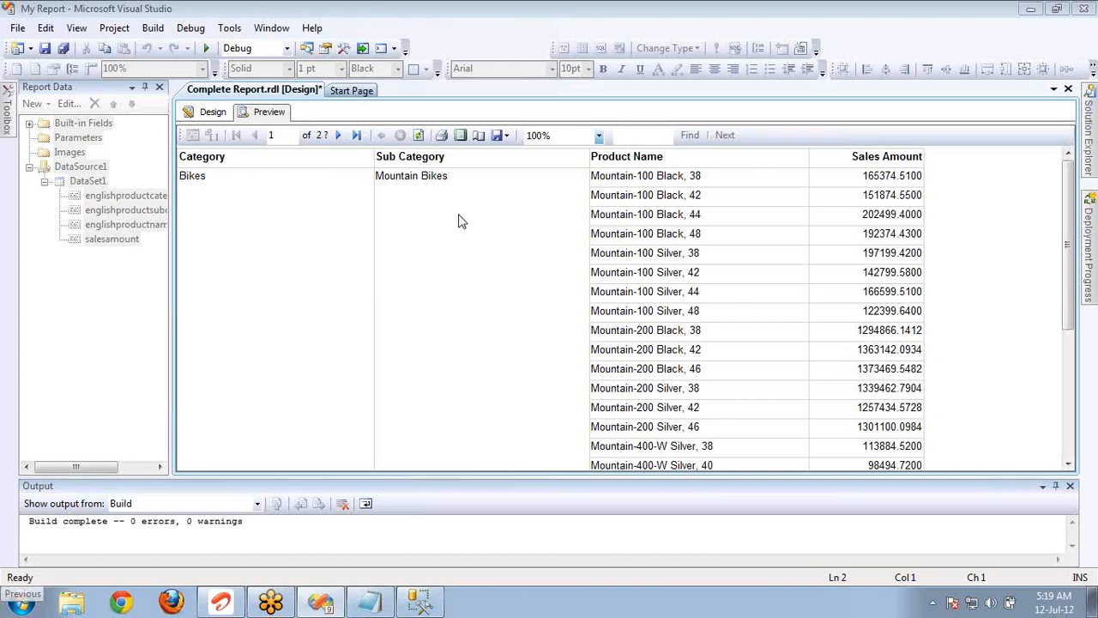
pyautogui.click(1068, 464)
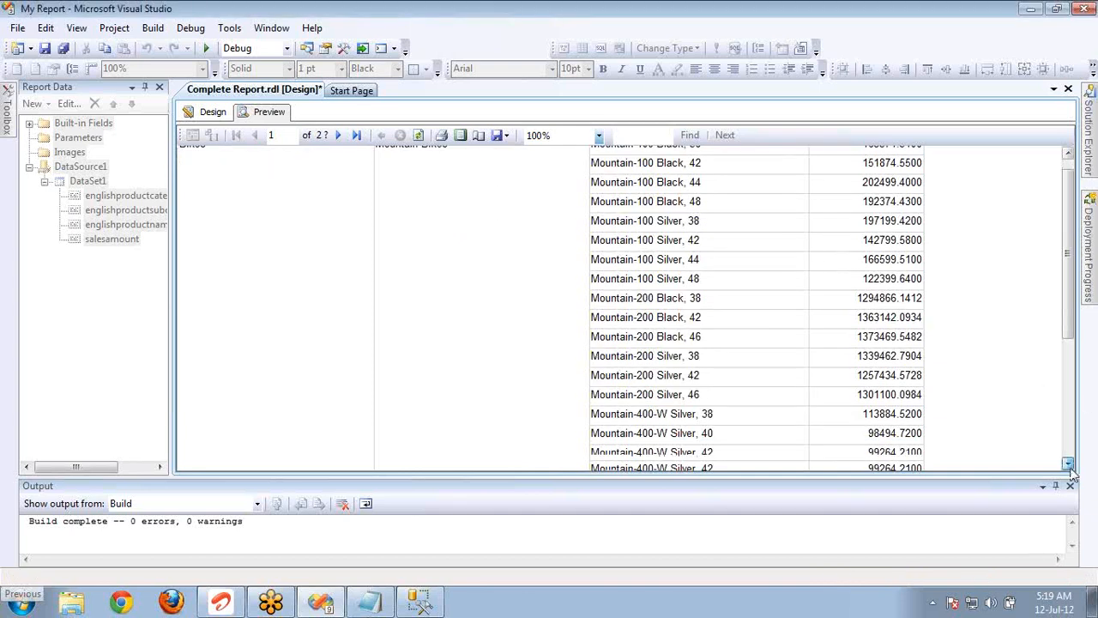
pyautogui.moveTo(1068, 465); pyautogui.dragTo(1070, 469)
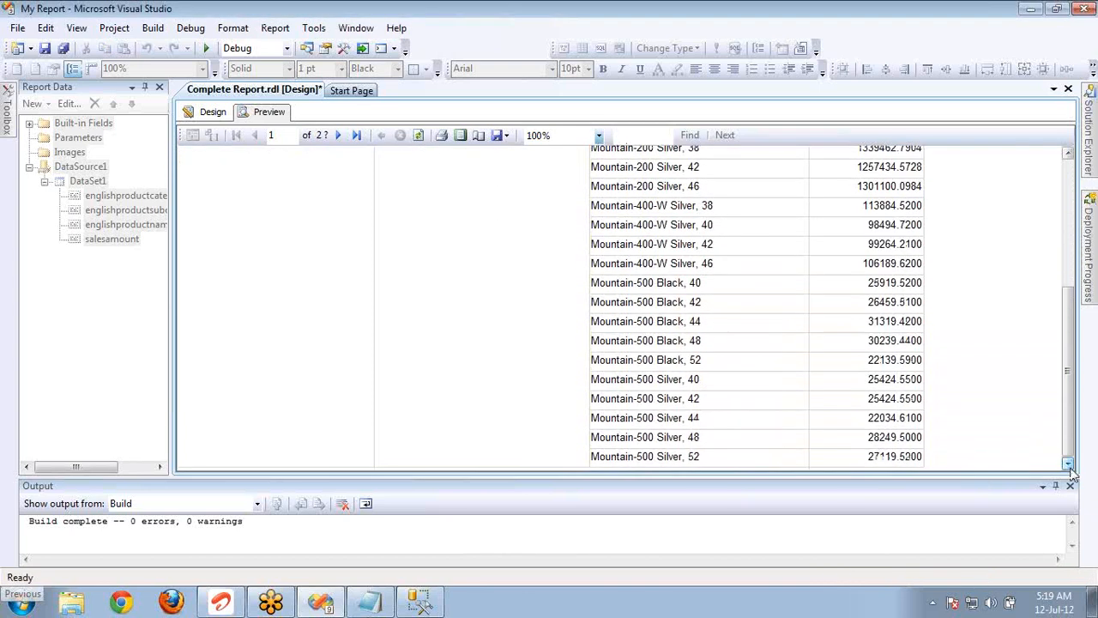
pyautogui.click(337, 137)
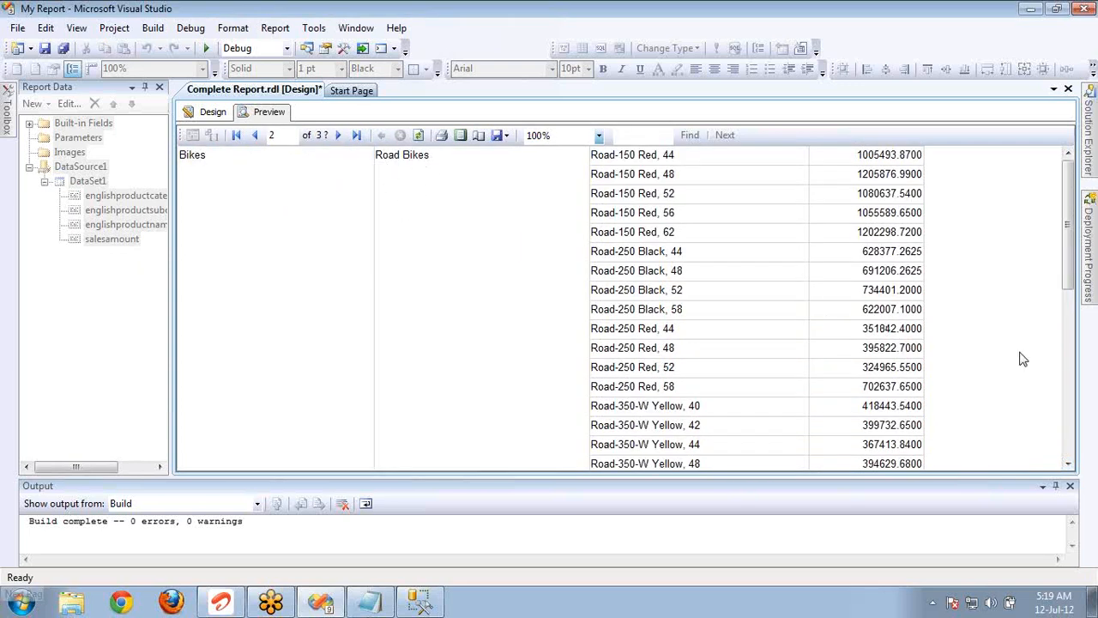
pyautogui.click(1068, 451)
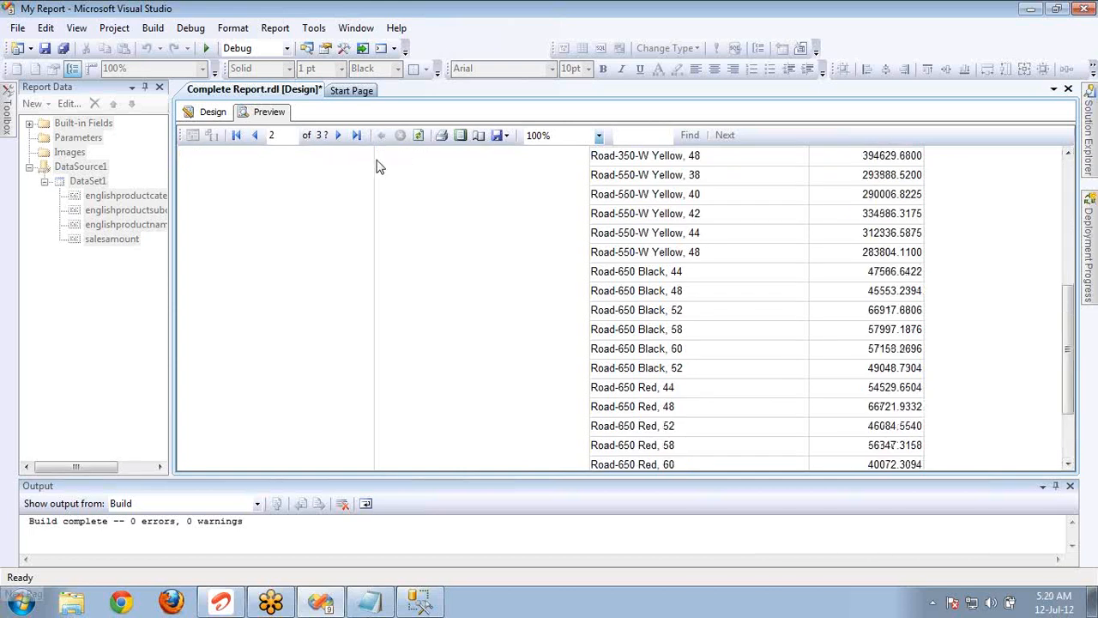
pyautogui.click(339, 138)
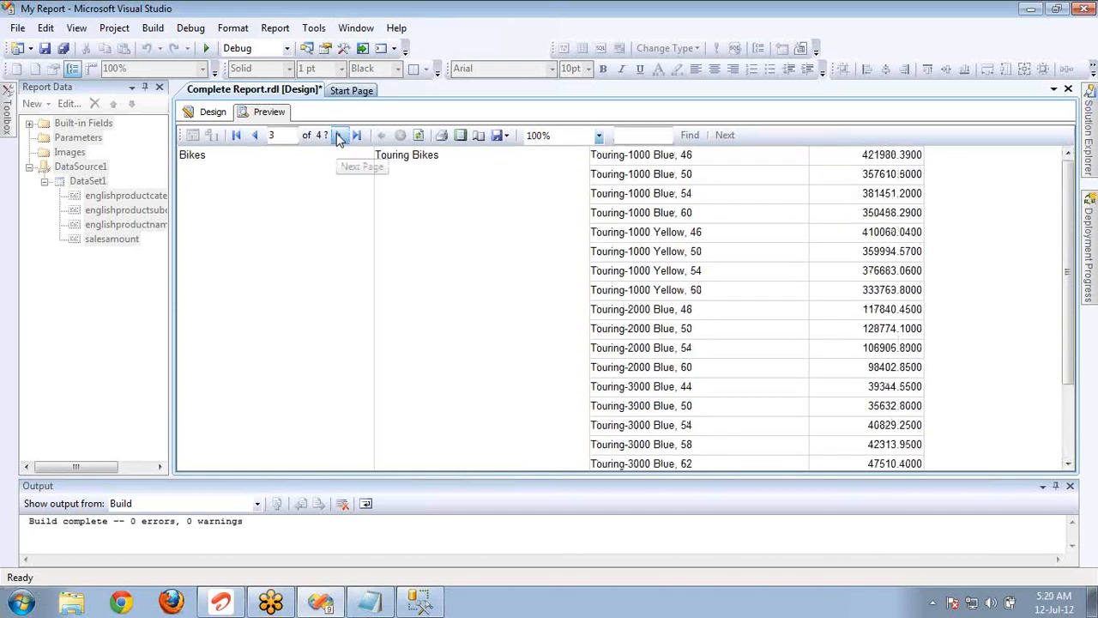
pyautogui.click(339, 138)
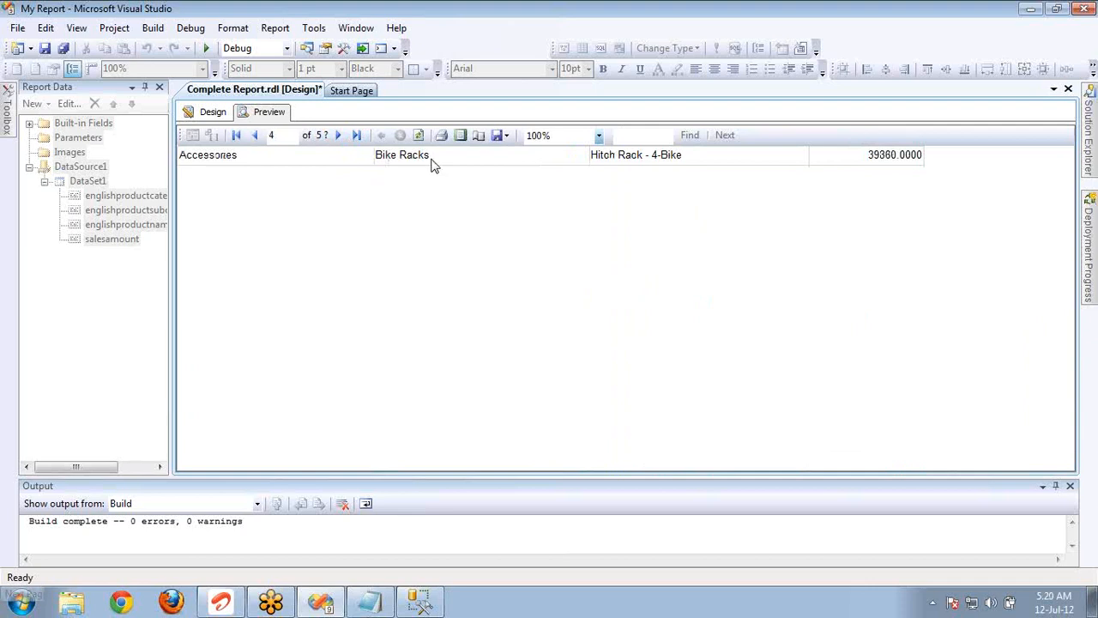
pyautogui.click(339, 137)
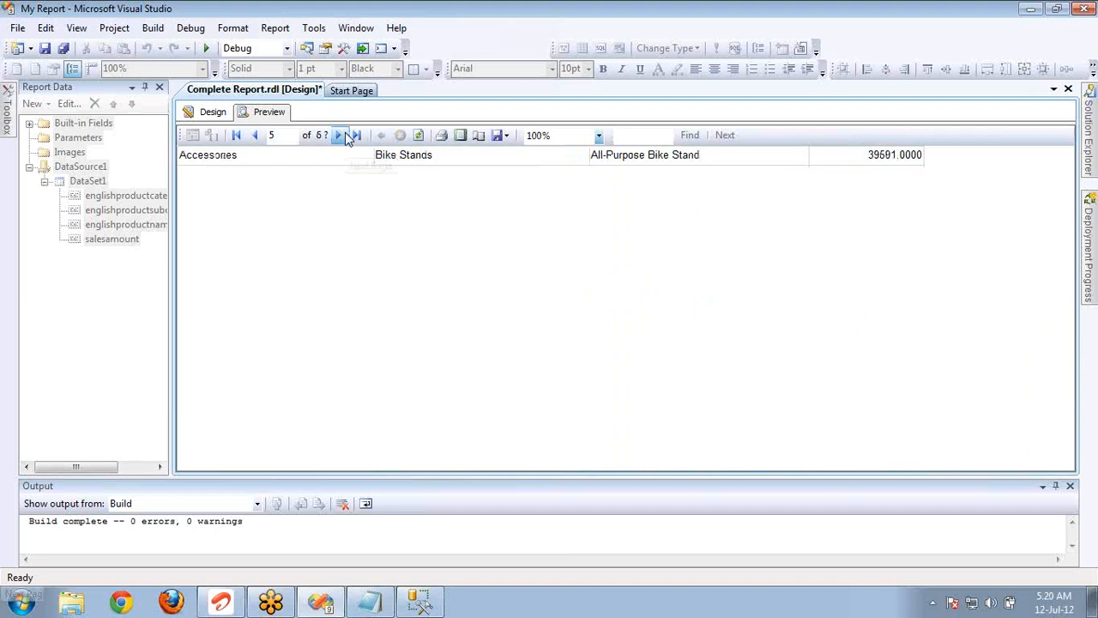
pyautogui.click(339, 137)
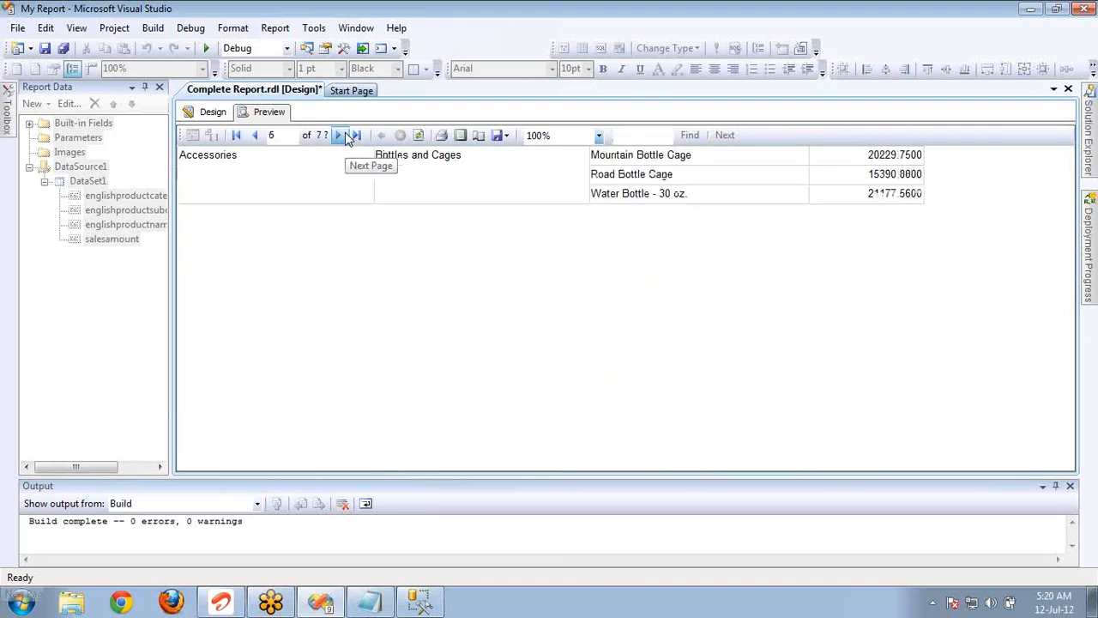
pyautogui.click(348, 140)
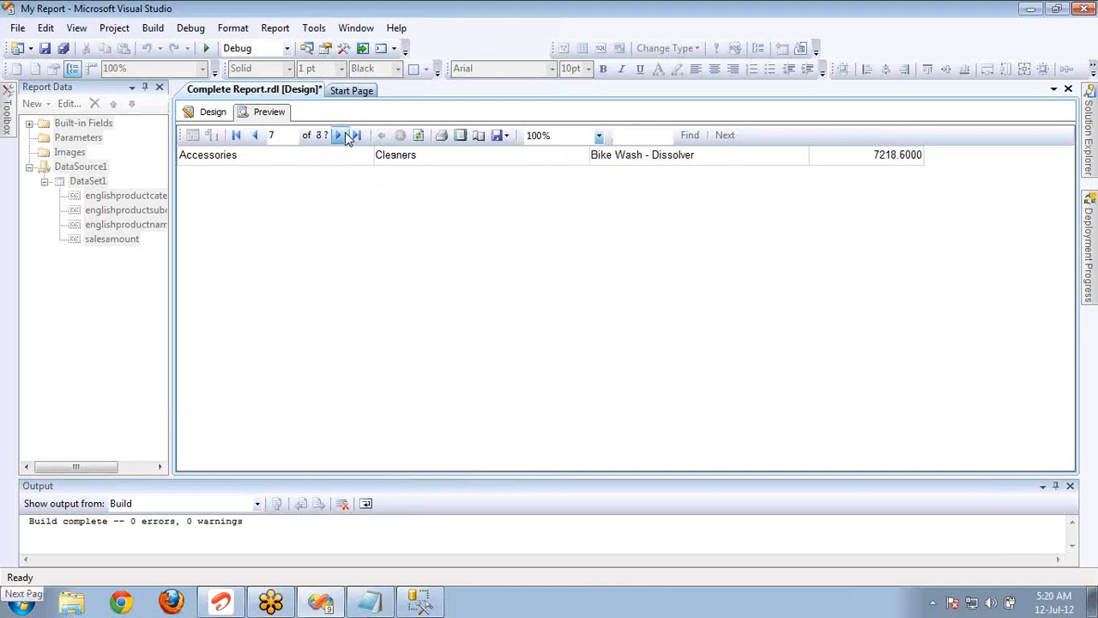
pyautogui.click(347, 140)
pyautogui.click(347, 139)
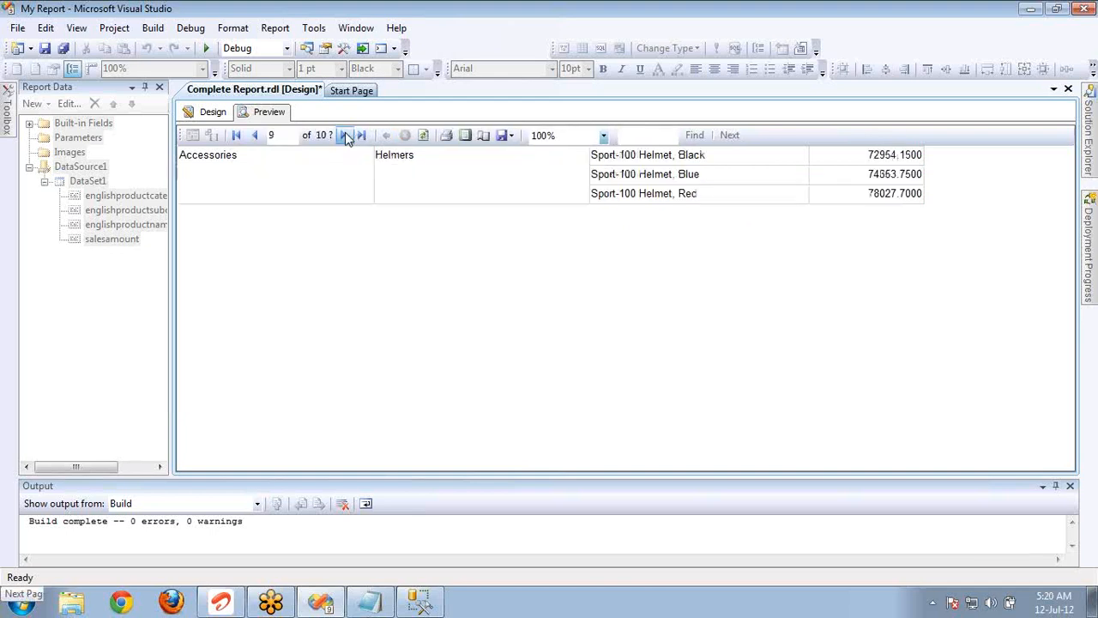
pyautogui.click(348, 140)
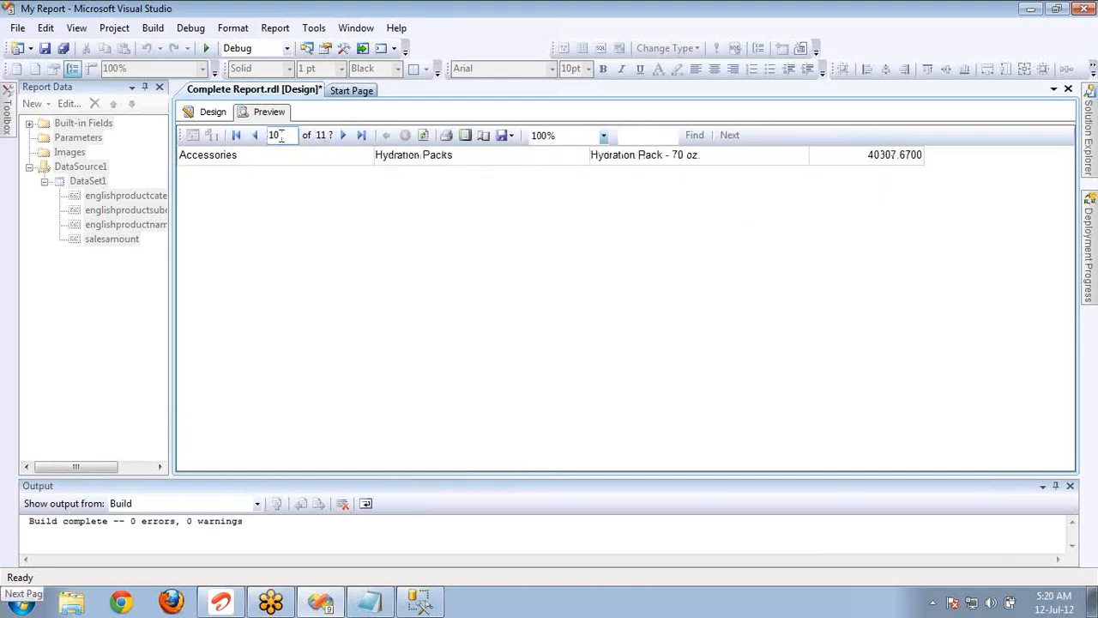
pyautogui.click(254, 143)
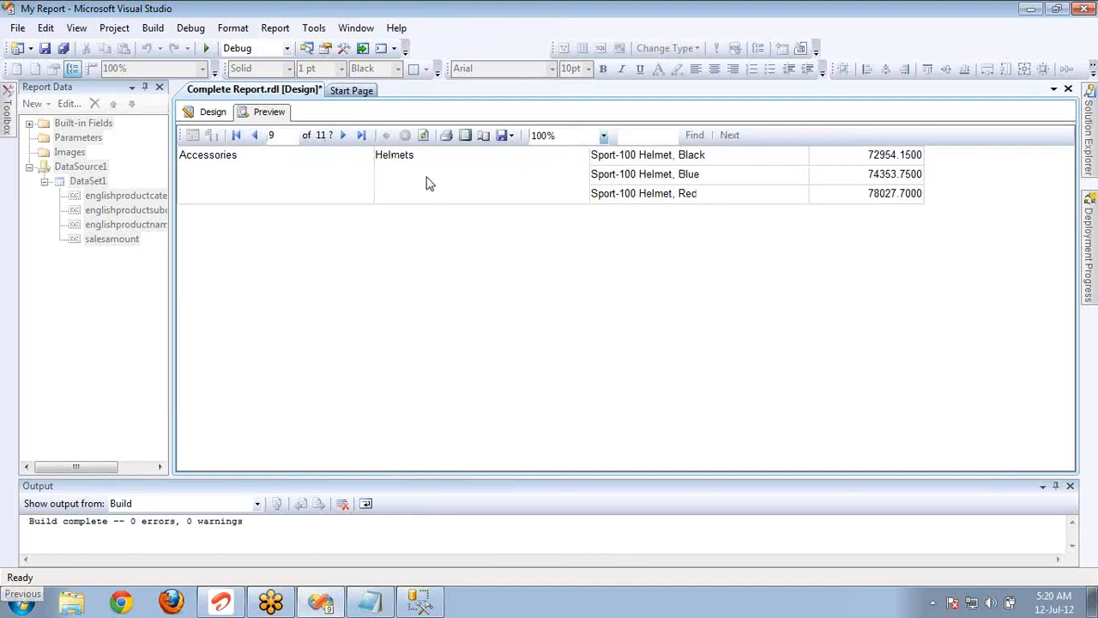
pyautogui.click(348, 140)
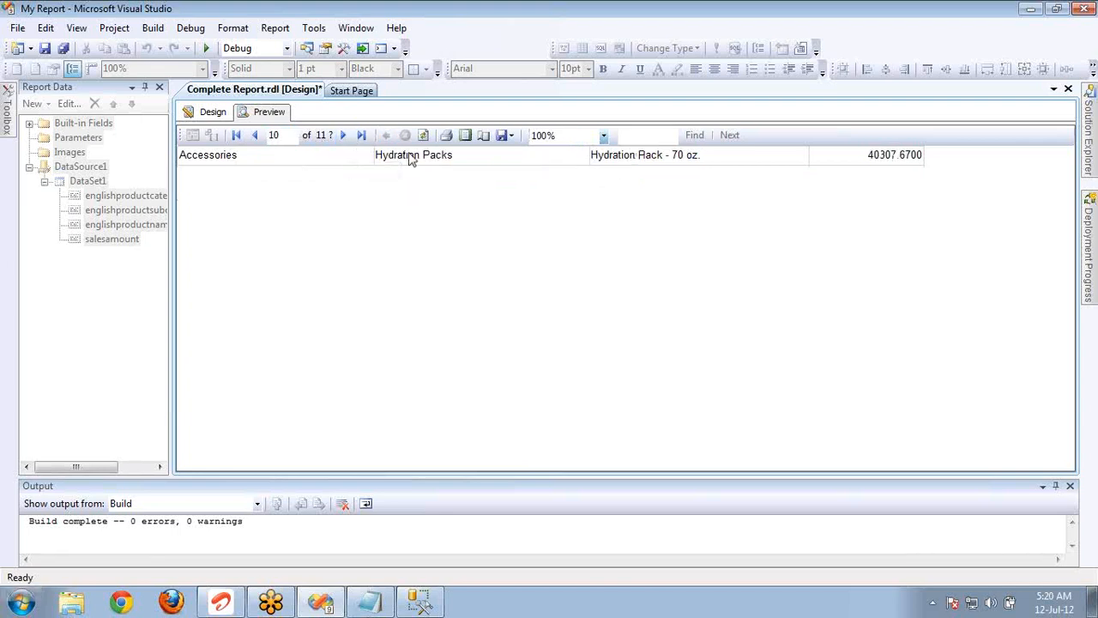
# In the report design, enable page breaks between each instance of the englishproductname row group.
pyautogui.click(212, 112)
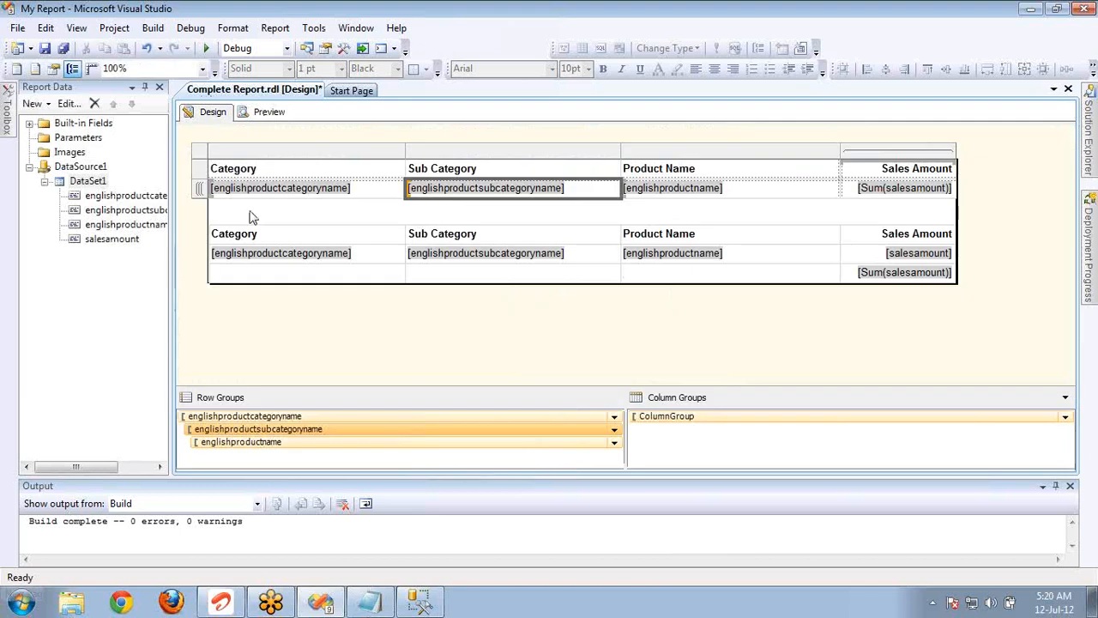
pyautogui.doubleClick(373, 444)
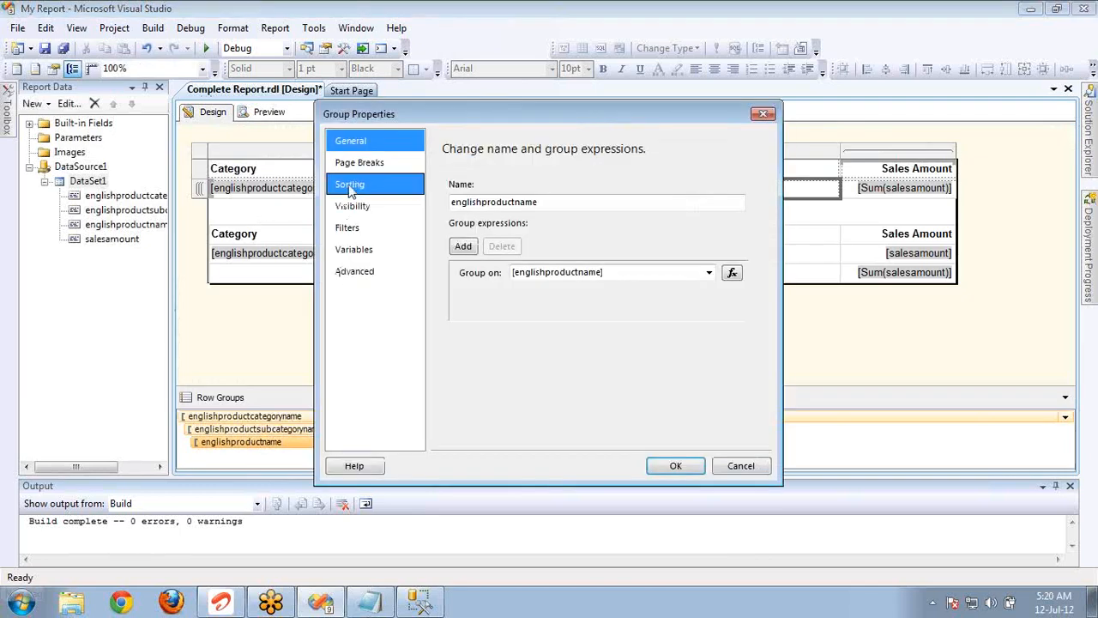
pyautogui.click(359, 162)
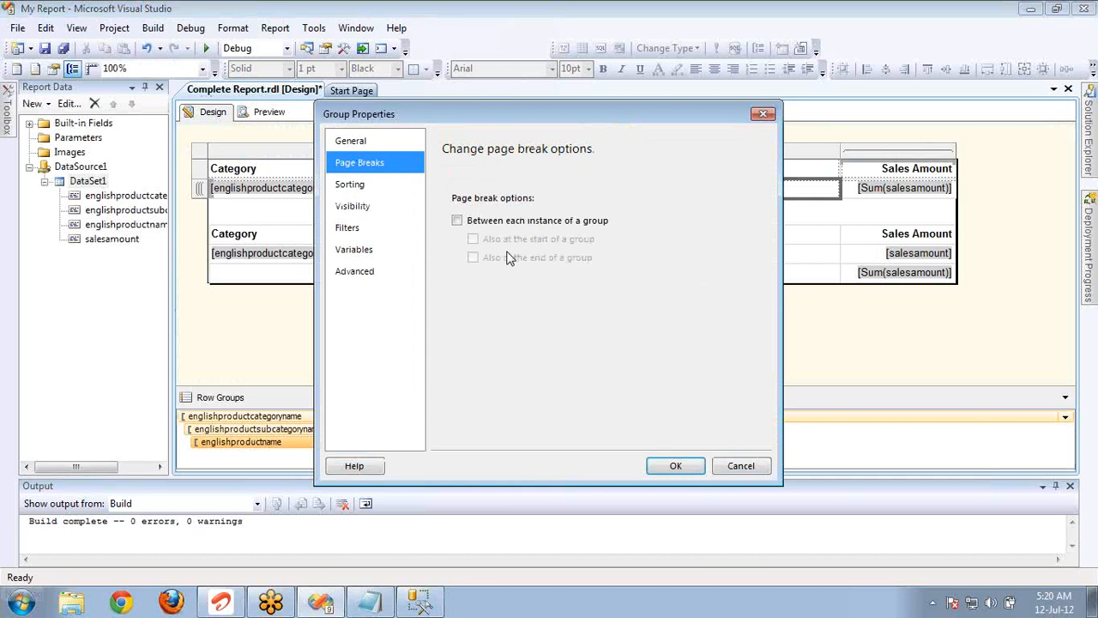
pyautogui.click(458, 221)
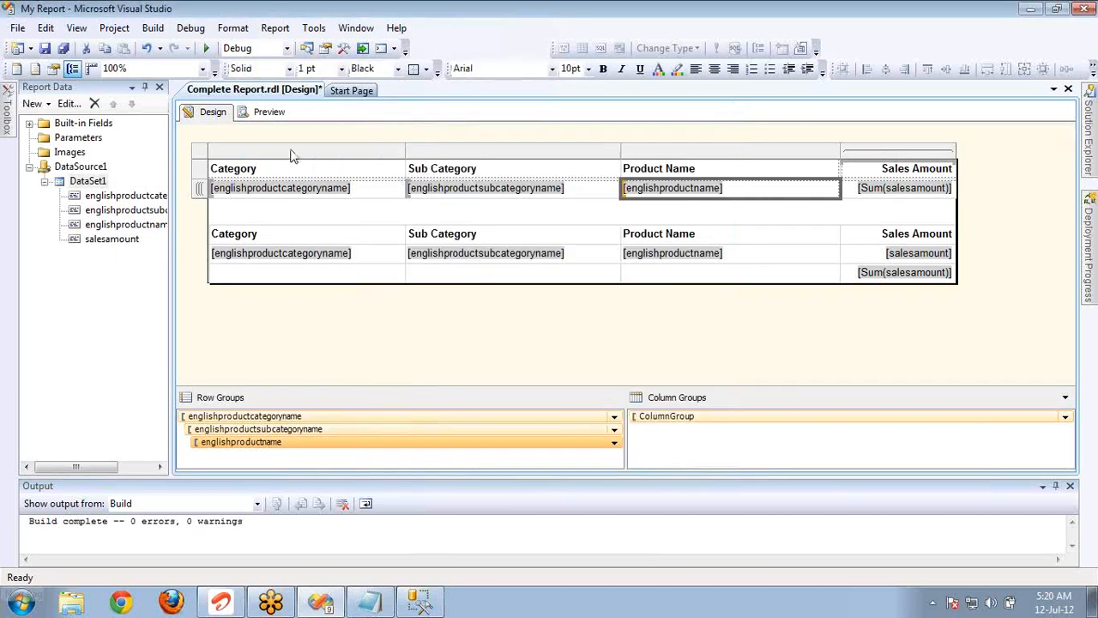
# Preview the report and page through it to examine the page breaks per product name, ending on the last page.
pyautogui.click(269, 112)
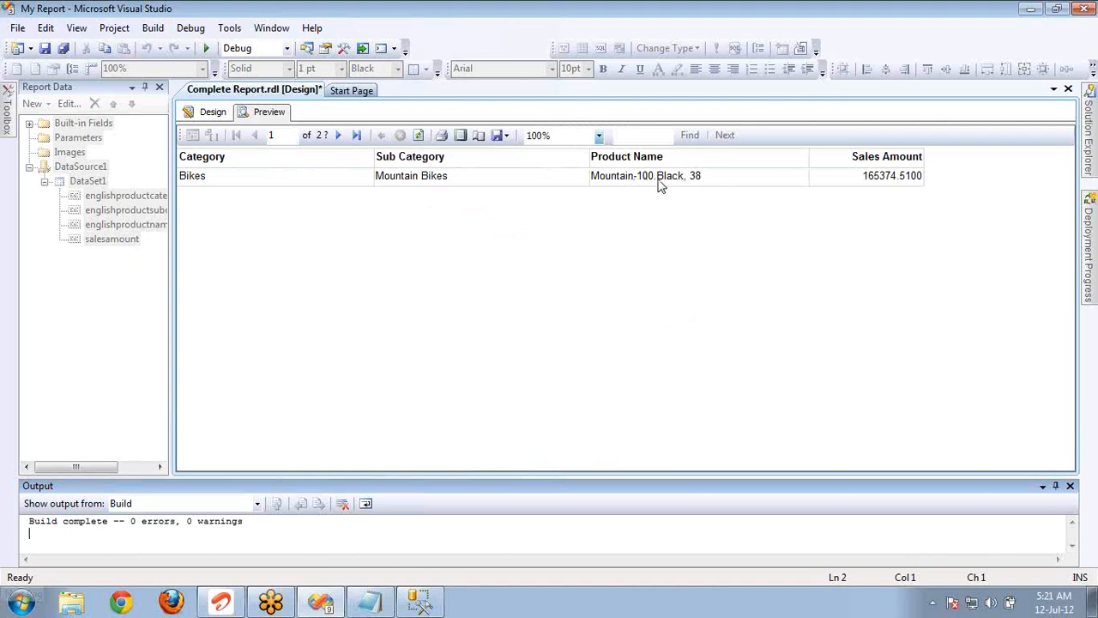
pyautogui.click(690, 176)
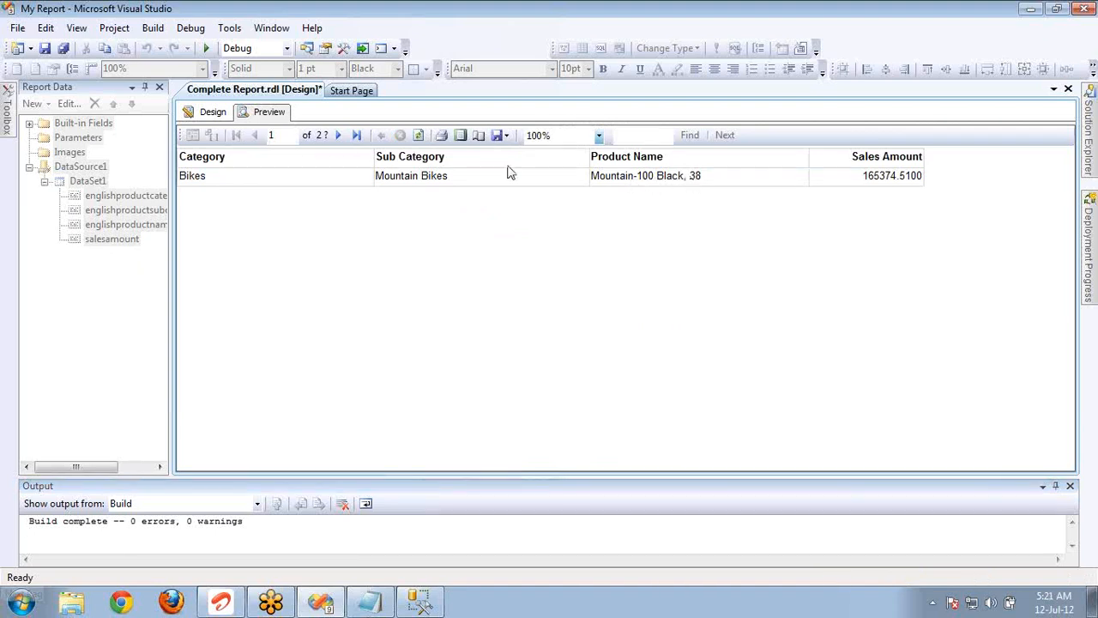
pyautogui.click(337, 135)
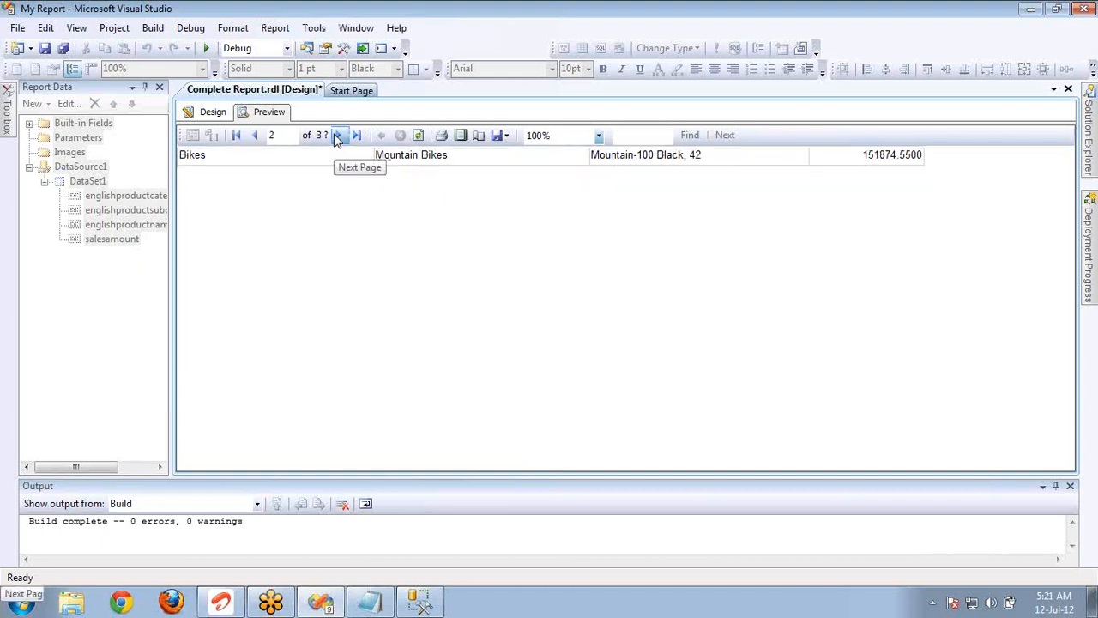
pyautogui.click(337, 137)
pyautogui.click(337, 138)
pyautogui.click(337, 138)
pyautogui.click(337, 137)
pyautogui.click(337, 137)
pyautogui.click(337, 137)
pyautogui.click(337, 137)
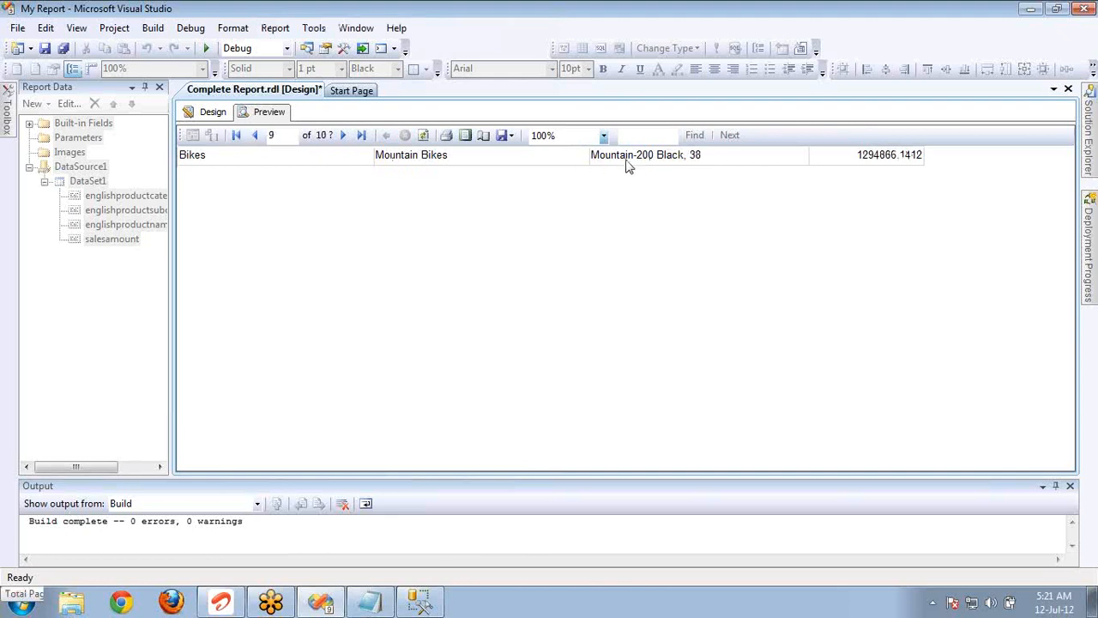
pyautogui.click(342, 136)
pyautogui.click(343, 136)
pyautogui.click(342, 136)
pyautogui.click(342, 137)
pyautogui.click(343, 137)
pyautogui.click(342, 136)
pyautogui.doubleClick(342, 137)
pyautogui.doubleClick(343, 136)
pyautogui.click(343, 137)
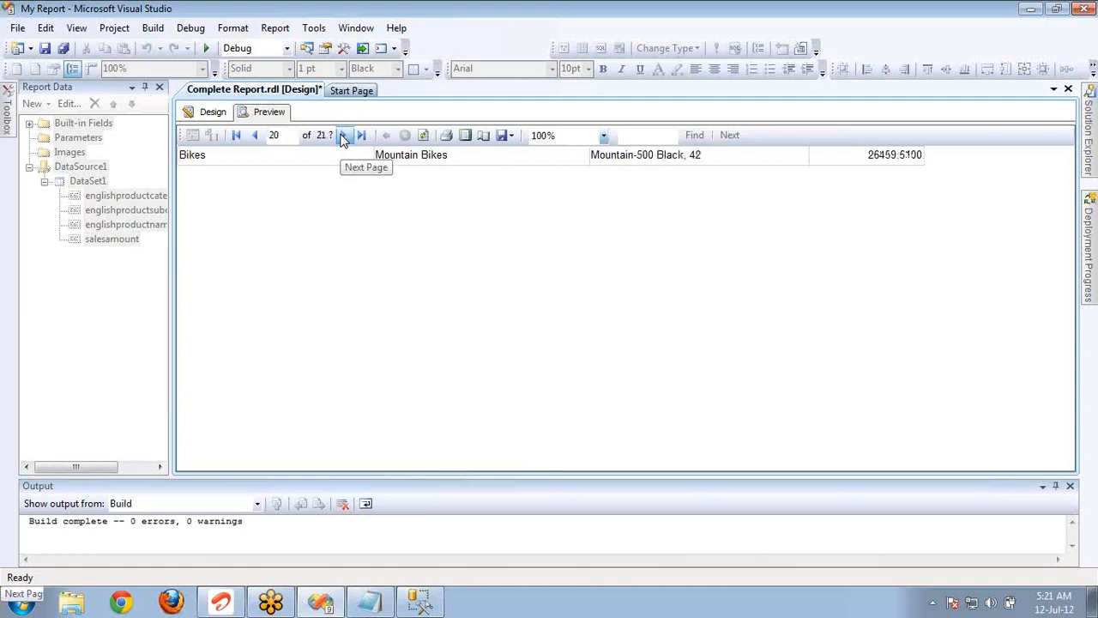
pyautogui.doubleClick(342, 136)
pyautogui.doubleClick(342, 137)
pyautogui.doubleClick(343, 137)
pyautogui.click(342, 137)
pyautogui.doubleClick(343, 136)
pyautogui.click(343, 136)
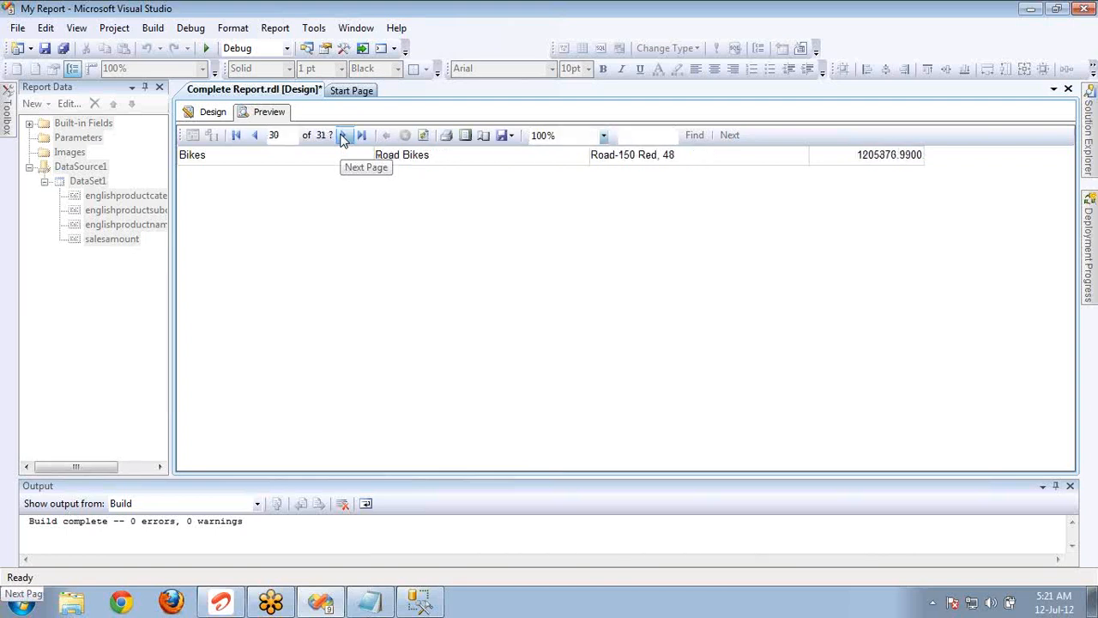
pyautogui.click(342, 136)
pyautogui.doubleClick(342, 136)
pyautogui.click(342, 137)
pyautogui.click(363, 136)
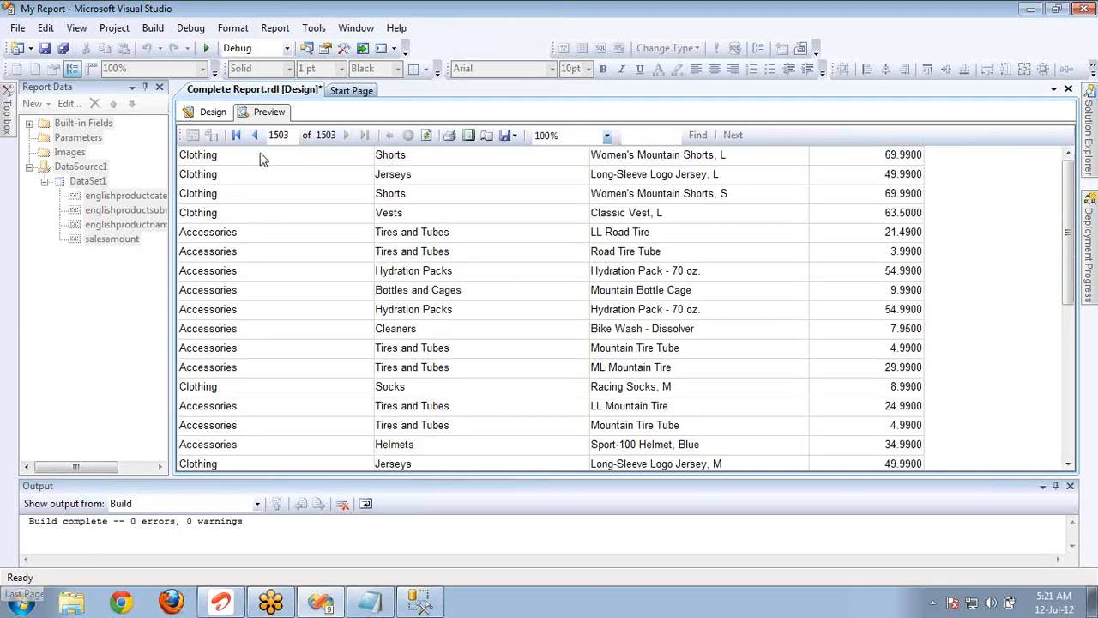
# In the report design, turn off page breaks between instances of the englishproductname row group.
pyautogui.click(213, 112)
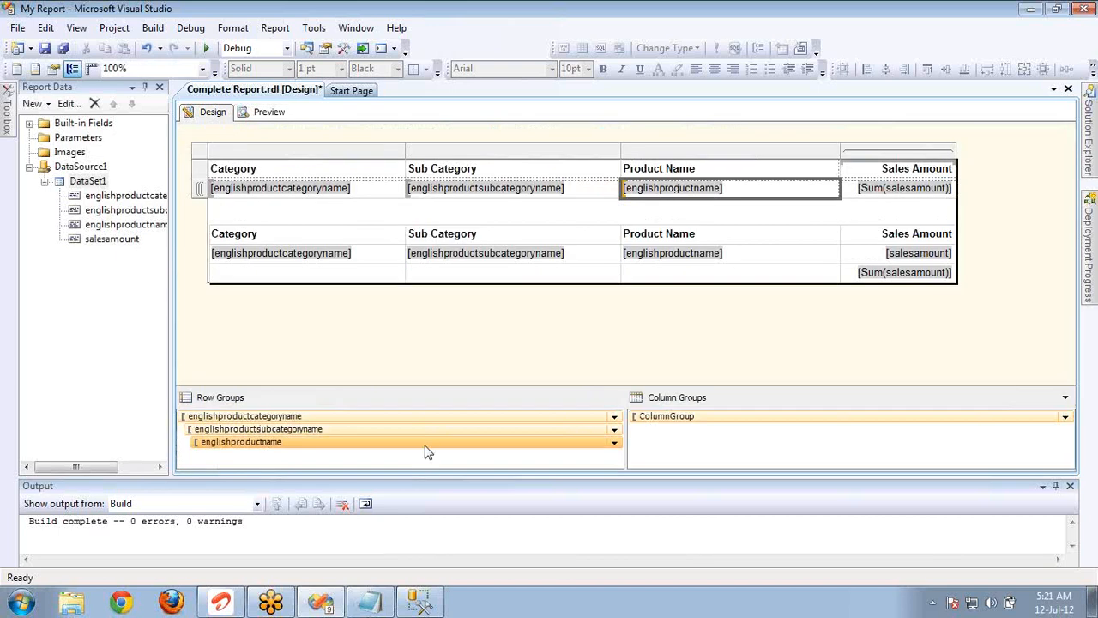
pyautogui.doubleClick(425, 447)
pyautogui.click(348, 164)
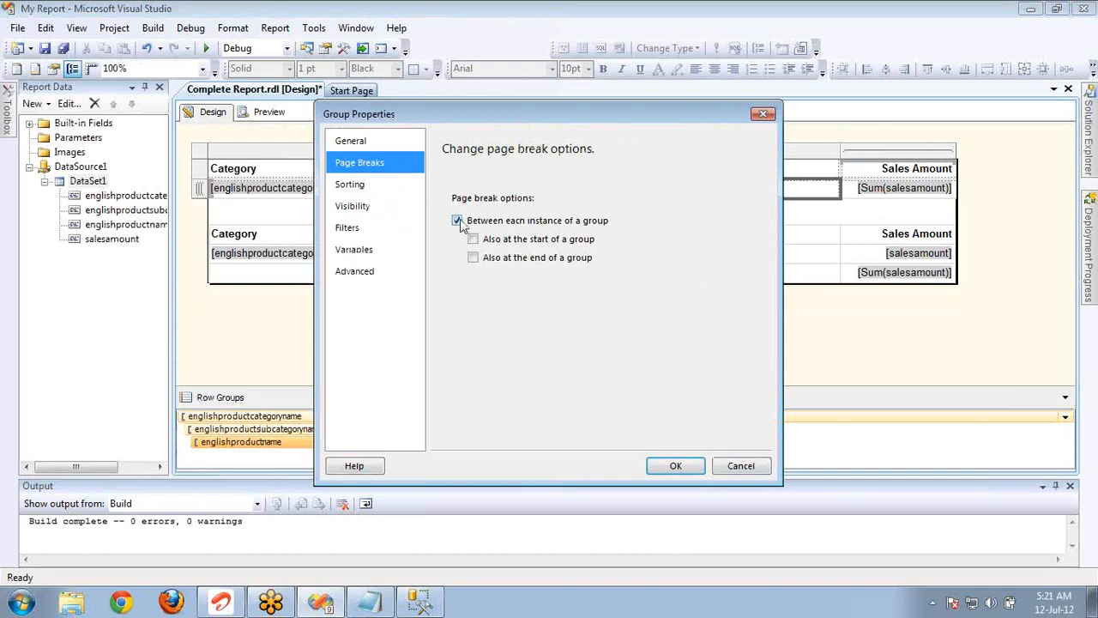
pyautogui.click(457, 220)
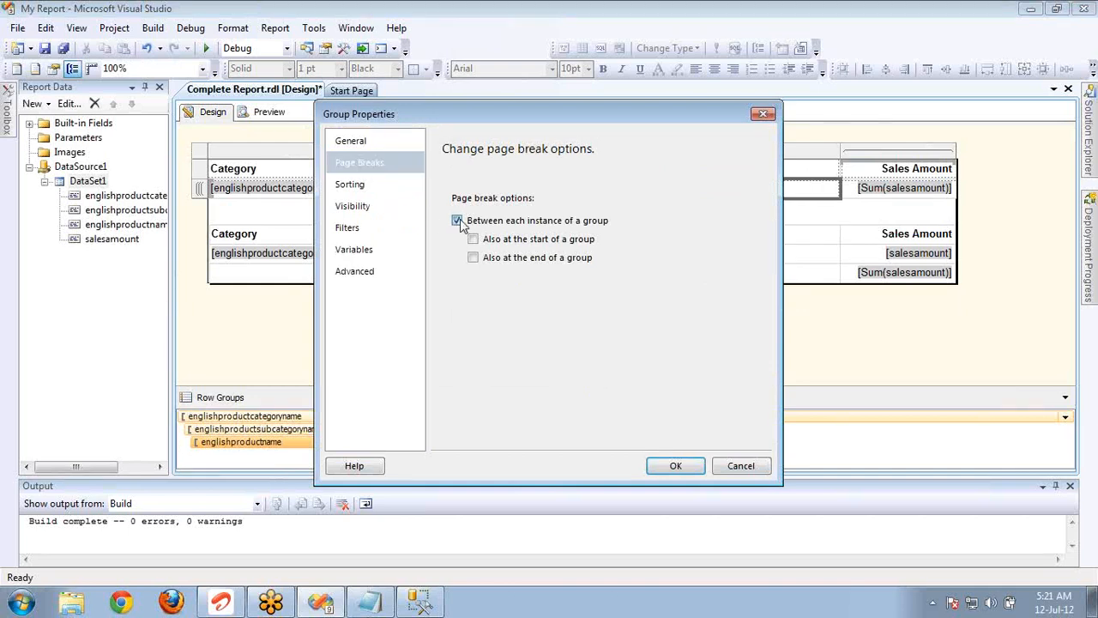
pyautogui.click(673, 466)
# Turn off page breaks between instances of the englishproductsubcategoryname row group.
pyautogui.click(420, 430)
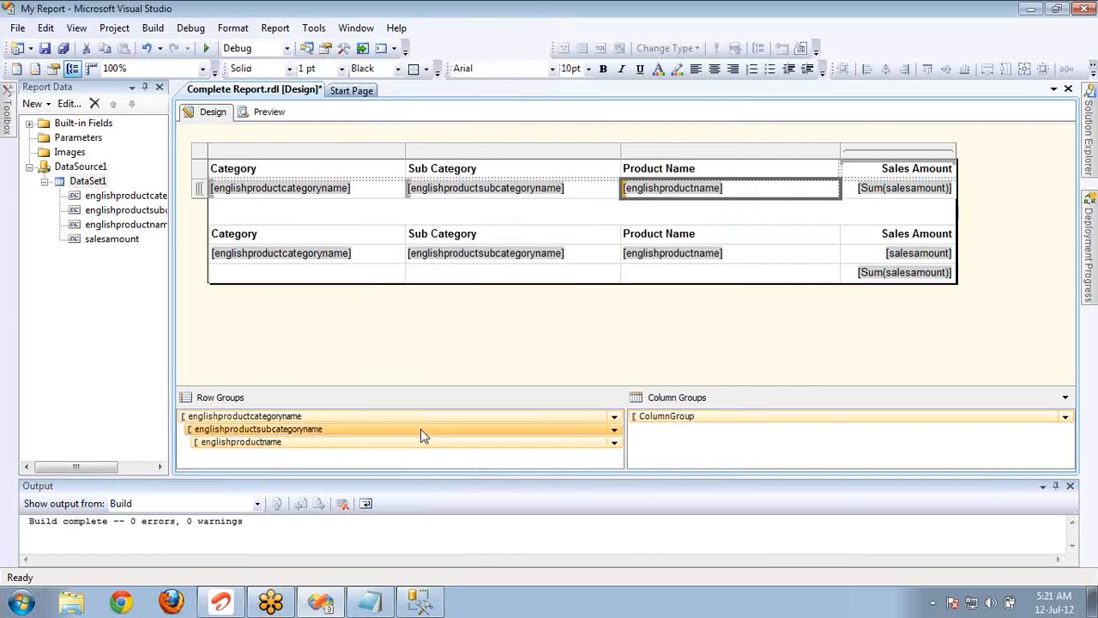
pyautogui.doubleClick(420, 435)
pyautogui.click(360, 161)
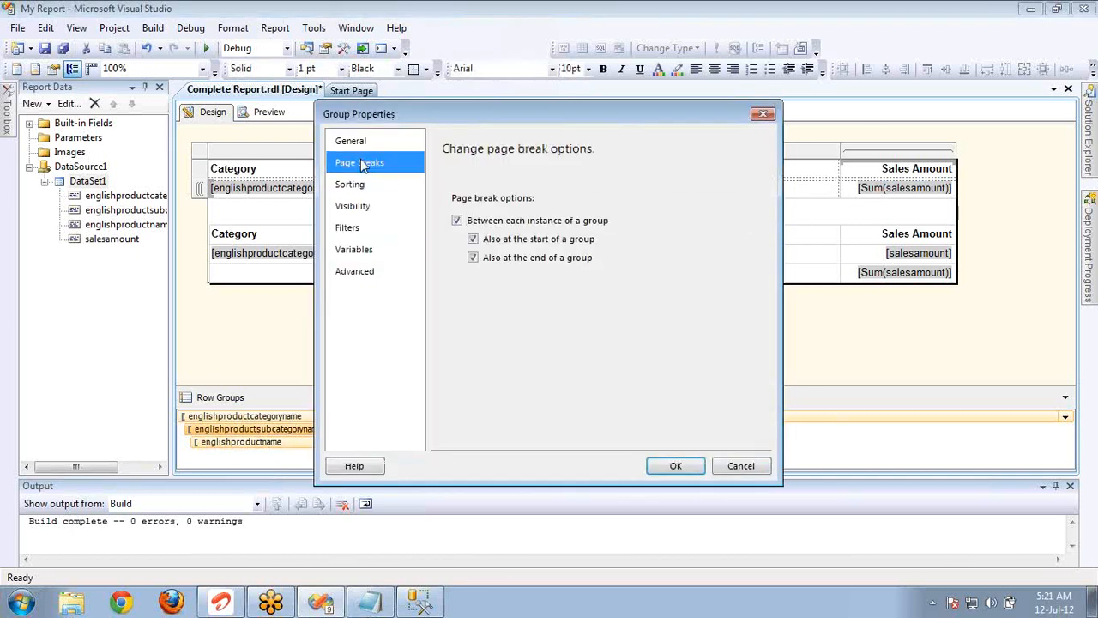
pyautogui.click(457, 221)
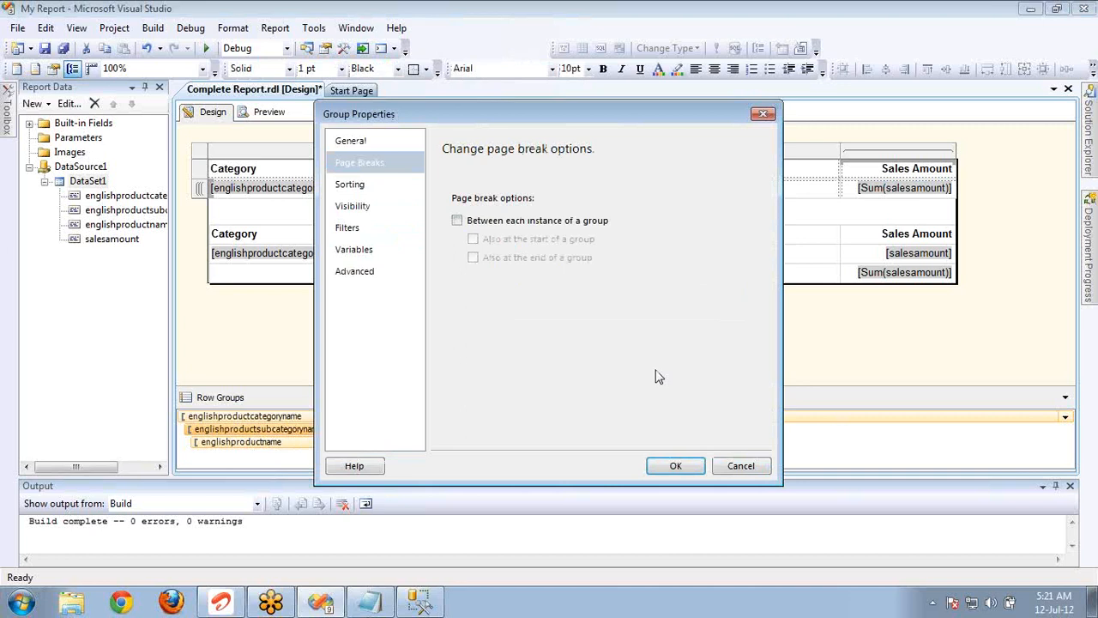
pyautogui.click(675, 464)
# Add a sort by [englishproductcategoryname] in A to Z order to the englishproductcategoryname row group.
pyautogui.click(452, 416)
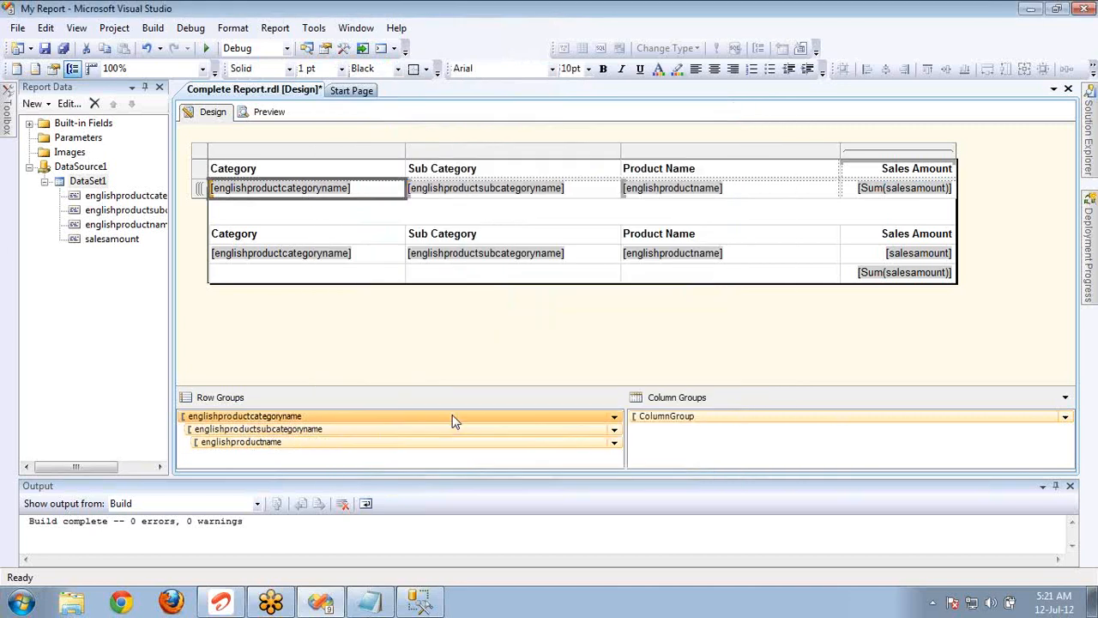
pyautogui.doubleClick(453, 417)
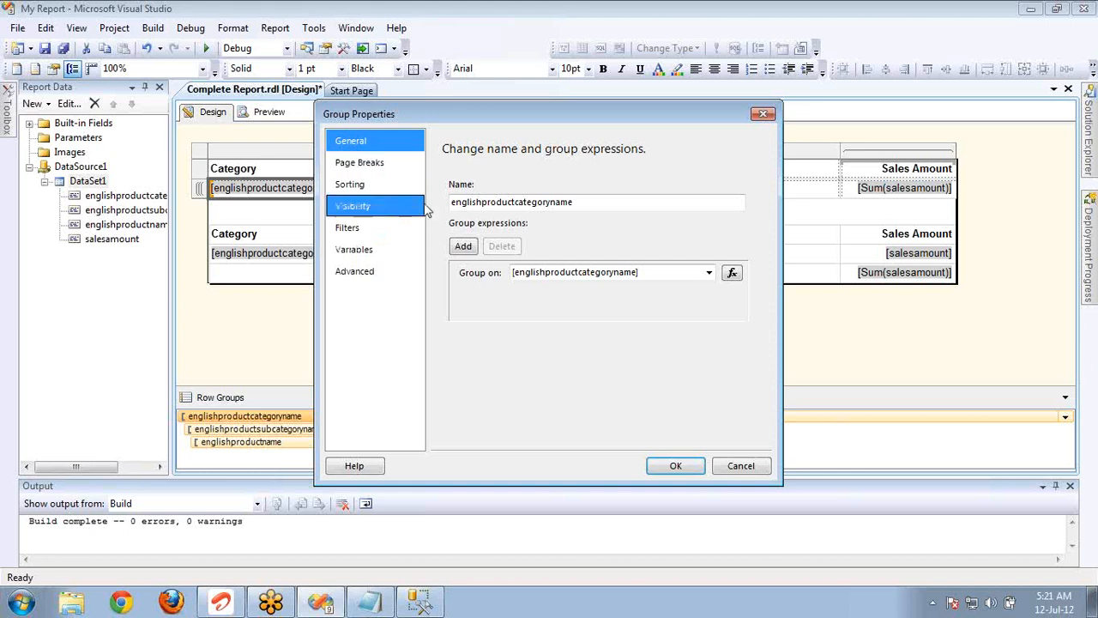
pyautogui.click(382, 161)
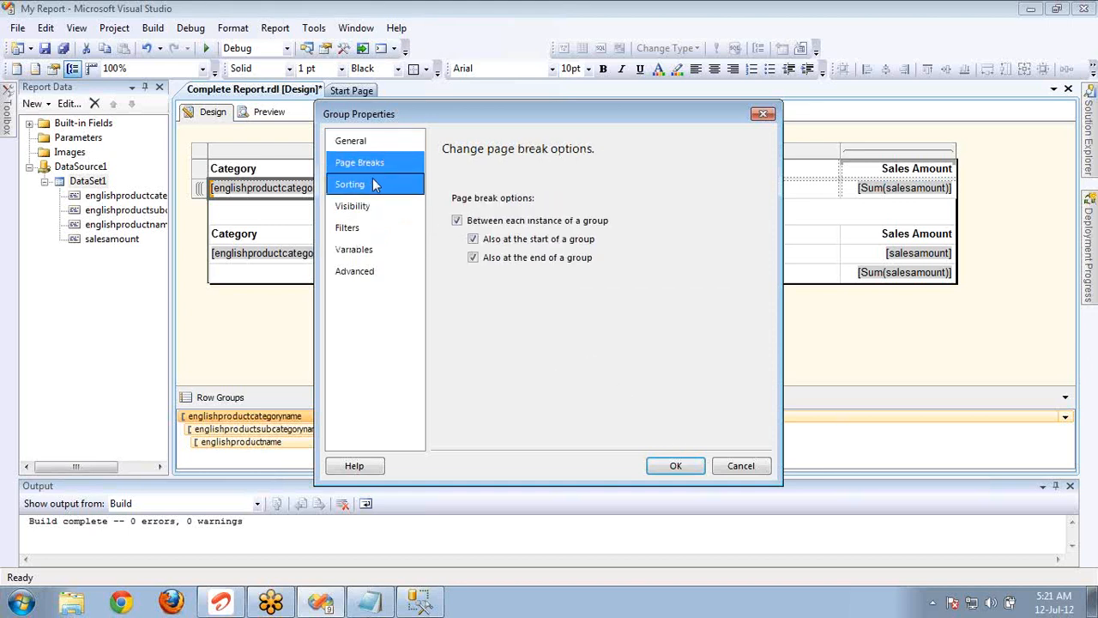
pyautogui.click(374, 185)
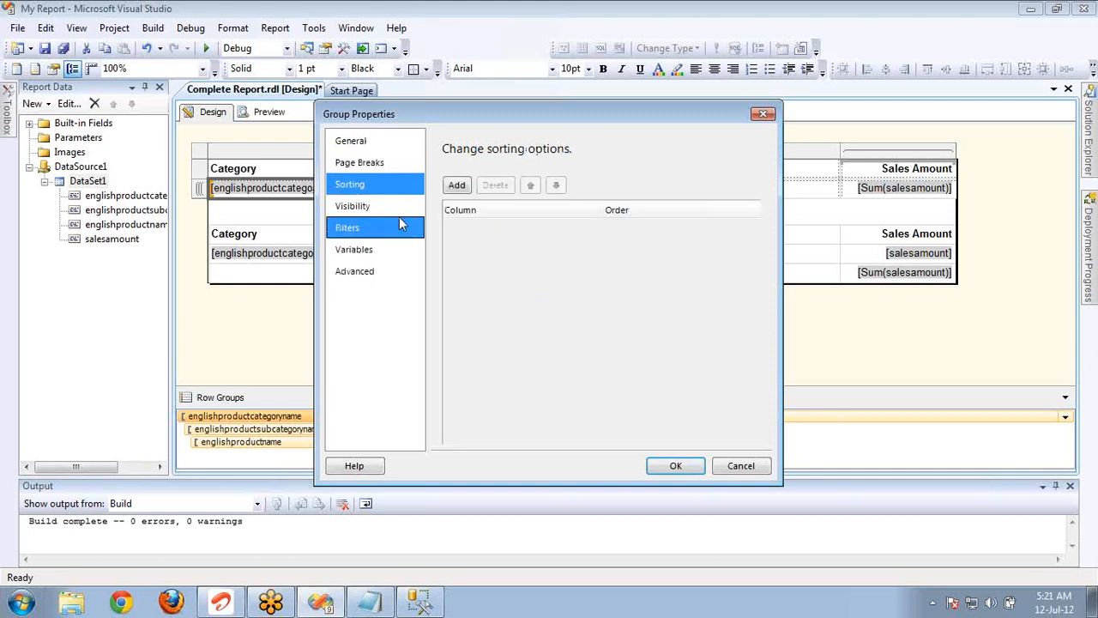
pyautogui.click(459, 187)
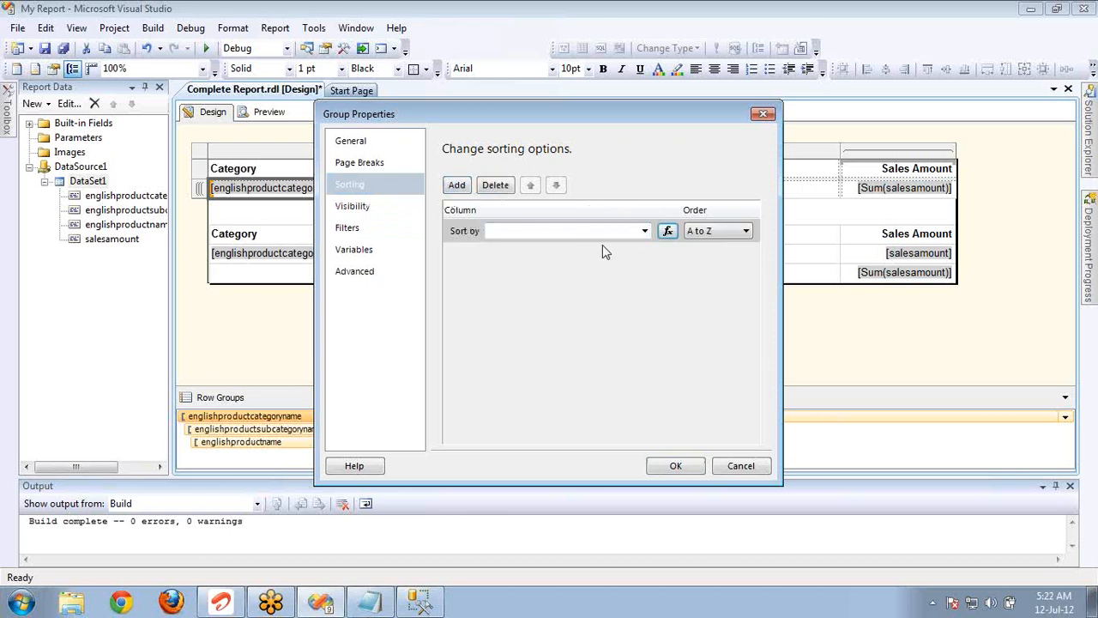
pyautogui.click(644, 230)
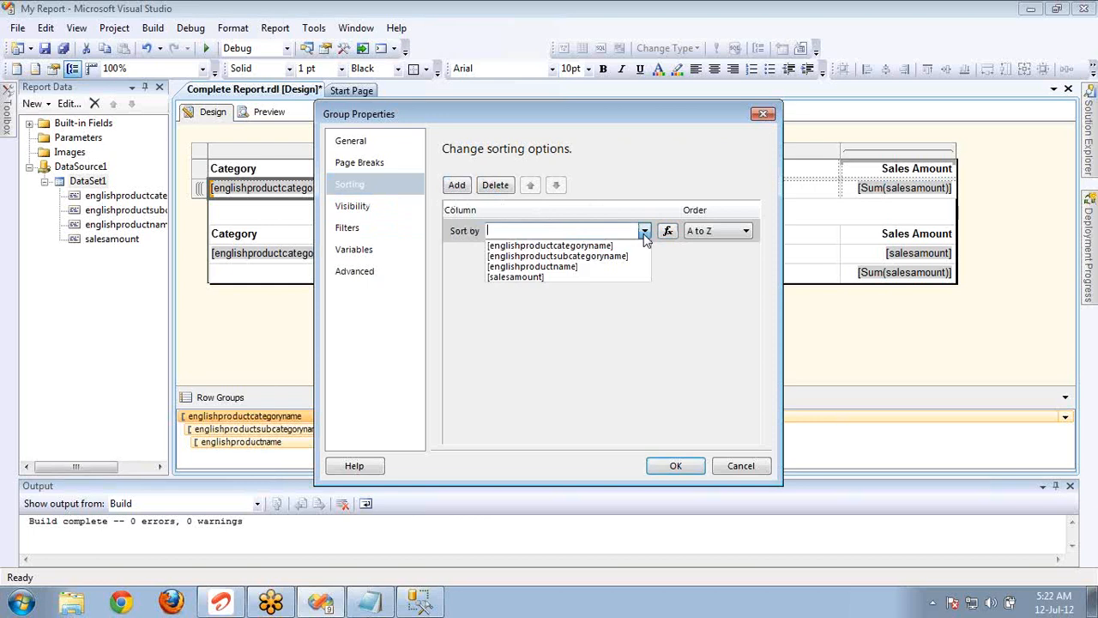
pyautogui.click(595, 246)
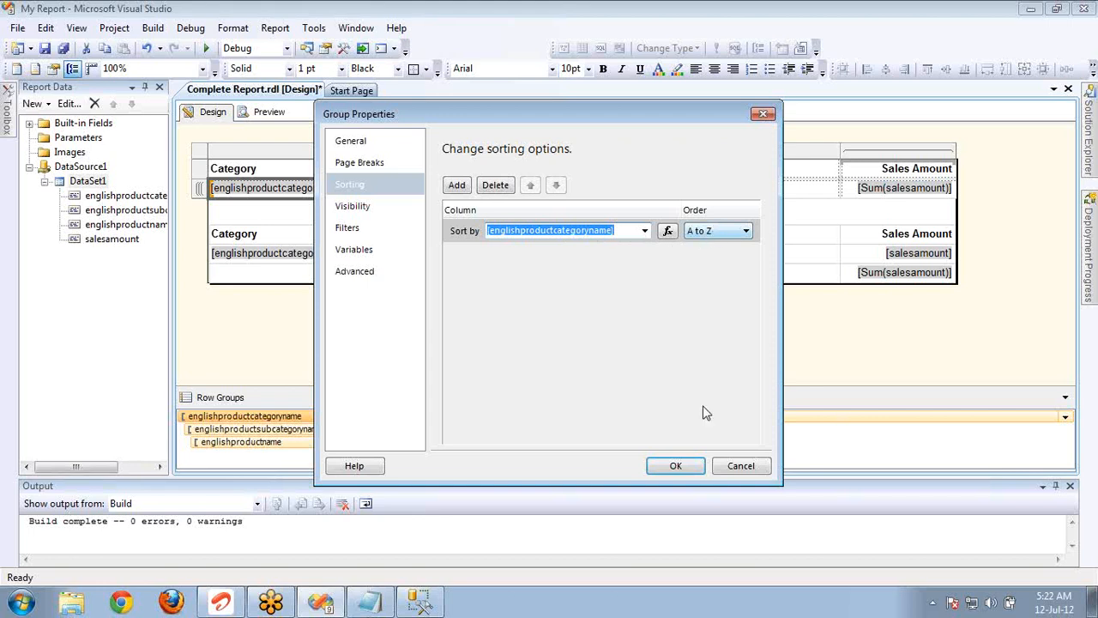
pyautogui.click(677, 466)
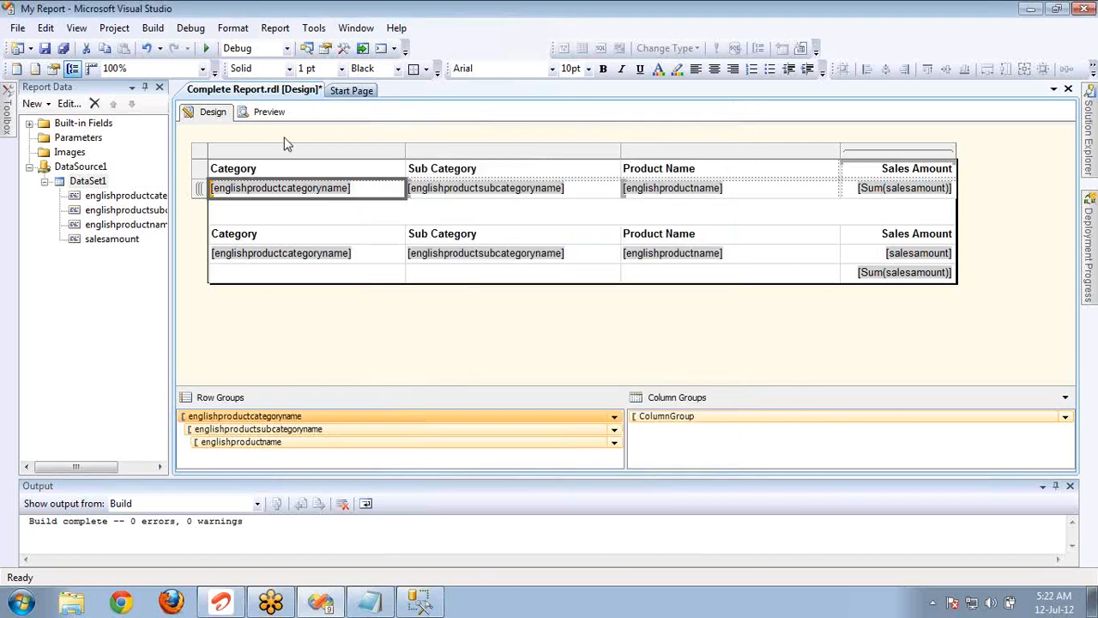
# Preview the report and page forward to page 4 to examine the order of the categories.
pyautogui.click(269, 114)
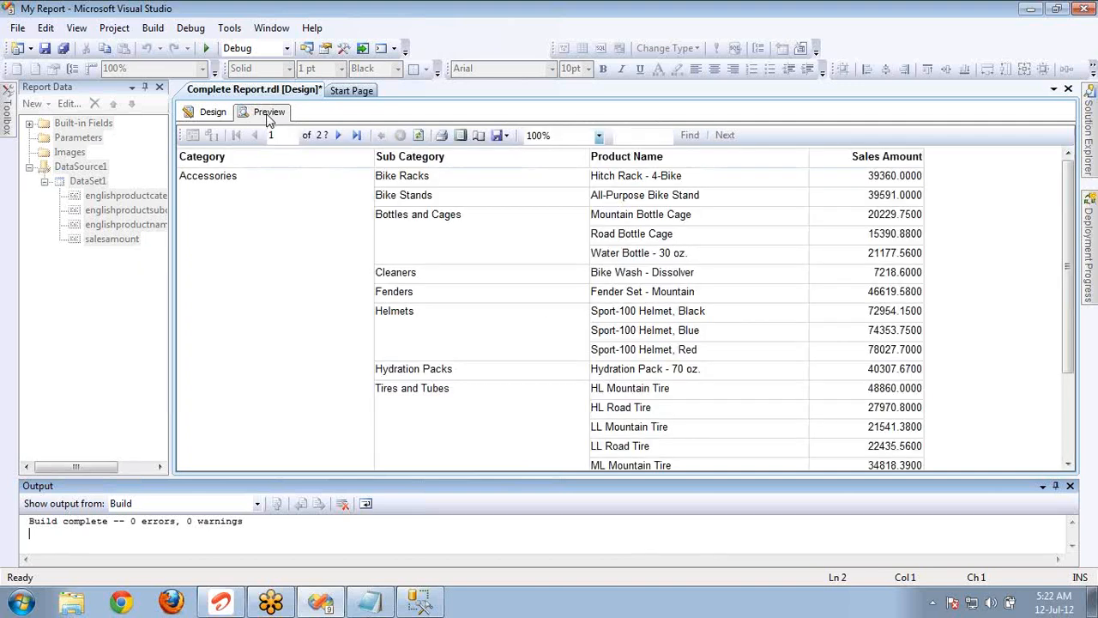
pyautogui.click(245, 187)
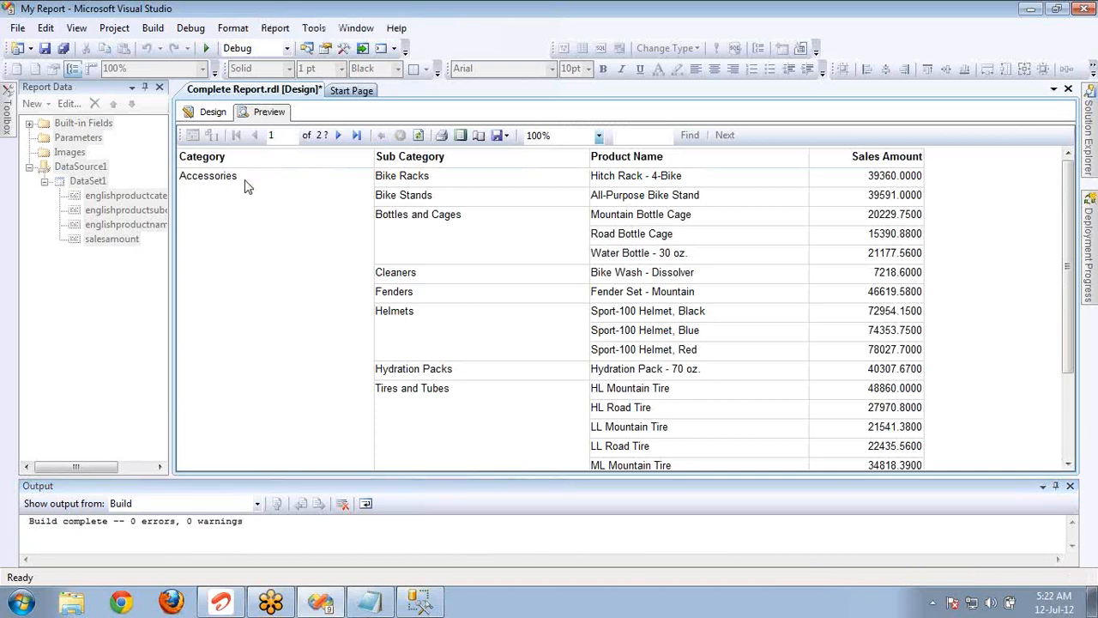
pyautogui.click(339, 136)
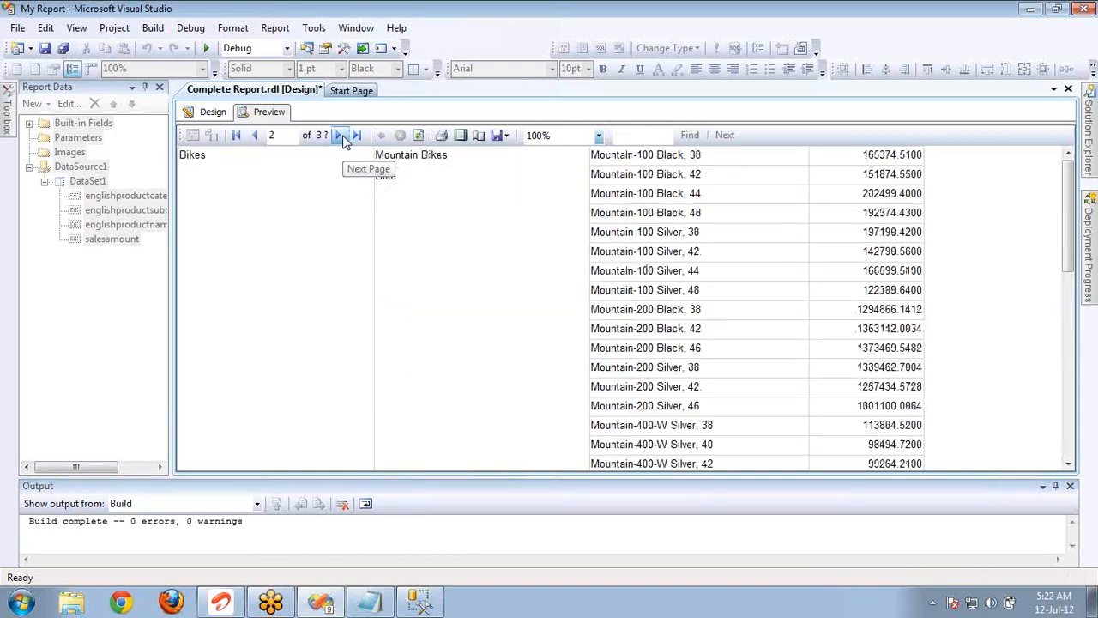
pyautogui.click(339, 136)
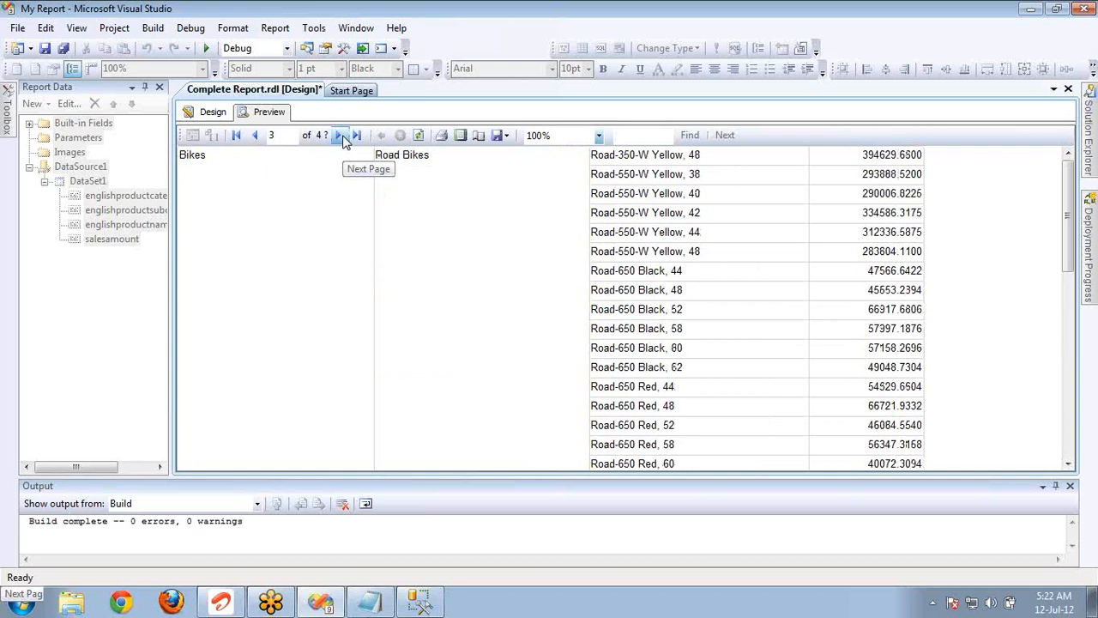
pyautogui.click(340, 135)
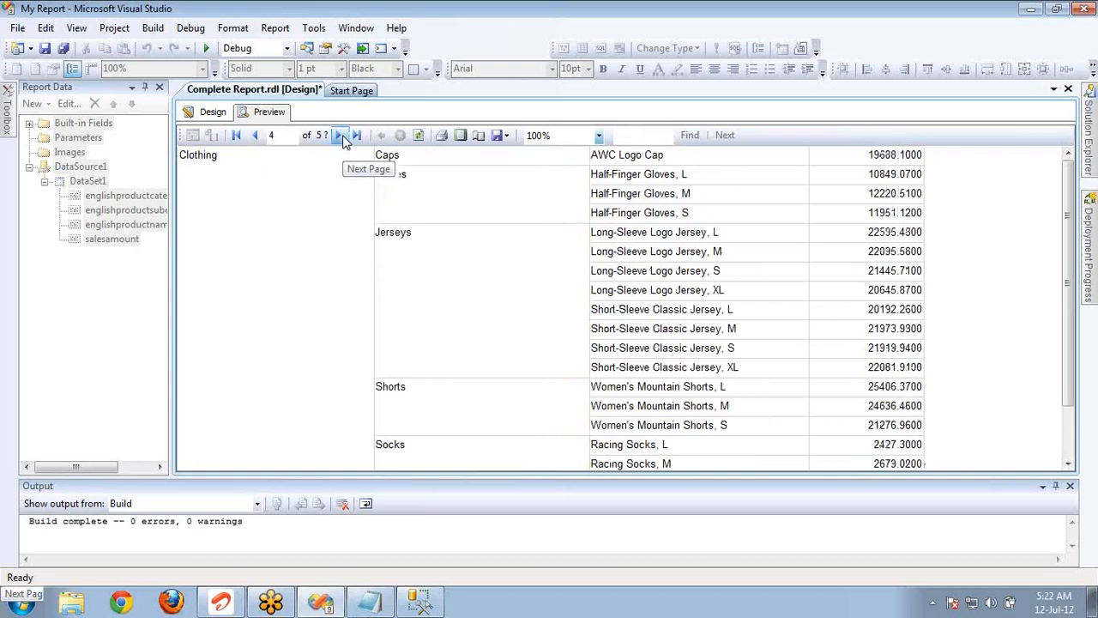
# In the report design, change the englishproductcategoryname row group's sort order to Z to A.
pyautogui.click(215, 113)
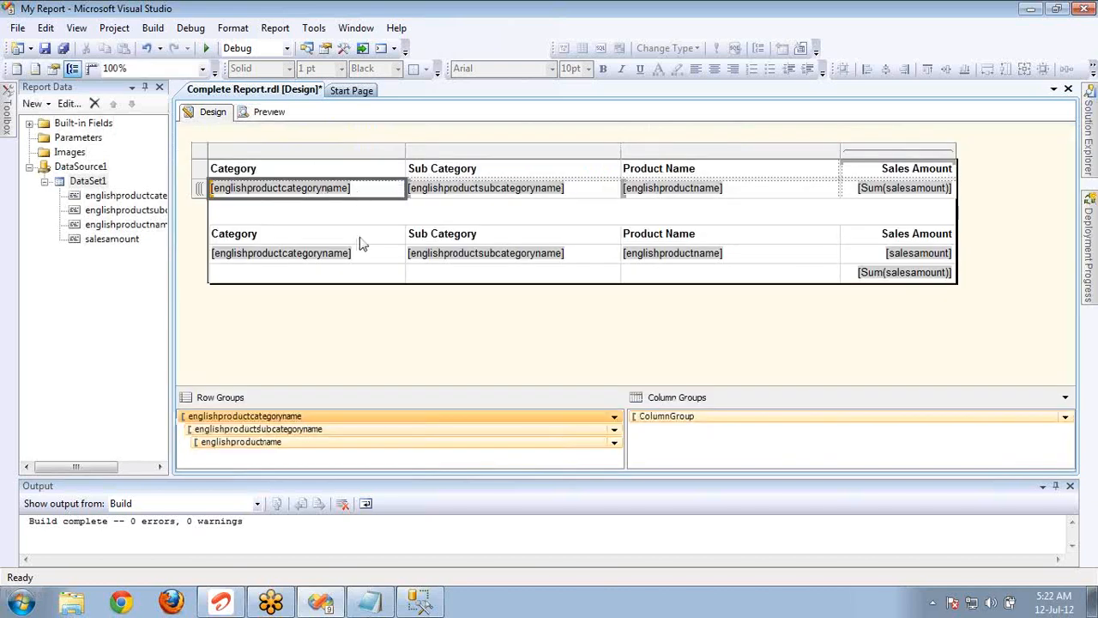
pyautogui.doubleClick(339, 420)
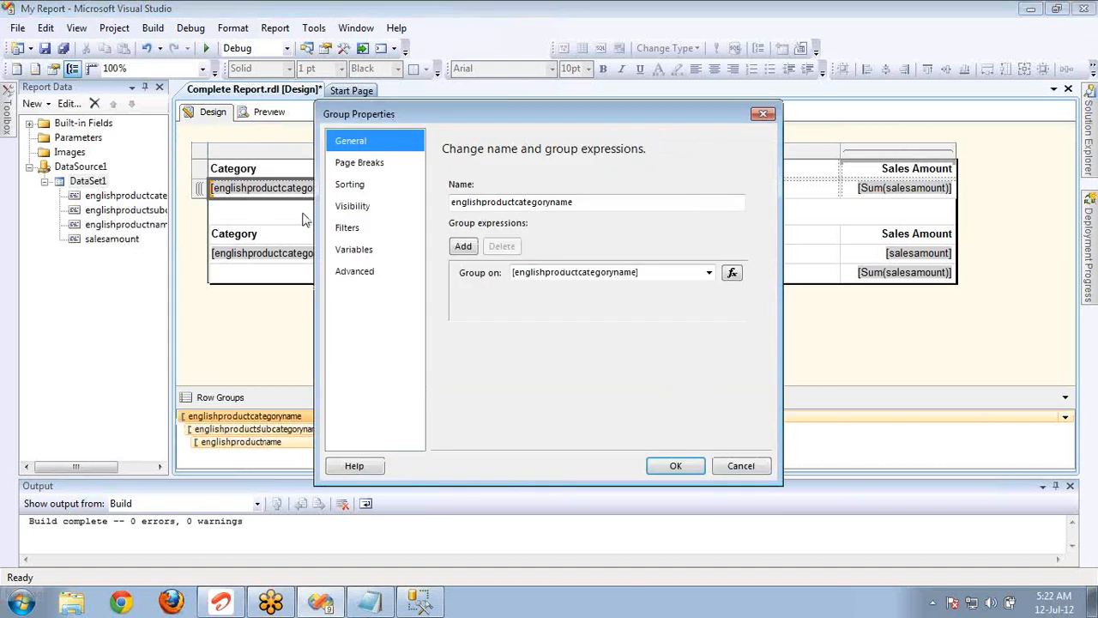
pyautogui.click(357, 189)
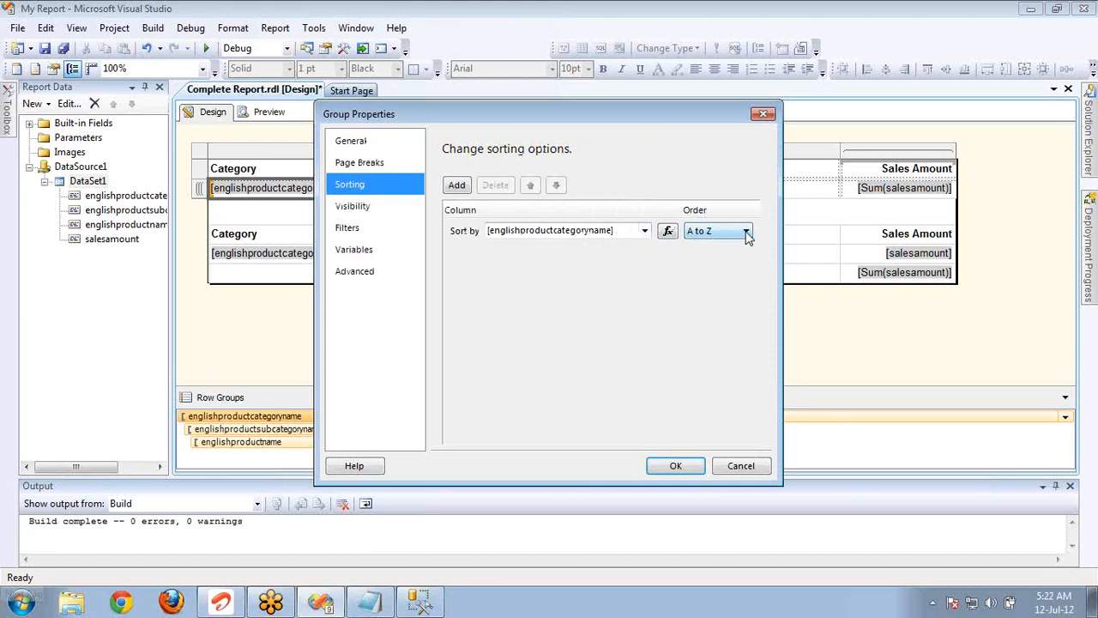
pyautogui.click(746, 230)
pyautogui.click(718, 254)
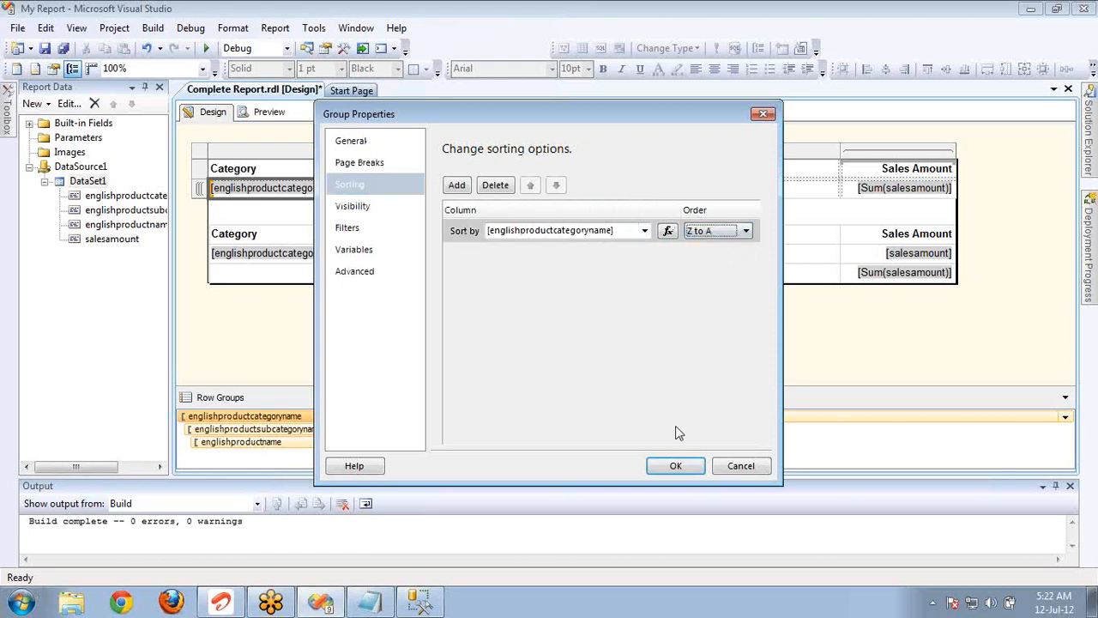
pyautogui.click(677, 468)
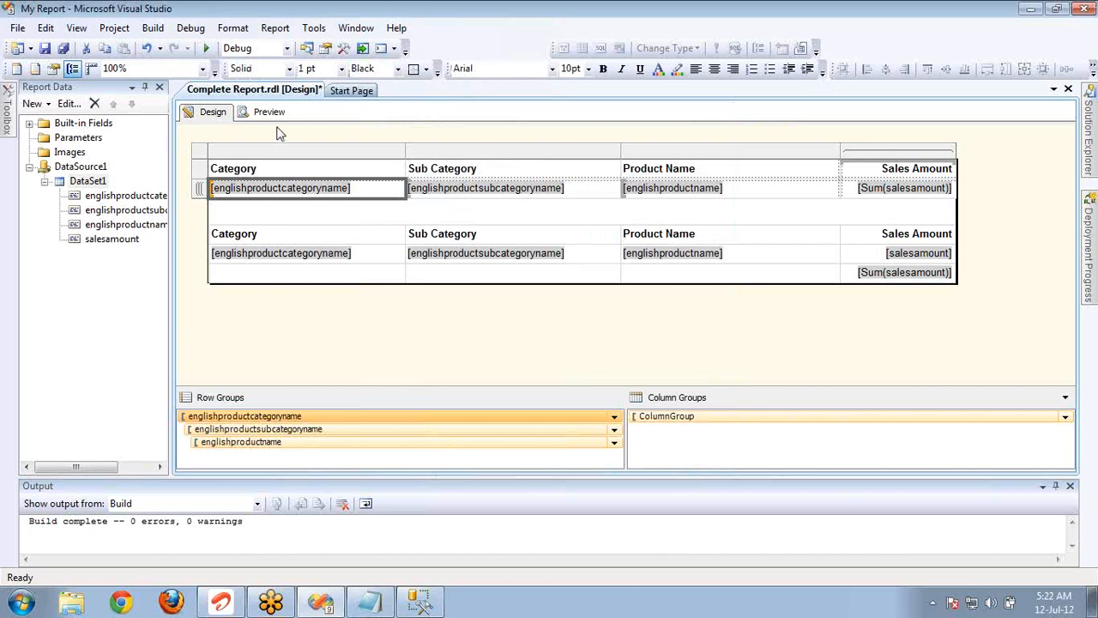
# Preview the report, page forward to page 4 and back to page 2 to check the descending category order.
pyautogui.click(273, 113)
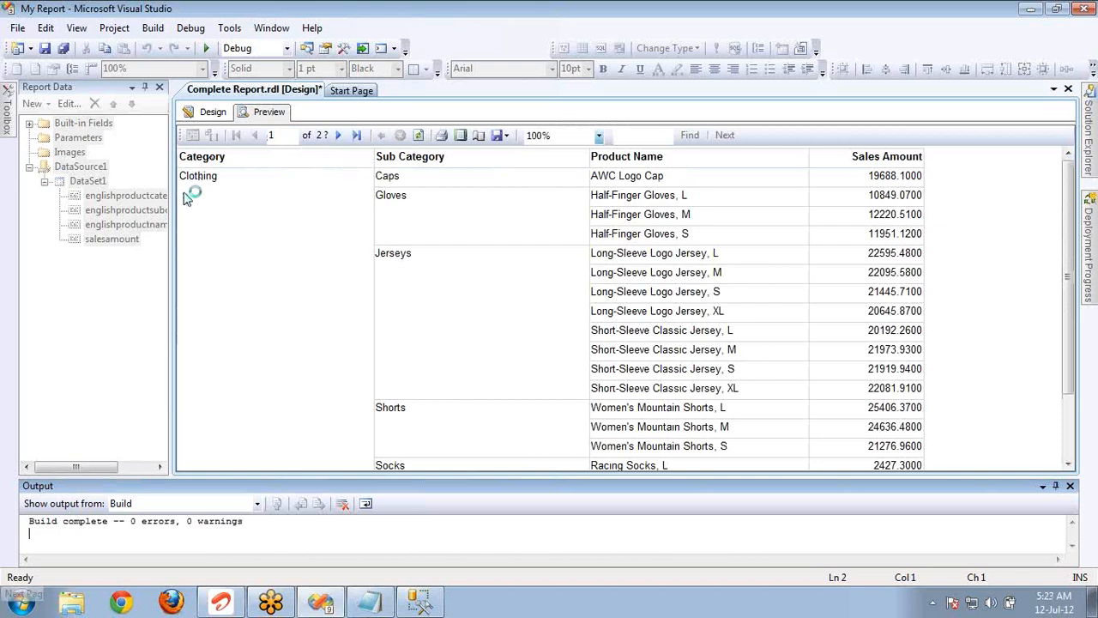
pyautogui.click(341, 136)
pyautogui.click(341, 136)
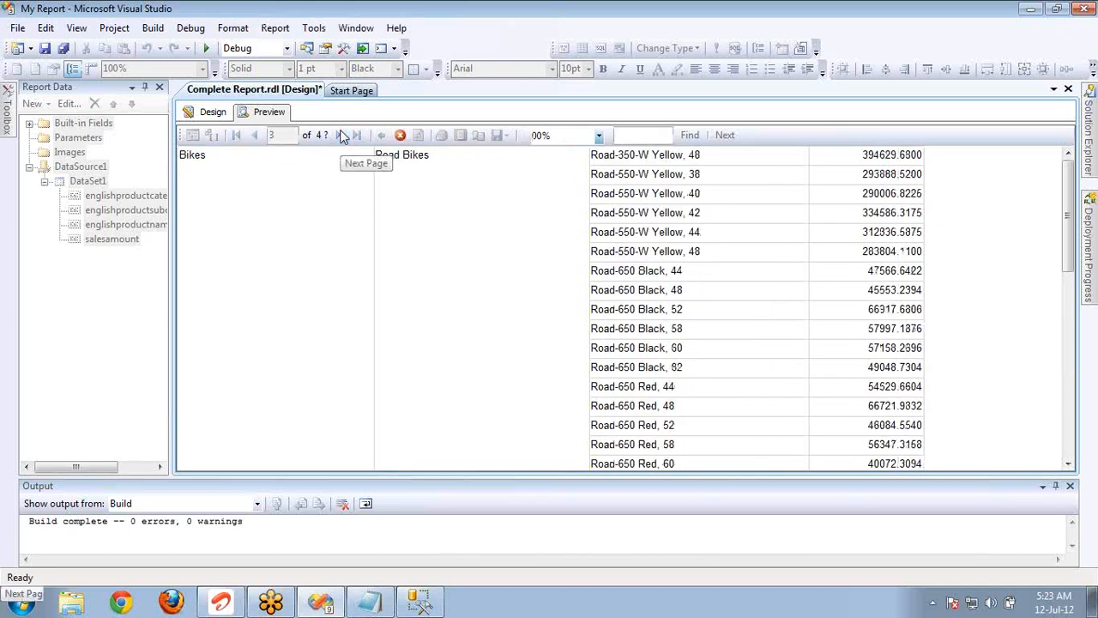
pyautogui.click(341, 135)
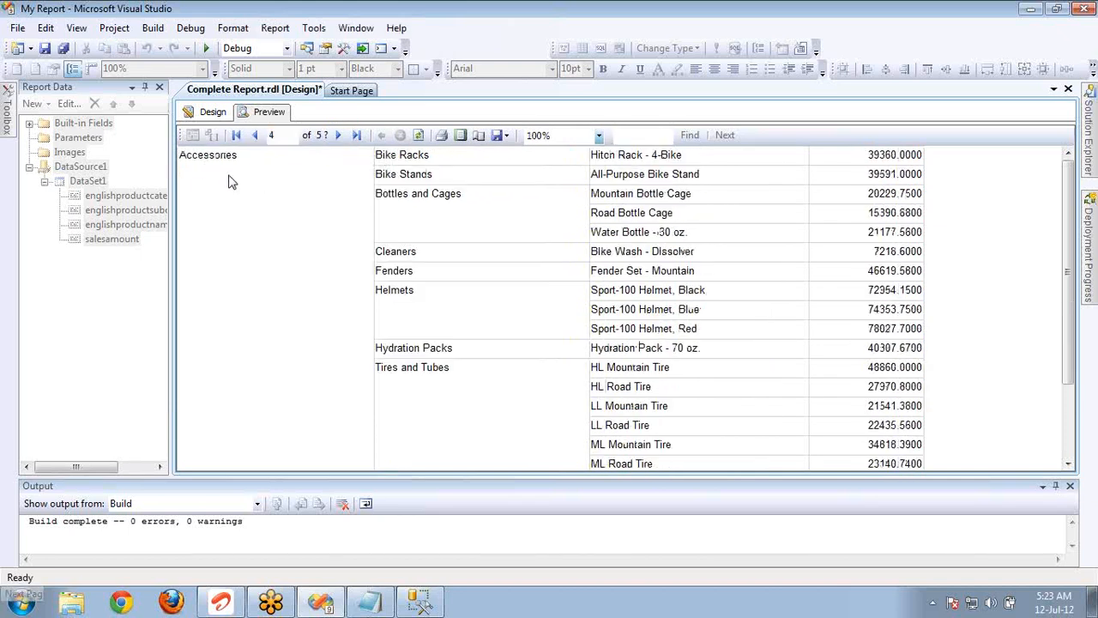
pyautogui.click(256, 136)
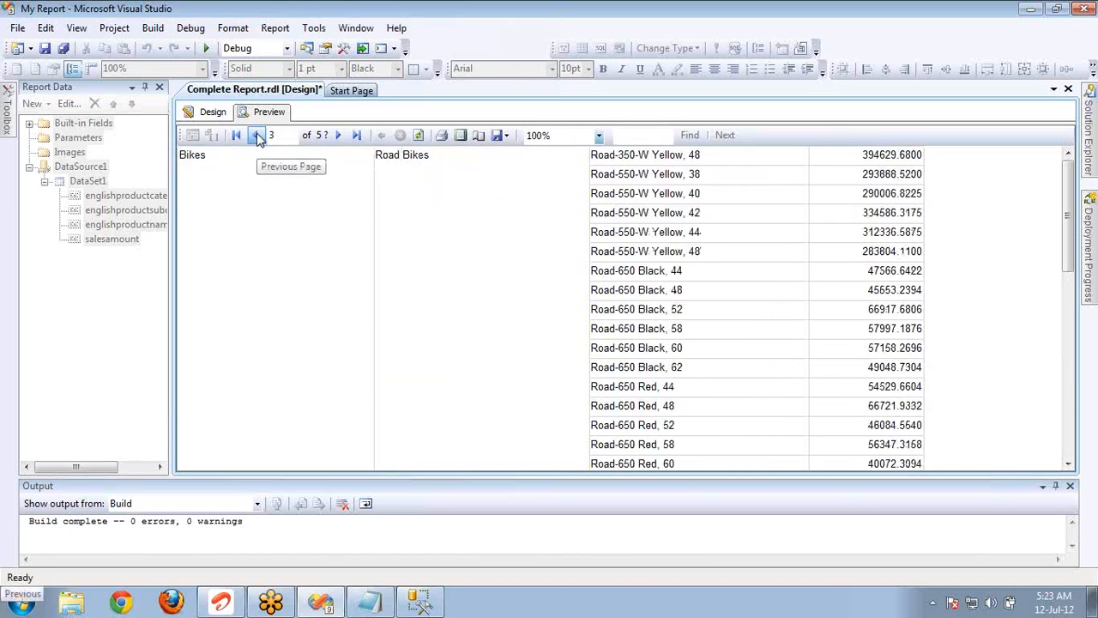
pyautogui.click(256, 136)
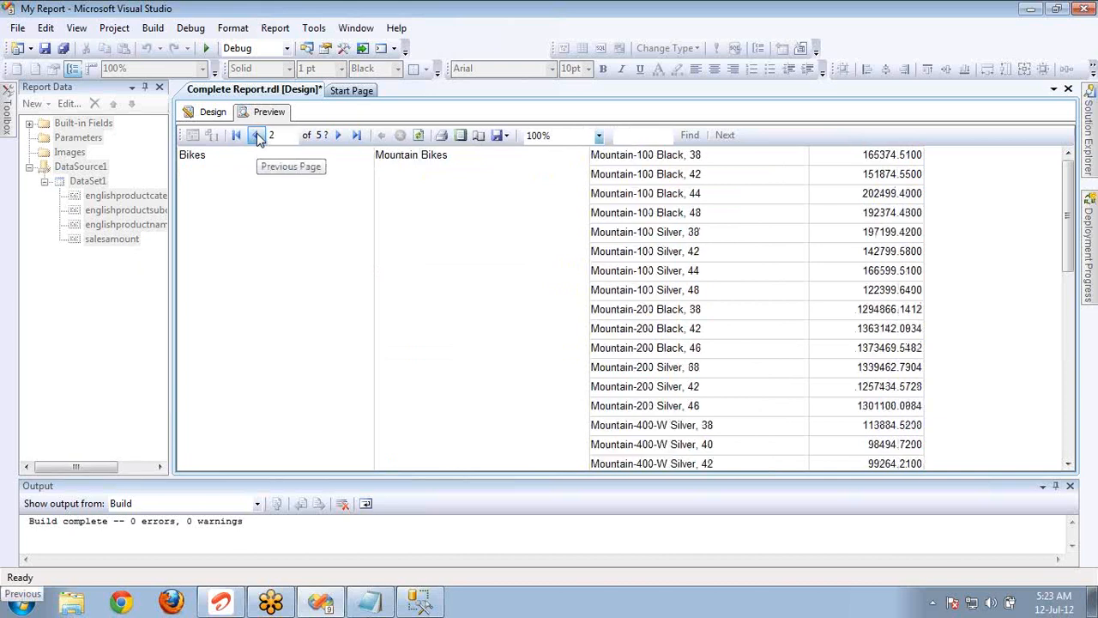
# In the category row group's sorting, set [englishproductcategoryname] to A to Z and add a second level by [englishproductsubcategoryname] in Z to A order.
pyautogui.click(214, 112)
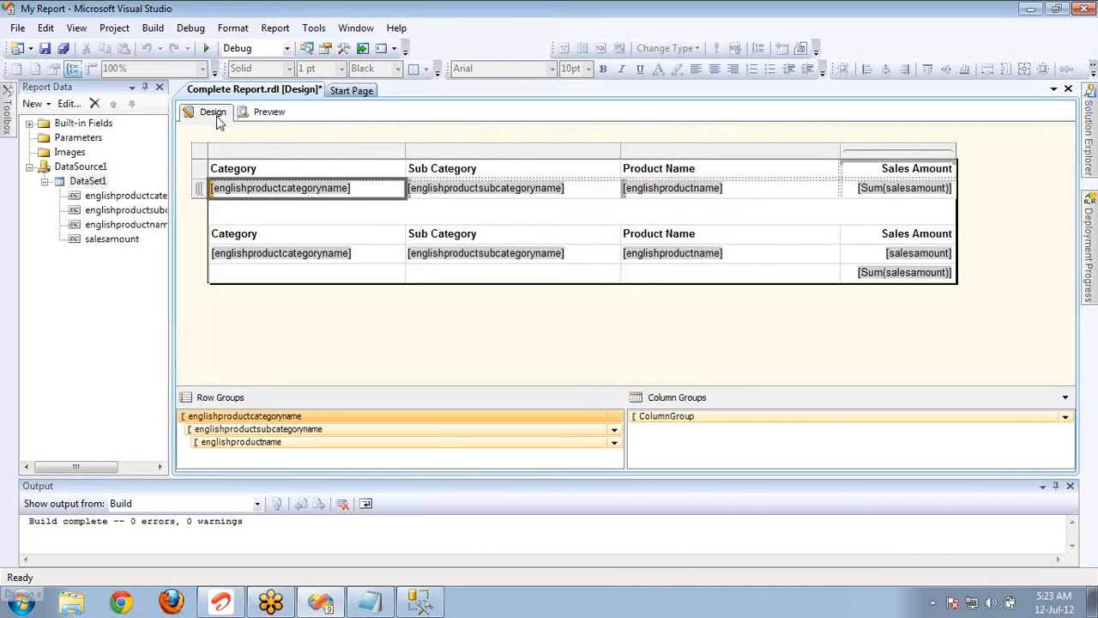
pyautogui.doubleClick(291, 420)
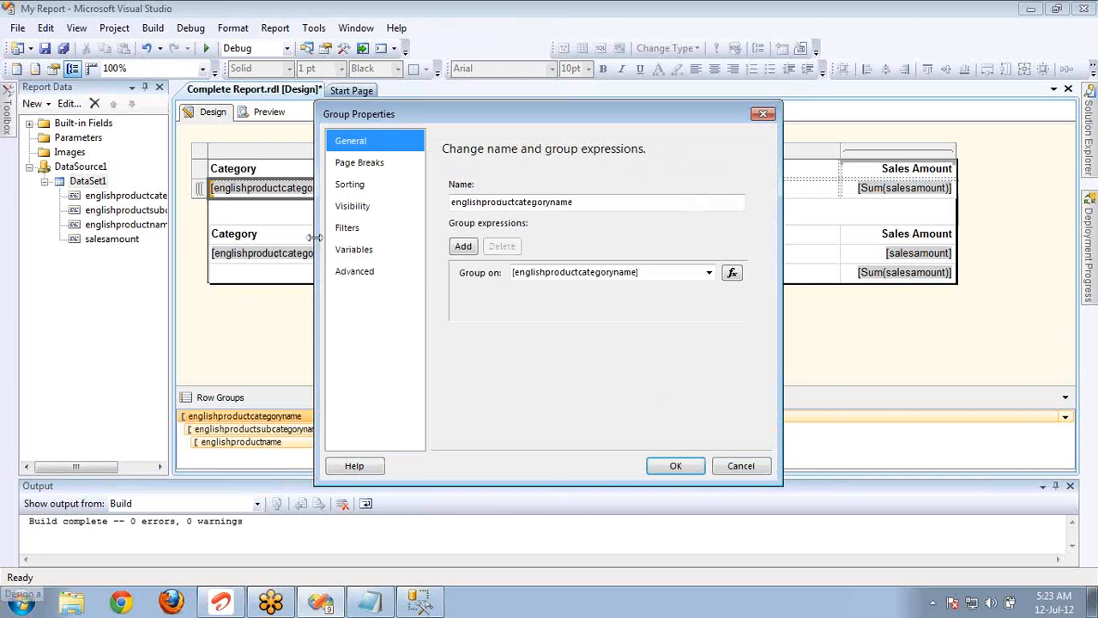
pyautogui.click(349, 183)
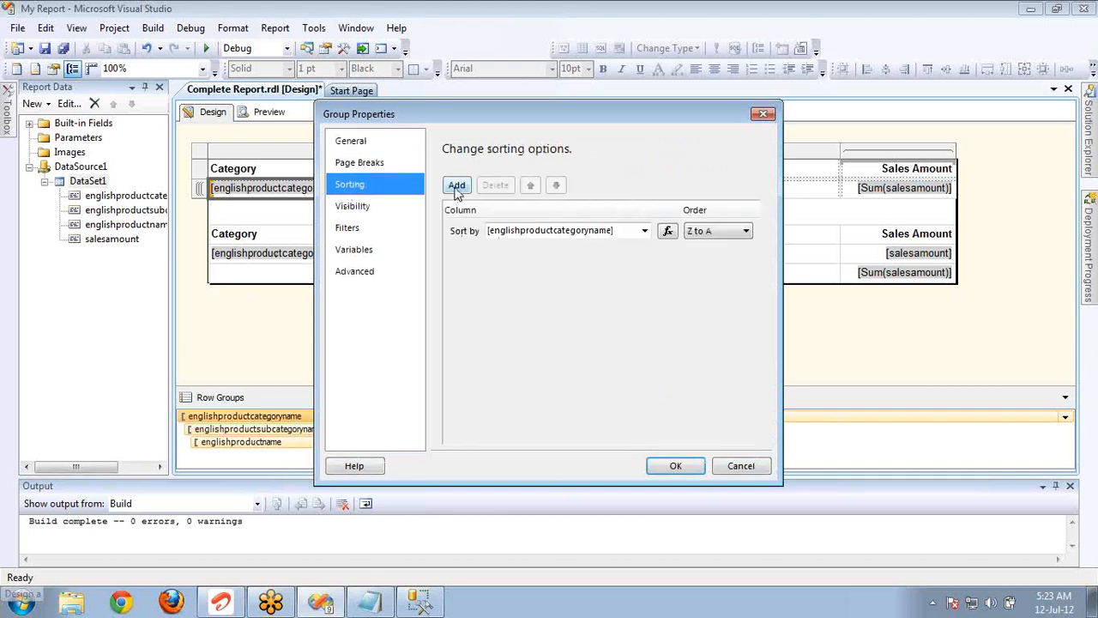
pyautogui.click(456, 186)
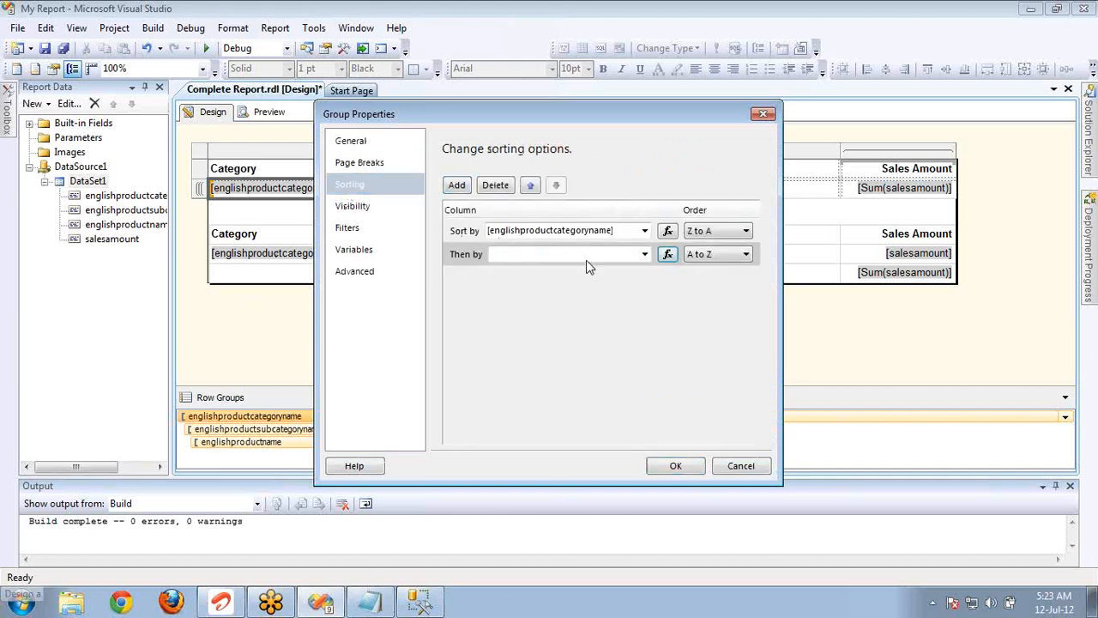
pyautogui.click(645, 255)
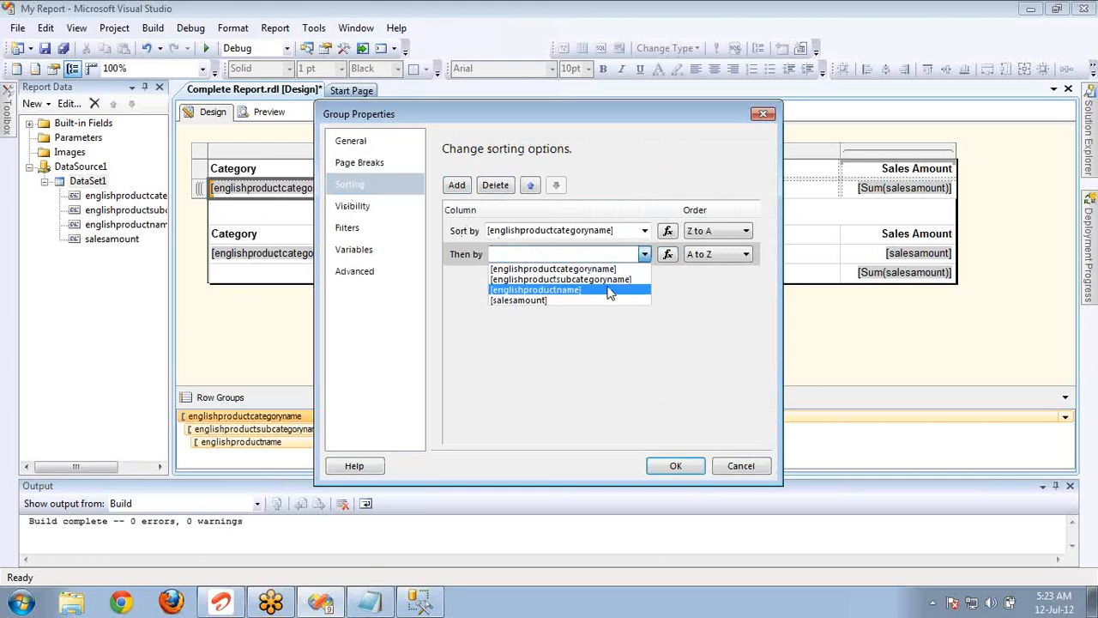
pyautogui.click(607, 281)
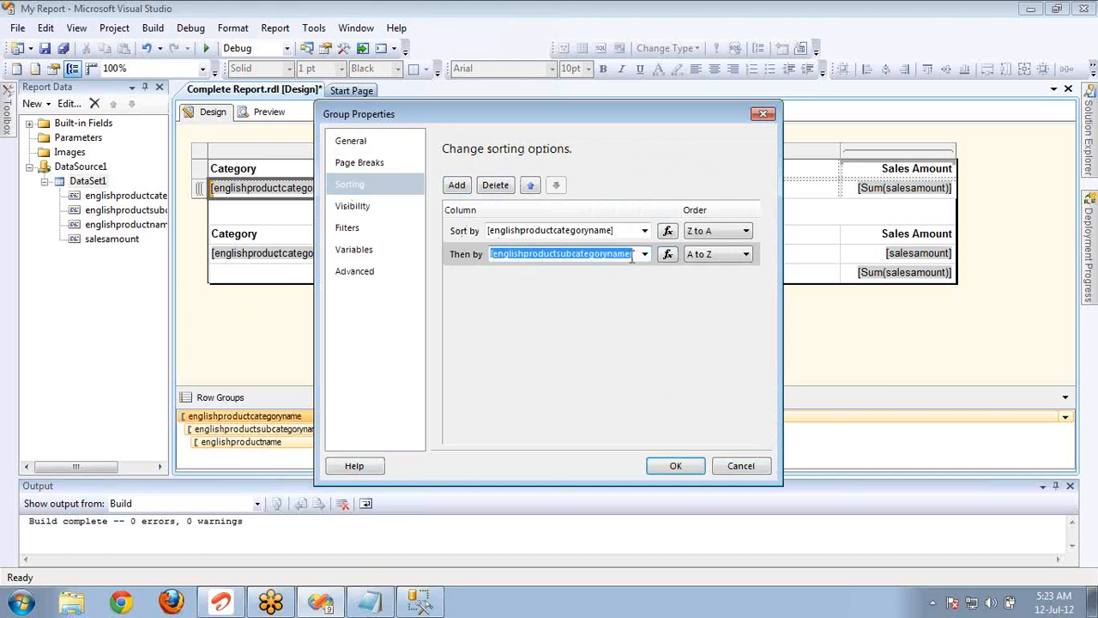
pyautogui.click(710, 232)
pyautogui.click(700, 246)
pyautogui.click(712, 254)
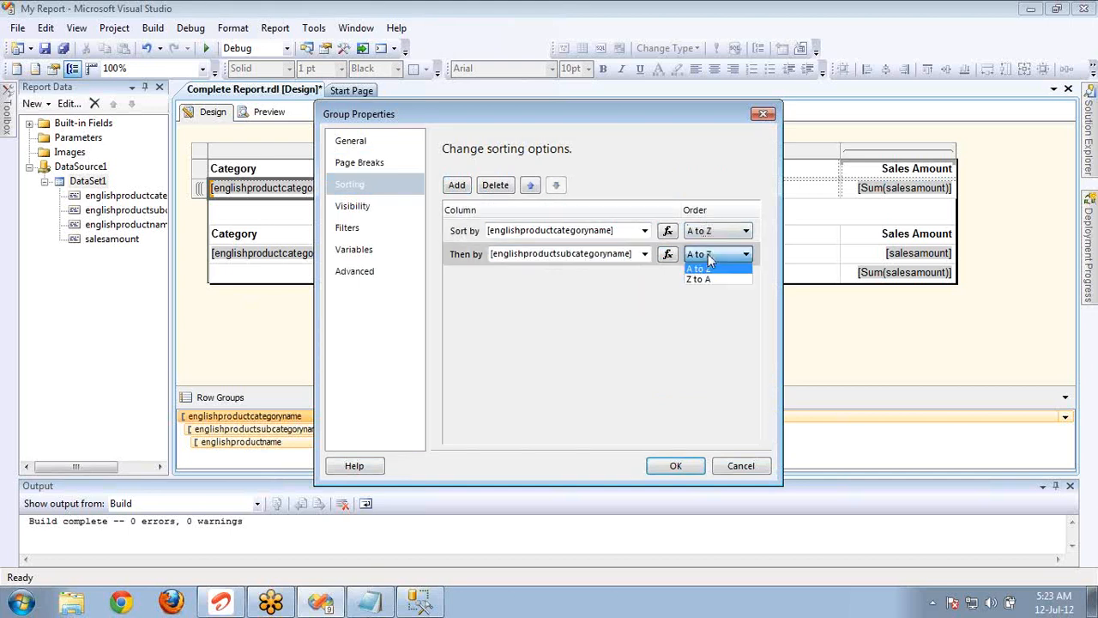
pyautogui.click(717, 279)
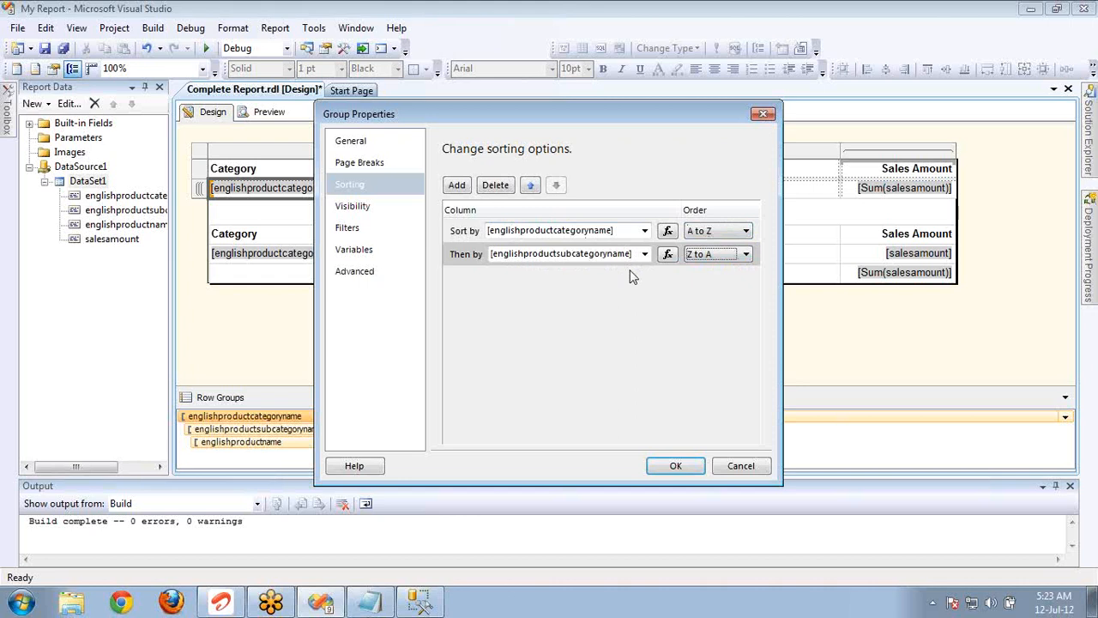
pyautogui.click(674, 465)
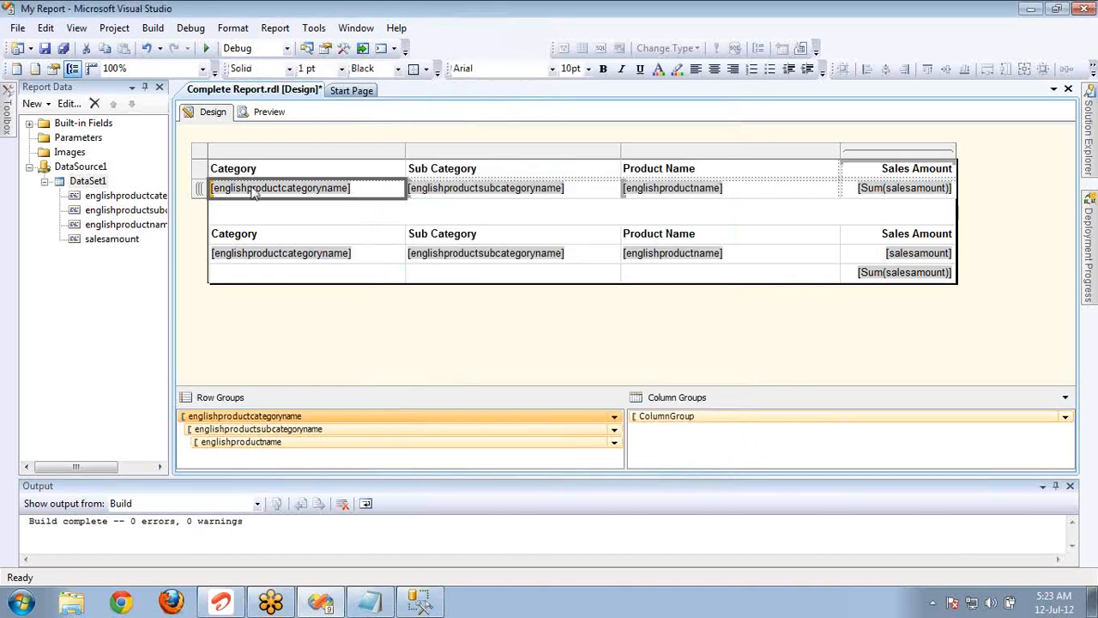
# Preview the report, review both sorting levels in the category row group's properties, and close them without changes.
pyautogui.click(268, 114)
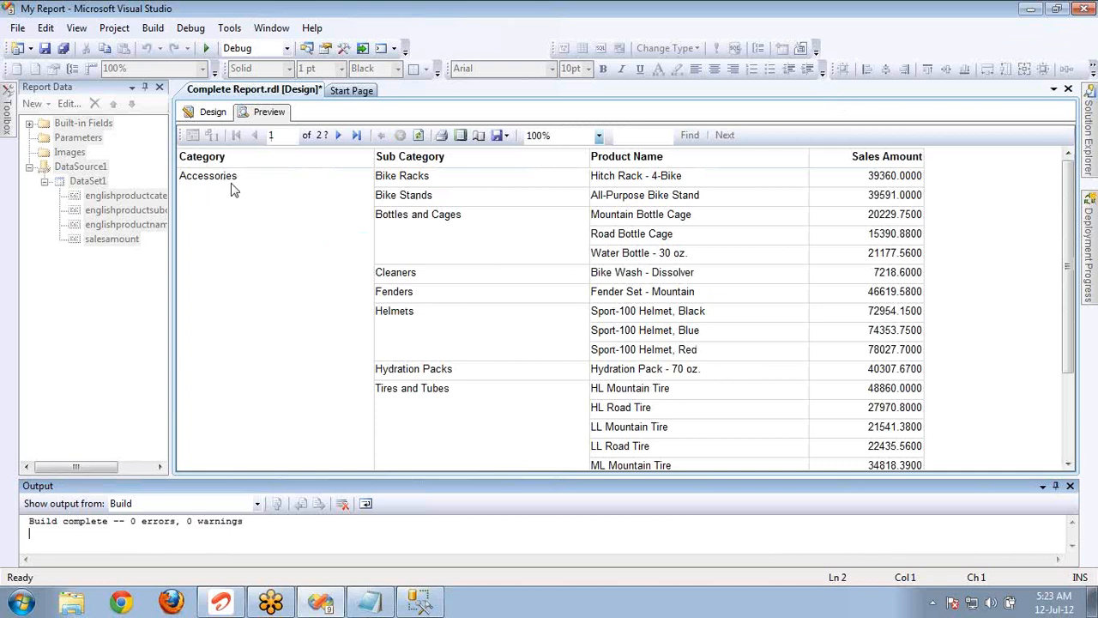
pyautogui.click(227, 181)
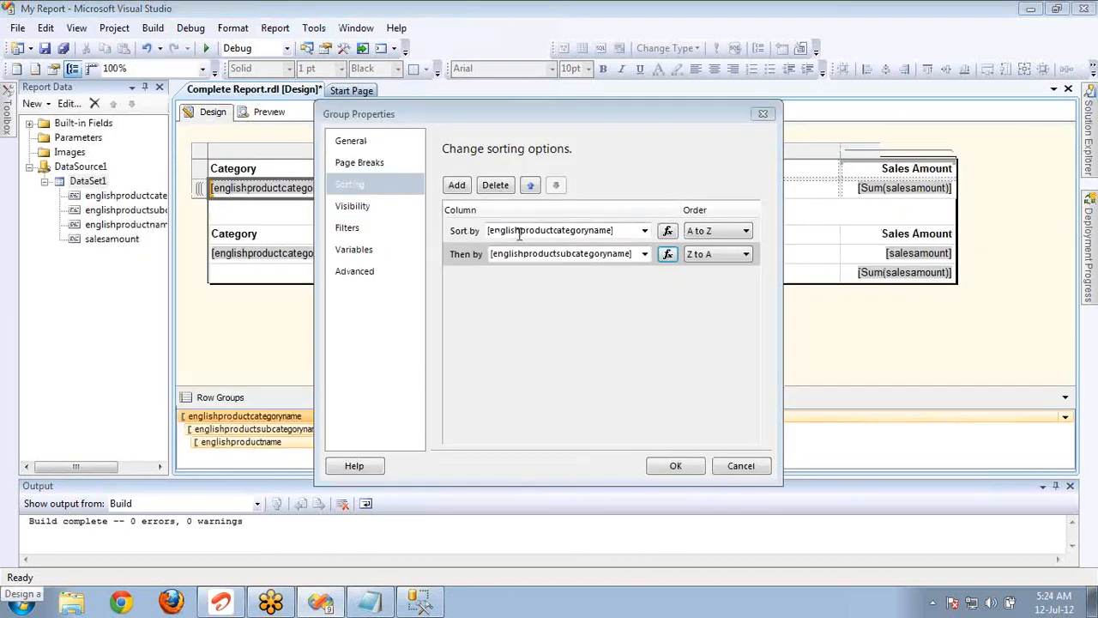
pyautogui.click(553, 229)
pyautogui.click(555, 230)
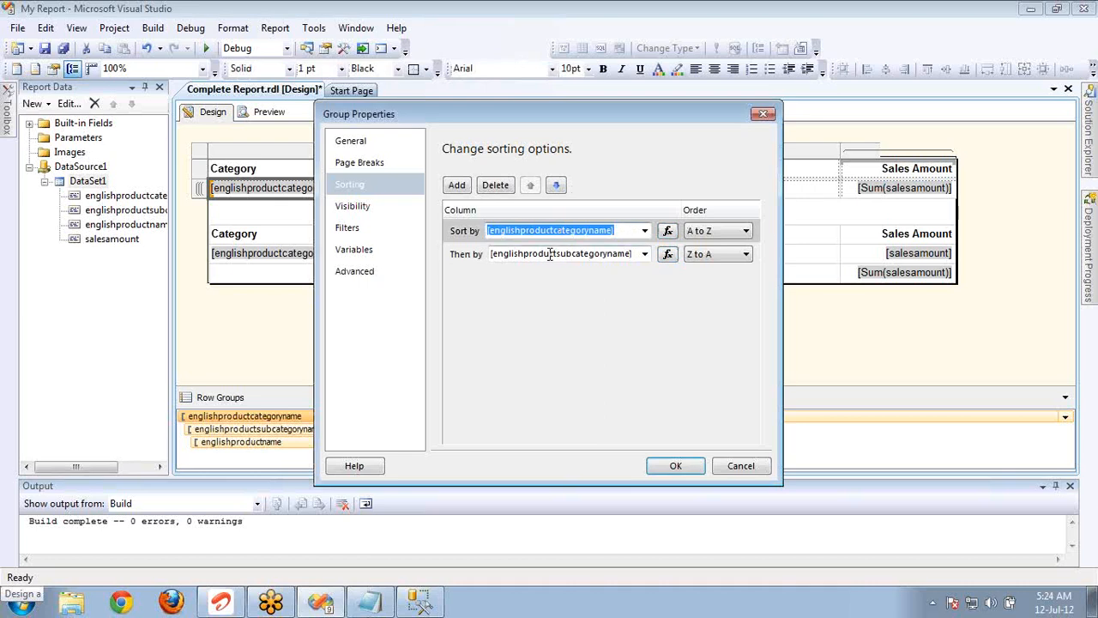
pyautogui.click(550, 253)
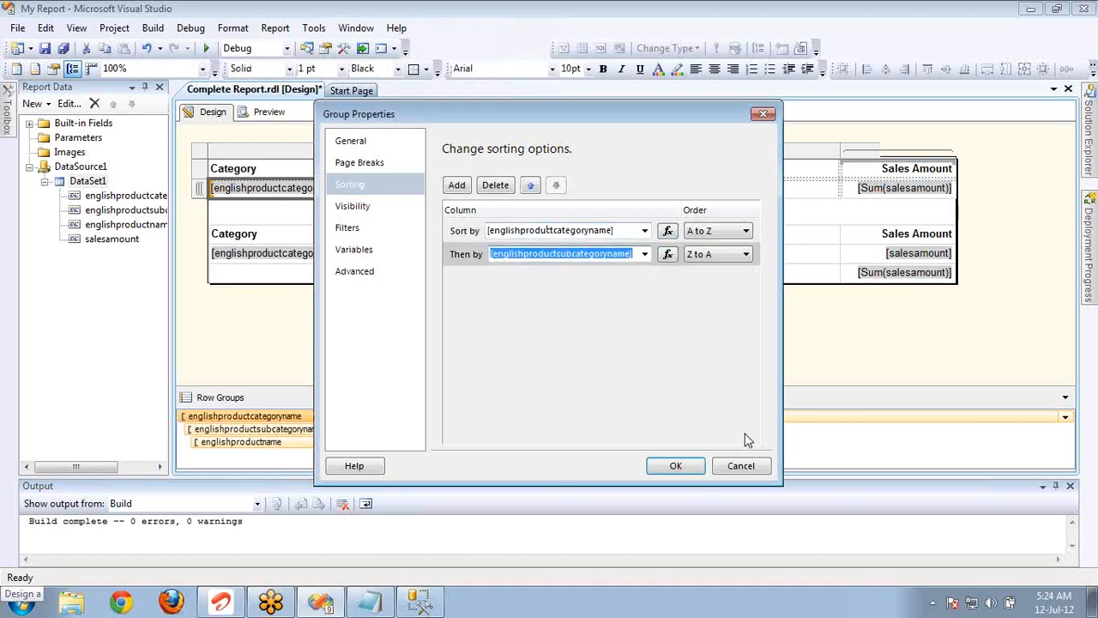
pyautogui.click(738, 466)
# Preview the report again and page back two pages from page 4 to check the category and subcategory order.
pyautogui.click(268, 111)
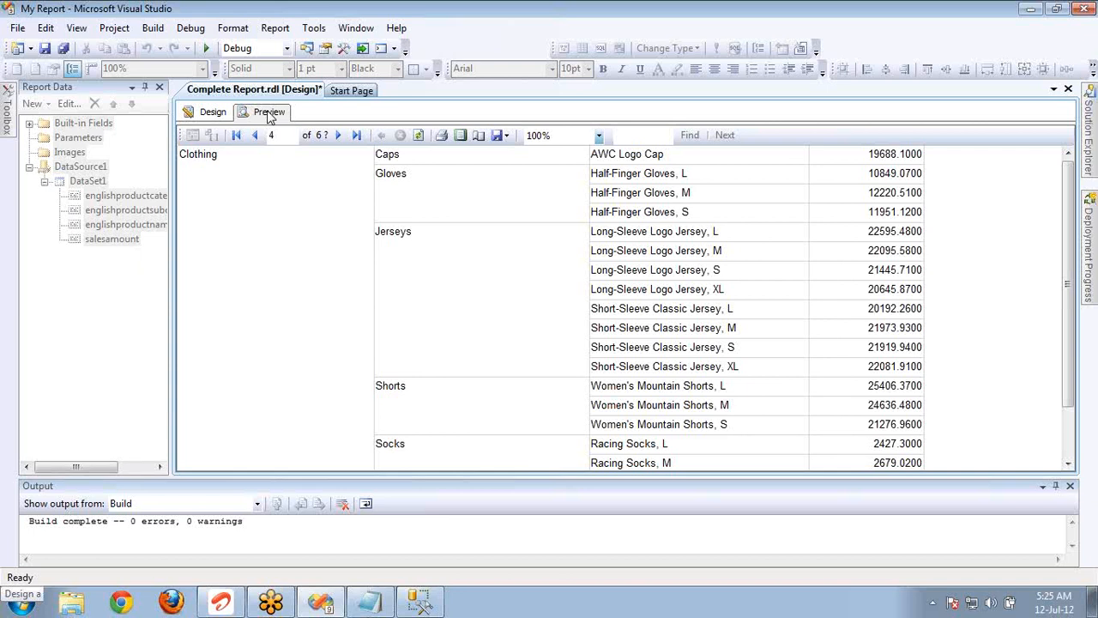
pyautogui.click(254, 134)
pyautogui.click(254, 135)
pyautogui.click(254, 135)
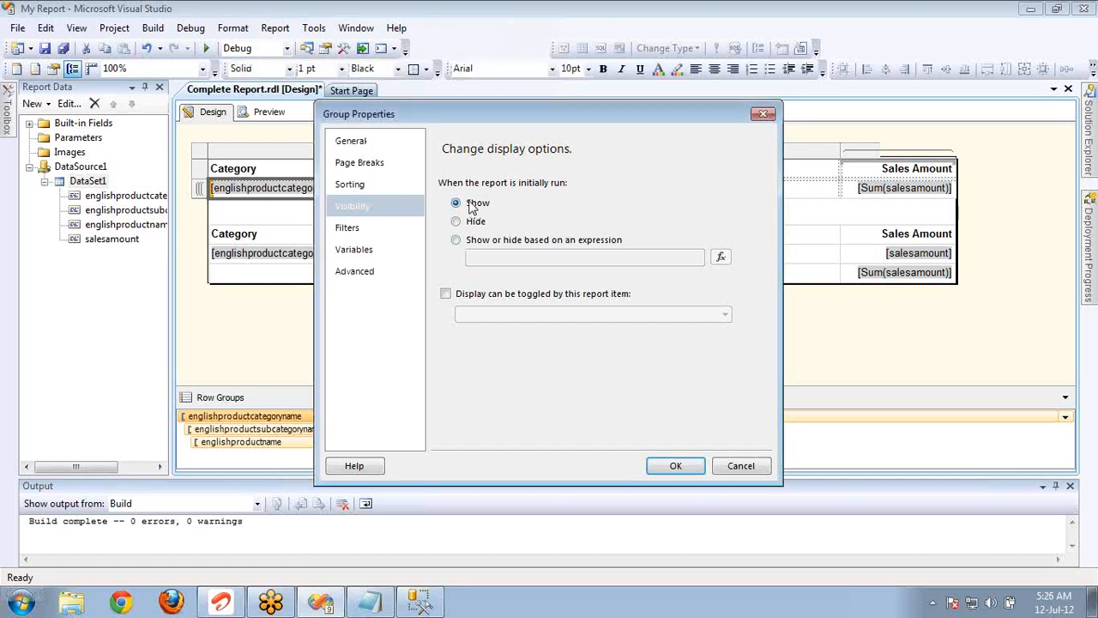
# Set the category row group's visibility to Hide when the report is initially run, and preview the report.
pyautogui.click(474, 222)
pyautogui.click(479, 242)
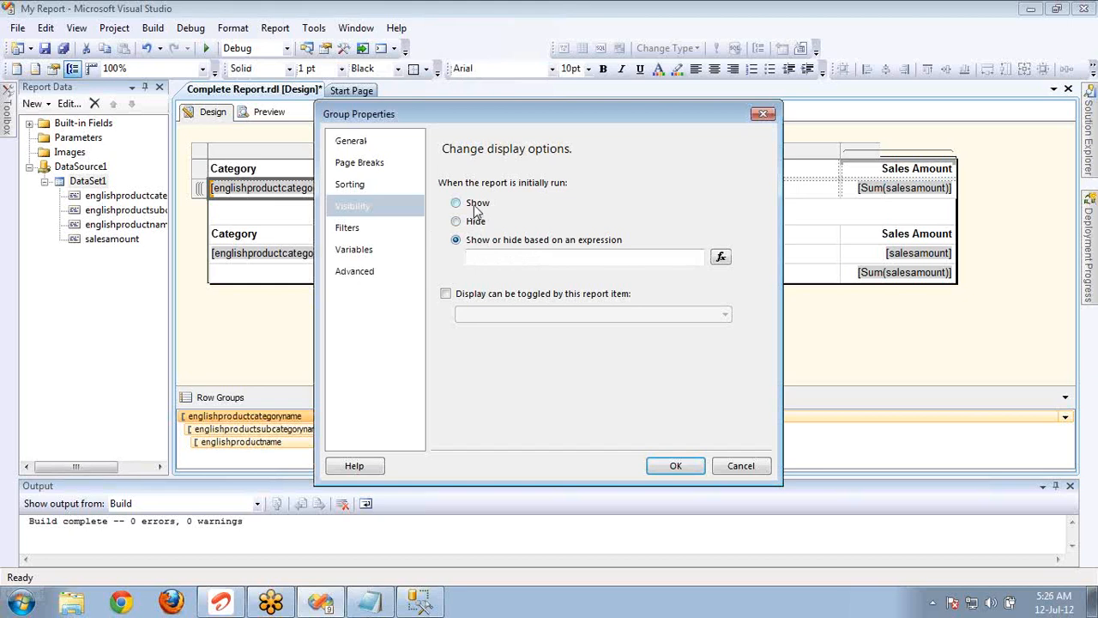
pyautogui.click(475, 205)
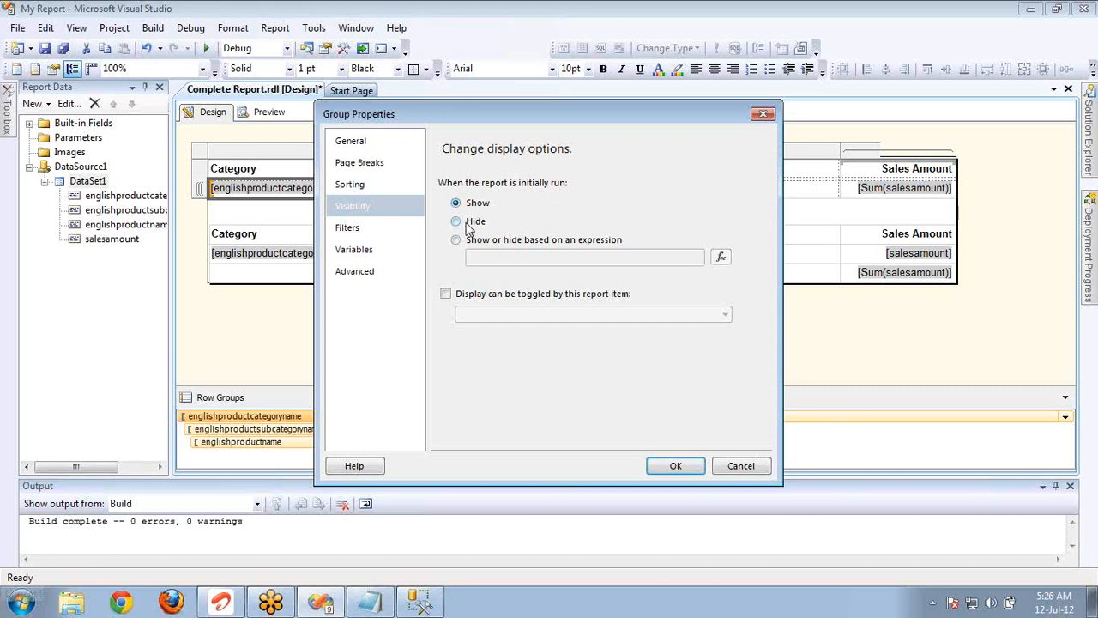
pyautogui.click(462, 222)
pyautogui.click(665, 465)
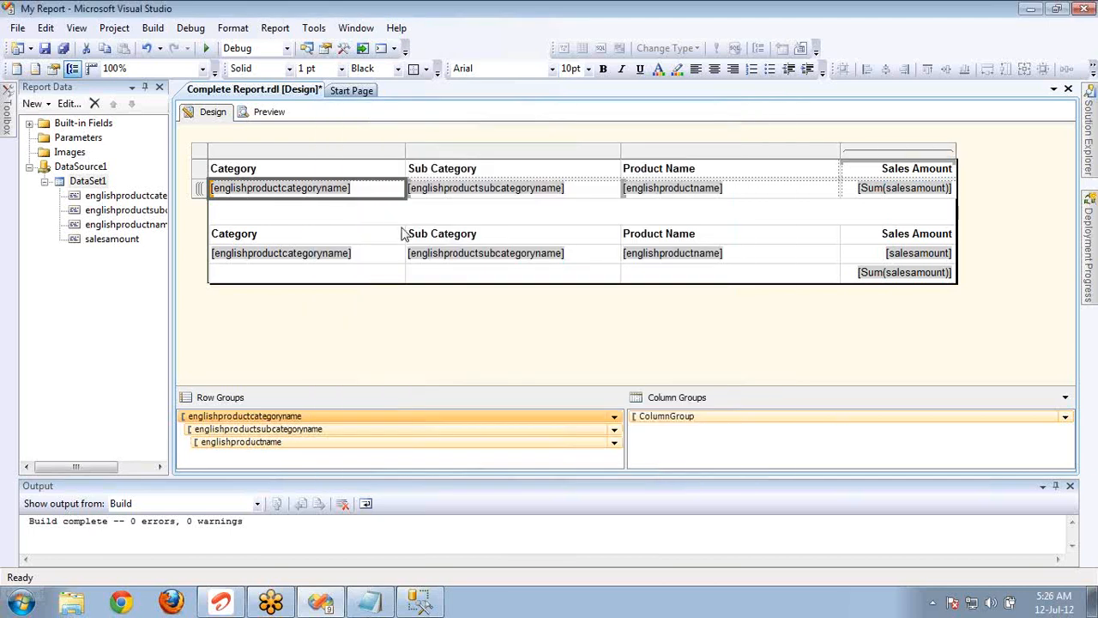
pyautogui.click(268, 112)
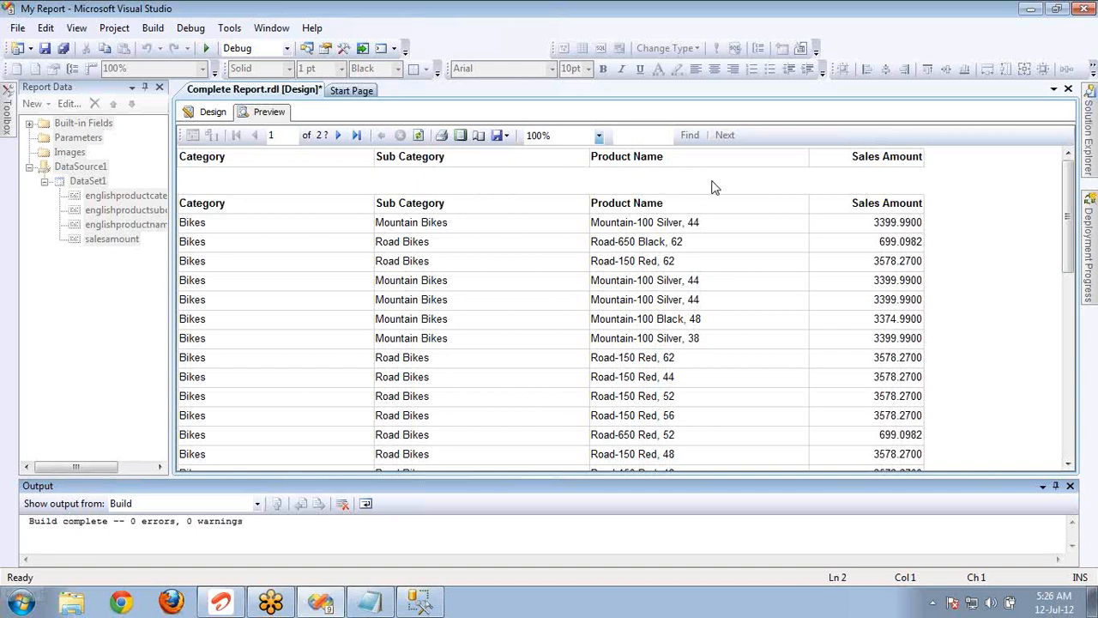
# Switch to SQL Server Management Studio, examine the Accessories rows in the query results, and return to Visual Studio.
pyautogui.click(403, 605)
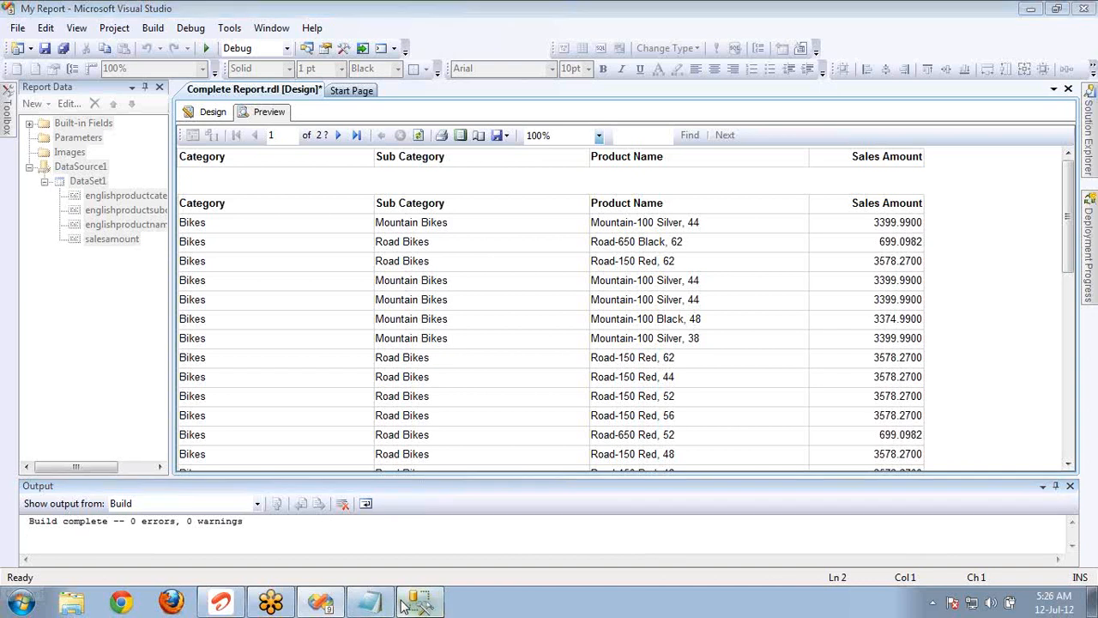
pyautogui.click(290, 381)
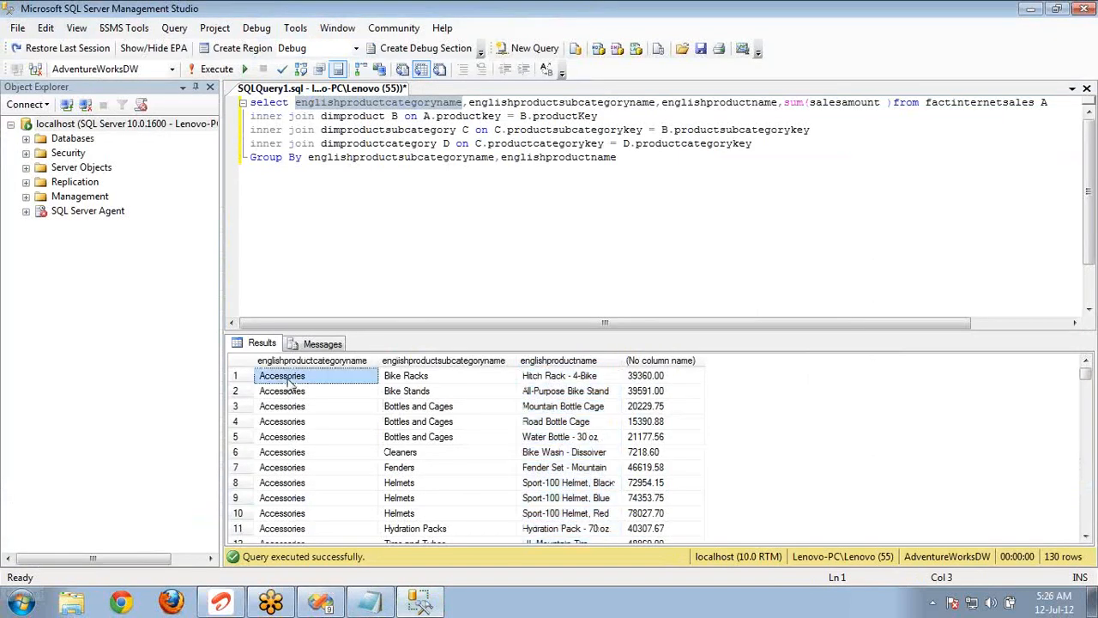
pyautogui.moveTo(290, 381); pyautogui.dragTo(345, 521)
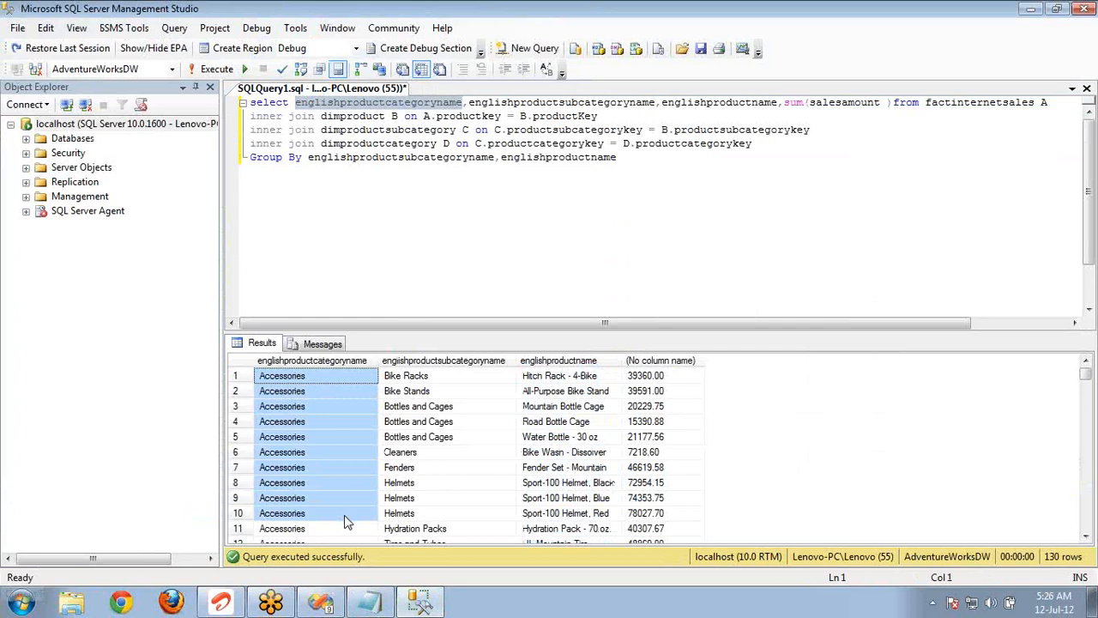
pyautogui.hotkey('alt', 'Tab')
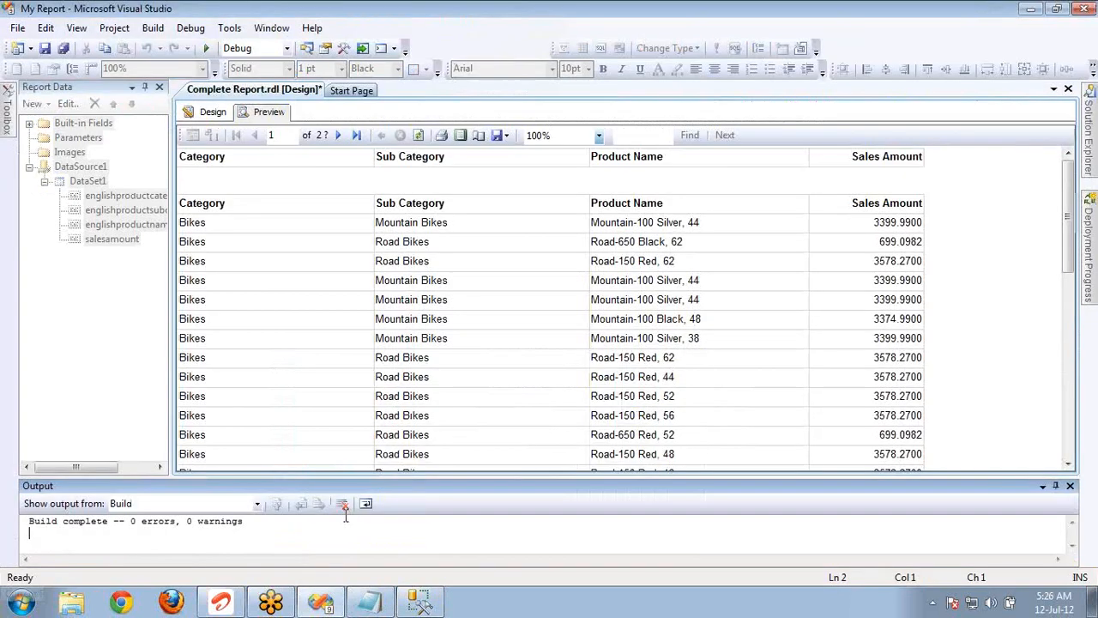
# In the report design, inspect which row group the matrix's category, subcategory and product name cells each belong to.
pyautogui.click(206, 113)
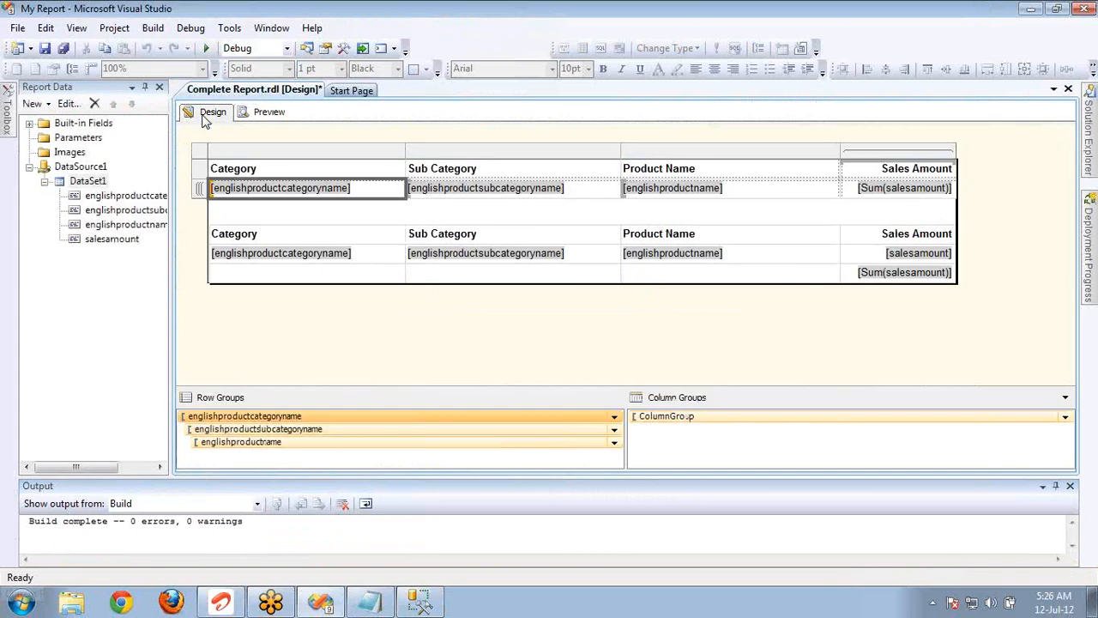
pyautogui.click(391, 188)
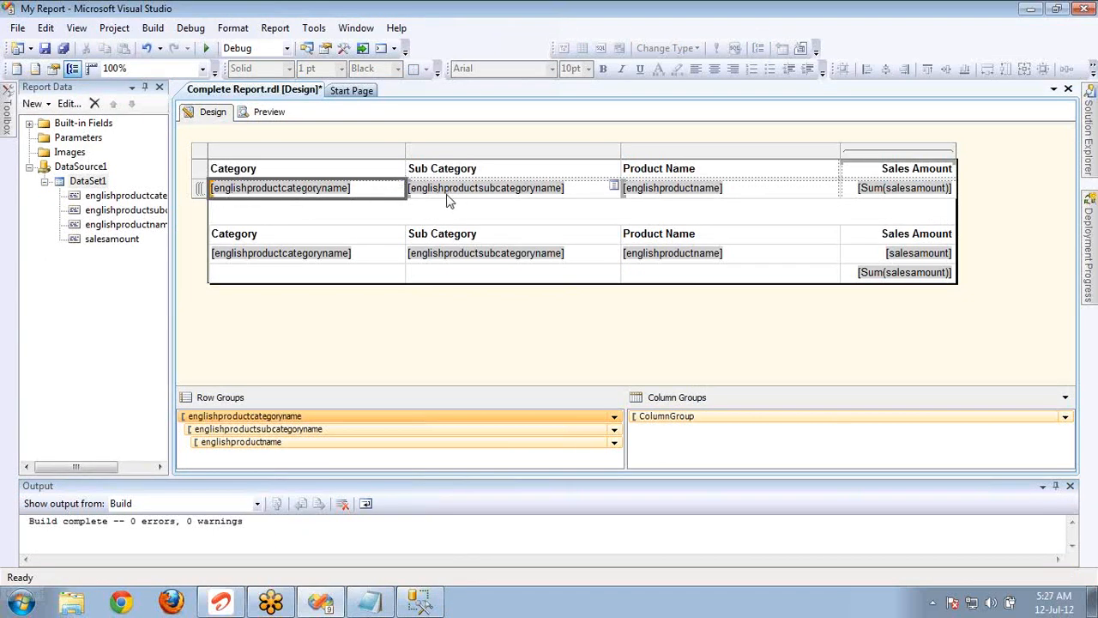
pyautogui.click(479, 194)
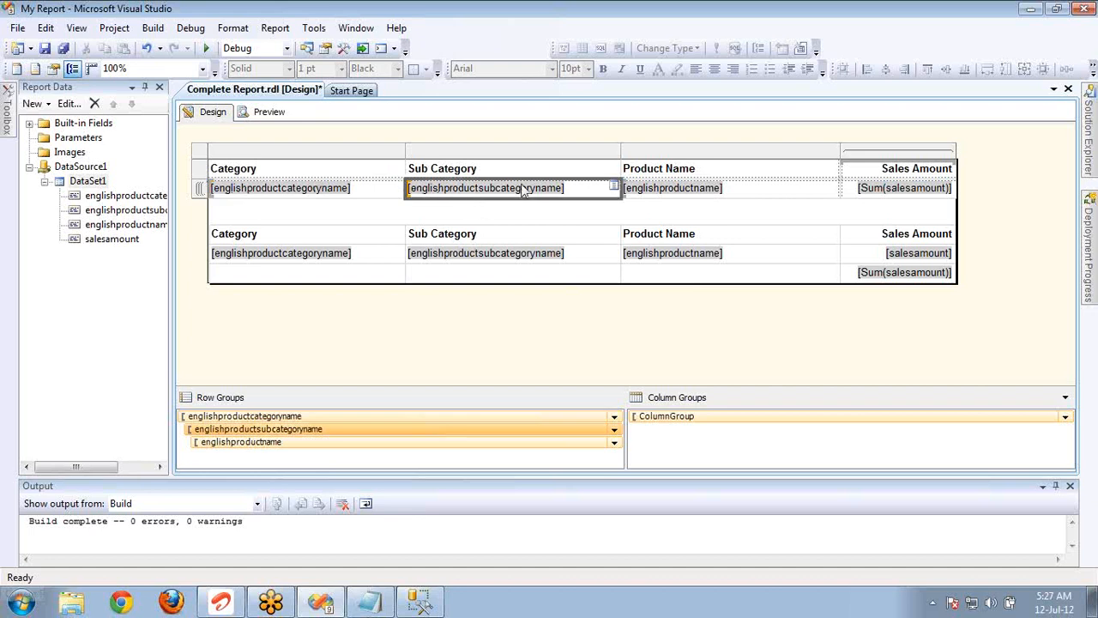
pyautogui.click(725, 196)
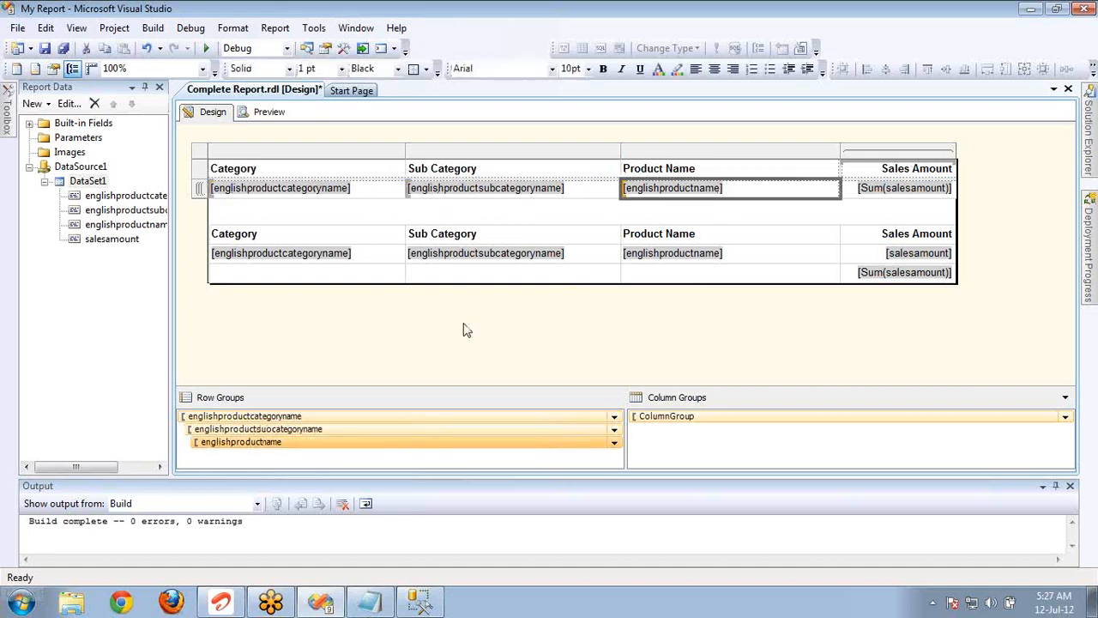
# Set the englishproductcategoryname row group's visibility to show or hide based on an expression, and open that expression for editing.
pyautogui.doubleClick(448, 414)
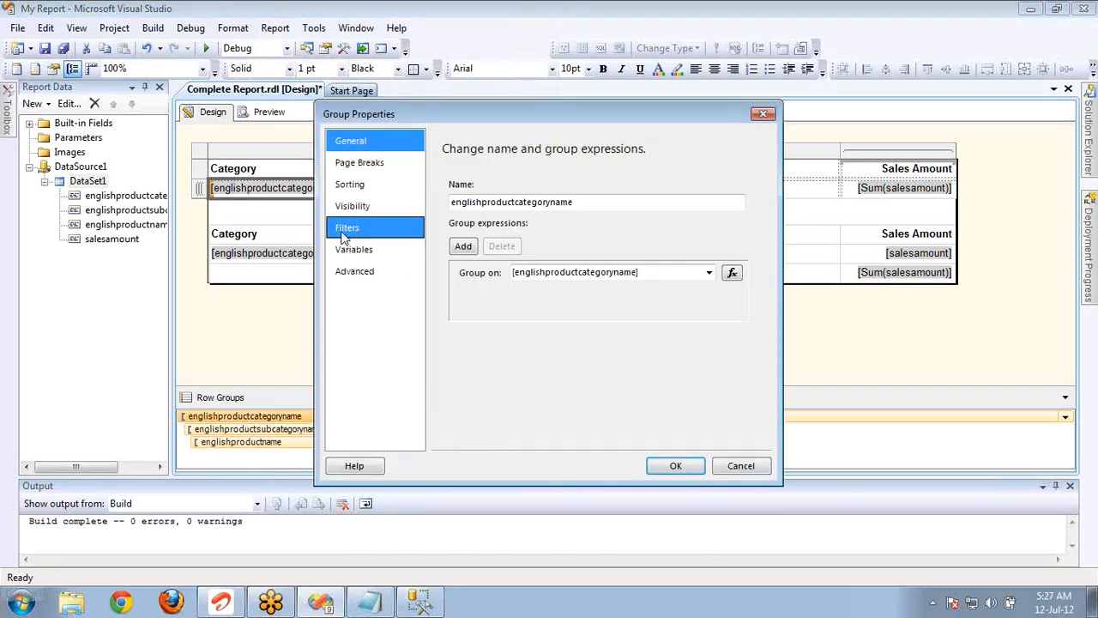
pyautogui.click(367, 209)
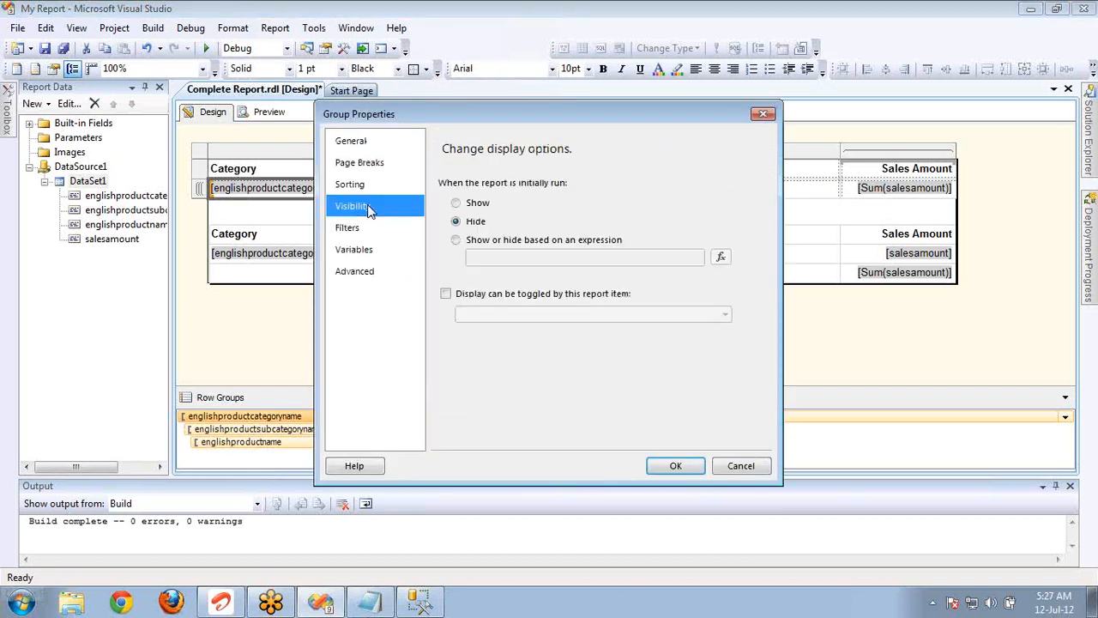
pyautogui.click(478, 241)
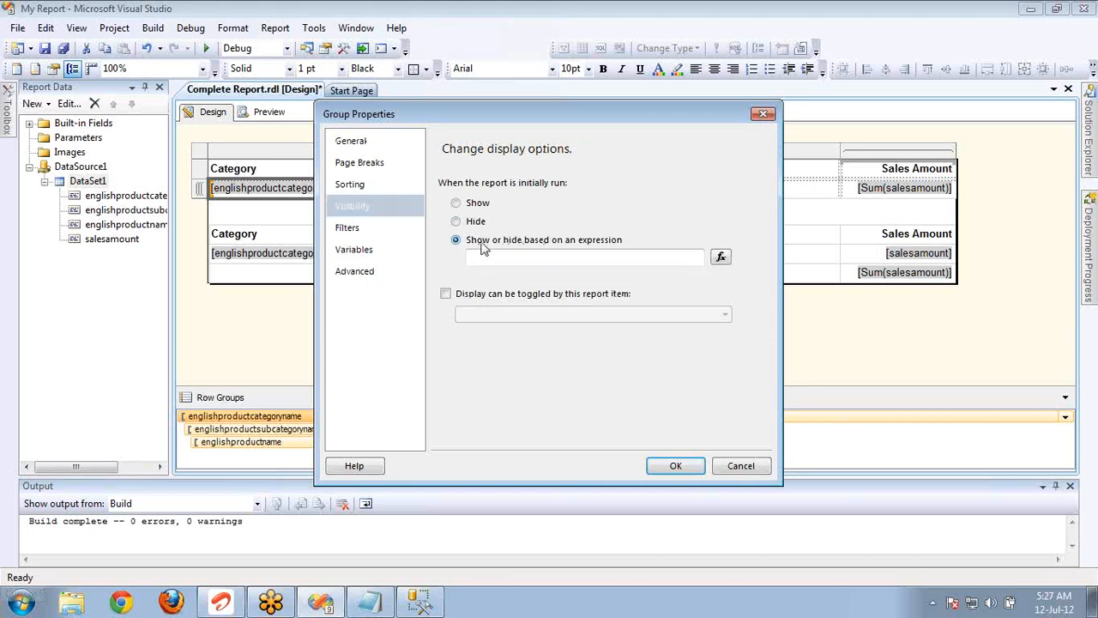
pyautogui.click(719, 259)
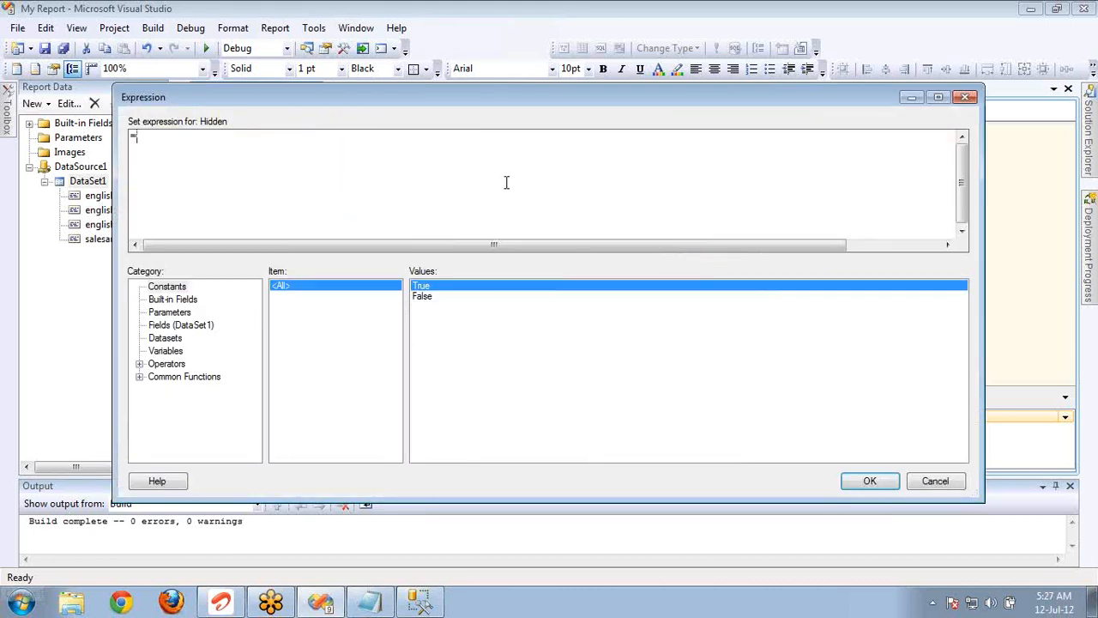
# Enter the Hidden expression =iif(Fields!englishproductcategoryname.Value = "Bikes",False,True).
pyautogui.write('iif(')
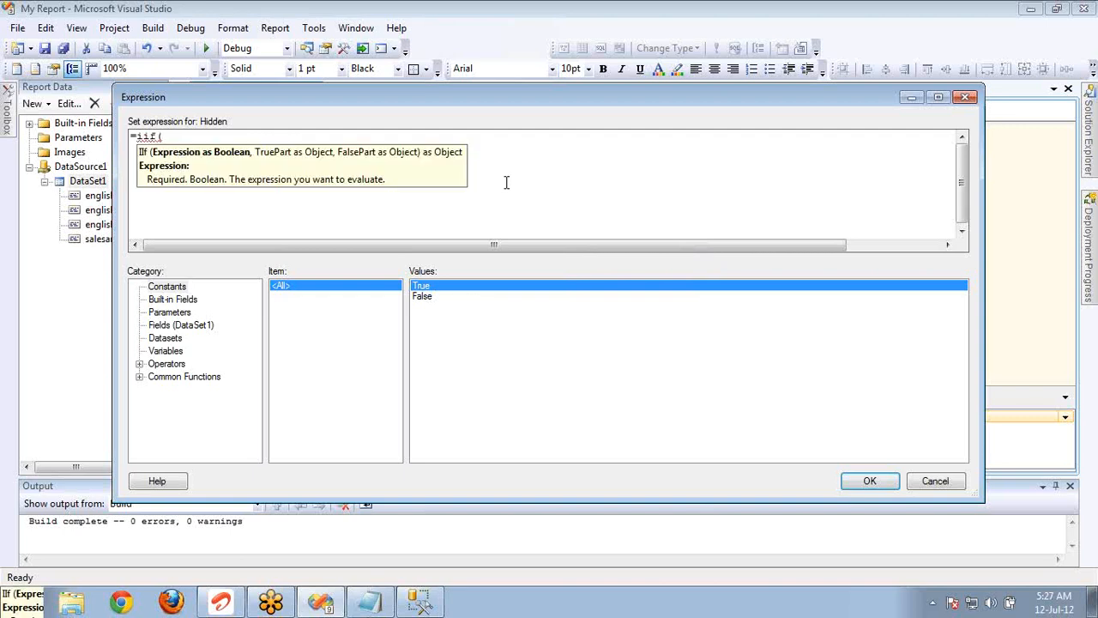
pyautogui.click(189, 326)
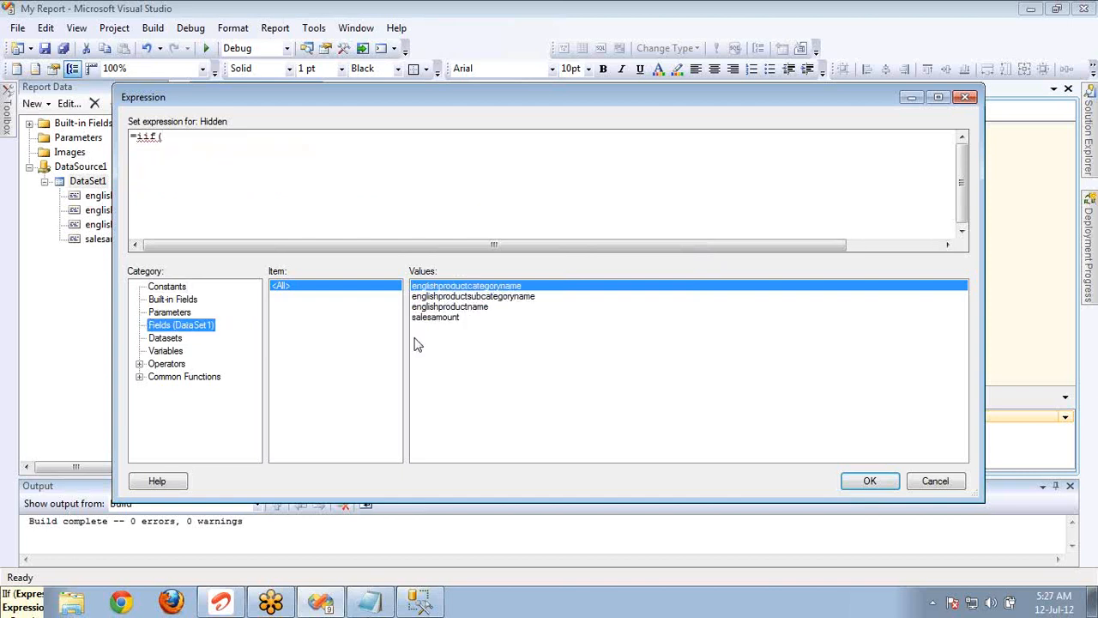
pyautogui.doubleClick(463, 286)
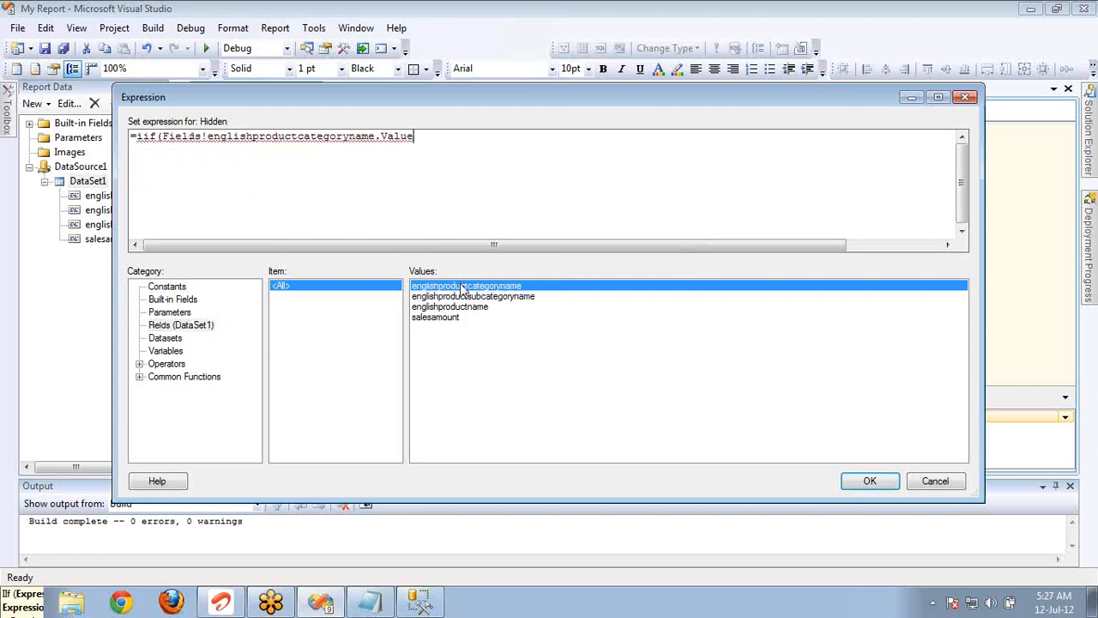
pyautogui.write('= "')
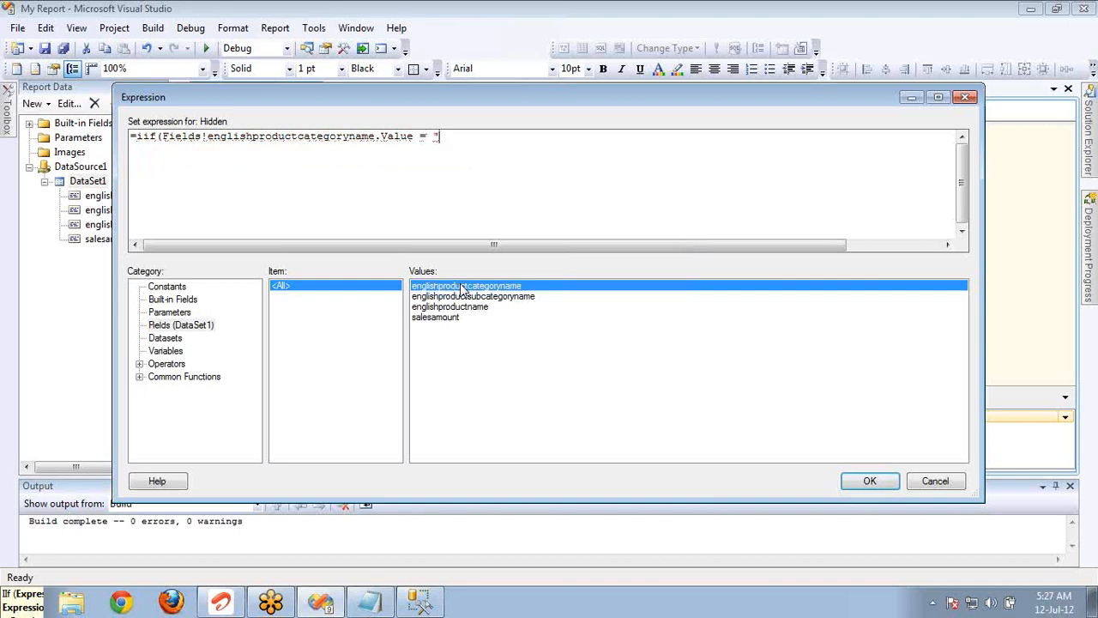
pyautogui.write('"Bikes')
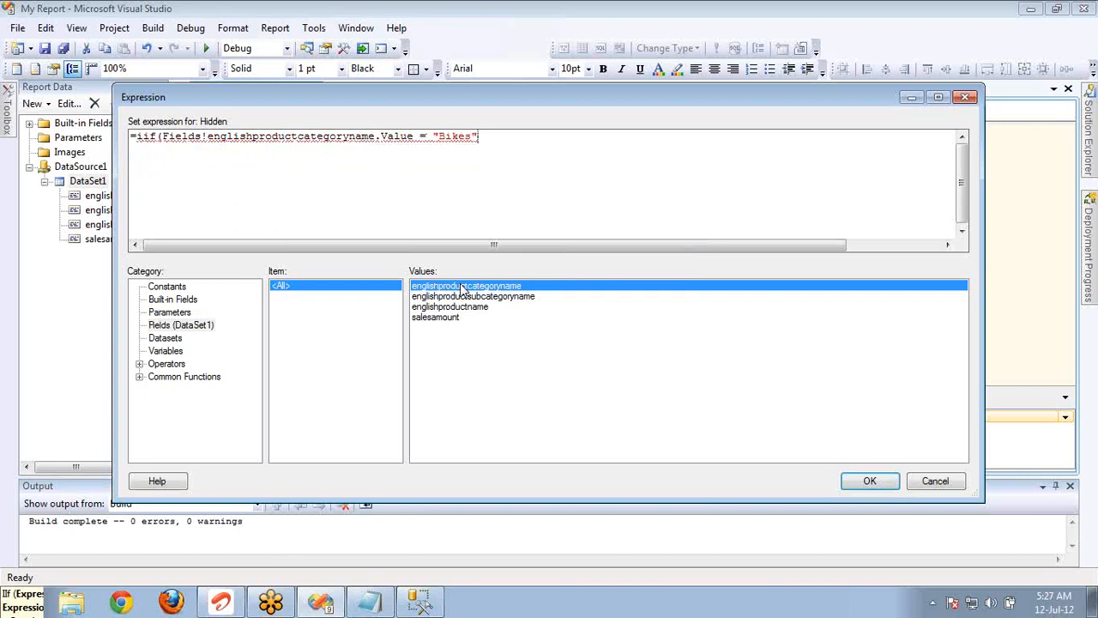
pyautogui.write(',')
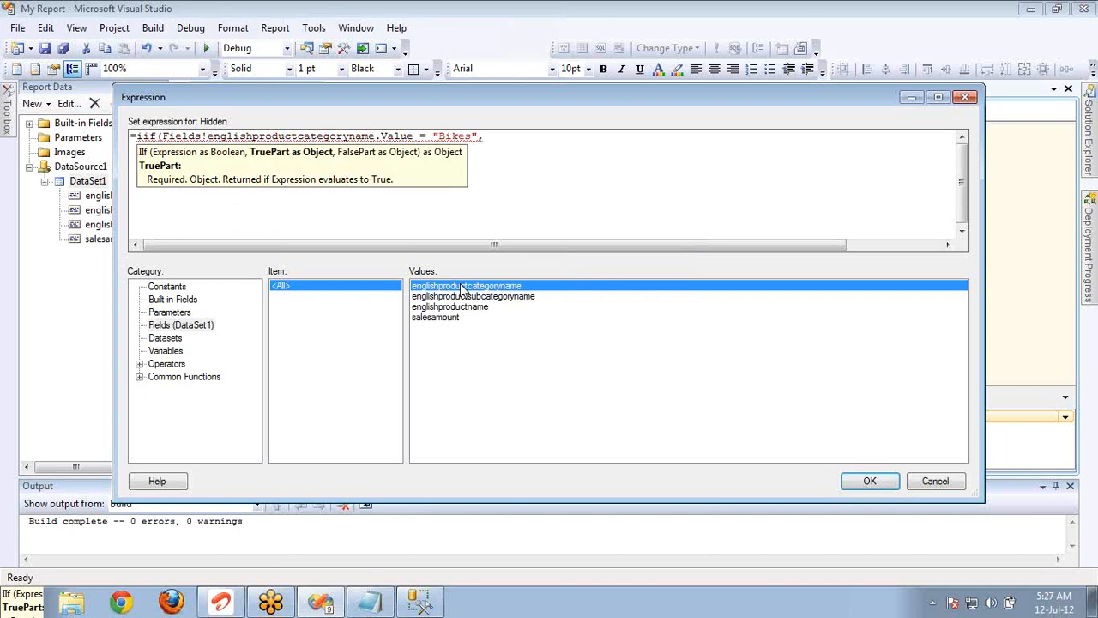
pyautogui.write('False,')
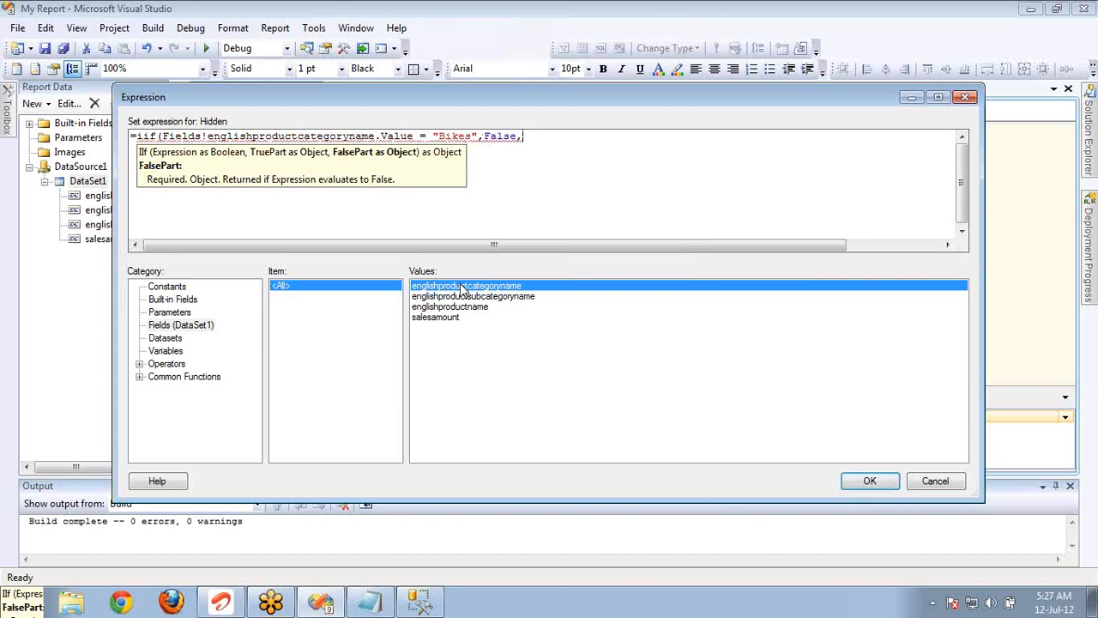
pyautogui.write('Tr')
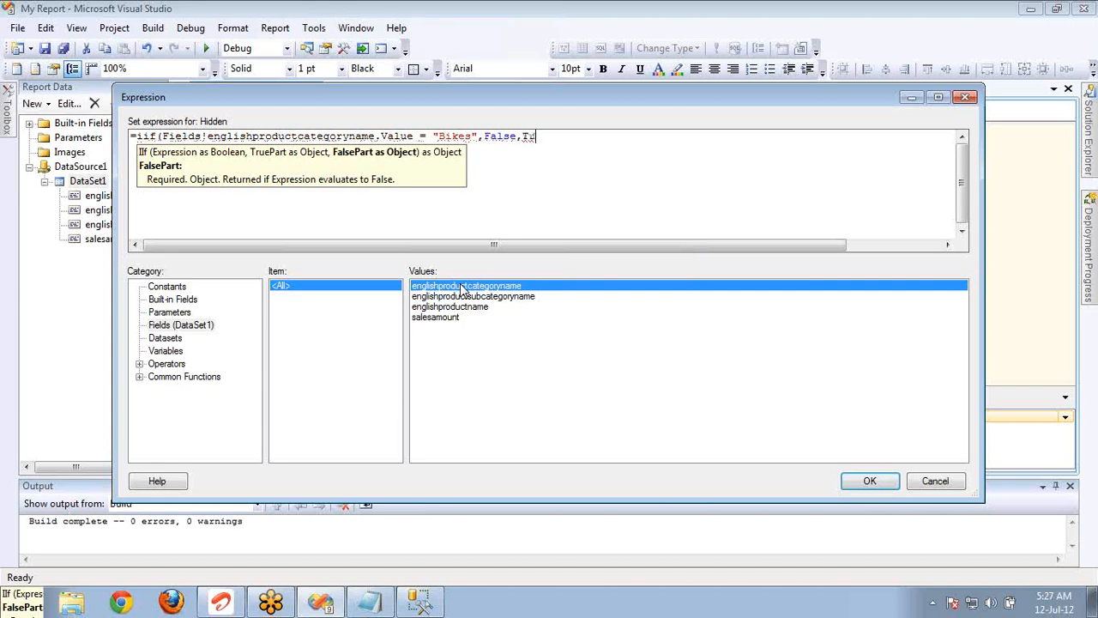
pyautogui.write('ue)')
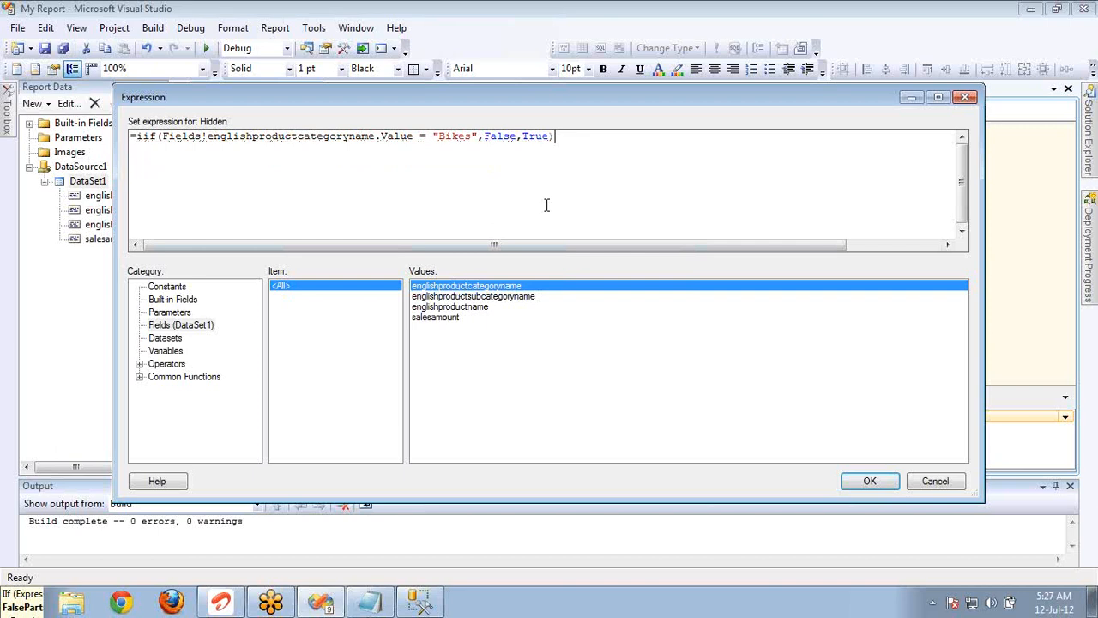
# Review the Hidden expression's category field, False part and True part.
pyautogui.hotkey('ctrl', 'a')
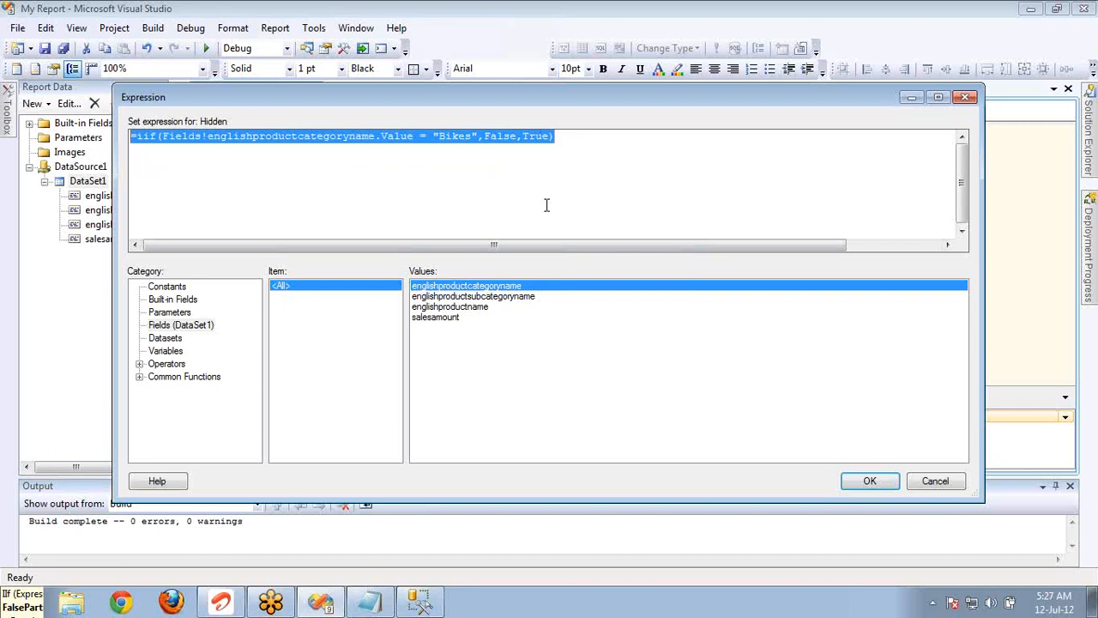
pyautogui.doubleClick(227, 137)
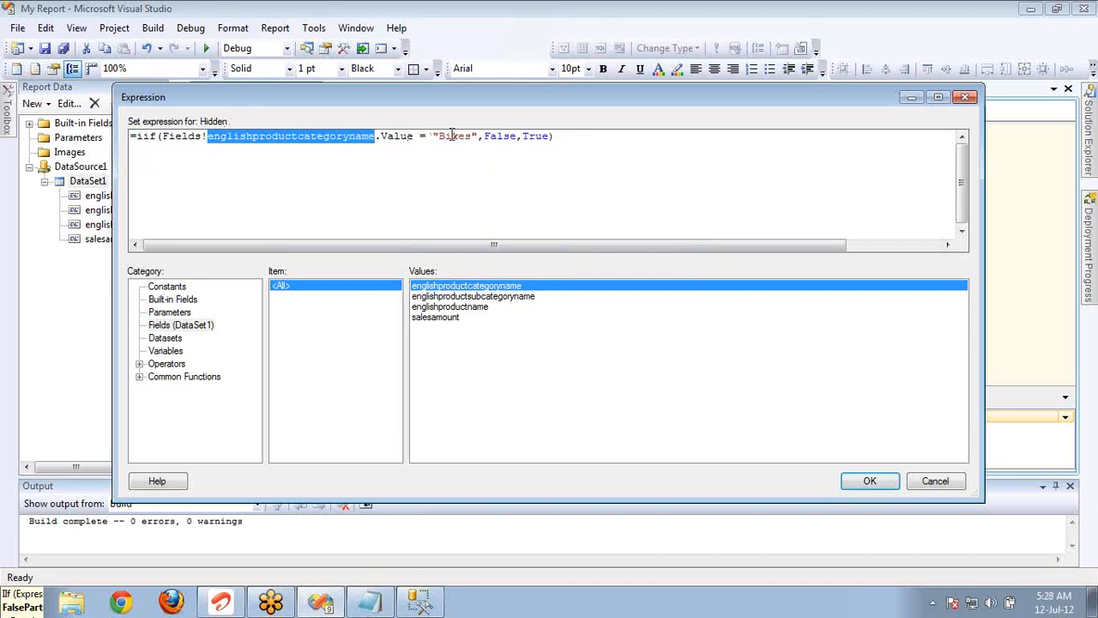
pyautogui.doubleClick(491, 137)
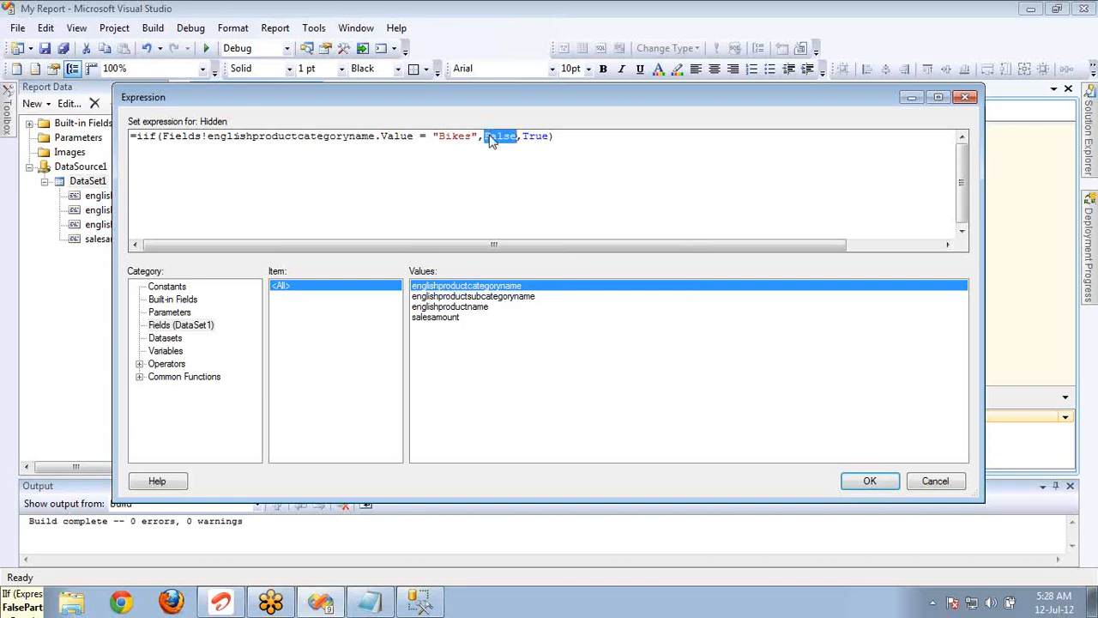
pyautogui.doubleClick(537, 138)
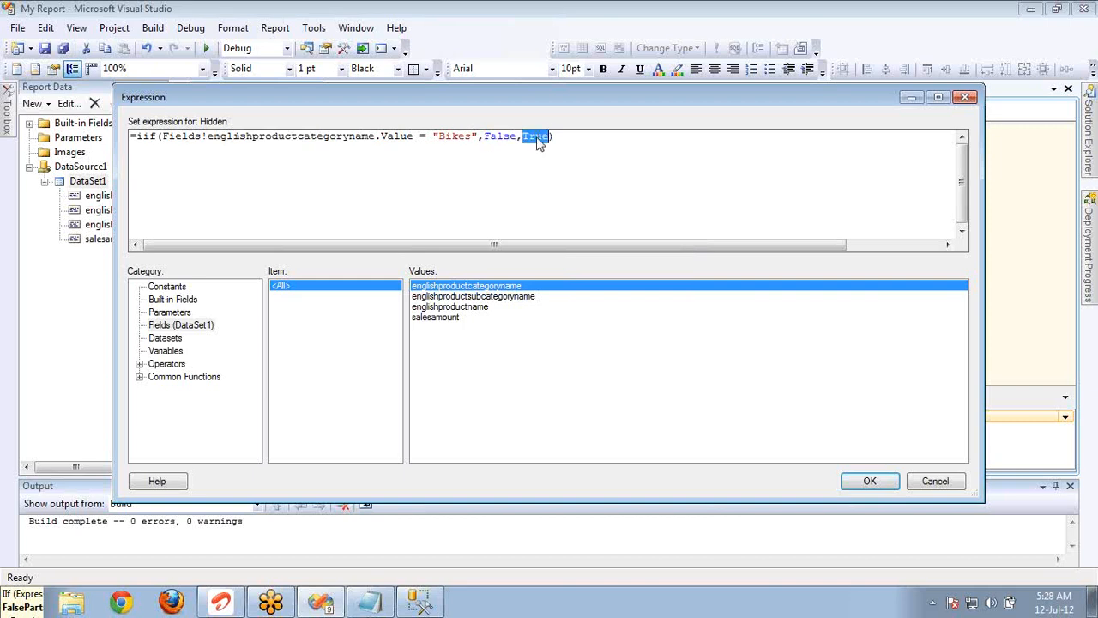
# Apply the Hidden expression that tests for "Bikes" and save the englishproductcategoryname row group's visibility settings.
pyautogui.doubleClick(464, 137)
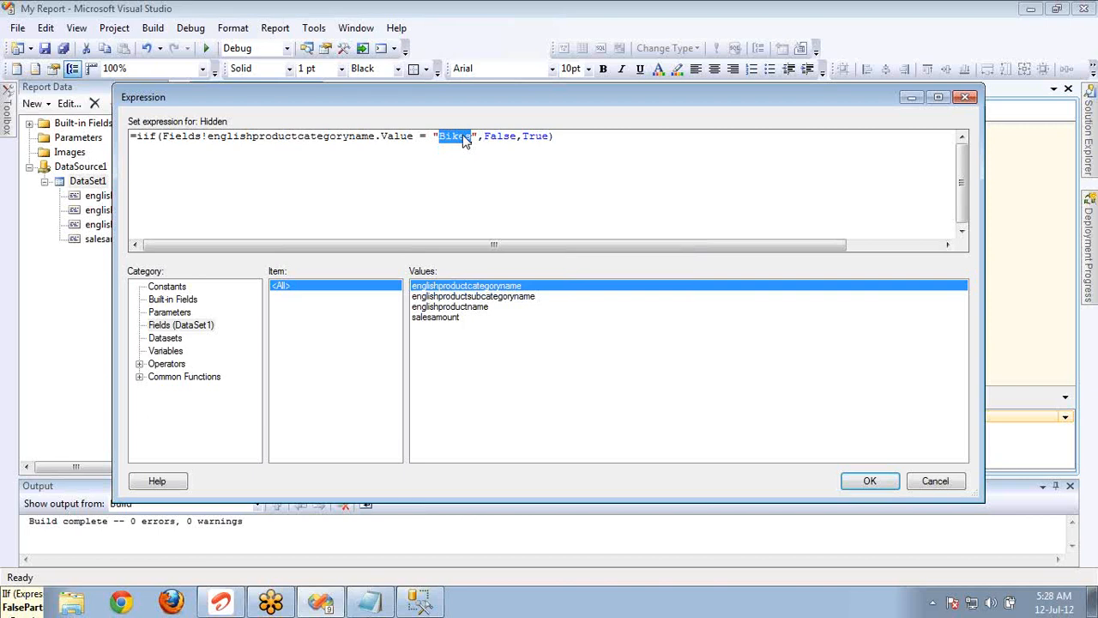
pyautogui.click(845, 480)
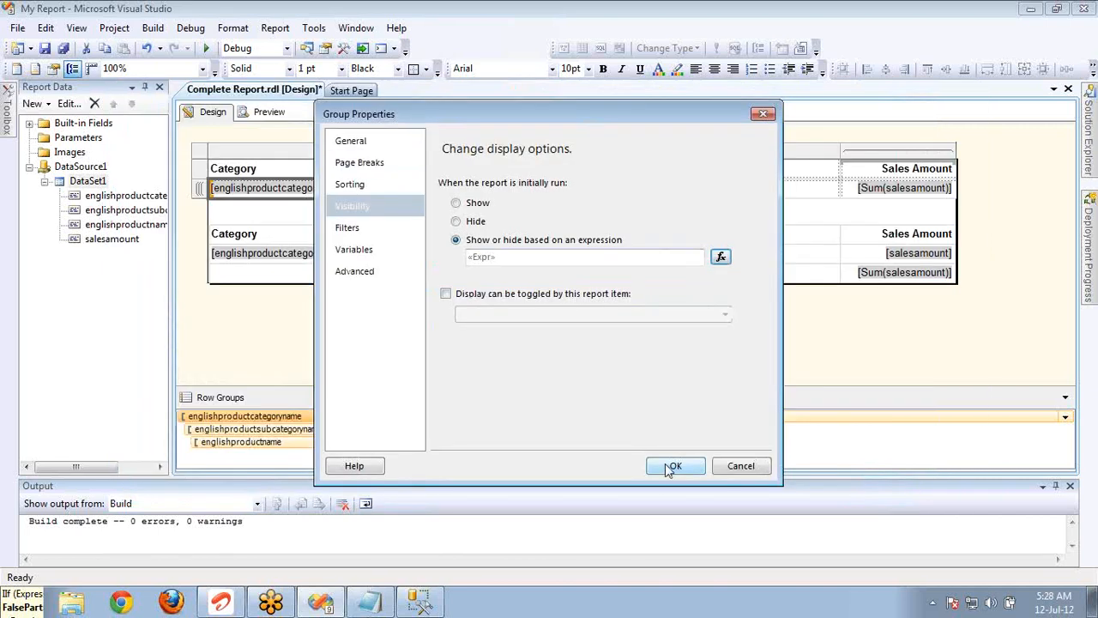
pyautogui.click(670, 466)
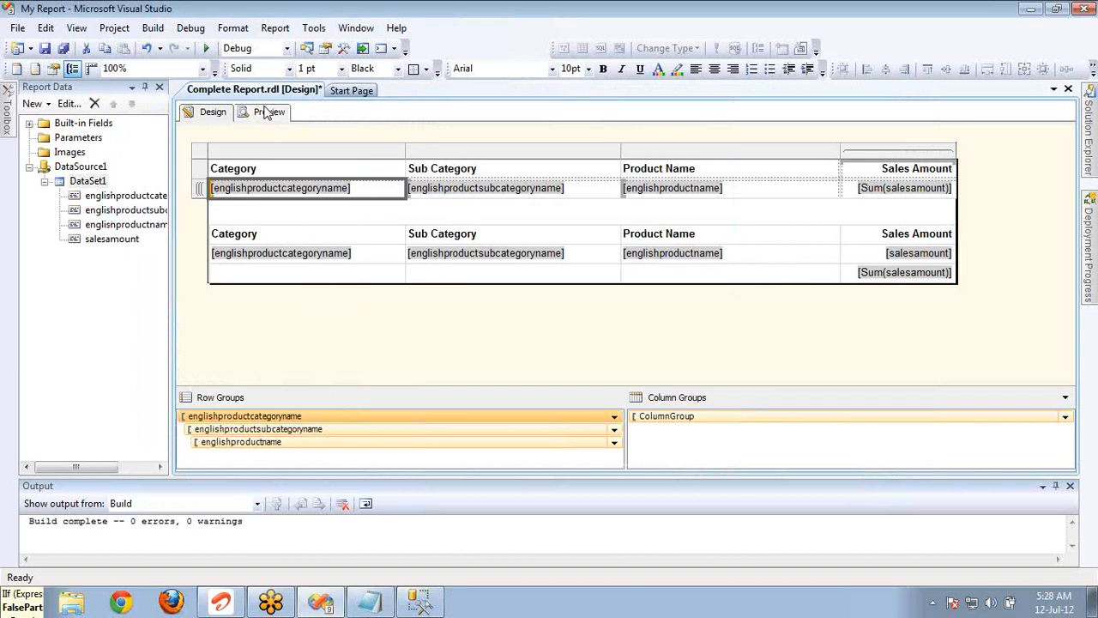
# Preview the report, paging forward through the matrix to the detail table on page 4 and back to page 1.
pyautogui.click(266, 112)
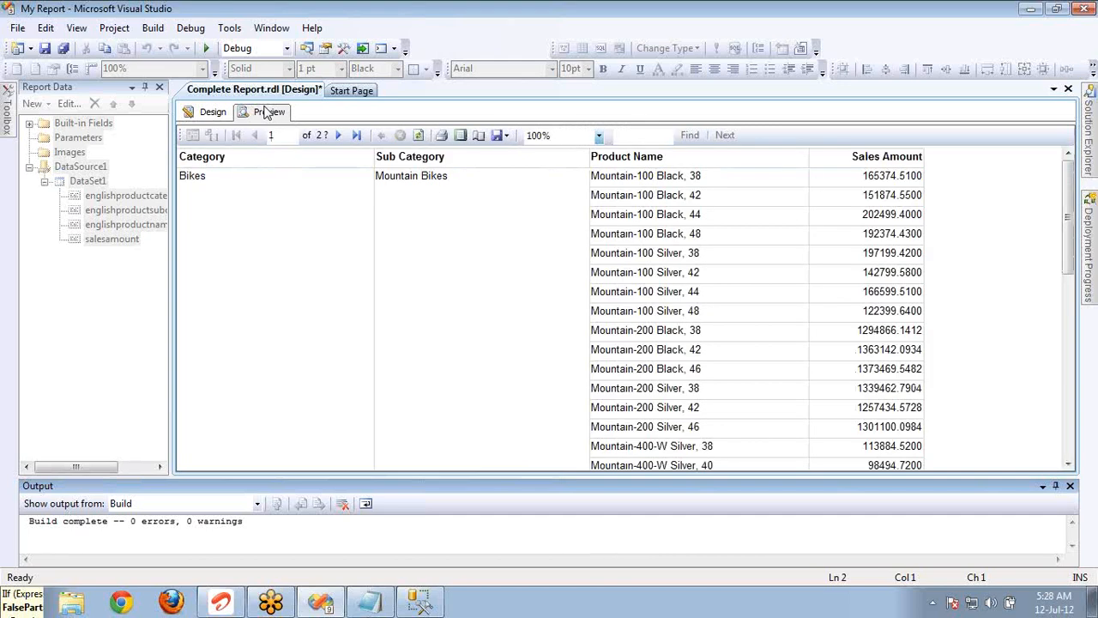
pyautogui.click(338, 135)
pyautogui.click(338, 135)
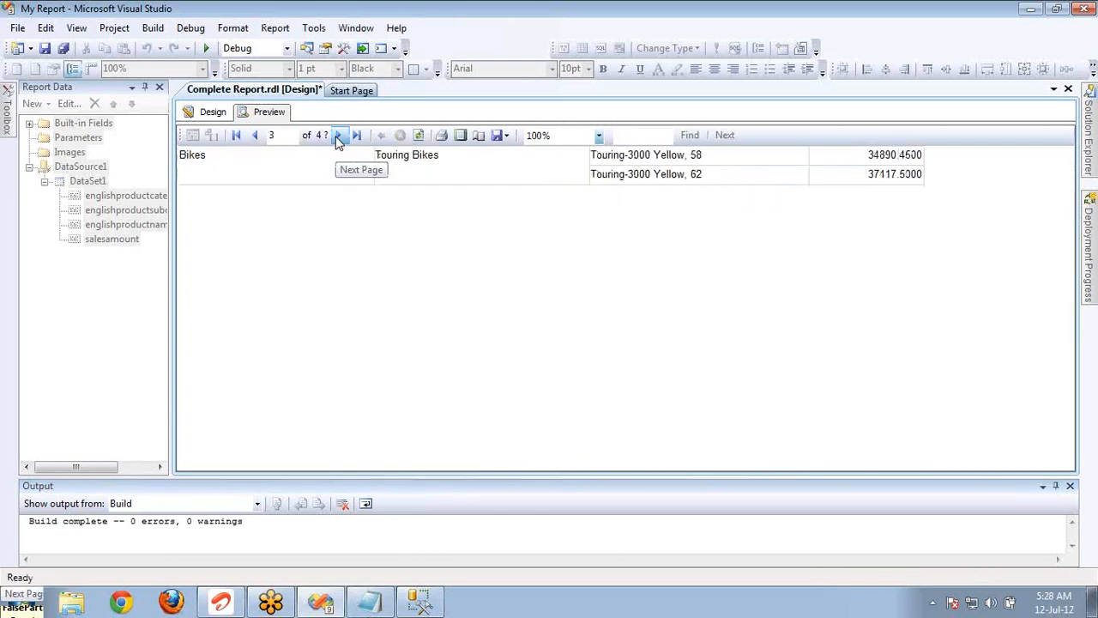
pyautogui.click(338, 135)
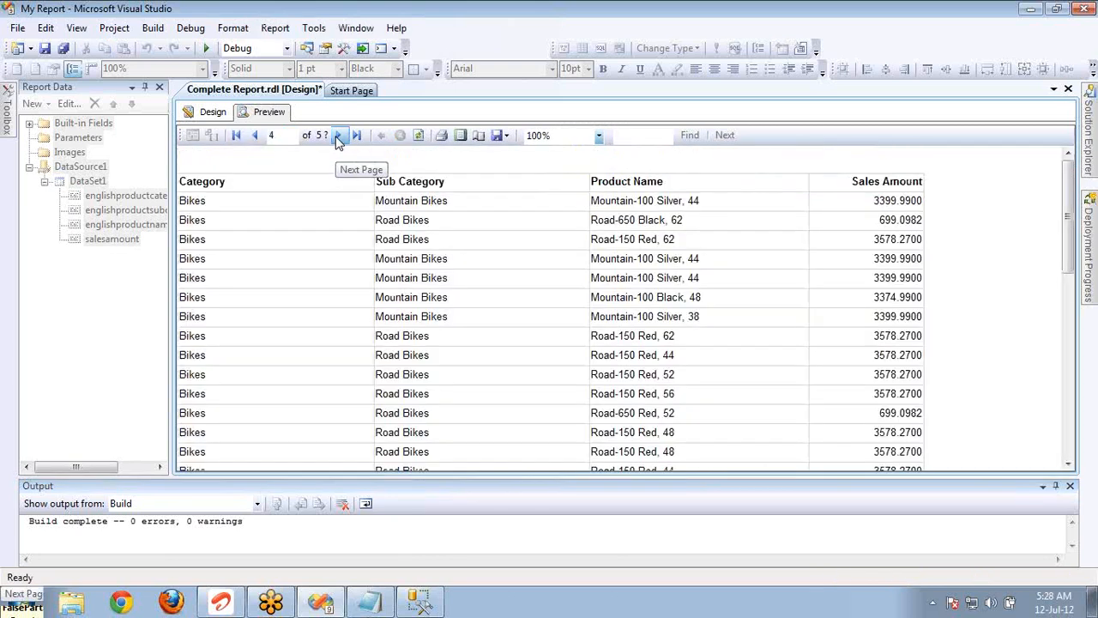
pyautogui.click(256, 138)
pyautogui.click(256, 138)
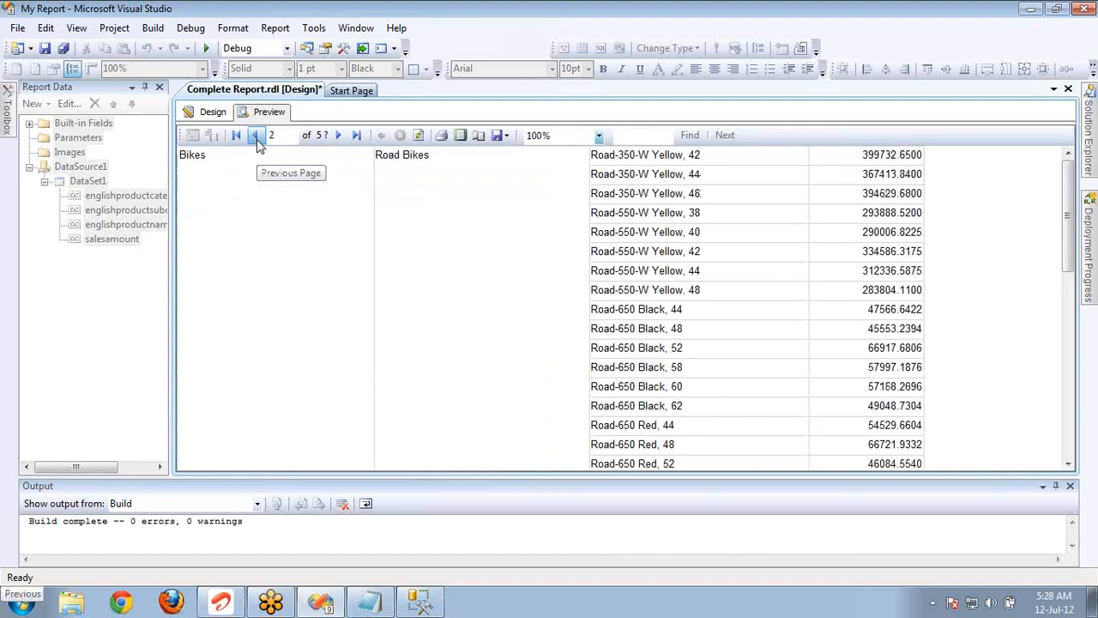
pyautogui.click(256, 137)
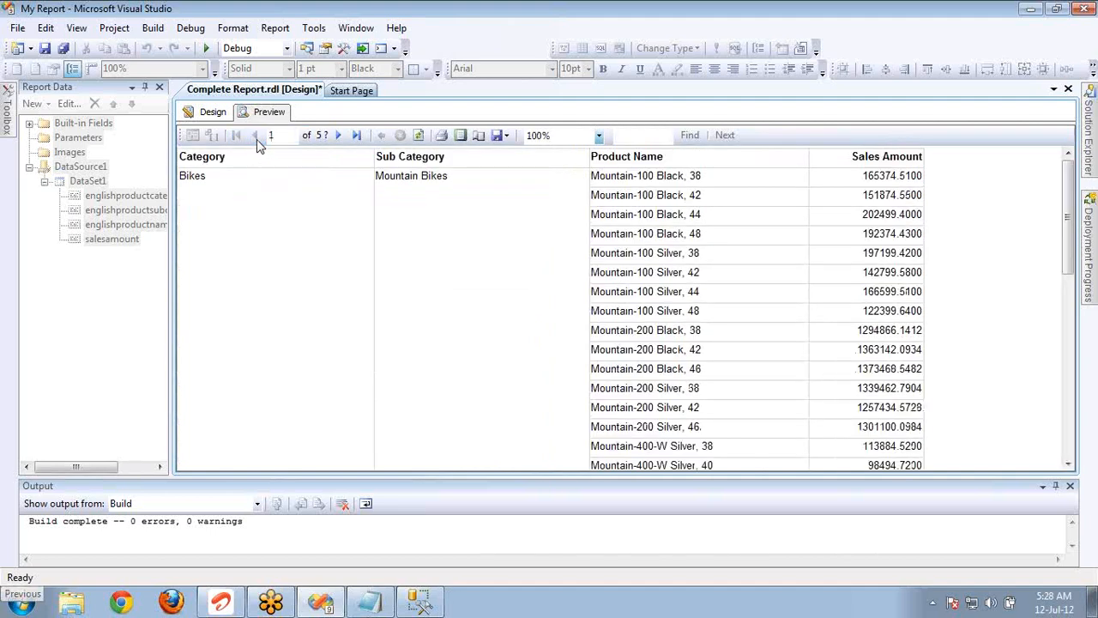
# Reopen the englishproductcategoryname row group's Hidden expression in the report design and examine its "Bikes" condition, False part and True part.
pyautogui.click(212, 112)
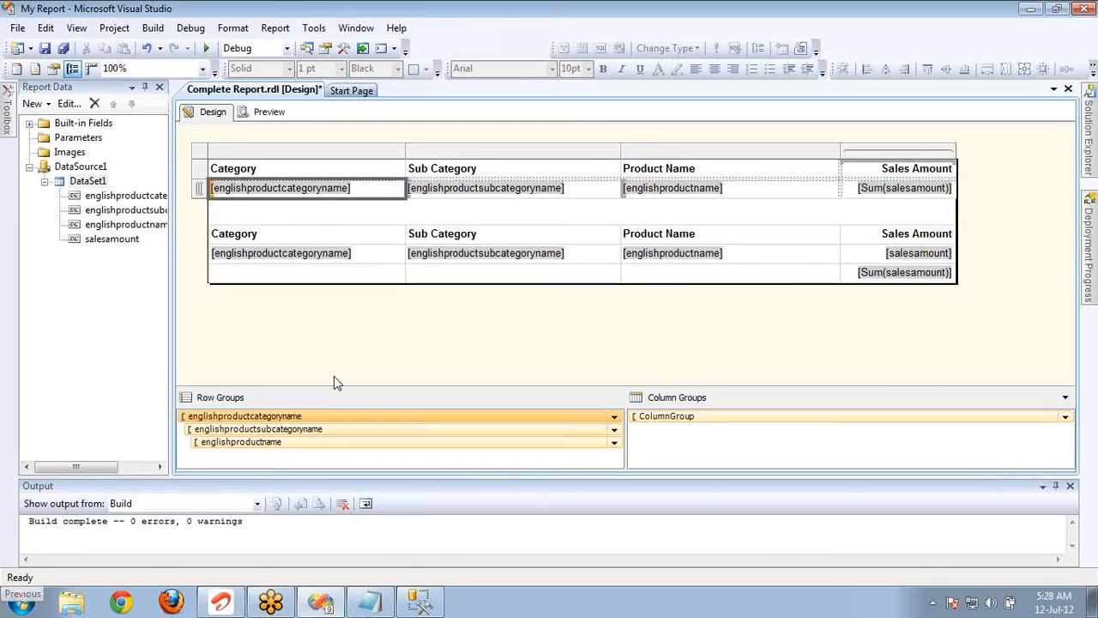
pyautogui.doubleClick(339, 418)
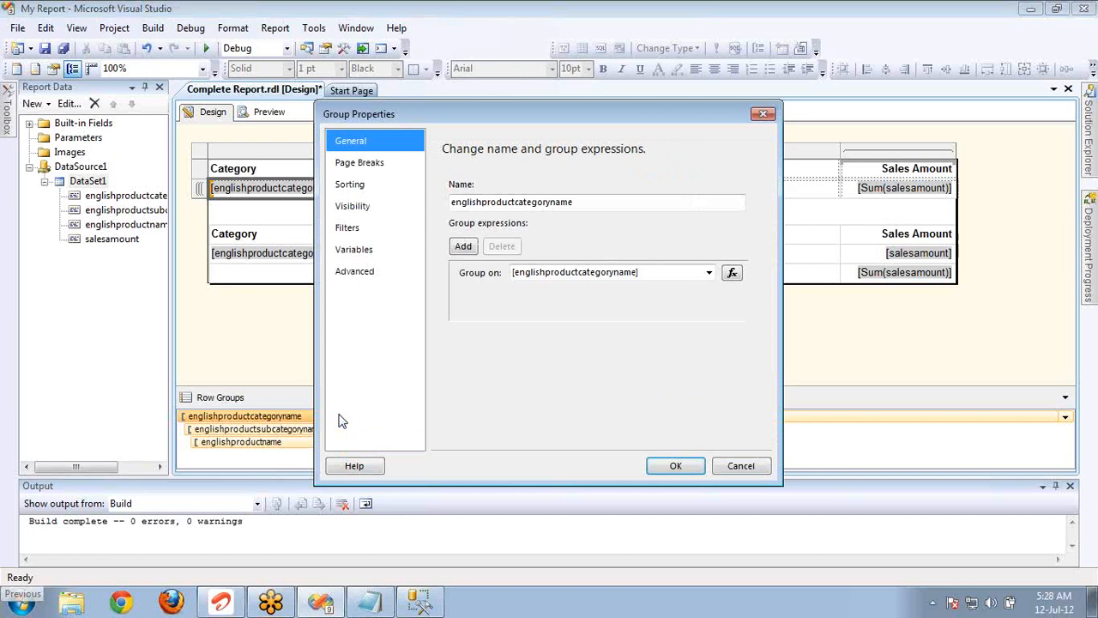
pyautogui.click(352, 212)
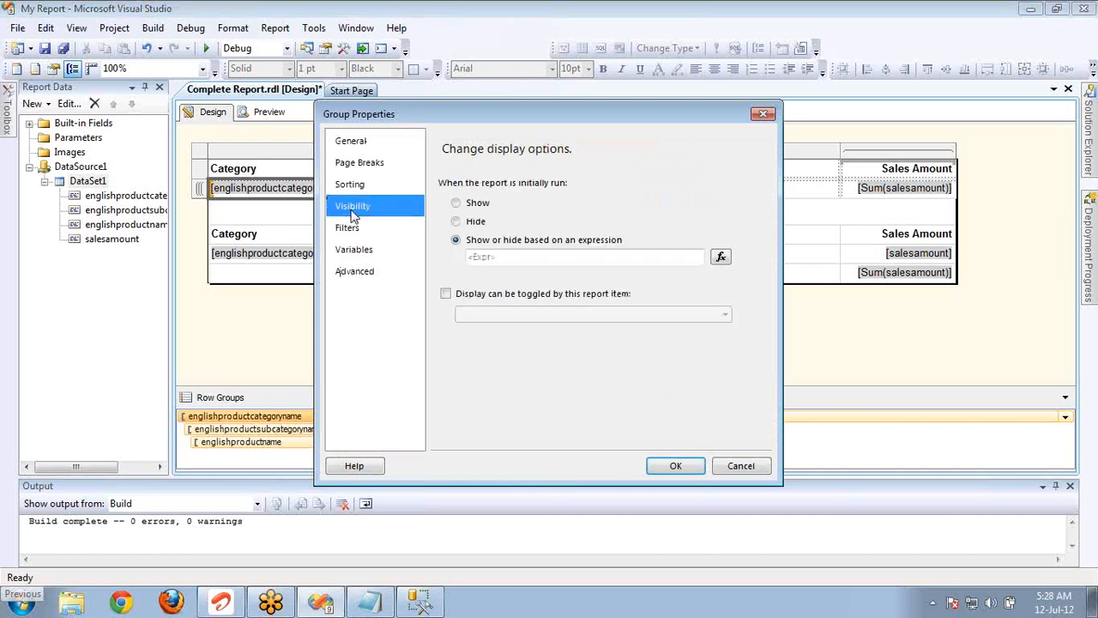
pyautogui.click(721, 257)
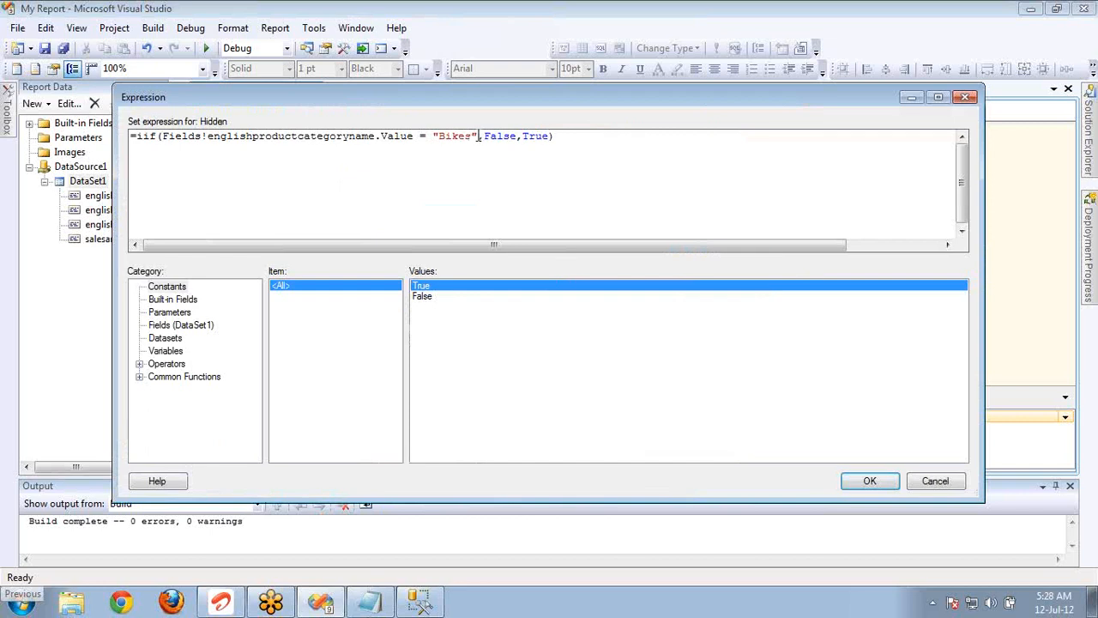
pyautogui.moveTo(477, 136); pyautogui.dragTo(166, 150)
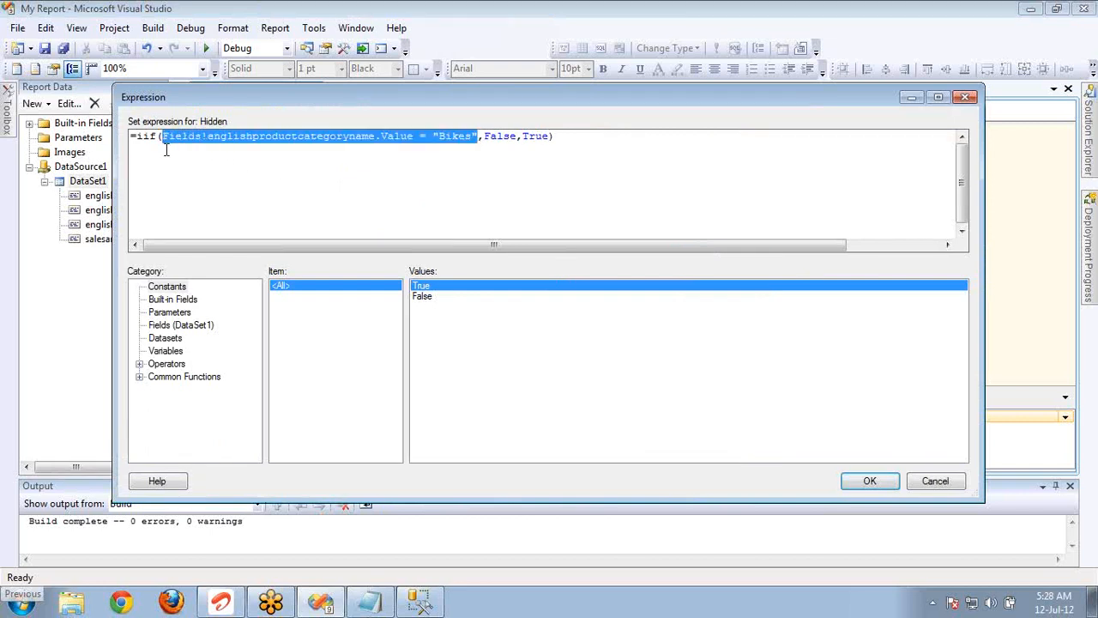
pyautogui.doubleClick(497, 137)
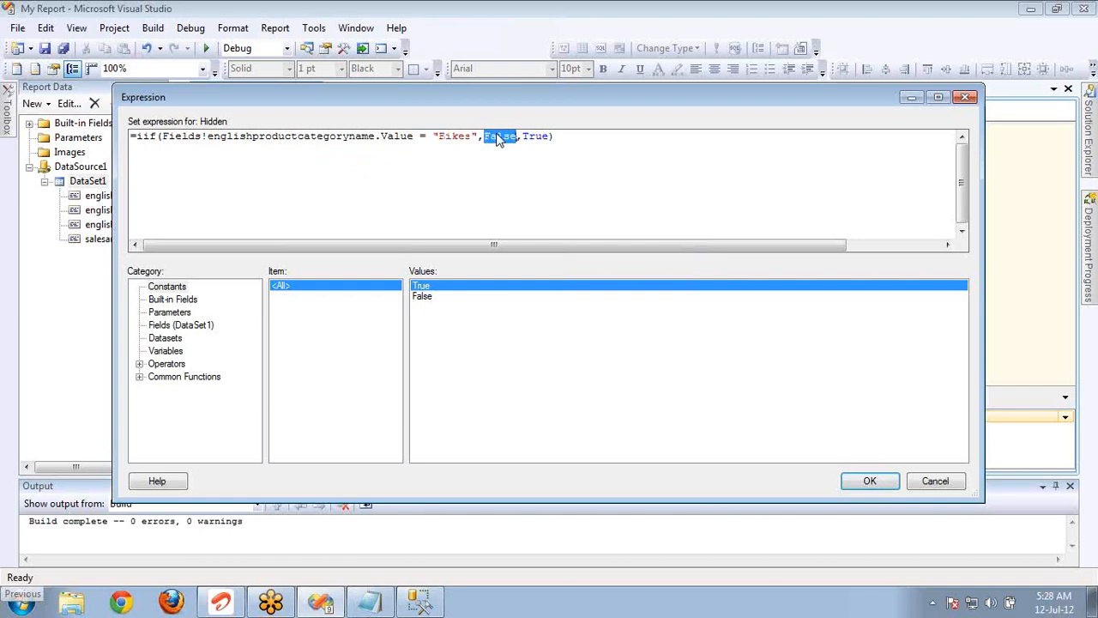
pyautogui.doubleClick(536, 138)
pyautogui.doubleClick(504, 137)
pyautogui.doubleClick(532, 139)
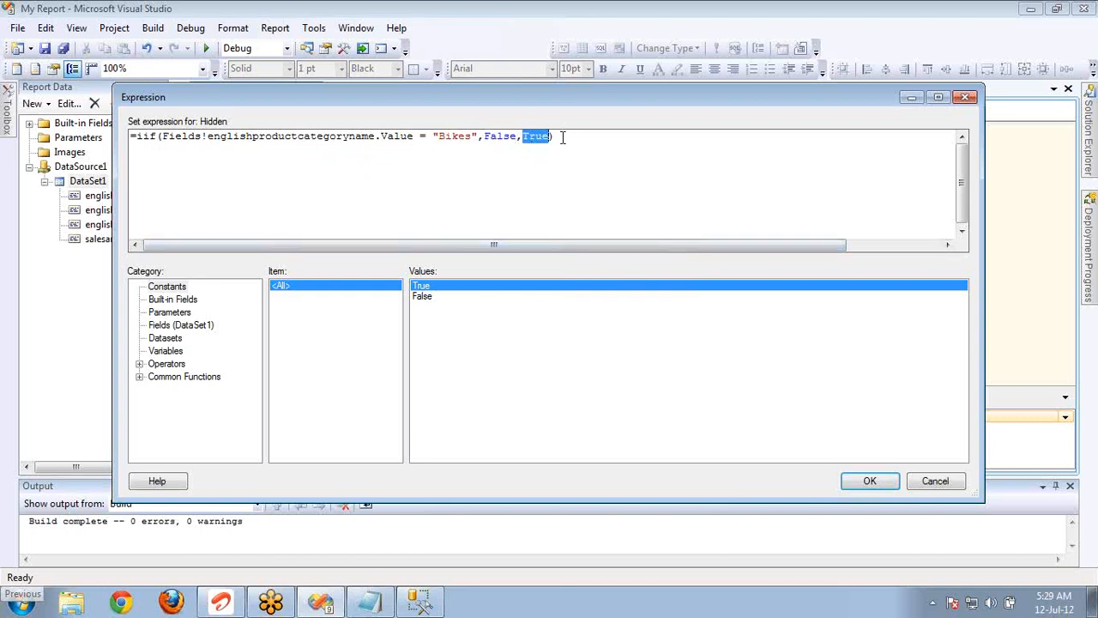
# Review the complete Hidden expression once more and close the row group's properties, accepting the expression as it is.
pyautogui.click(562, 137)
pyautogui.doubleClick(509, 137)
pyautogui.hotkey('shift', 'Home')
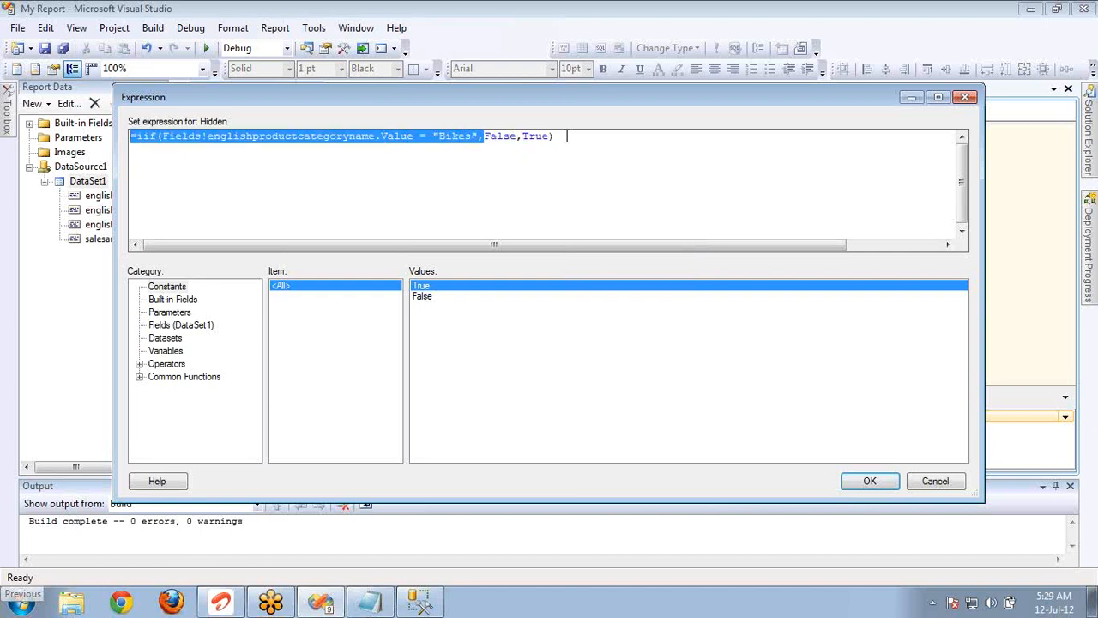
pyautogui.press('End')
pyautogui.hotkey('shift', 'Home')
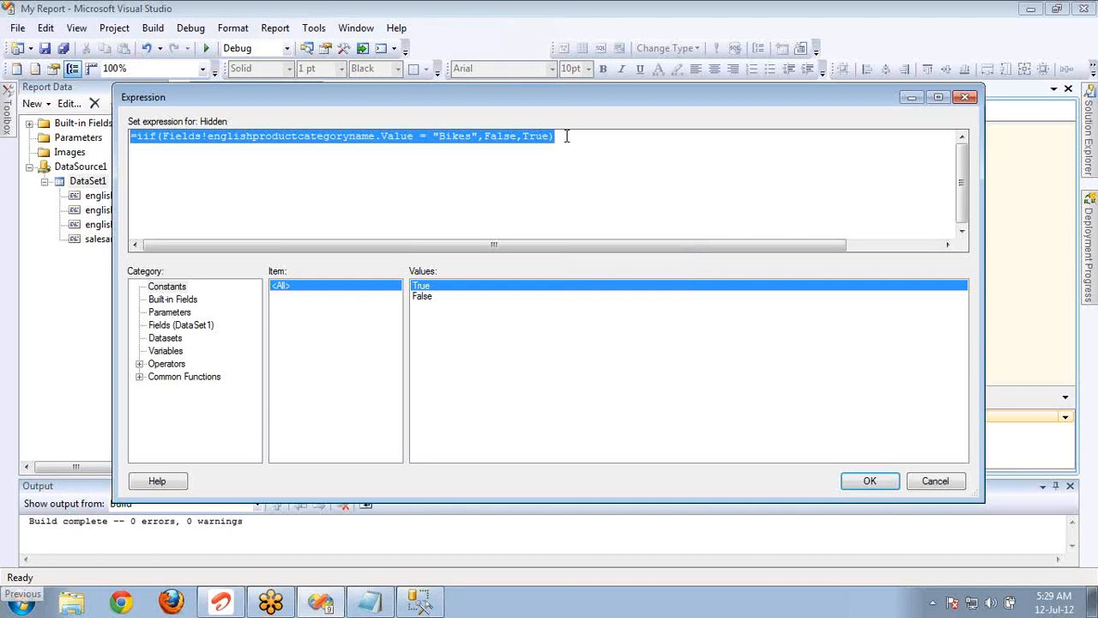
pyautogui.click(869, 481)
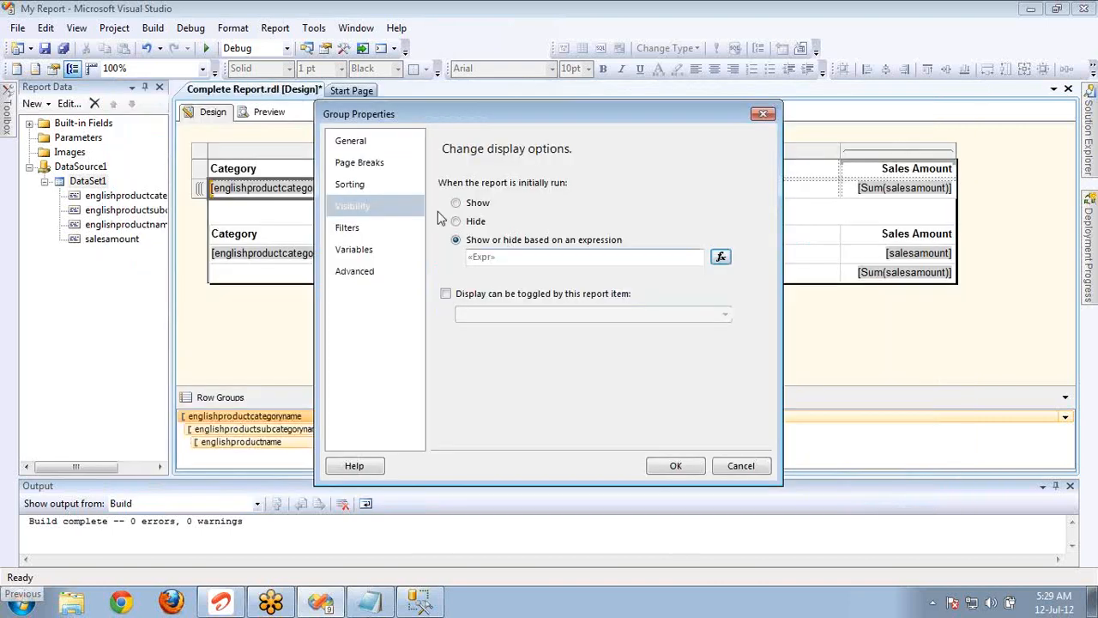
pyautogui.click(676, 466)
# Preview the report again and page forward through the matrix as far as the detail table on page 4.
pyautogui.click(270, 112)
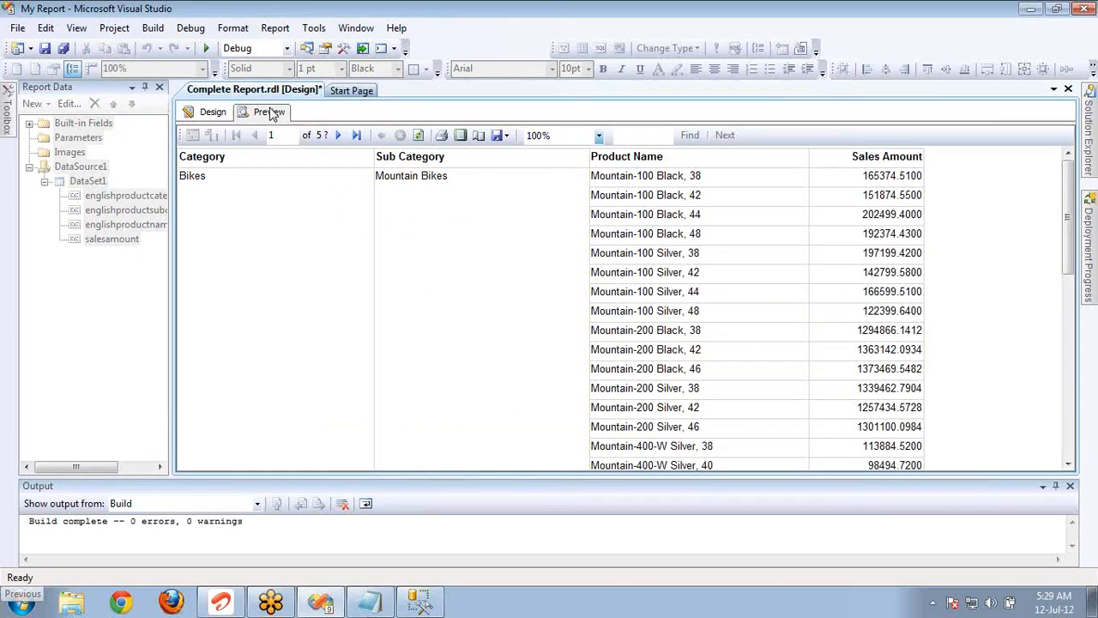
pyautogui.click(337, 137)
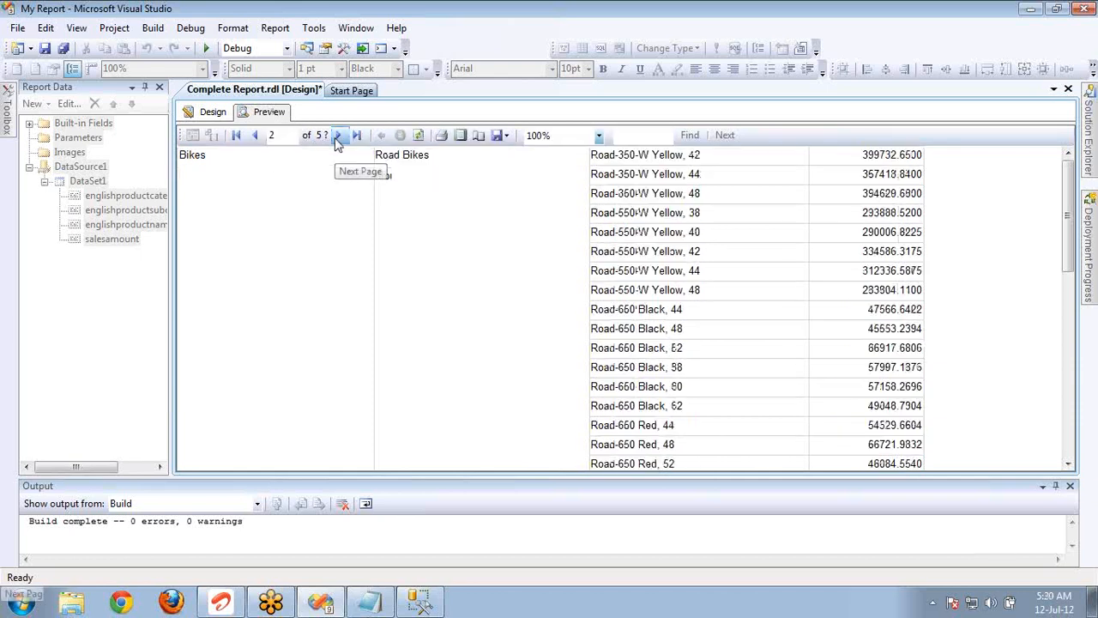
pyautogui.click(337, 139)
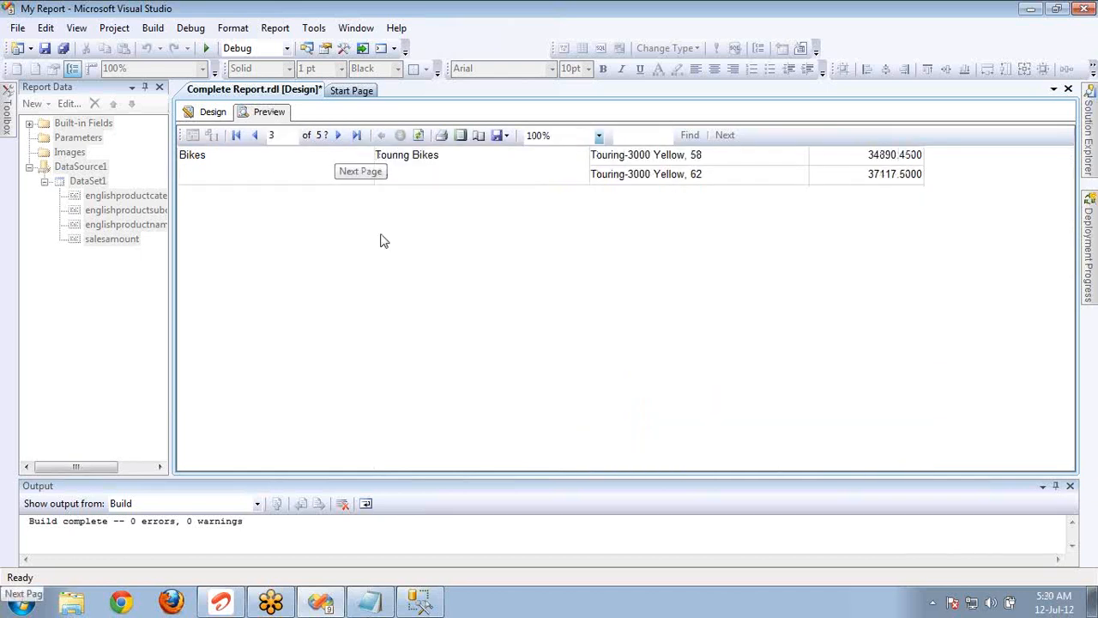
pyautogui.click(340, 135)
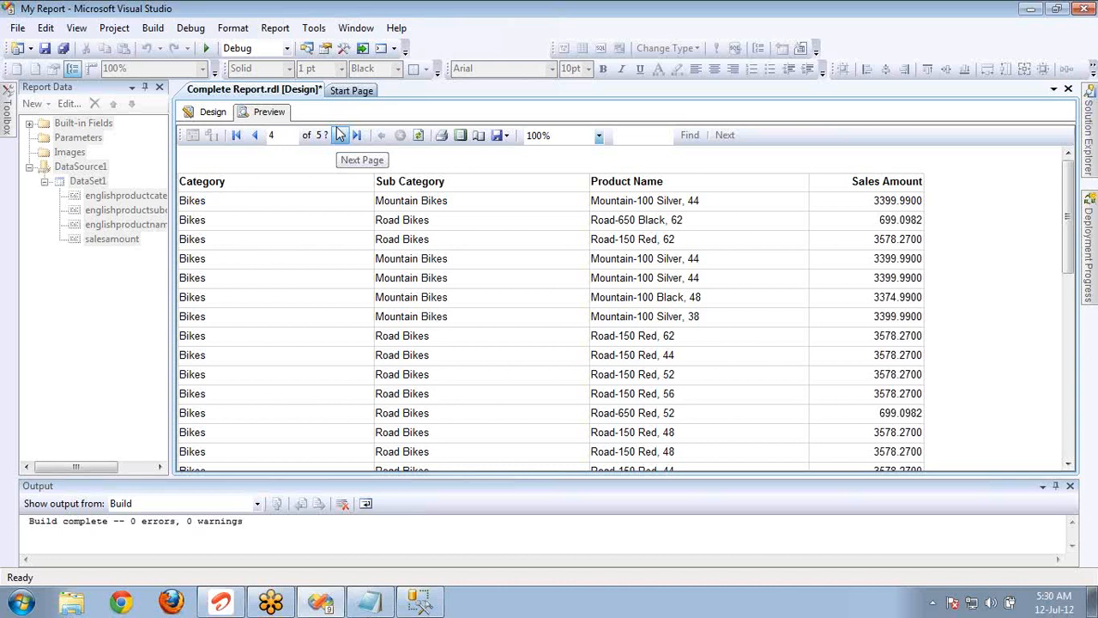
# Return to the category row group's Hidden expression and examine its condition Fields!englishproductcategoryname.Value = "Bikes".
pyautogui.click(211, 112)
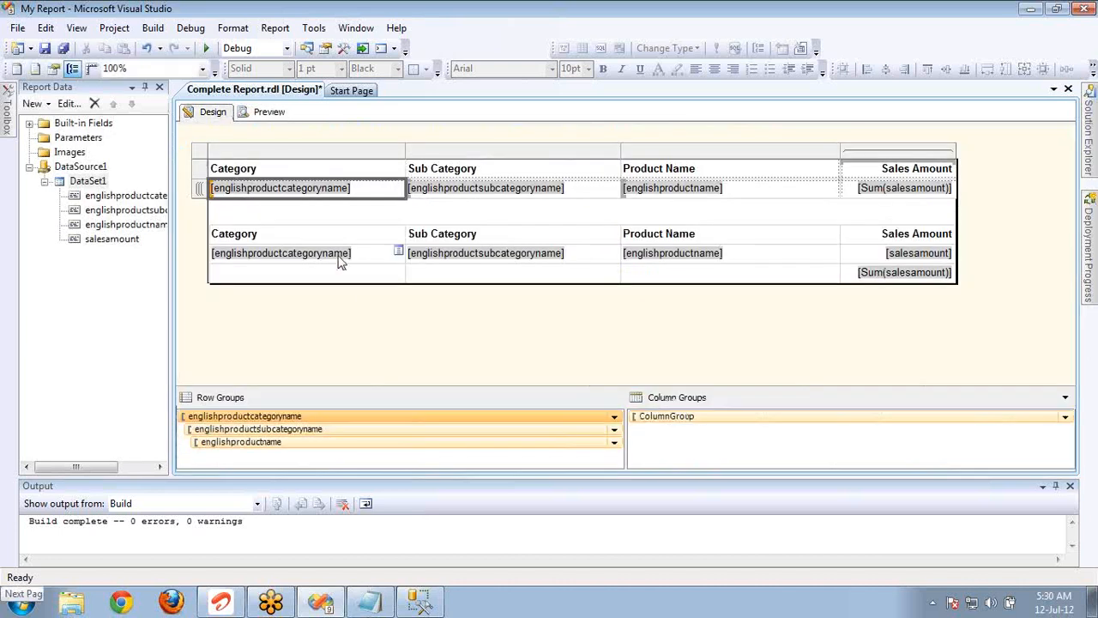
pyautogui.doubleClick(363, 419)
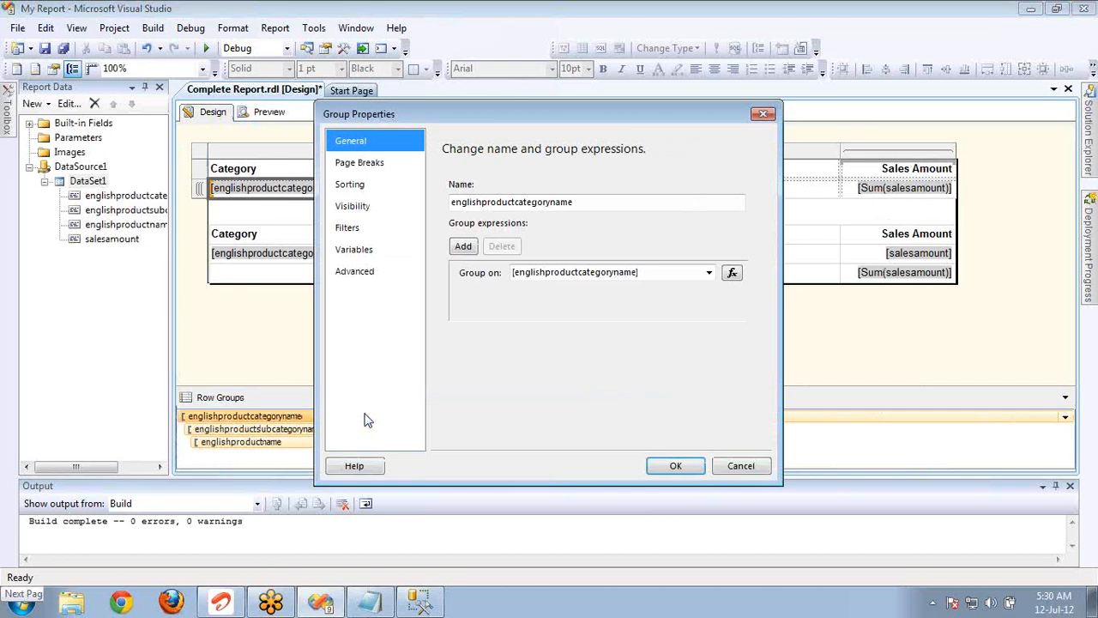
pyautogui.click(347, 207)
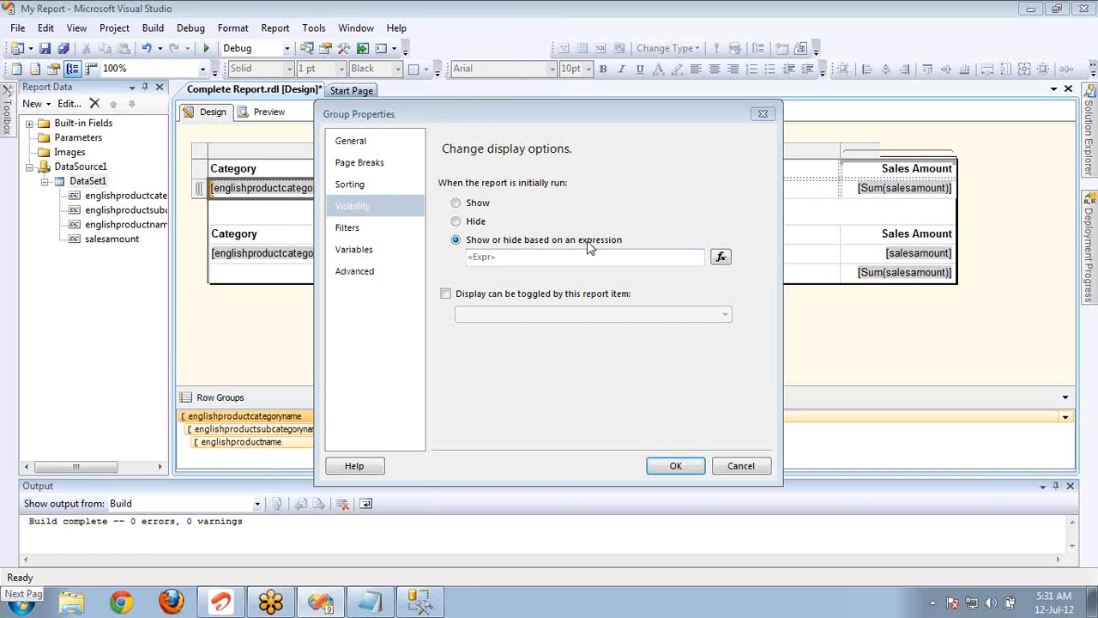
pyautogui.click(722, 258)
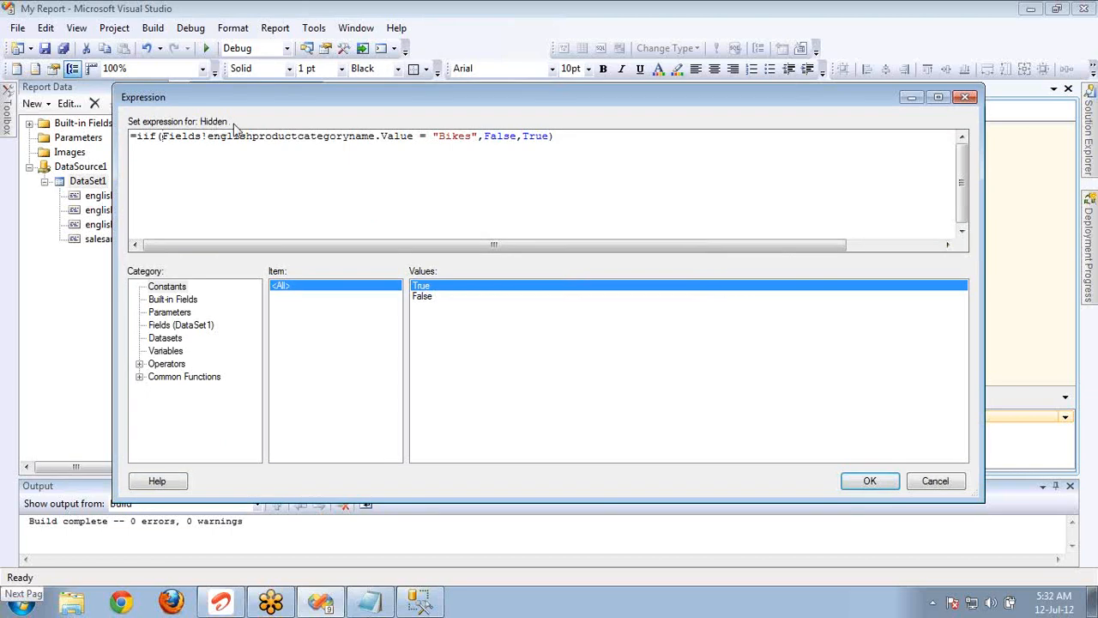
pyautogui.hotkey('shift', 'Right')
pyautogui.hotkey('shift', 'Right')
pyautogui.hotkey('shift', 'Right')
pyautogui.hotkey('shift', 'Right')
pyautogui.hotkey('shift', 'Right')
pyautogui.hotkey('shift', 'Right')
pyautogui.hotkey('shift', 'Right')
pyautogui.hotkey('shift', 'Right')
pyautogui.hotkey('shift', 'Right')
pyautogui.hotkey('shift', 'Right')
pyautogui.hotkey('shift', 'Right')
pyautogui.hotkey('shift', 'Right')
pyautogui.hotkey('shift', 'Right')
pyautogui.hotkey('shift', 'Right')
pyautogui.hotkey('shift', 'Right')
pyautogui.hotkey('shift', 'Right')
pyautogui.hotkey('shift', 'Right')
pyautogui.hotkey('shift', 'Right')
pyautogui.hotkey('shift', 'Right')
pyautogui.hotkey('shift', 'Right')
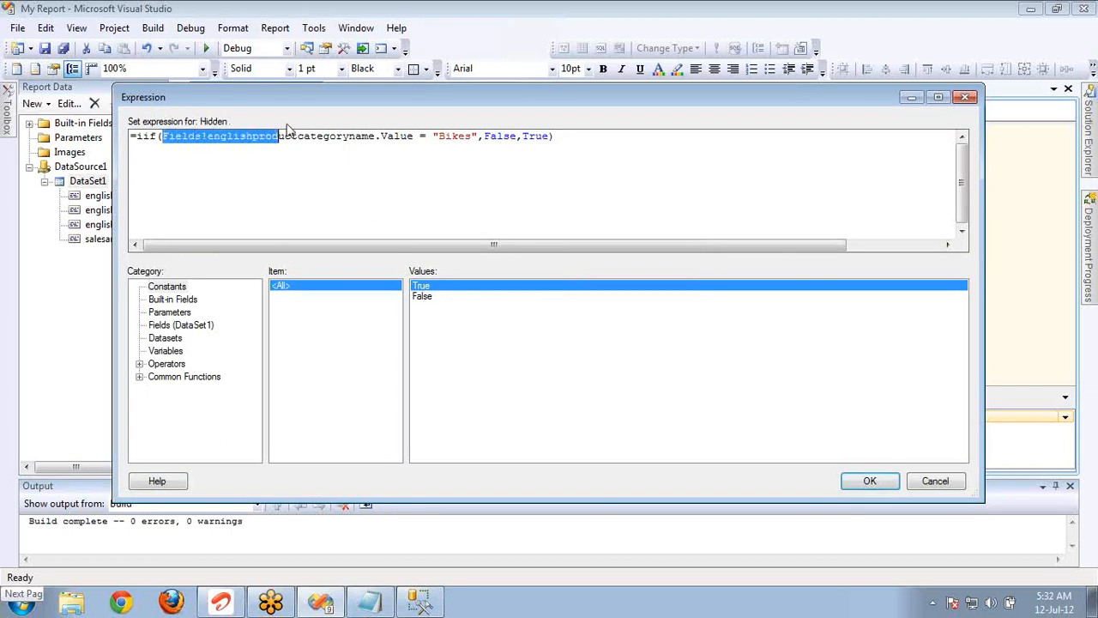
pyautogui.hotkey('shift', 'Right')
pyautogui.hotkey('shift', 'Right')
pyautogui.hotkey('shift', 'Right')
pyautogui.hotkey('shift', 'Right')
pyautogui.hotkey('shift', 'Right')
pyautogui.hotkey('shift', 'Right')
pyautogui.hotkey('shift', 'Right')
pyautogui.hotkey('shift', 'Right')
pyautogui.hotkey('shift', 'Right')
pyautogui.hotkey('shift', 'Right')
pyautogui.hotkey('shift', 'Right')
pyautogui.hotkey('shift', 'Right')
pyautogui.hotkey('shift', 'Right')
pyautogui.hotkey('shift', 'Right')
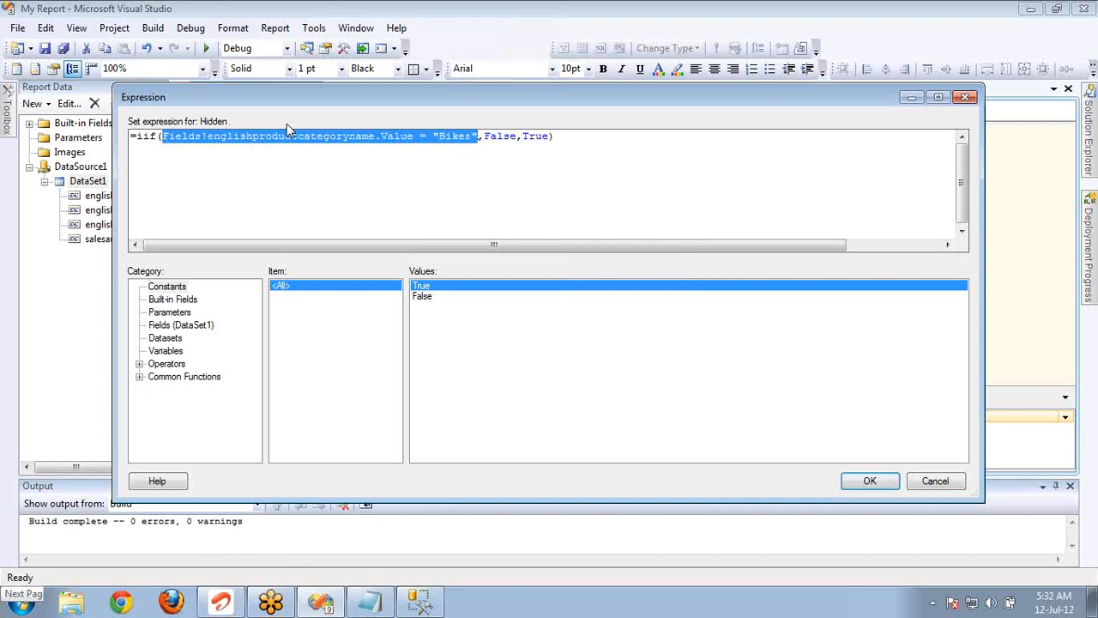
pyautogui.press('Right')
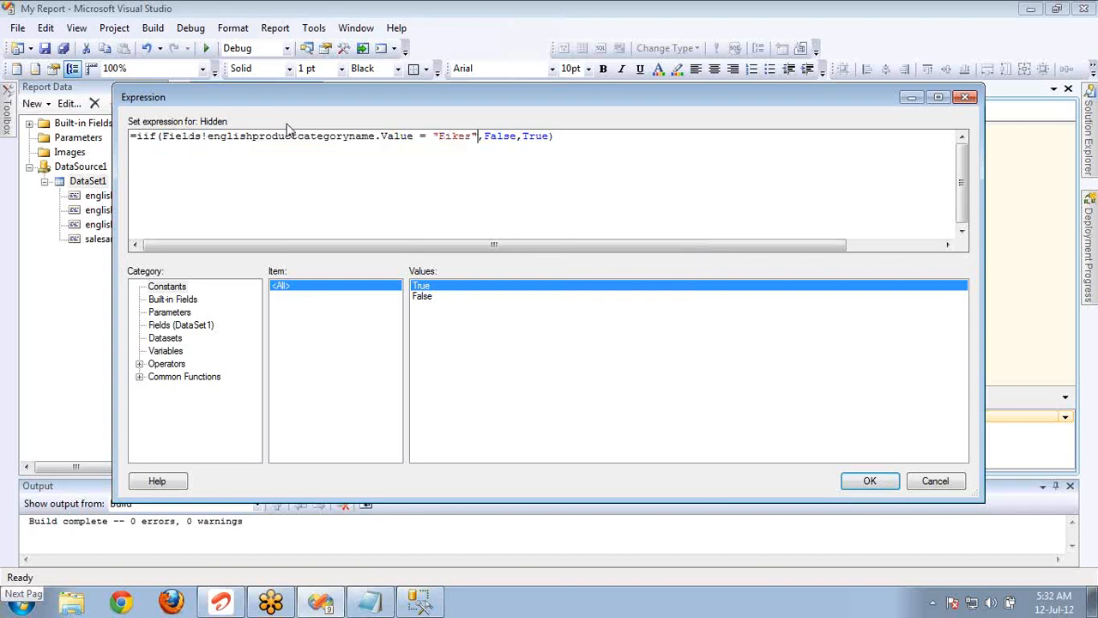
# Check the IIf syntax hints for TruePart and FalsePart by temporarily adding an extra comma after the condition and after False.
pyautogui.write(',')
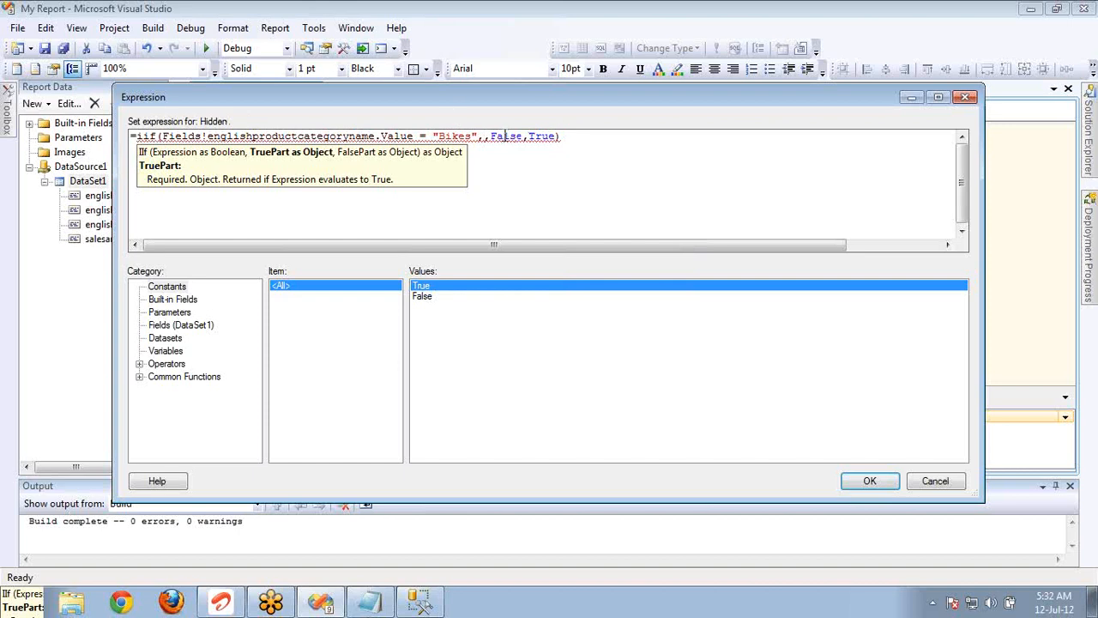
pyautogui.press('BackSpace')
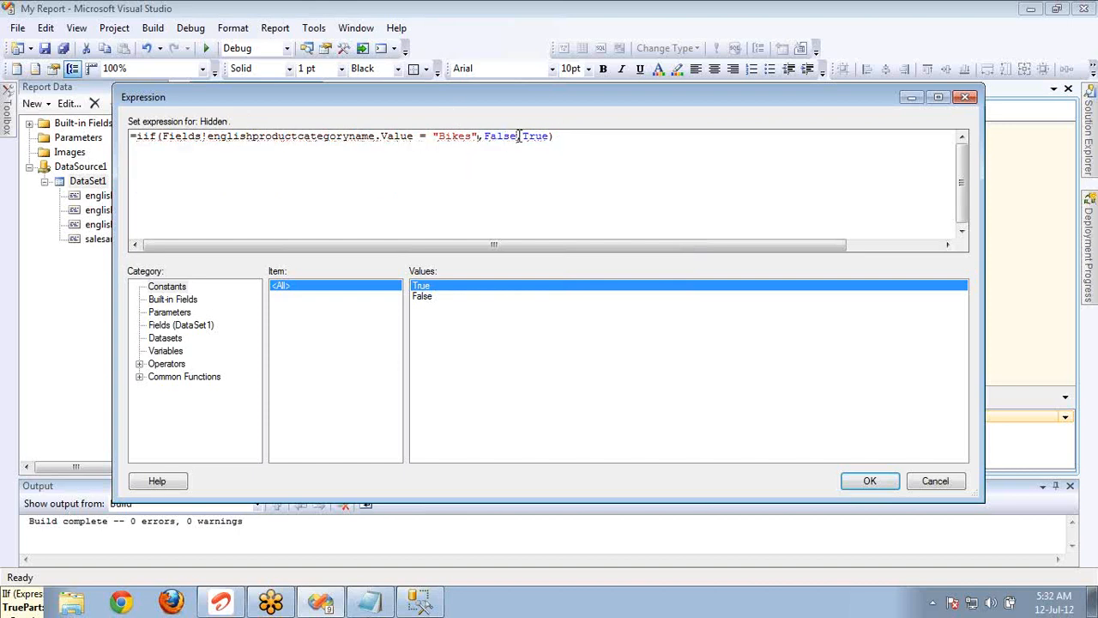
pyautogui.write(',')
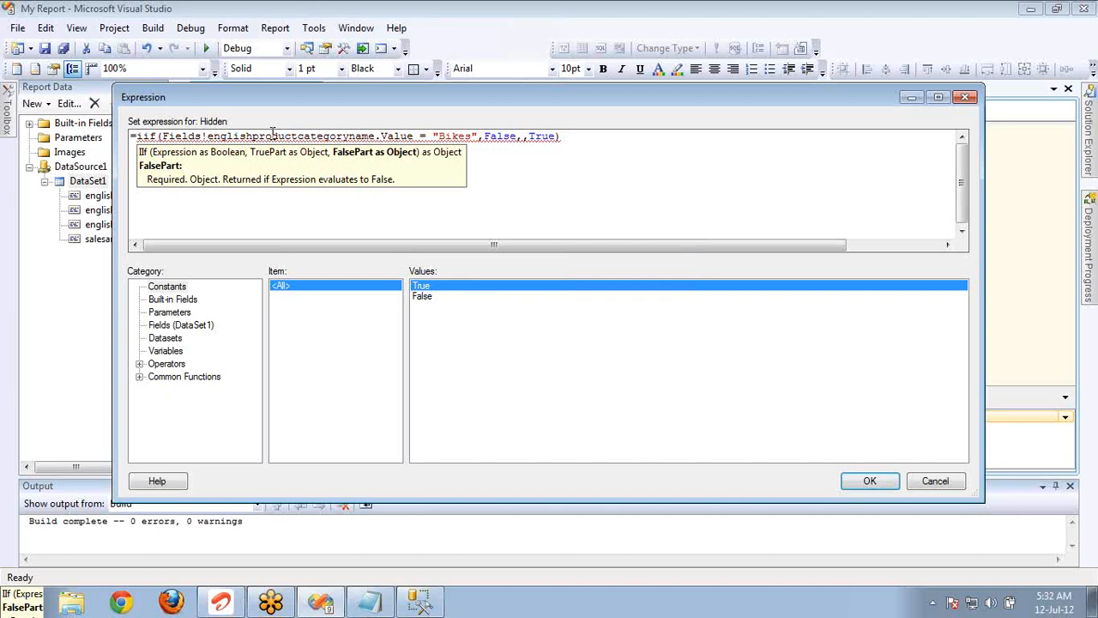
pyautogui.press('Delete')
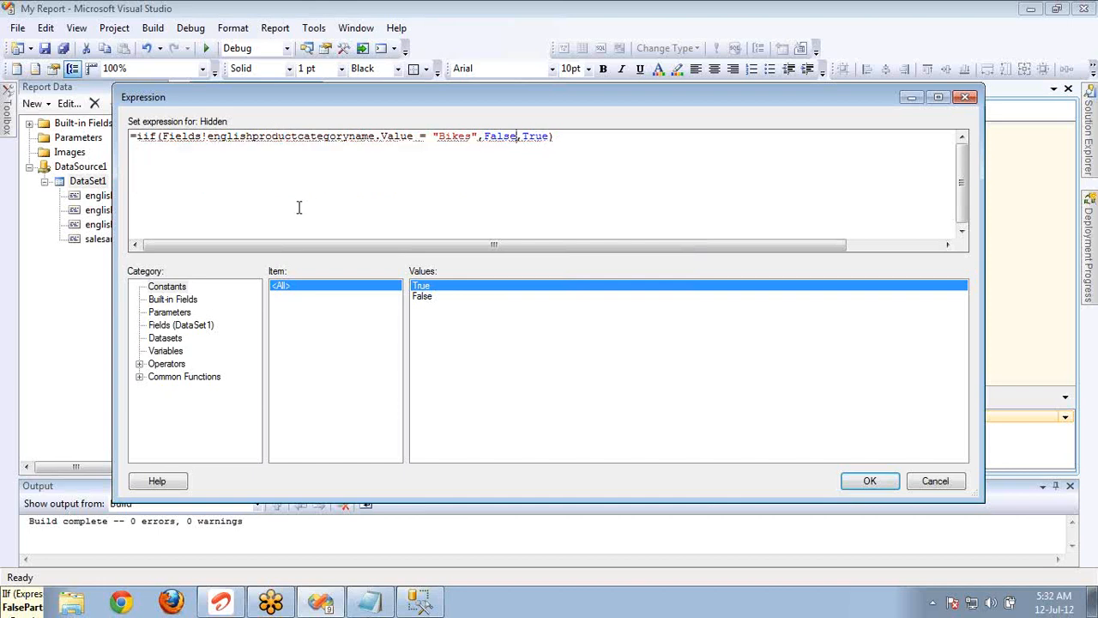
pyautogui.doubleClick(498, 137)
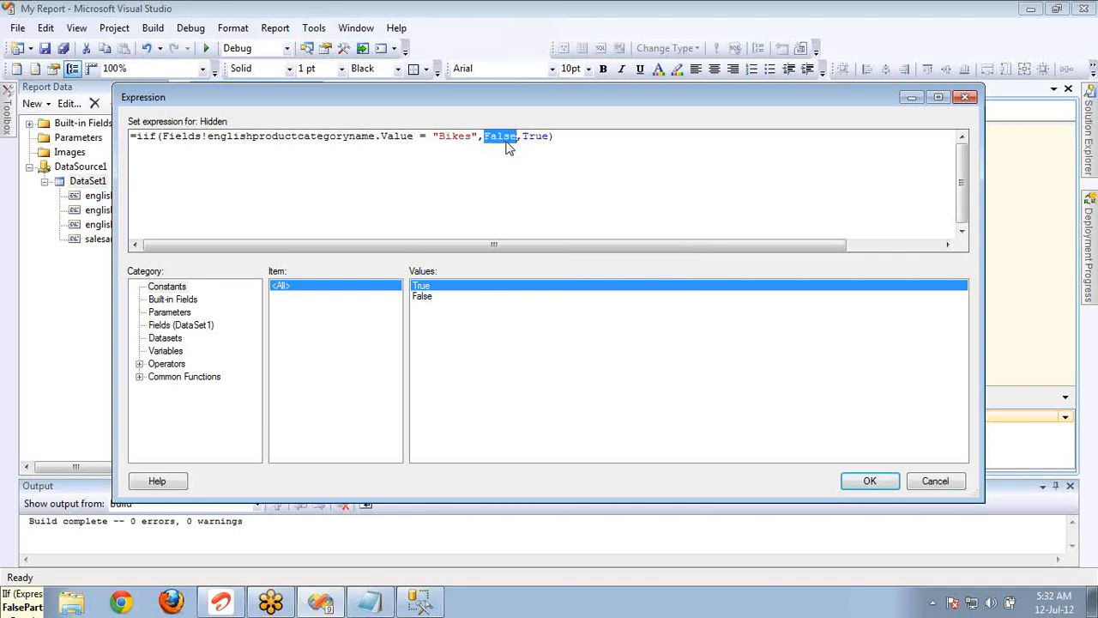
# Write the pseudocode line if(Conditioncheck) two lines below the IIf expression in the Hidden expression editor.
pyautogui.click(543, 136)
pyautogui.press('Return')
pyautogui.press('Return')
pyautogui.write('if(')
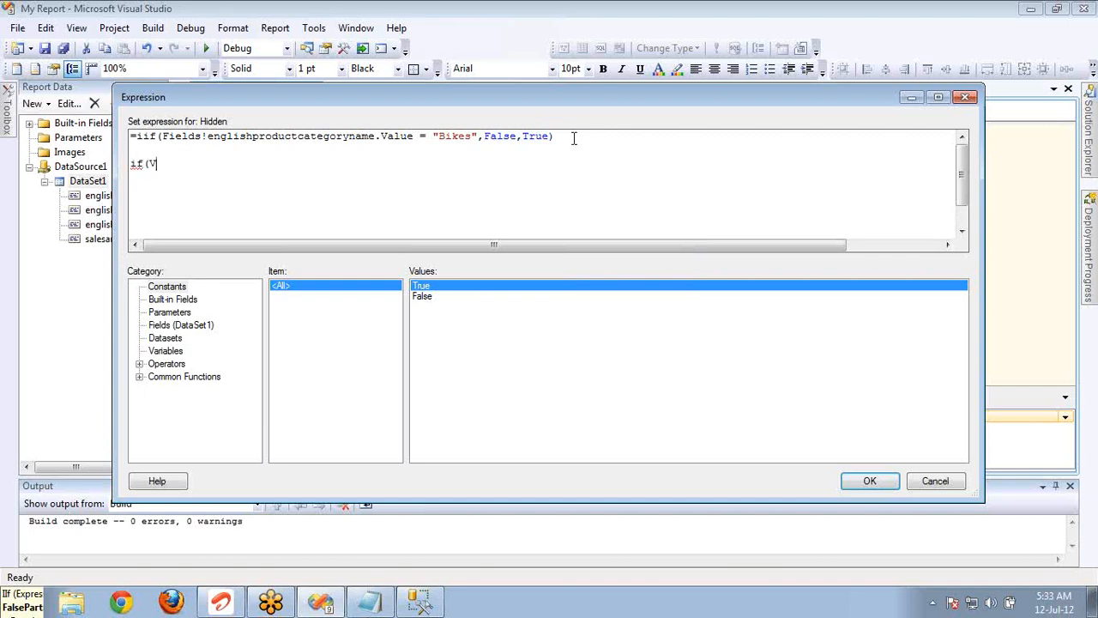
pyautogui.write('Conditioncheck)')
pyautogui.press('Return')
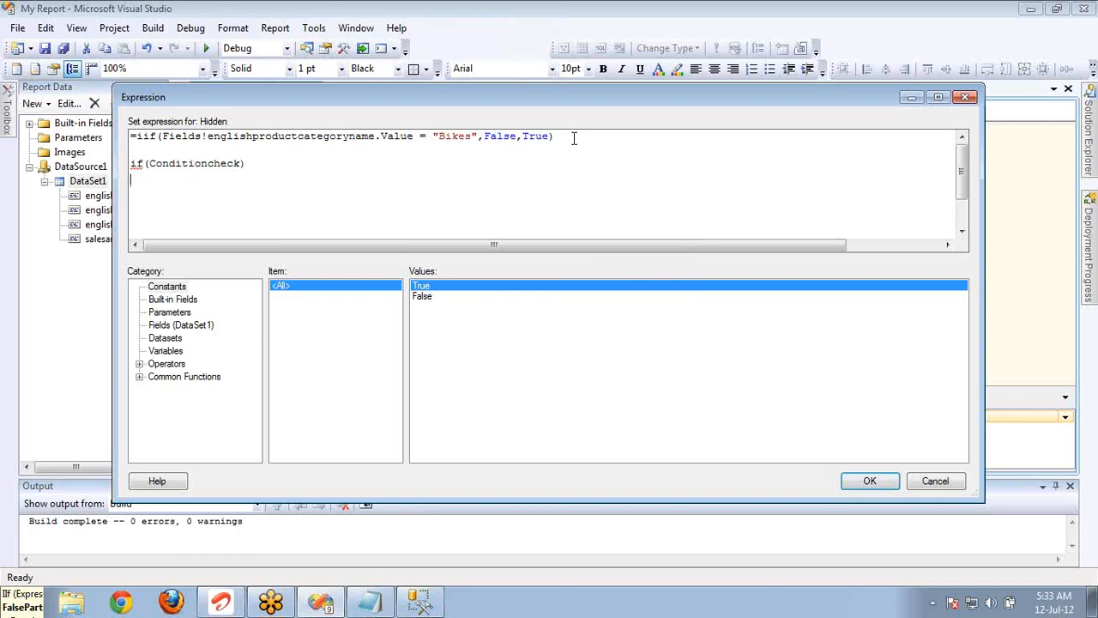
# Complete the pseudocode with True part, else and FalsePart on separate lines.
pyautogui.write('True part')
pyautogui.press('Return')
pyautogui.write('else')
pyautogui.press('Return')
pyautogui.write('FalsePart')
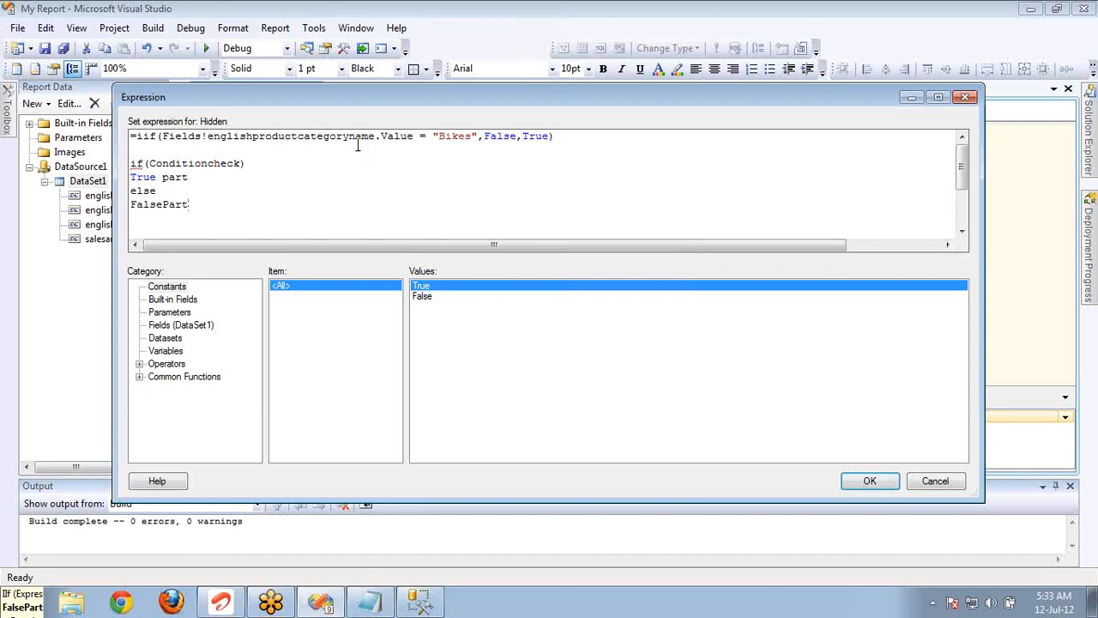
# Compare the Bikes condition and the final True argument of the IIf expression with the pseudocode.
pyautogui.click(478, 136)
pyautogui.keyDown('shift'); pyautogui.click(160, 138); pyautogui.keyUp('shift')
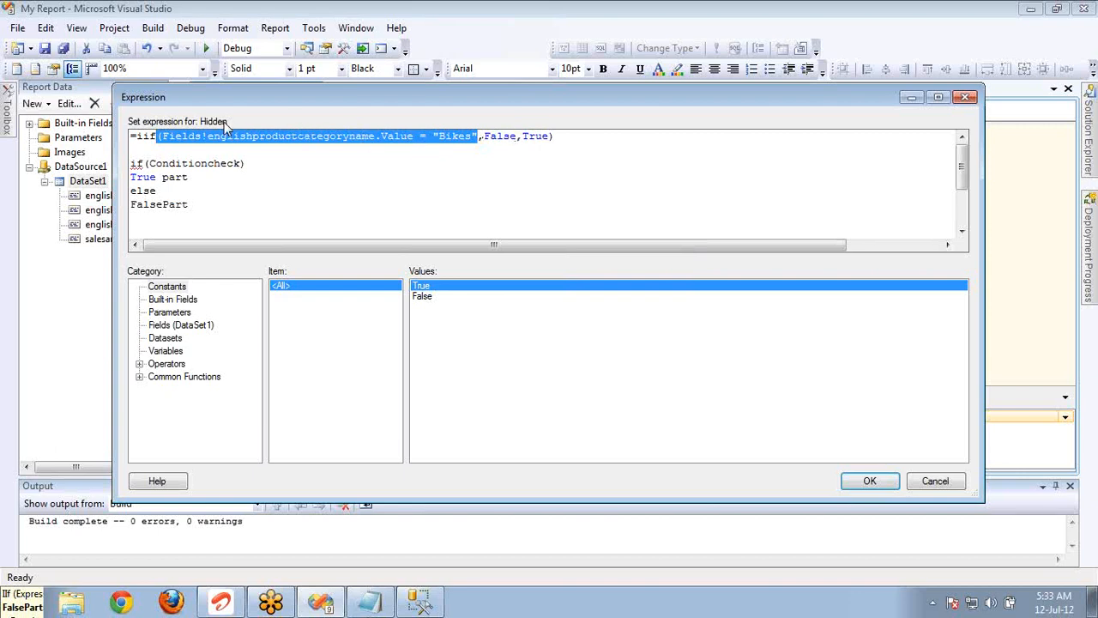
pyautogui.doubleClick(539, 136)
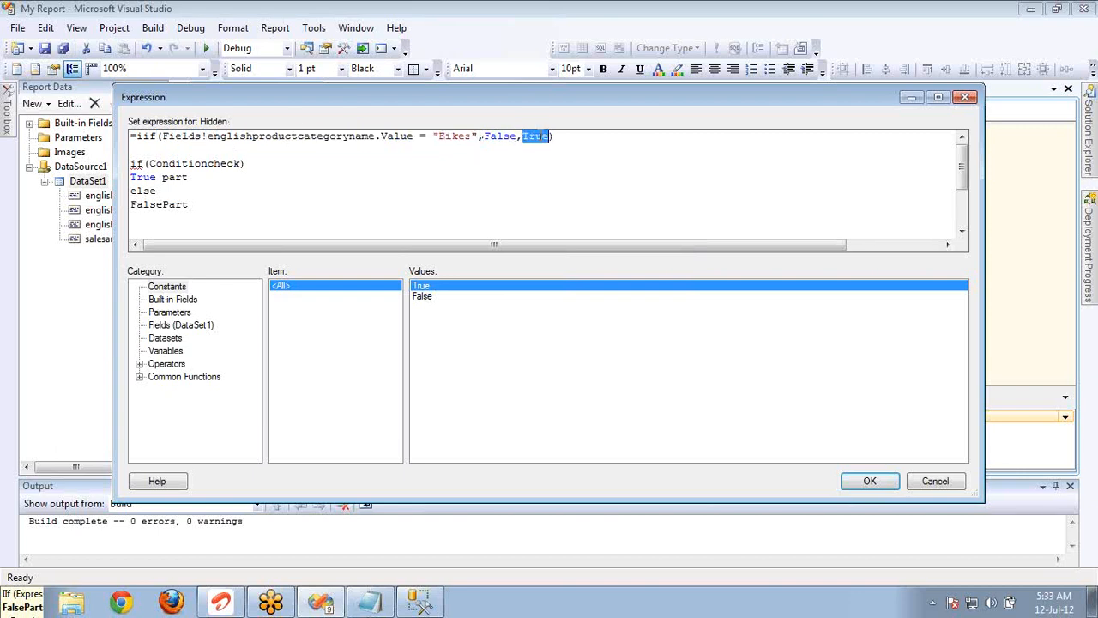
# Delete the four-line if/else pseudocode and accept the Hidden expression and the category group's properties.
pyautogui.click(372, 200)
pyautogui.hotkey('shift', 'Home')
pyautogui.hotkey('shift', 'Up')
pyautogui.hotkey('shift', 'Up')
pyautogui.hotkey('shift', 'Up')
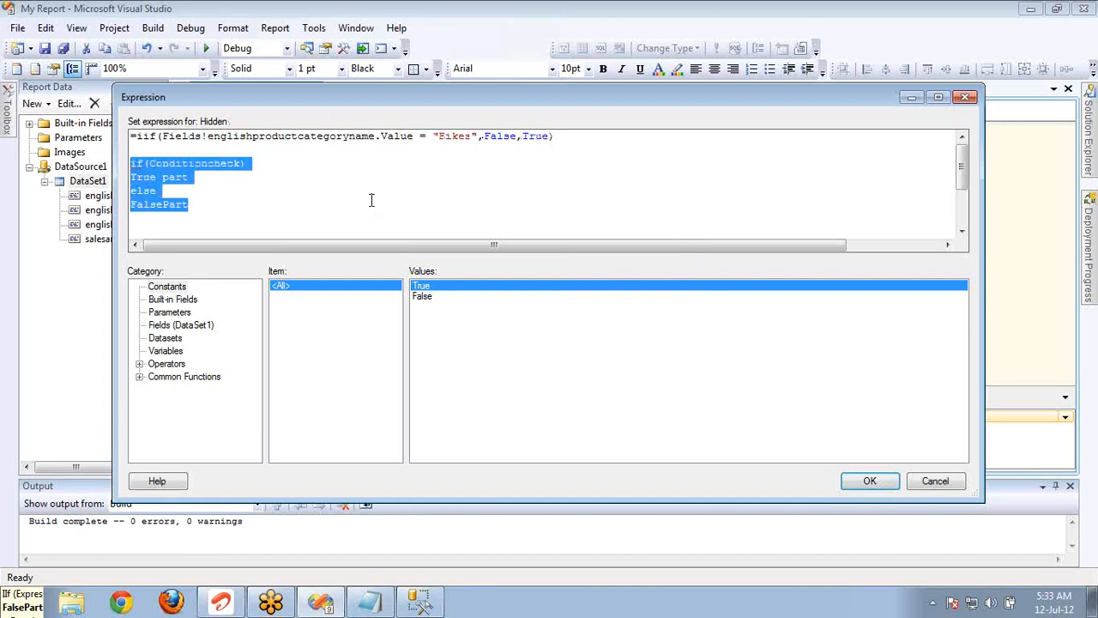
pyautogui.press('Delete')
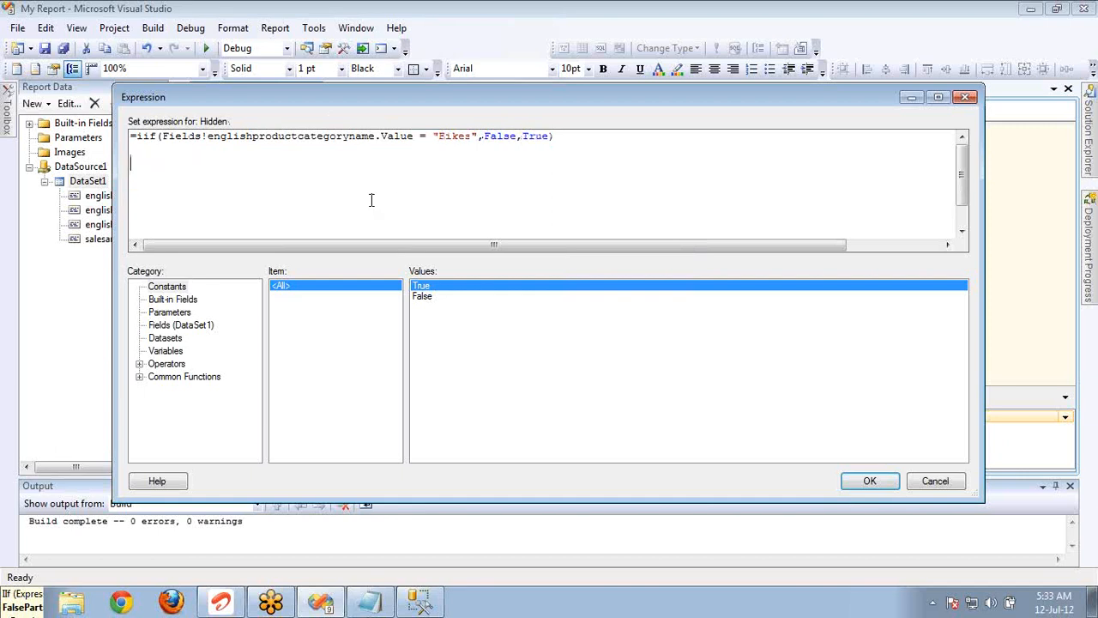
pyautogui.click(868, 480)
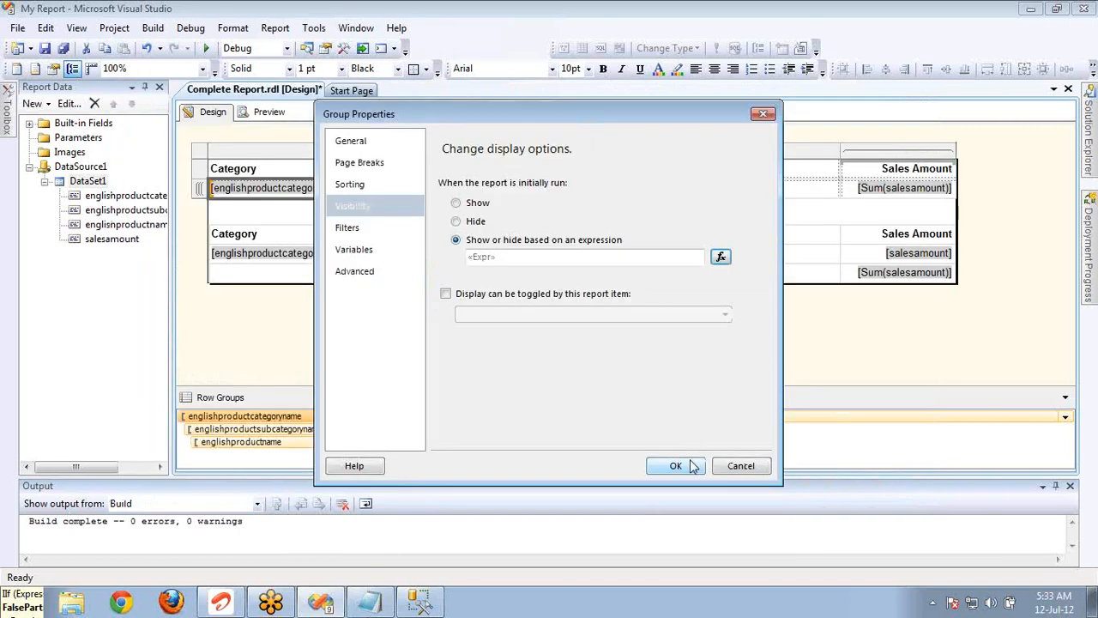
pyautogui.click(676, 465)
# Preview the report, go back to page 1 and page forward through the matrix to page 3.
pyautogui.click(277, 111)
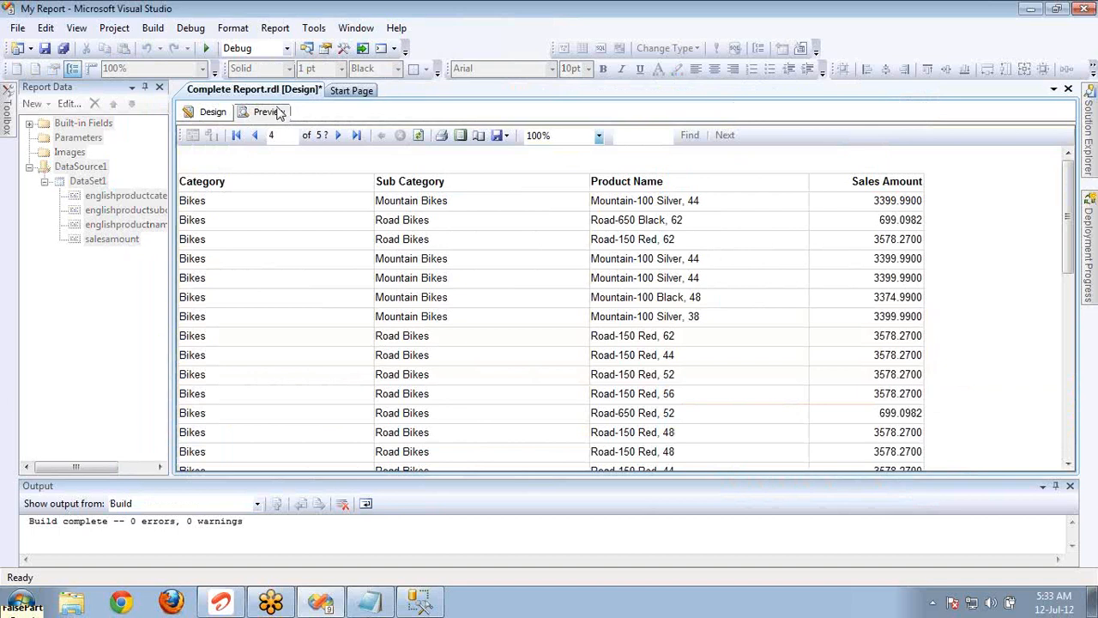
pyautogui.click(253, 140)
pyautogui.click(253, 140)
pyautogui.click(253, 140)
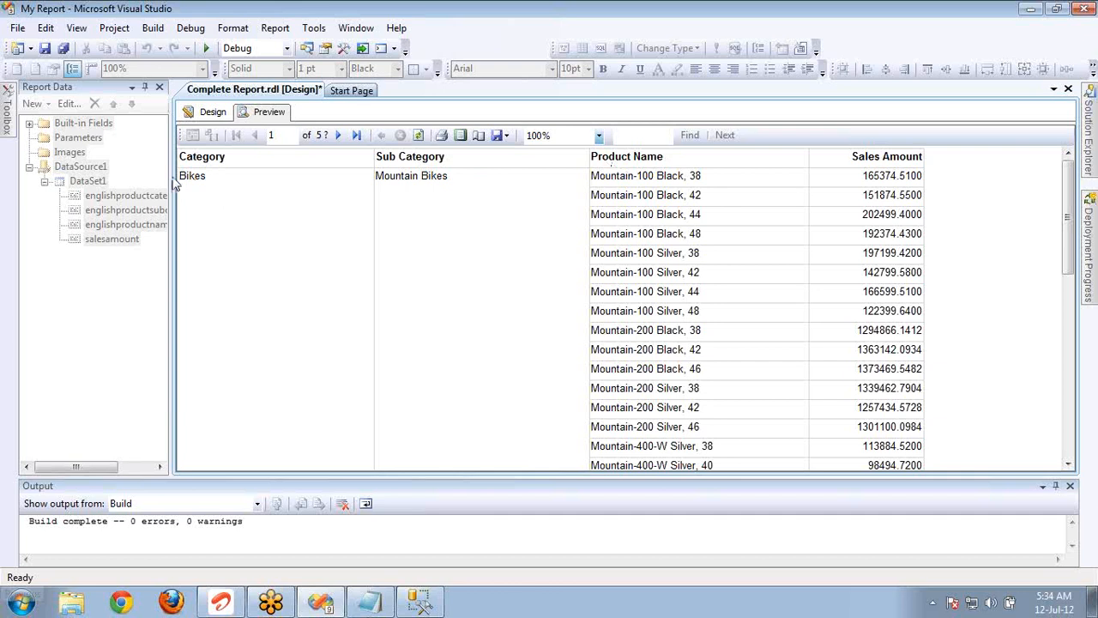
pyautogui.click(338, 136)
pyautogui.click(339, 138)
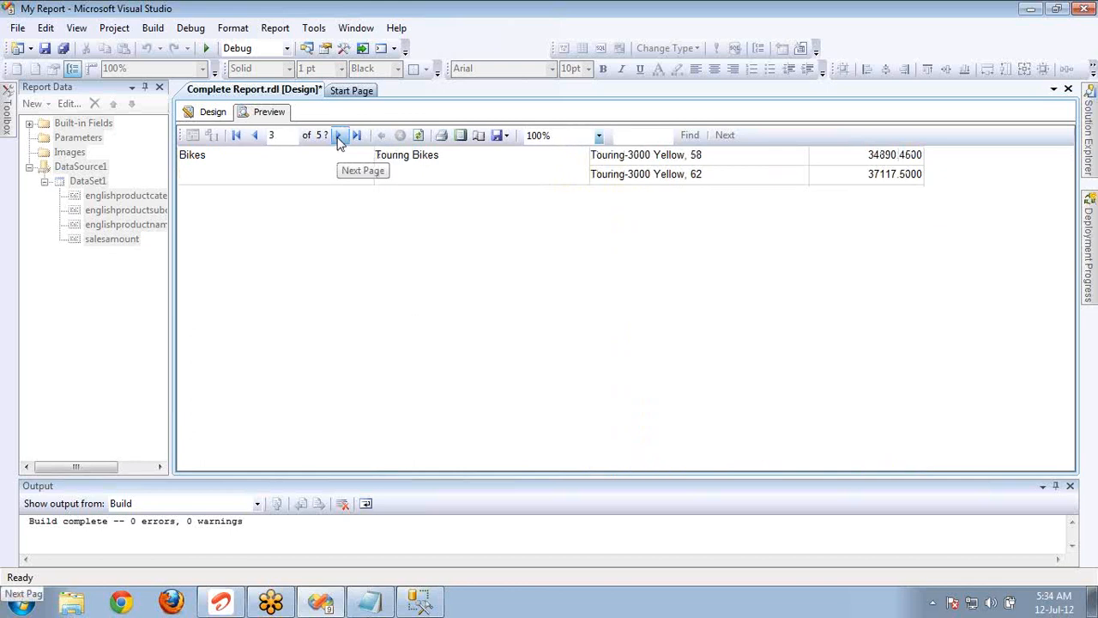
# Reopen the category row group's Hidden expression and remove the True argument after False in the IIf.
pyautogui.click(220, 120)
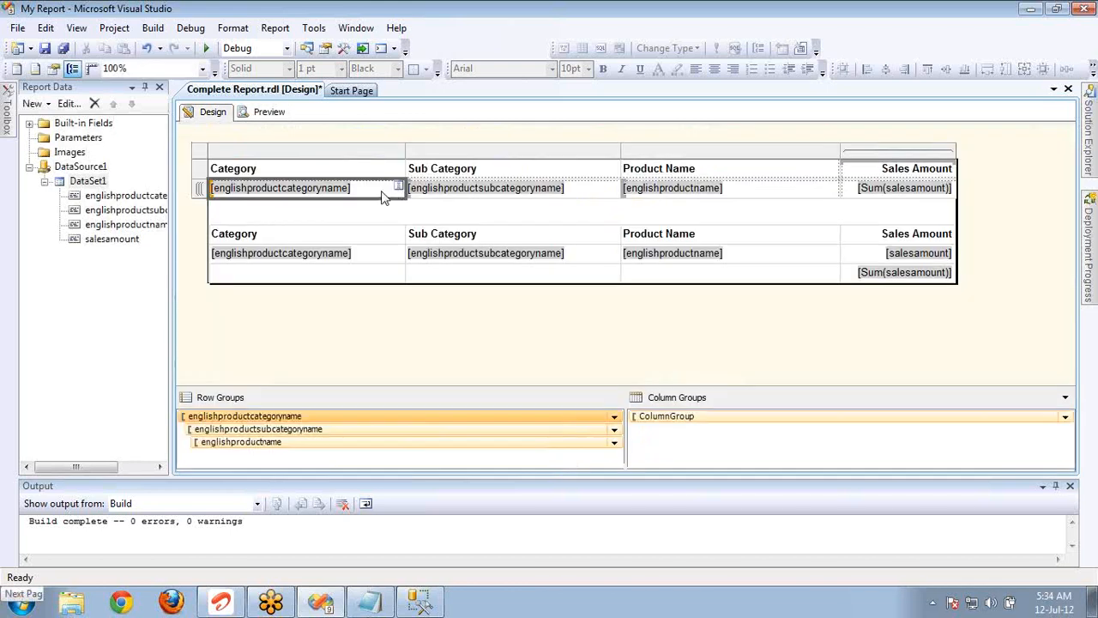
pyautogui.doubleClick(420, 419)
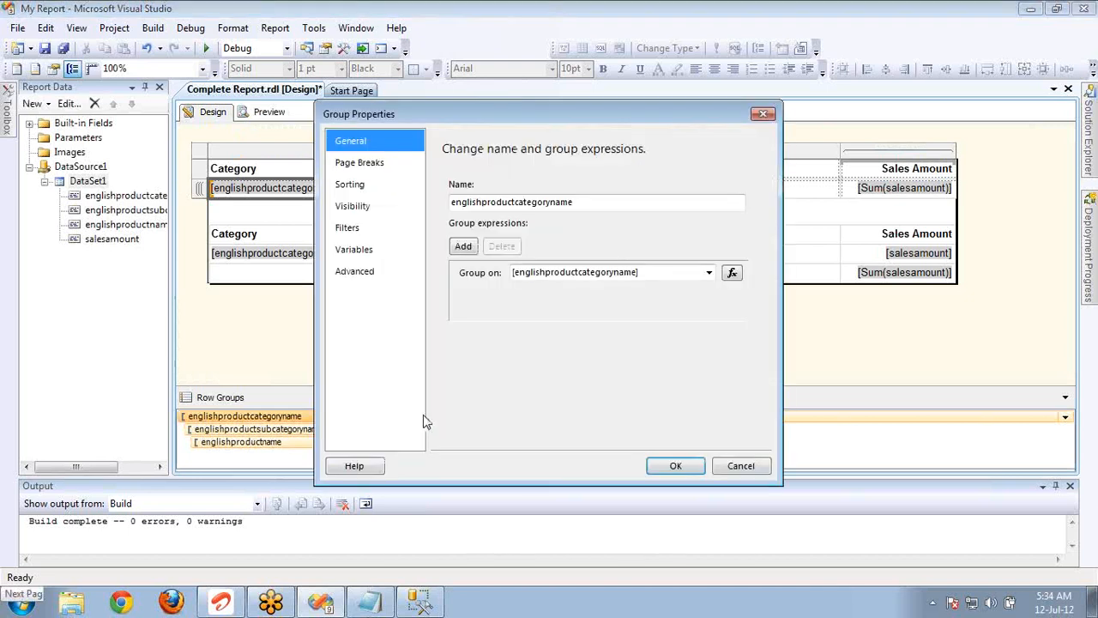
pyautogui.click(380, 208)
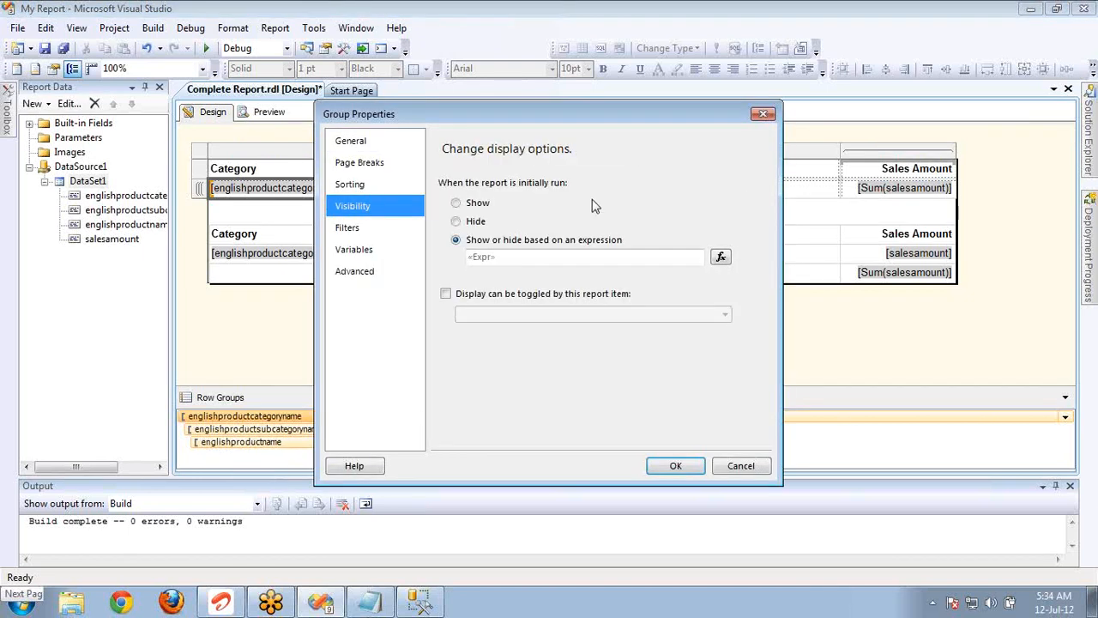
pyautogui.click(584, 240)
pyautogui.click(721, 258)
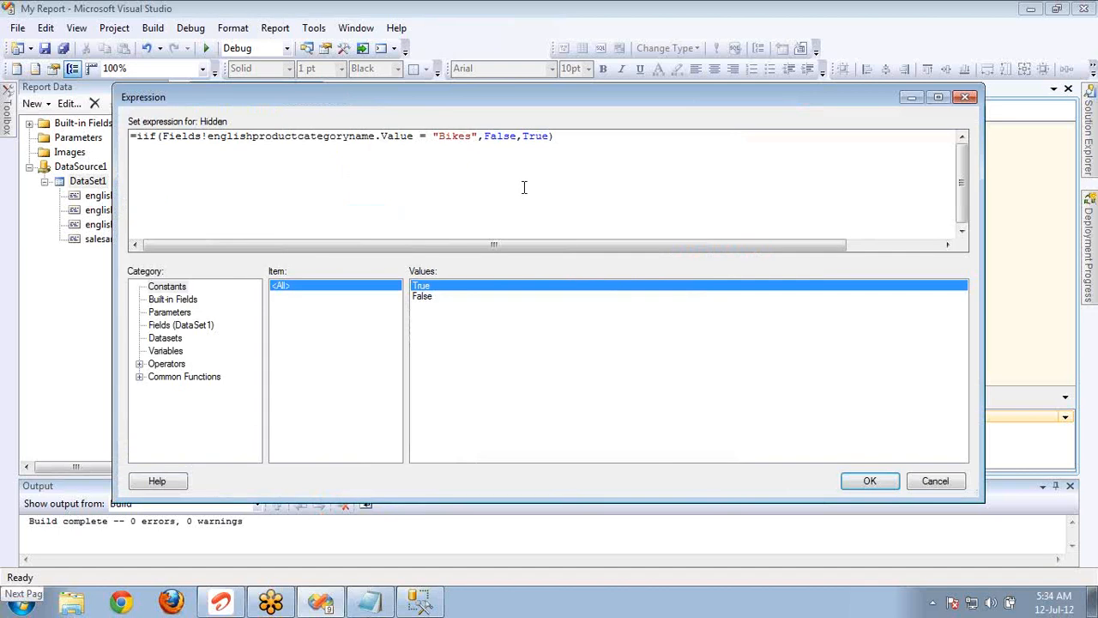
pyautogui.doubleClick(531, 137)
pyautogui.press('BackSpace')
pyautogui.press('BackSpace')
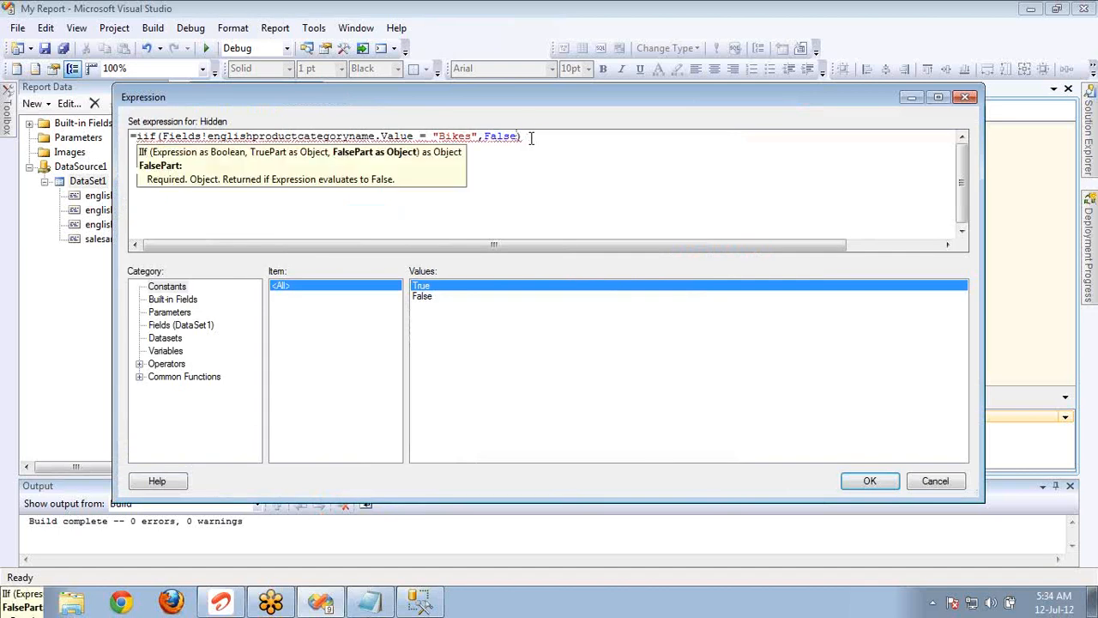
# Insert True before False as the IIf's TruePart, check both arguments, and accept the expression and the group's properties.
pyautogui.hotkey('ctrl', 'Left')
pyautogui.write('Tu')
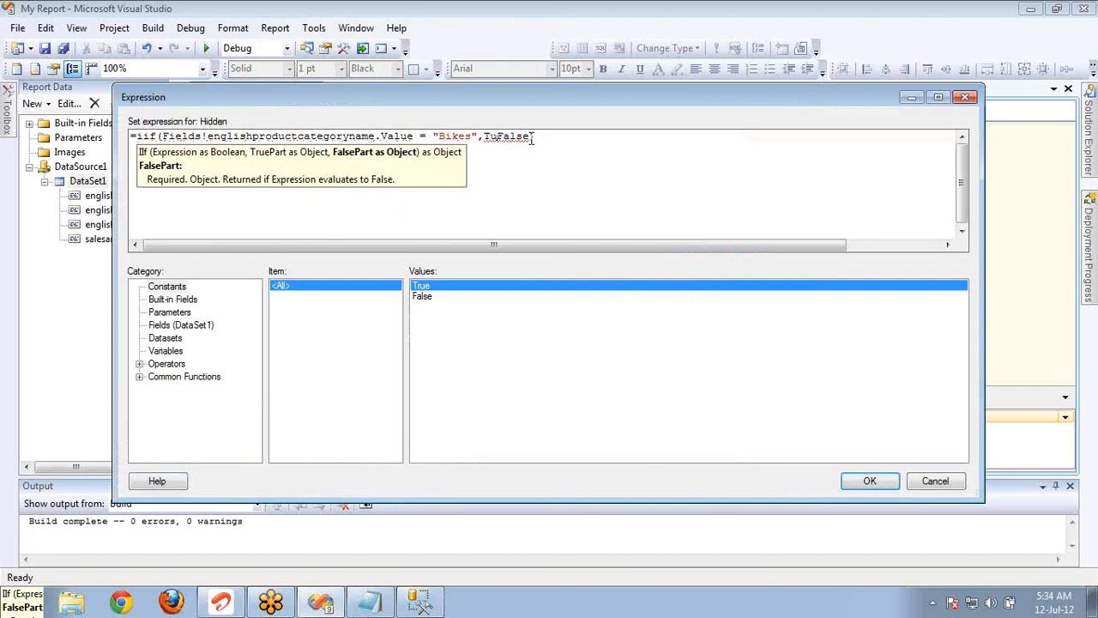
pyautogui.press('BackSpace')
pyautogui.write('rue,')
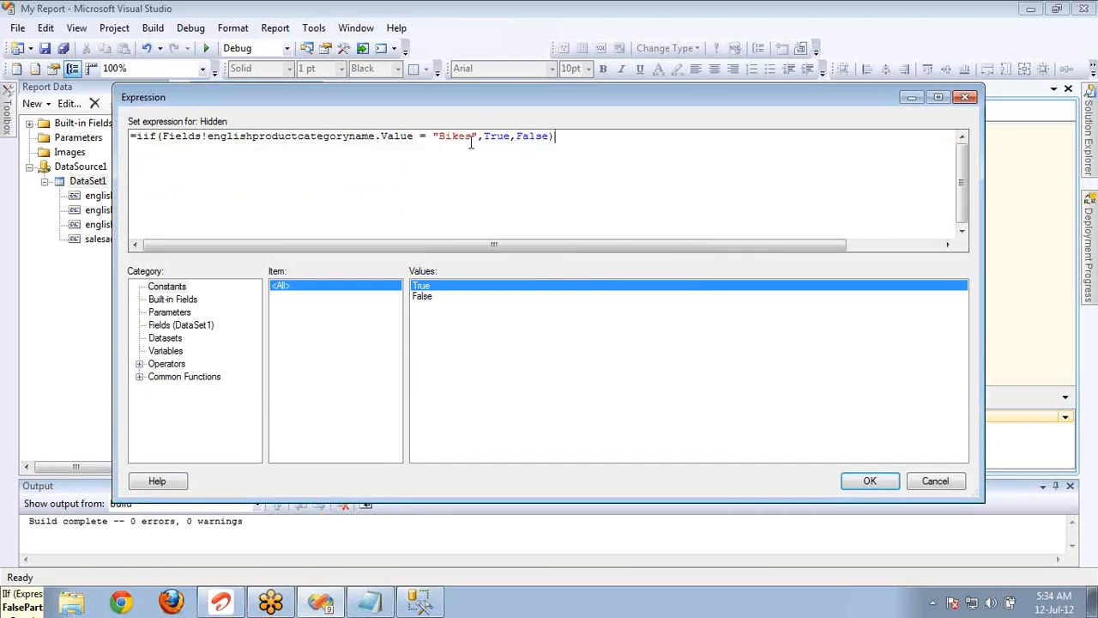
pyautogui.doubleClick(492, 139)
pyautogui.doubleClick(528, 139)
pyautogui.click(868, 481)
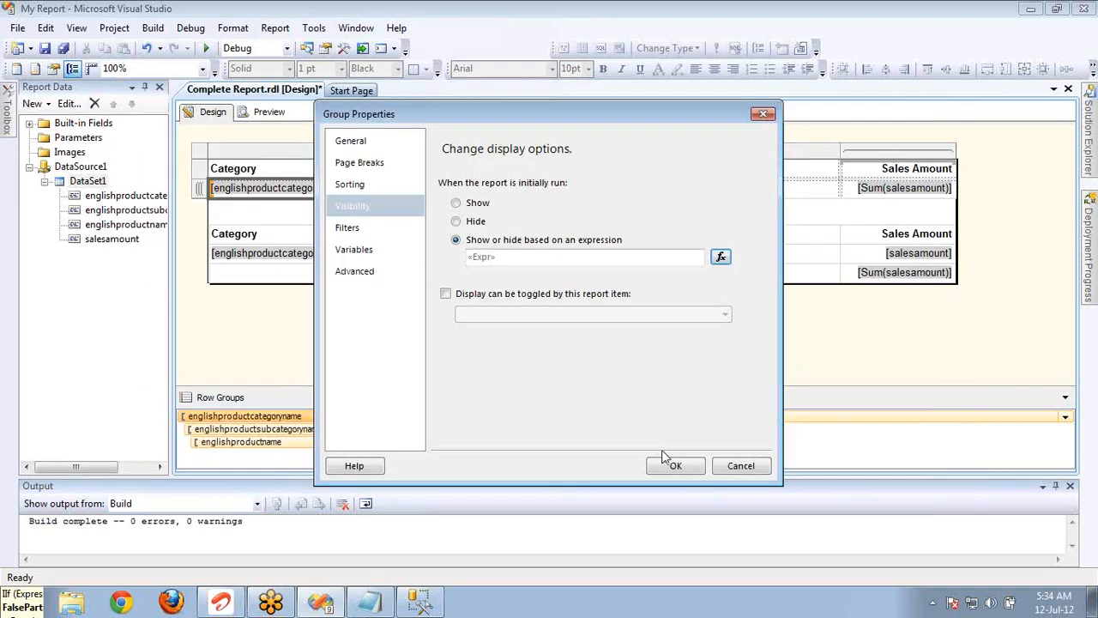
pyautogui.click(673, 469)
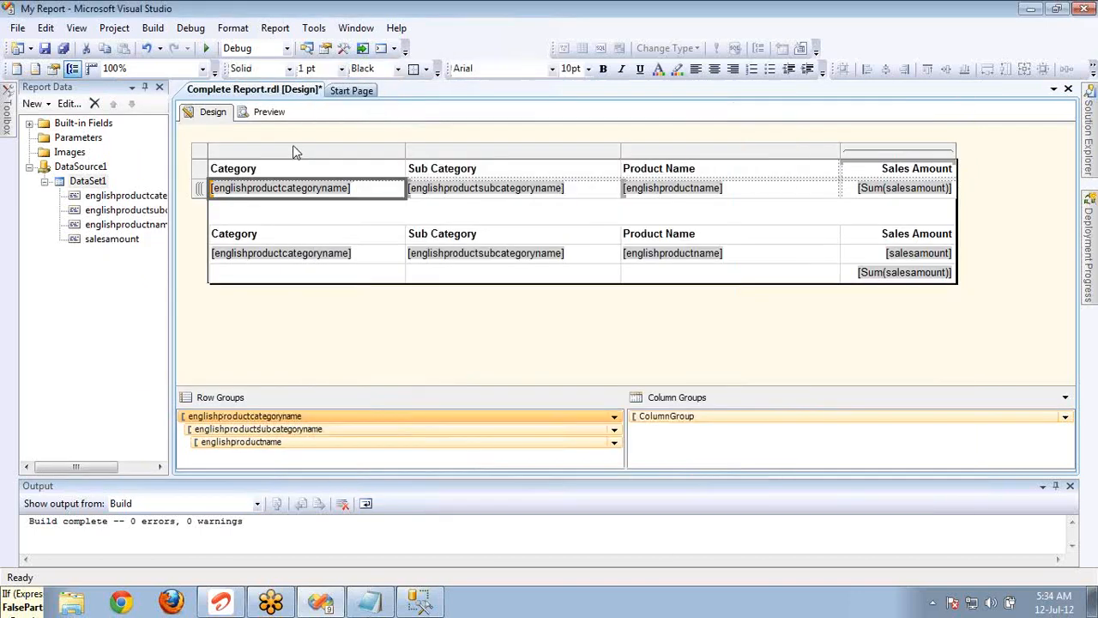
# Preview the report, page forward to the detail table on page 3 and return to page 1.
pyautogui.click(268, 112)
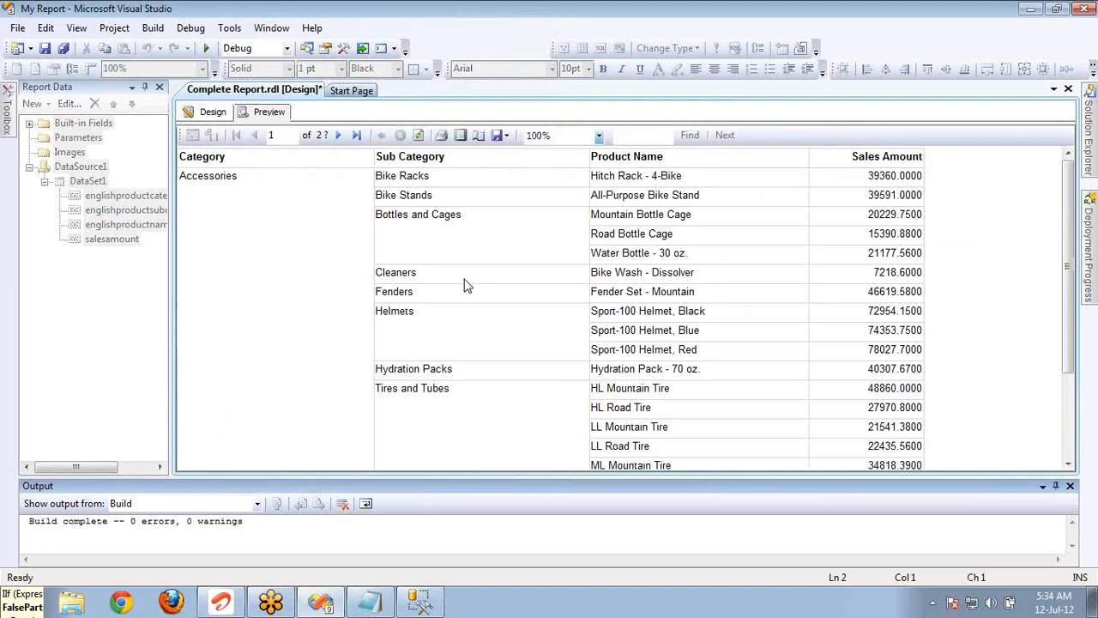
pyautogui.click(261, 175)
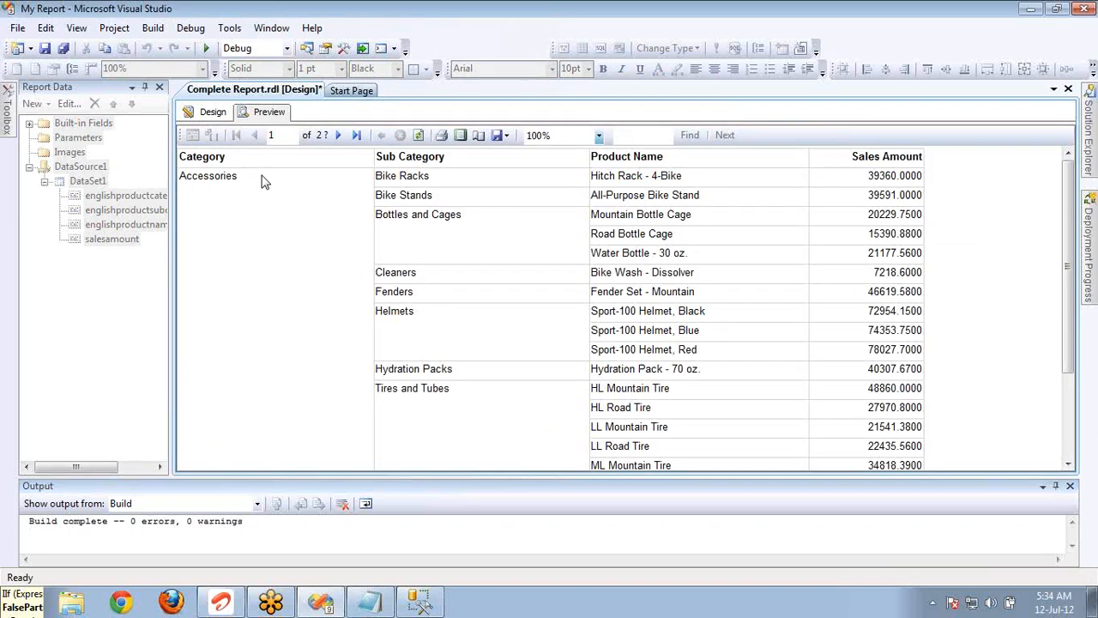
pyautogui.click(341, 137)
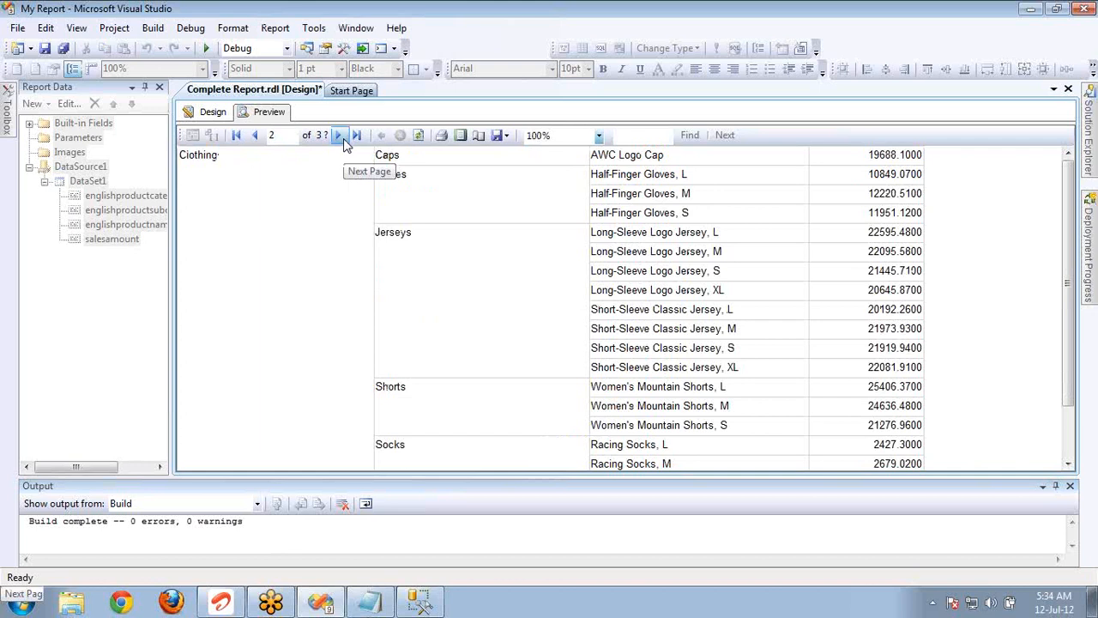
pyautogui.click(340, 137)
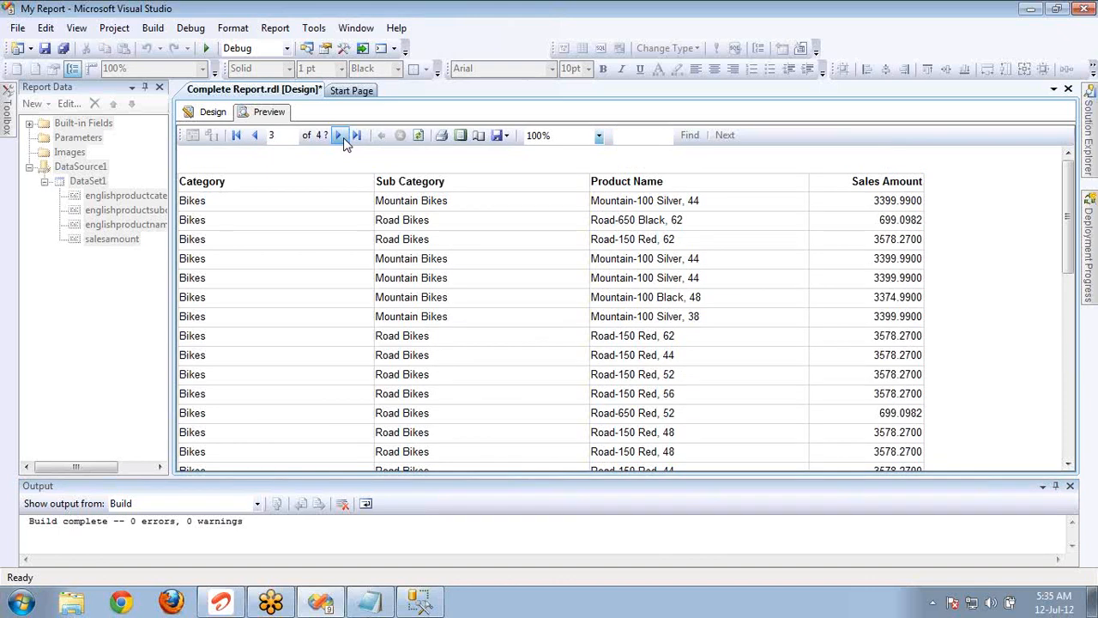
pyautogui.click(255, 136)
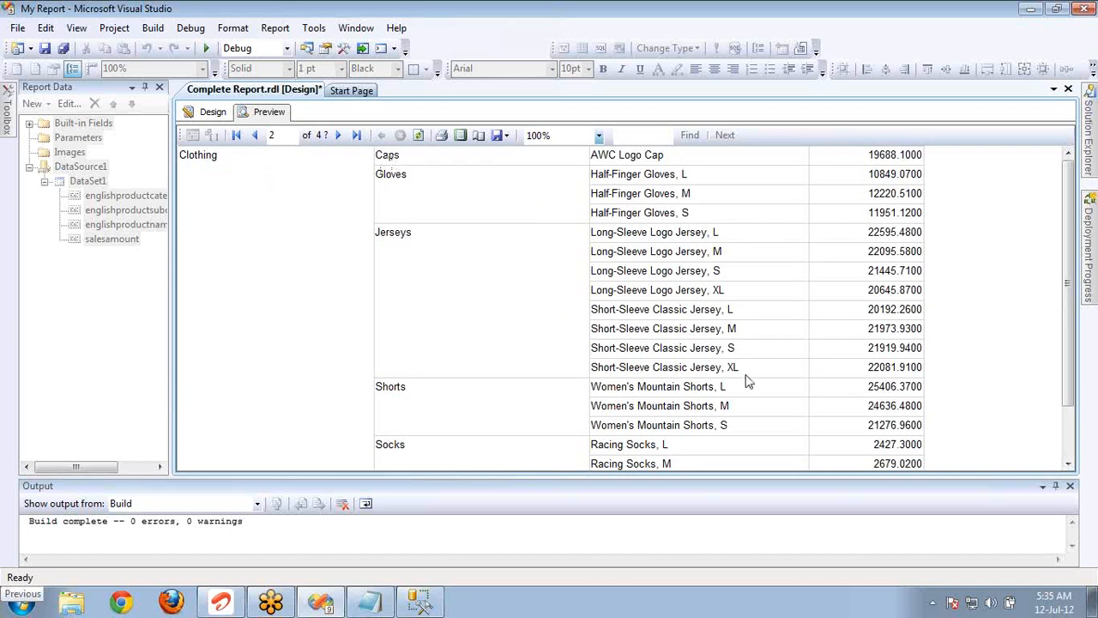
pyautogui.click(256, 135)
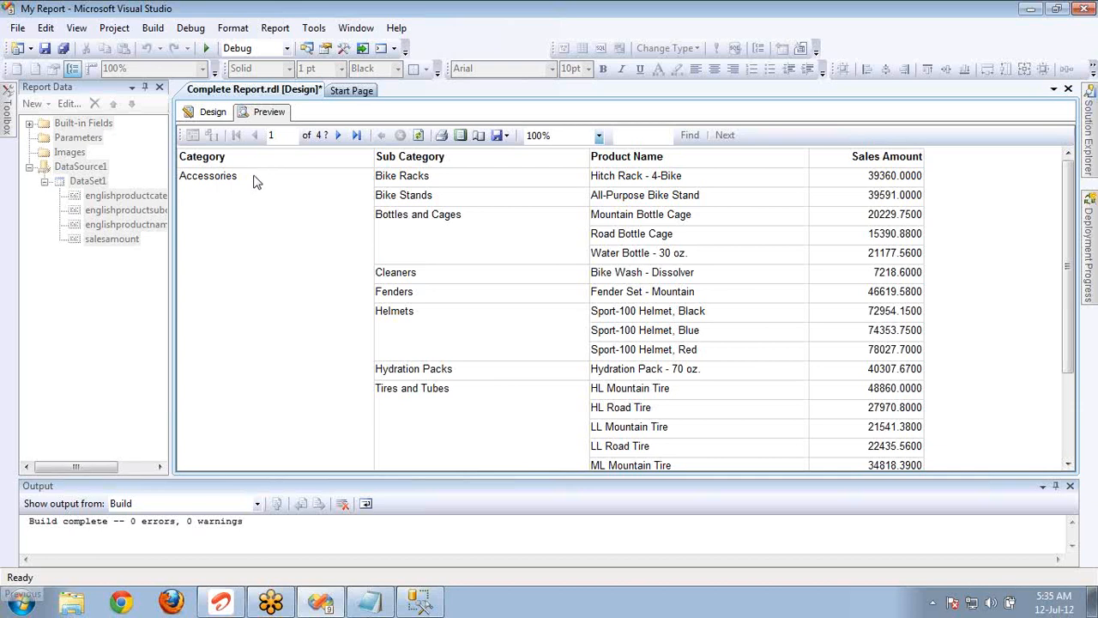
# Review the category row group's visibility options in the design and close its properties unchanged.
pyautogui.click(220, 115)
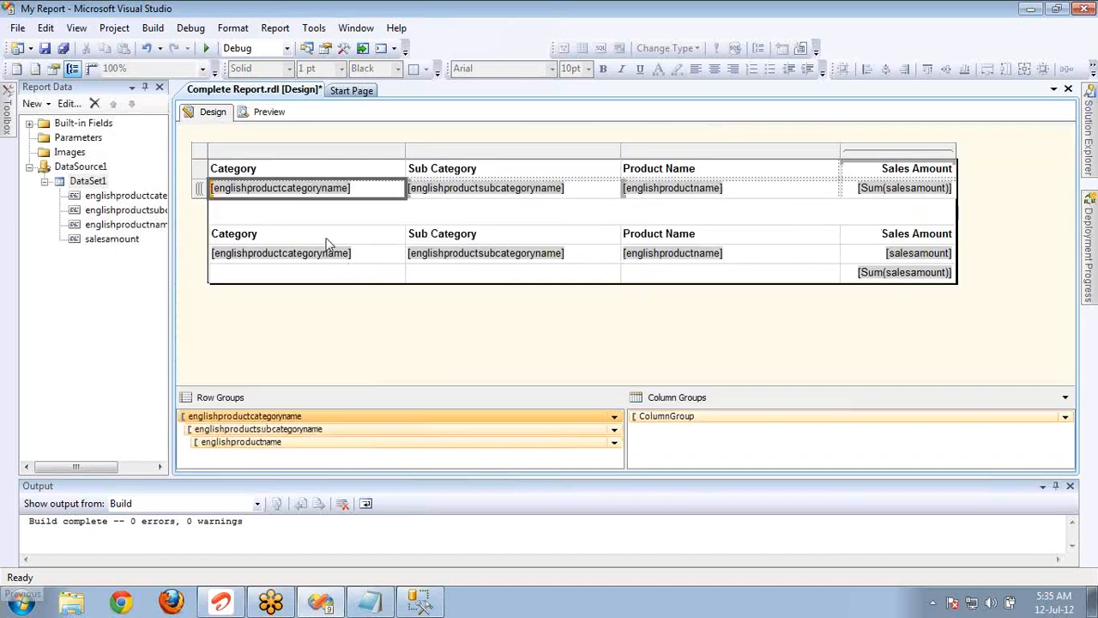
pyautogui.doubleClick(335, 416)
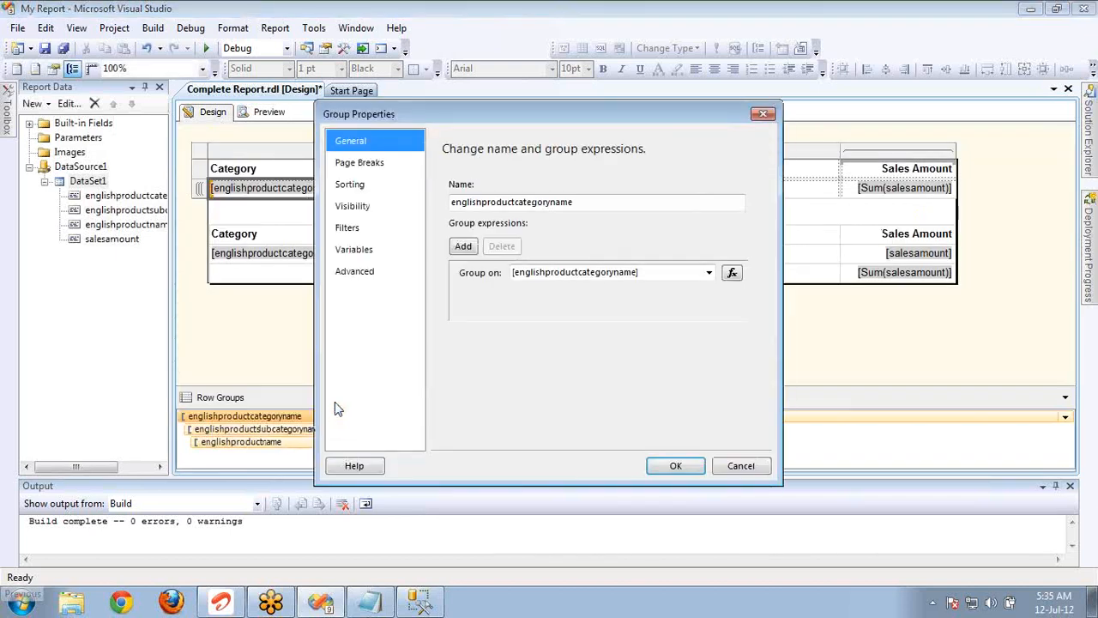
pyautogui.click(380, 206)
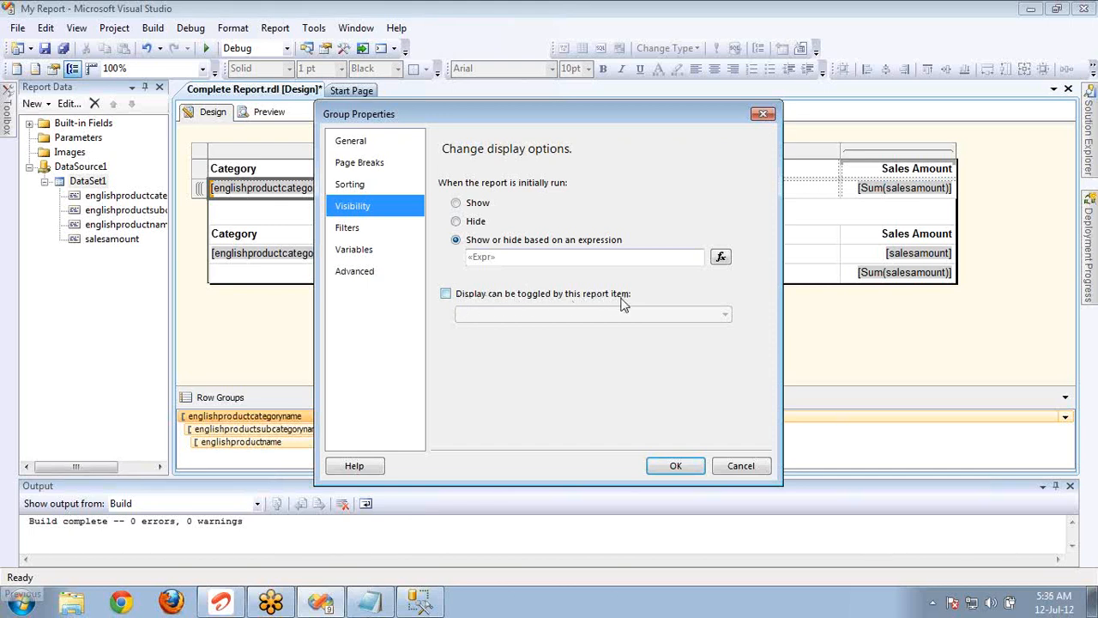
pyautogui.click(716, 470)
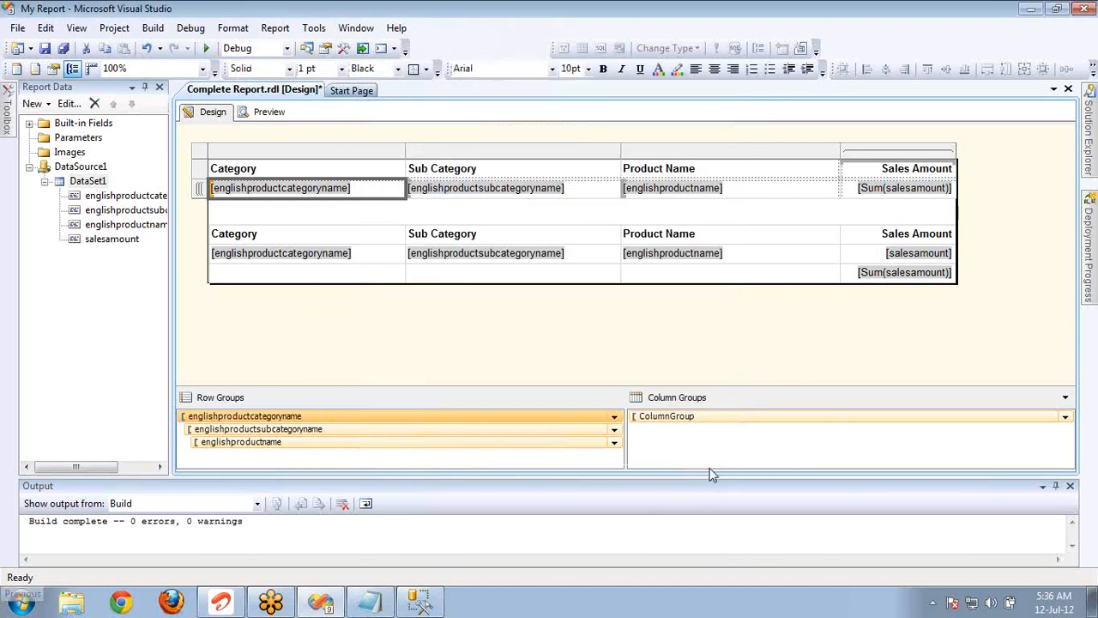
# Examine which report items can toggle the subcategory row group's display, and close its properties without saving.
pyautogui.doubleClick(332, 426)
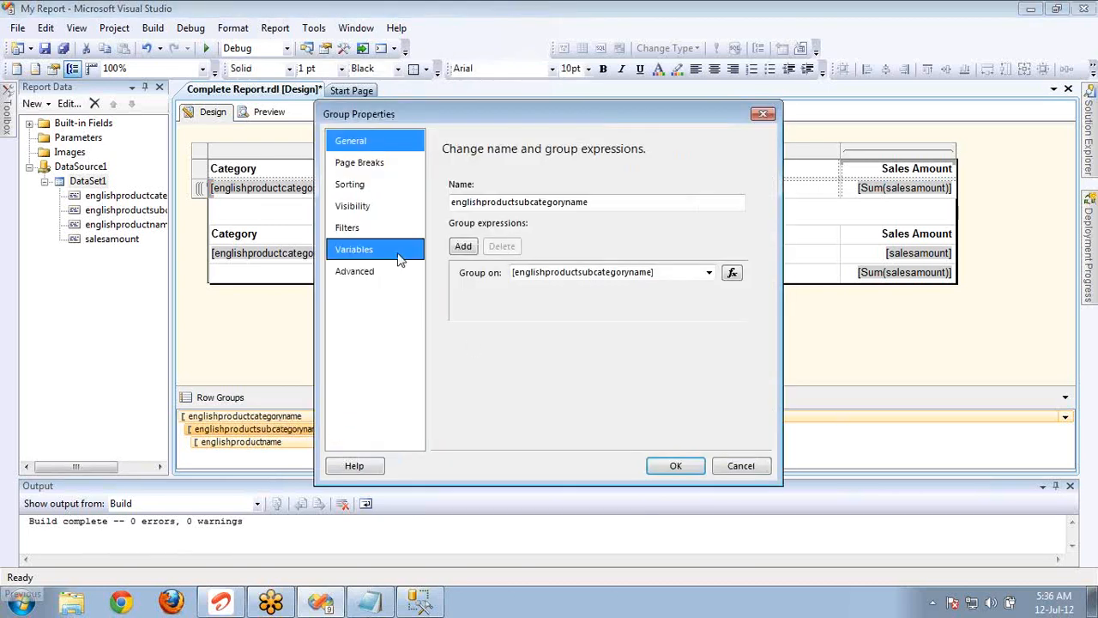
pyautogui.click(347, 207)
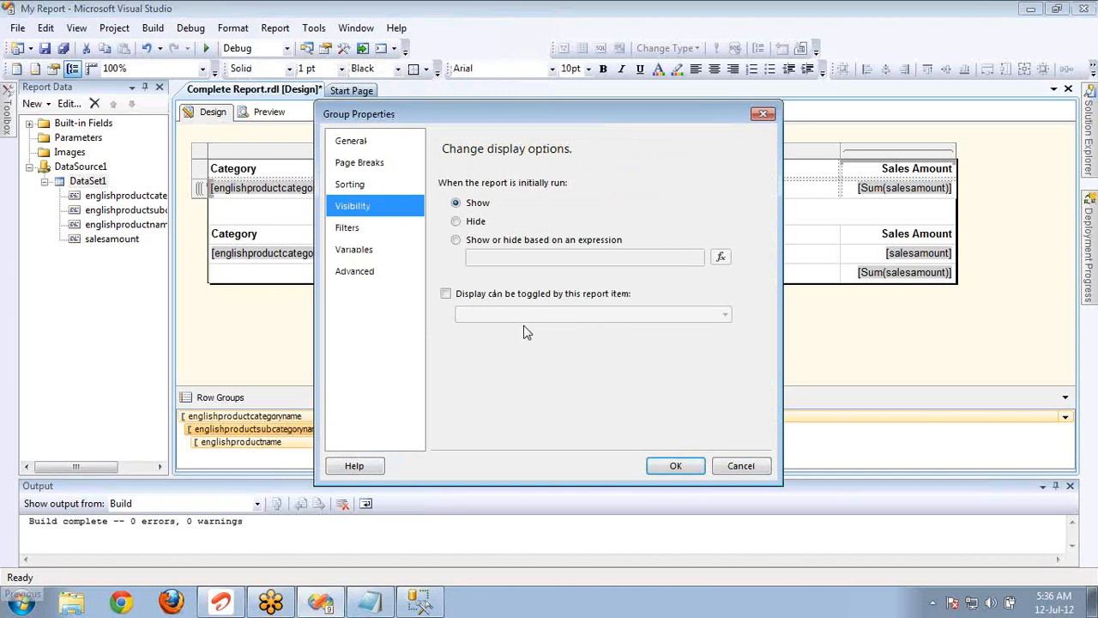
pyautogui.click(447, 295)
pyautogui.click(597, 316)
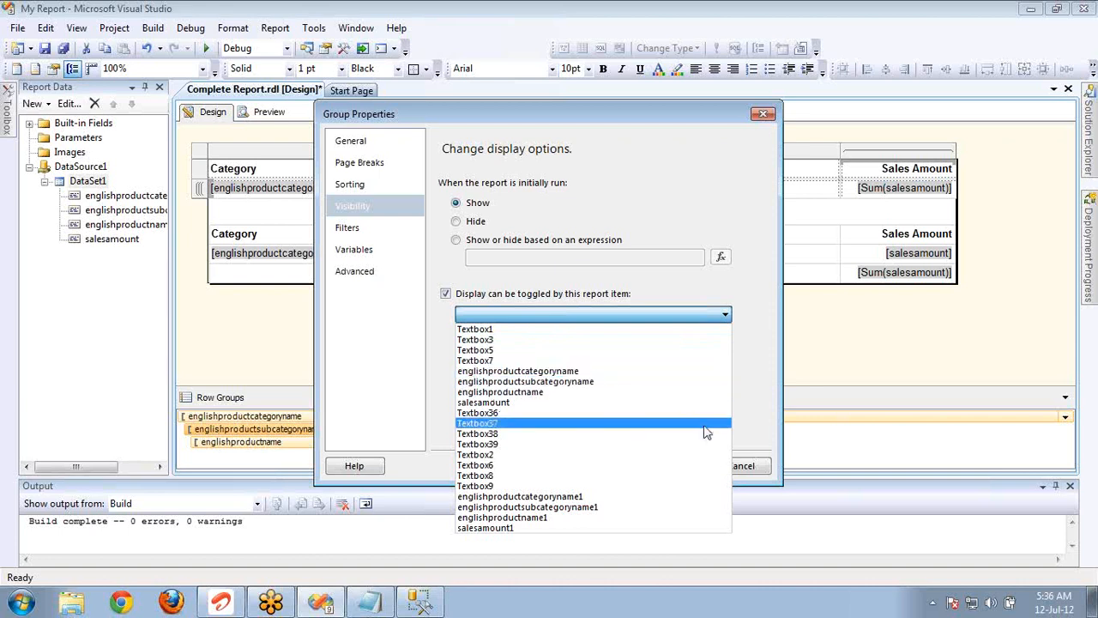
pyautogui.click(761, 466)
pyautogui.click(760, 465)
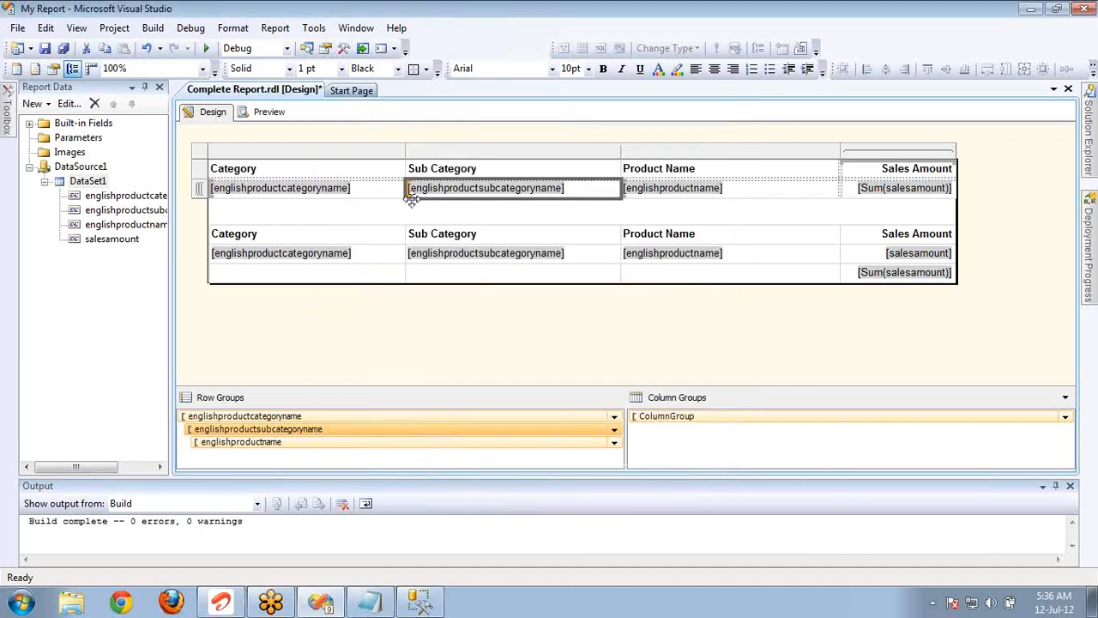
# Check the names of the category text boxes in the matrix and in the detail table, closing their properties unchanged.
pyautogui.click(365, 196)
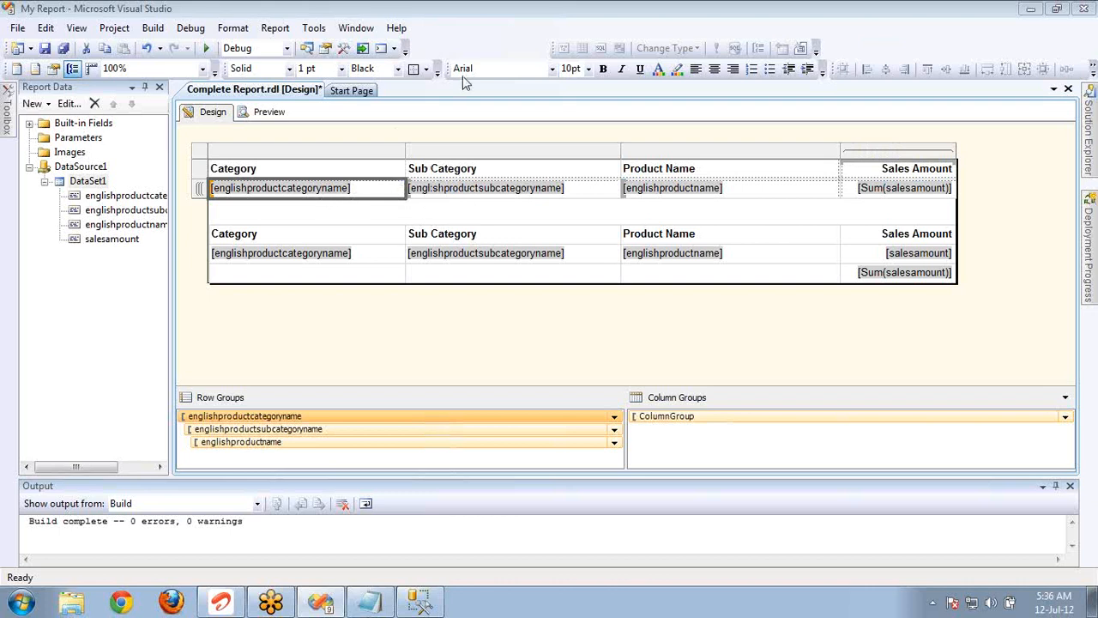
pyautogui.click(326, 48)
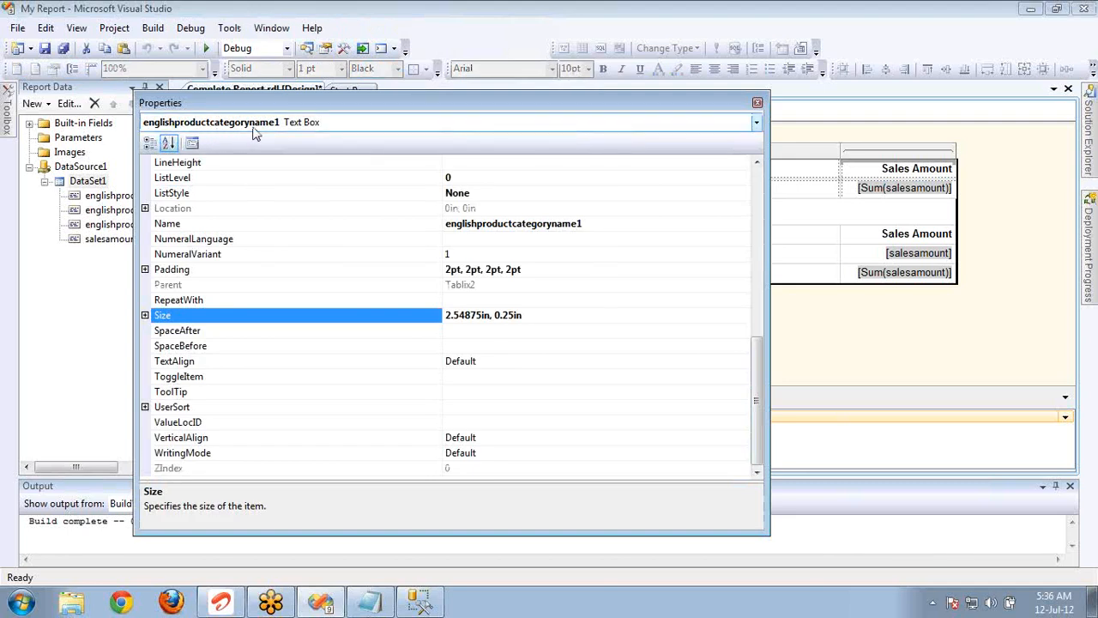
pyautogui.click(756, 102)
pyautogui.click(397, 251)
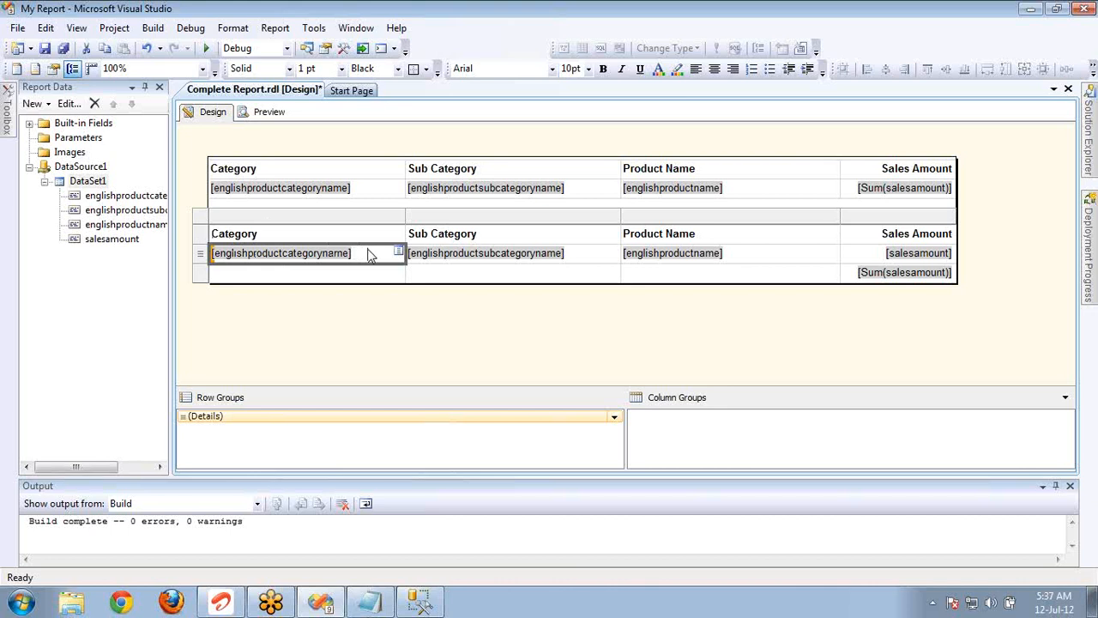
pyautogui.press('F4')
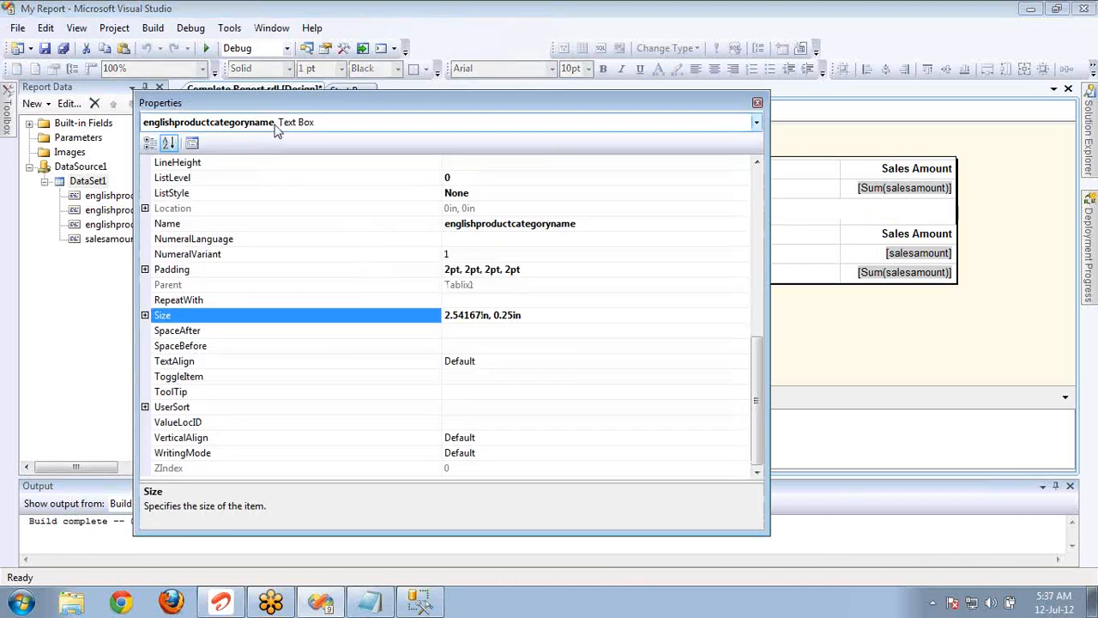
pyautogui.click(757, 103)
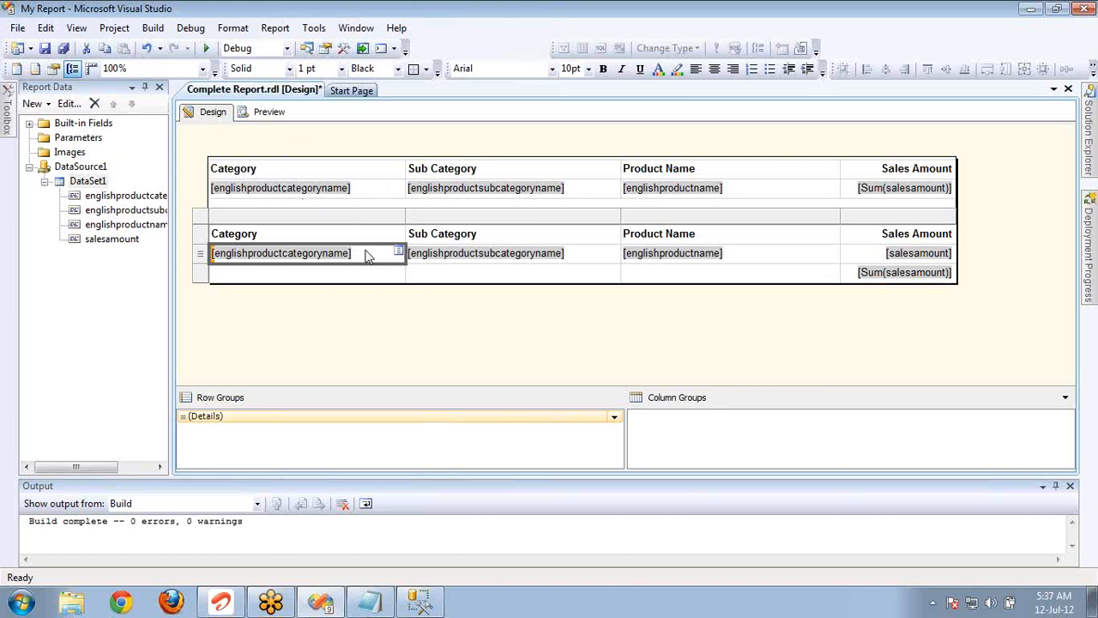
# Make the subcategory row group's display toggle by the report item englishproductcategoryname1 and accept the group's properties.
pyautogui.click(369, 193)
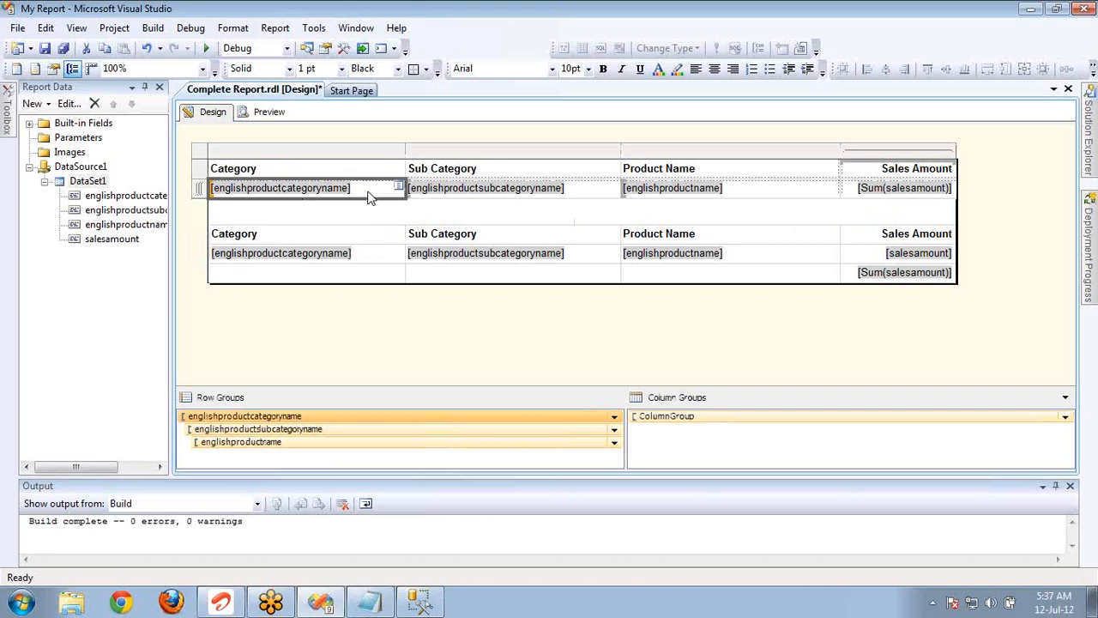
pyautogui.doubleClick(329, 436)
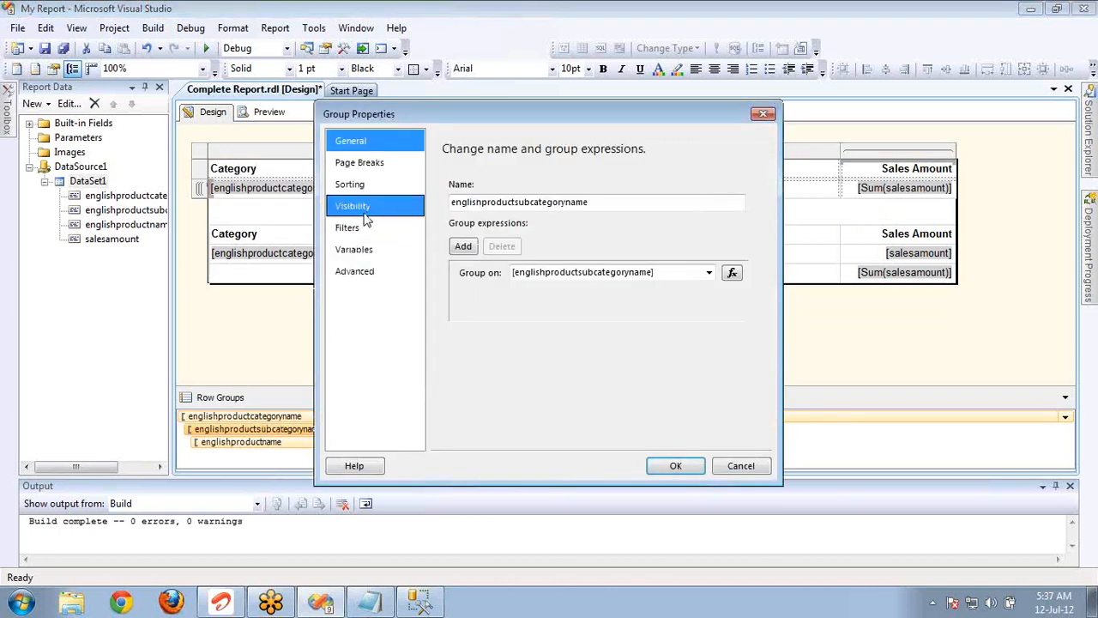
pyautogui.click(364, 214)
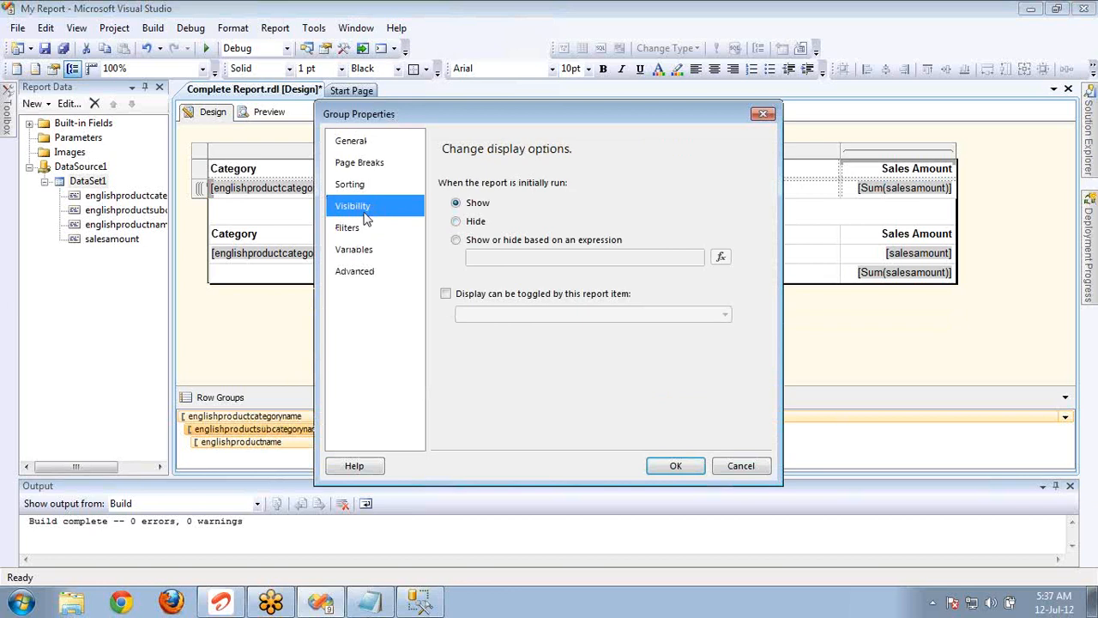
pyautogui.click(517, 296)
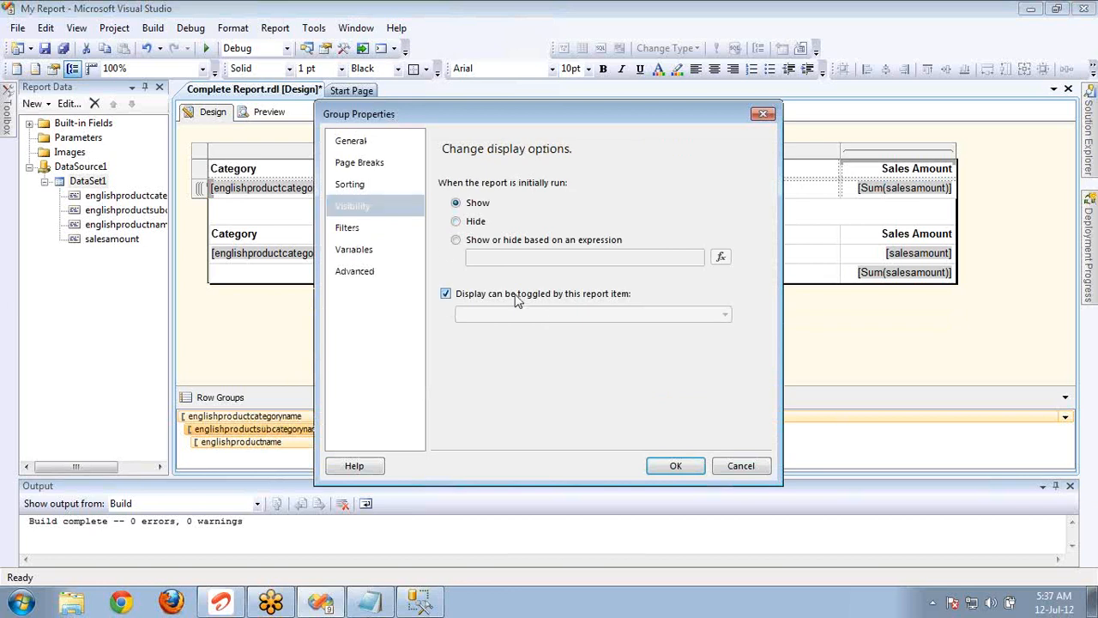
pyautogui.click(725, 318)
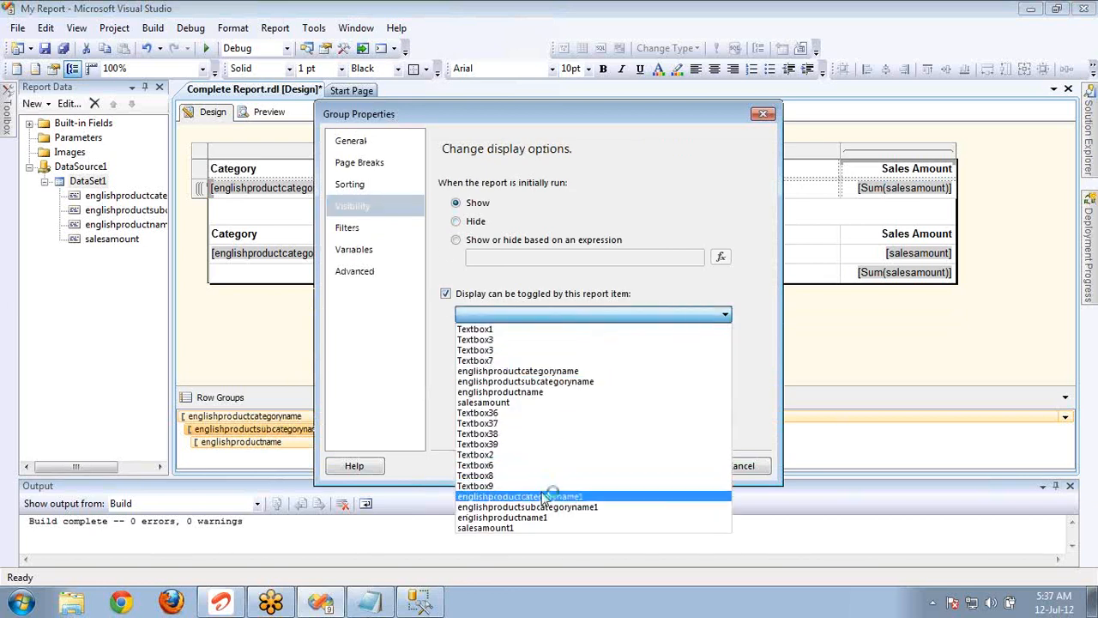
pyautogui.click(543, 496)
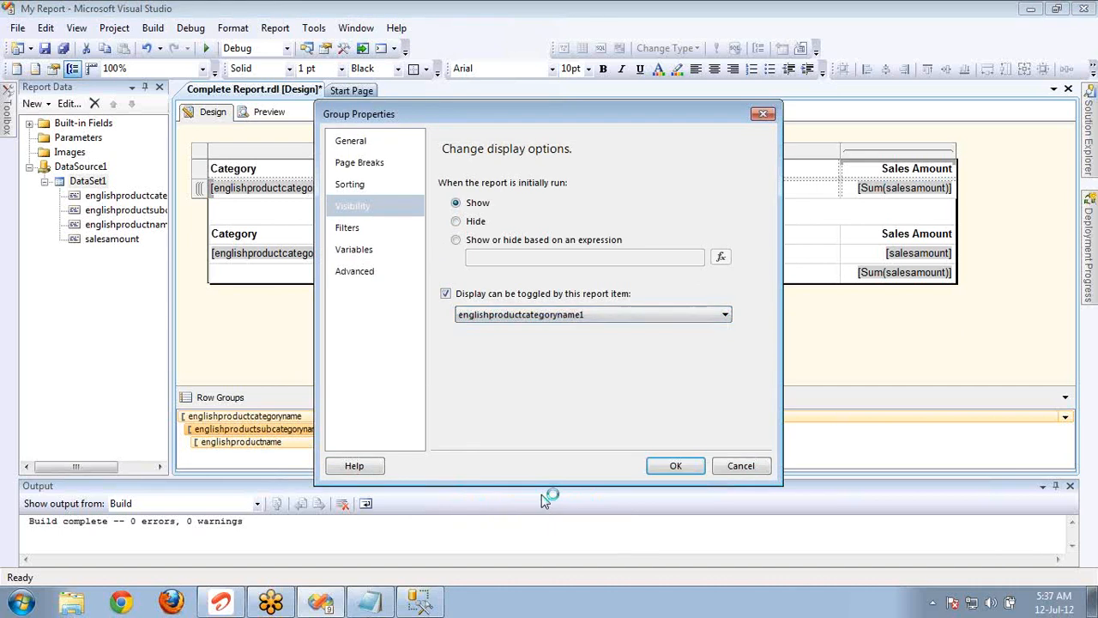
pyautogui.click(674, 466)
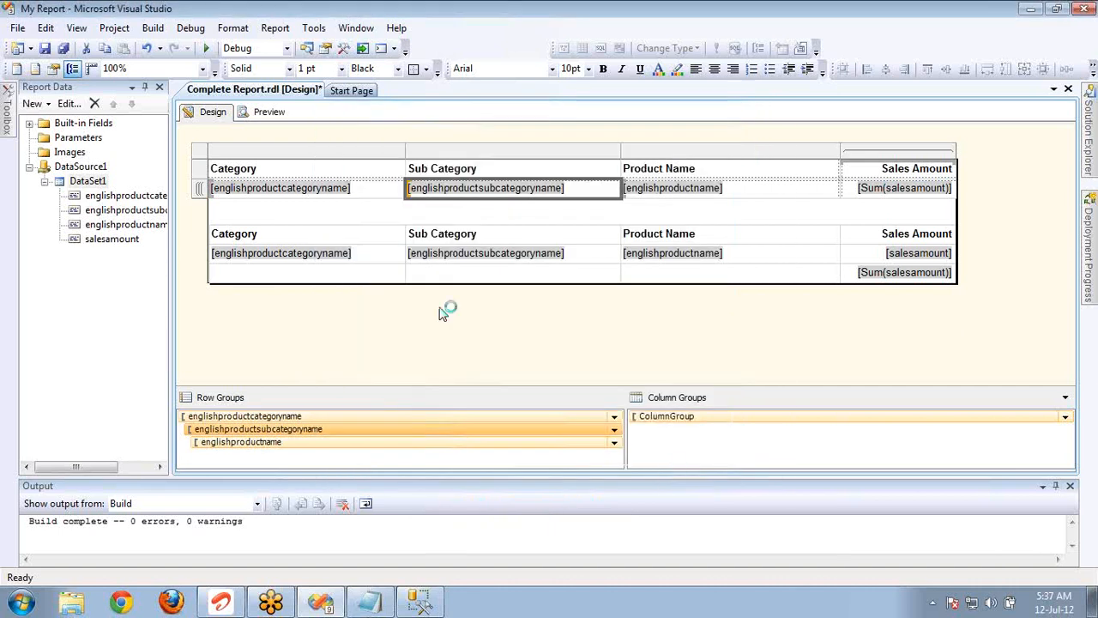
# Preview the report and toggle the Accessories category to hide and show its subcategories.
pyautogui.click(269, 113)
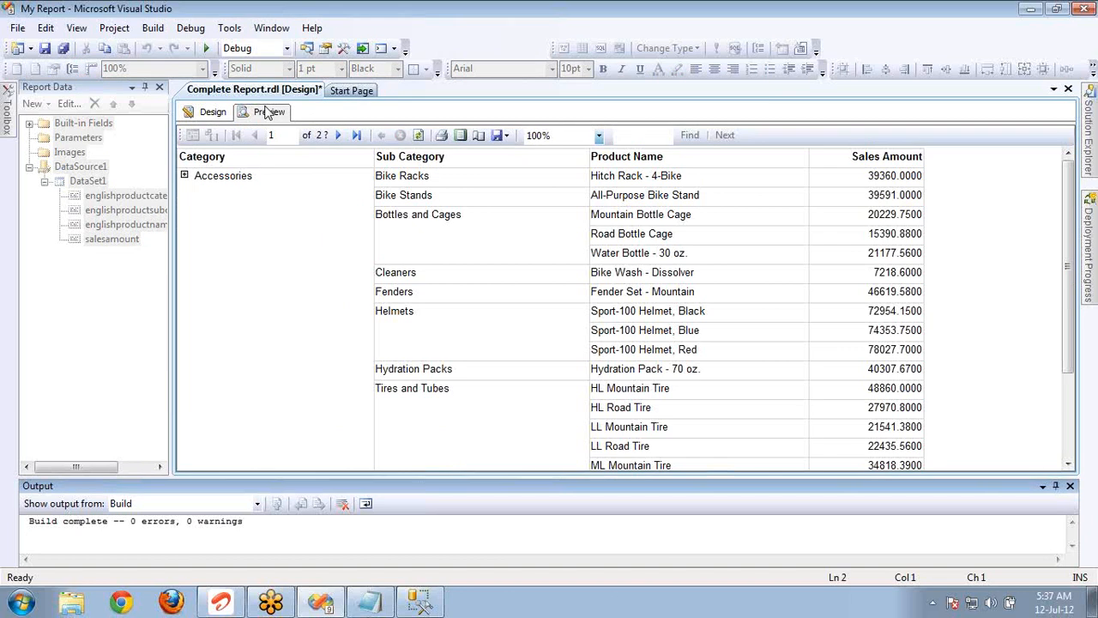
pyautogui.click(185, 175)
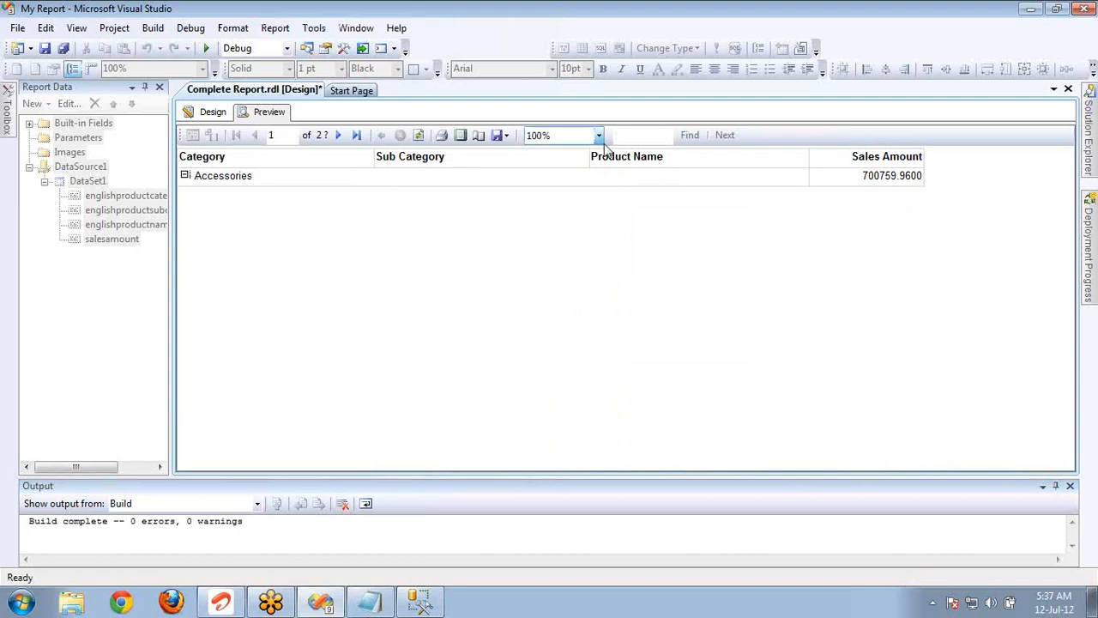
pyautogui.click(185, 177)
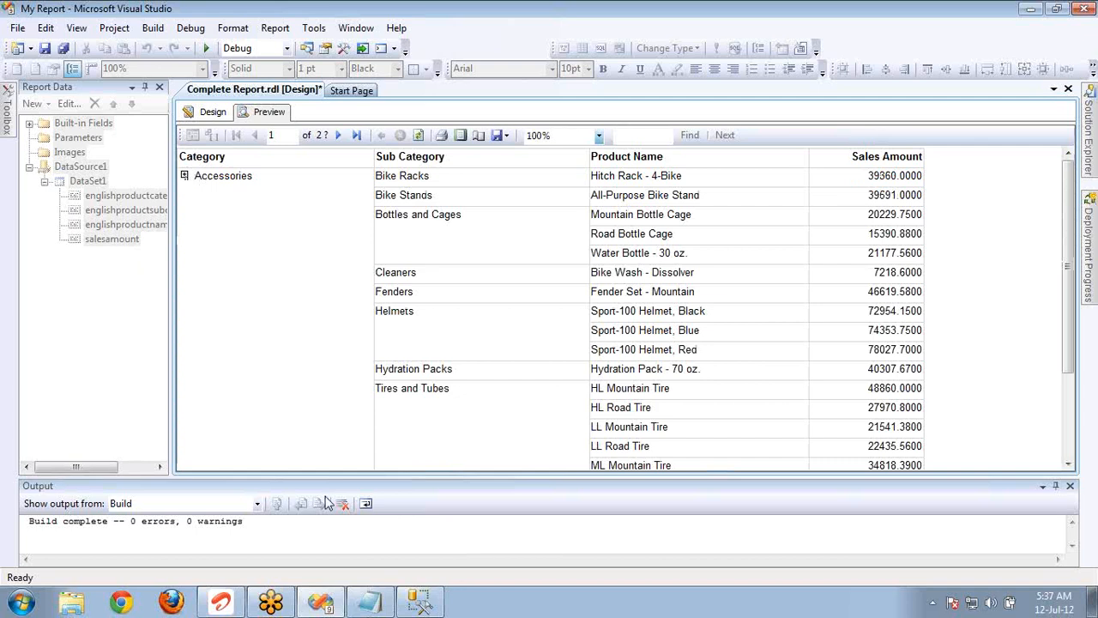
# Expand and collapse the Security folder in SQL Server Management Studio, and compare it with the Accessories toggle back in the Visual Studio preview.
pyautogui.click(432, 605)
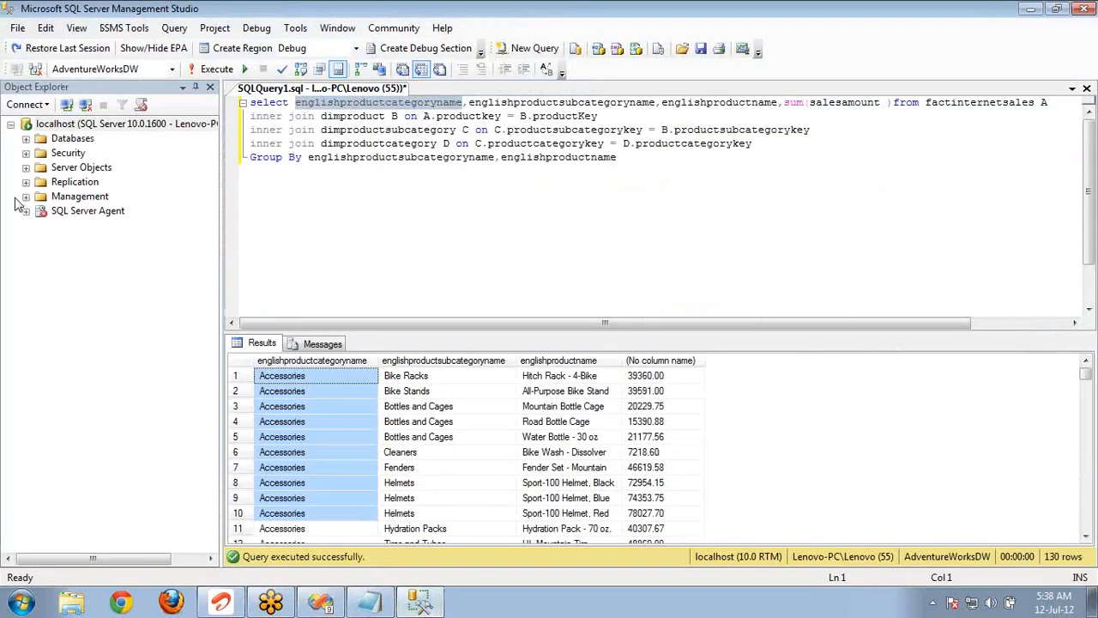
pyautogui.click(25, 153)
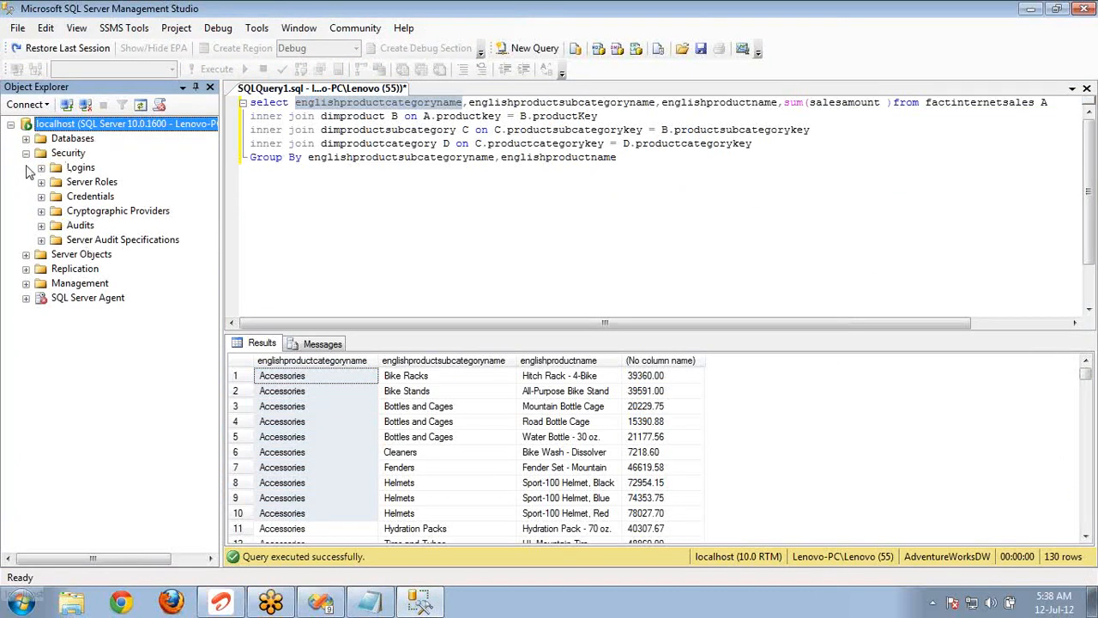
pyautogui.click(25, 152)
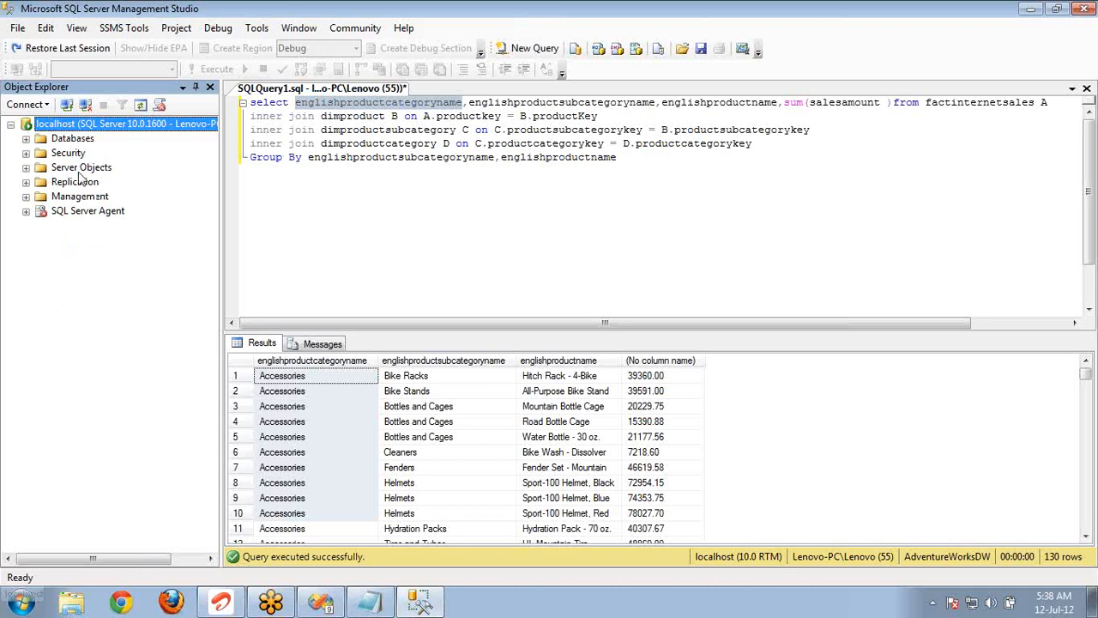
pyautogui.hotkey('alt', 'Tab')
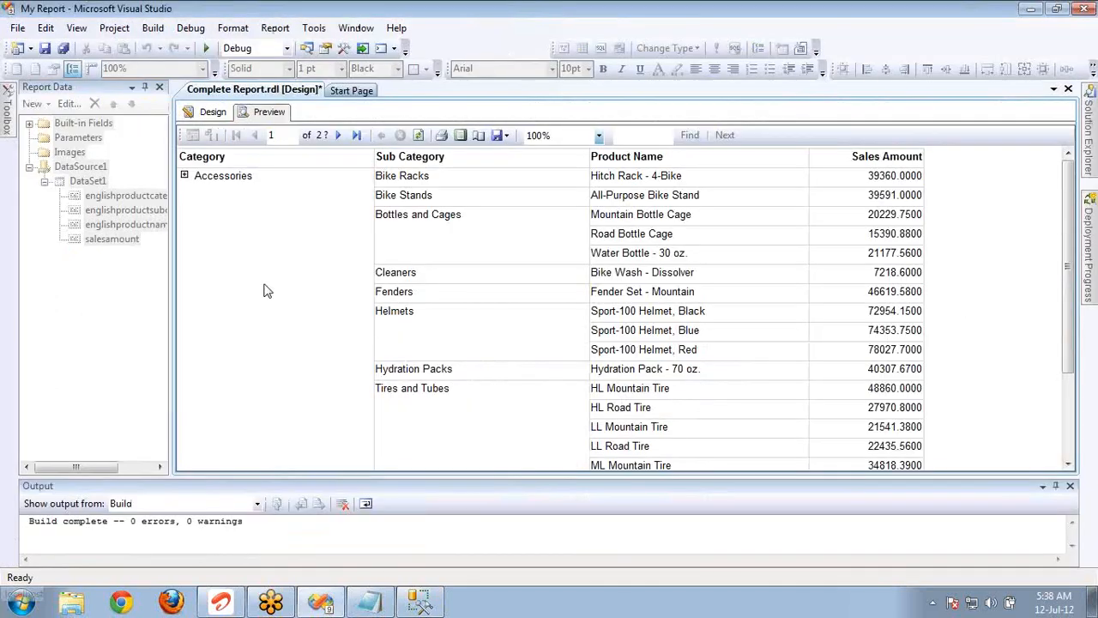
pyautogui.click(184, 177)
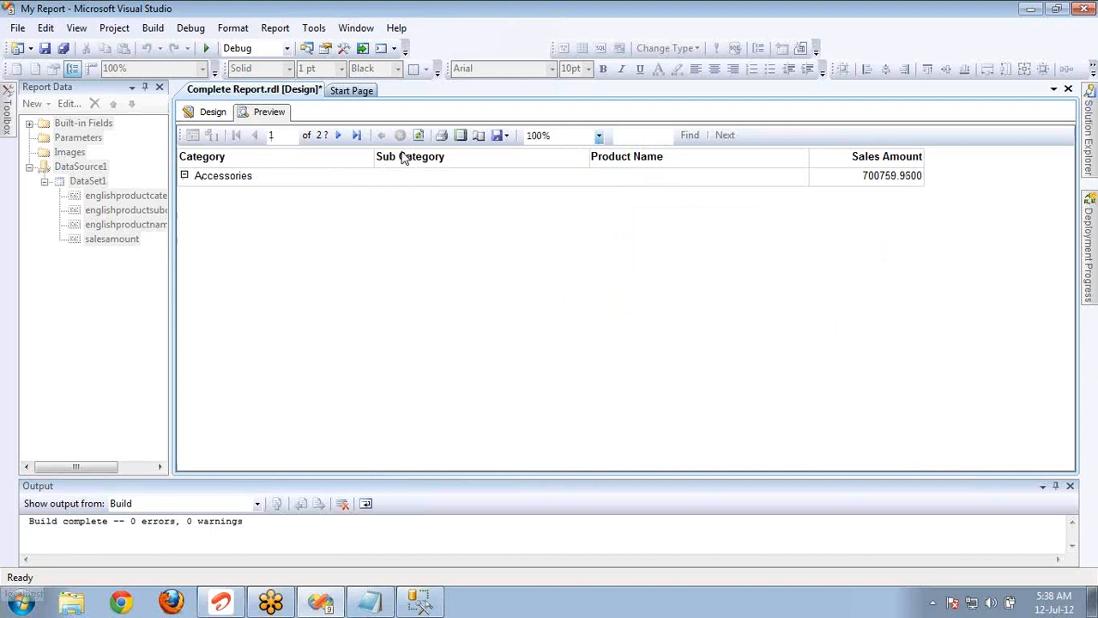
# Set the subcategory row group to Hide when the report is initially run, and accept the group's properties.
pyautogui.click(212, 112)
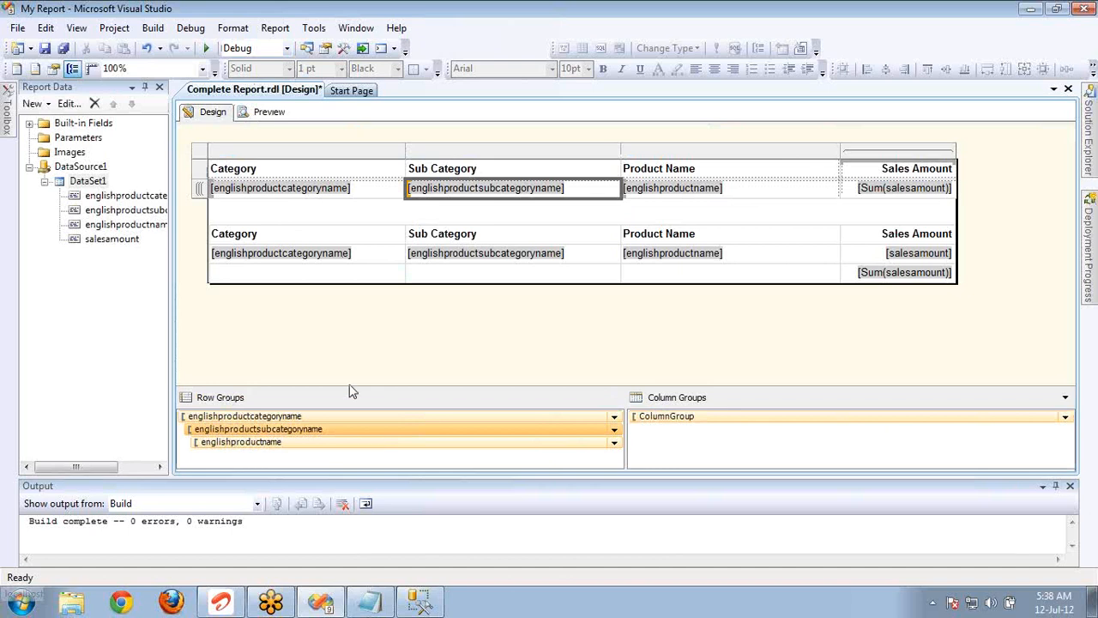
pyautogui.doubleClick(351, 433)
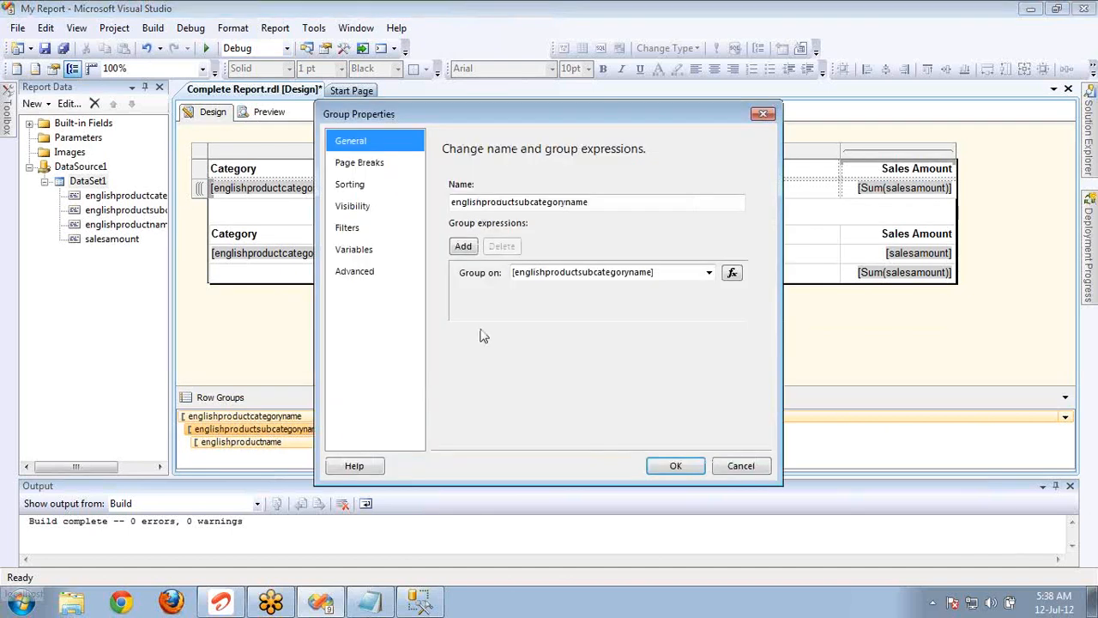
pyautogui.click(368, 209)
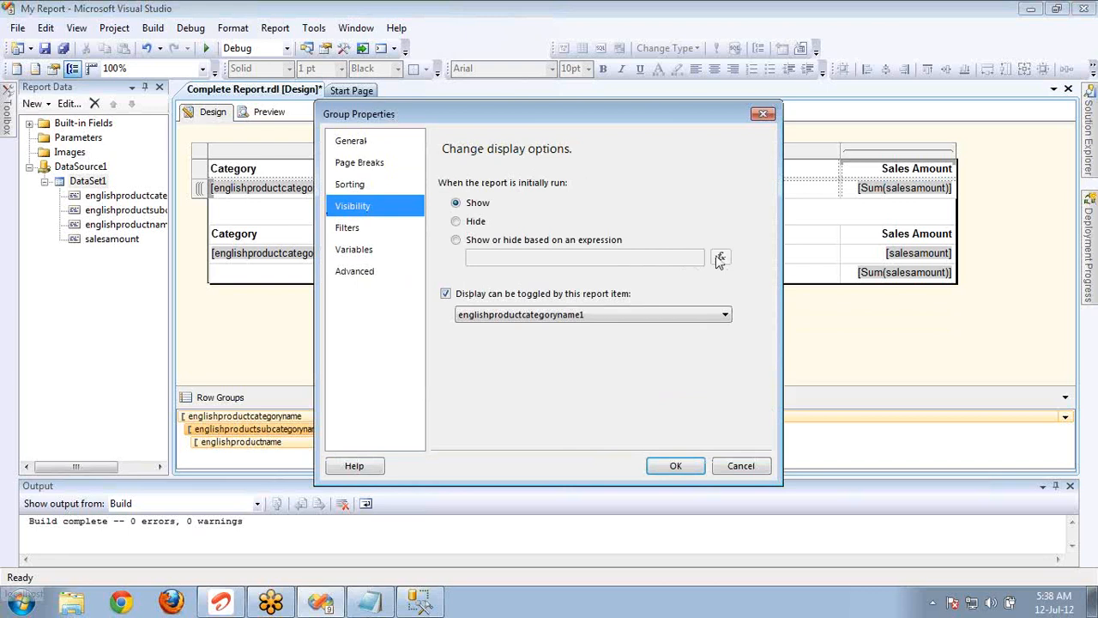
pyautogui.click(475, 221)
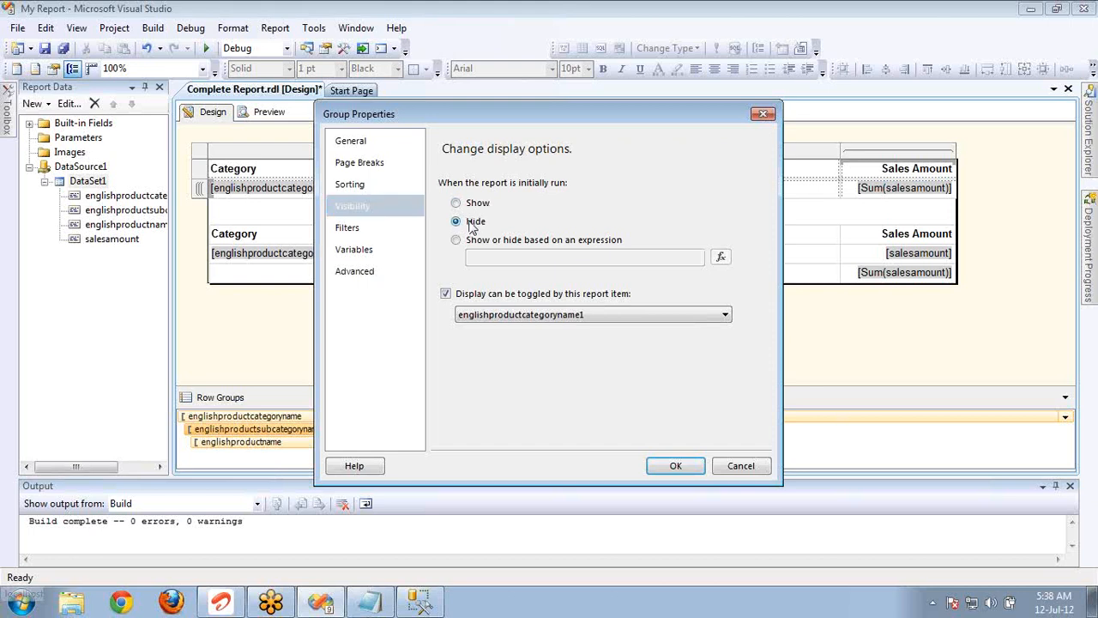
pyautogui.click(676, 466)
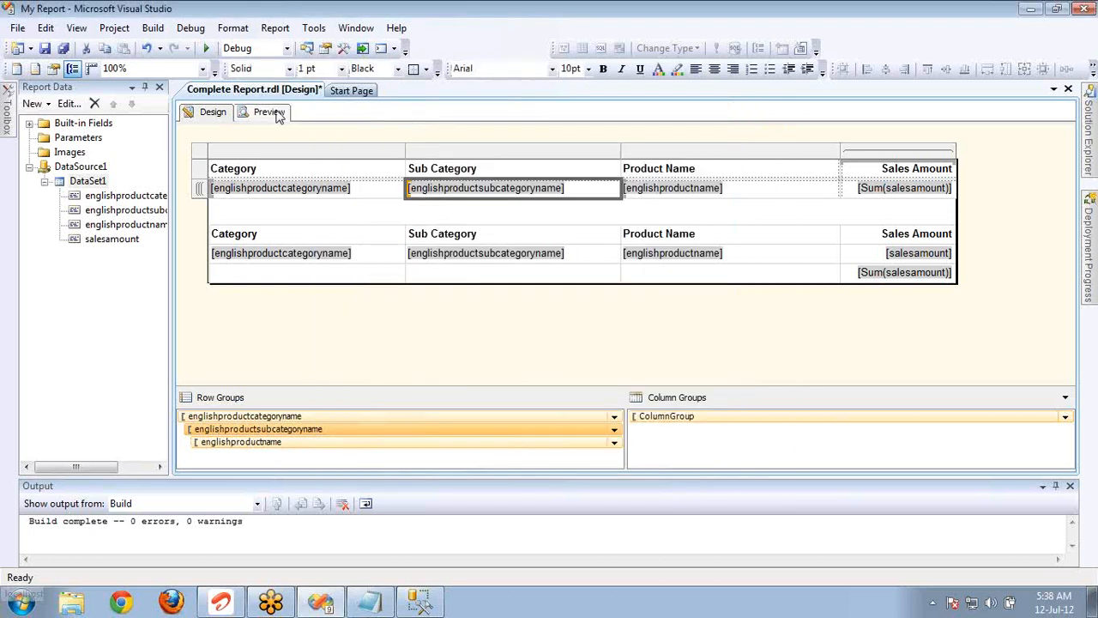
# Preview the report with the subcategories initially hidden and expand the Accessories category.
pyautogui.click(273, 113)
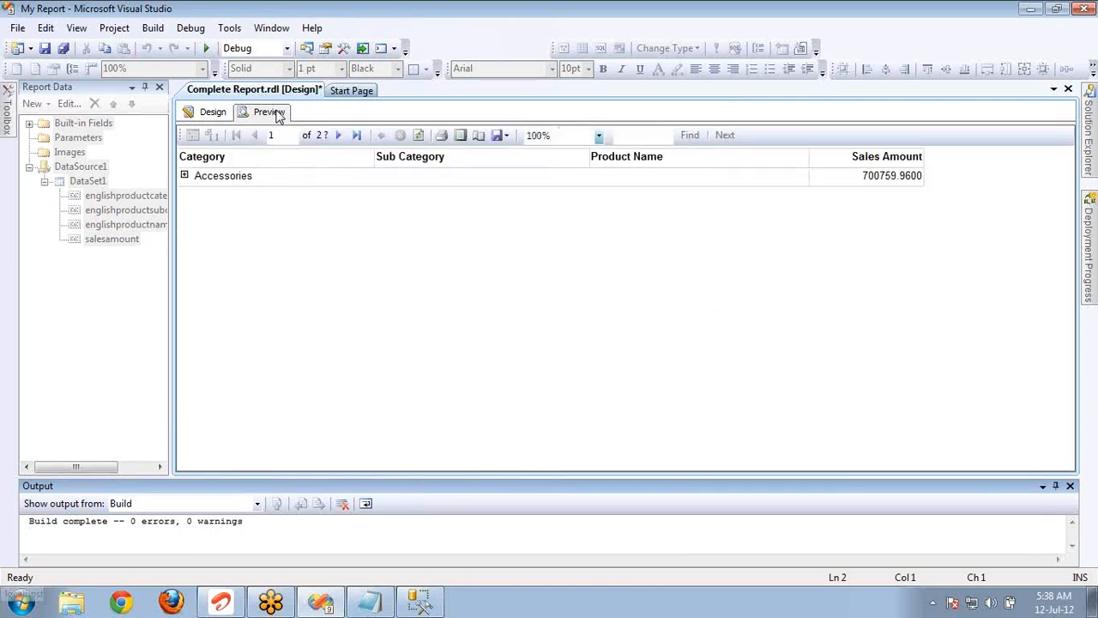
pyautogui.click(185, 176)
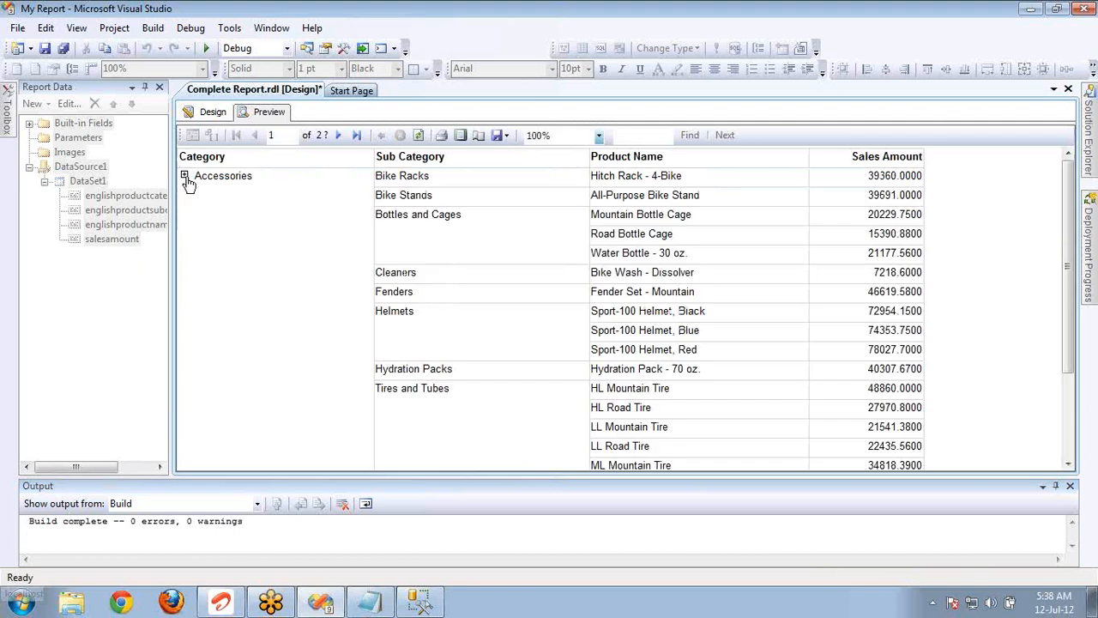
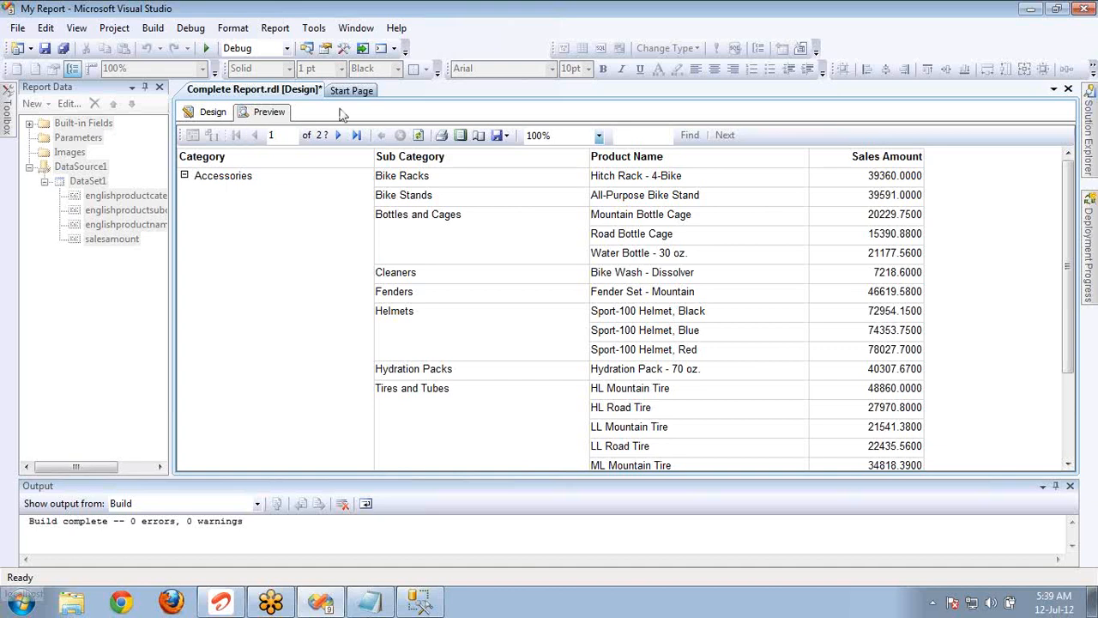
# Go to the report preview's second page, and repeatedly expand and collapse the Clothing category.
pyautogui.click(337, 135)
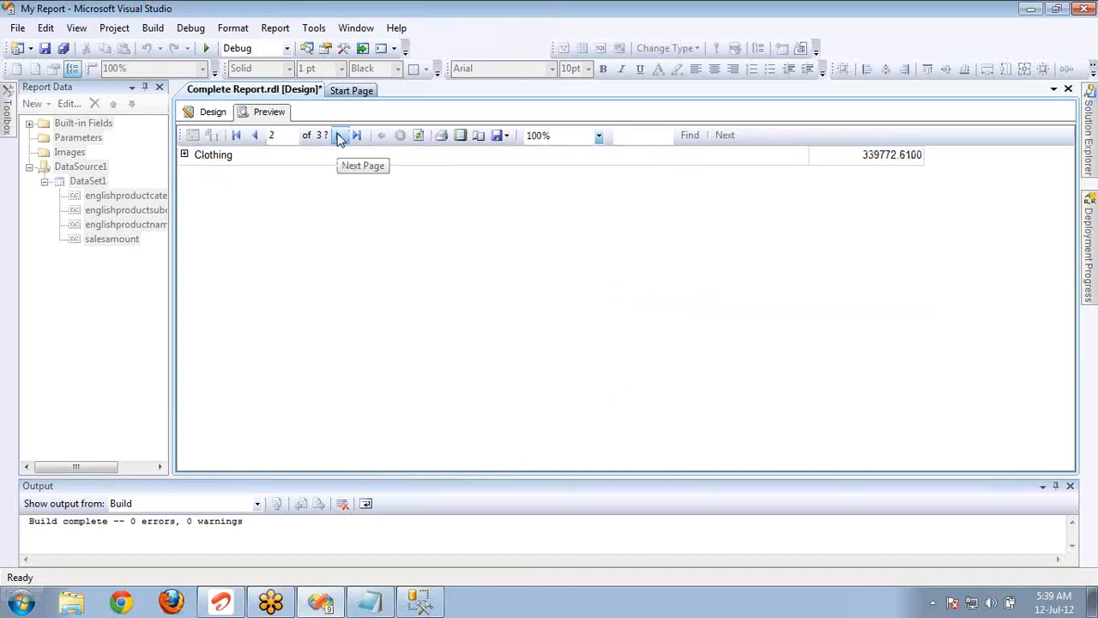
pyautogui.click(184, 156)
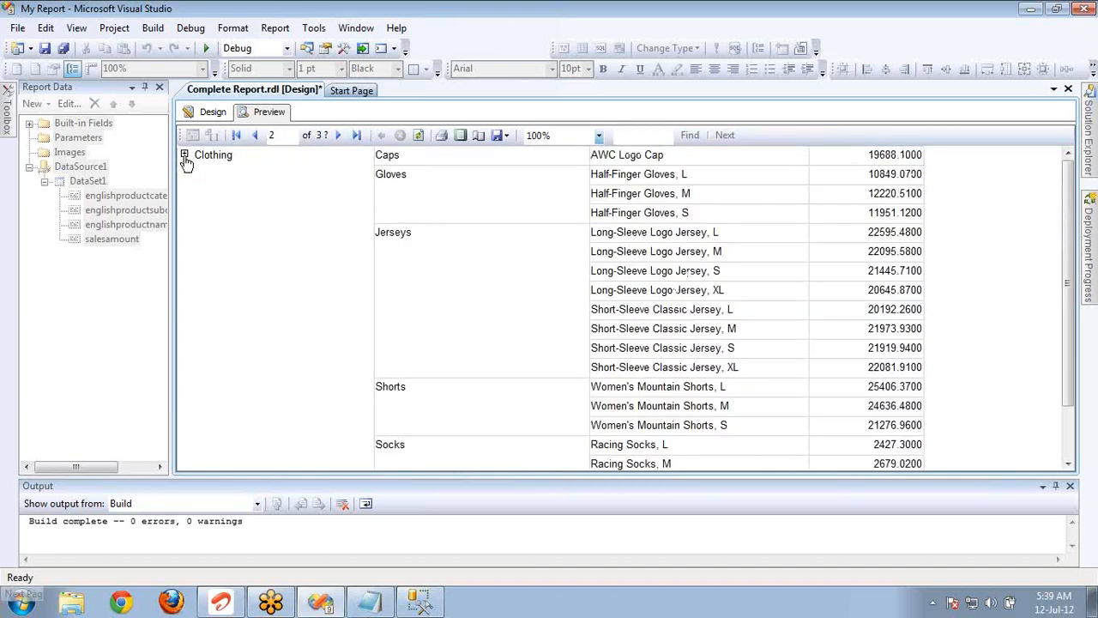
pyautogui.click(184, 156)
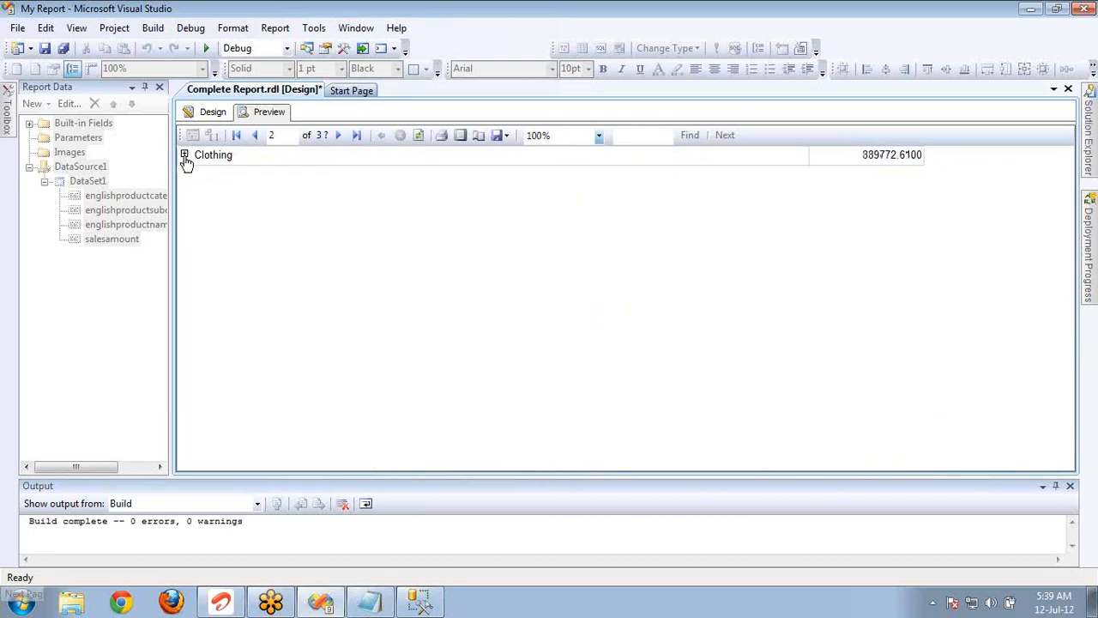
pyautogui.click(185, 156)
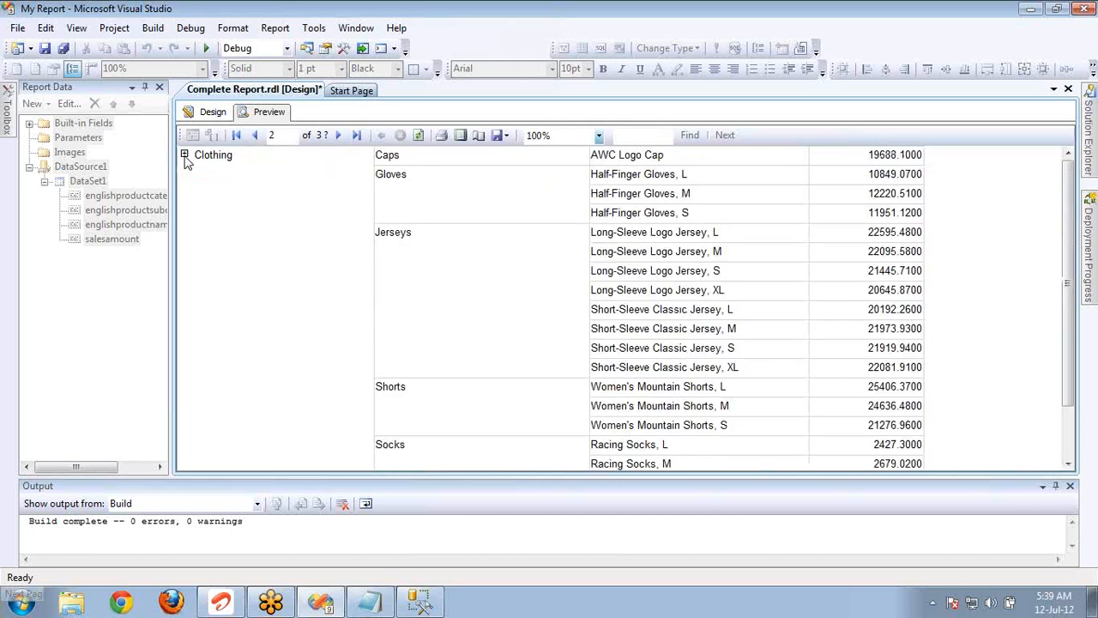
pyautogui.click(184, 156)
pyautogui.click(184, 157)
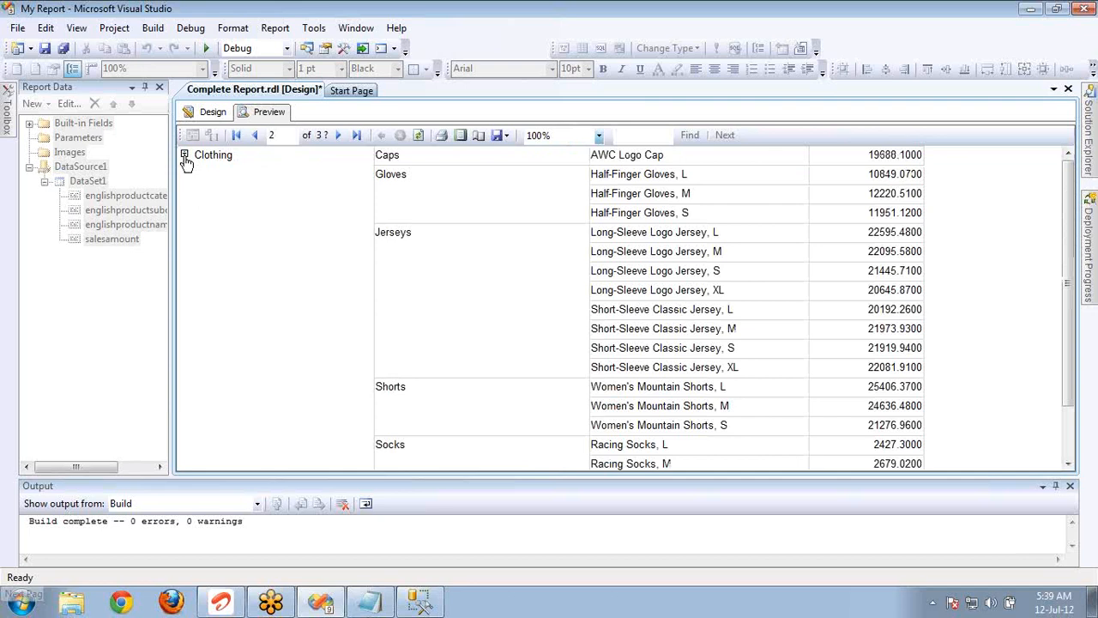
pyautogui.click(185, 156)
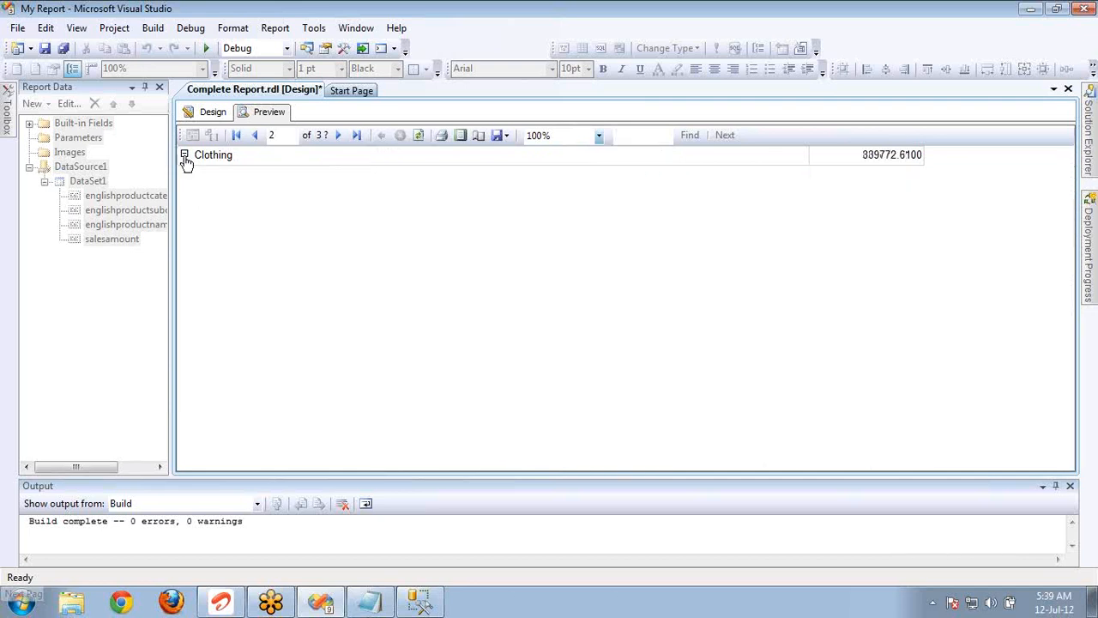
pyautogui.click(185, 156)
pyautogui.click(185, 156)
# Set the englishproductname row group to Hide when initially run, with its display toggled by englishproductsubcategoryname1.
pyautogui.click(211, 112)
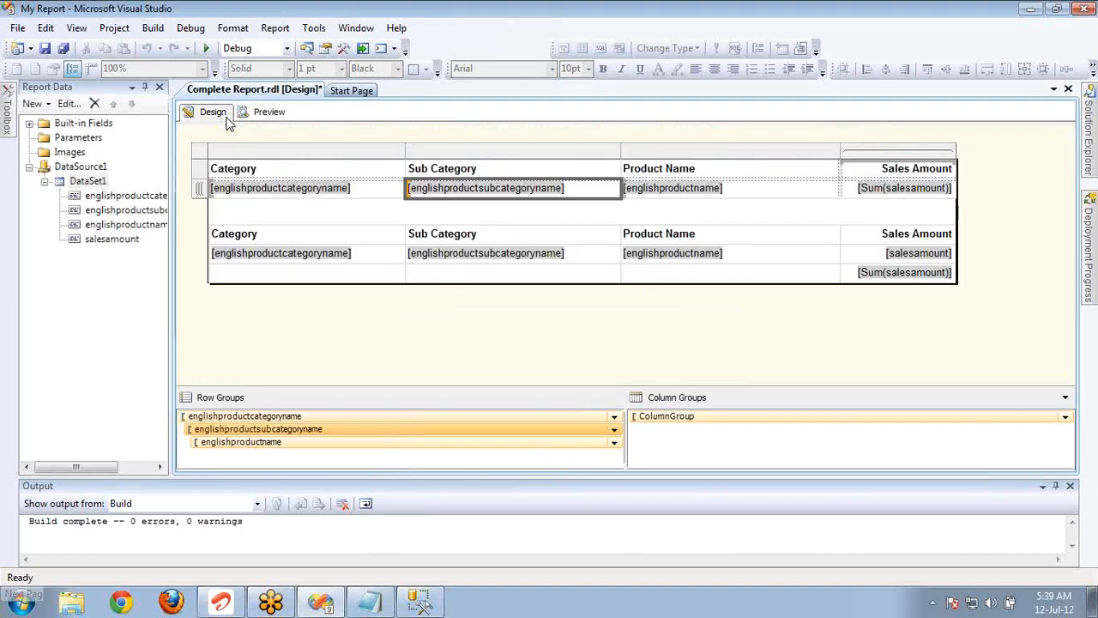
pyautogui.doubleClick(297, 441)
pyautogui.click(362, 208)
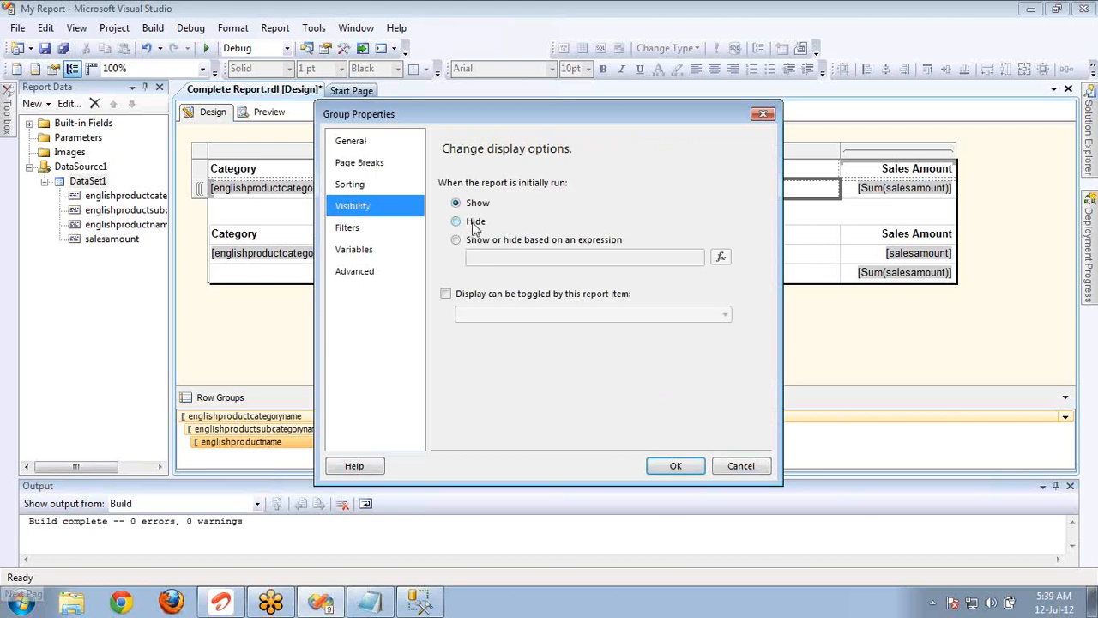
pyautogui.click(474, 221)
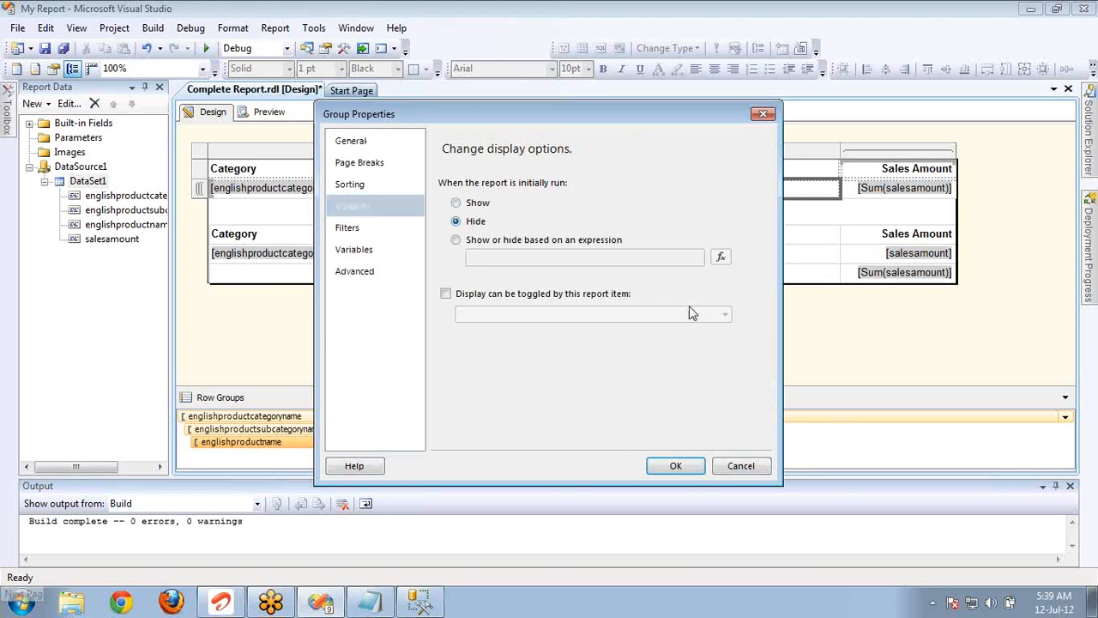
pyautogui.click(544, 296)
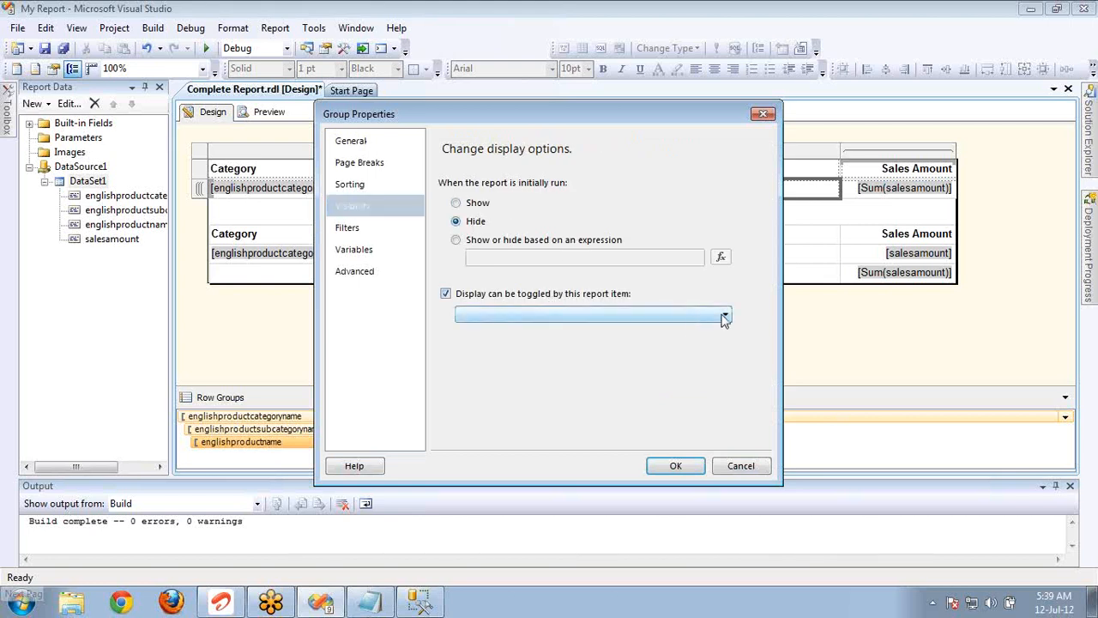
pyautogui.click(694, 316)
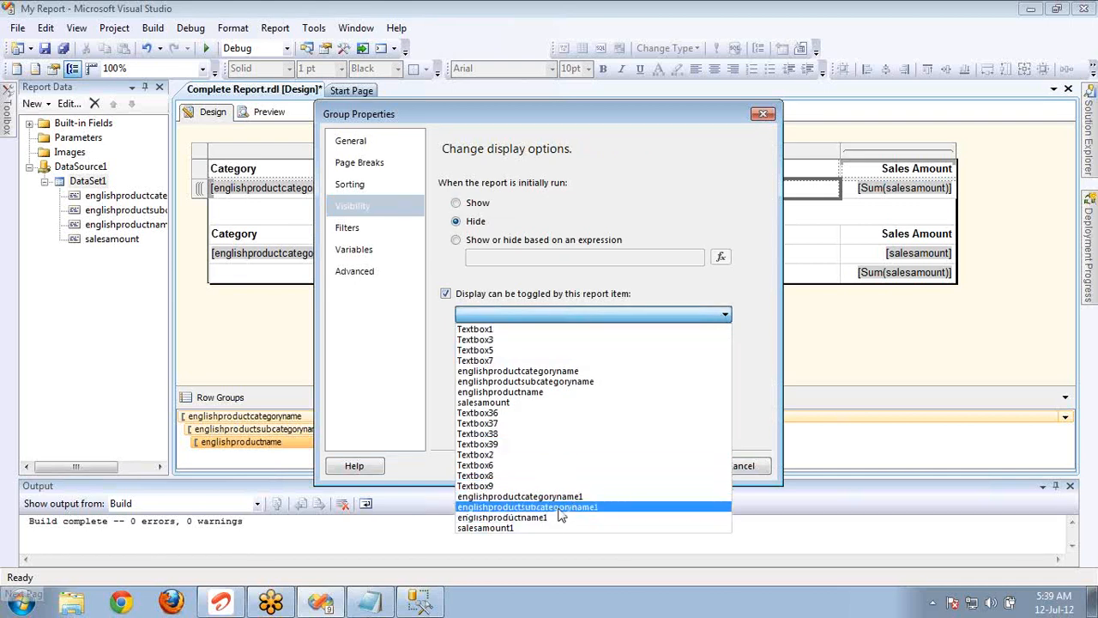
pyautogui.click(561, 514)
pyautogui.click(663, 467)
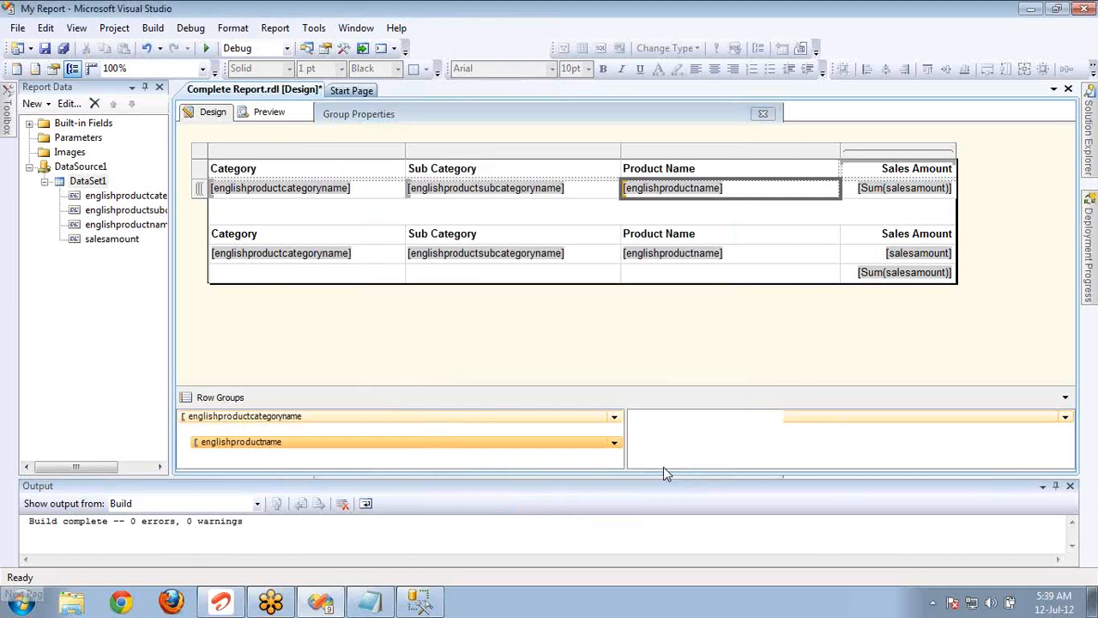
# Preview the report, expanding the Accessories category and its Bottles and Cages subcategory.
pyautogui.click(268, 112)
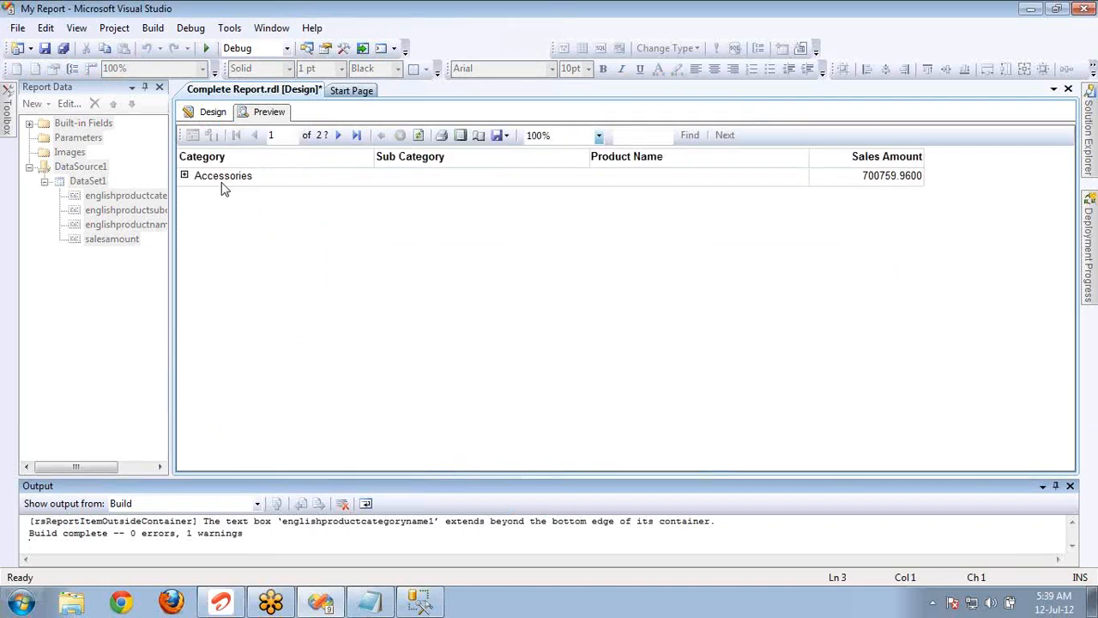
pyautogui.click(183, 175)
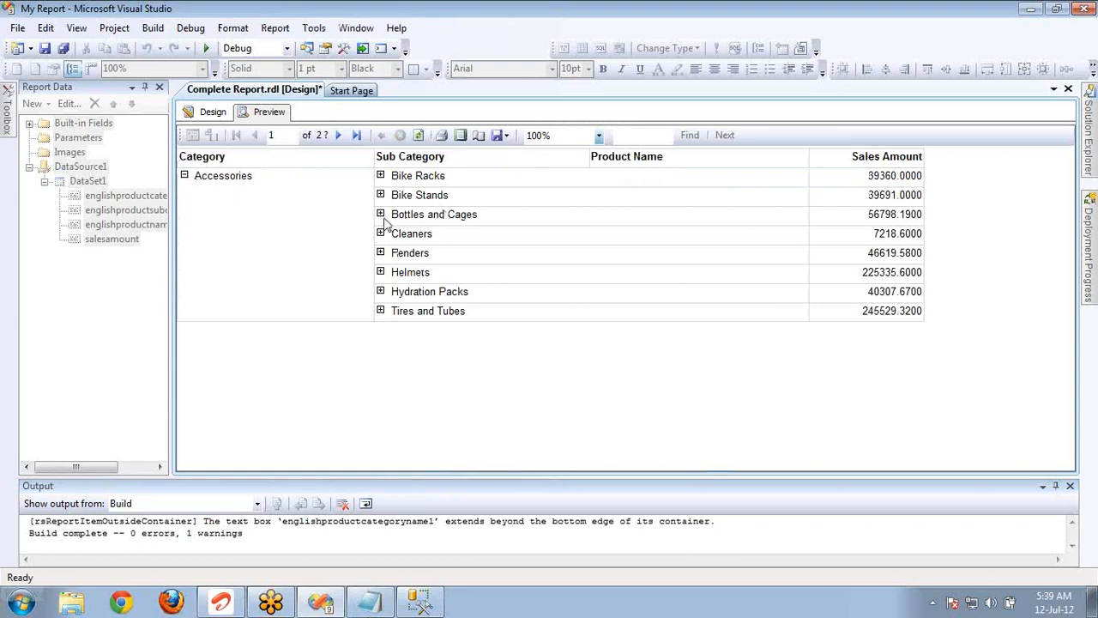
pyautogui.click(380, 214)
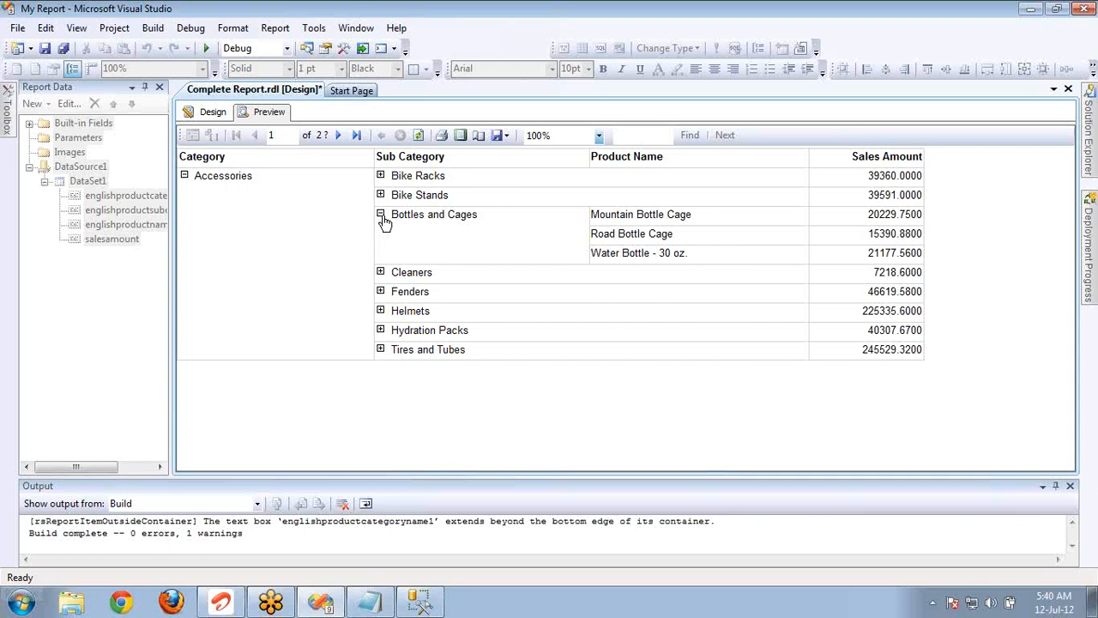
# Add a filter to the category row group where englishproductcategoryname = Bikes, and accept the group's properties.
pyautogui.click(213, 112)
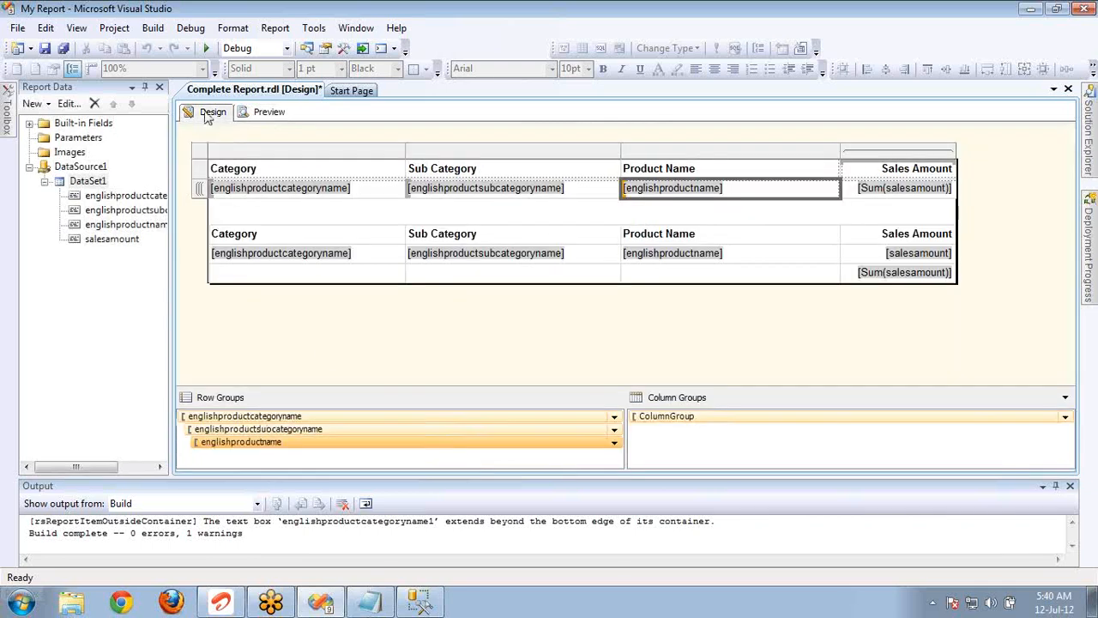
pyautogui.doubleClick(325, 417)
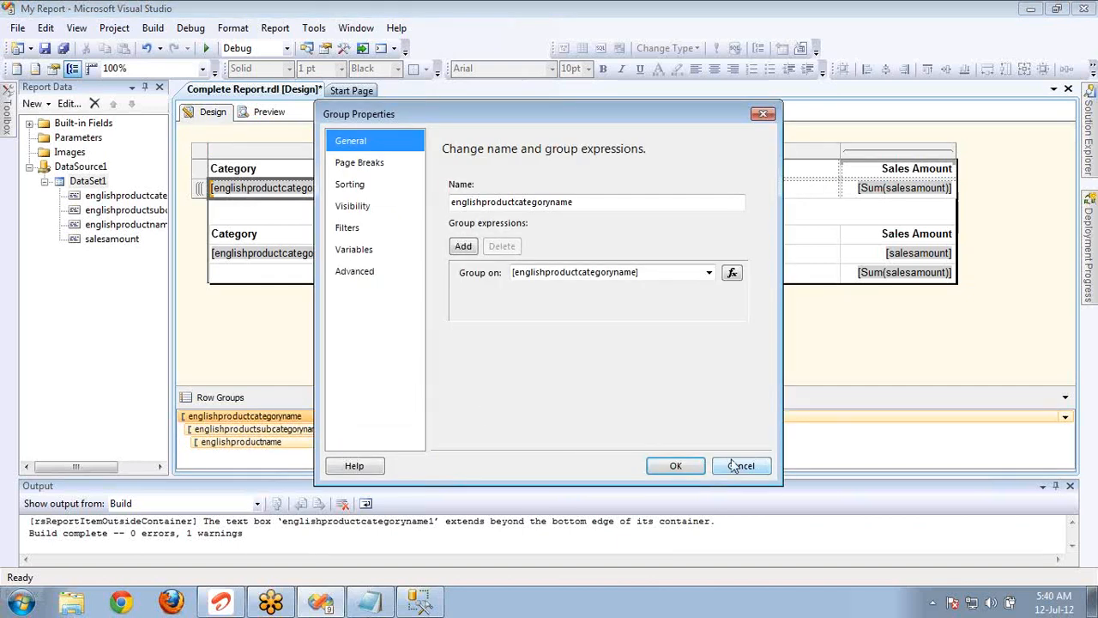
pyautogui.click(736, 466)
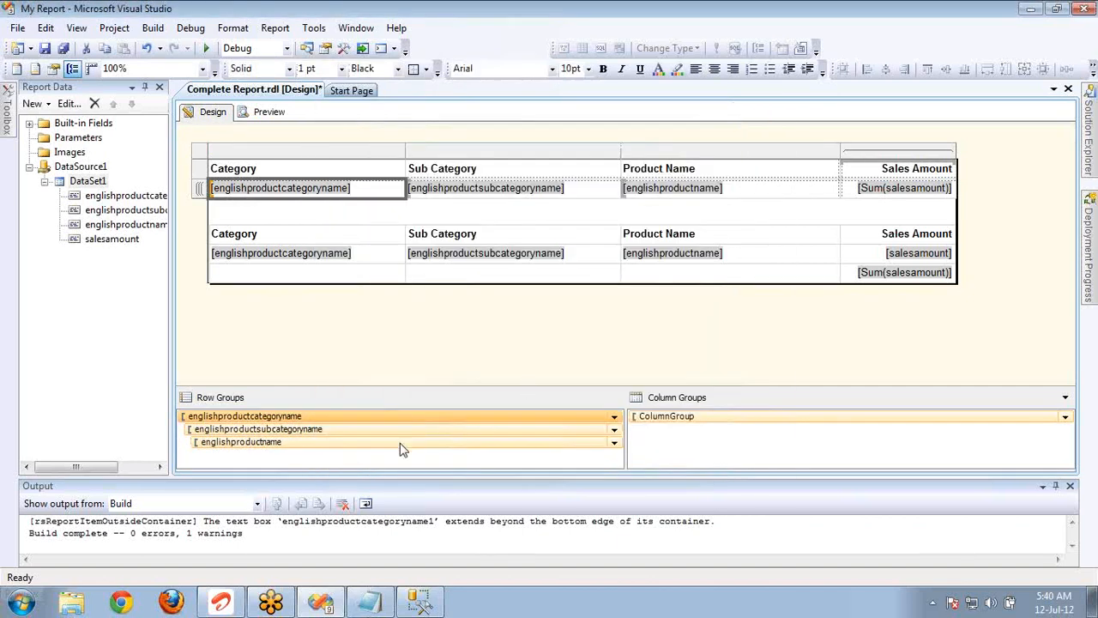
pyautogui.doubleClick(348, 416)
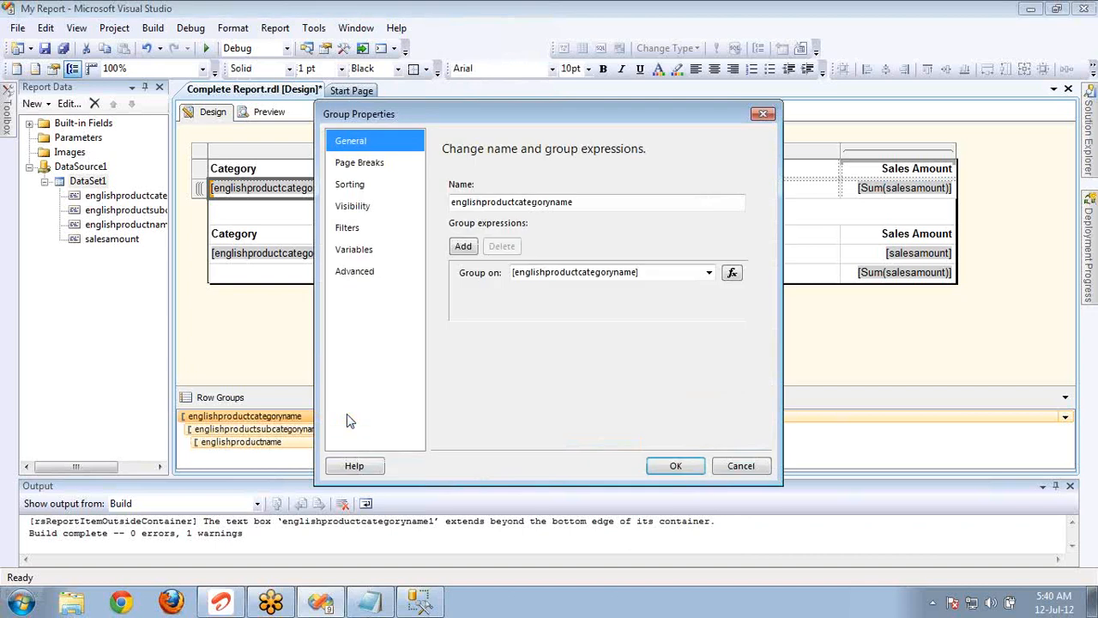
pyautogui.click(349, 236)
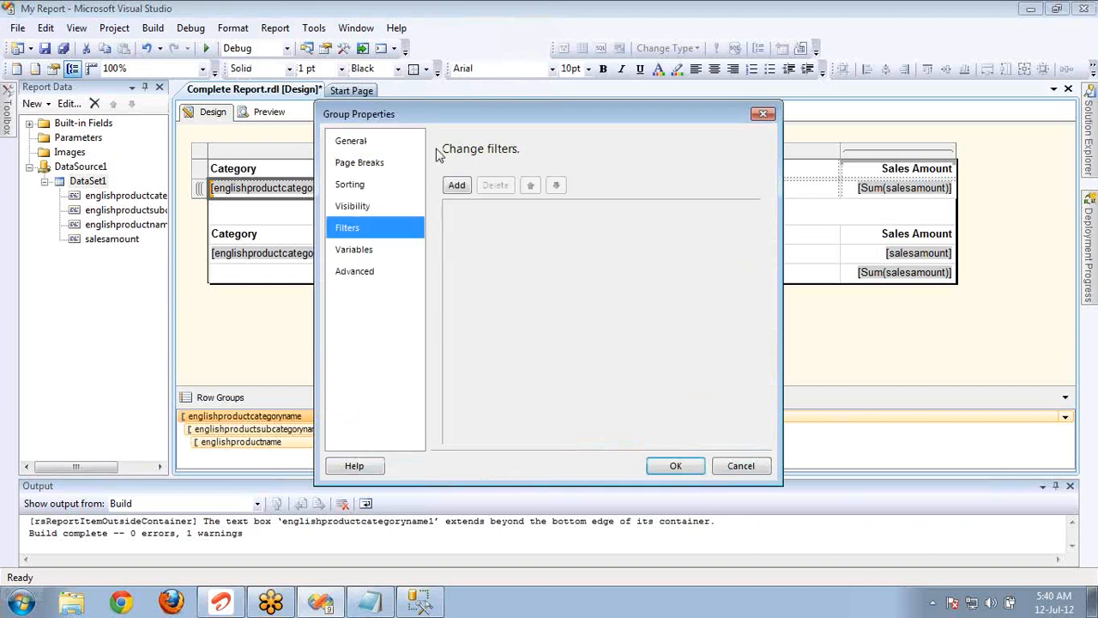
pyautogui.click(456, 185)
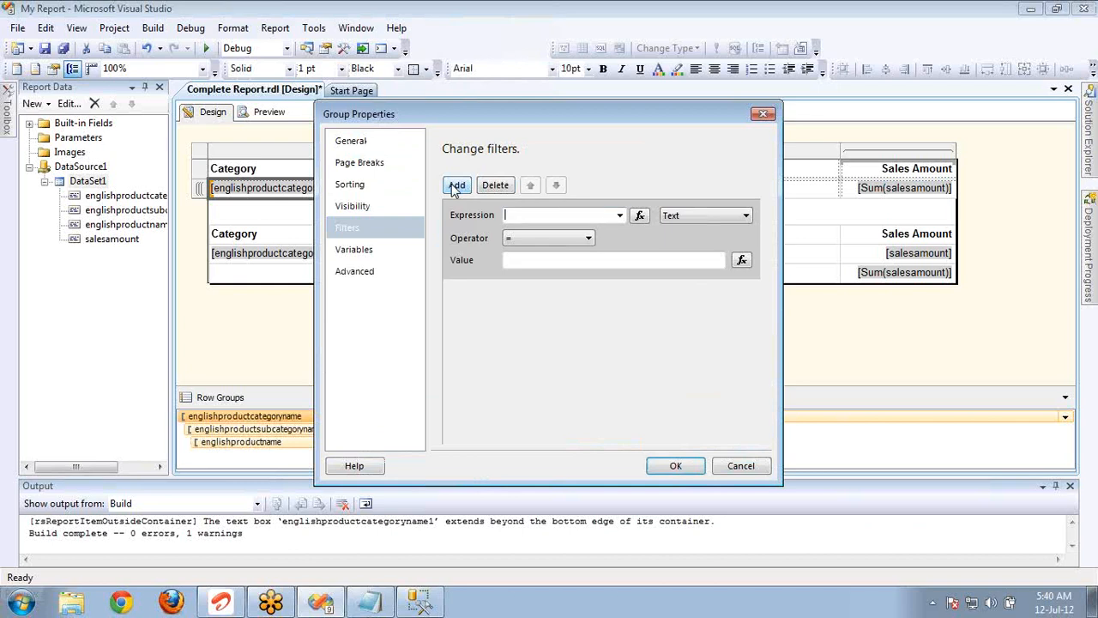
pyautogui.click(619, 216)
pyautogui.click(566, 230)
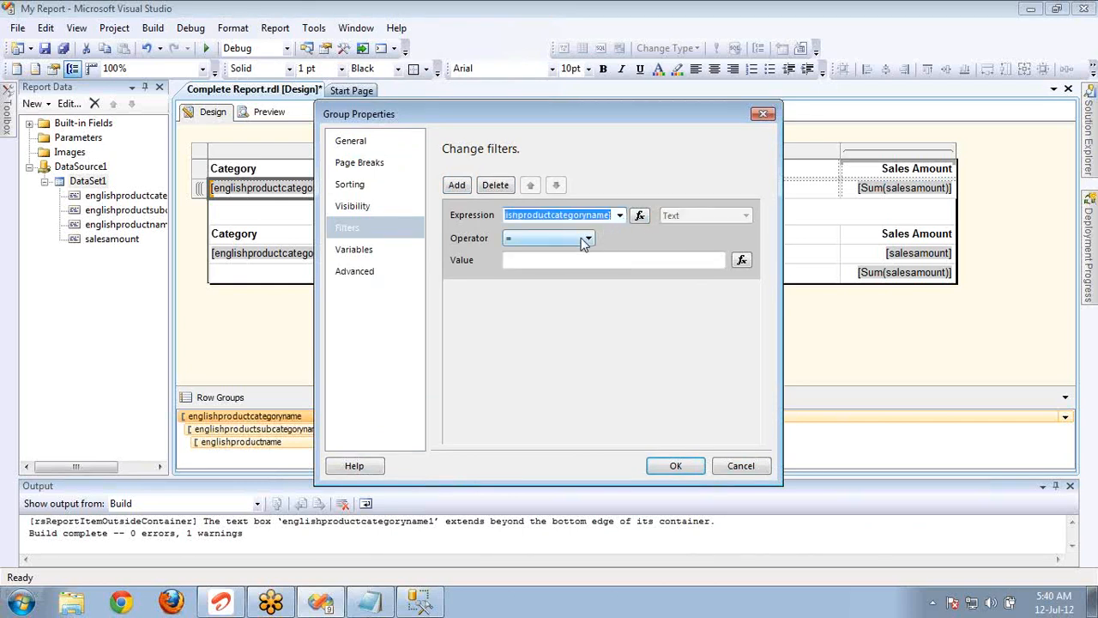
pyautogui.click(577, 264)
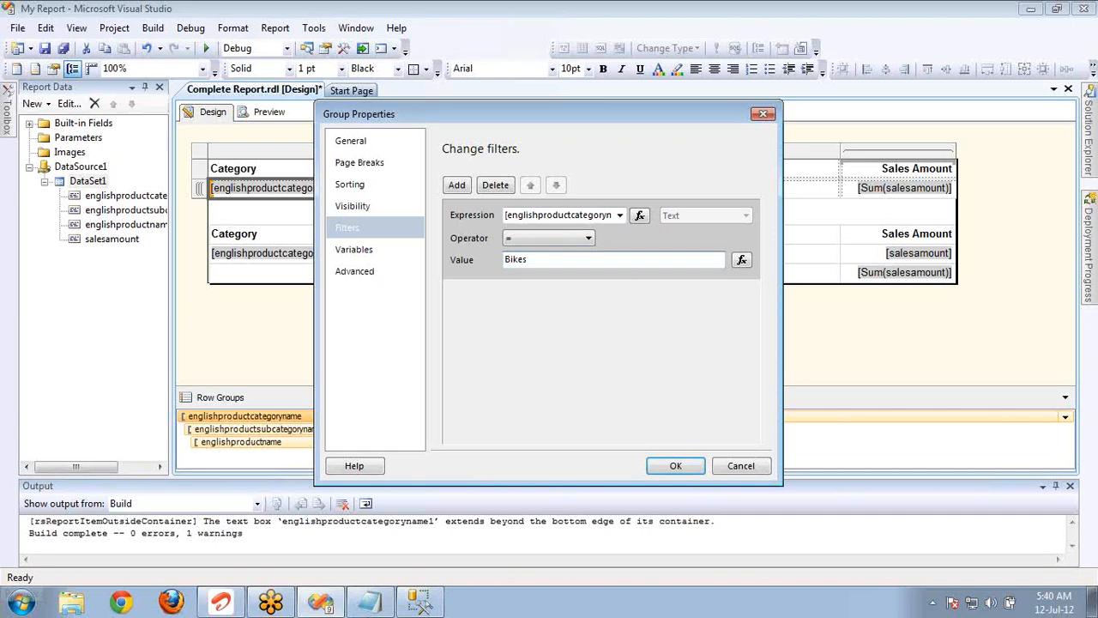
pyautogui.click(683, 467)
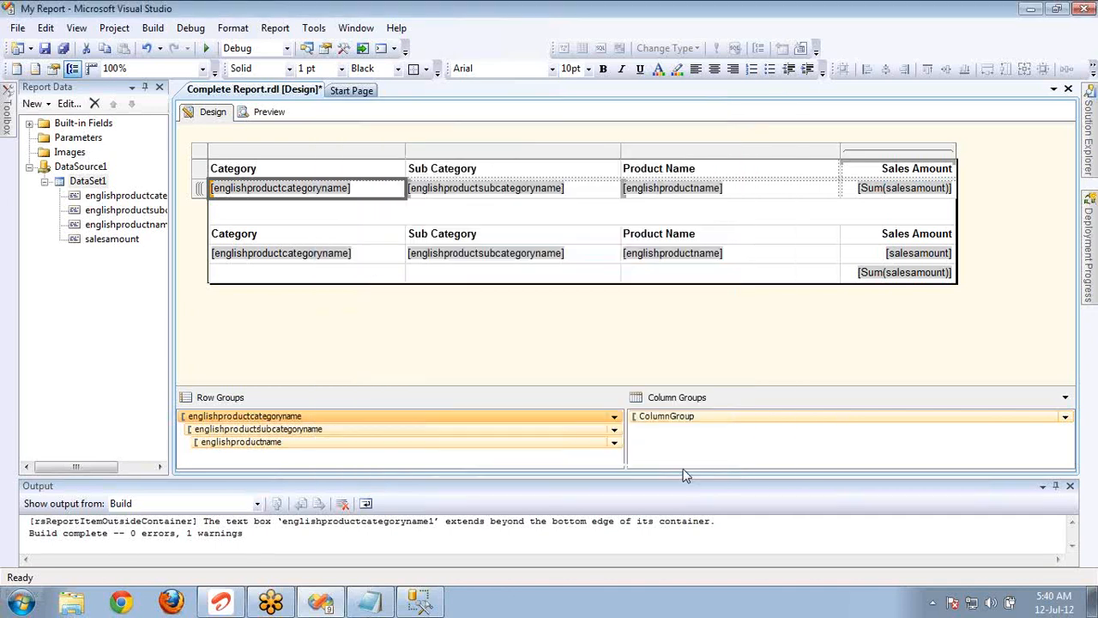
# Check the filter settings of the category row group, and preview the filtered report.
pyautogui.doubleClick(459, 421)
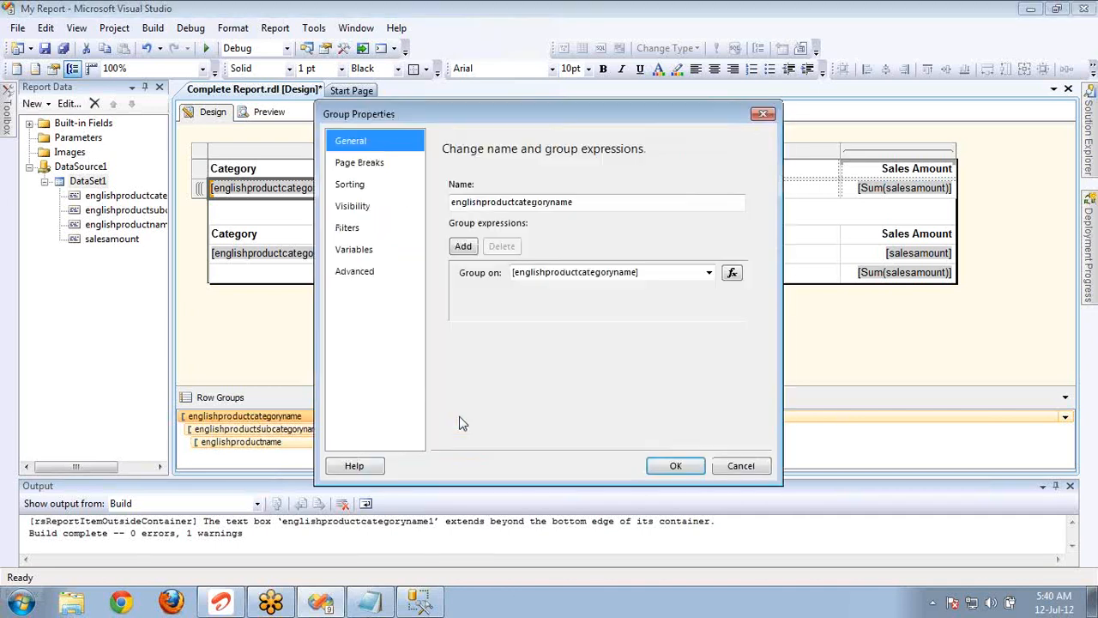
pyautogui.click(346, 229)
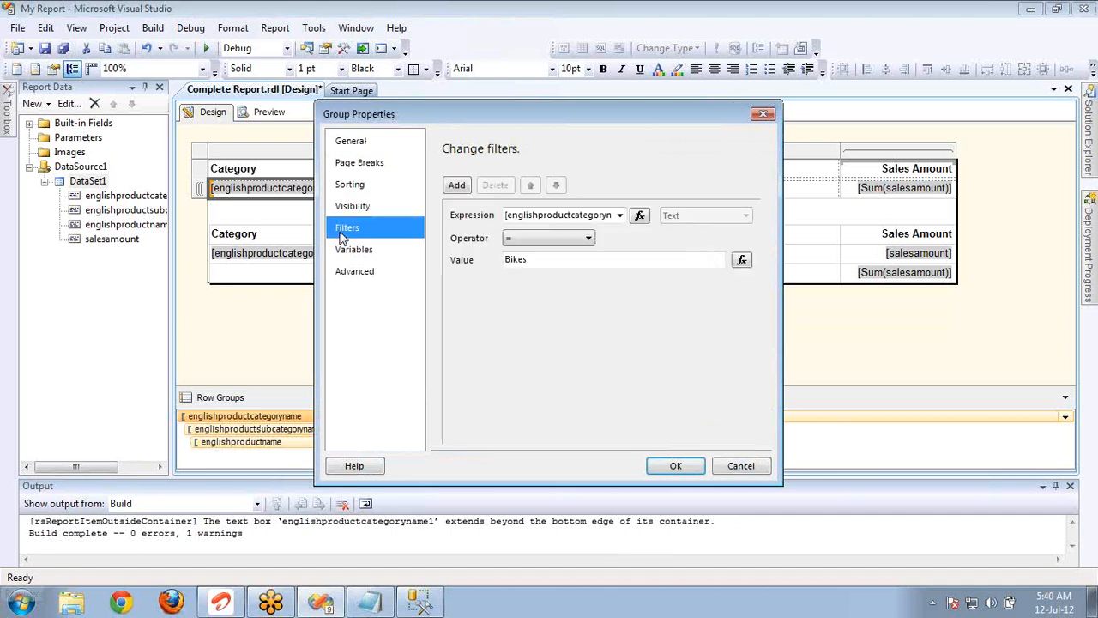
pyautogui.click(665, 466)
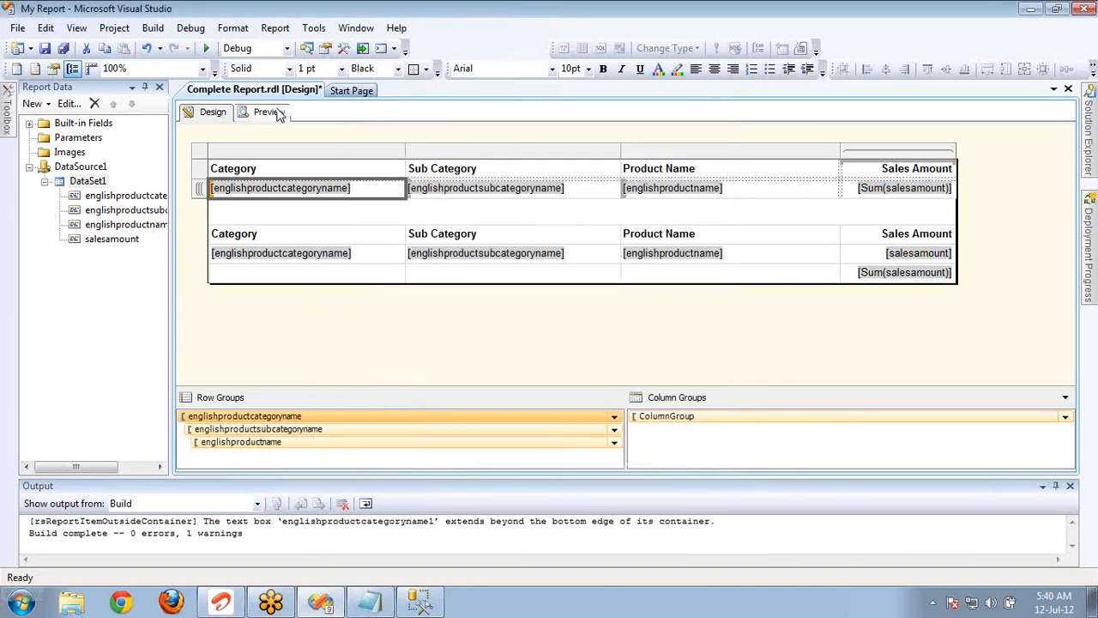
pyautogui.click(278, 116)
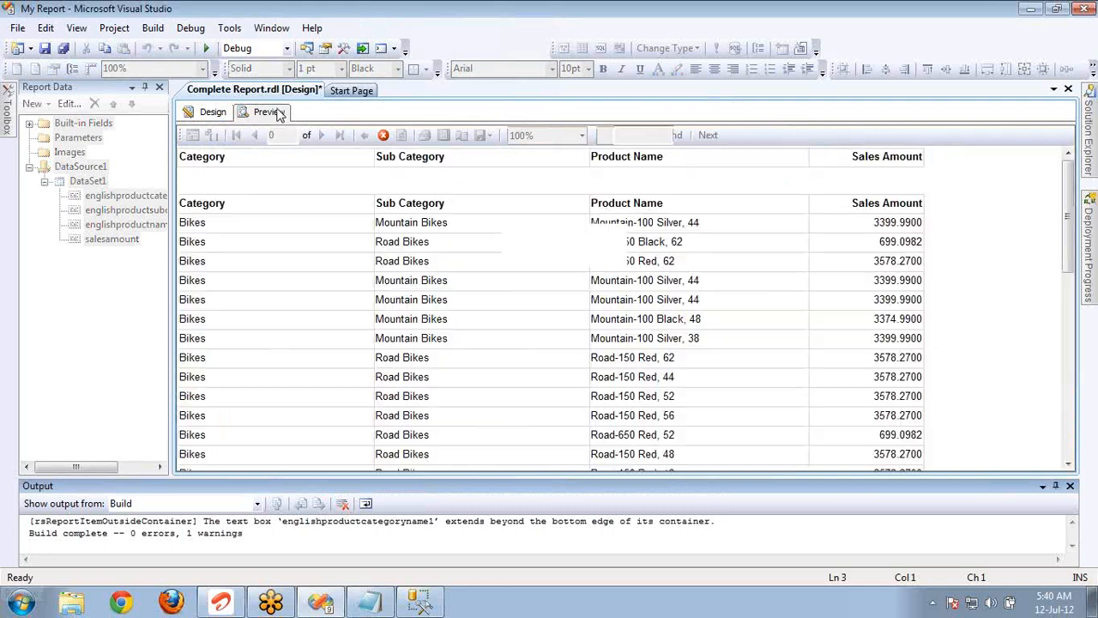
pyautogui.click(229, 185)
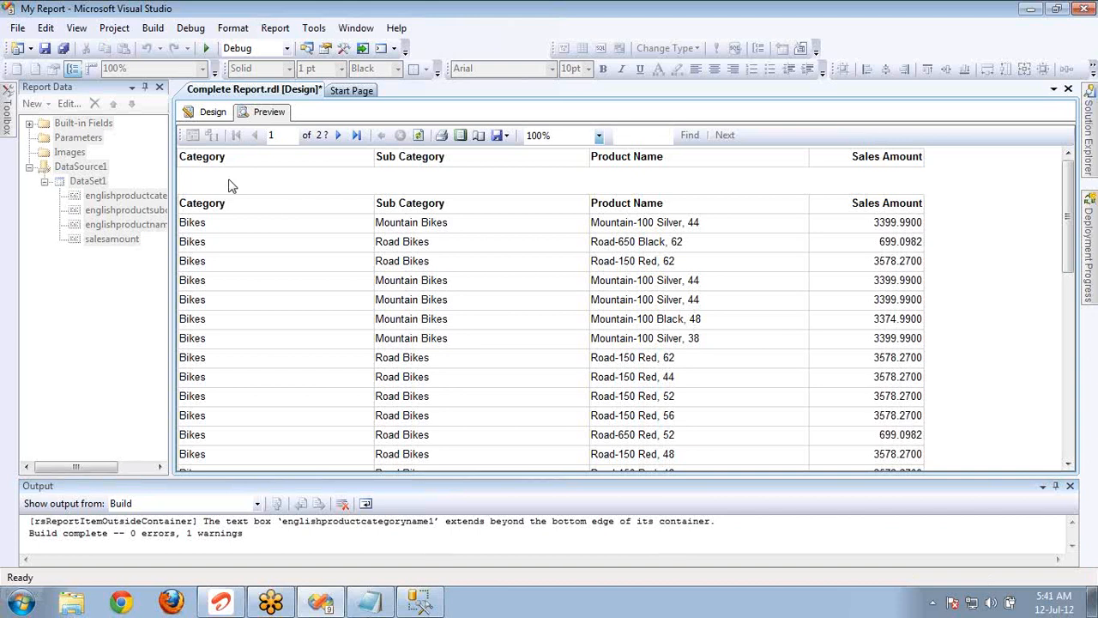
# Examine the visibility expression of the category row group in the design, and leave its properties without changes.
pyautogui.click(214, 116)
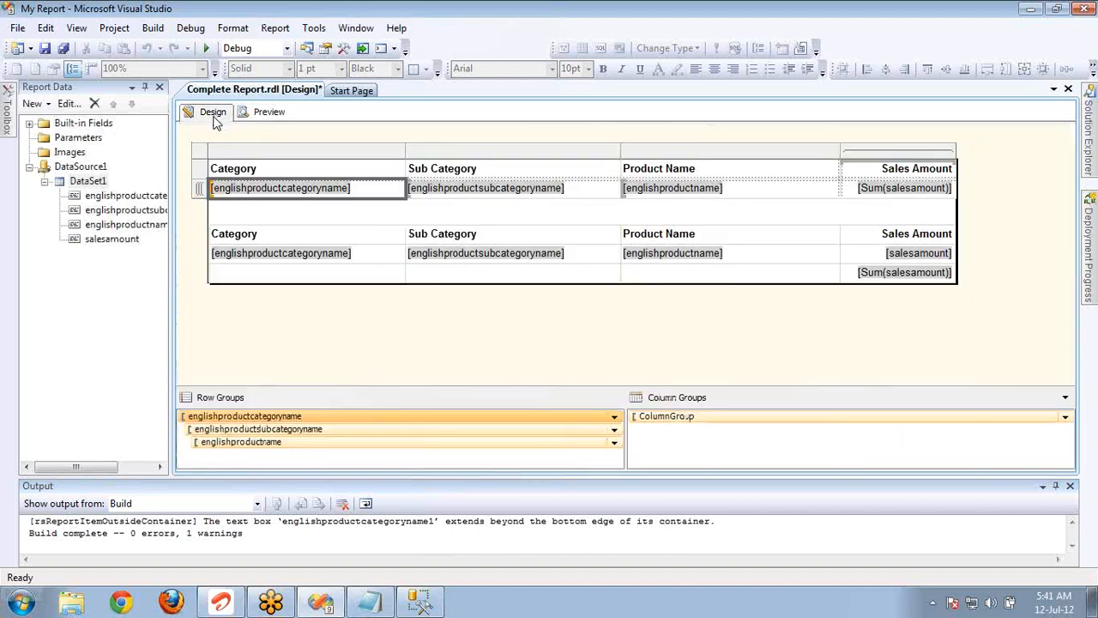
pyautogui.doubleClick(286, 415)
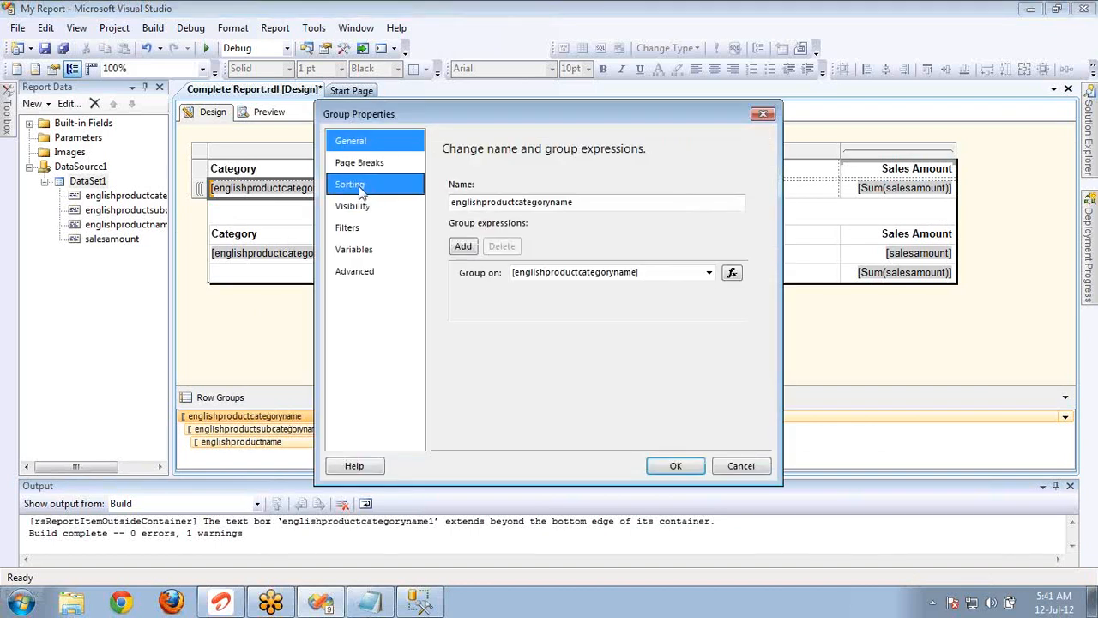
pyautogui.click(374, 207)
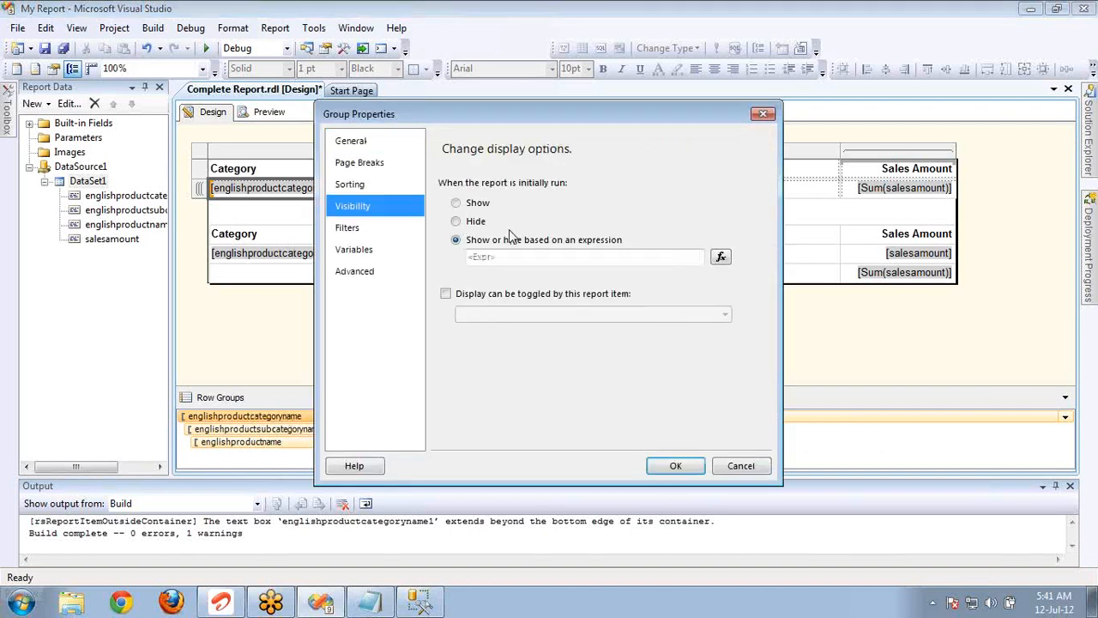
pyautogui.click(457, 239)
pyautogui.click(725, 261)
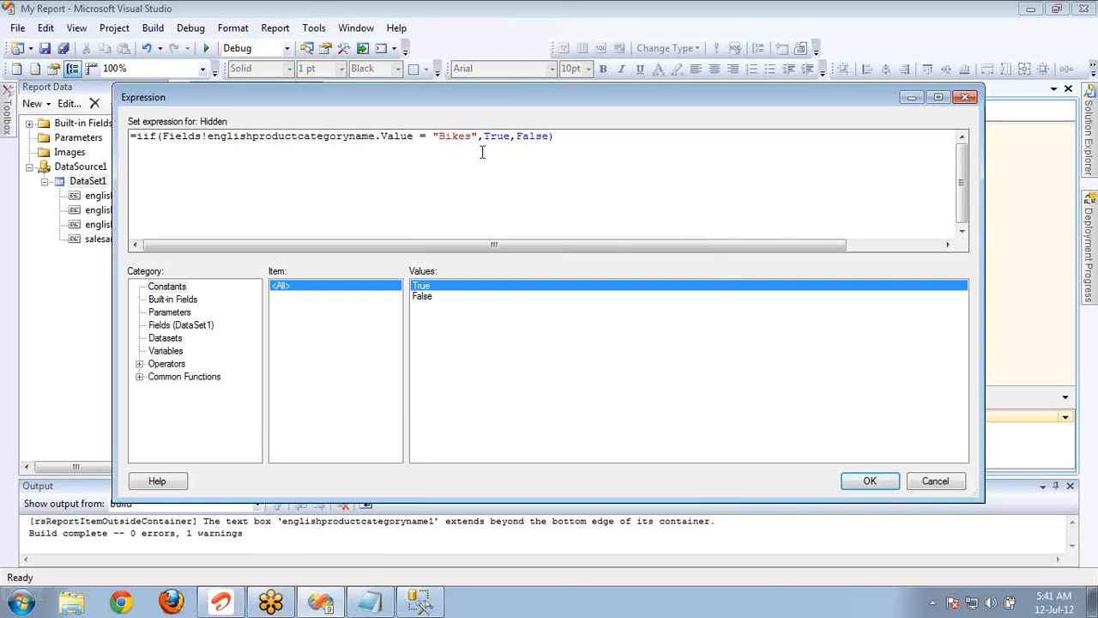
pyautogui.doubleClick(461, 138)
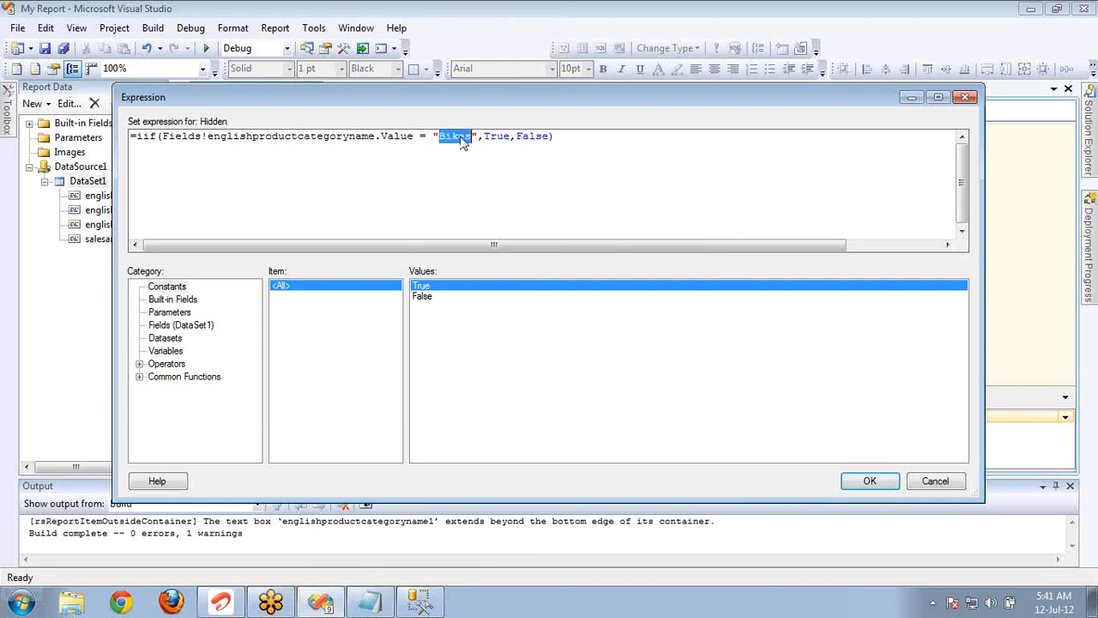
pyautogui.doubleClick(526, 139)
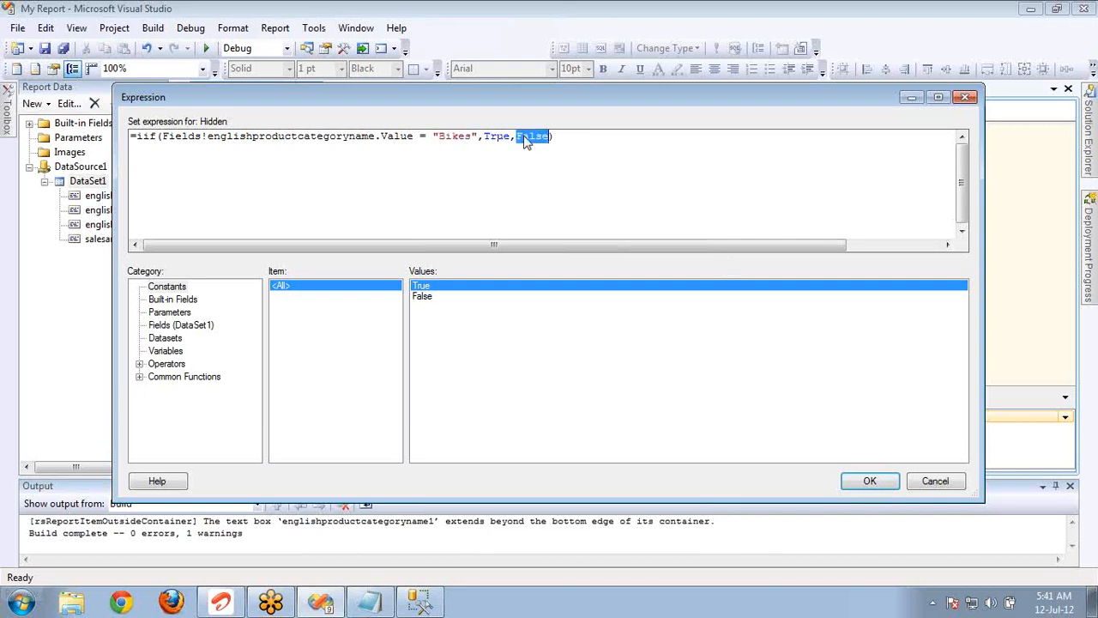
pyautogui.click(912, 486)
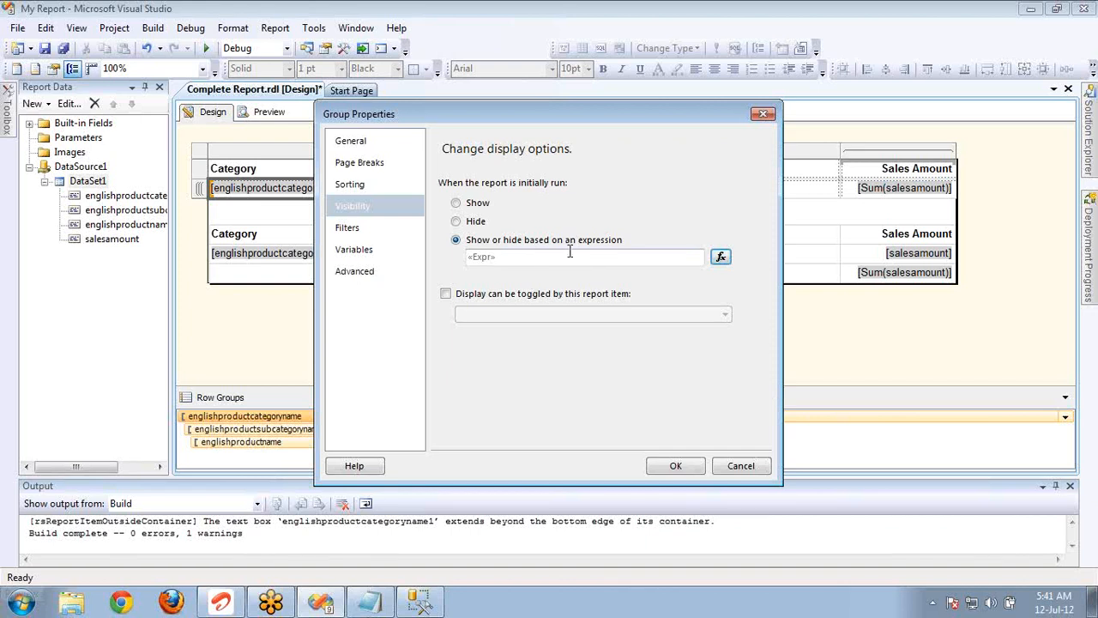
pyautogui.click(736, 467)
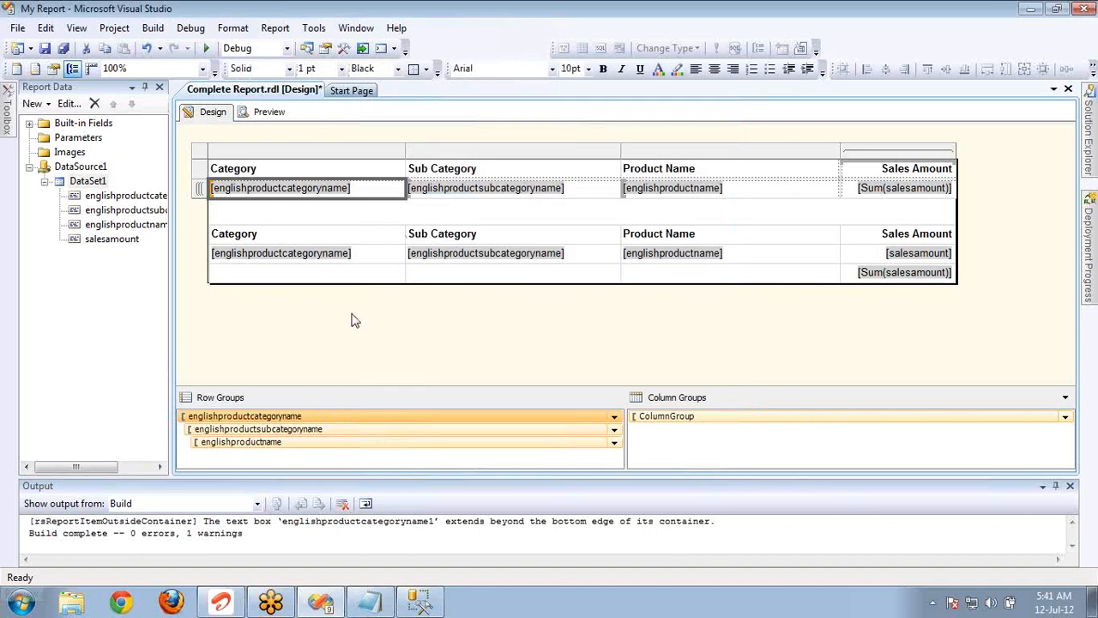
# Change the category row group's filter operator to <> with the value Bikes, and accept the group's properties.
pyautogui.doubleClick(353, 421)
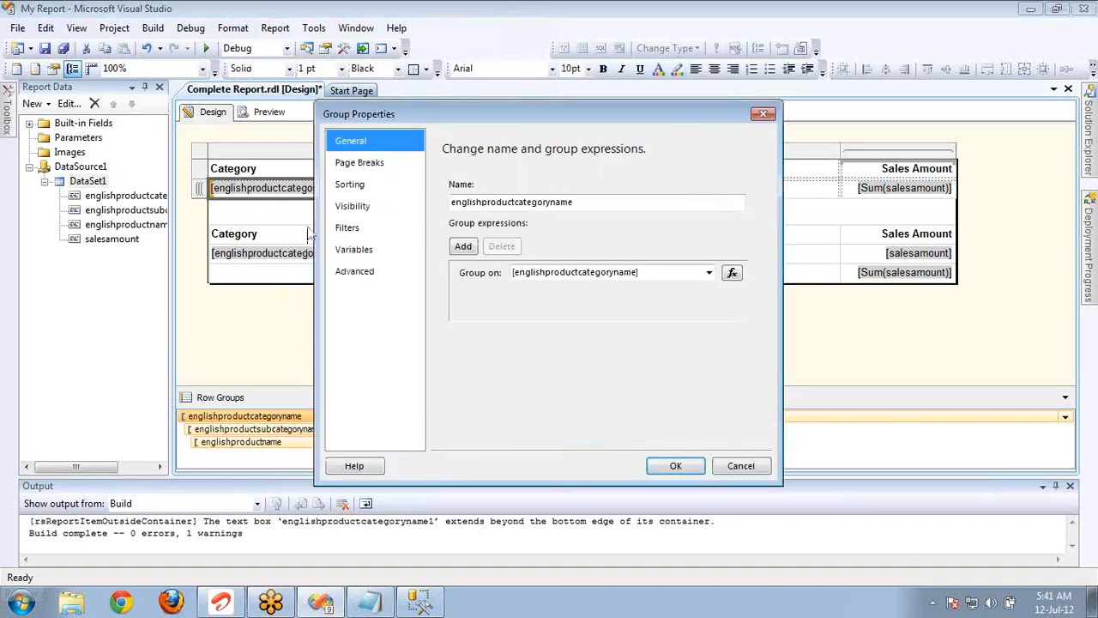
pyautogui.click(348, 230)
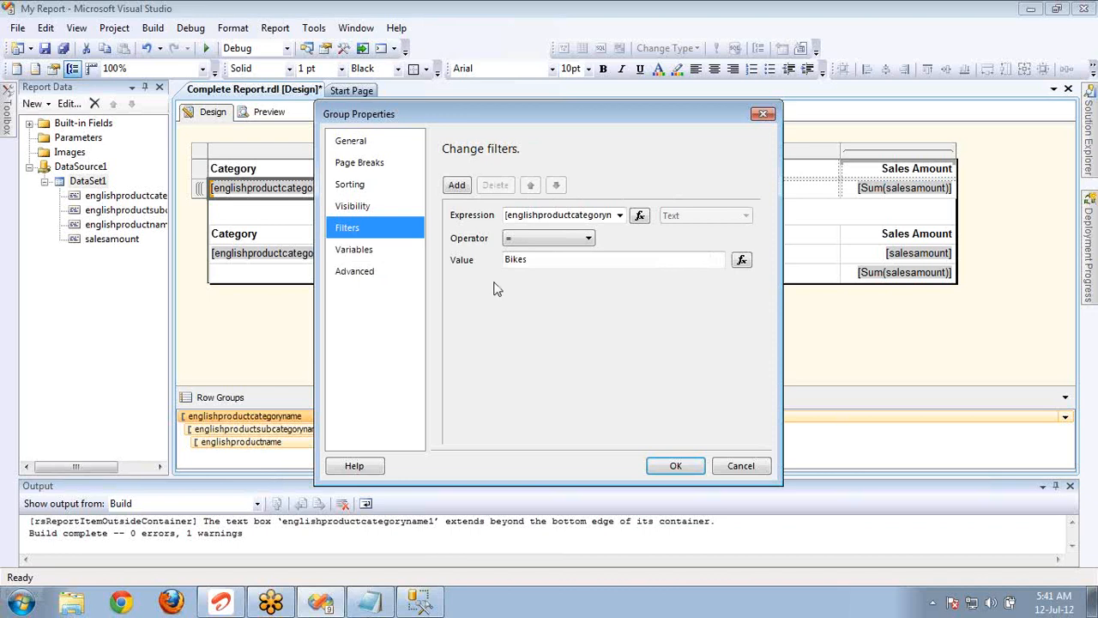
pyautogui.click(541, 239)
pyautogui.click(541, 239)
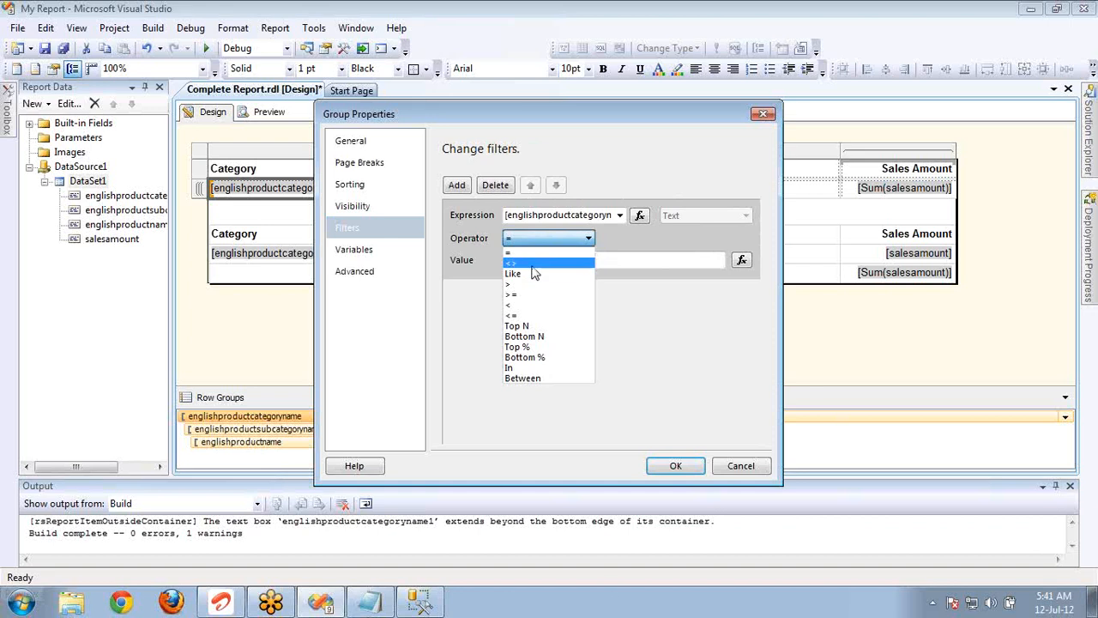
pyautogui.click(532, 266)
pyautogui.click(665, 465)
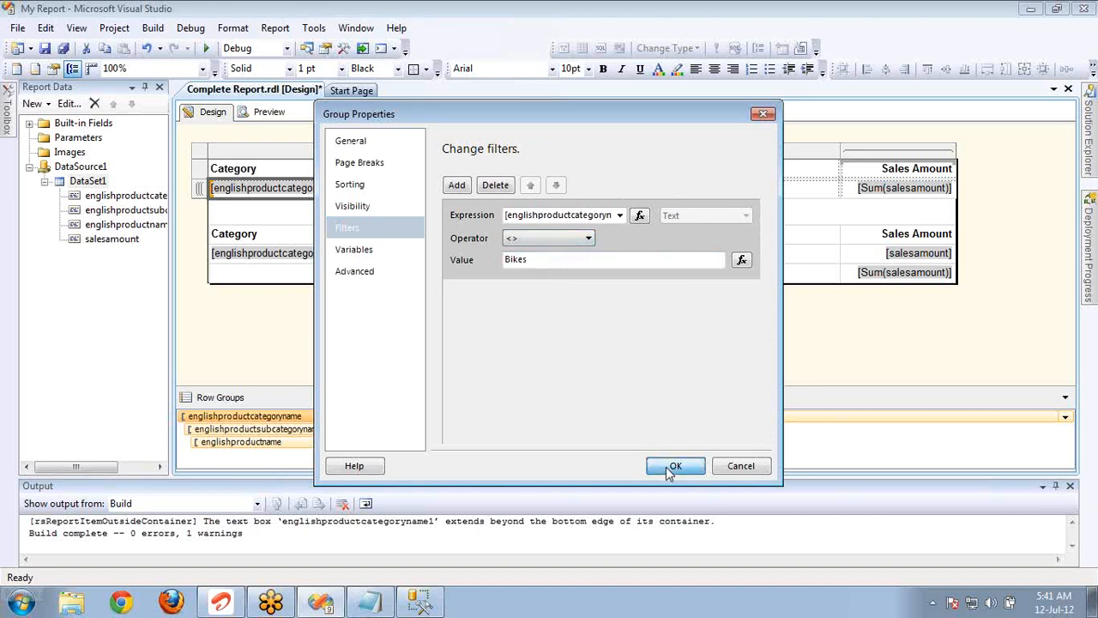
# Preview the filtered report, expanding the Accessories category on the first page and the Clothing category on the following page.
pyautogui.click(261, 113)
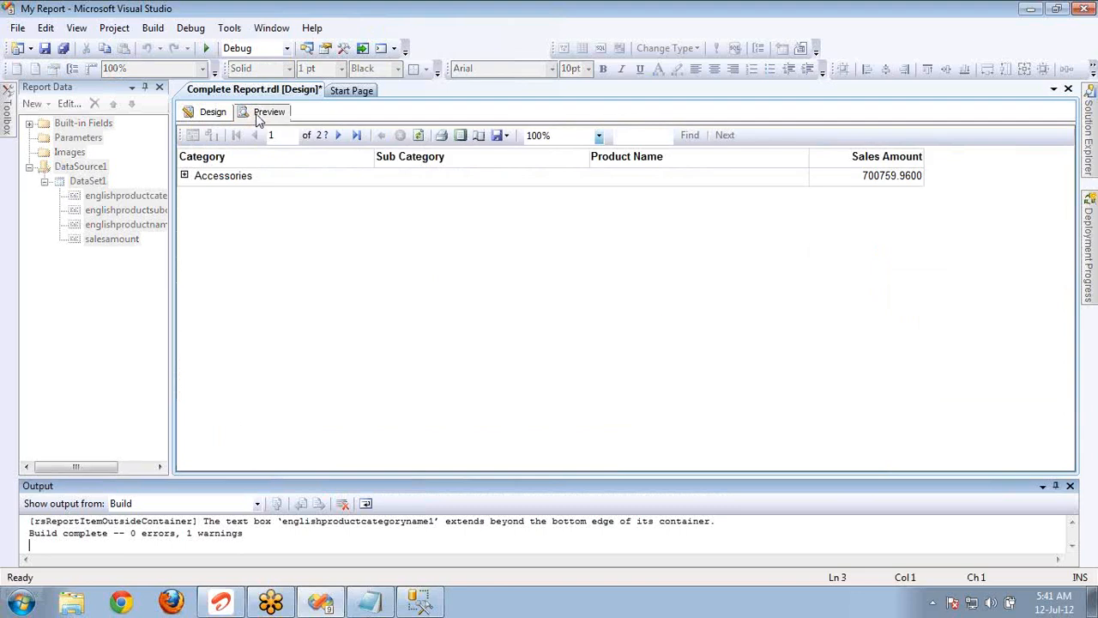
pyautogui.click(185, 177)
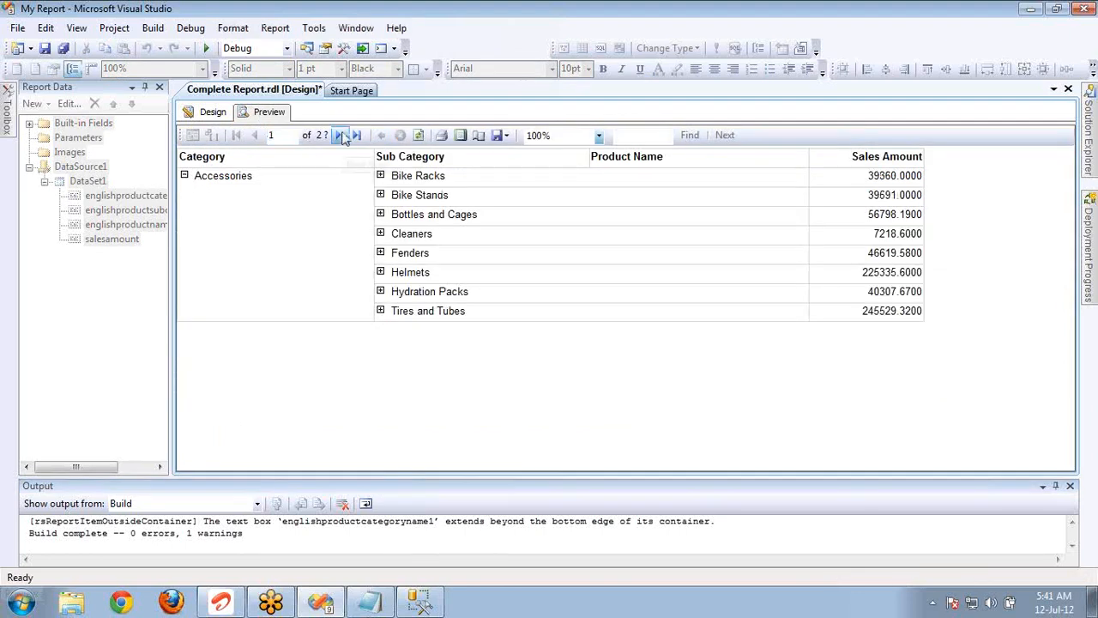
pyautogui.click(340, 135)
pyautogui.click(183, 157)
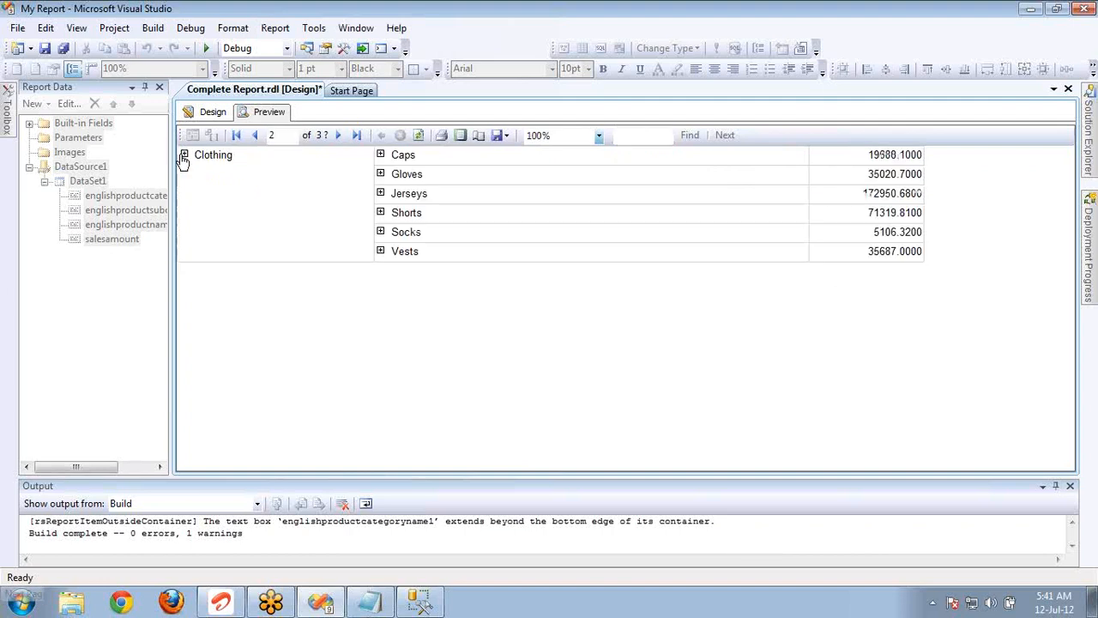
# Return to the design and set the category row group's filter operator to Like and its value to Acc.
pyautogui.click(211, 112)
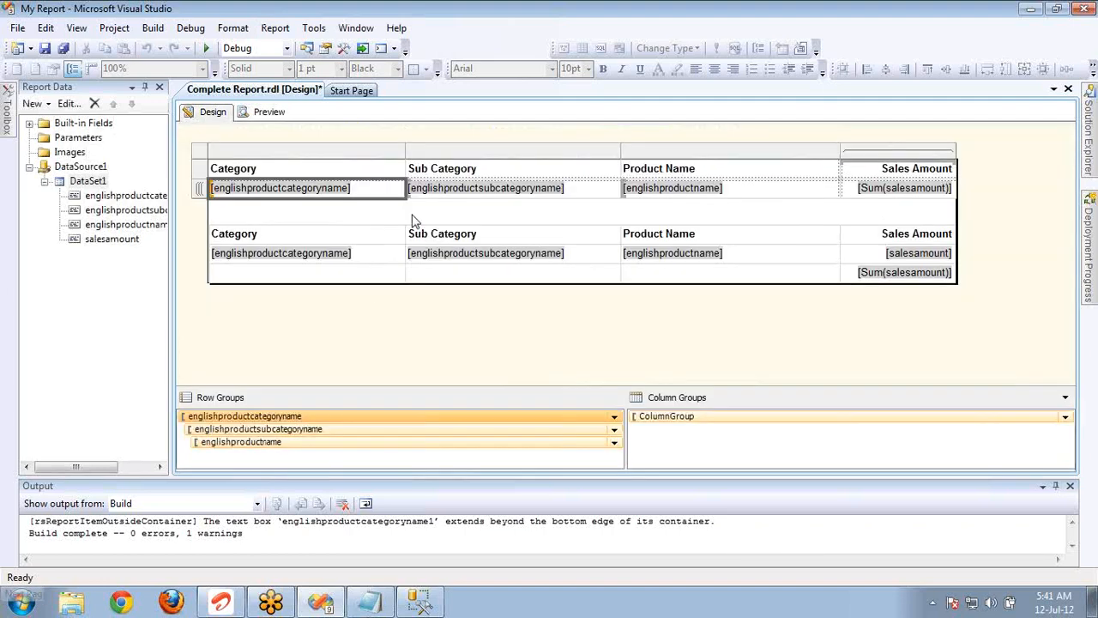
pyautogui.doubleClick(359, 418)
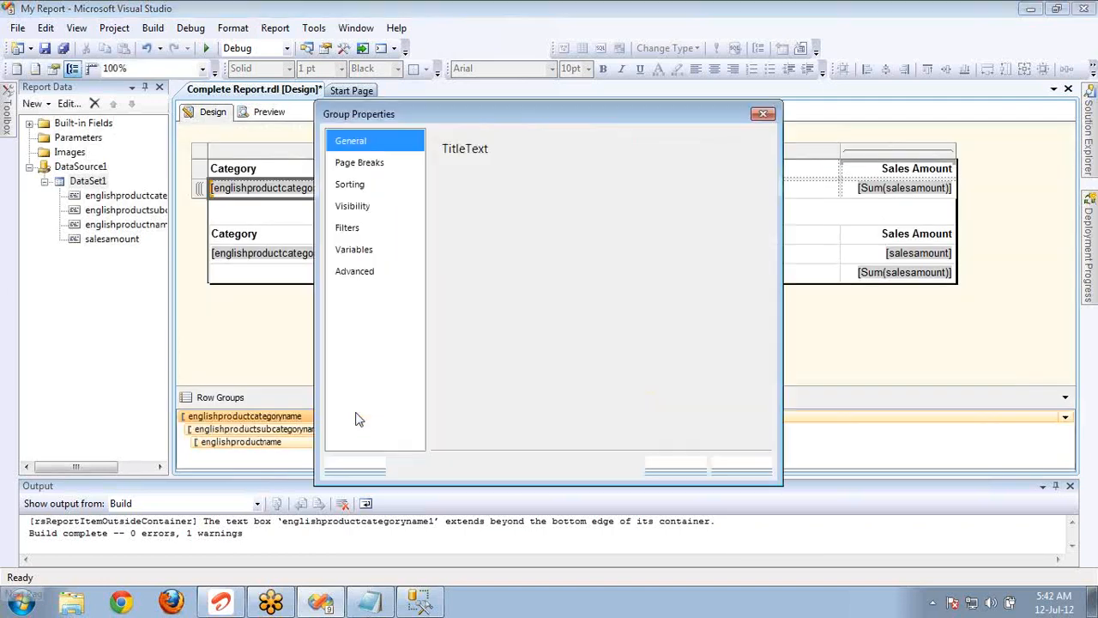
pyautogui.click(371, 209)
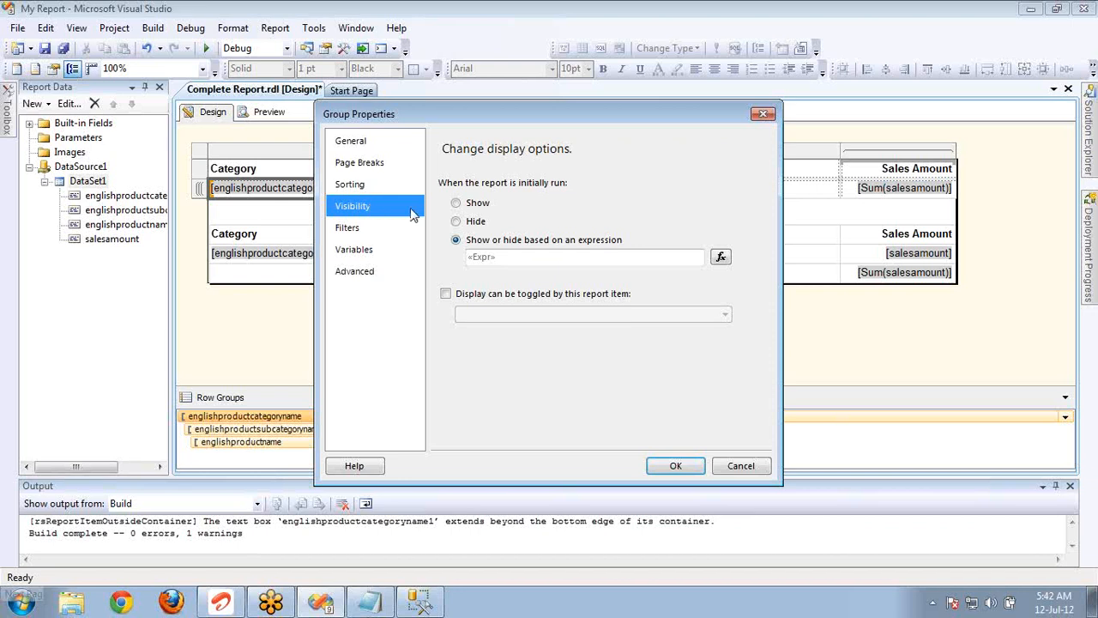
pyautogui.click(380, 230)
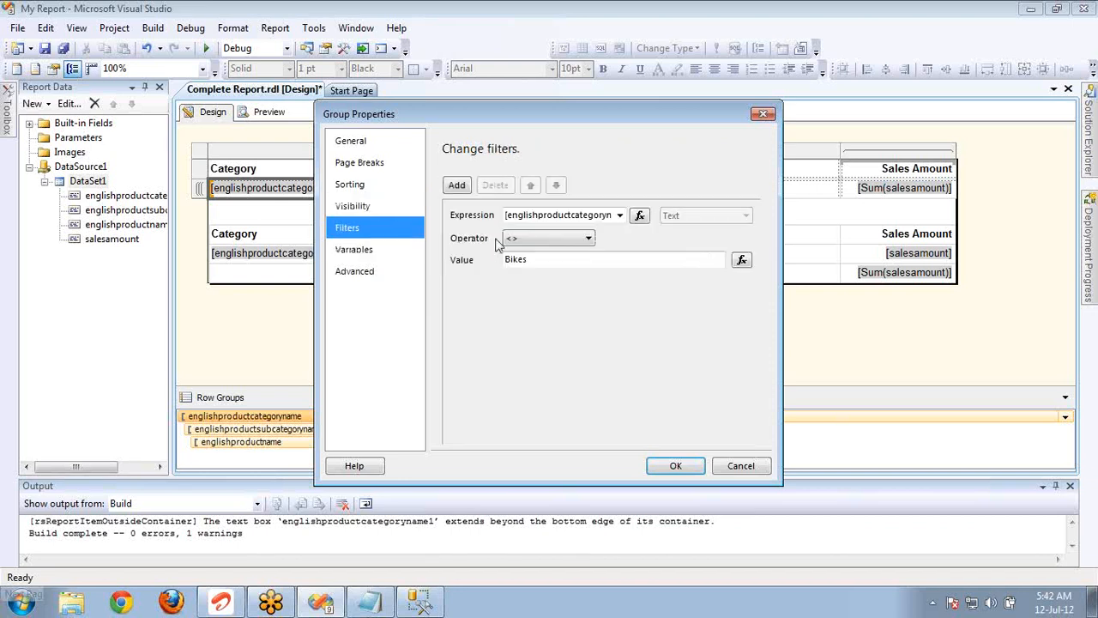
pyautogui.click(558, 238)
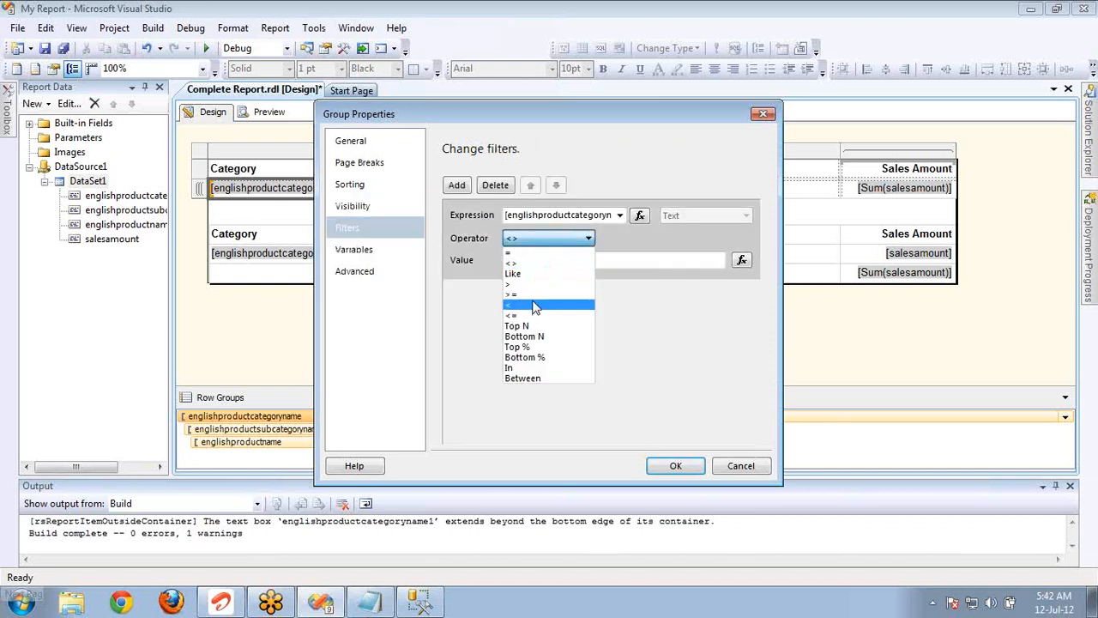
pyautogui.click(529, 274)
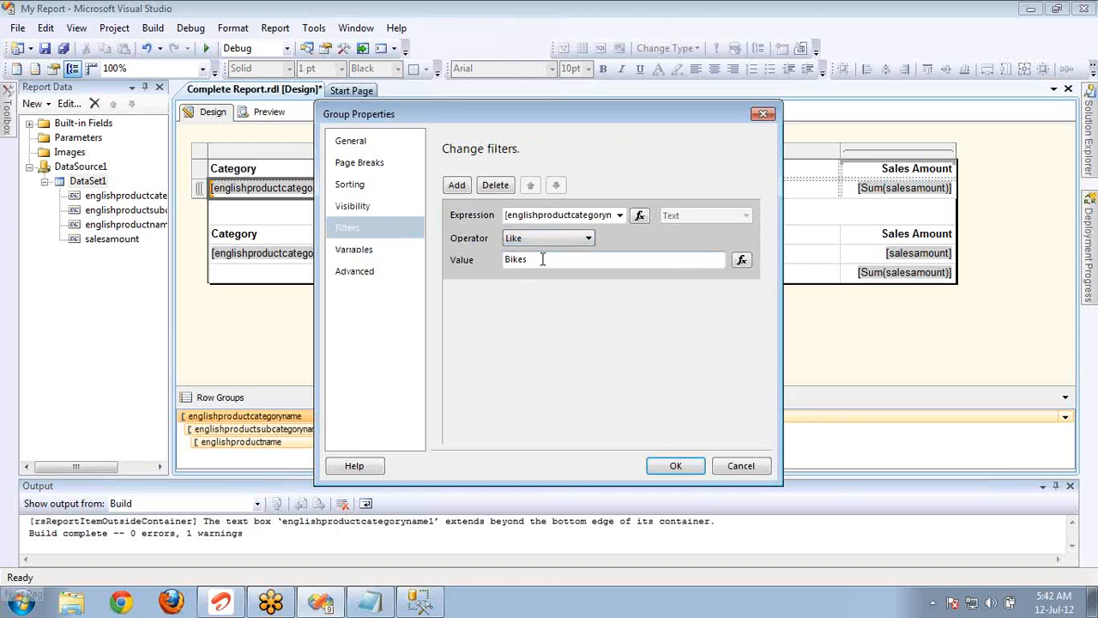
pyautogui.click(542, 260)
pyautogui.doubleClick(542, 259)
pyautogui.write('Acc')
# Switch to SQL Server Management Studio and insert a where clause on EnglishProductCategoryName above the query's Group By line.
pyautogui.click(418, 604)
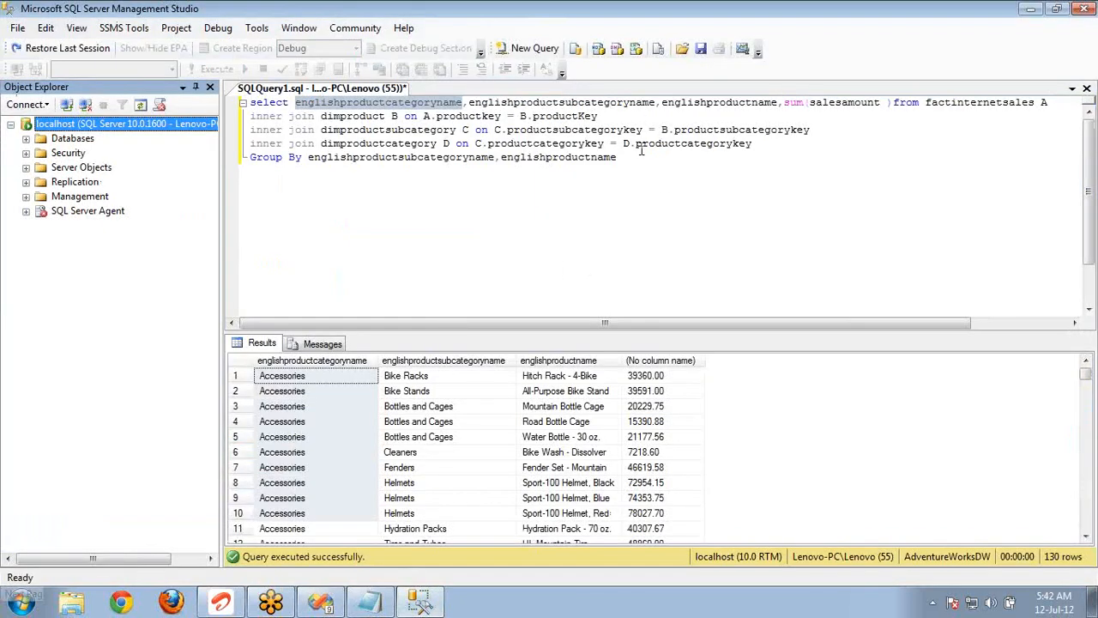
pyautogui.click(706, 129)
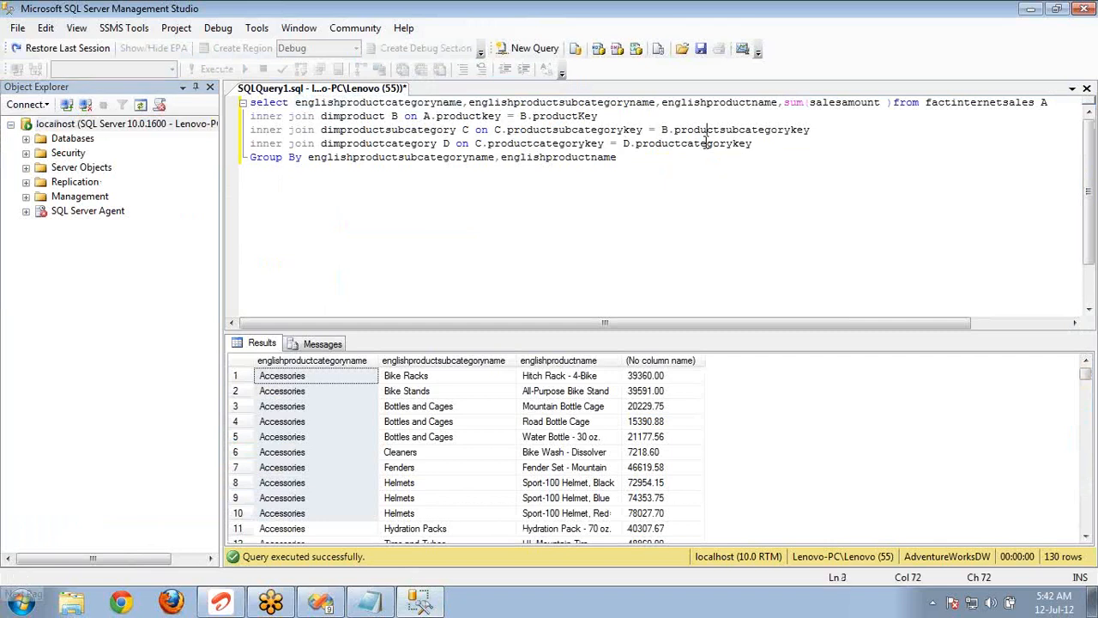
pyautogui.press('Down')
pyautogui.press('End')
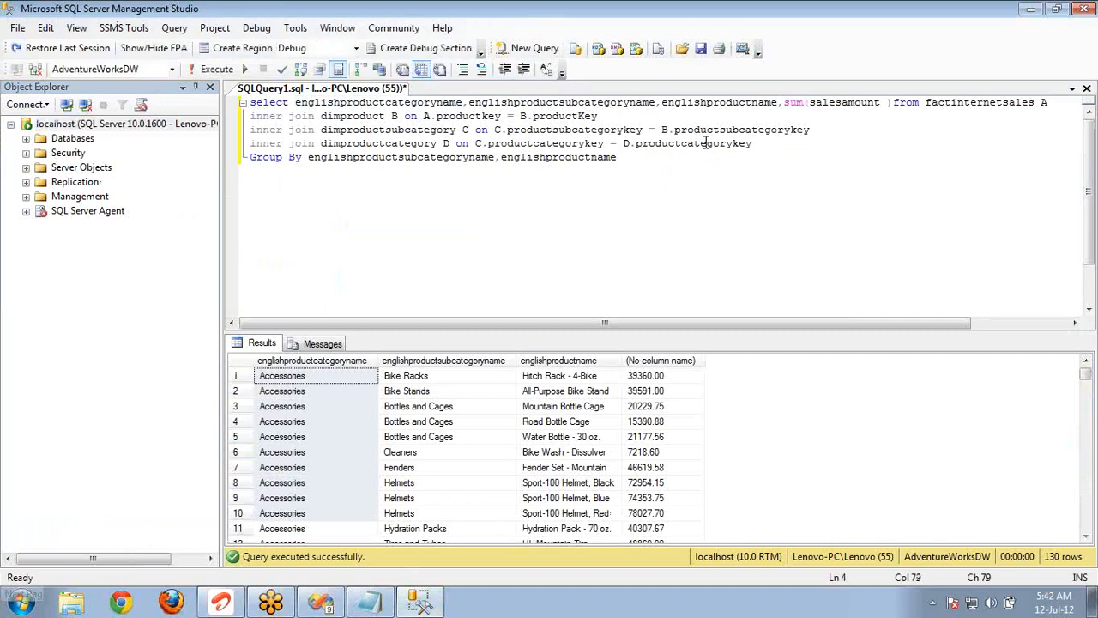
pyautogui.press('Return')
pyautogui.write('where')
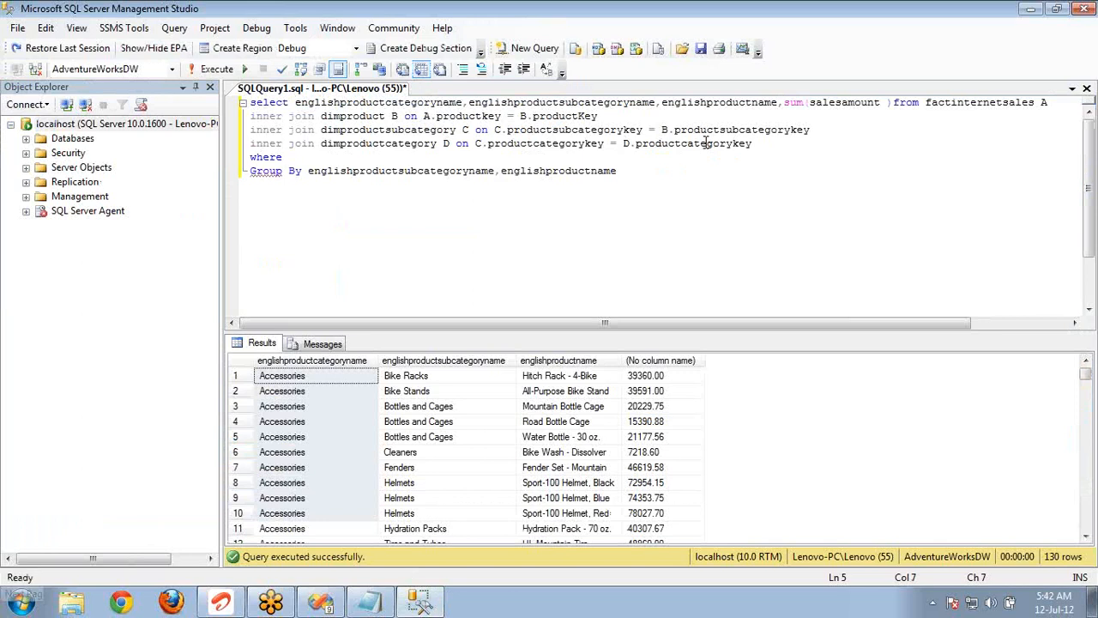
pyautogui.write(' Engl')
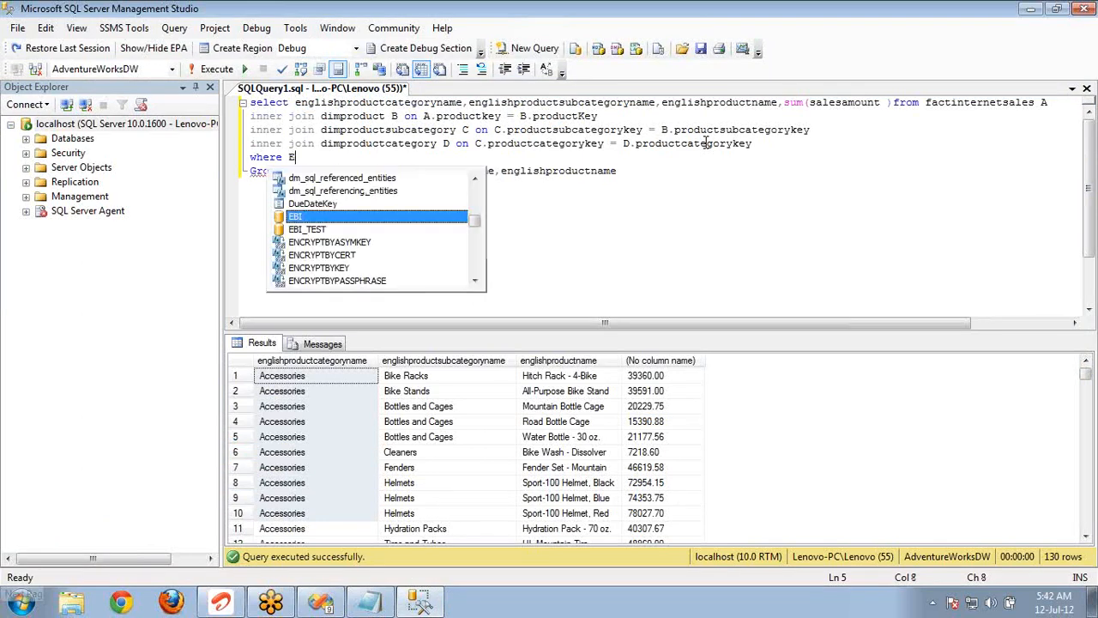
pyautogui.press('Down')
pyautogui.press('Down')
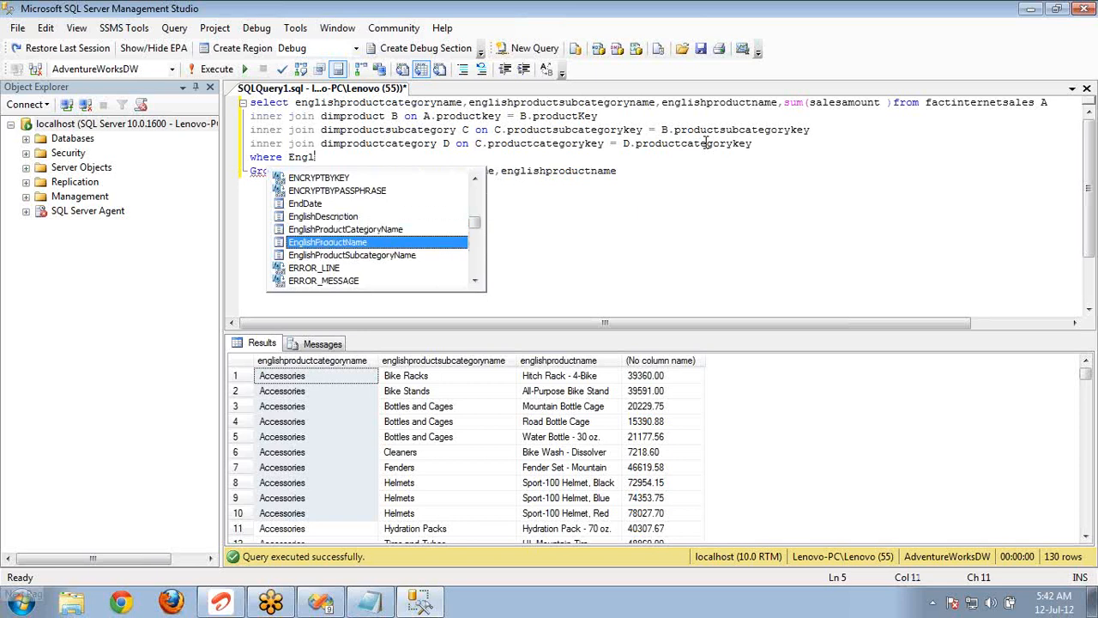
pyautogui.press('Up')
pyautogui.press('Tab')
# Complete the where condition with like '%Acc%' and execute the query.
pyautogui.write("like '")
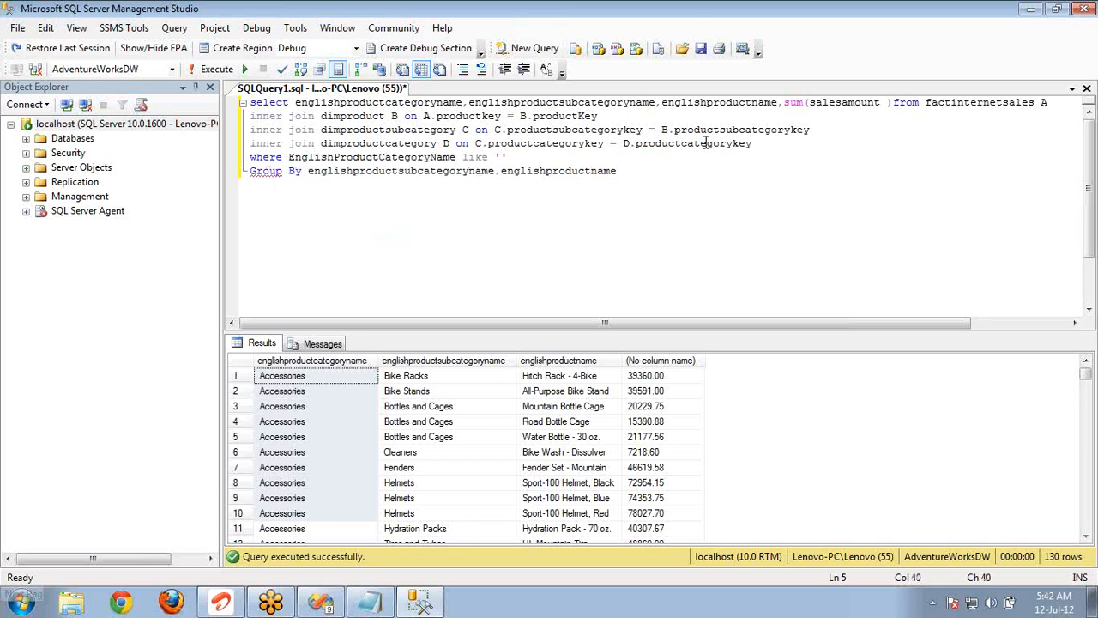
pyautogui.write('%Acc%')
pyautogui.press('F5')
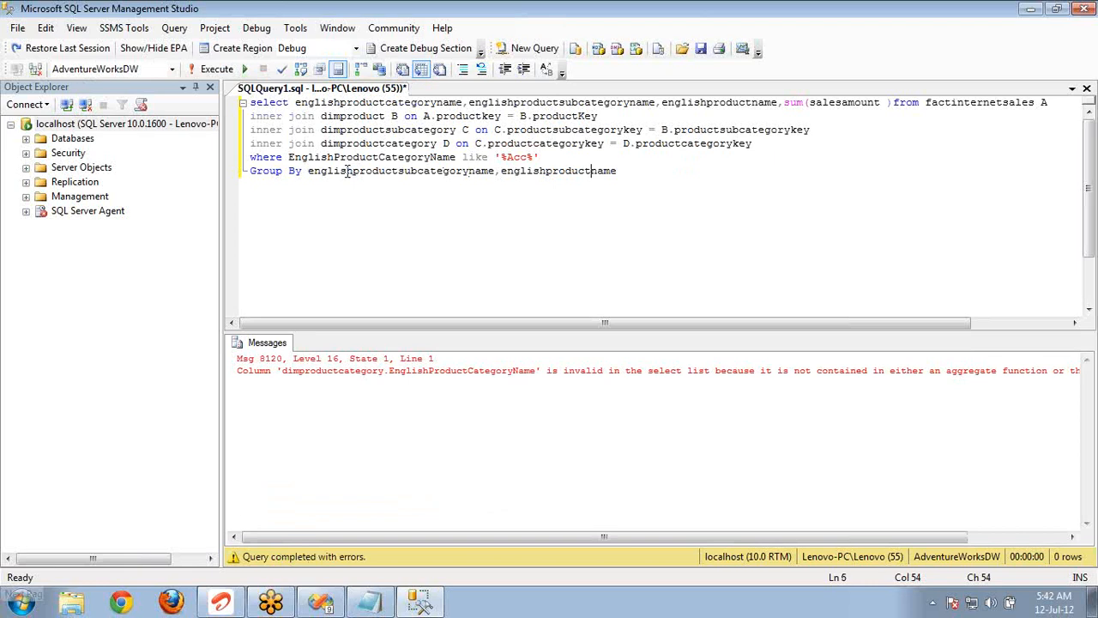
# Add englishproductcategoryname as the first column of the Group By clause and execute the query again.
pyautogui.doubleClick(350, 103)
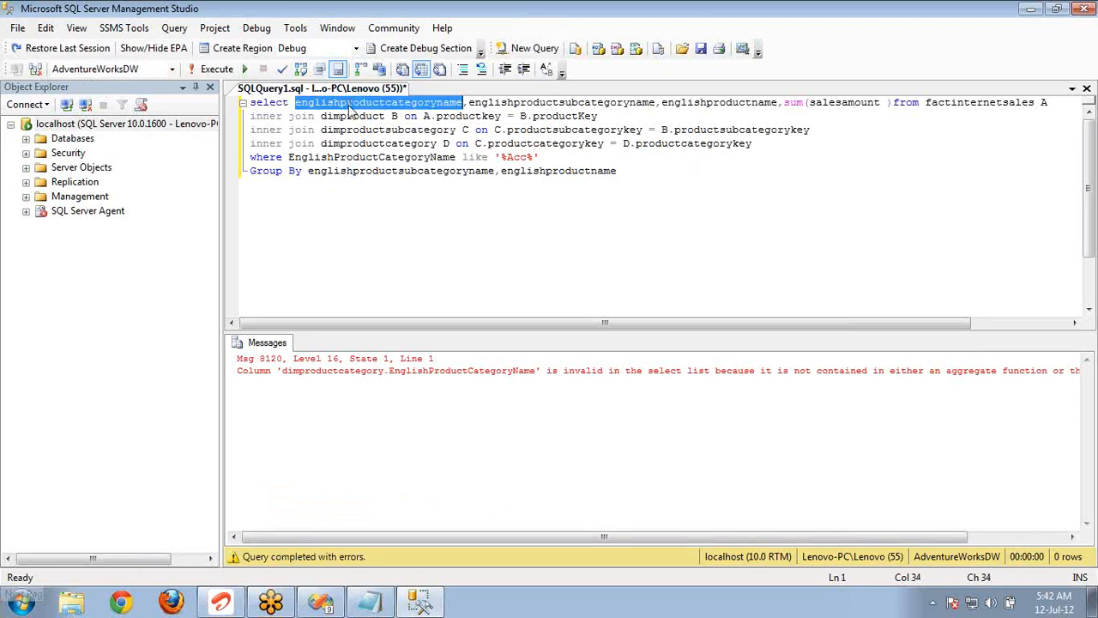
pyautogui.click(308, 171)
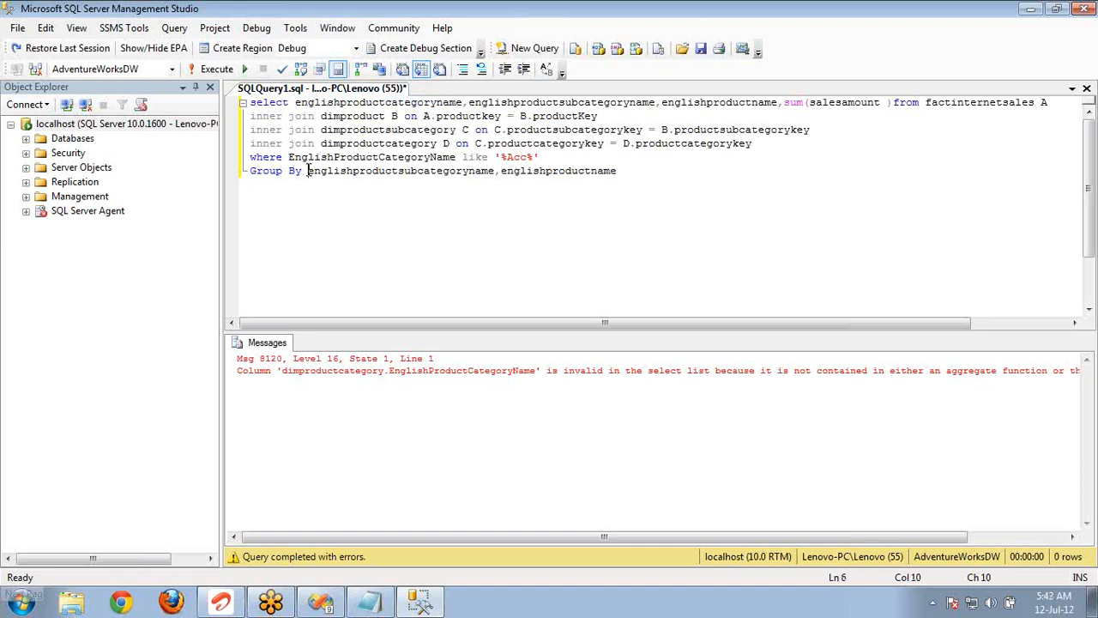
pyautogui.doubleClick(325, 104)
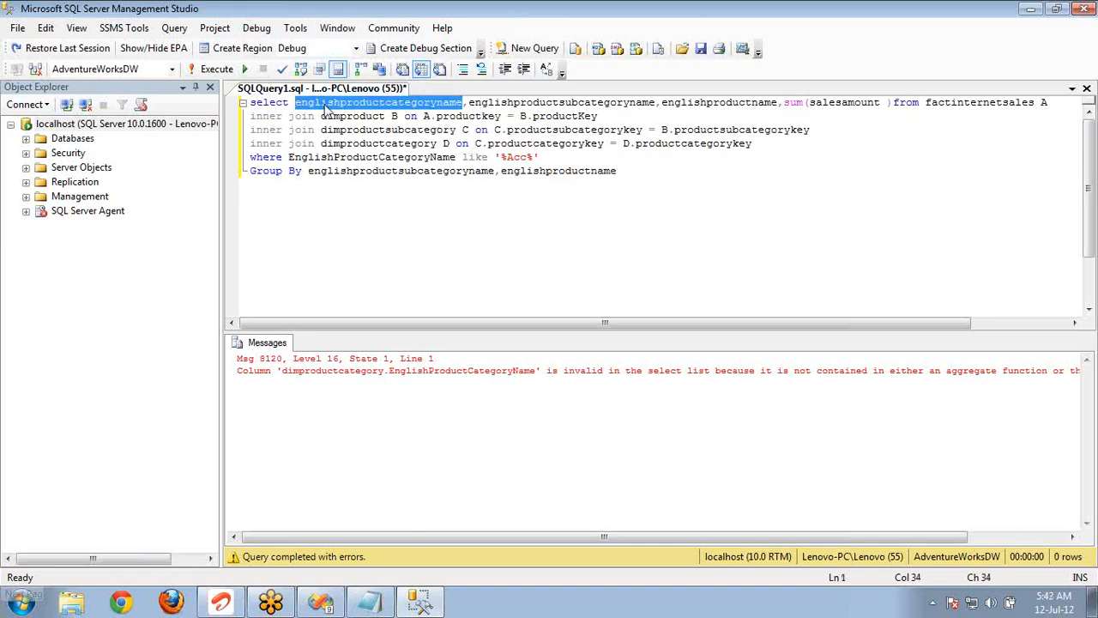
pyautogui.click(308, 170)
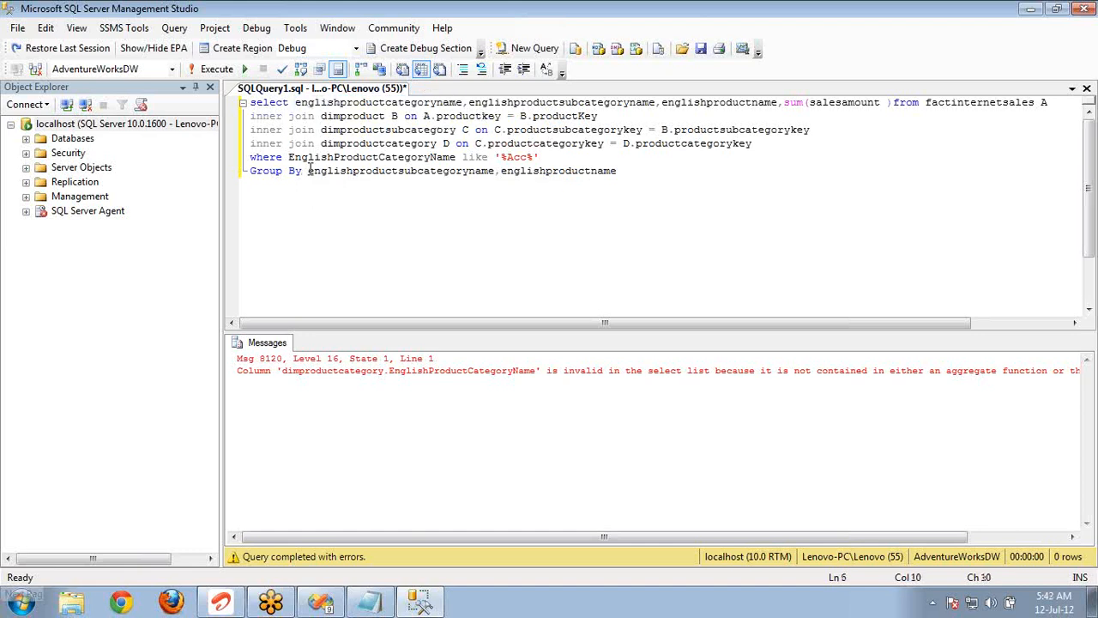
pyautogui.write('englishproductcategoryname,')
pyautogui.press('F5')
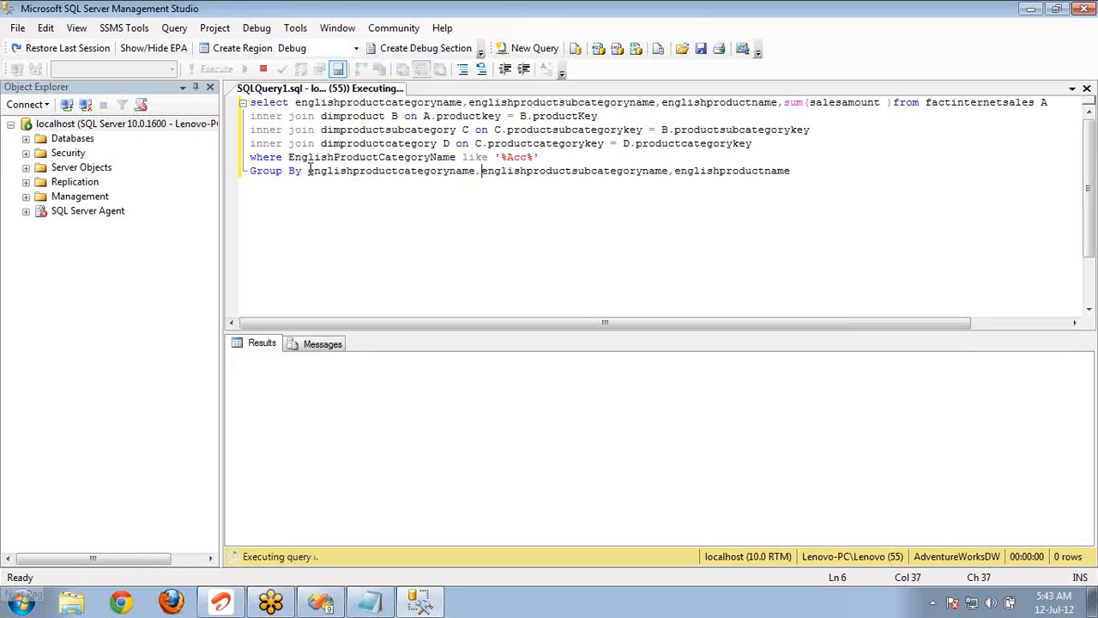
# Examine the category column in the query results down to the last row, and the '%Acc%' pattern in the where clause.
pyautogui.click(318, 377)
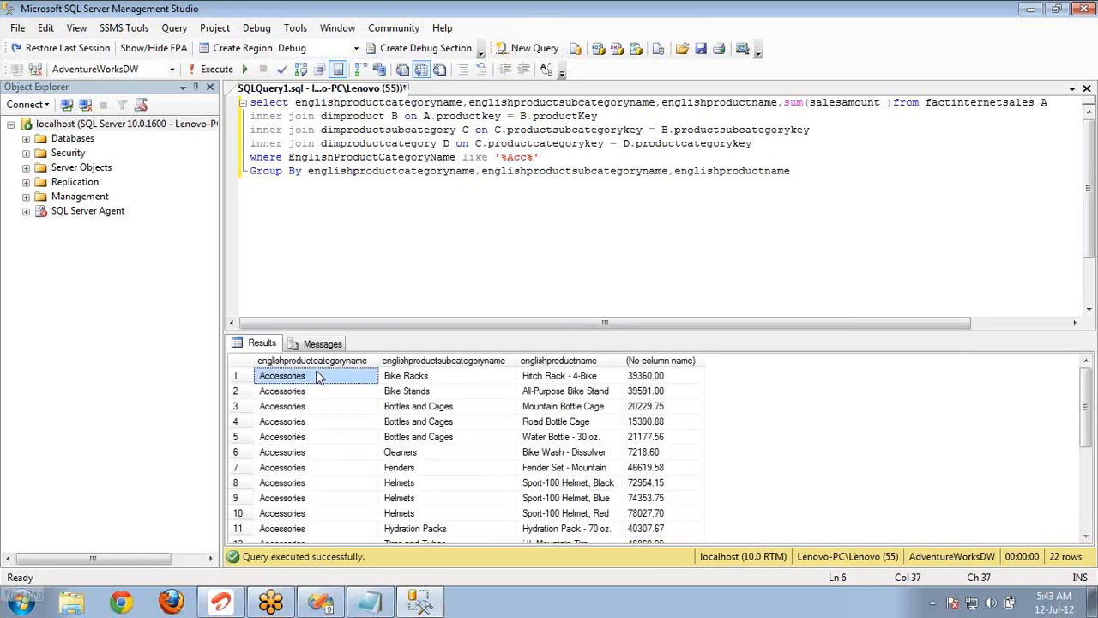
pyautogui.press('Down')
pyautogui.press('Down')
pyautogui.press('Down')
pyautogui.press('Down')
pyautogui.press('Down')
pyautogui.press('Down')
pyautogui.press('Down')
pyautogui.press('Down')
pyautogui.press('Down')
pyautogui.press('Down')
pyautogui.press('Down')
pyautogui.press('Down')
pyautogui.press('Down')
pyautogui.press('Down')
pyautogui.press('Down')
pyautogui.press('Down')
pyautogui.press('Down')
pyautogui.press('Down')
pyautogui.press('Down')
pyautogui.press('Down')
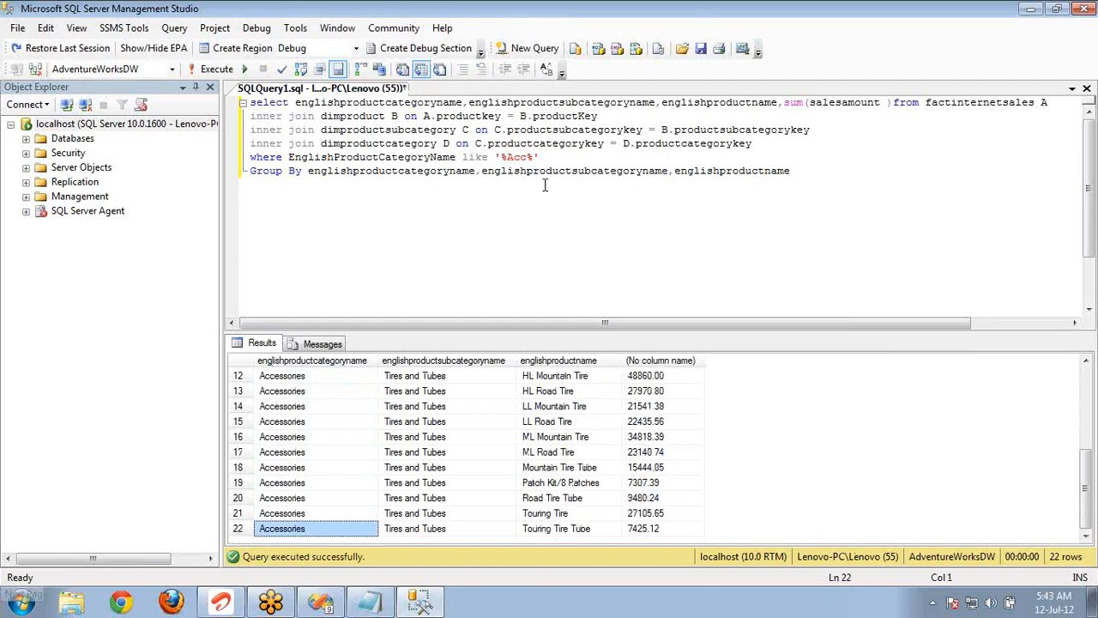
pyautogui.click(534, 157)
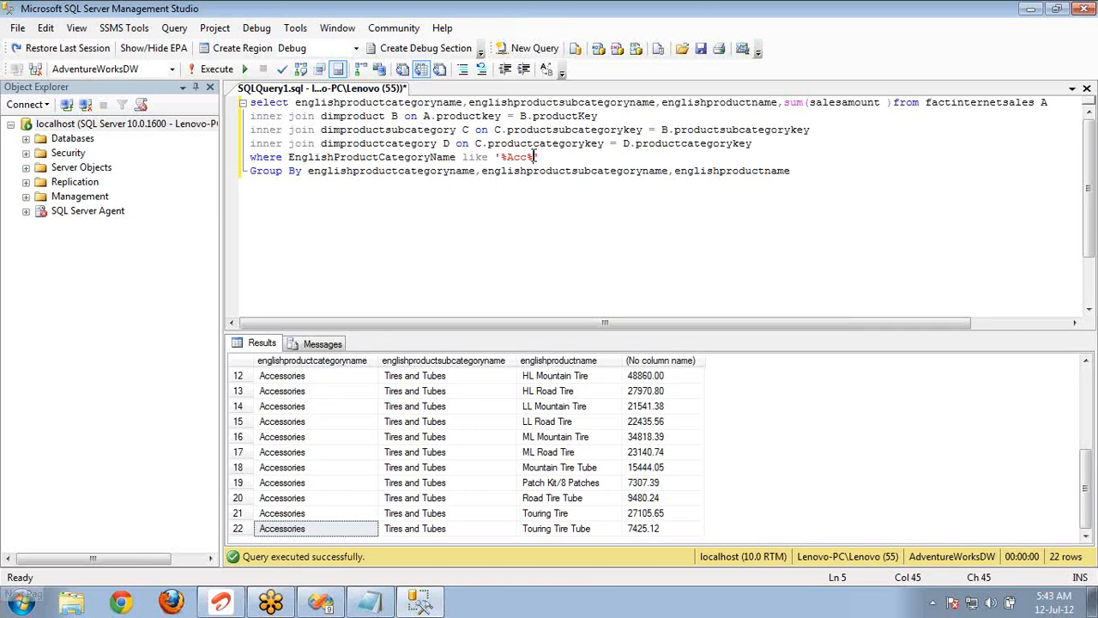
pyautogui.doubleClick(515, 157)
pyautogui.click(507, 157)
pyautogui.doubleClick(517, 157)
# Switch back to Visual Studio, set the category row group's Like filter value to *Acc*, and accept the group's properties.
pyautogui.click(341, 362)
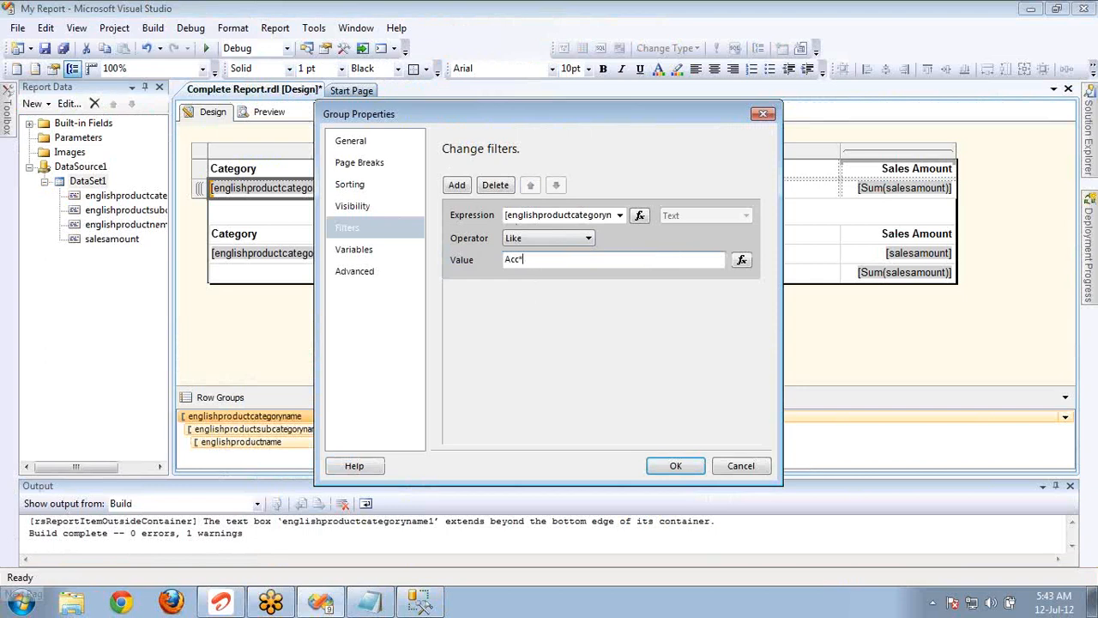
pyautogui.press('Home')
pyautogui.write('*')
pyautogui.click(674, 465)
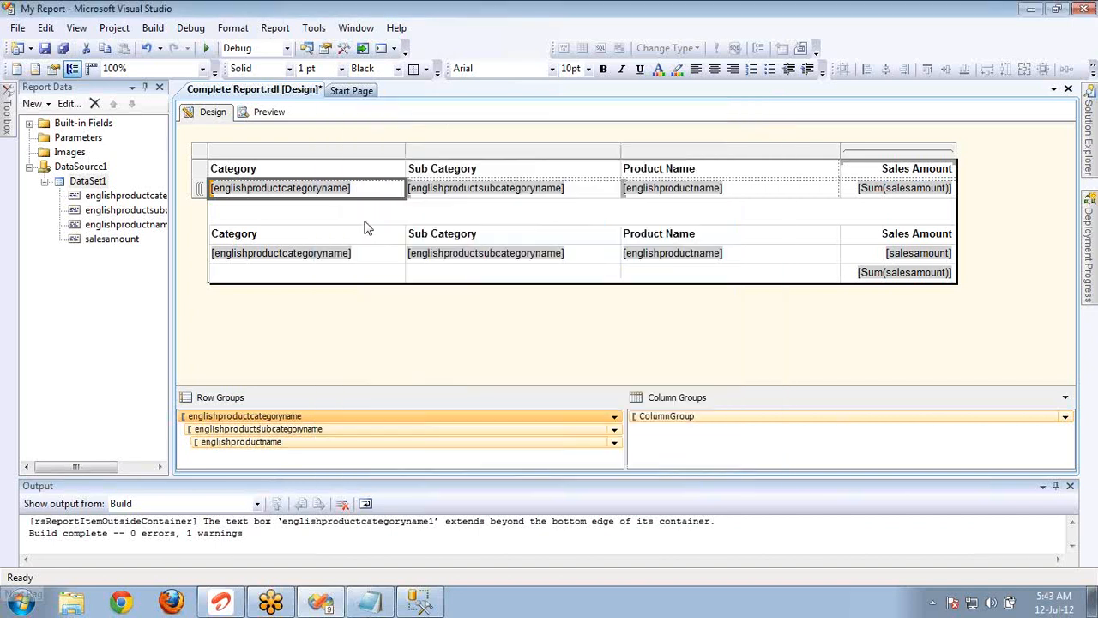
# Preview the report with the Like filter, going to the next page and back to the first.
pyautogui.click(268, 113)
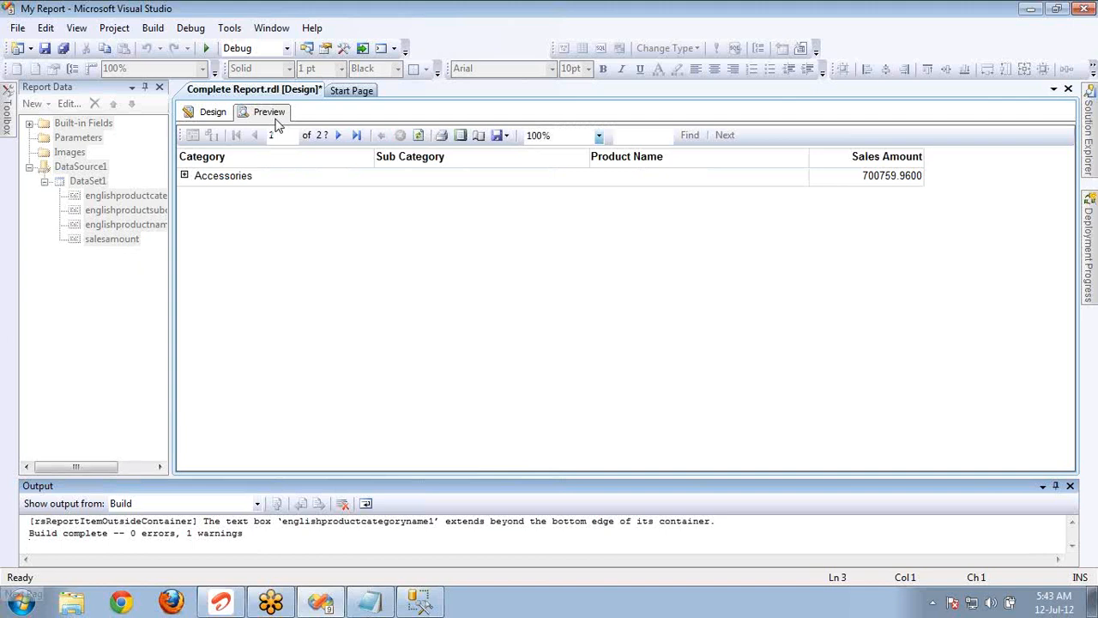
pyautogui.click(337, 137)
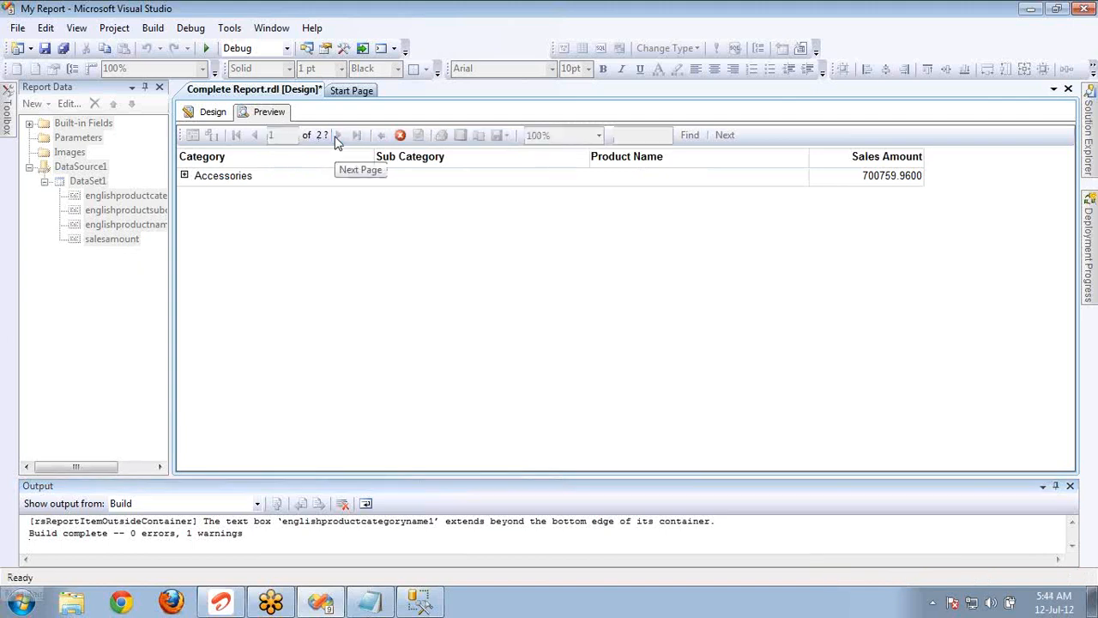
pyautogui.click(264, 137)
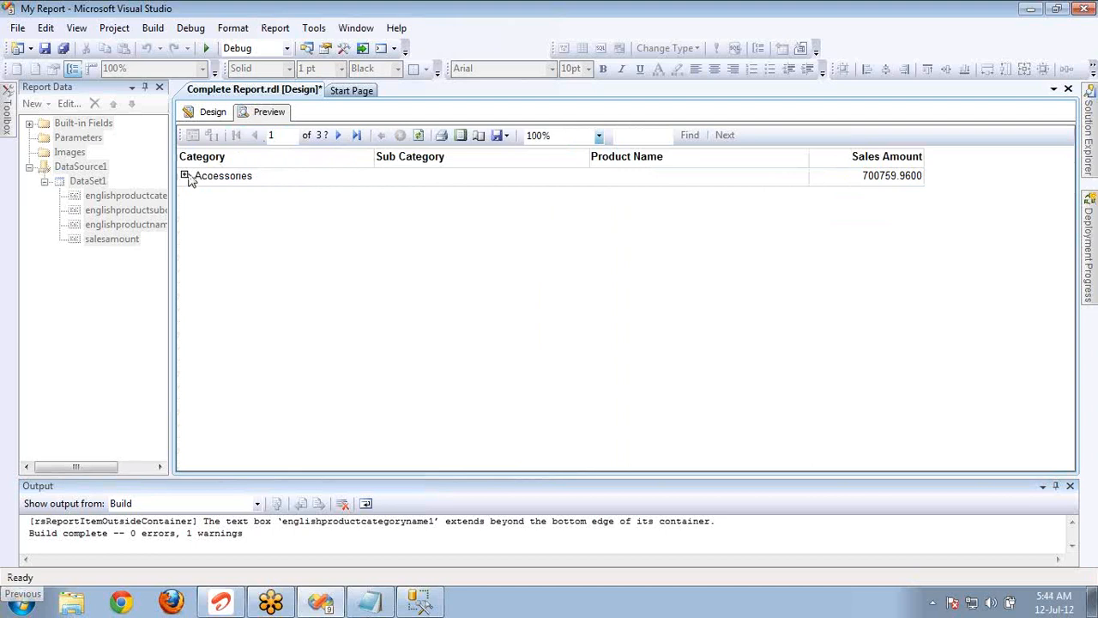
# Expand the Accessories category in the previewed report, and return to the report's design view.
pyautogui.click(185, 176)
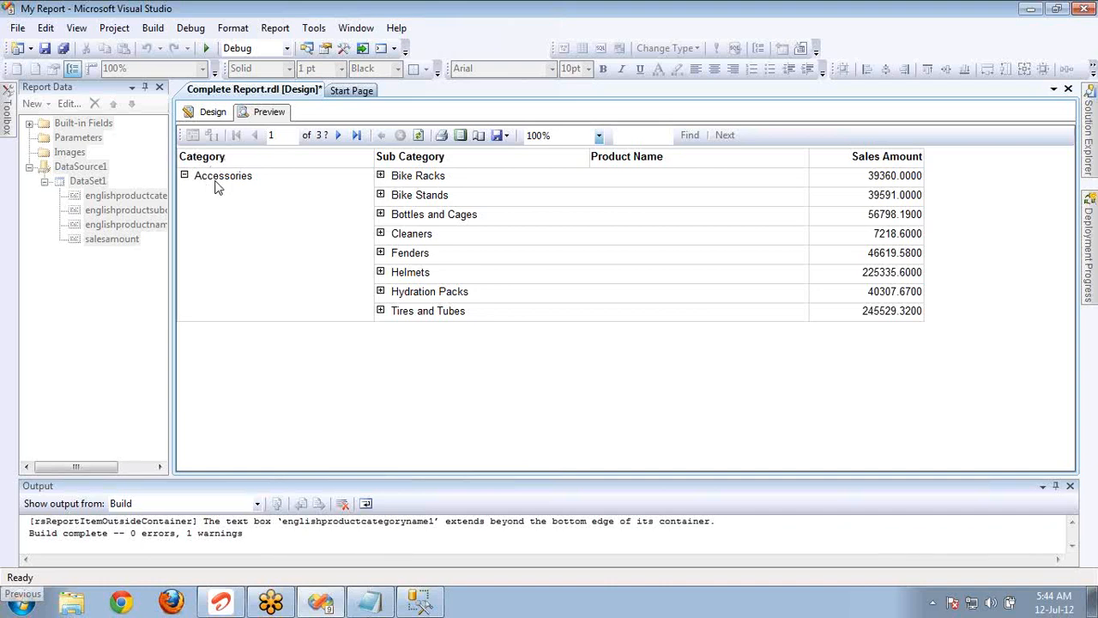
pyautogui.click(215, 116)
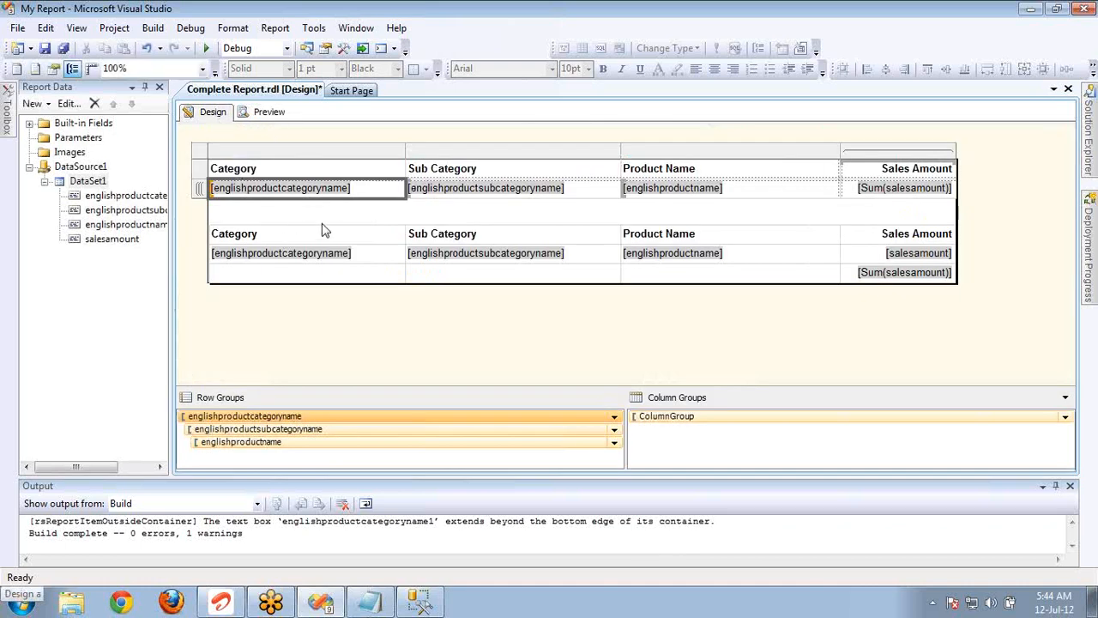
# Copy the product name HL Mountain Tire from the query results in SQL Server Management Studio, and return to Visual Studio.
pyautogui.hotkey('alt', 'Tab')
pyautogui.click(541, 378)
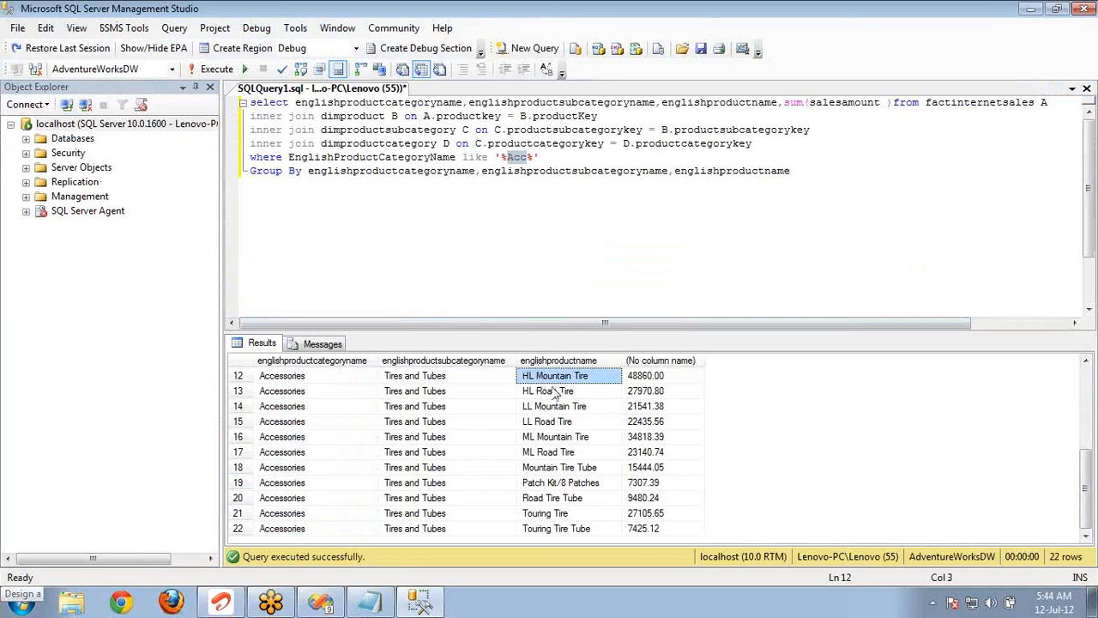
pyautogui.hotkey('alt', 'Tab')
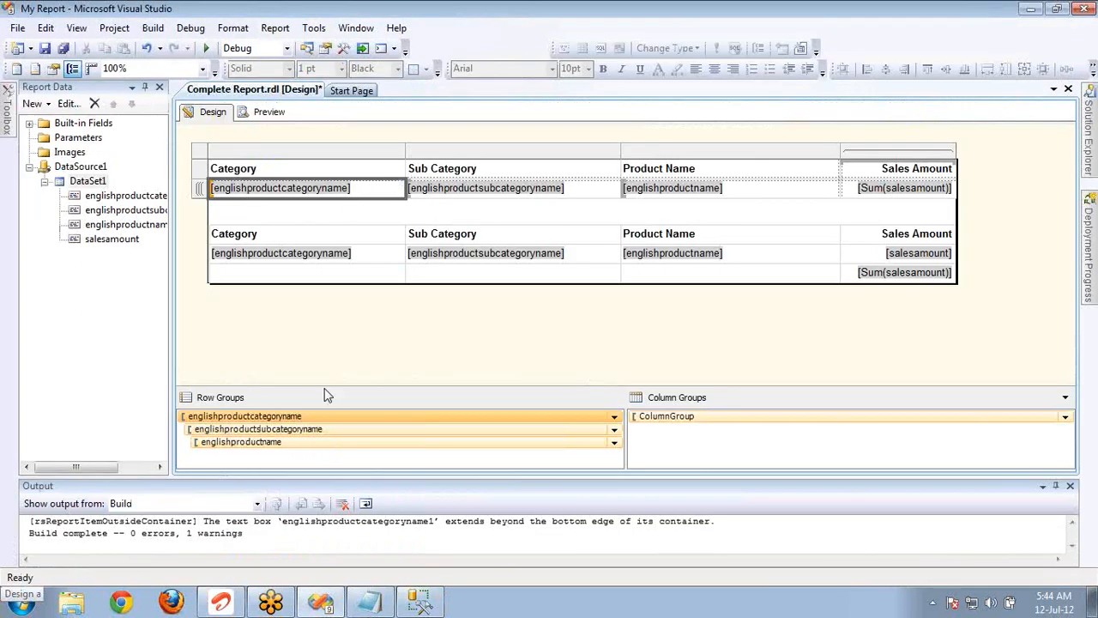
# Set the category row group's filter to englishproductname = HL Mountain Tire, accept the group's properties and preview the report.
pyautogui.doubleClick(333, 415)
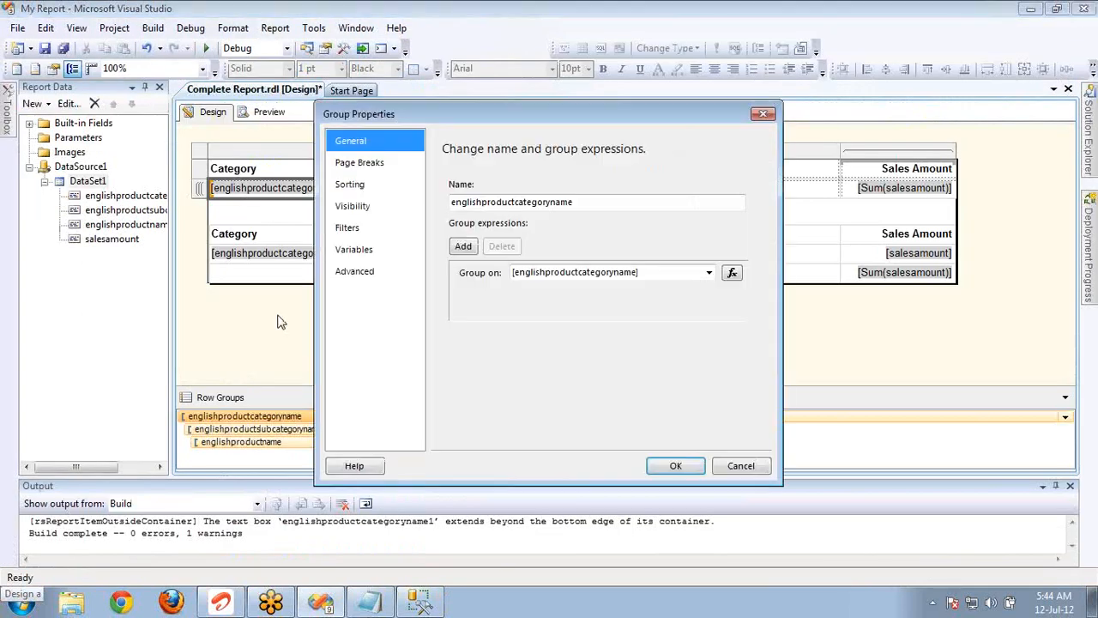
pyautogui.click(354, 230)
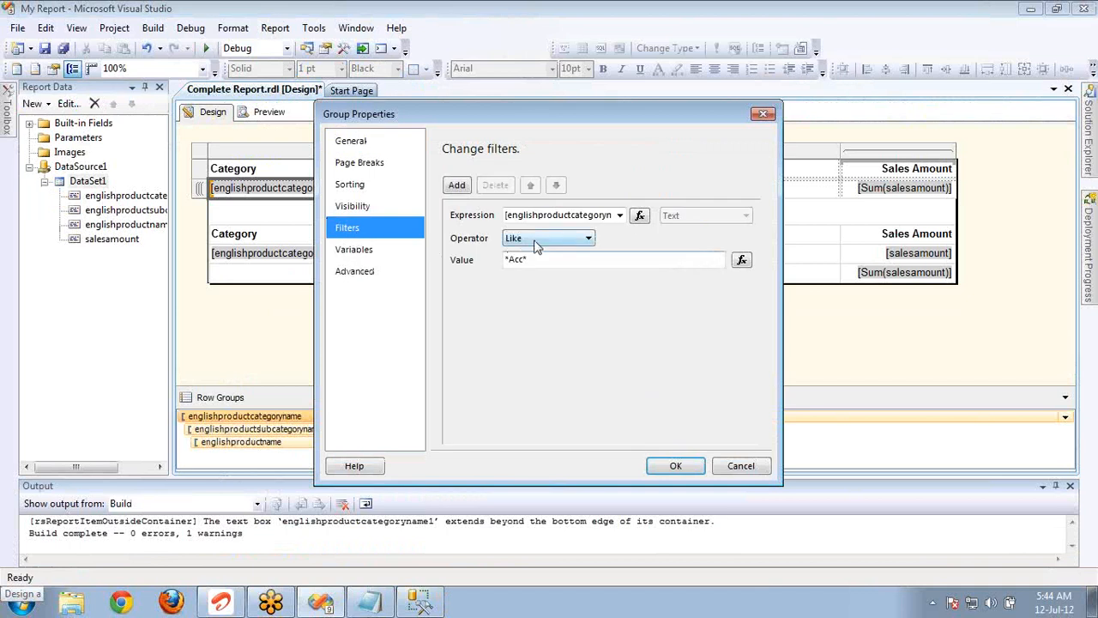
pyautogui.click(536, 240)
pyautogui.click(536, 253)
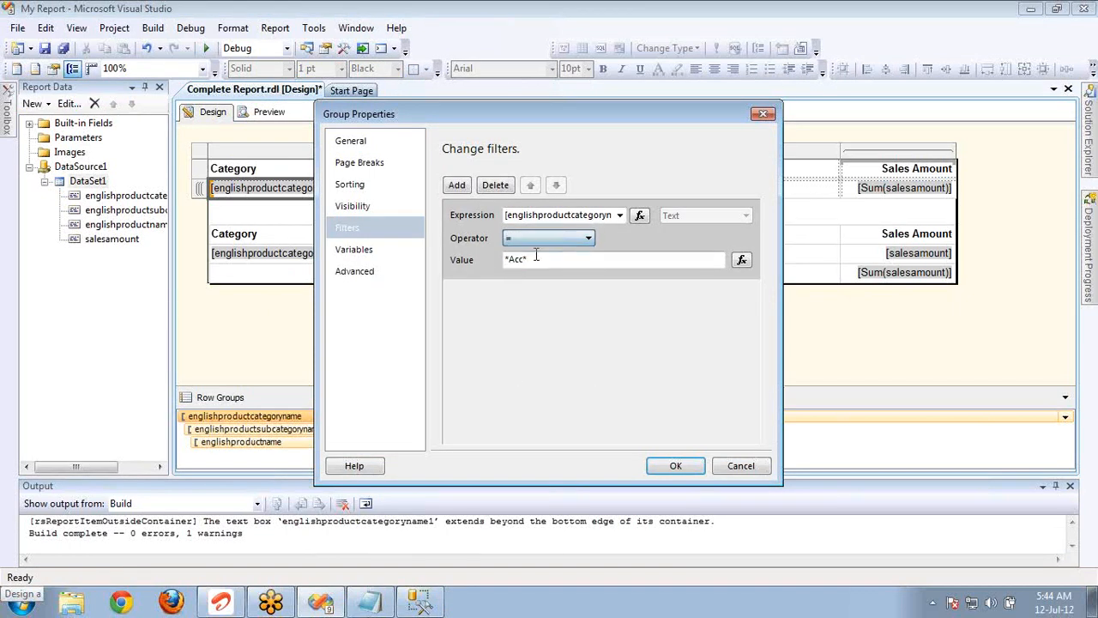
pyautogui.doubleClick(555, 259)
pyautogui.write('HL Mountain Tire')
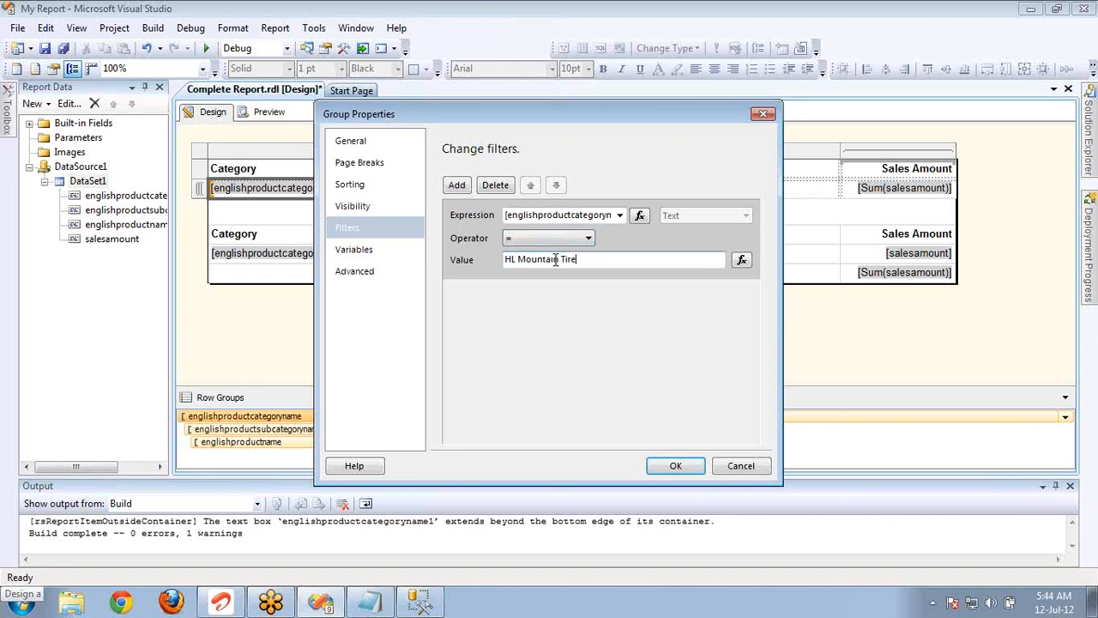
pyautogui.click(619, 216)
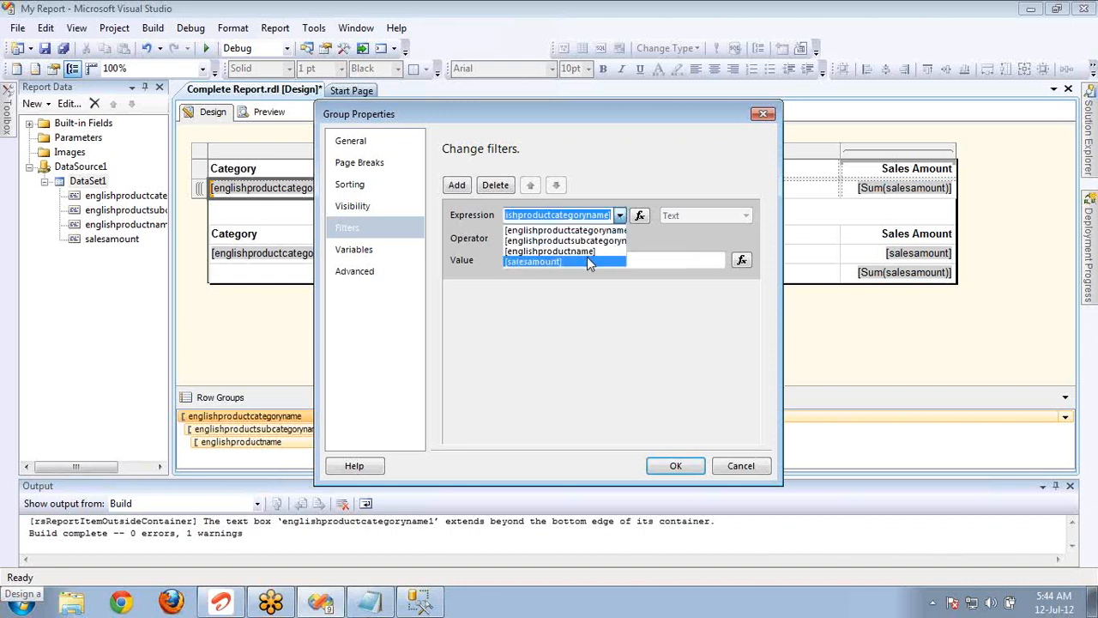
pyautogui.click(590, 251)
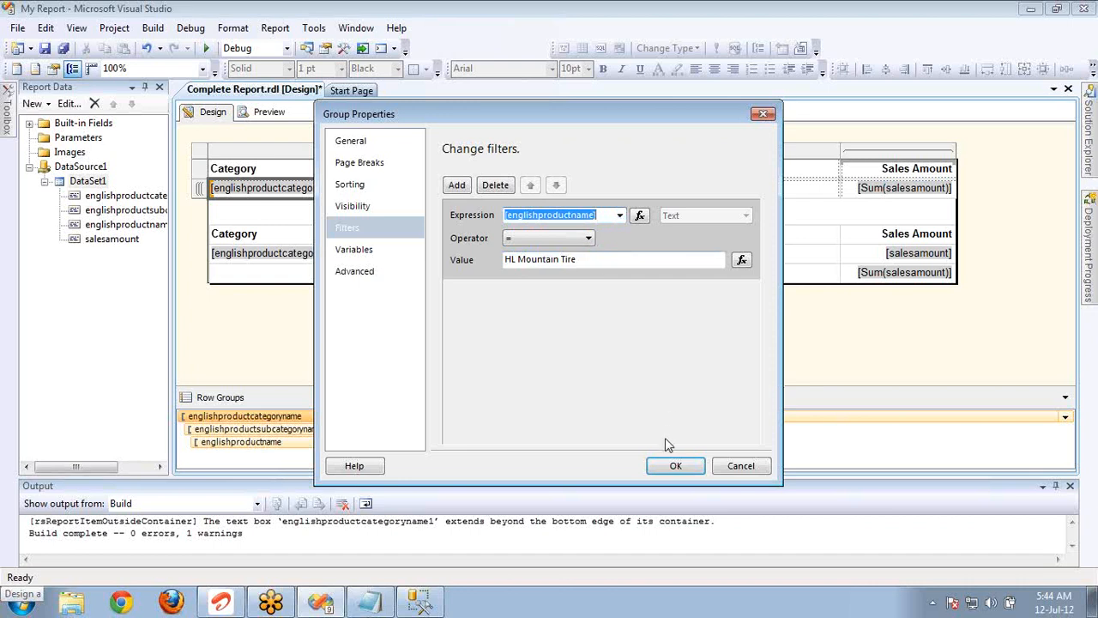
pyautogui.click(673, 466)
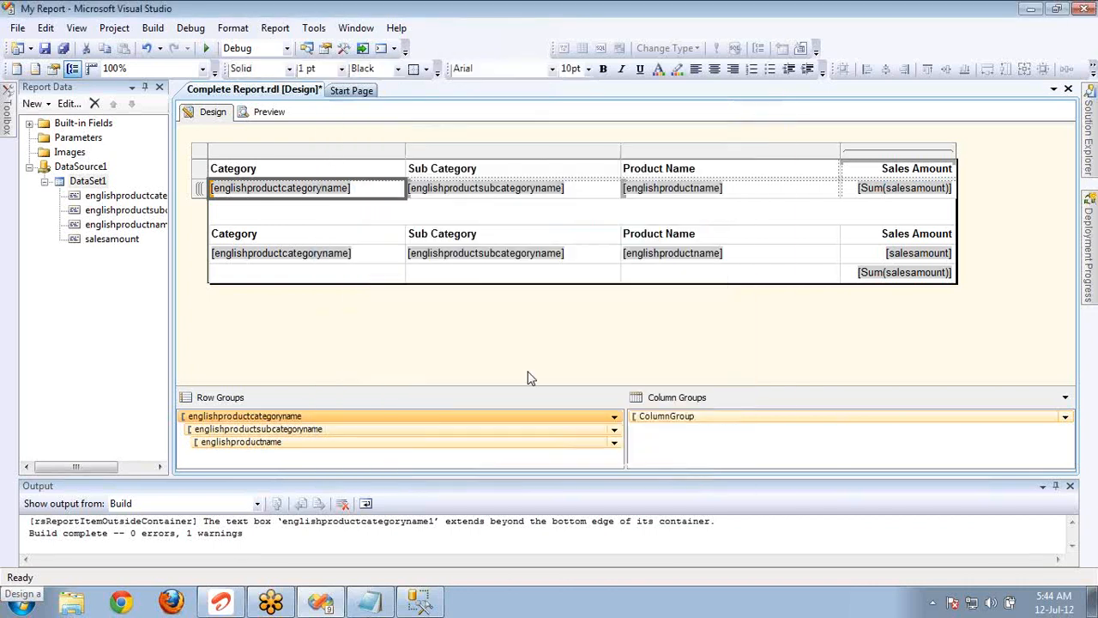
pyautogui.click(271, 116)
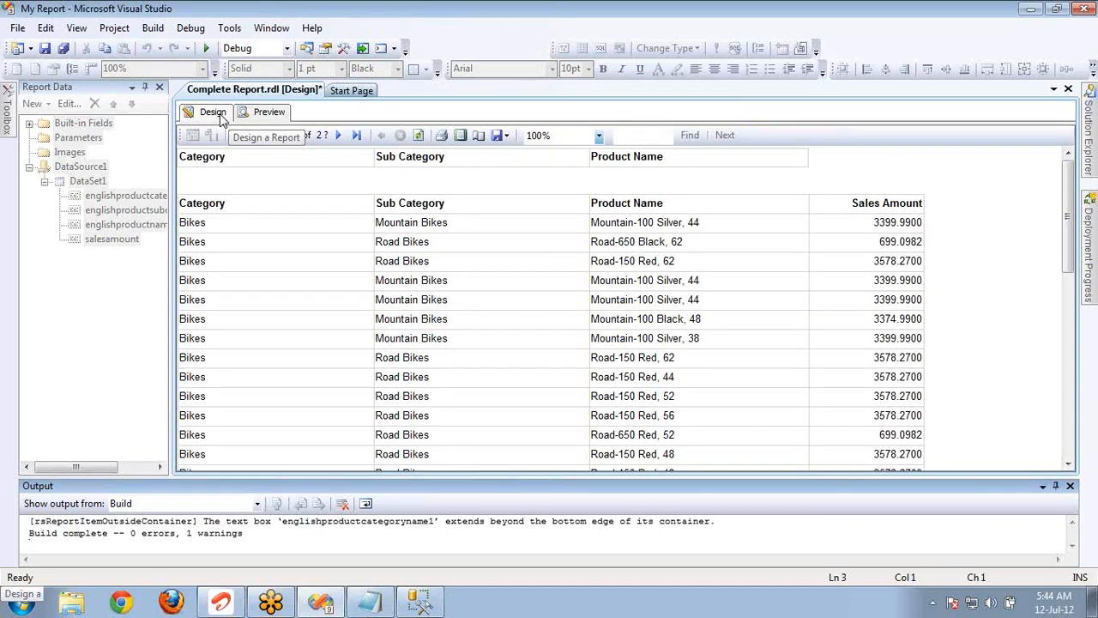
pyautogui.hotkey('alt', 'Tab')
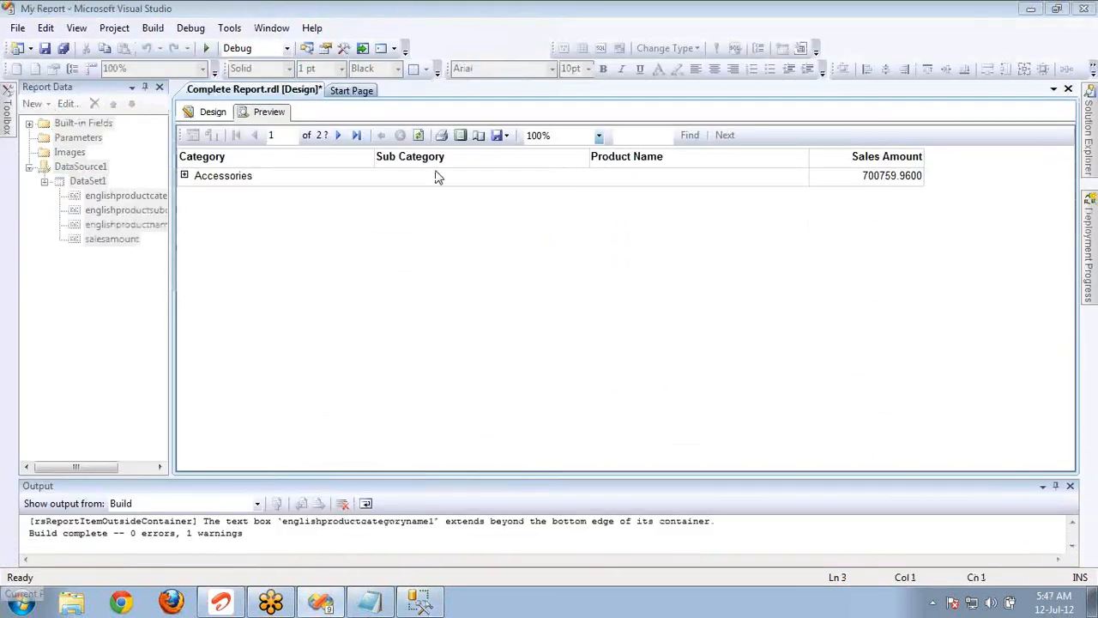
# Expand Accessories and all of its subcategories, from Bike Racks to Tires and Tubes, in the previewed report.
pyautogui.click(185, 176)
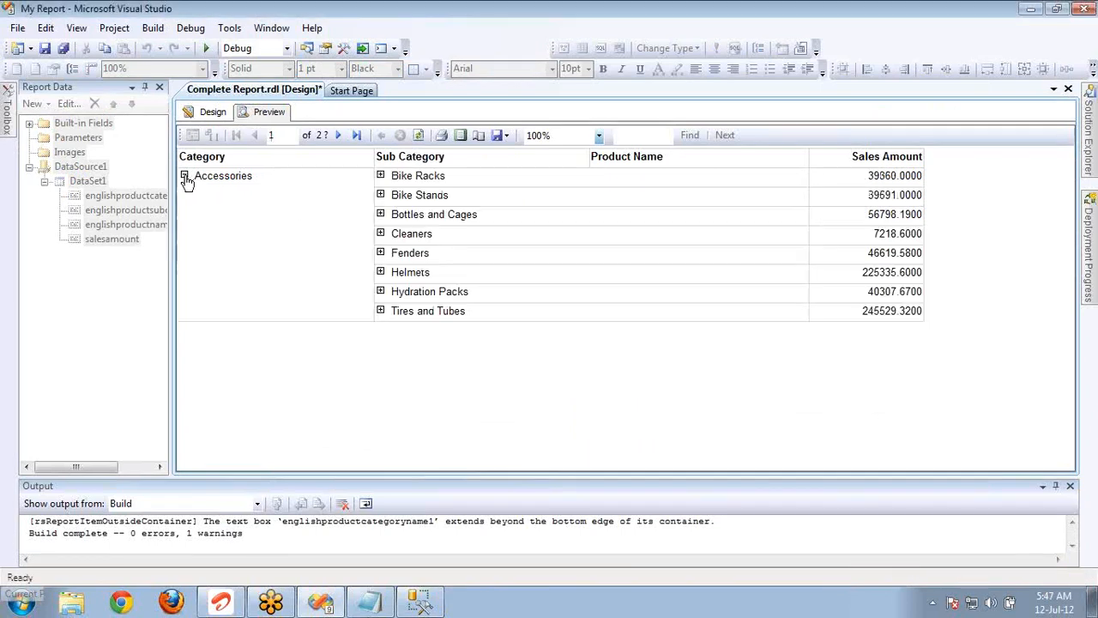
pyautogui.click(380, 175)
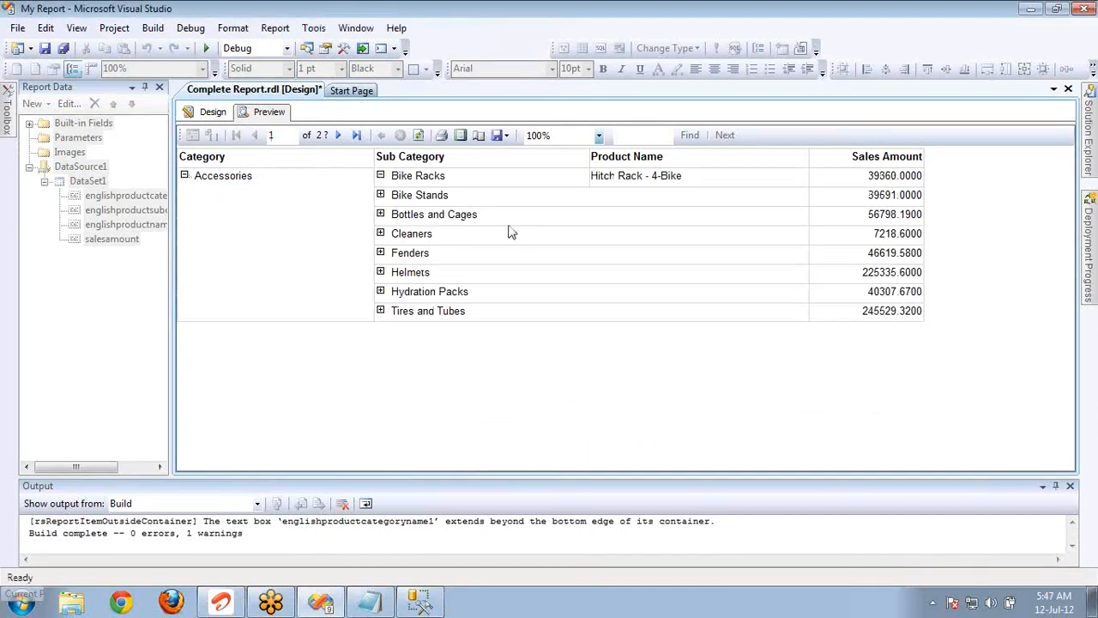
pyautogui.click(381, 196)
pyautogui.click(381, 215)
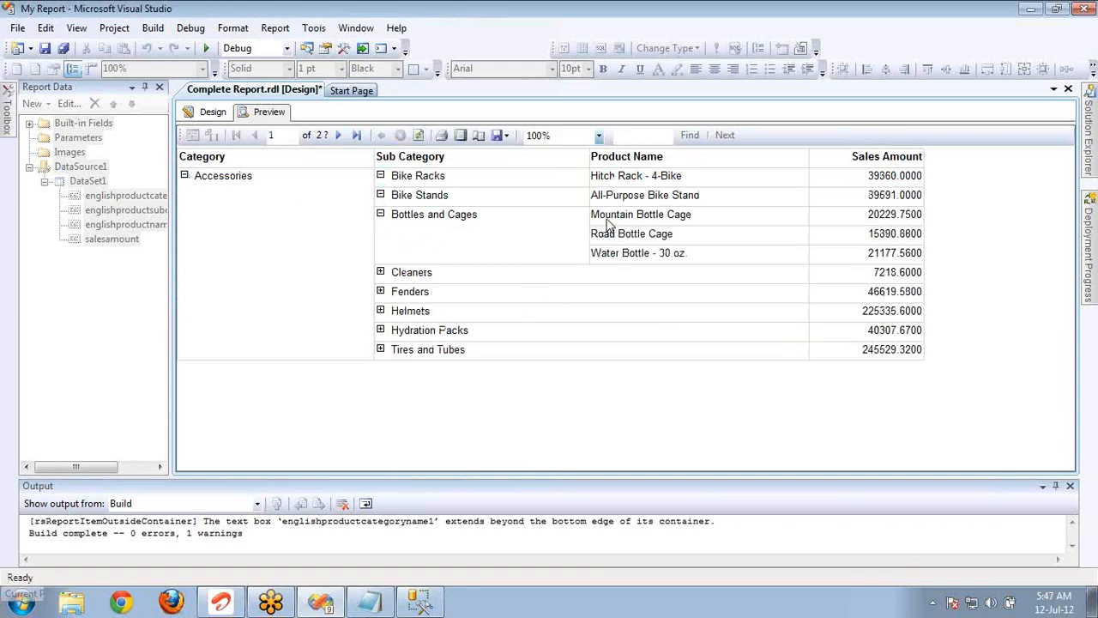
pyautogui.click(381, 272)
pyautogui.click(380, 292)
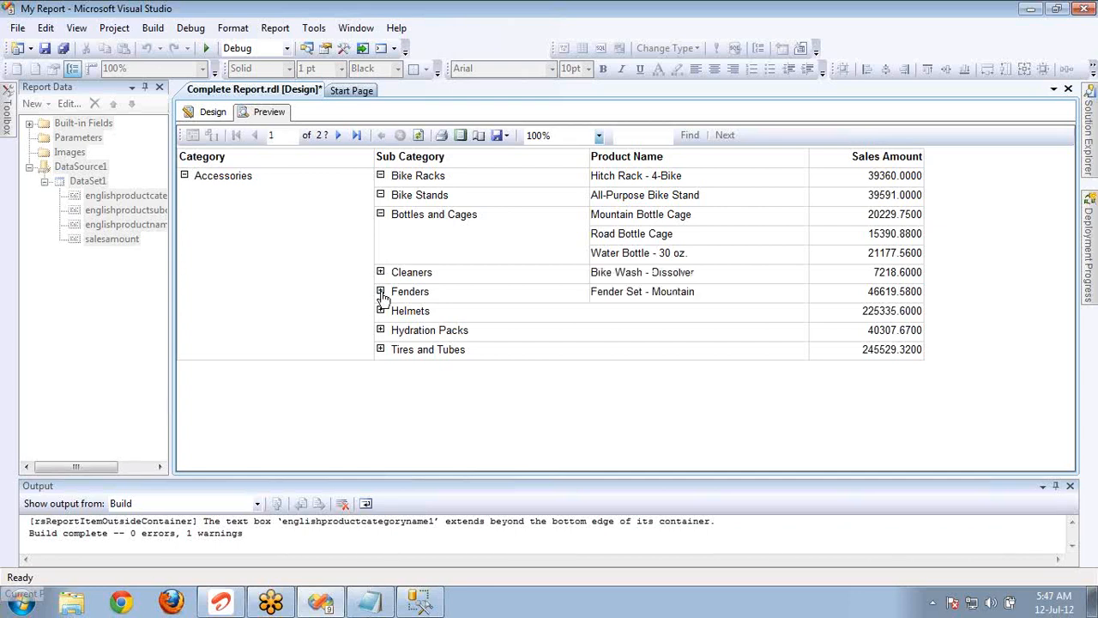
pyautogui.click(380, 313)
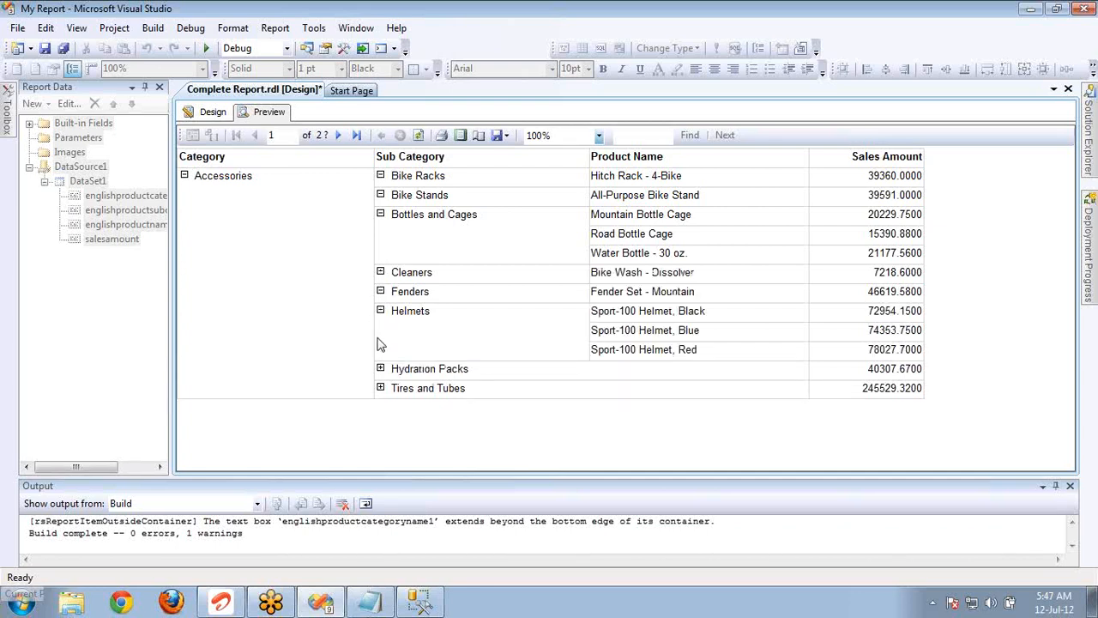
pyautogui.click(380, 369)
pyautogui.click(382, 389)
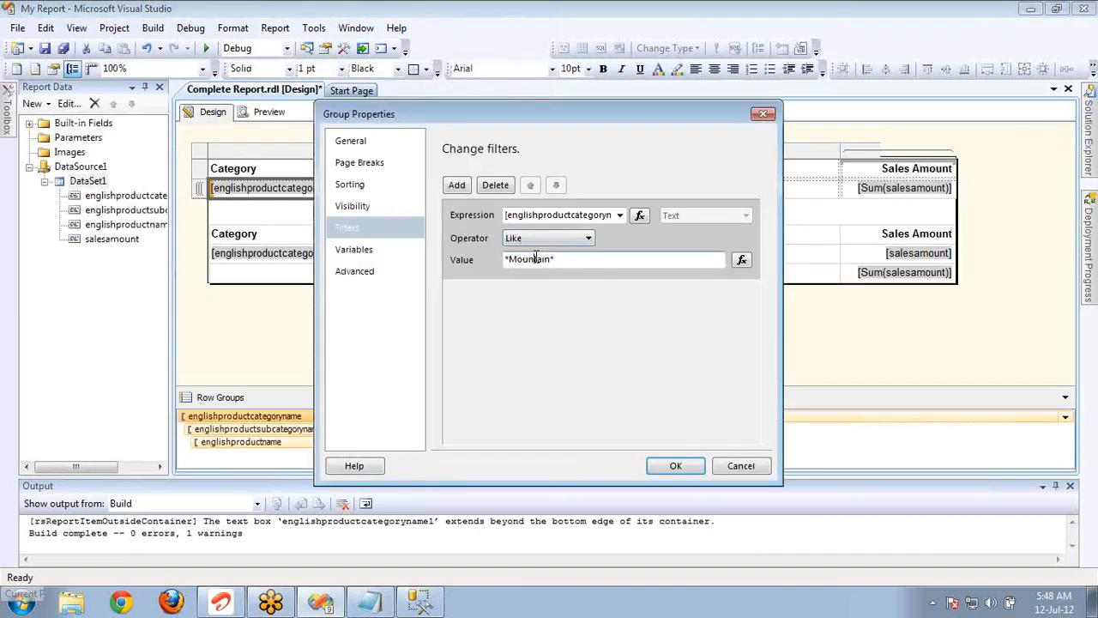
# Set the category row group's Like filter value to *Clo*, and accept the group's properties.
pyautogui.click(536, 258)
pyautogui.doubleClick(552, 258)
pyautogui.write('Clo*')
pyautogui.click(674, 466)
# Preview the filtered report, and expand the Clothing category and its Caps subcategory.
pyautogui.click(269, 114)
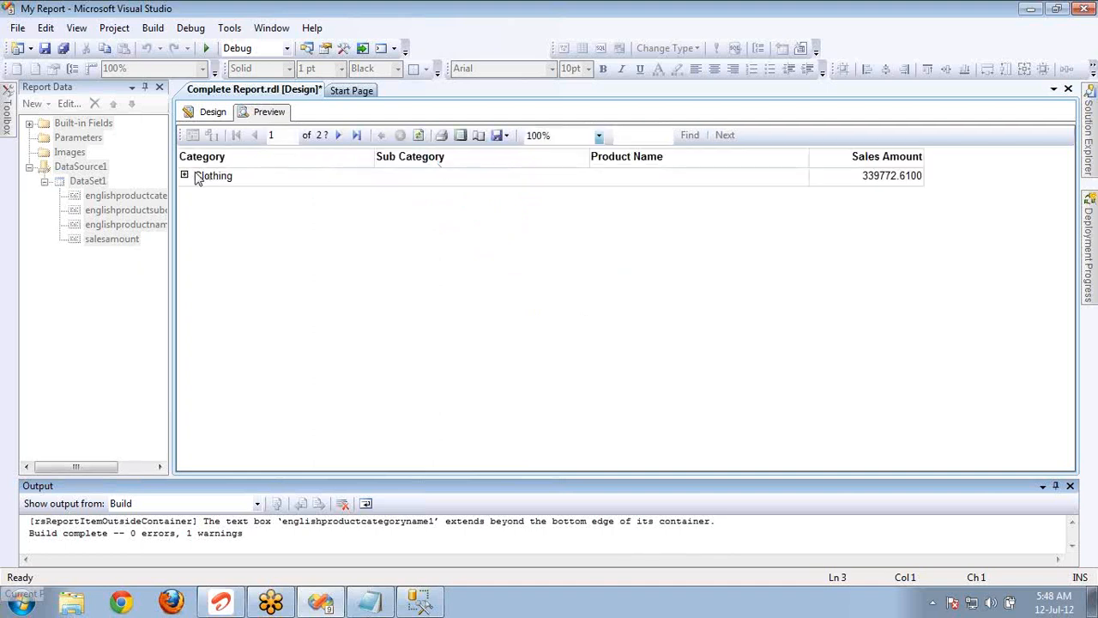
pyautogui.click(189, 176)
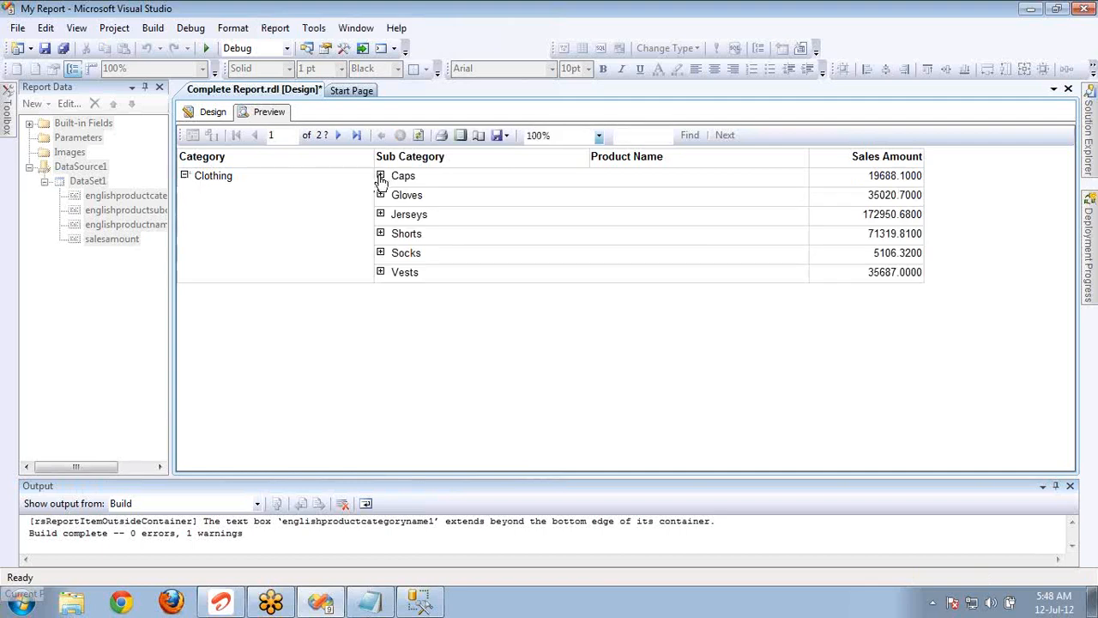
pyautogui.click(381, 177)
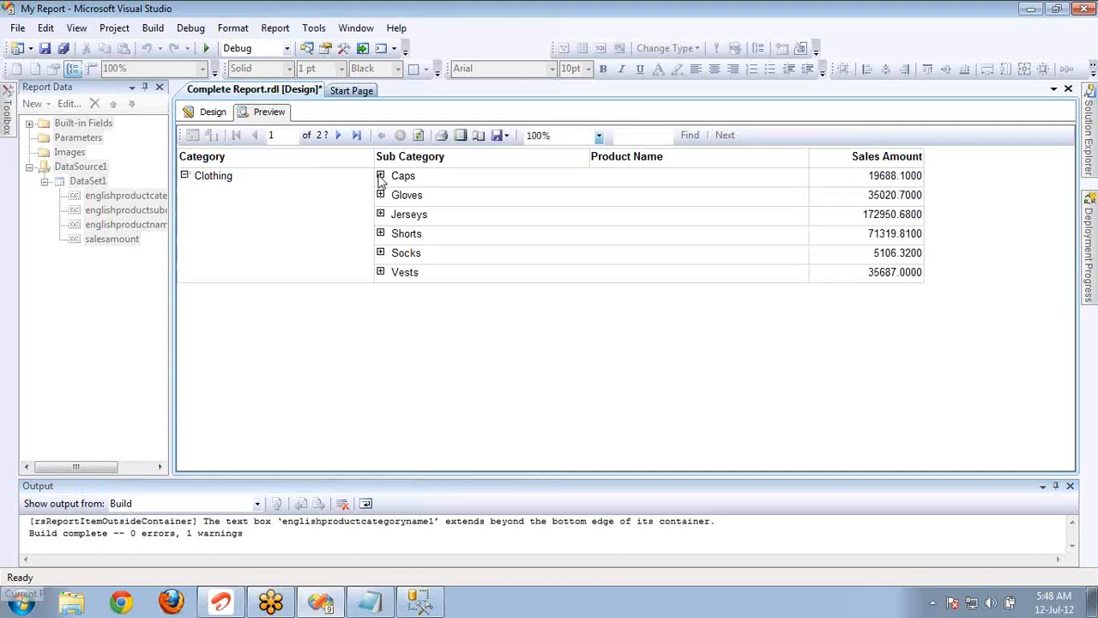
# Reopen the category row group's filter settings in design view, and review the fields available for the filter expression.
pyautogui.click(211, 114)
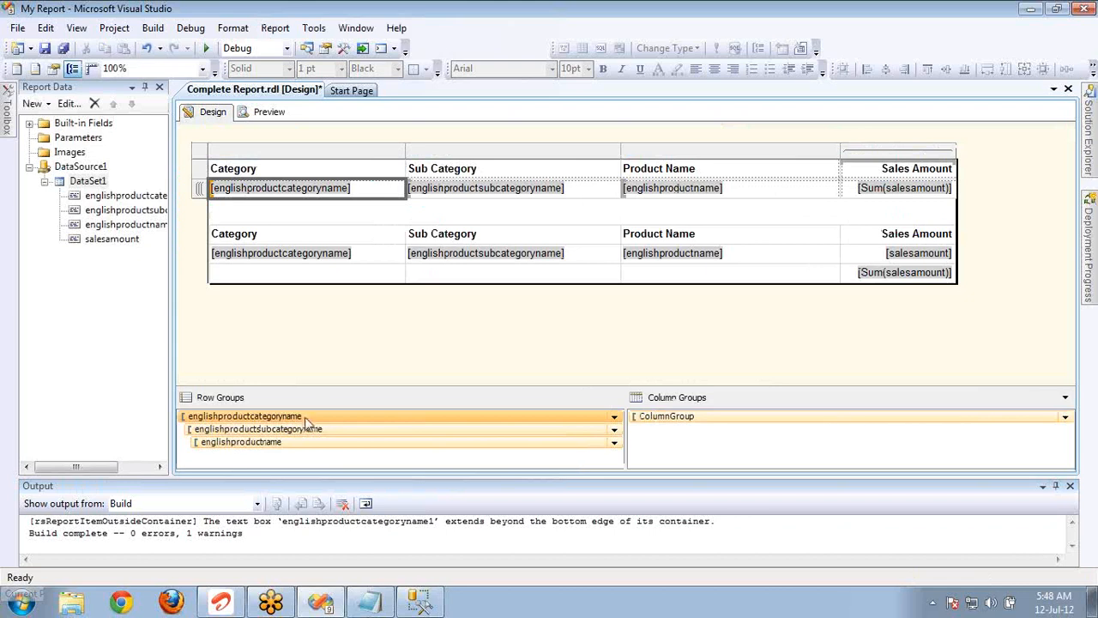
pyautogui.doubleClick(326, 419)
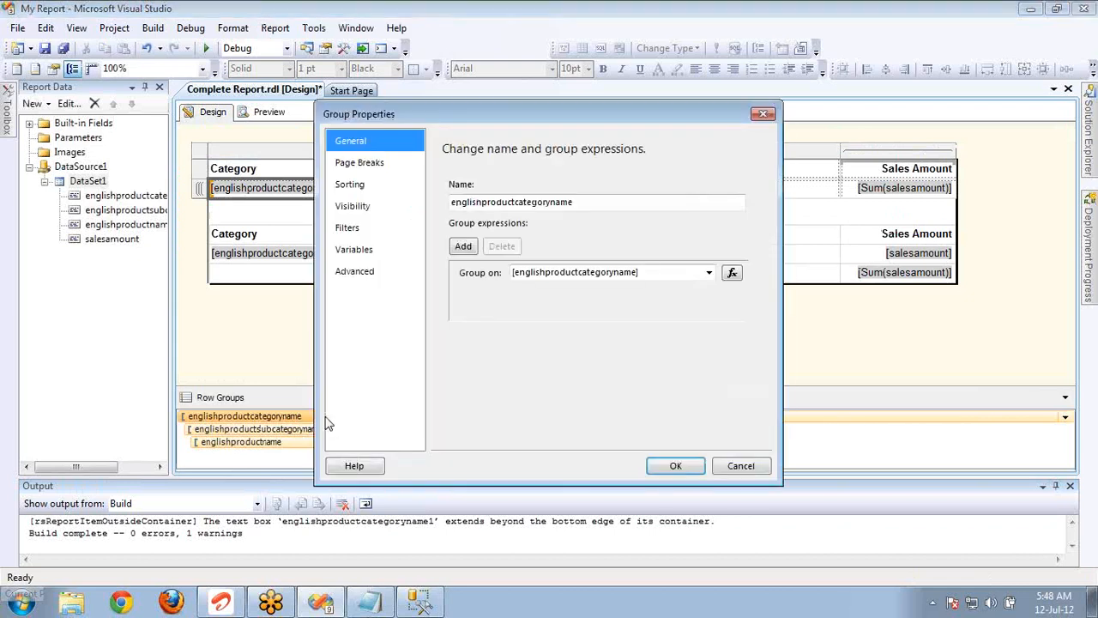
pyautogui.click(377, 227)
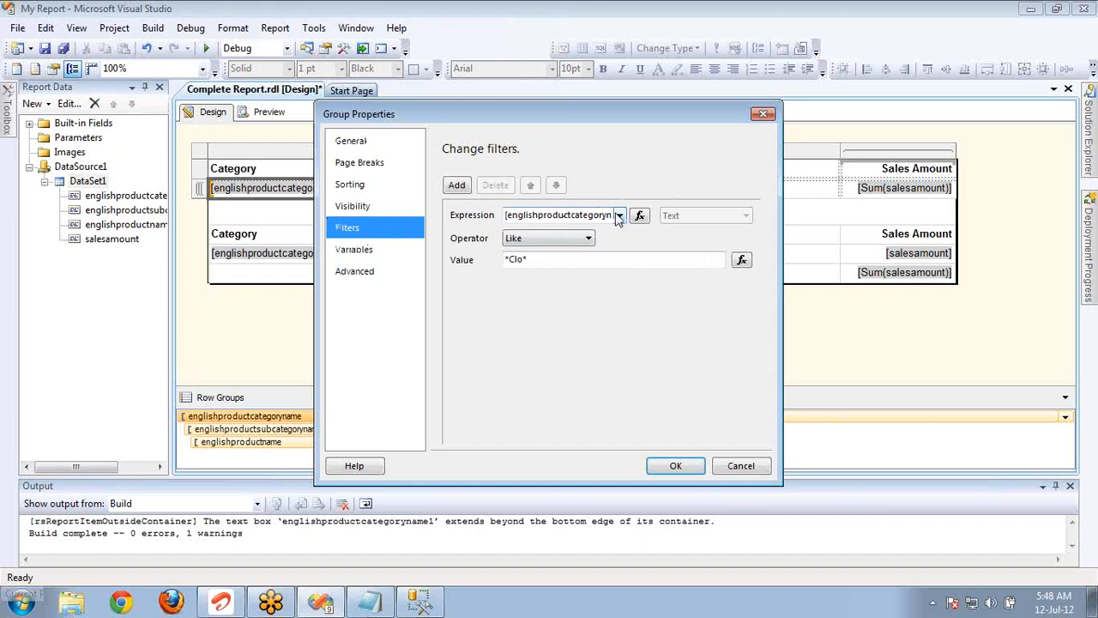
pyautogui.click(617, 215)
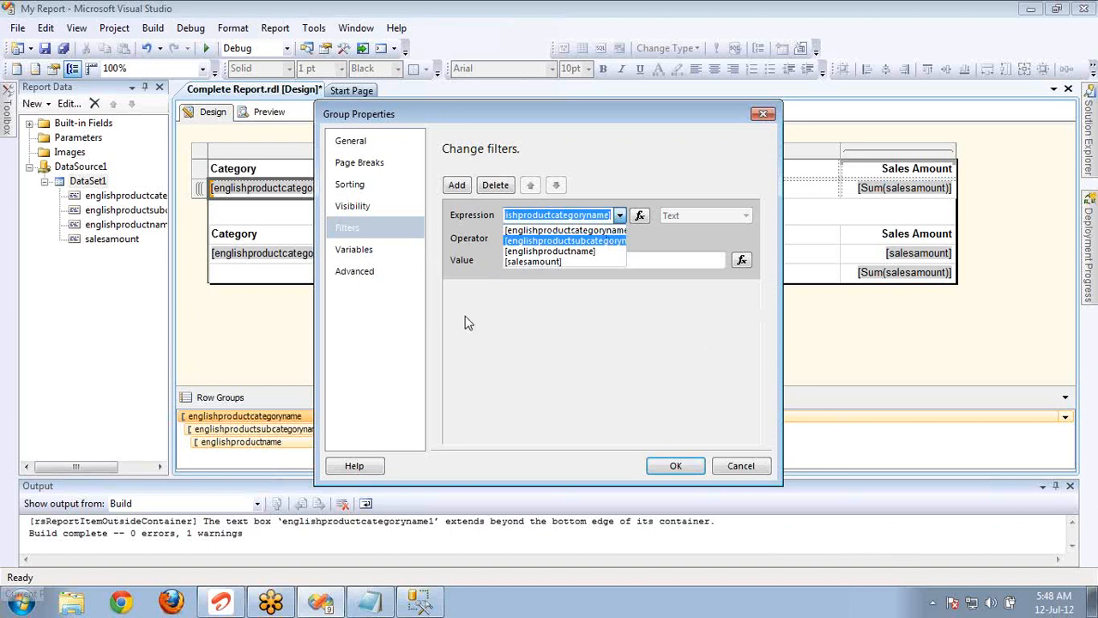
pyautogui.click(508, 326)
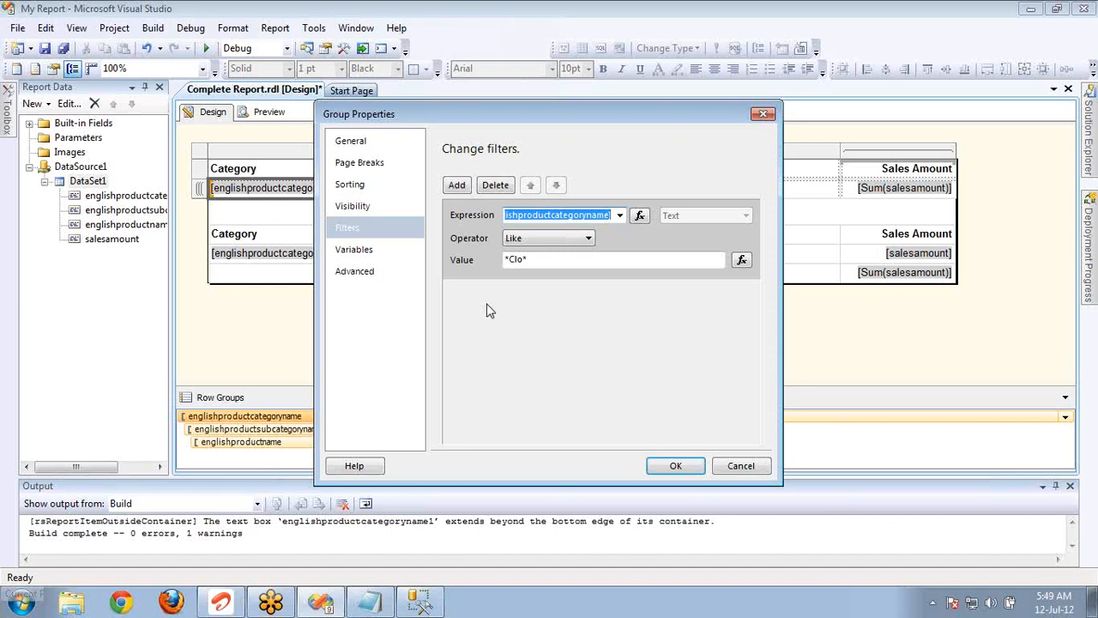
# Review the category group's variables and advanced settings, including the fields offered as recursive parent.
pyautogui.click(384, 255)
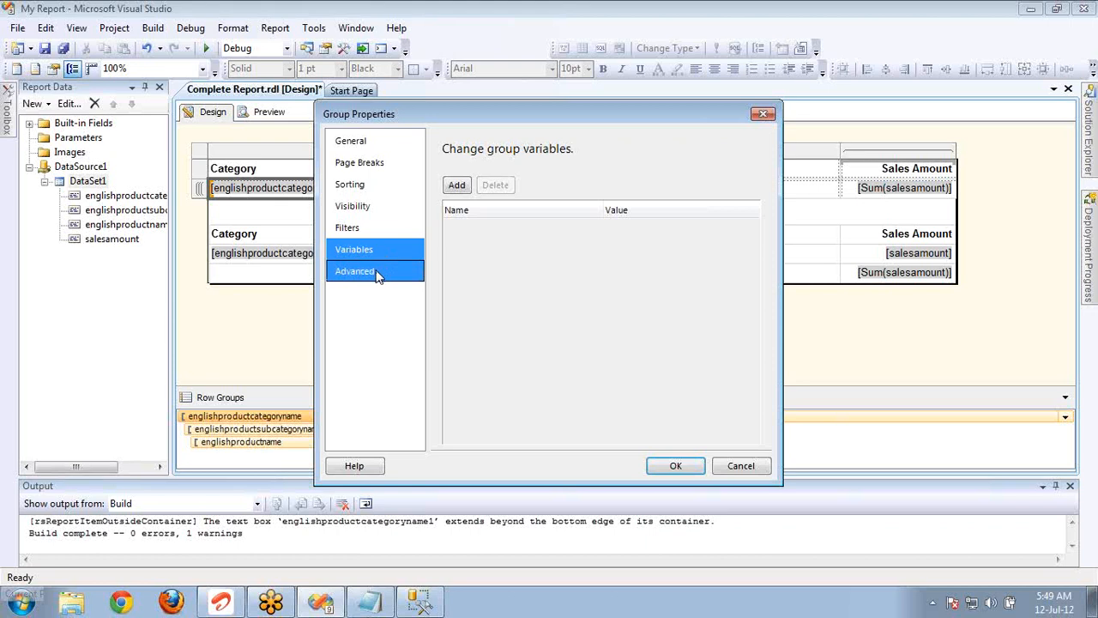
pyautogui.click(377, 273)
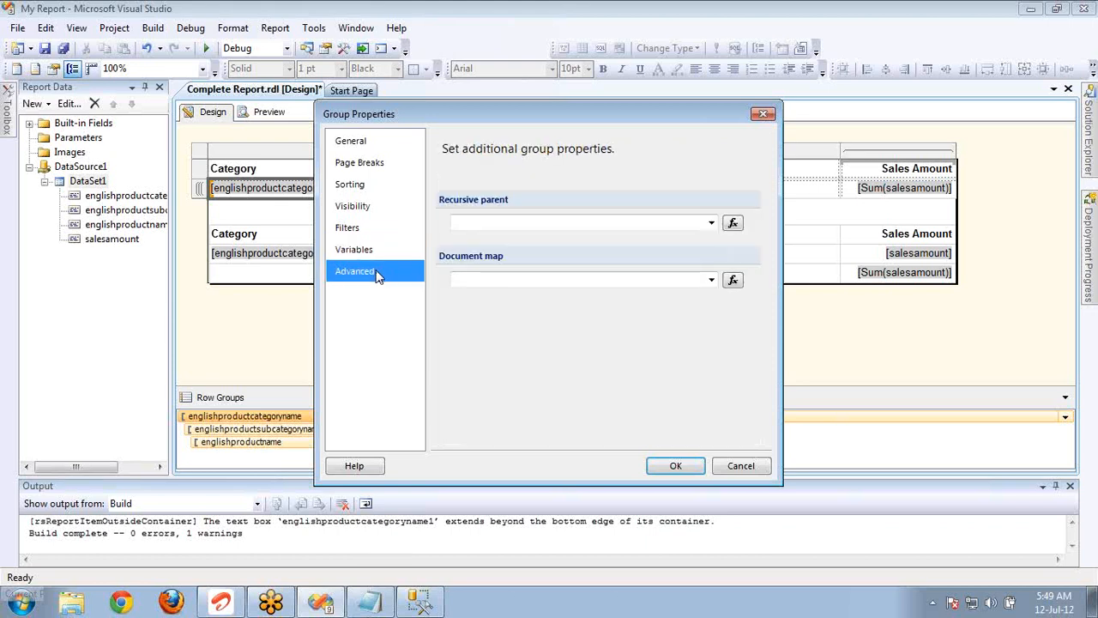
pyautogui.click(714, 228)
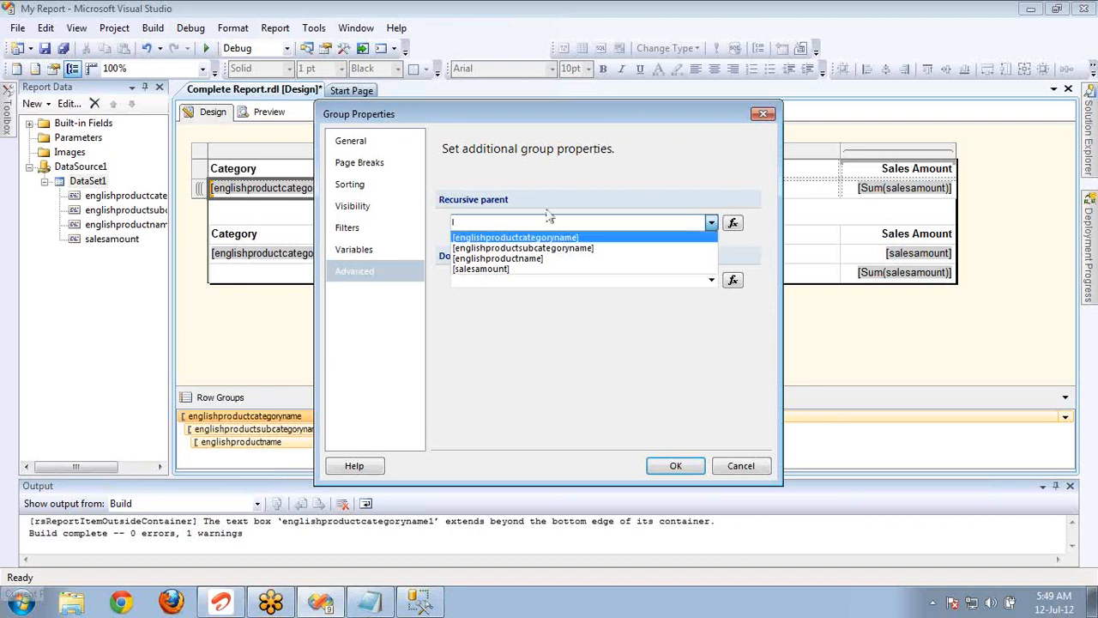
pyautogui.click(754, 249)
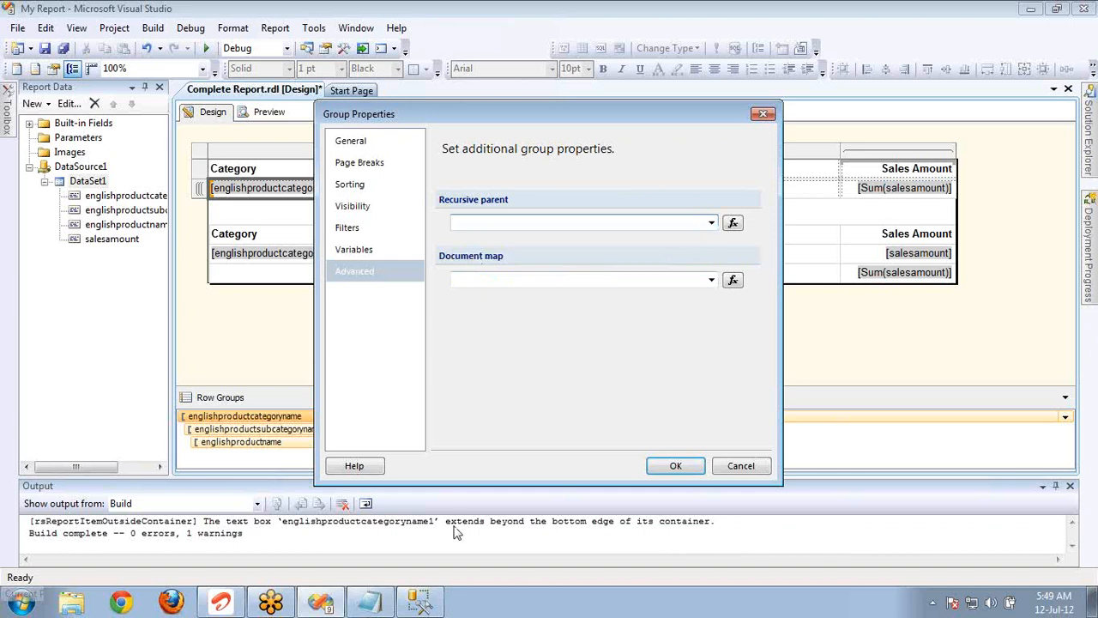
# Switch to SQL Server Management Studio and add the lines Manager and Employee below the existing query.
pyautogui.click(420, 600)
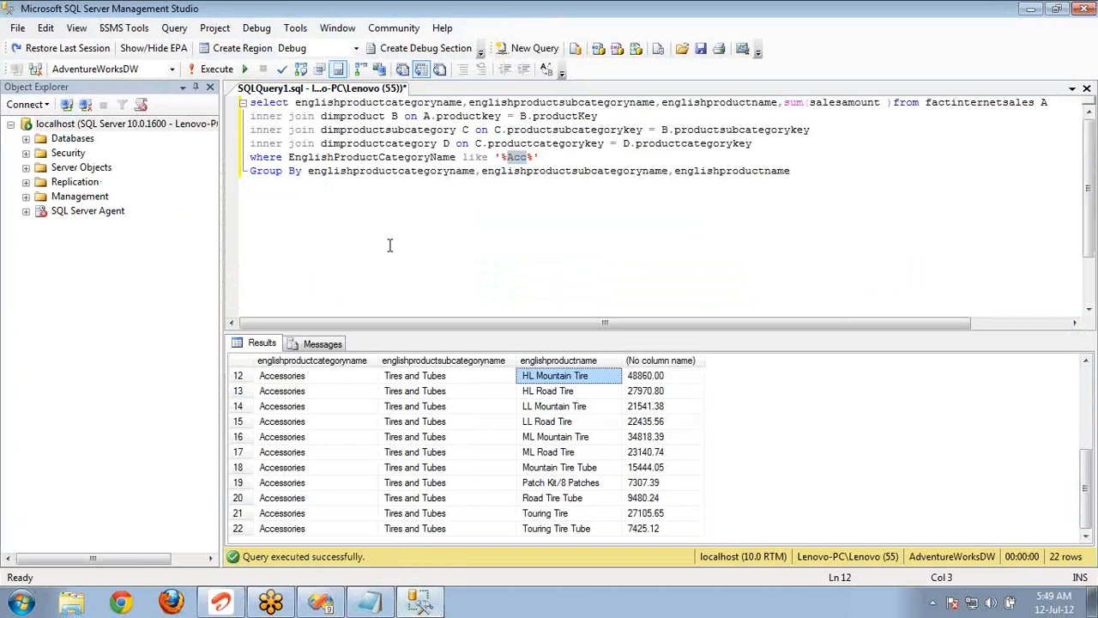
pyautogui.click(445, 175)
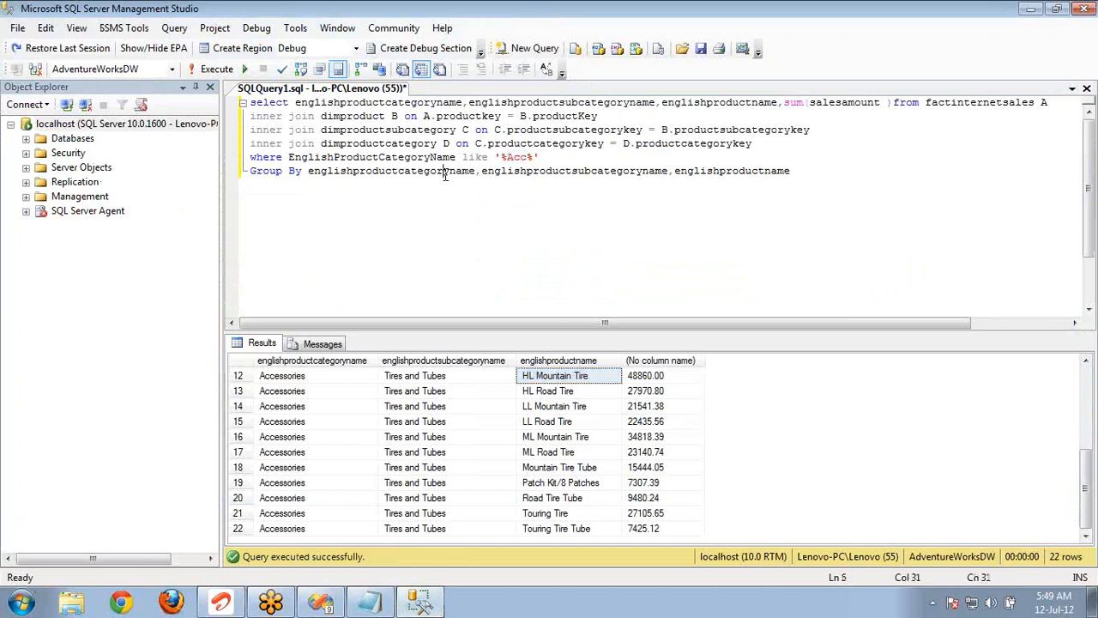
pyautogui.hotkey('ctrl', 'End')
pyautogui.press('Return')
pyautogui.press('Return')
pyautogui.write('Mana')
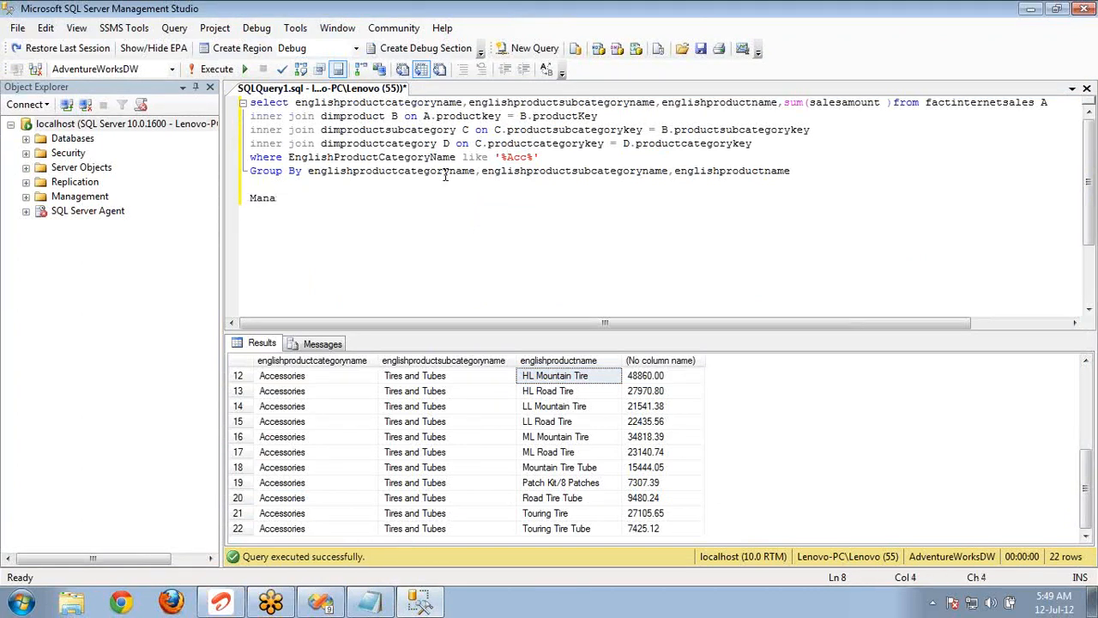
pyautogui.write('ger')
pyautogui.press('Return')
pyautogui.write('Employee')
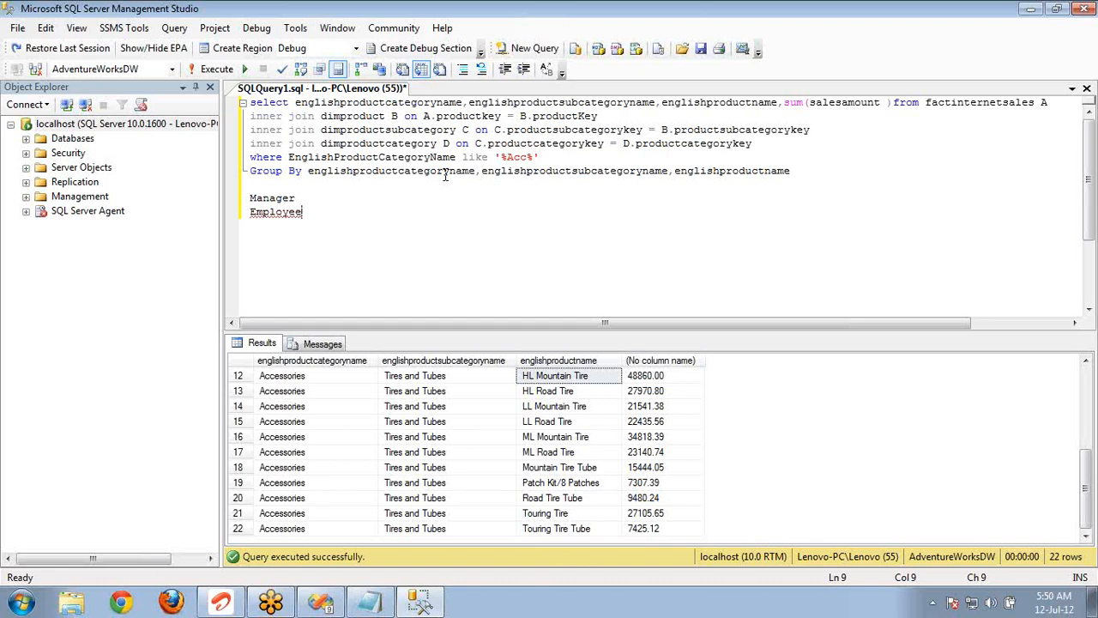
# Write the statement select * from DimEmployee below the notes and execute only that statement.
pyautogui.press('Return')
pyautogui.press('Return')
pyautogui.write('select * f')
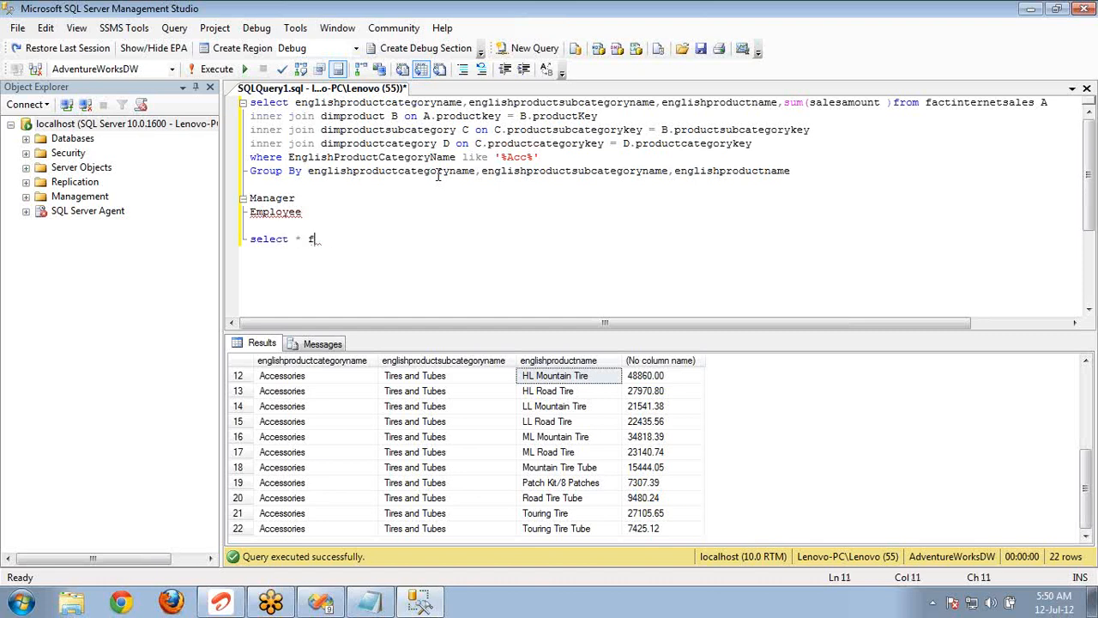
pyautogui.write('rom dimemp')
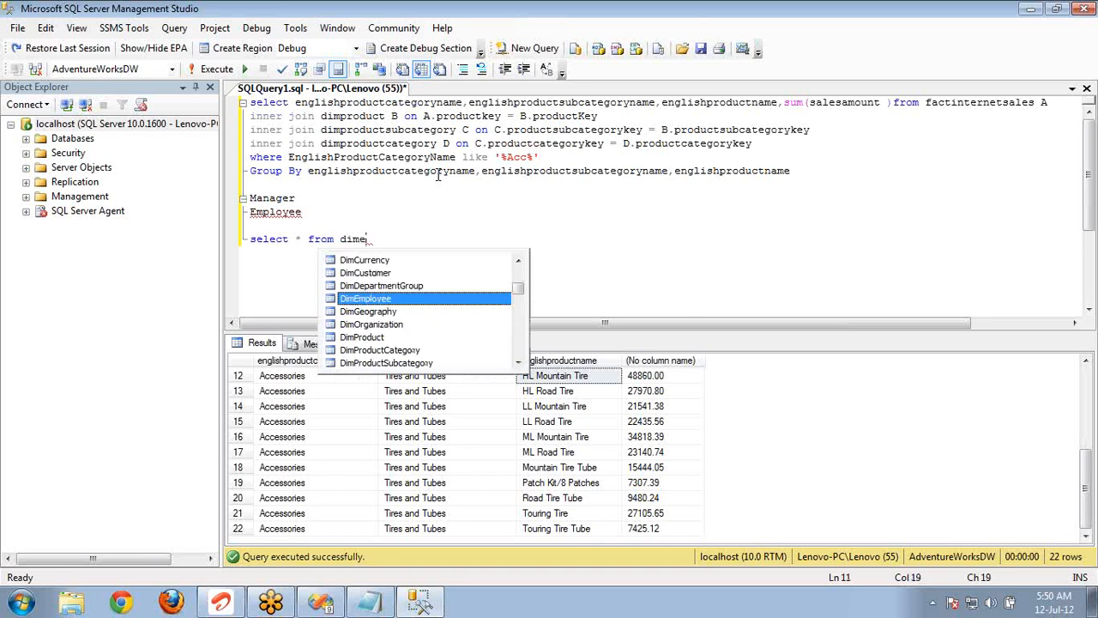
pyautogui.hotkey('shift', 'Home')
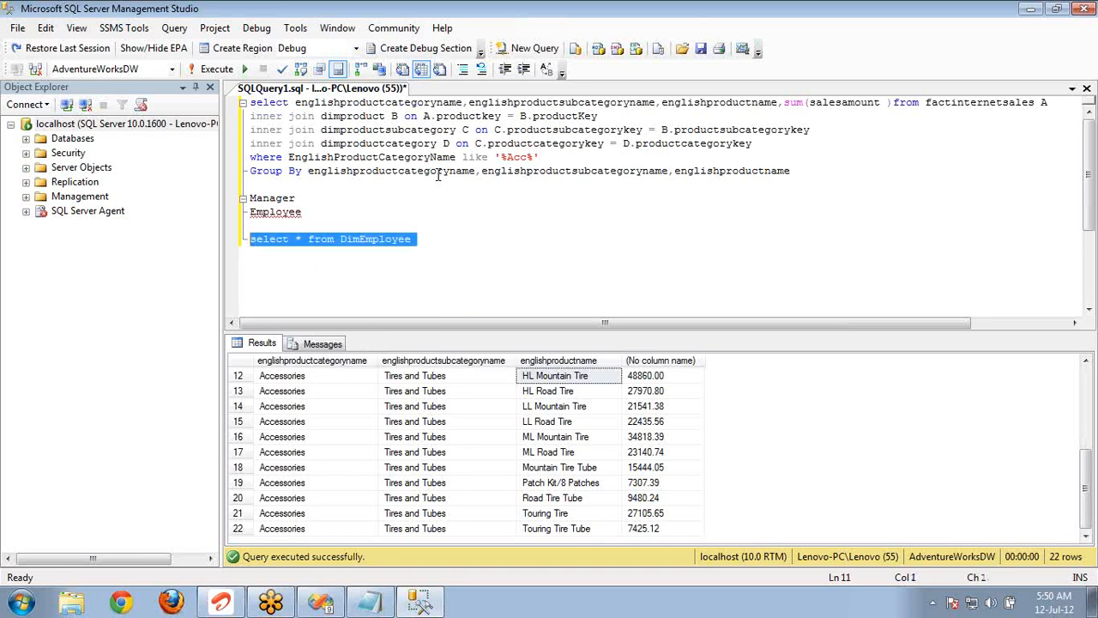
pyautogui.press('F5')
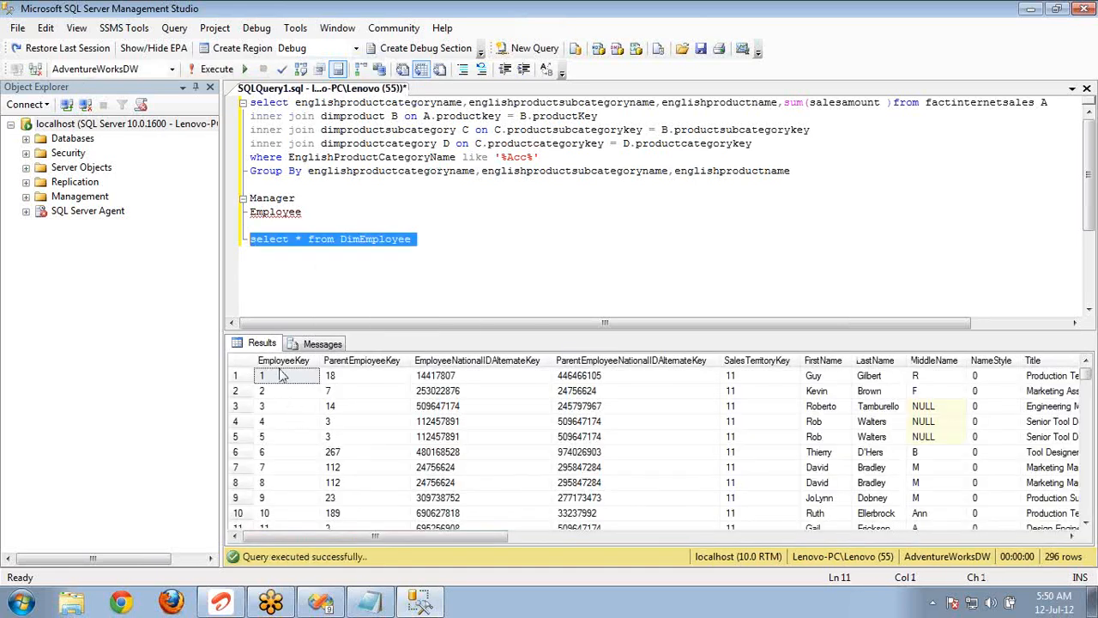
# Examine the employee key, parent employee key and name columns in the first rows of the DimEmployee results.
pyautogui.click(282, 380)
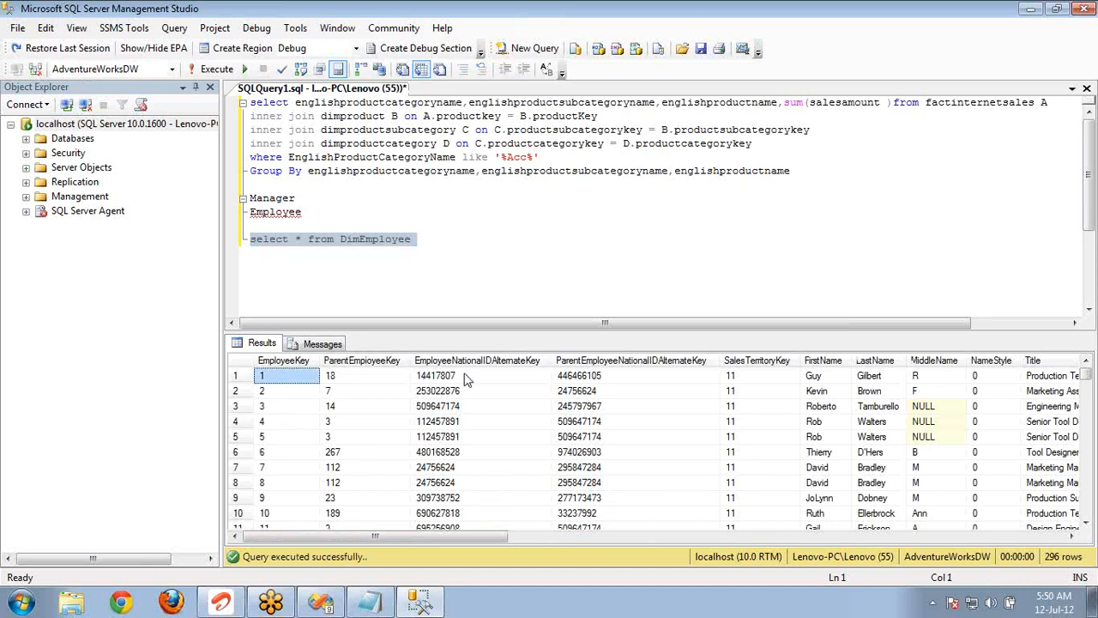
pyautogui.click(826, 380)
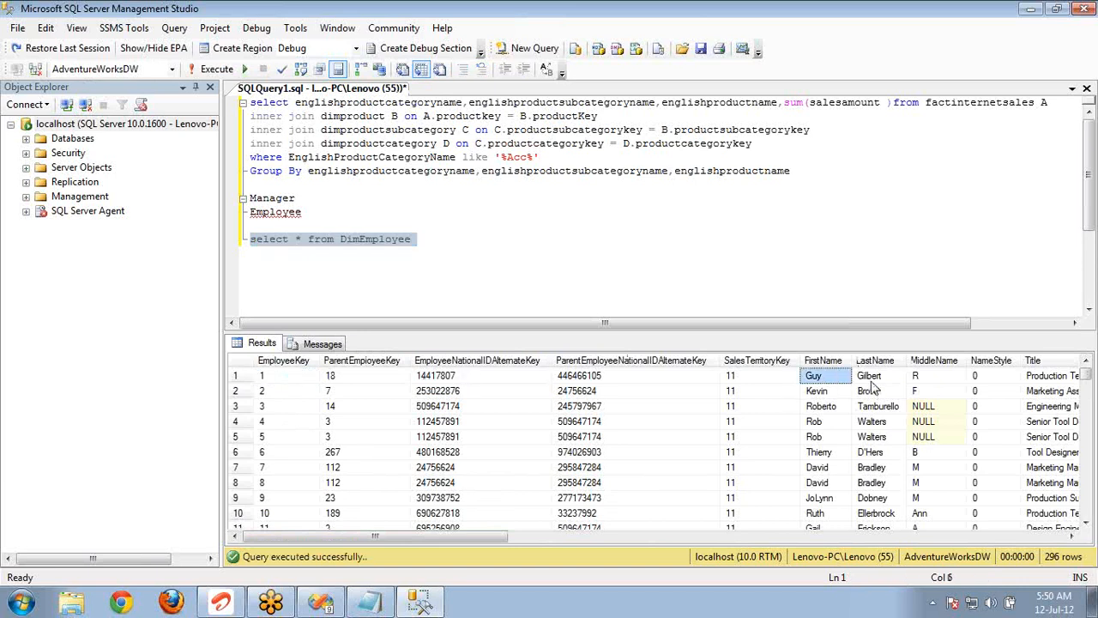
pyautogui.click(871, 383)
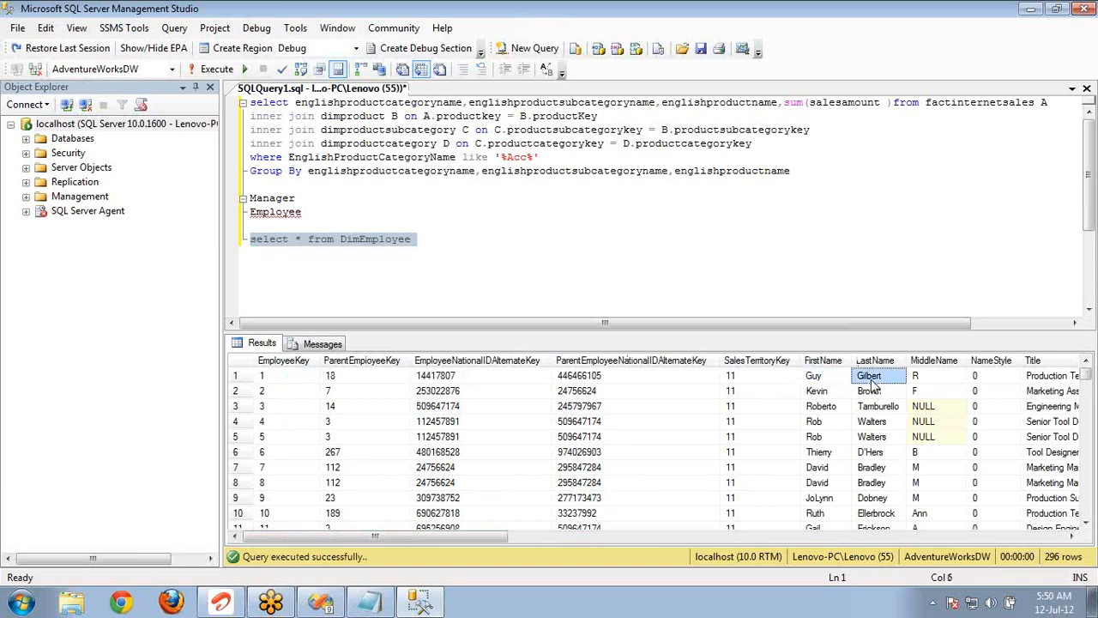
pyautogui.click(306, 381)
pyautogui.click(381, 527)
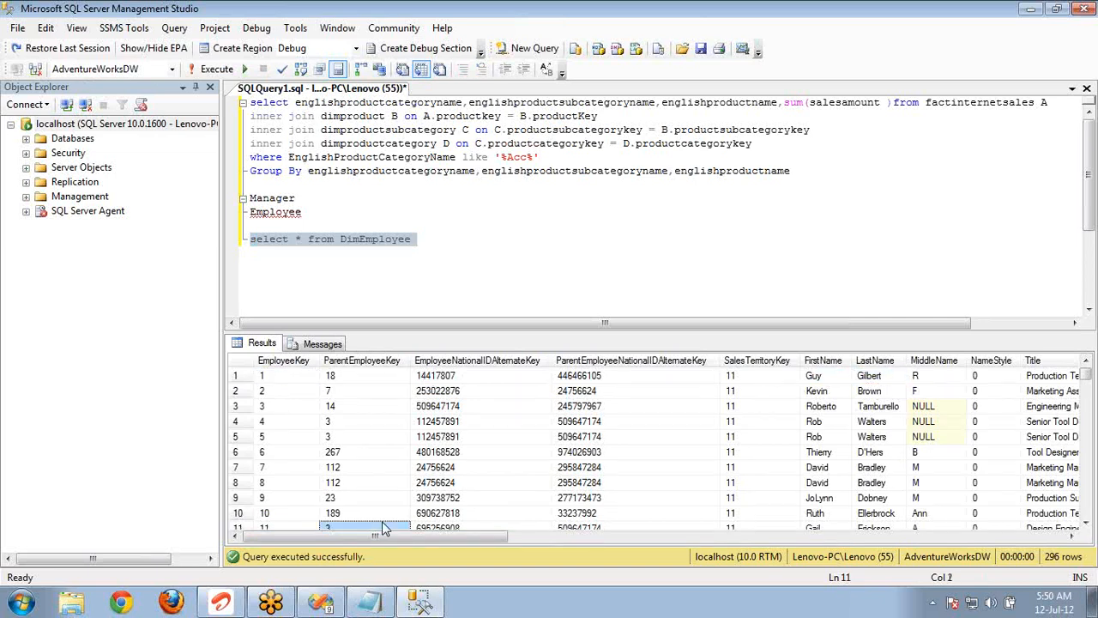
pyautogui.click(272, 390)
pyautogui.press('Right')
pyautogui.press('Right')
pyautogui.press('Right')
pyautogui.press('Right')
pyautogui.press('Right')
pyautogui.press('Right')
pyautogui.press('Right')
pyautogui.press('Right')
pyautogui.press('Right')
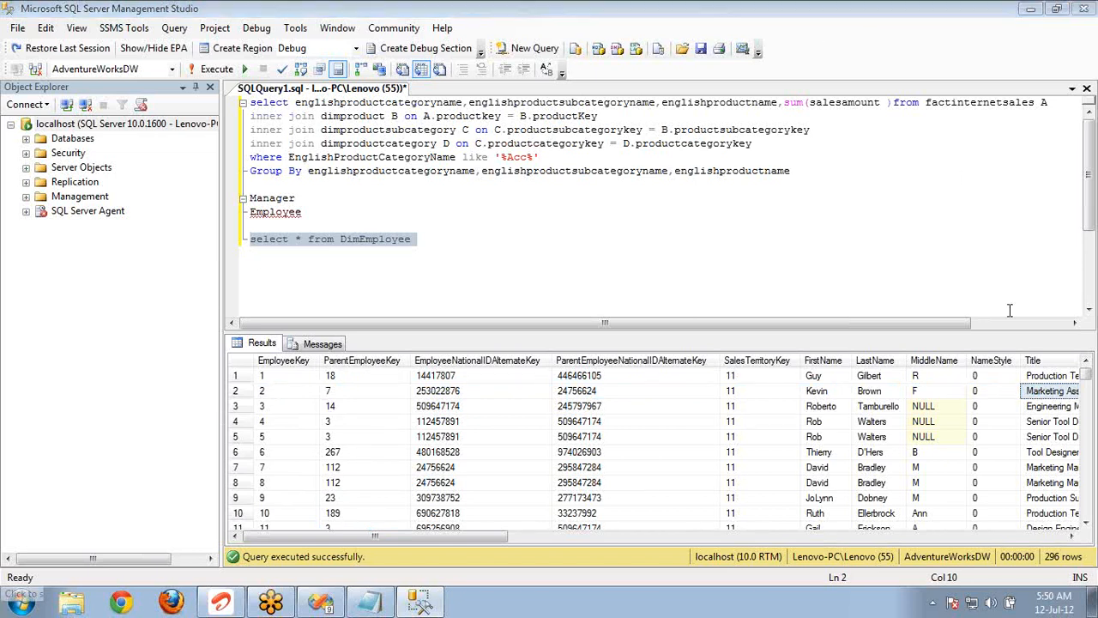
# Look through the remaining DimEmployee columns up to Status, and return to the parent employee key of the second row.
pyautogui.click(978, 409)
pyautogui.press('Right')
pyautogui.press('Right')
pyautogui.press('Right')
pyautogui.press('Right')
pyautogui.press('Right')
pyautogui.press('Right')
pyautogui.press('Right')
pyautogui.press('Right')
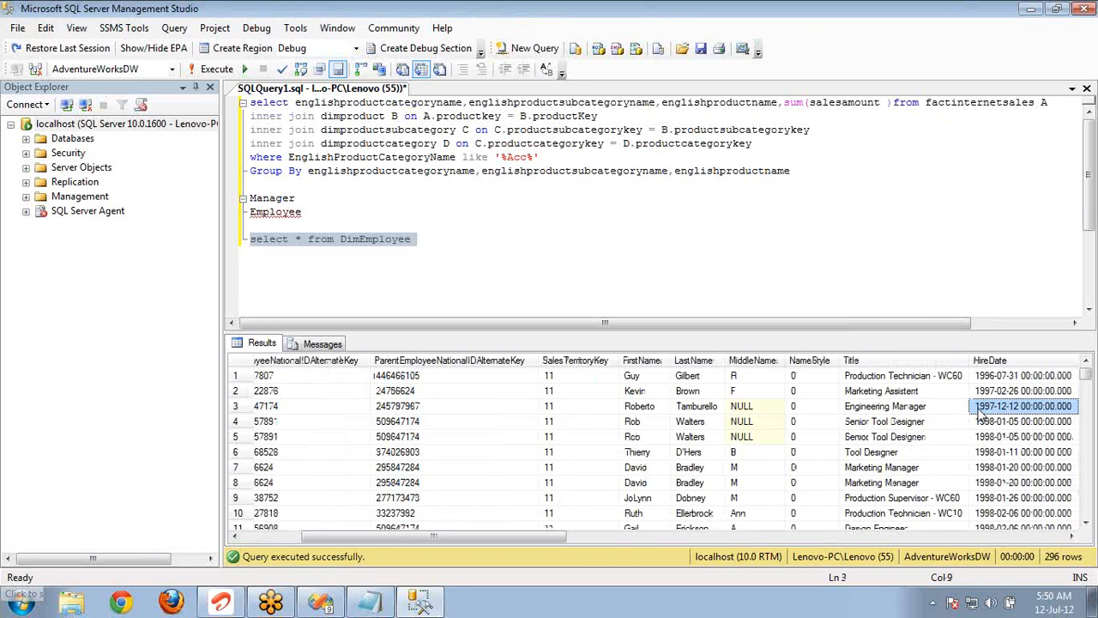
pyautogui.press('Right')
pyautogui.press('Right')
pyautogui.press('Right')
pyautogui.press('Right')
pyautogui.press('Right')
pyautogui.press('Right')
pyautogui.press('Right')
pyautogui.press('Right')
pyautogui.press('Right')
pyautogui.press('Right')
pyautogui.press('Right')
pyautogui.press('Right')
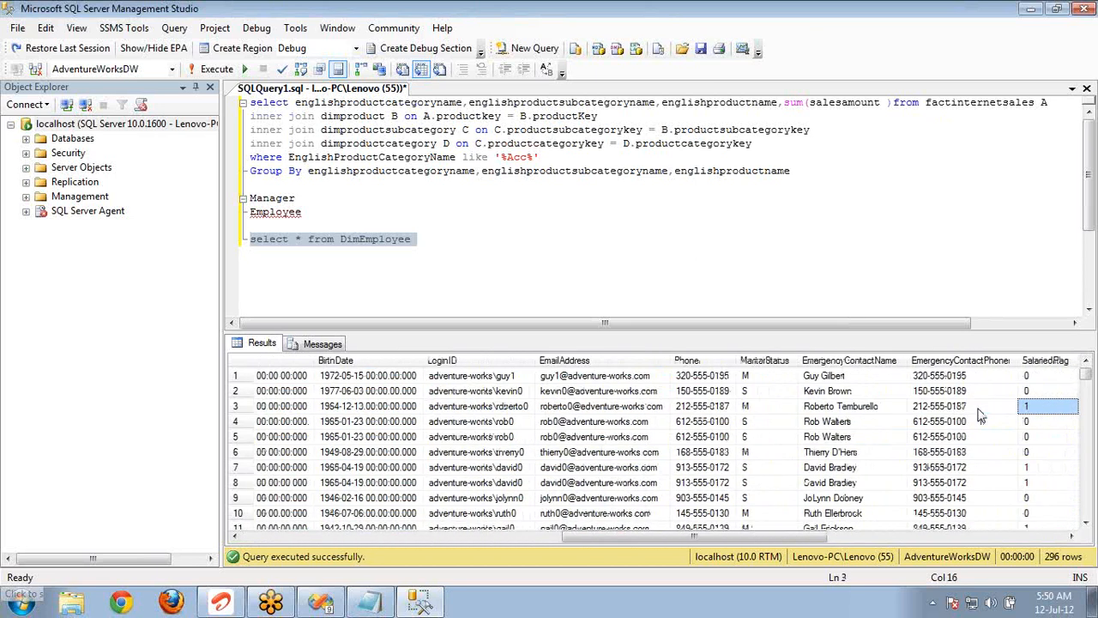
pyautogui.press('Right')
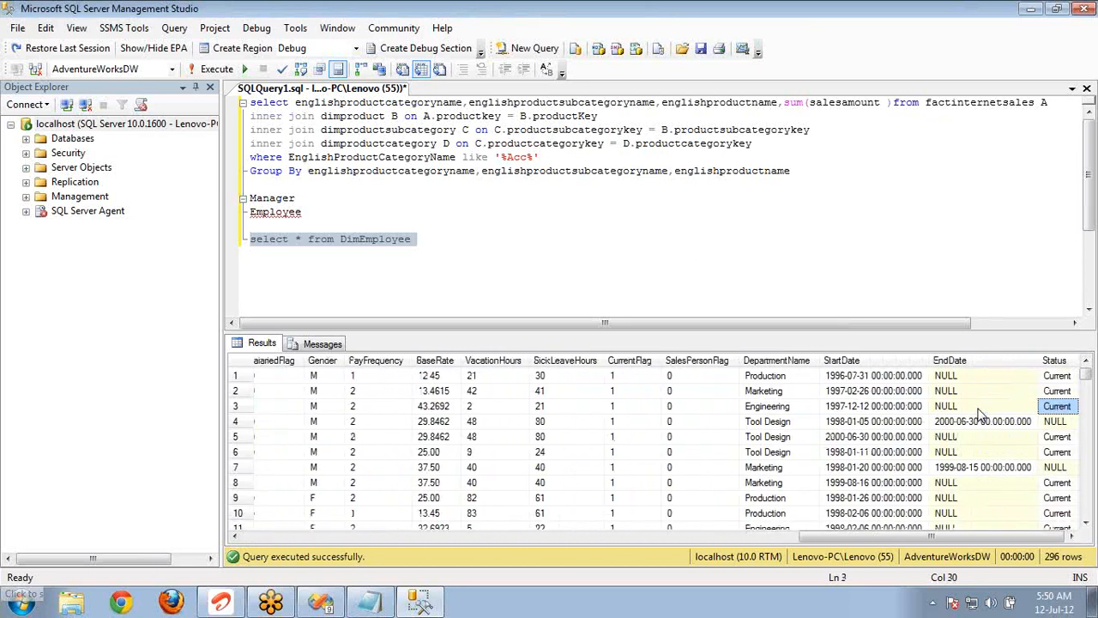
pyautogui.press('Home')
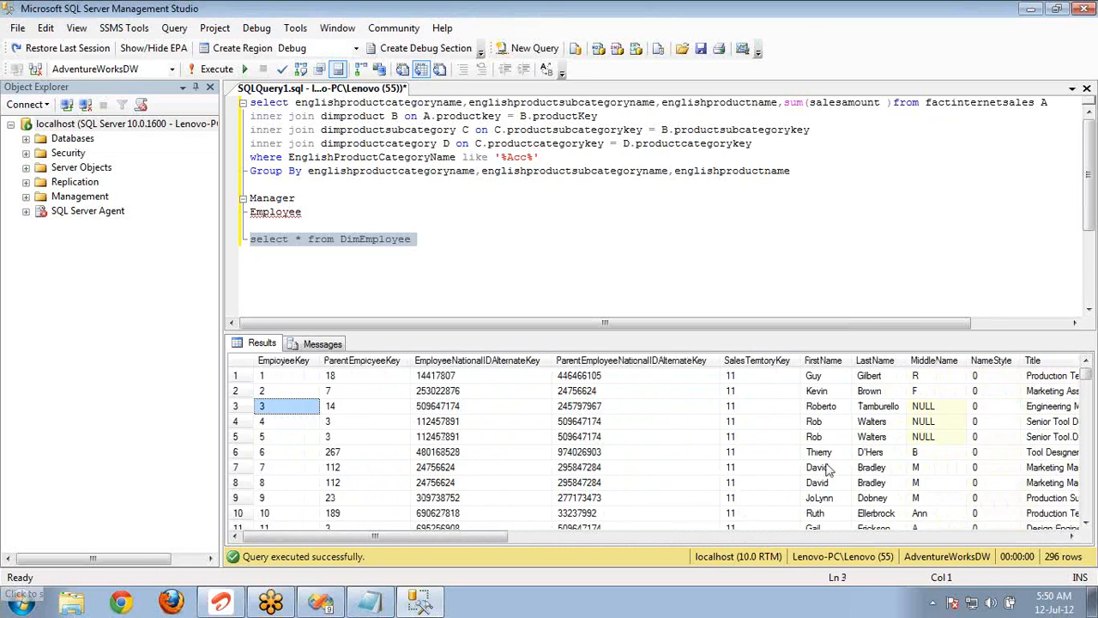
pyautogui.click(349, 392)
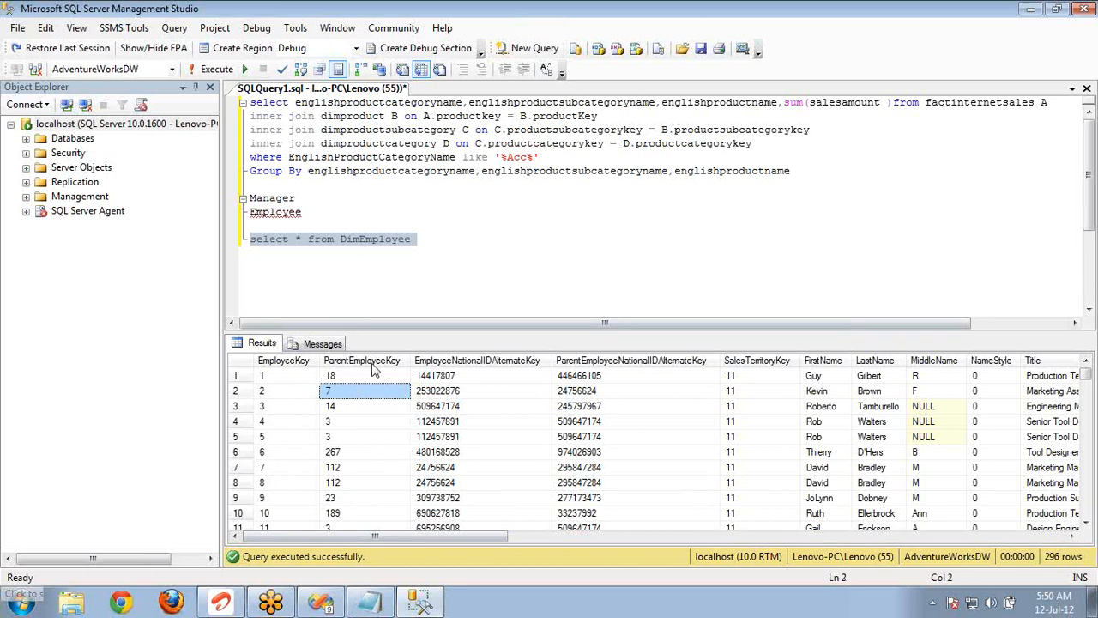
pyautogui.click(1093, 46)
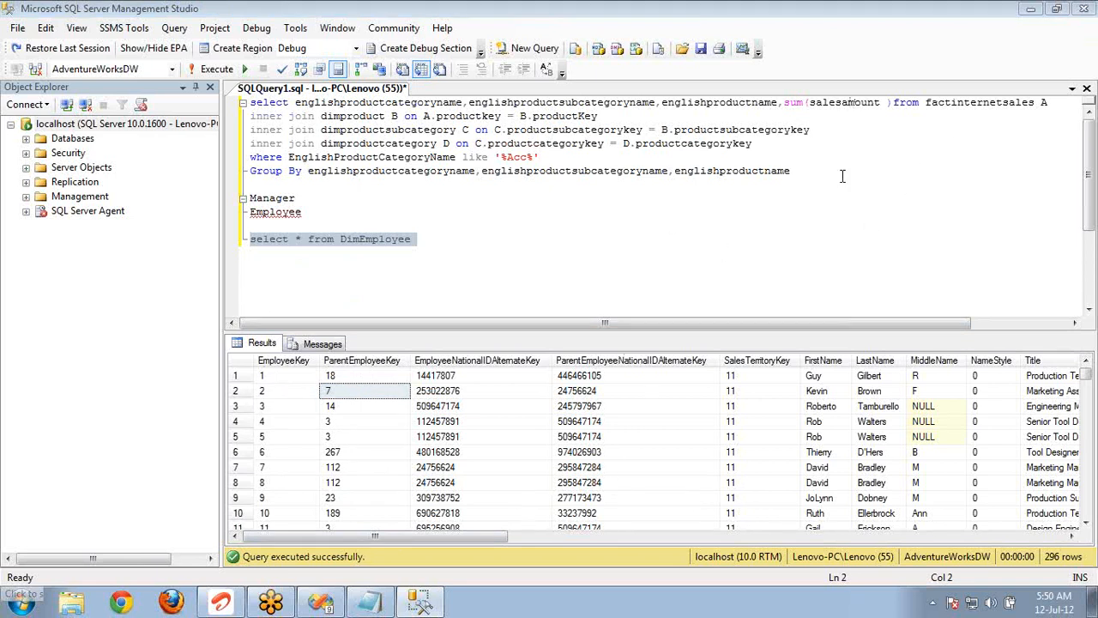
# Switch back to Visual Studio and set the category group's document map to [englishproductsubcategoryname].
pyautogui.click(337, 607)
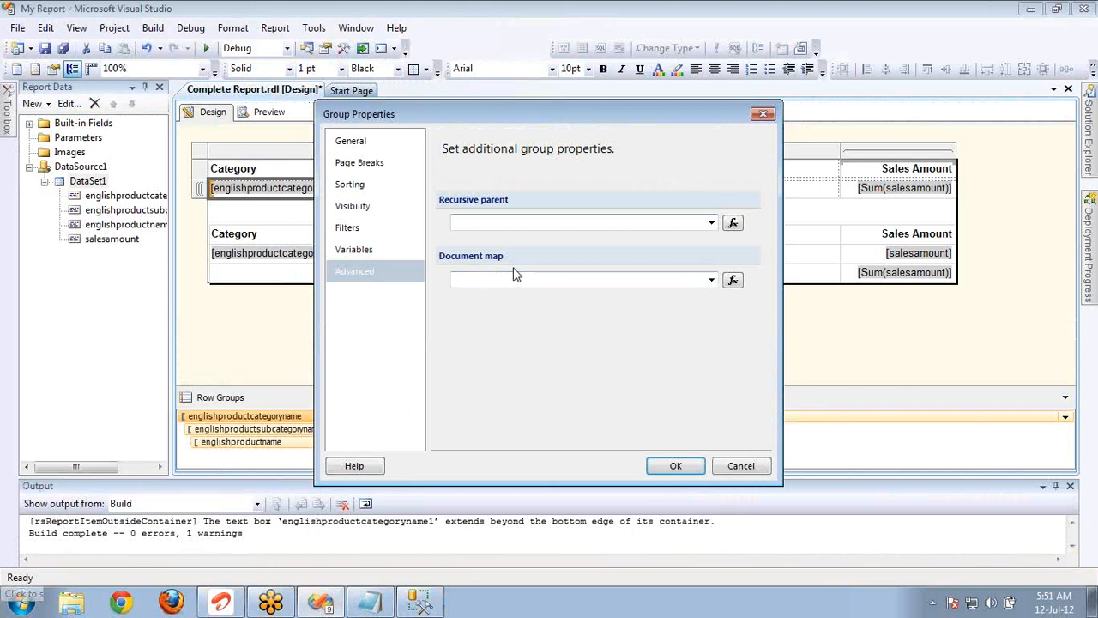
pyautogui.click(711, 282)
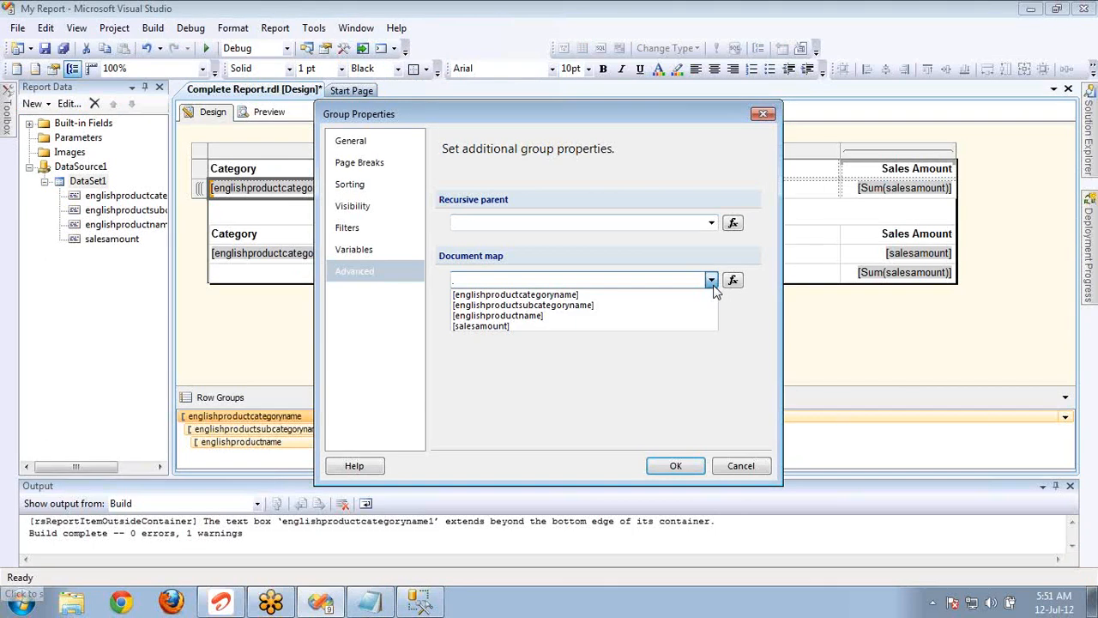
pyautogui.click(639, 297)
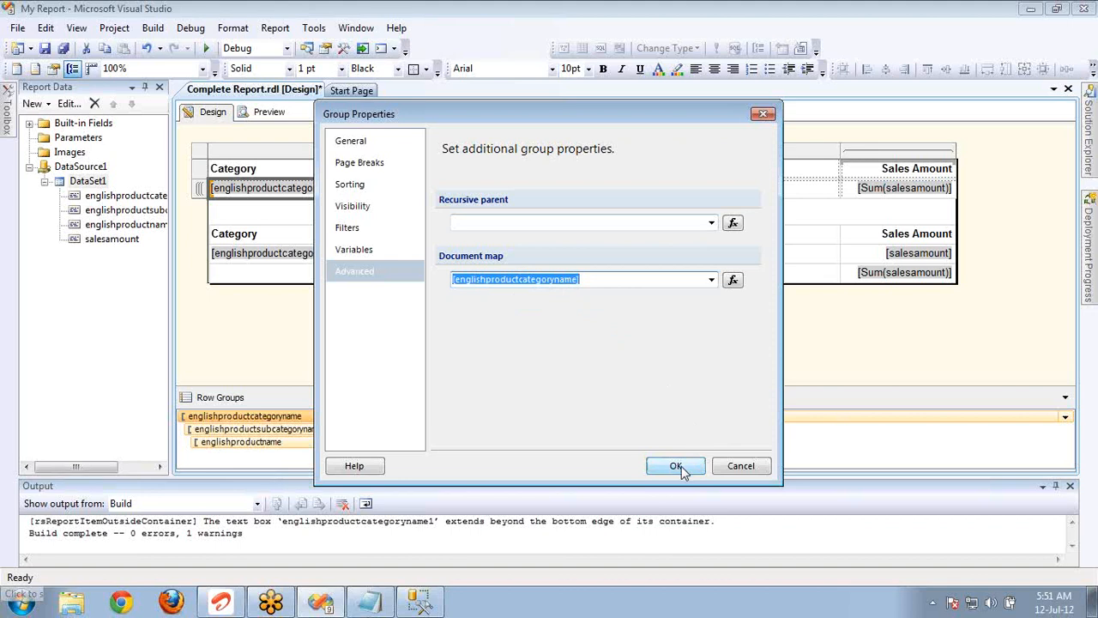
pyautogui.click(711, 279)
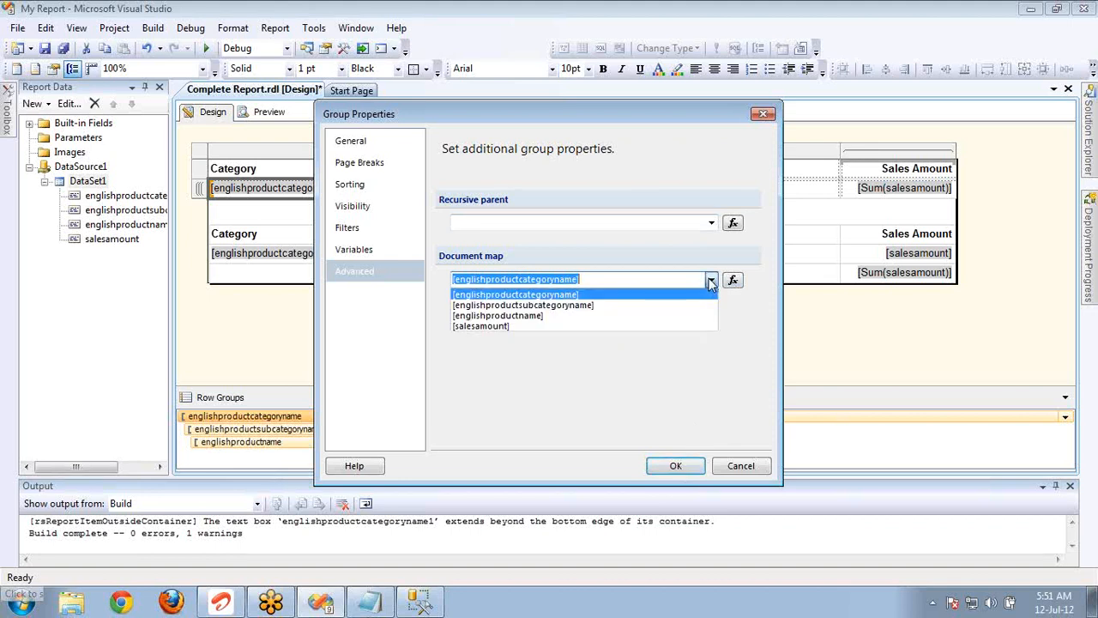
pyautogui.click(648, 313)
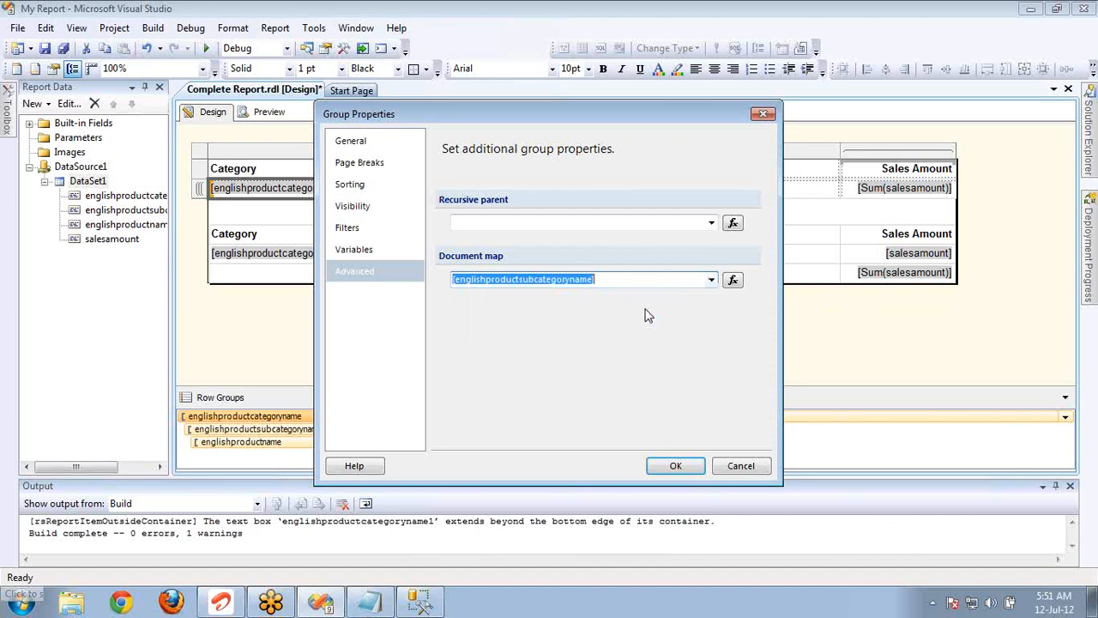
# Delete the category group's Like filter and accept the group properties.
pyautogui.click(372, 233)
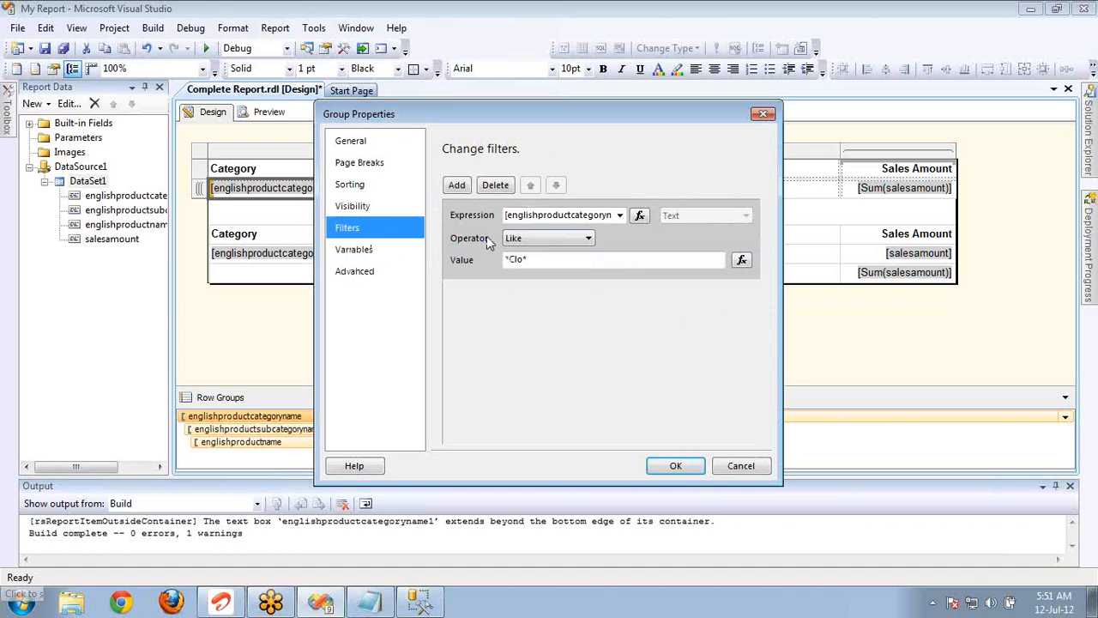
pyautogui.click(495, 187)
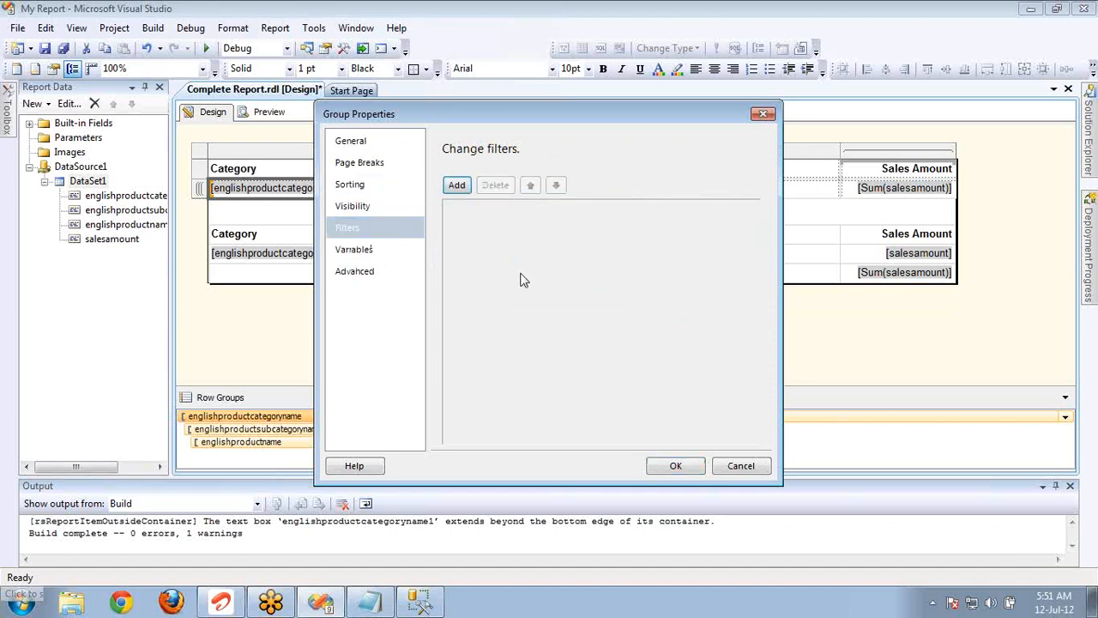
pyautogui.click(673, 469)
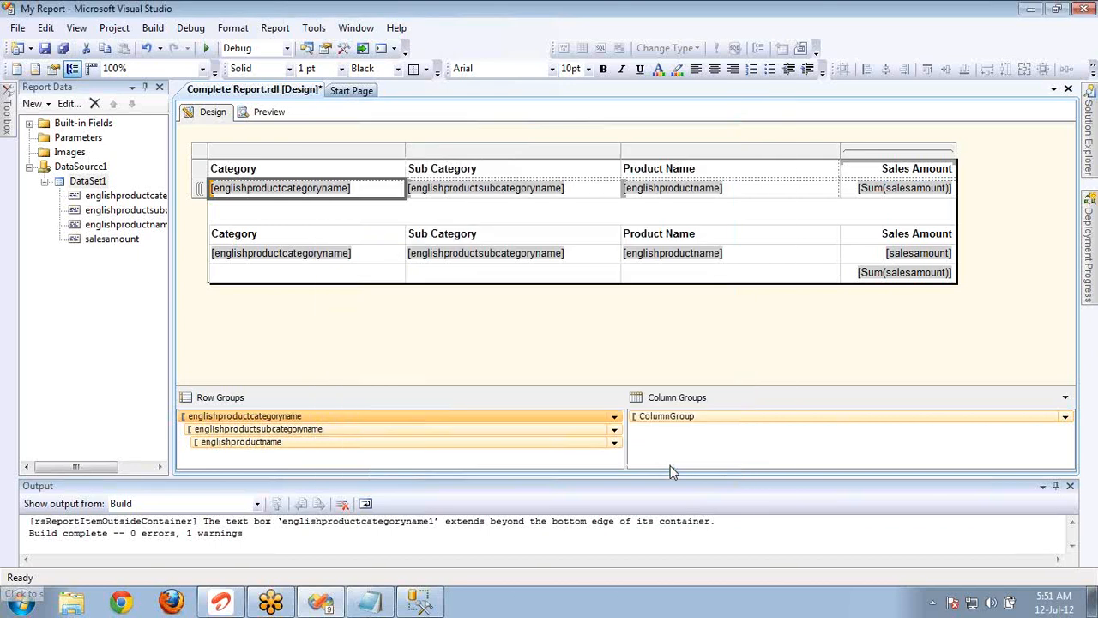
# Preview the report, follow the document map entries Bottles and Cages and Jerseys, and expand Clothing and its Jerseys subcategory.
pyautogui.click(269, 112)
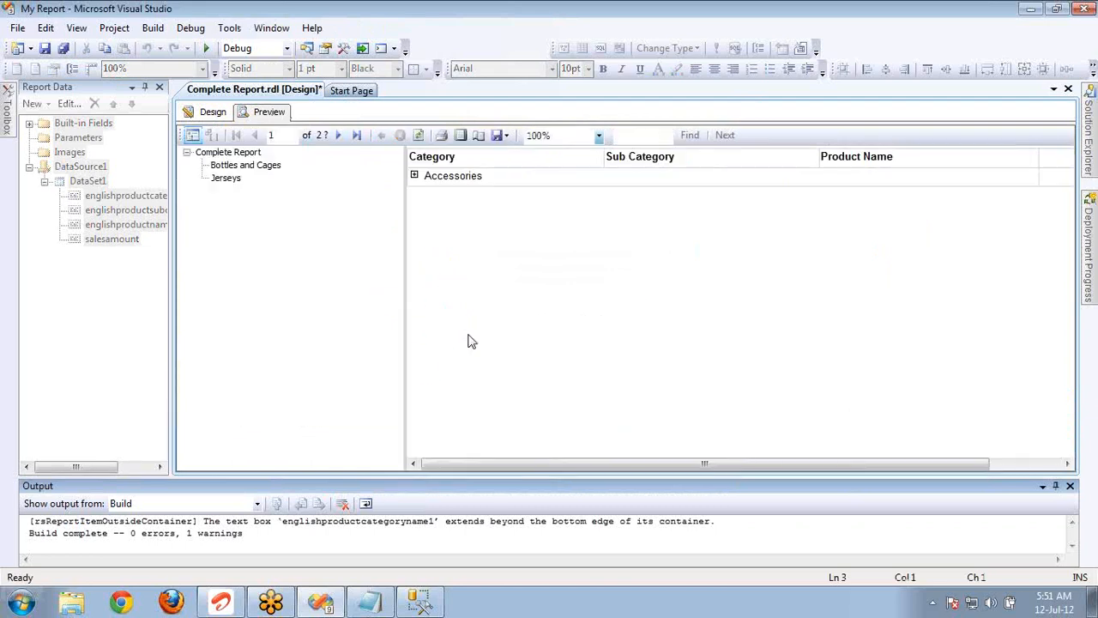
pyautogui.click(230, 168)
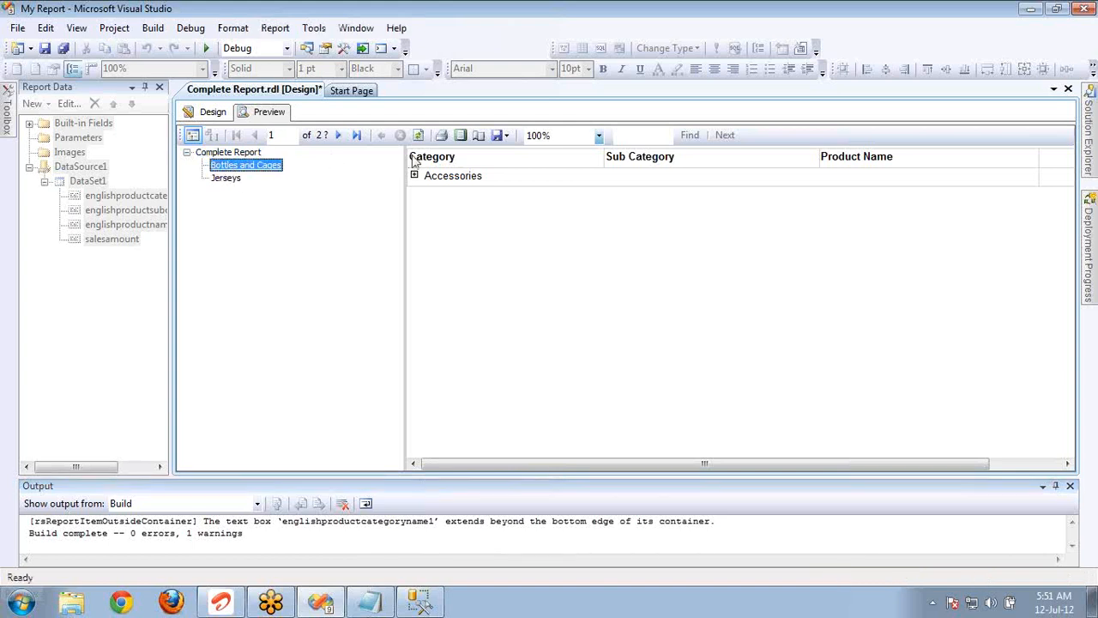
pyautogui.click(228, 177)
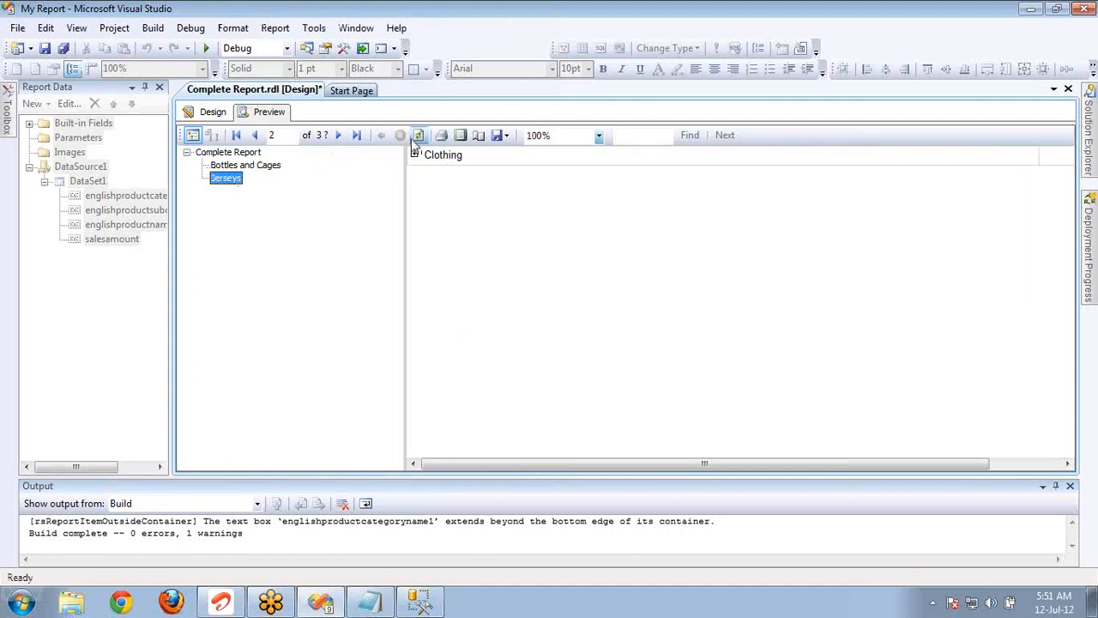
pyautogui.click(414, 155)
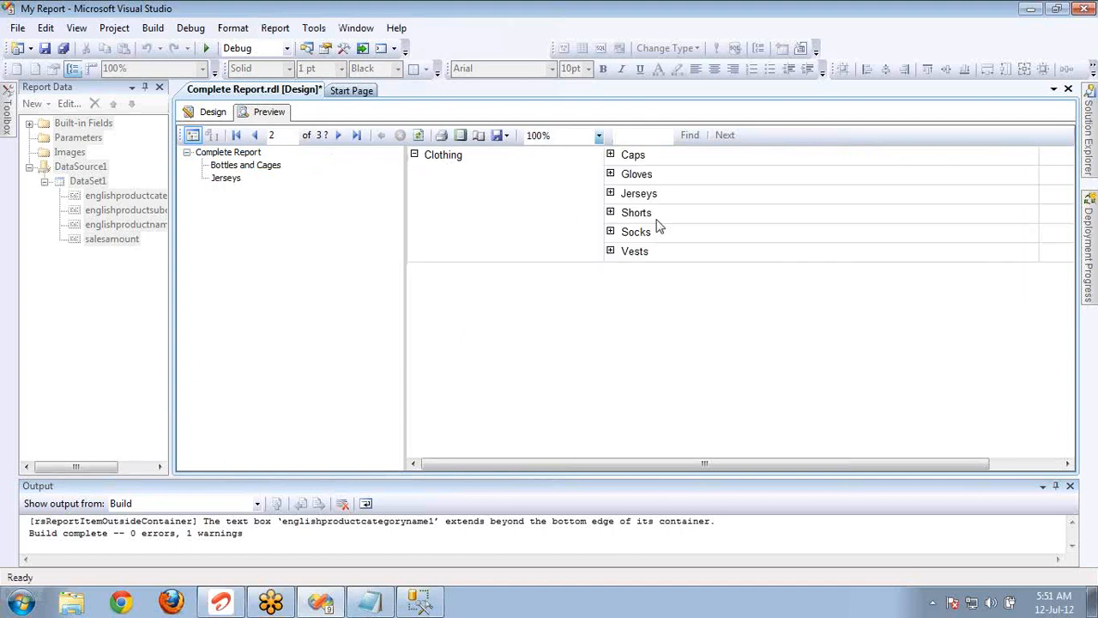
pyautogui.click(611, 194)
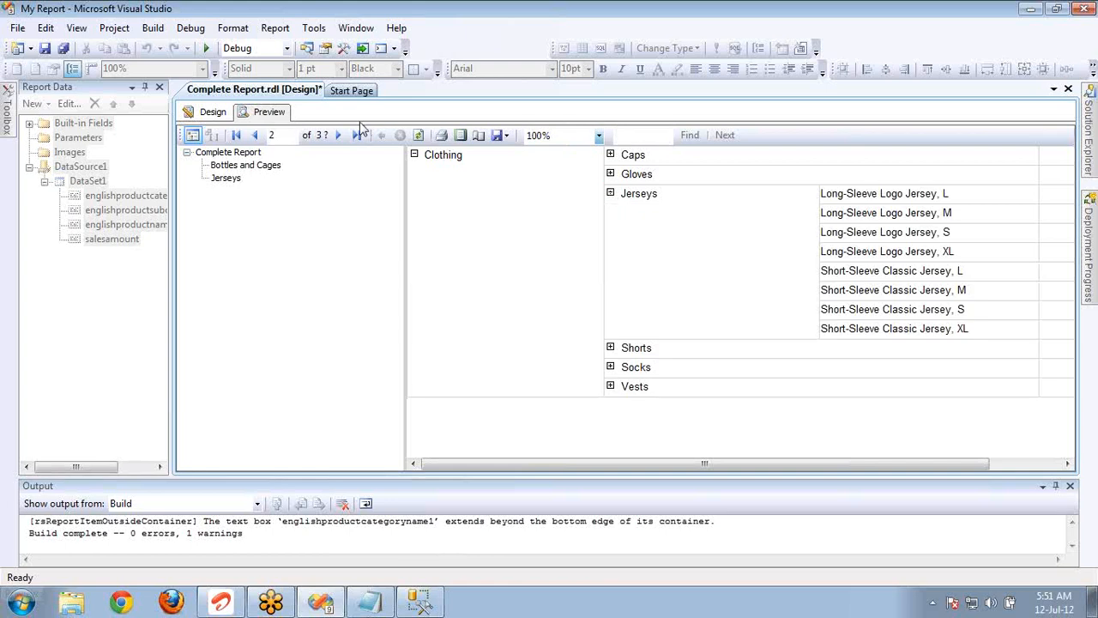
# Set the category row group's document map to [englishproductcategoryname] and accept the group properties.
pyautogui.click(219, 117)
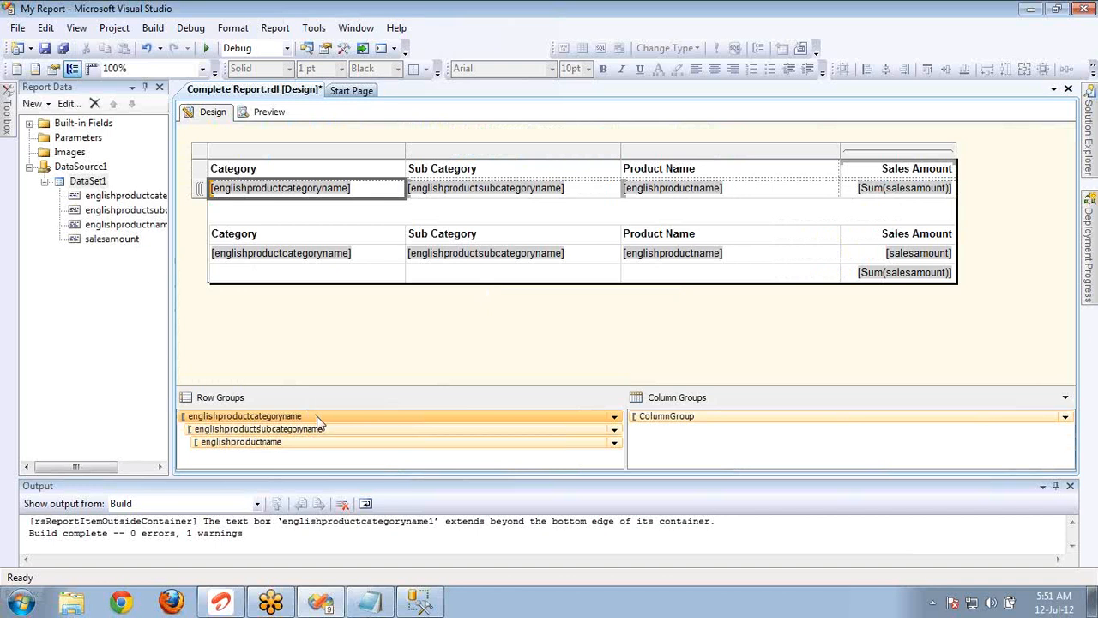
pyautogui.doubleClick(316, 418)
pyautogui.click(364, 271)
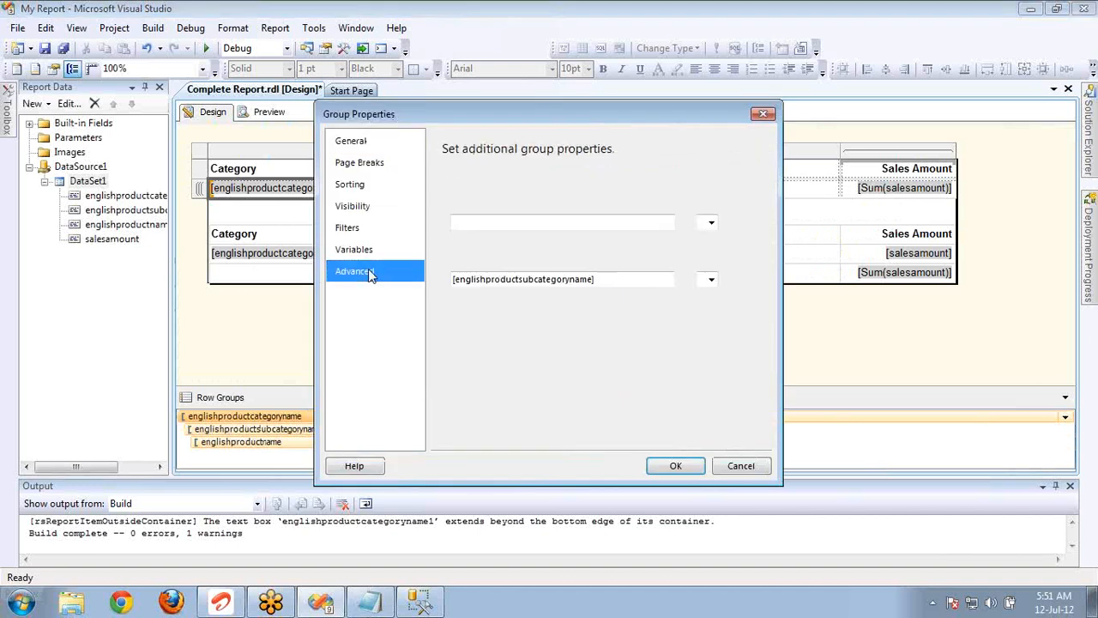
pyautogui.click(711, 280)
pyautogui.click(684, 295)
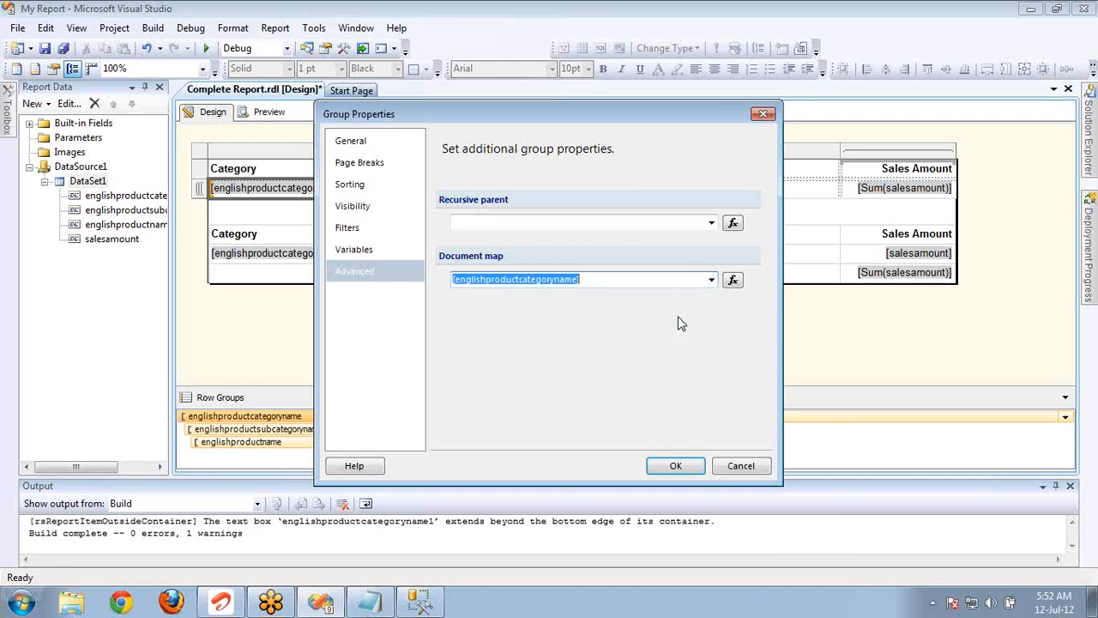
pyautogui.click(675, 469)
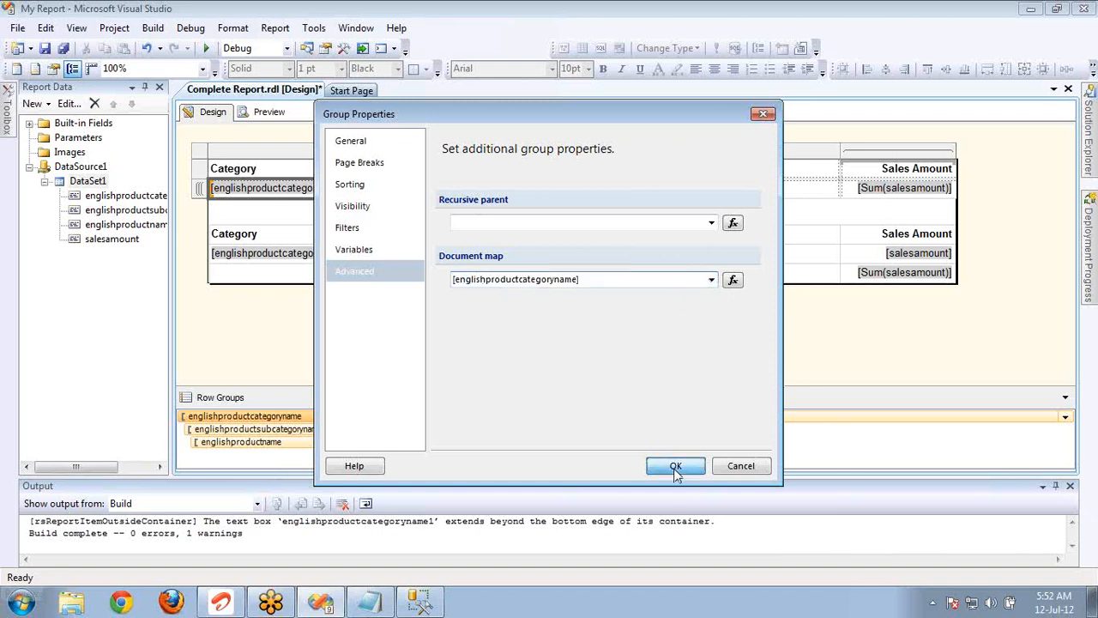
# Set the subcategory row group's document map to [englishproductsubcategoryname] and accept the group properties.
pyautogui.doubleClick(378, 434)
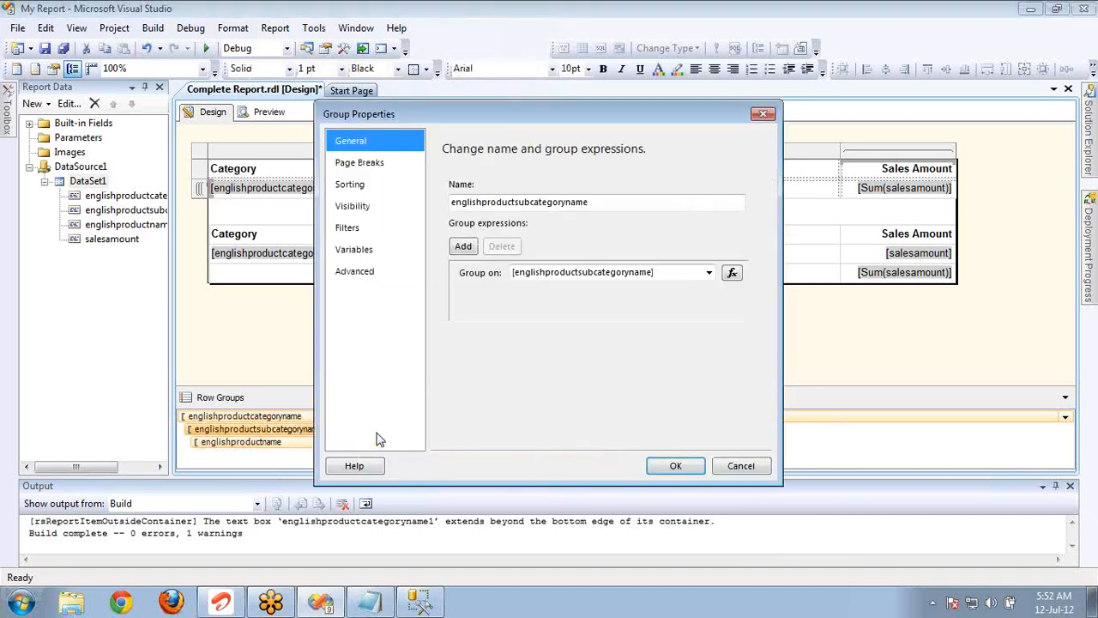
pyautogui.click(400, 273)
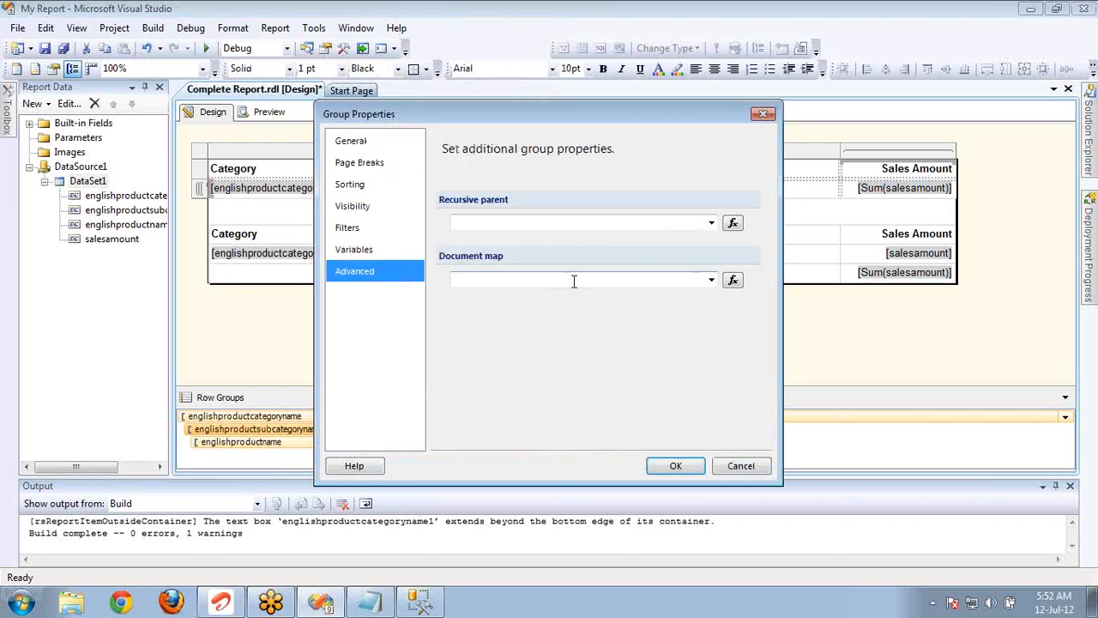
pyautogui.click(711, 279)
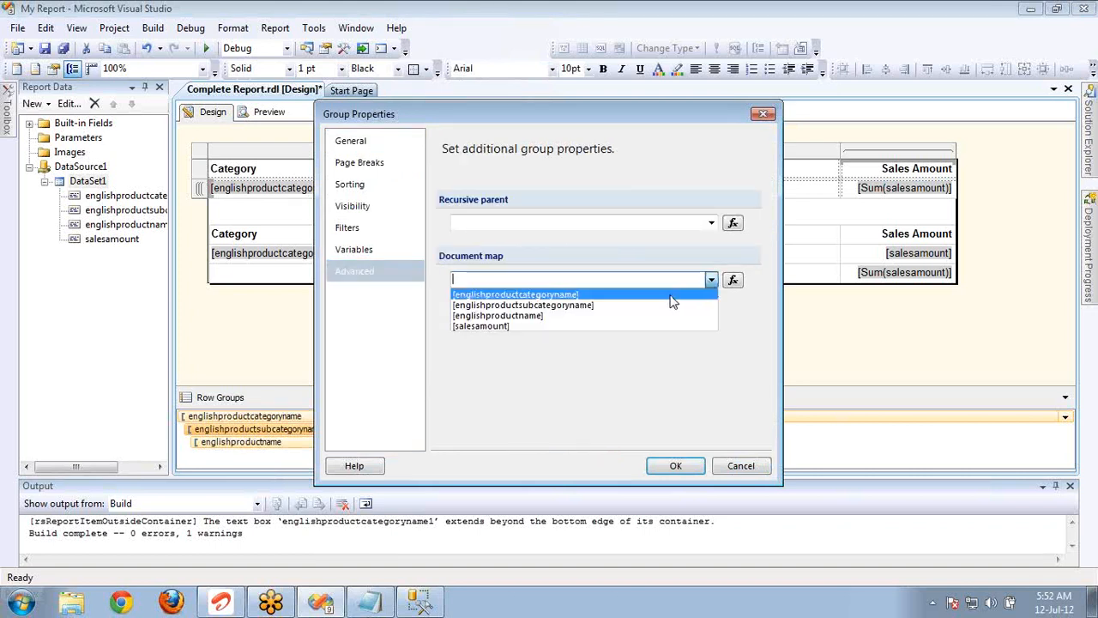
pyautogui.click(669, 308)
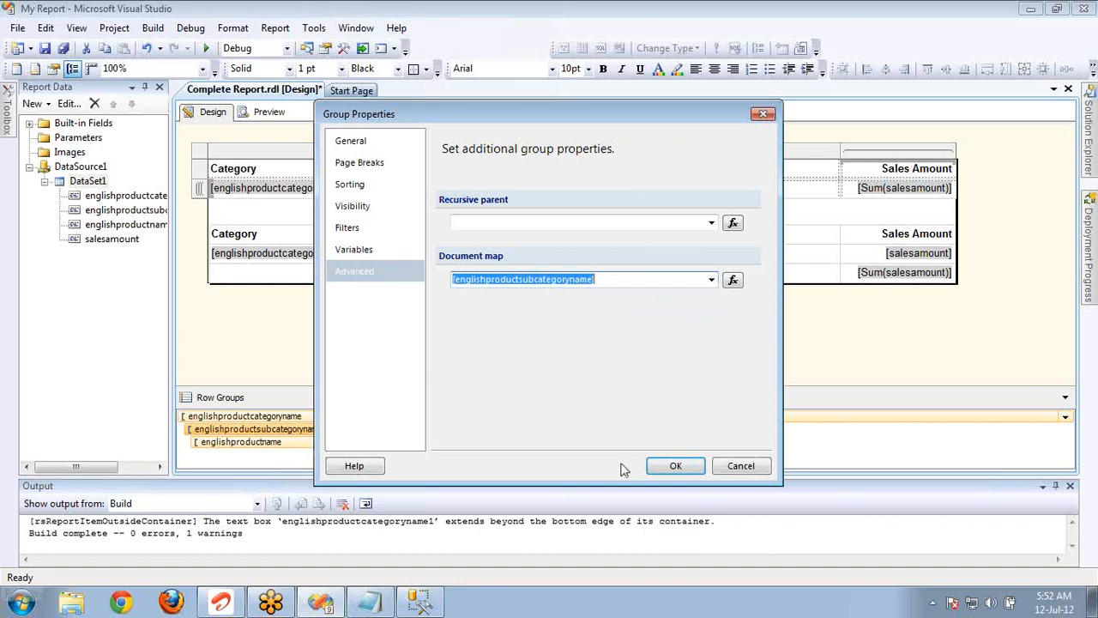
pyautogui.click(669, 466)
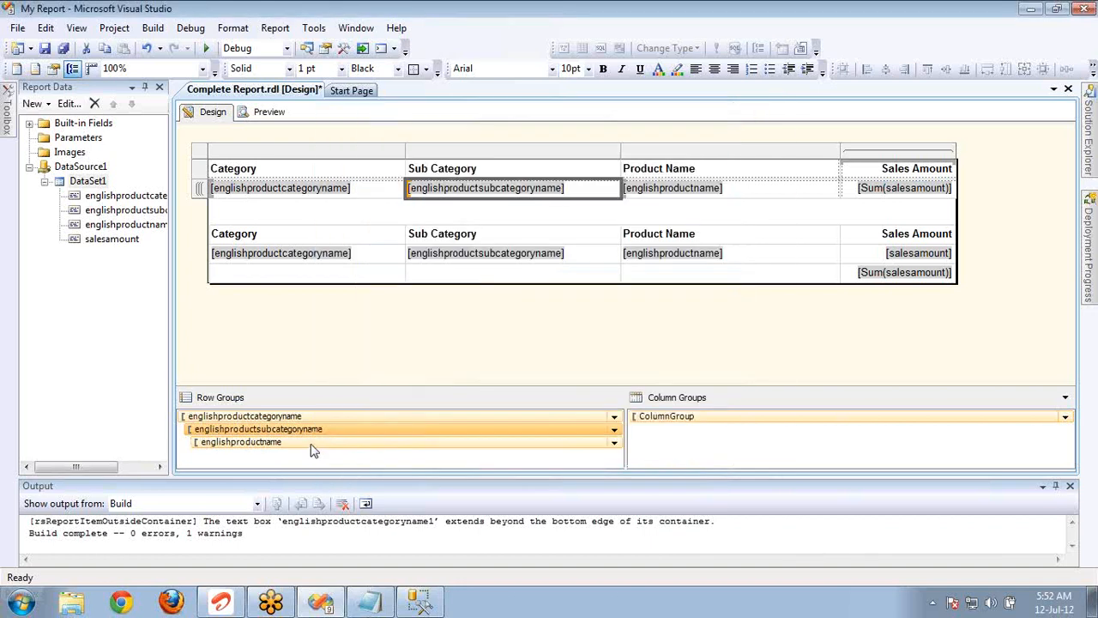
# Set the product name row group's document map to [englishproductname] and accept the group properties.
pyautogui.doubleClick(312, 444)
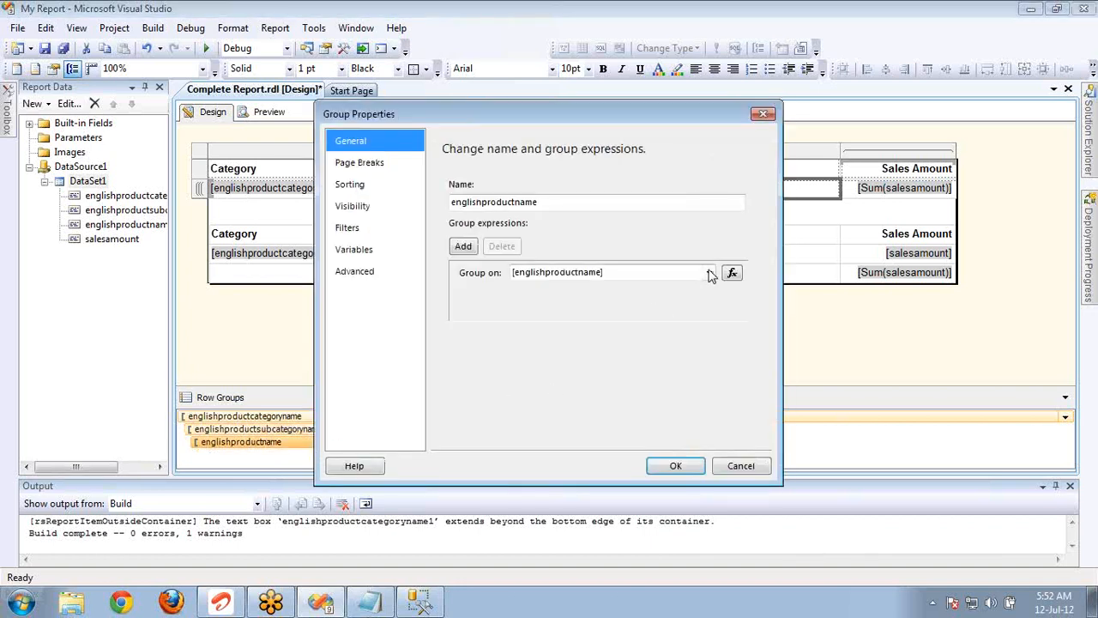
pyautogui.click(385, 282)
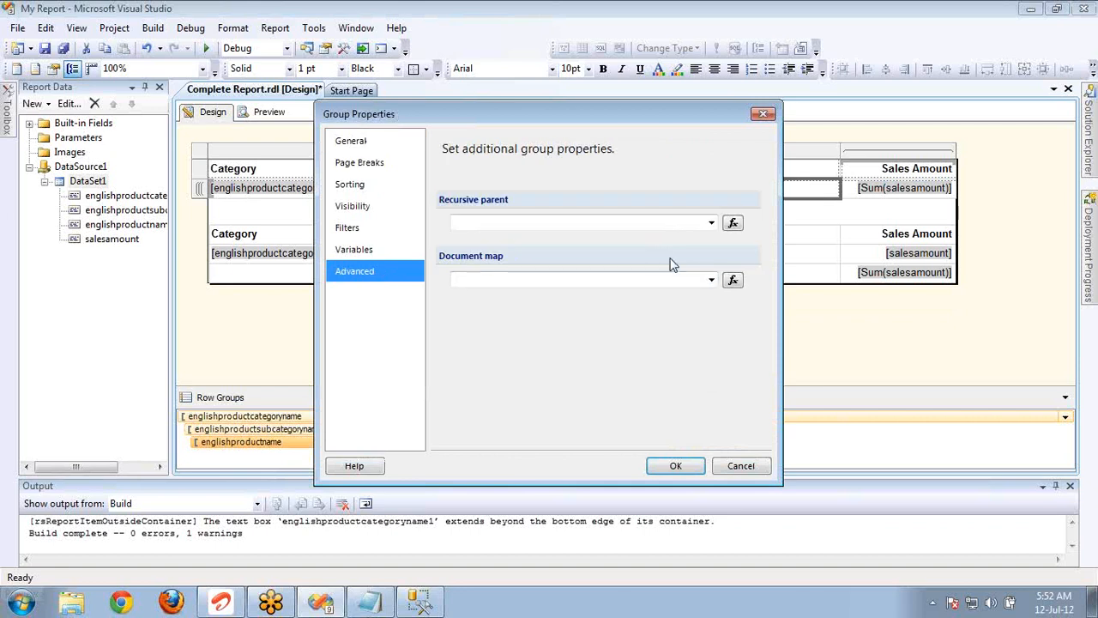
pyautogui.click(713, 280)
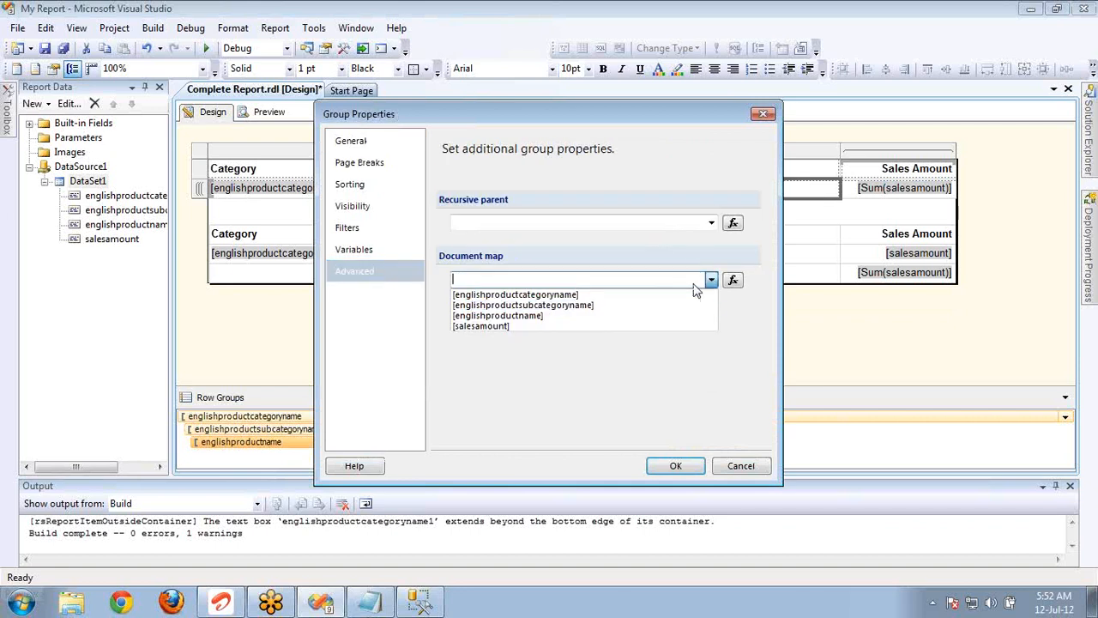
pyautogui.click(630, 316)
pyautogui.click(686, 474)
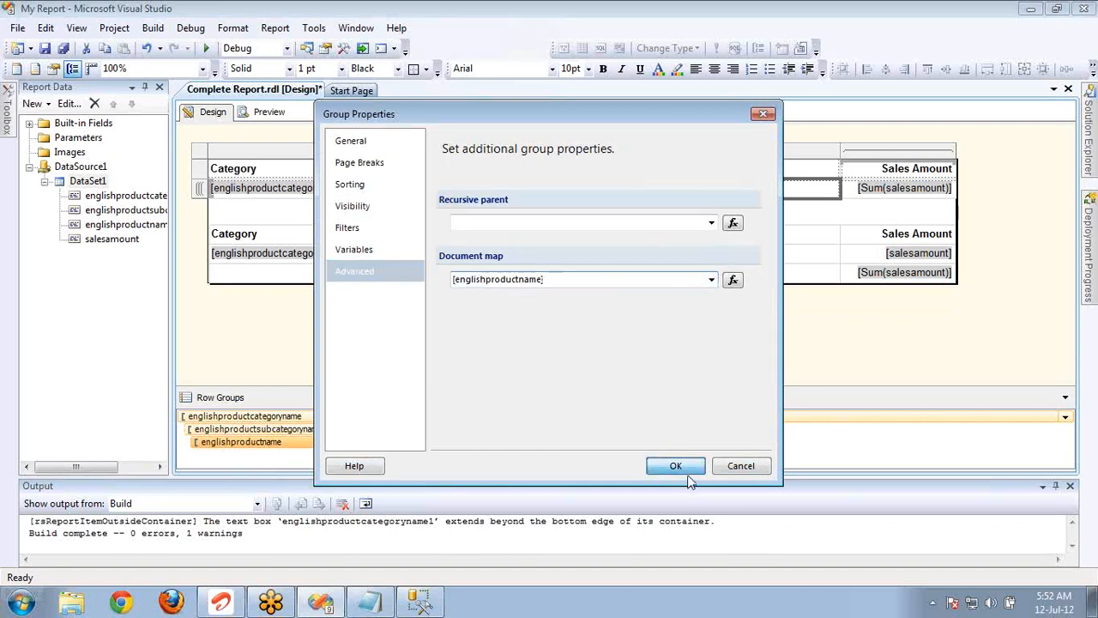
# Preview the report with the Report Data pane closed, and expand Accessories and Clothing in the document map, following the Clothing entry.
pyautogui.click(271, 113)
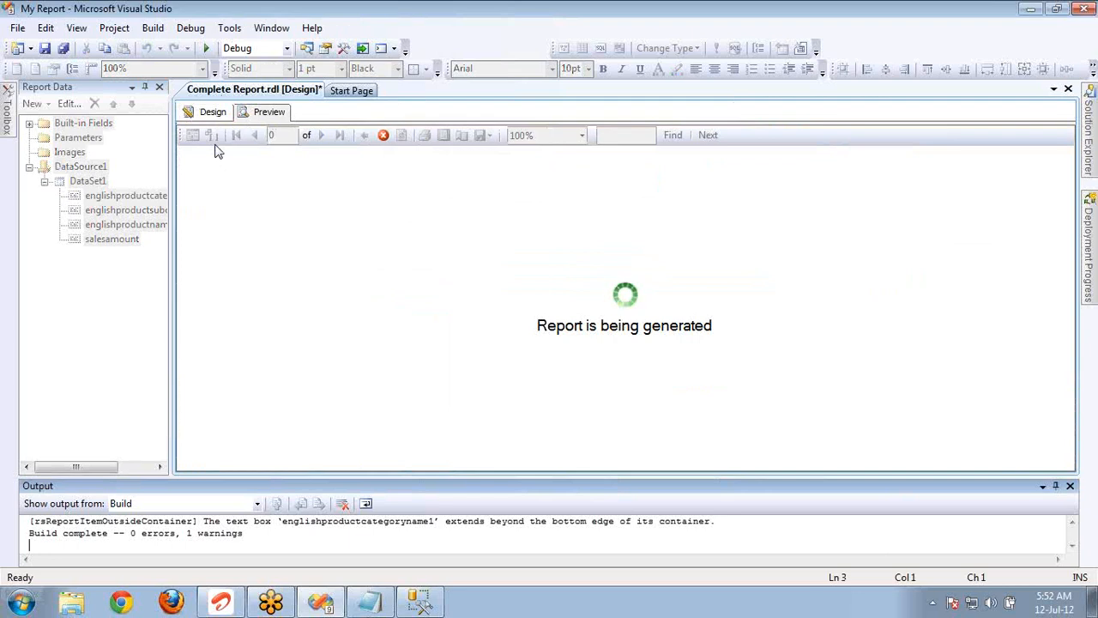
pyautogui.click(158, 88)
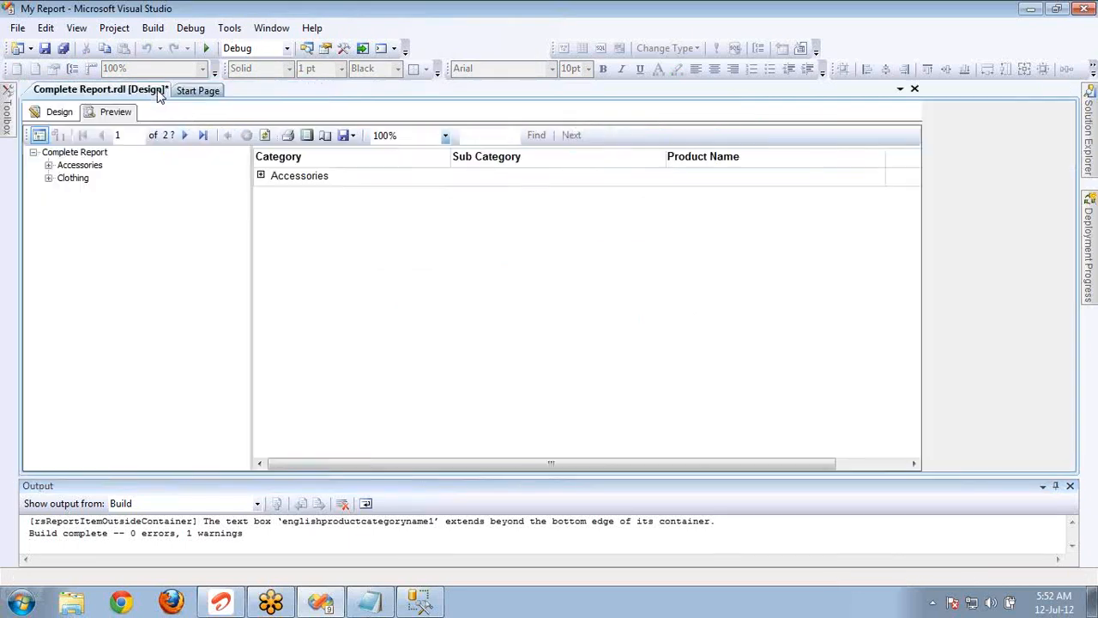
pyautogui.click(49, 166)
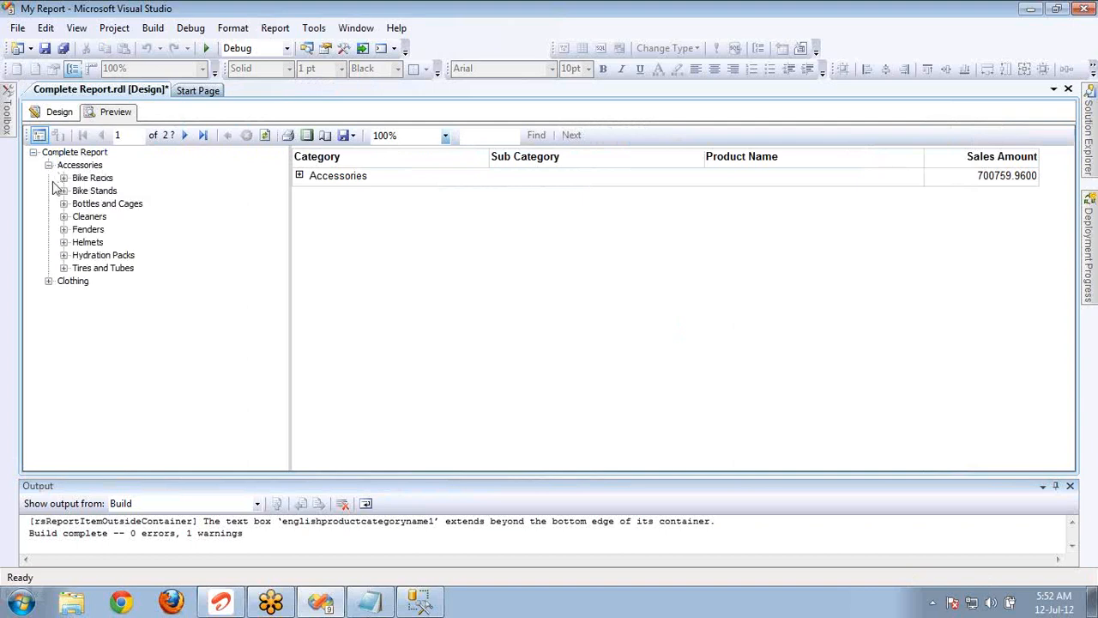
pyautogui.click(49, 282)
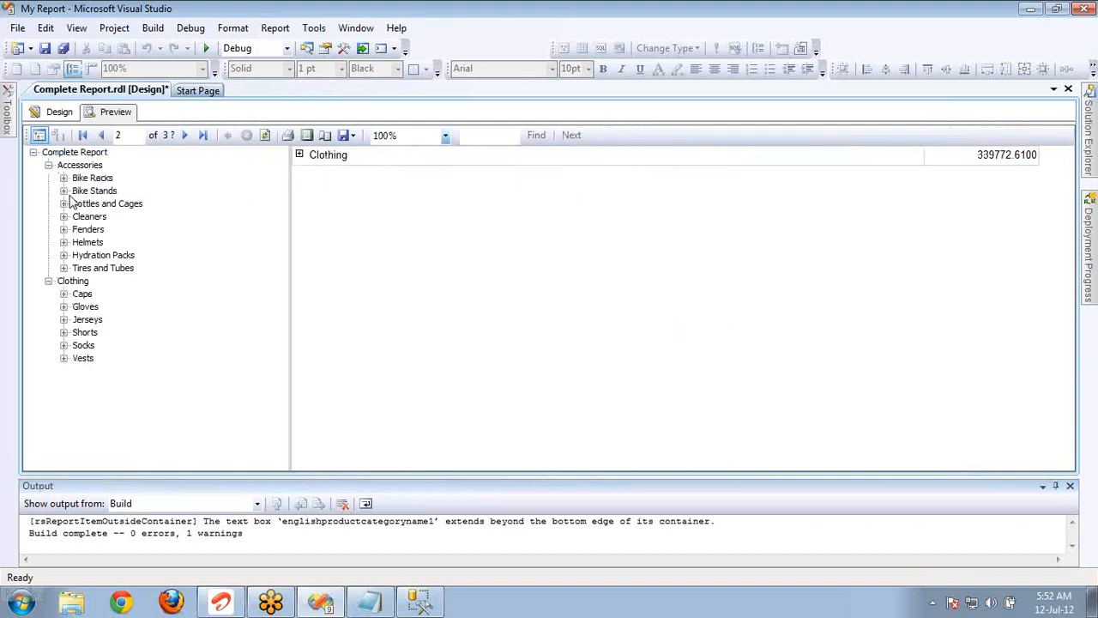
pyautogui.click(72, 281)
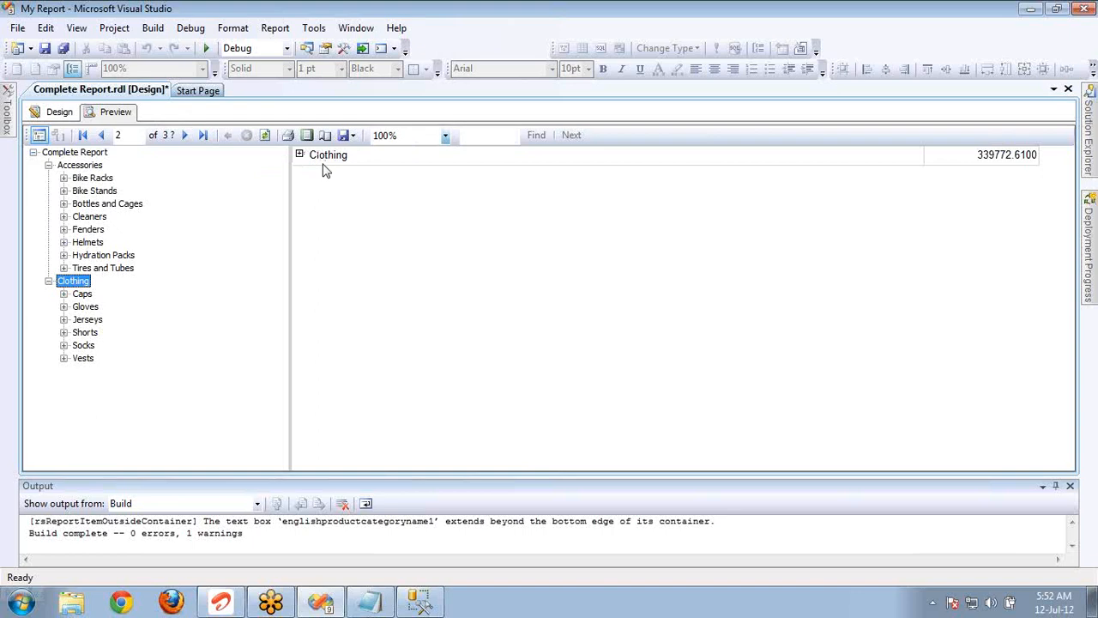
# Follow the document map entries Fenders, Fender Set - Mountain and Shorts, expanding Accessories and its Fenders subcategory in the report along the way.
pyautogui.click(89, 231)
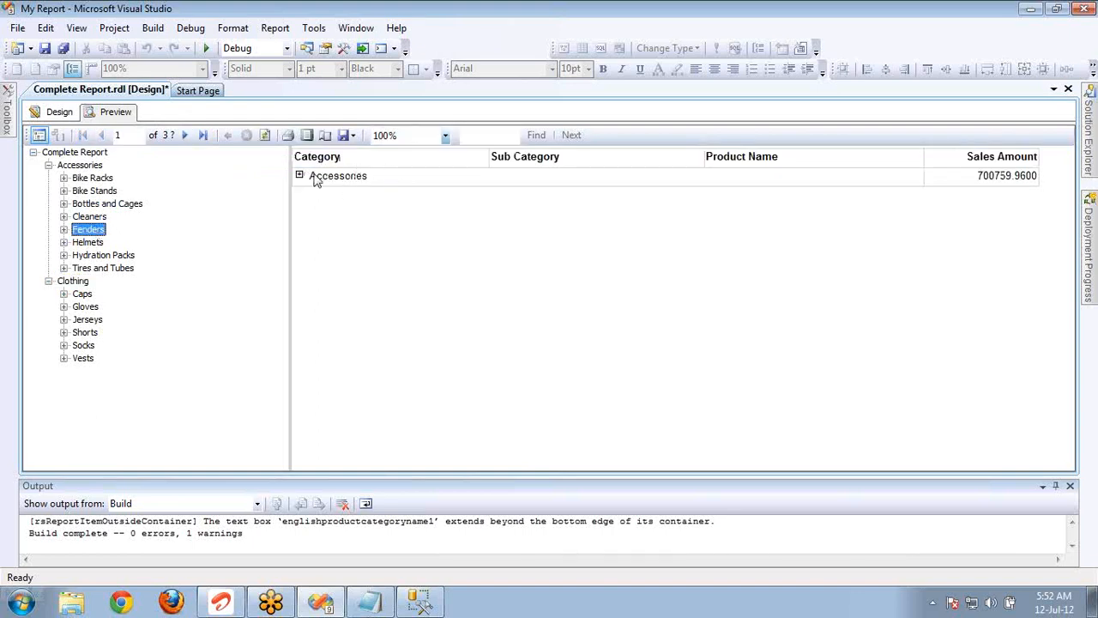
pyautogui.click(64, 230)
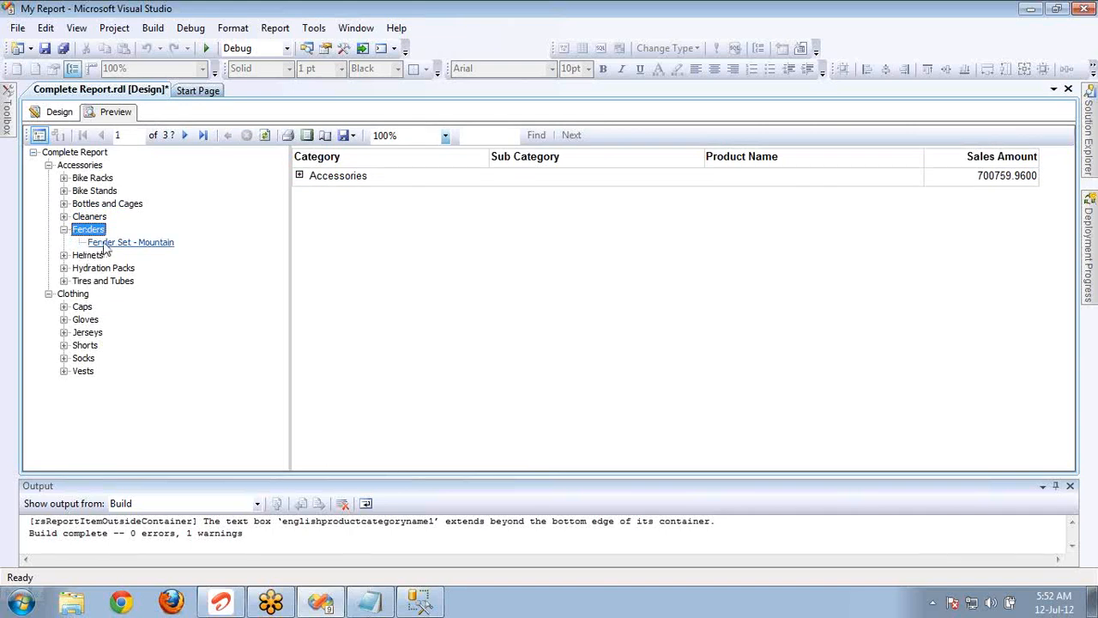
pyautogui.click(104, 244)
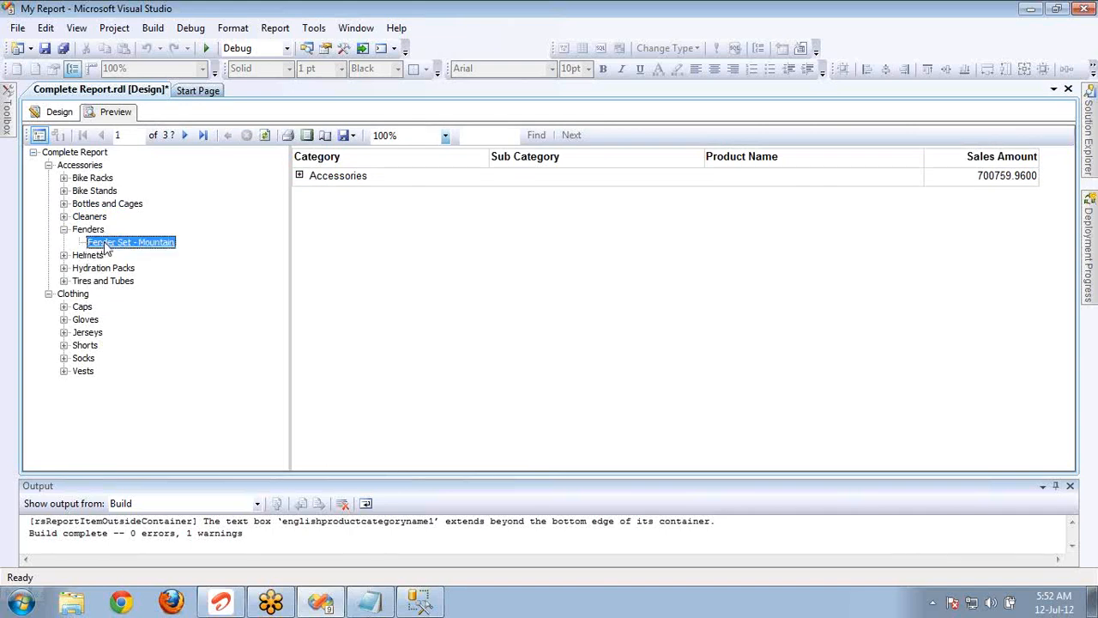
pyautogui.click(302, 186)
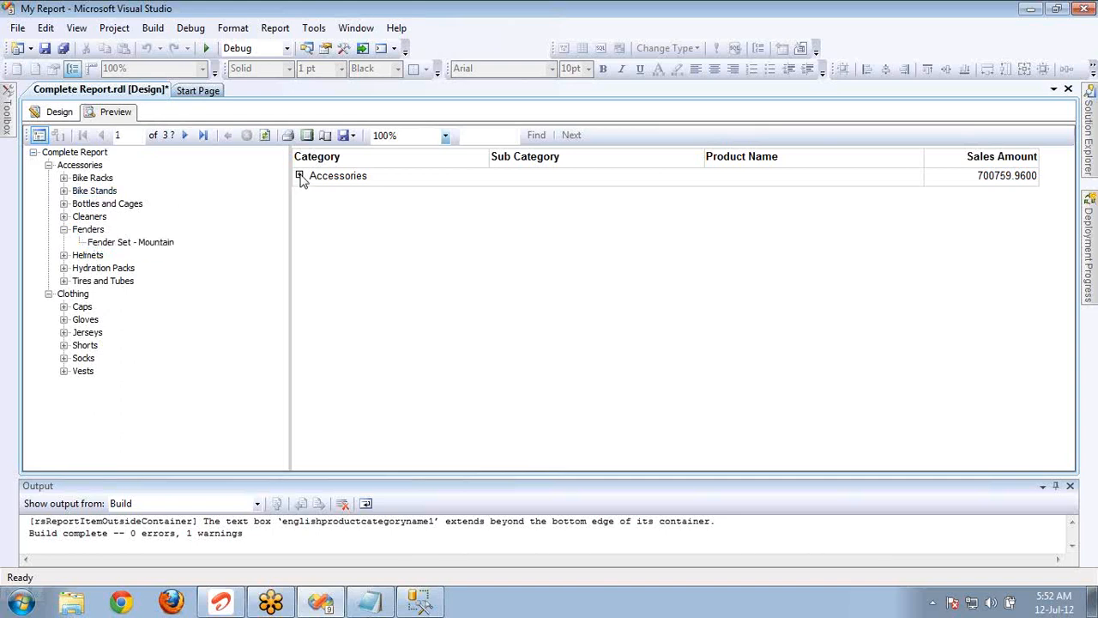
pyautogui.click(299, 176)
pyautogui.click(495, 254)
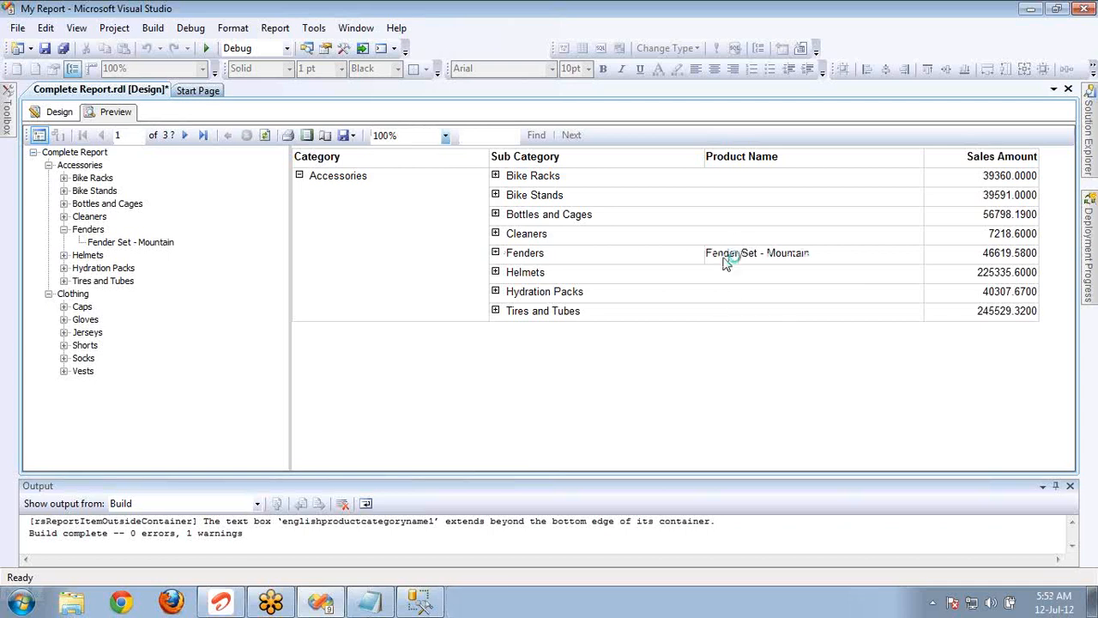
pyautogui.click(86, 345)
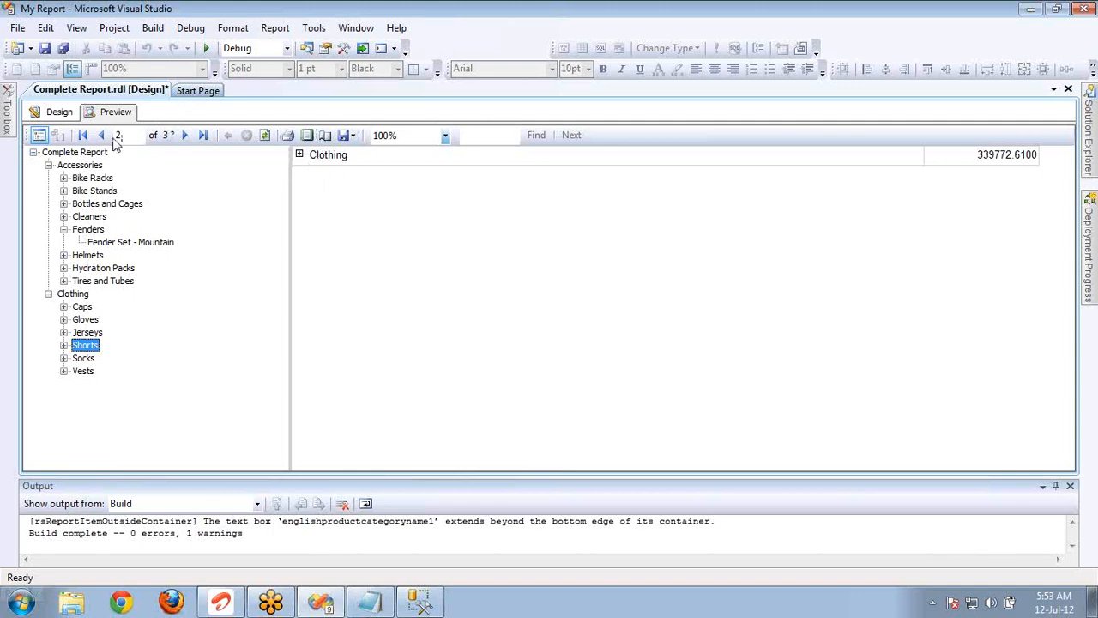
# Return to the report design and set the subcategory group to Show initially, with its display toggle turned off.
pyautogui.click(68, 114)
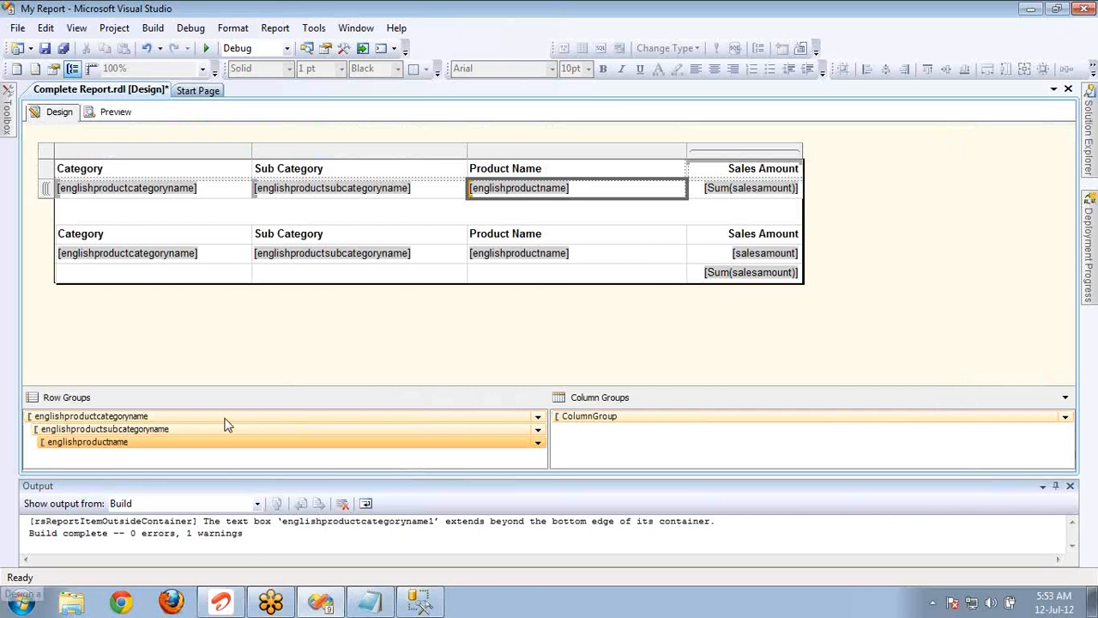
pyautogui.doubleClick(225, 418)
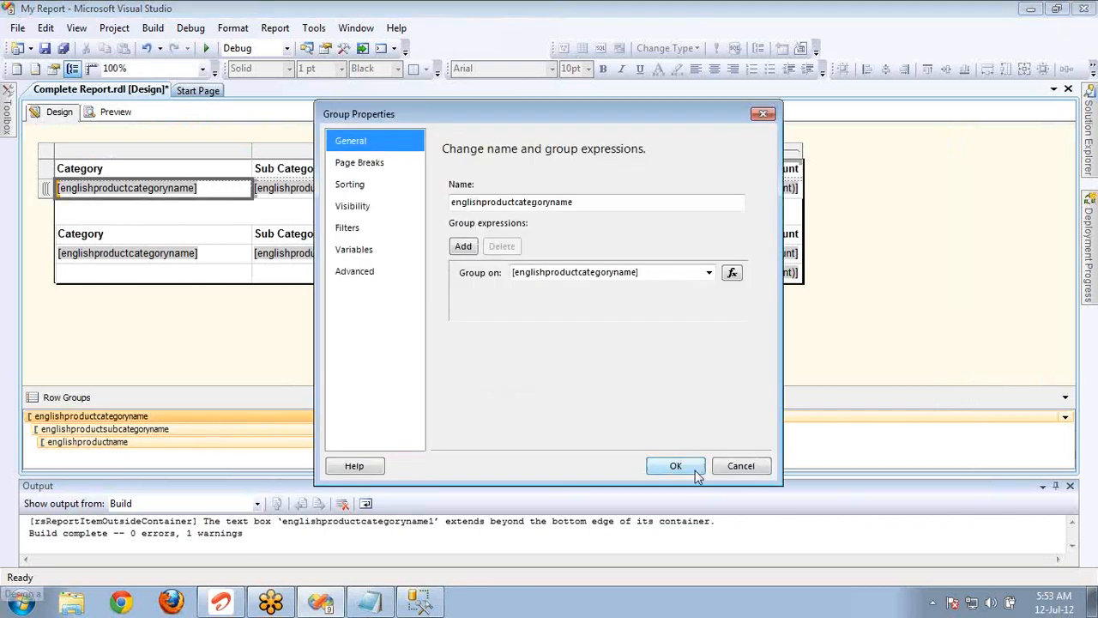
pyautogui.click(738, 465)
pyautogui.doubleClick(421, 435)
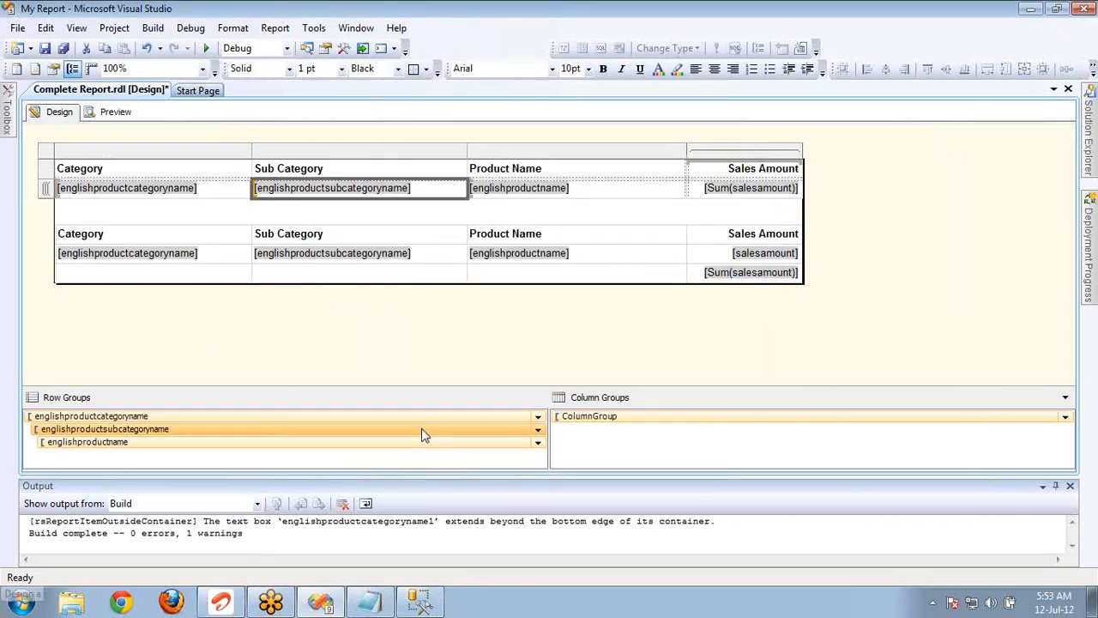
pyautogui.click(359, 209)
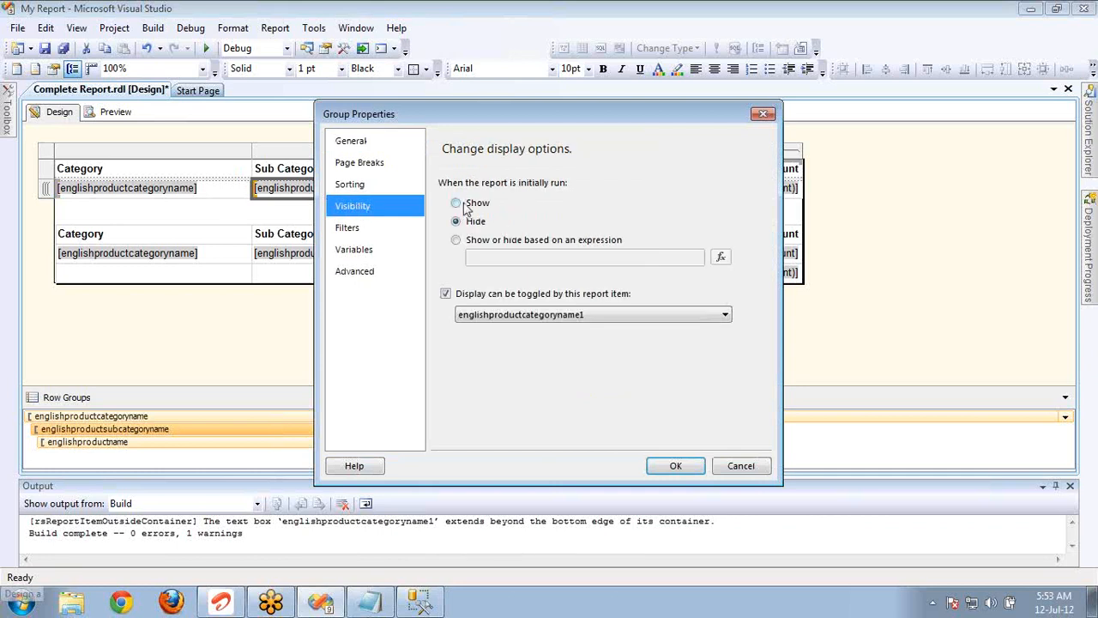
pyautogui.click(475, 206)
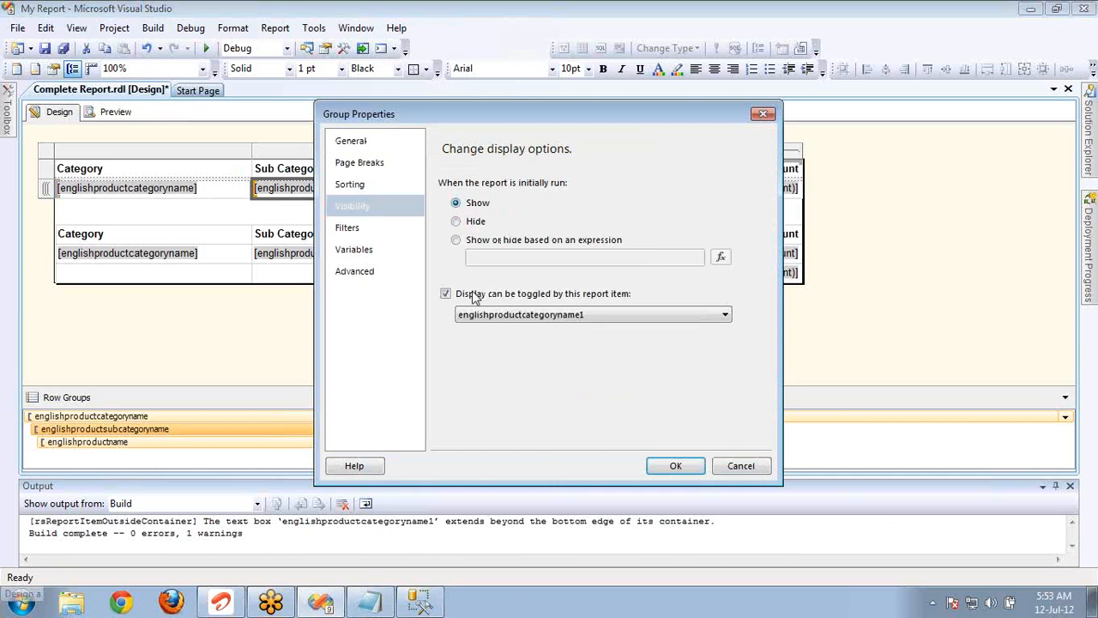
pyautogui.click(675, 465)
# Set the product name group's visibility to Show initially and turn off its display toggle.
pyautogui.doubleClick(410, 444)
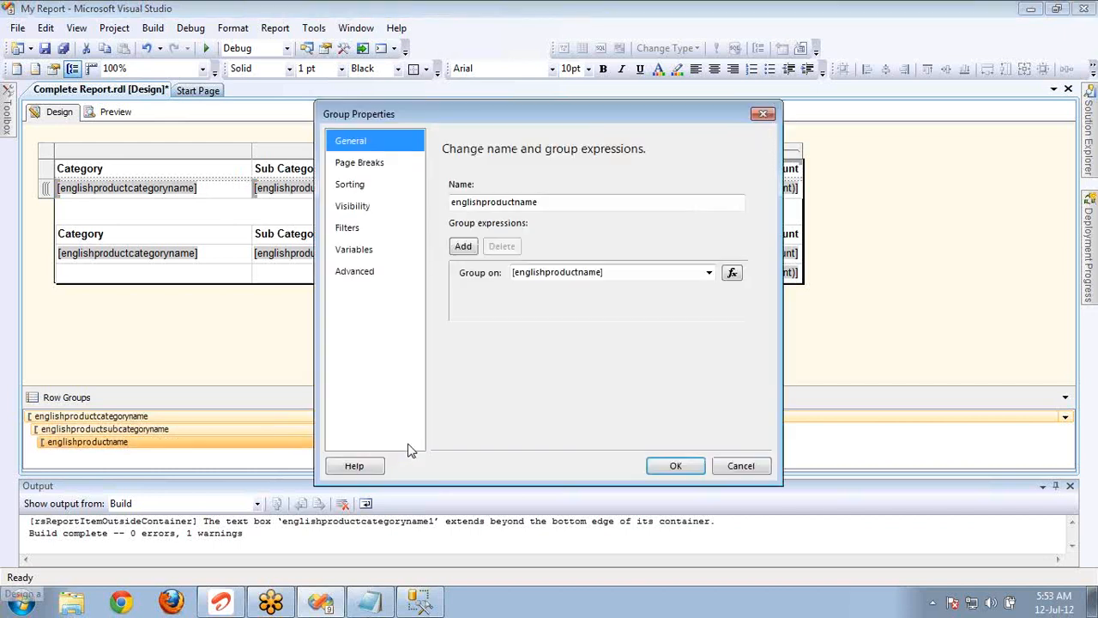
pyautogui.click(352, 209)
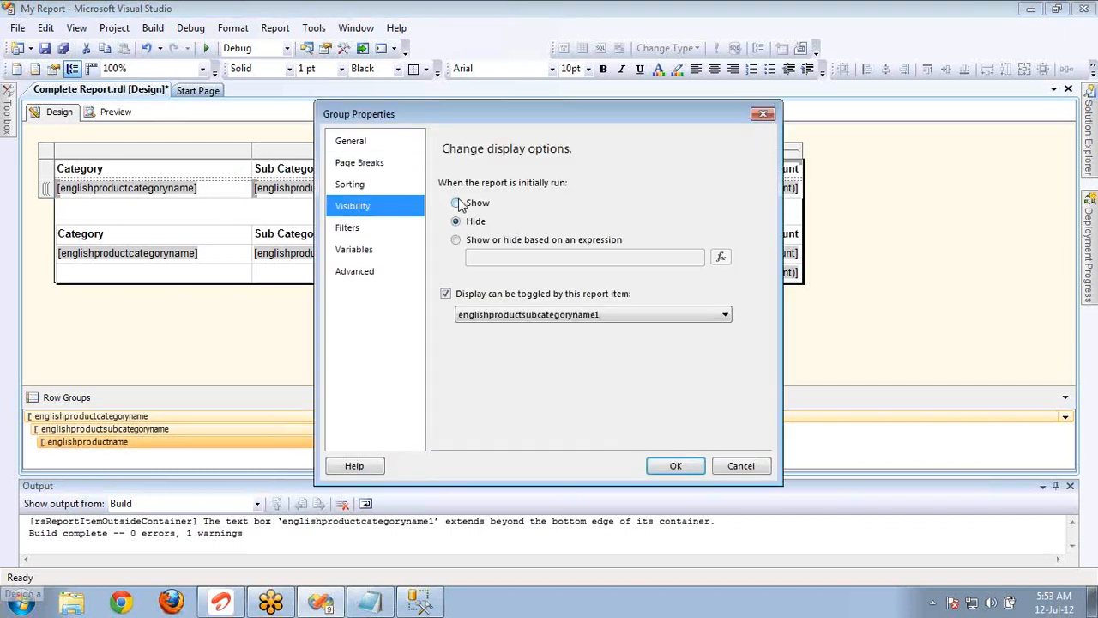
pyautogui.click(456, 203)
pyautogui.click(445, 293)
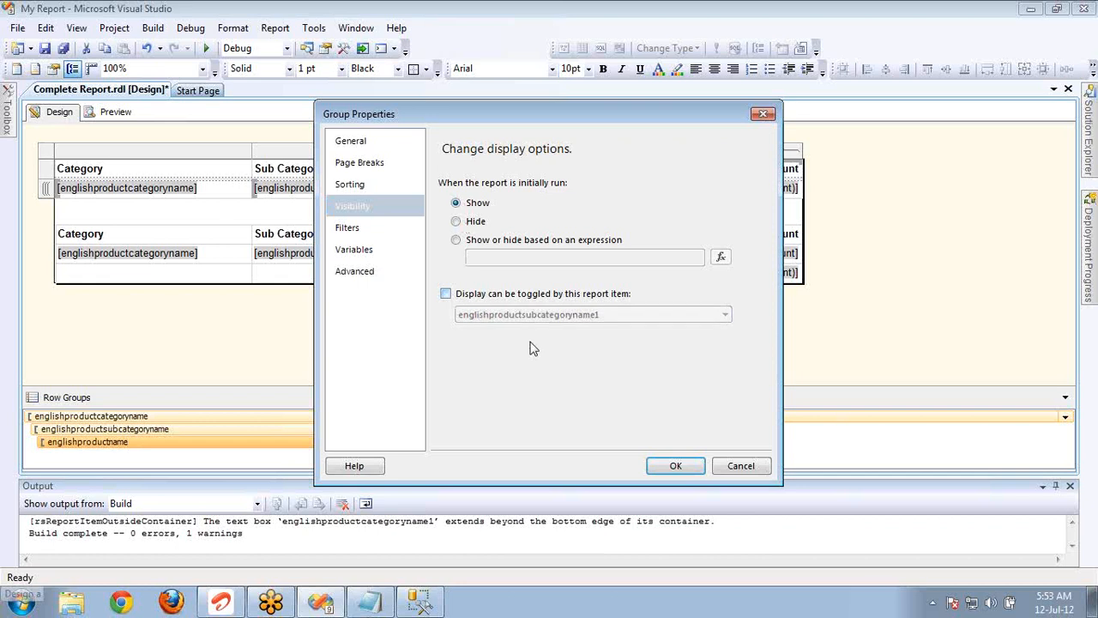
pyautogui.click(676, 466)
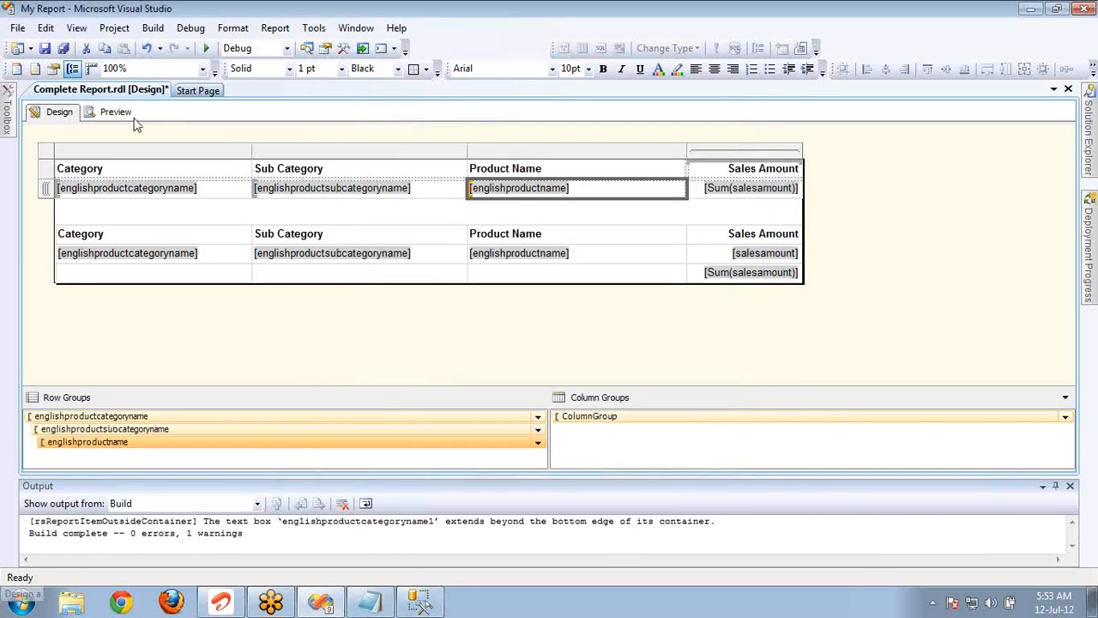
# Preview the report and expand Accessories, Tires and Tubes and Bike Racks in the document map, following the Tires and Tubes and Touring Tire Tube entries.
pyautogui.click(101, 116)
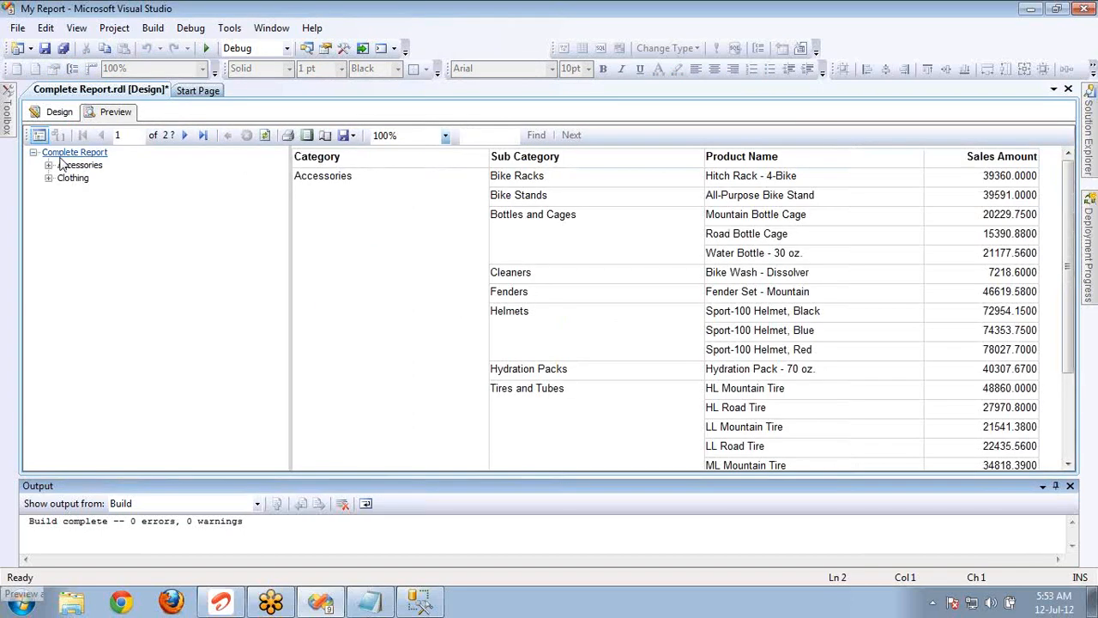
pyautogui.click(50, 166)
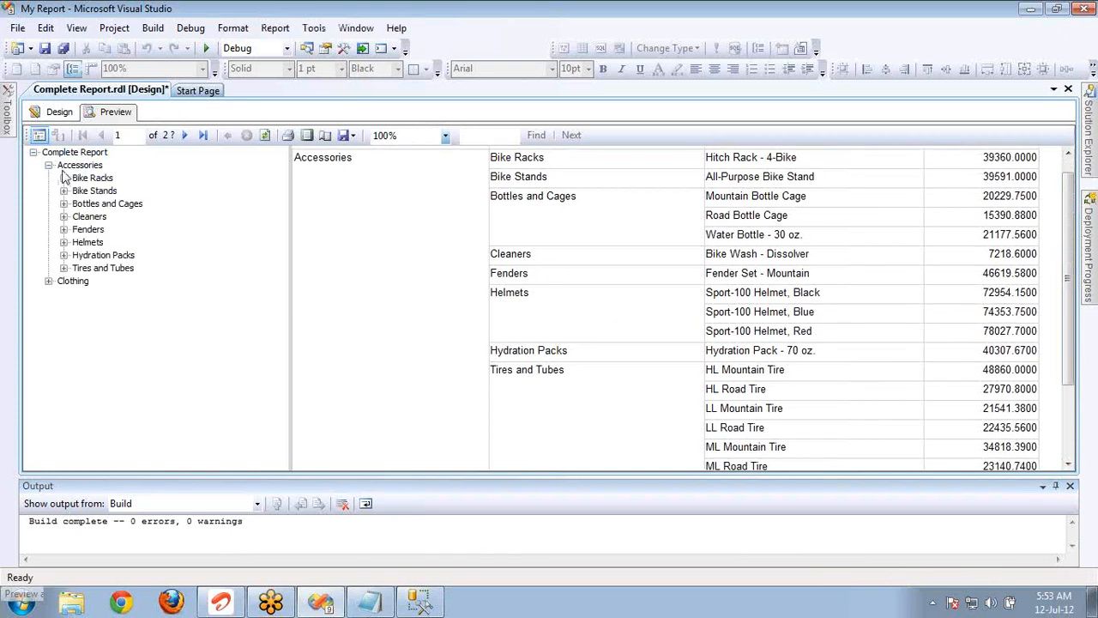
pyautogui.click(103, 269)
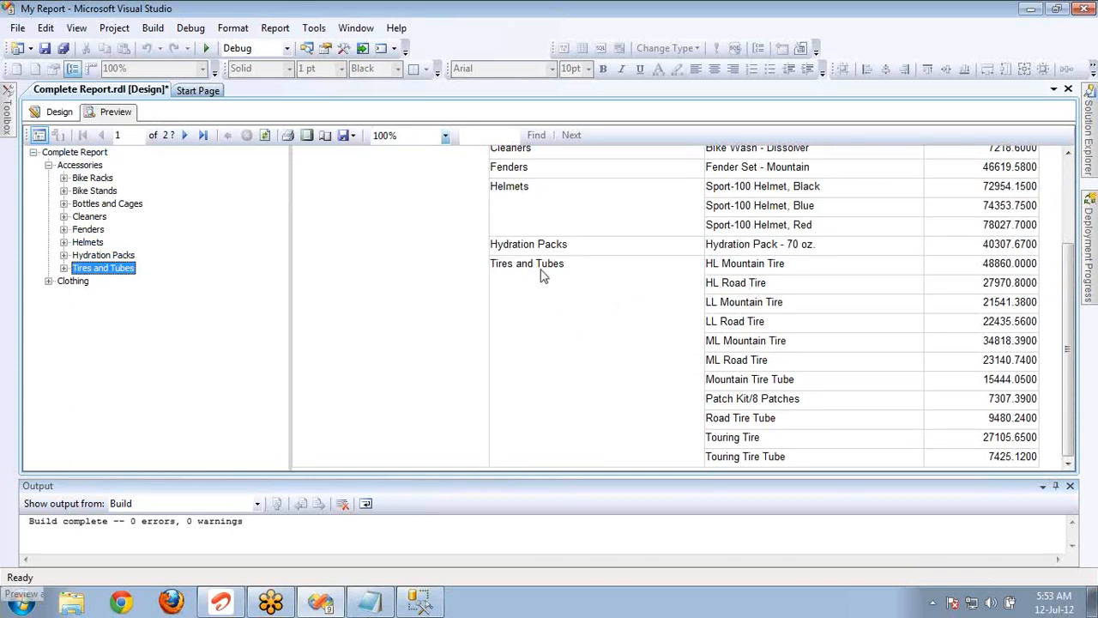
pyautogui.click(63, 267)
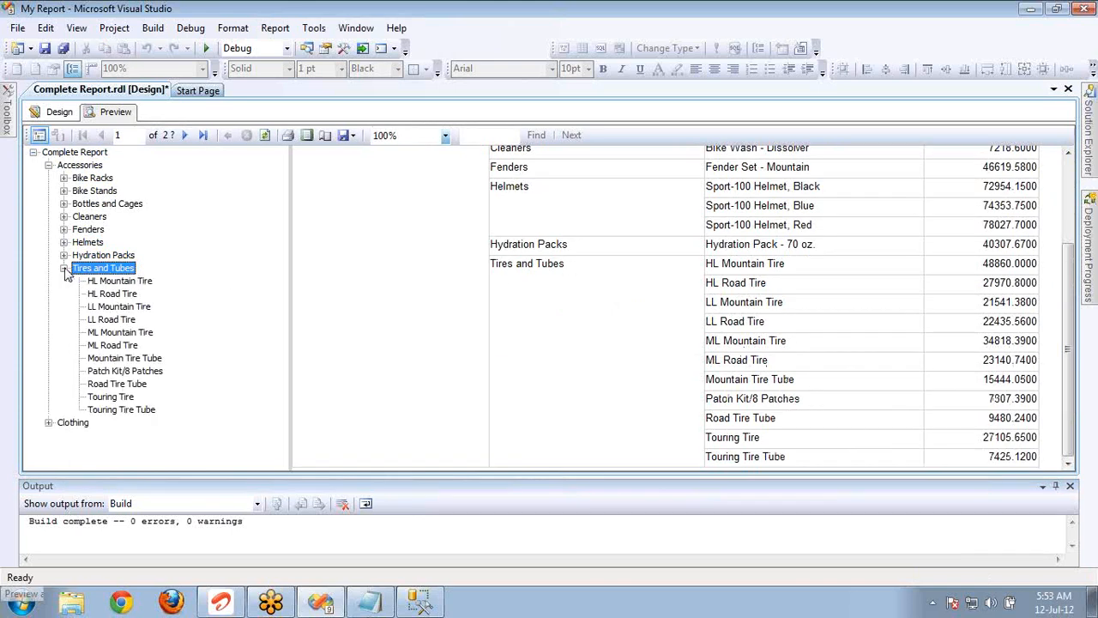
pyautogui.click(64, 181)
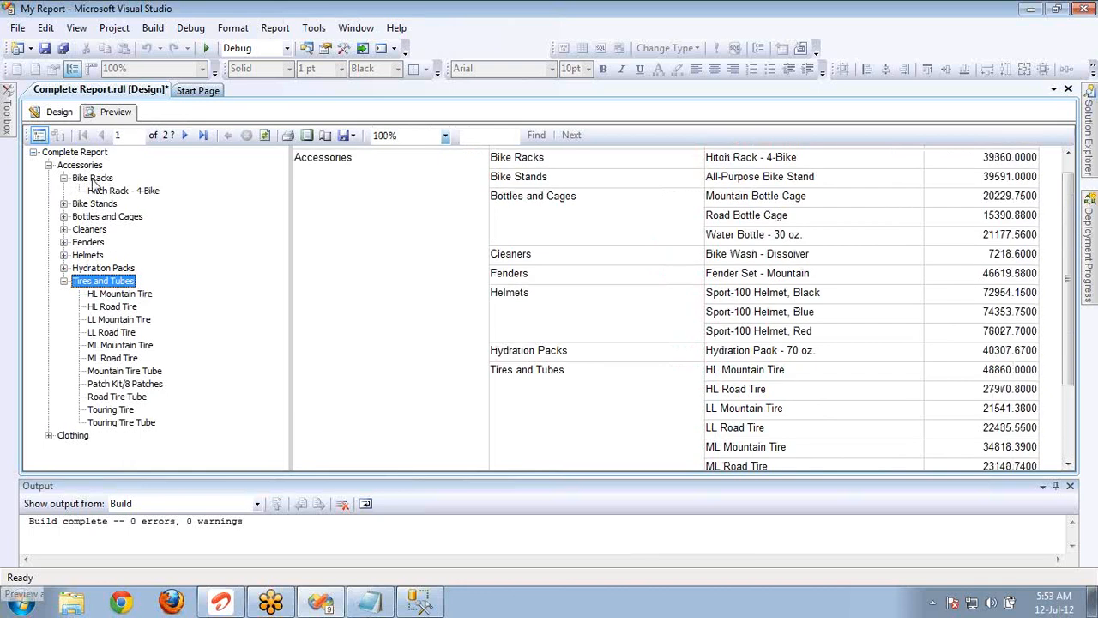
pyautogui.click(131, 425)
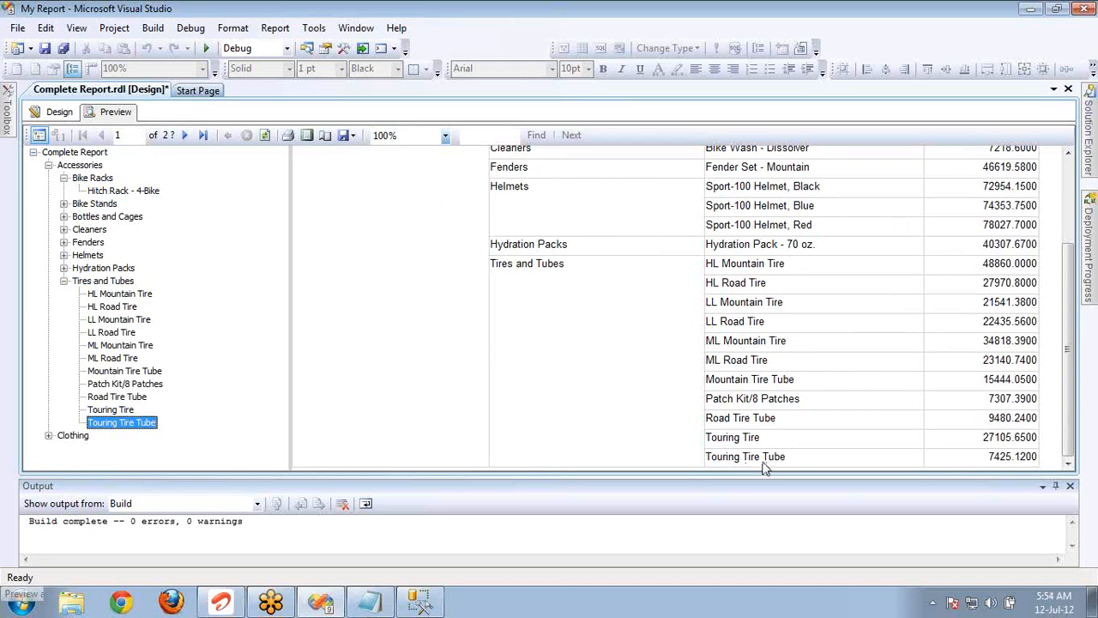
# Expand Clothing and its Vests subcategory in the document map and follow the Classic Vest, L entry.
pyautogui.click(49, 436)
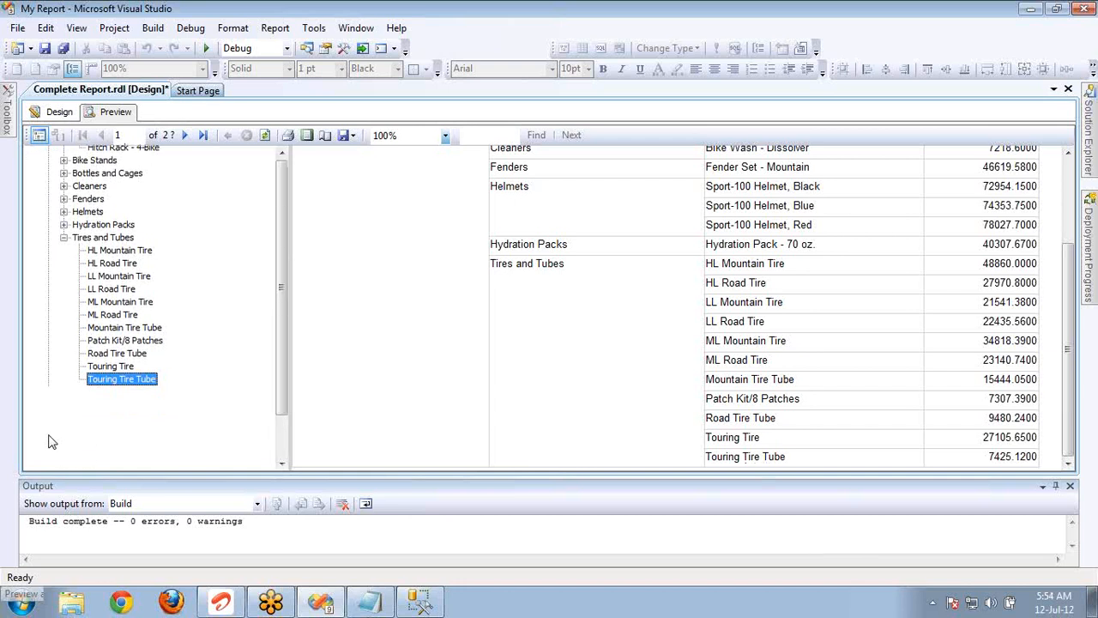
pyautogui.click(63, 461)
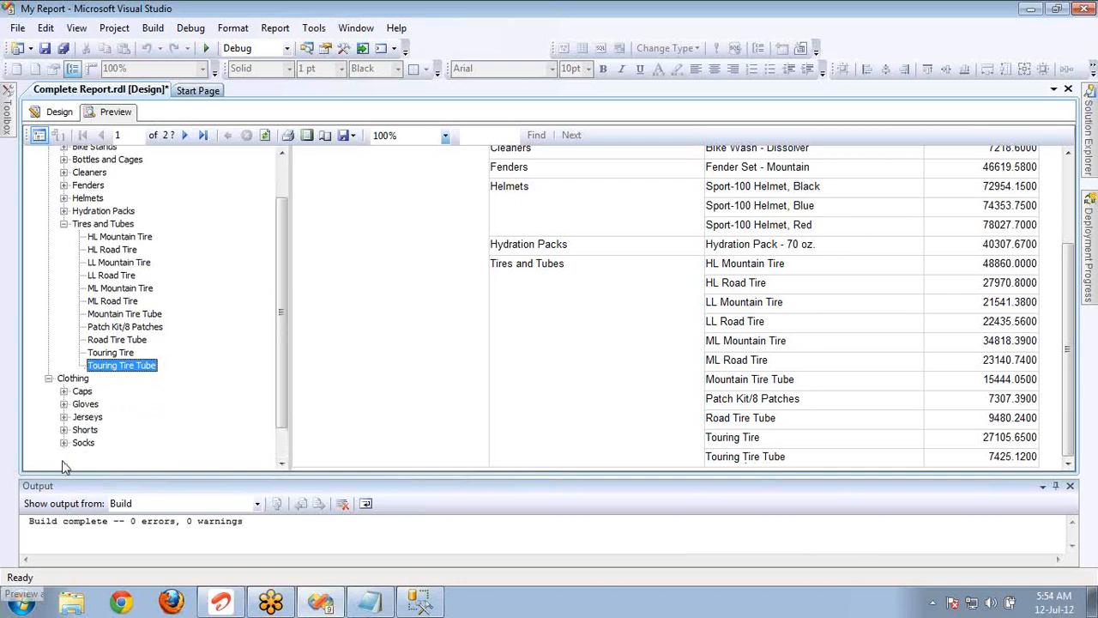
pyautogui.click(107, 437)
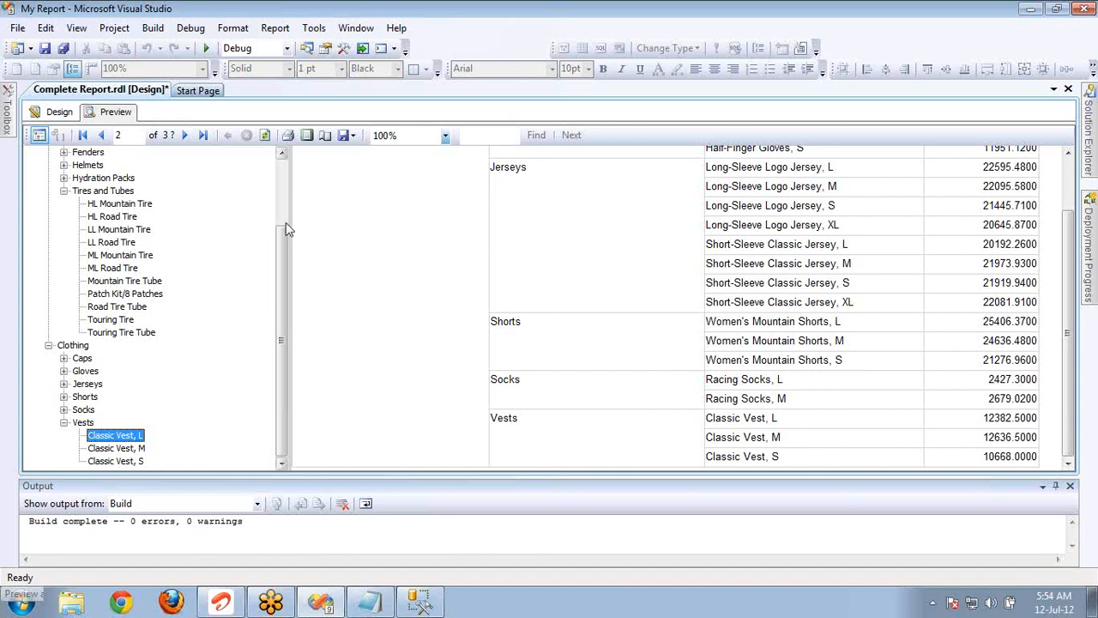
pyautogui.moveTo(284, 243); pyautogui.dragTo(279, 146)
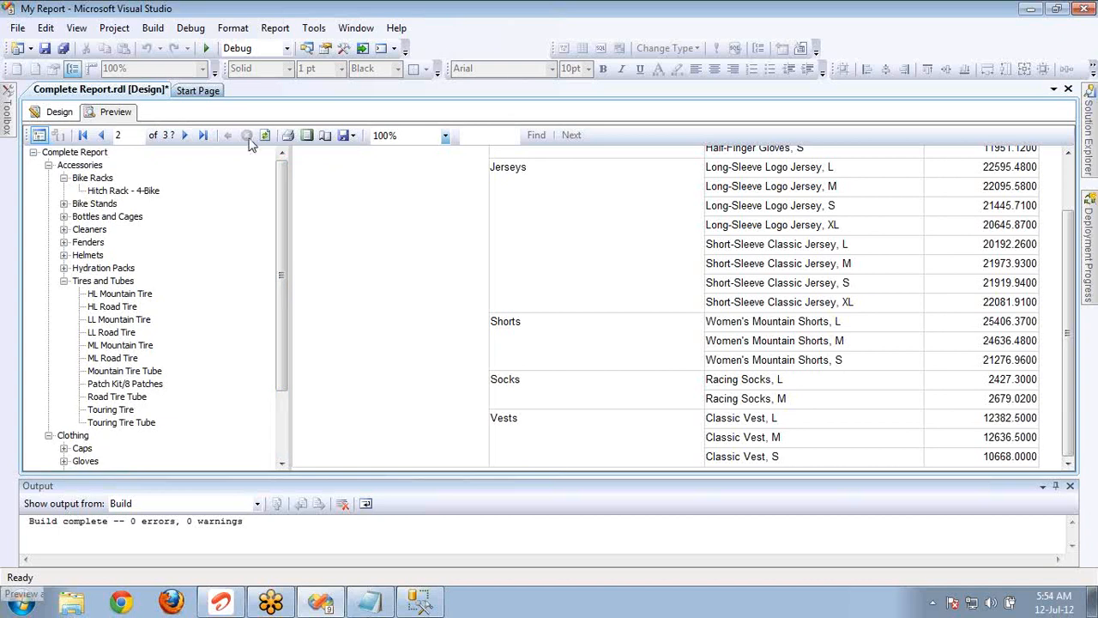
# Return to the report design, delete the lower table's total row, and shrink the report body to end just below that table.
pyautogui.click(57, 117)
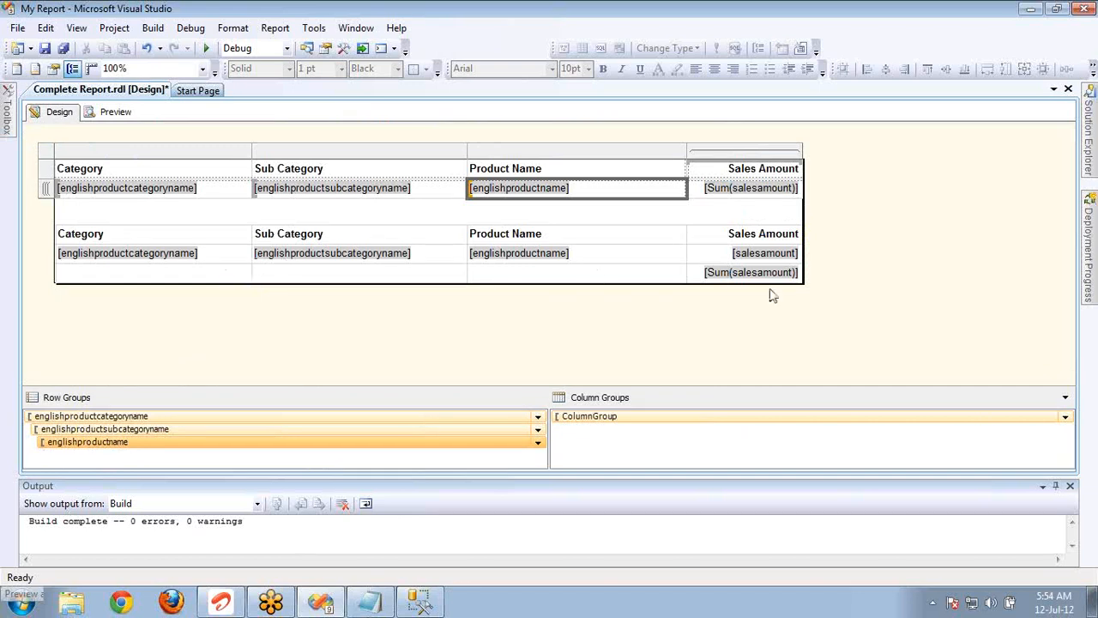
pyautogui.click(697, 277)
pyautogui.rightClick(697, 276)
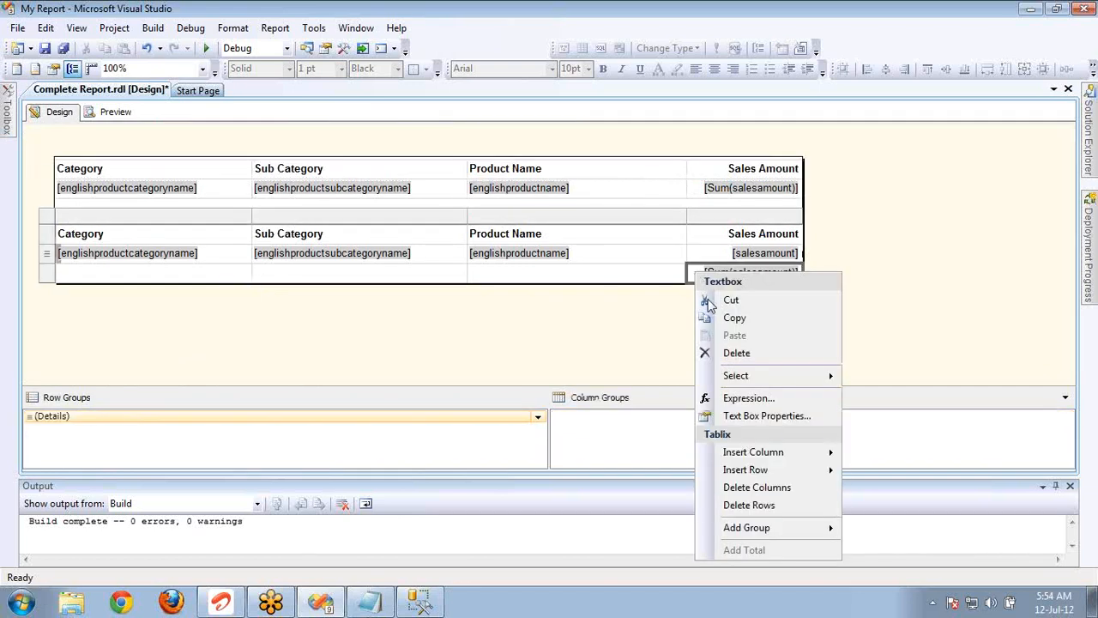
pyautogui.click(766, 507)
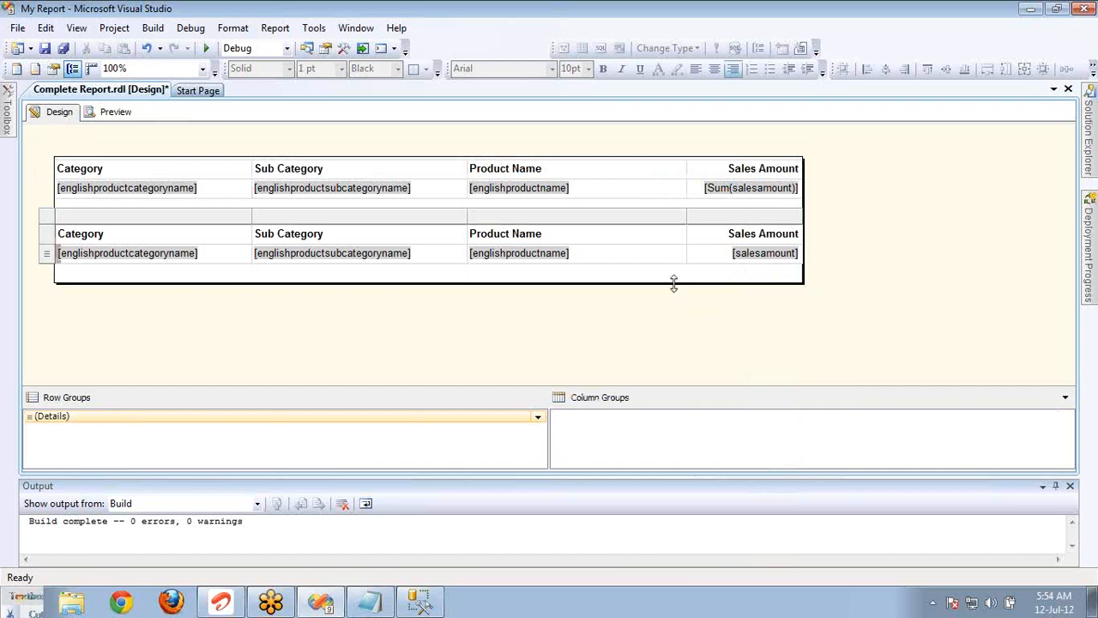
pyautogui.moveTo(673, 283); pyautogui.dragTo(674, 264)
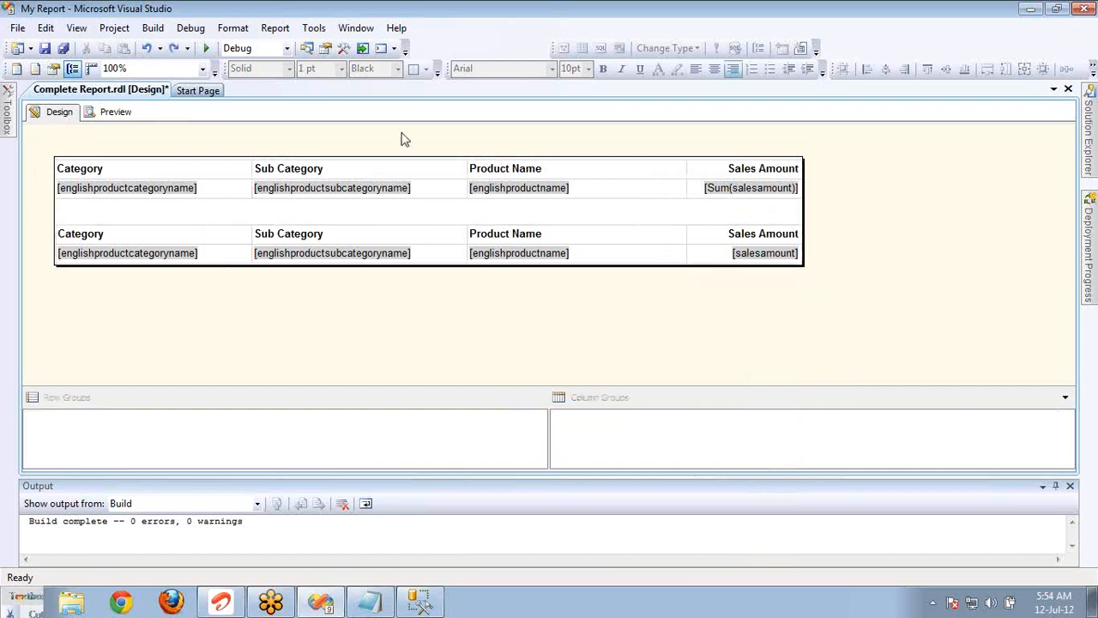
# Set the upper table's tooltip to "test" in its Tablix properties and preview the report.
pyautogui.click(168, 242)
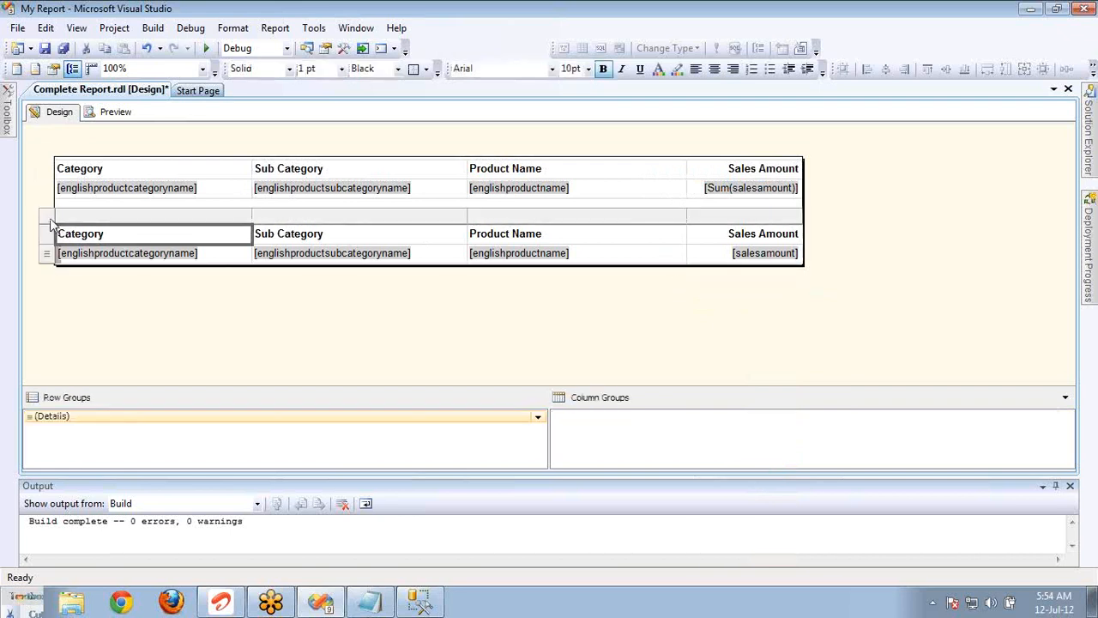
pyautogui.click(52, 222)
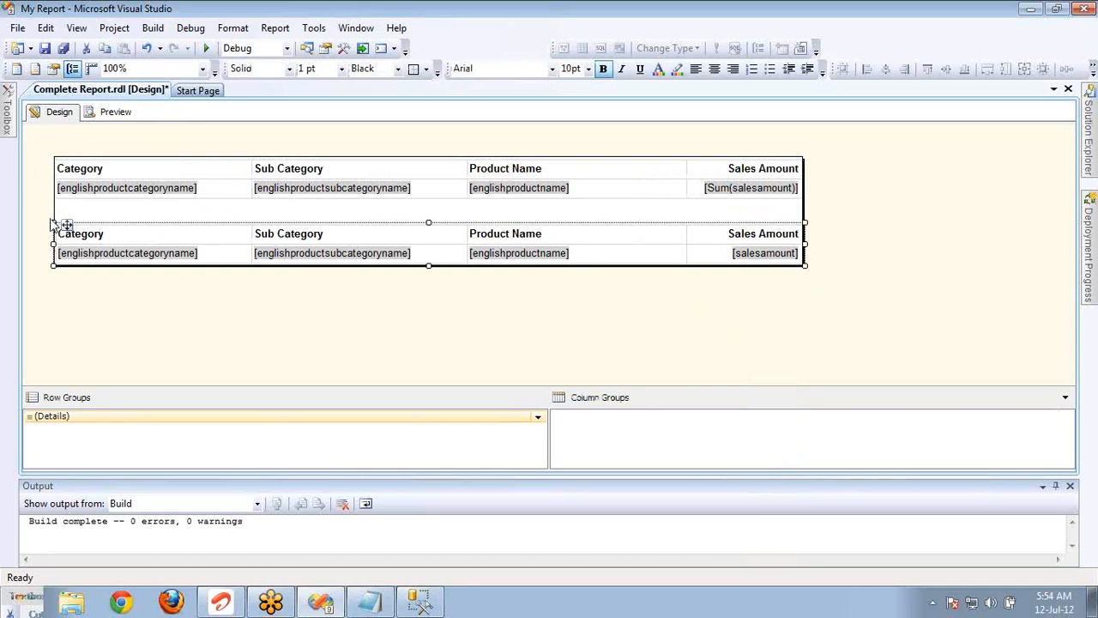
pyautogui.click(113, 169)
pyautogui.click(52, 159)
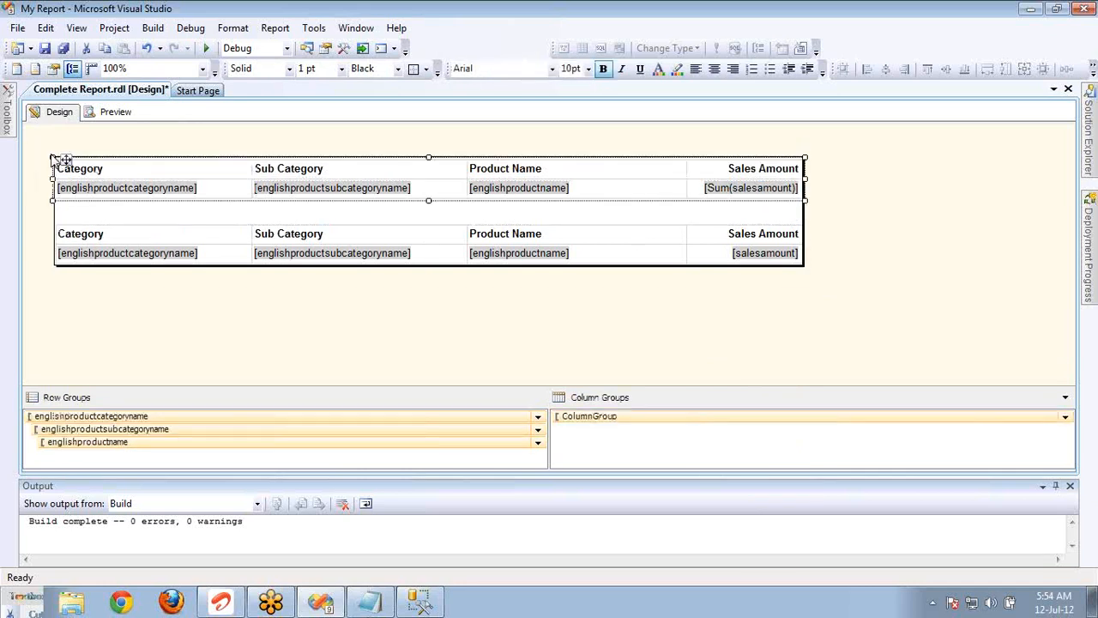
pyautogui.click(70, 171)
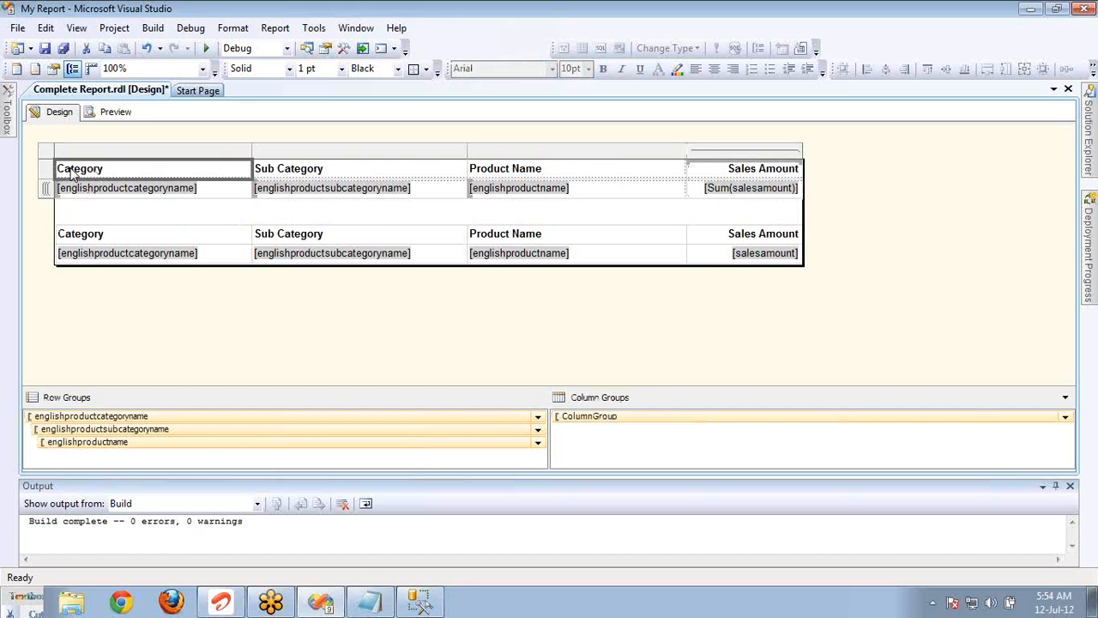
pyautogui.rightClick(54, 157)
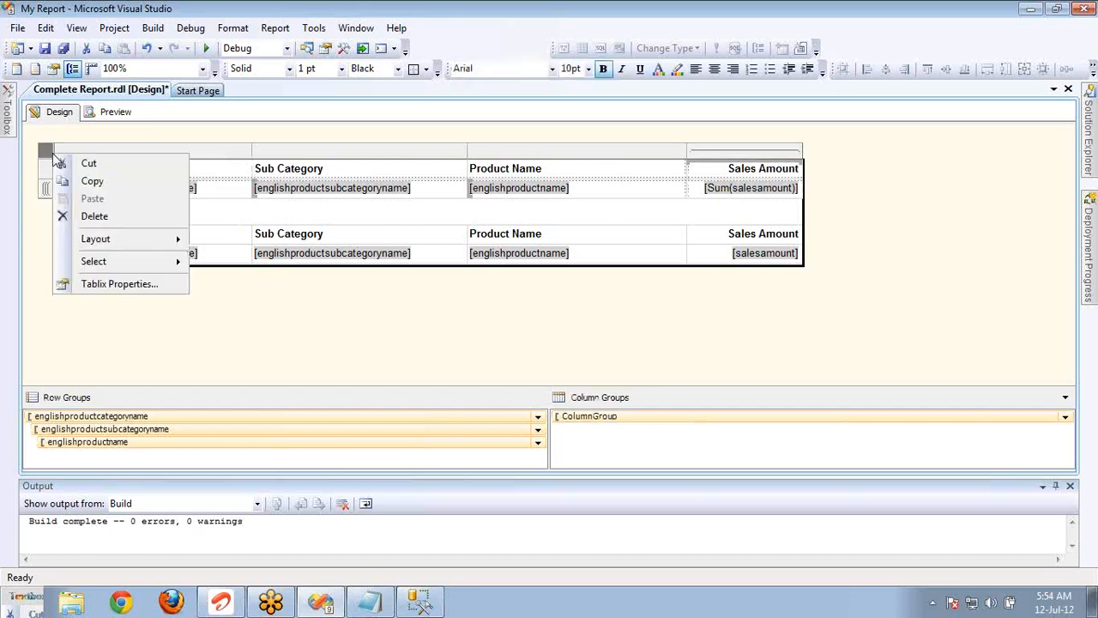
pyautogui.click(120, 284)
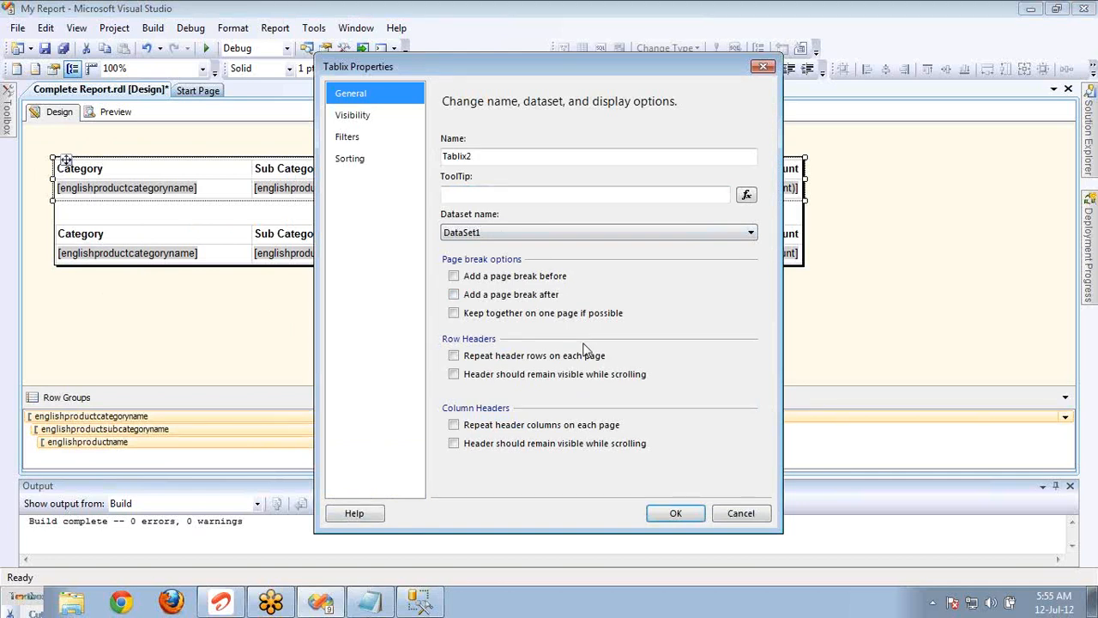
pyautogui.click(547, 157)
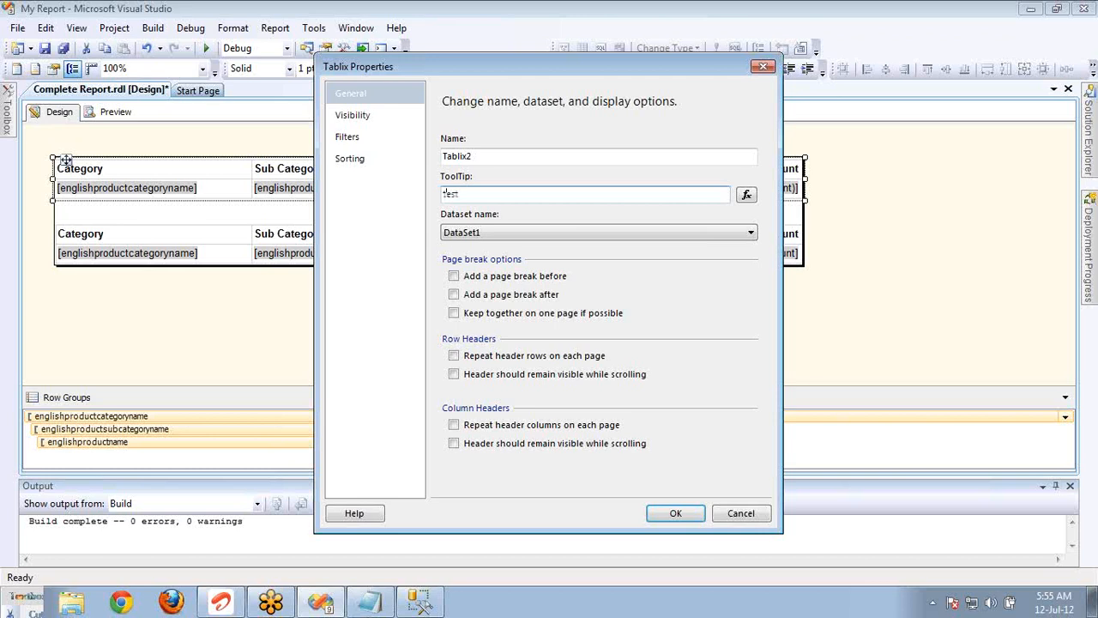
pyautogui.click(675, 513)
pyautogui.click(116, 113)
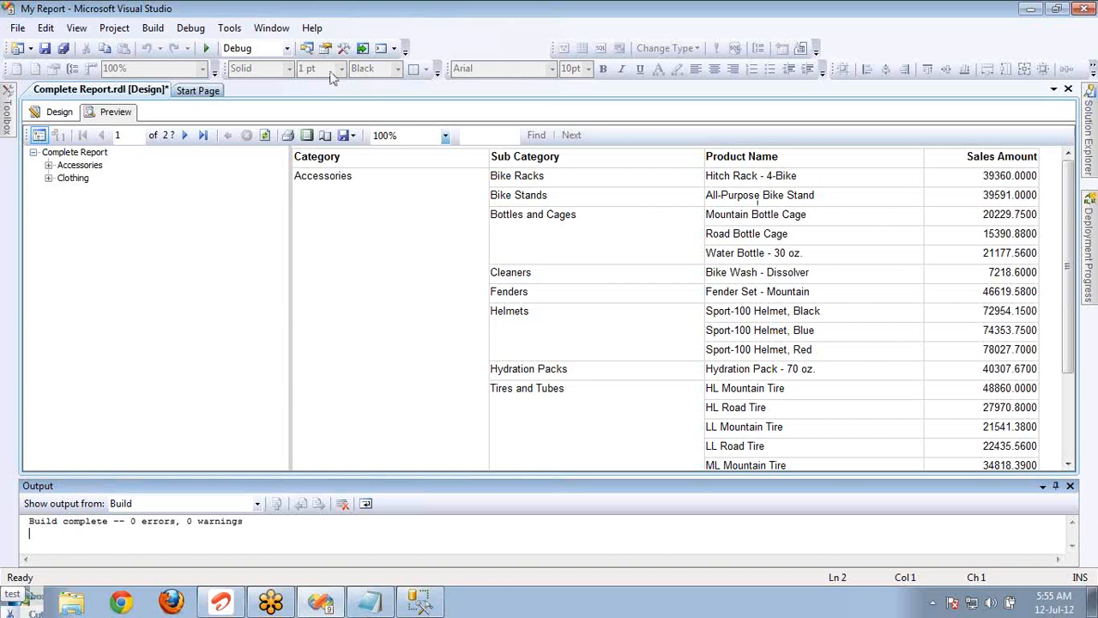
# Return to the design, reopen the upper table's Tablix properties and view the tooltip's expression without changing it.
pyautogui.click(53, 114)
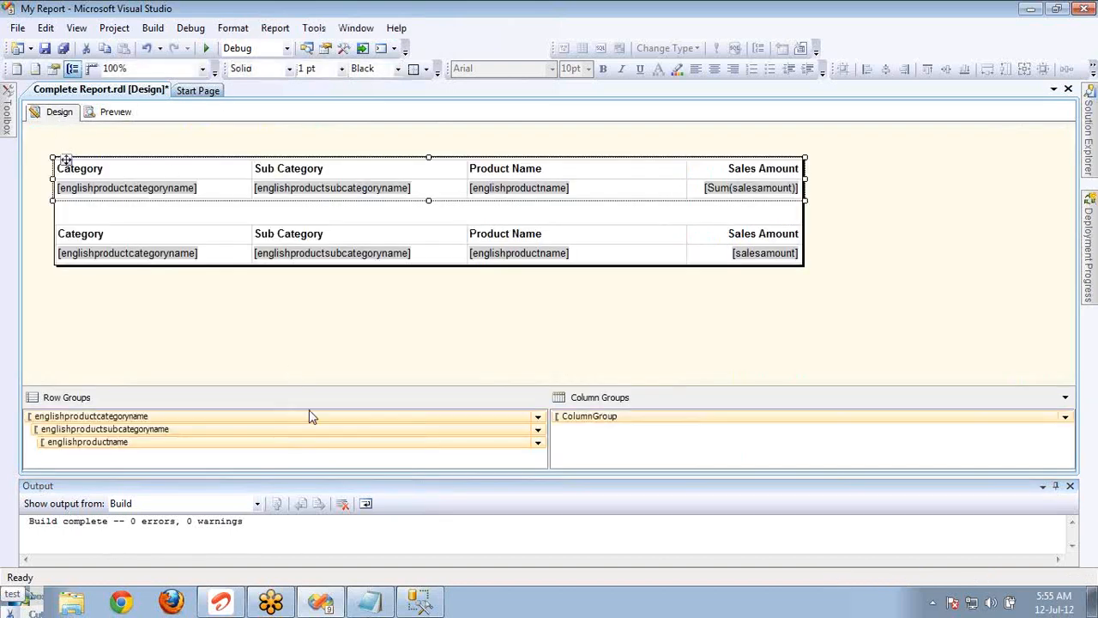
pyautogui.click(85, 169)
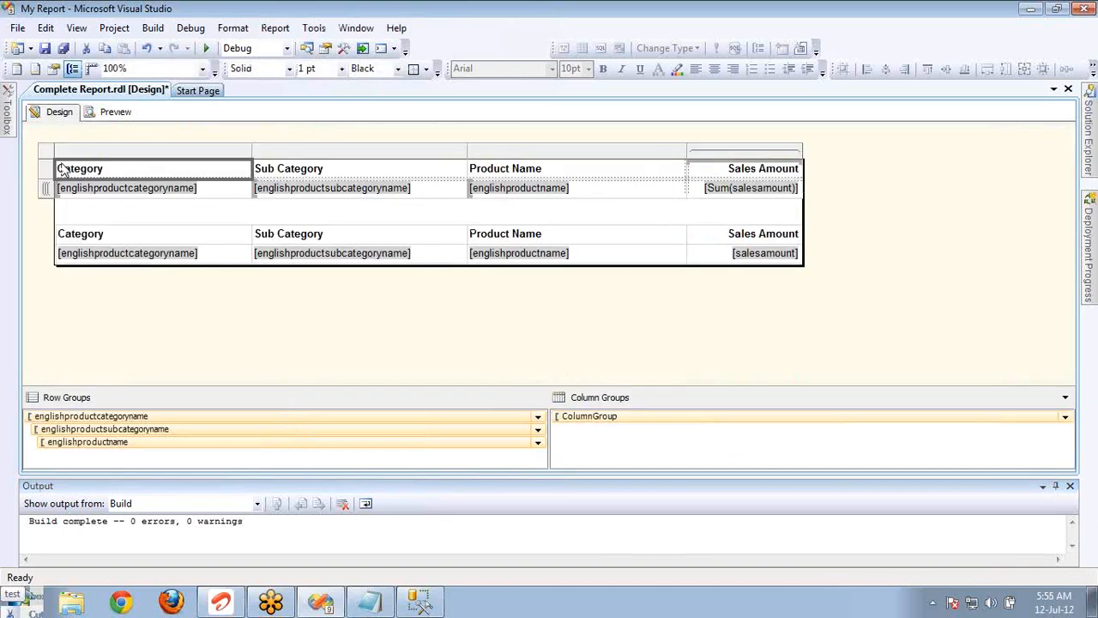
pyautogui.rightClick(49, 153)
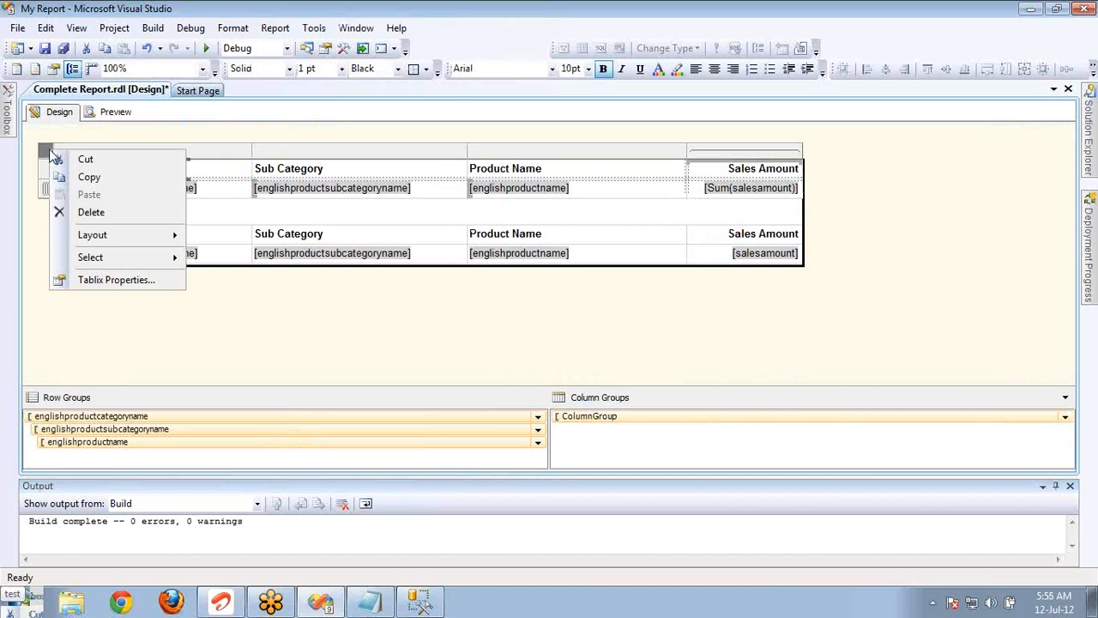
pyautogui.click(126, 280)
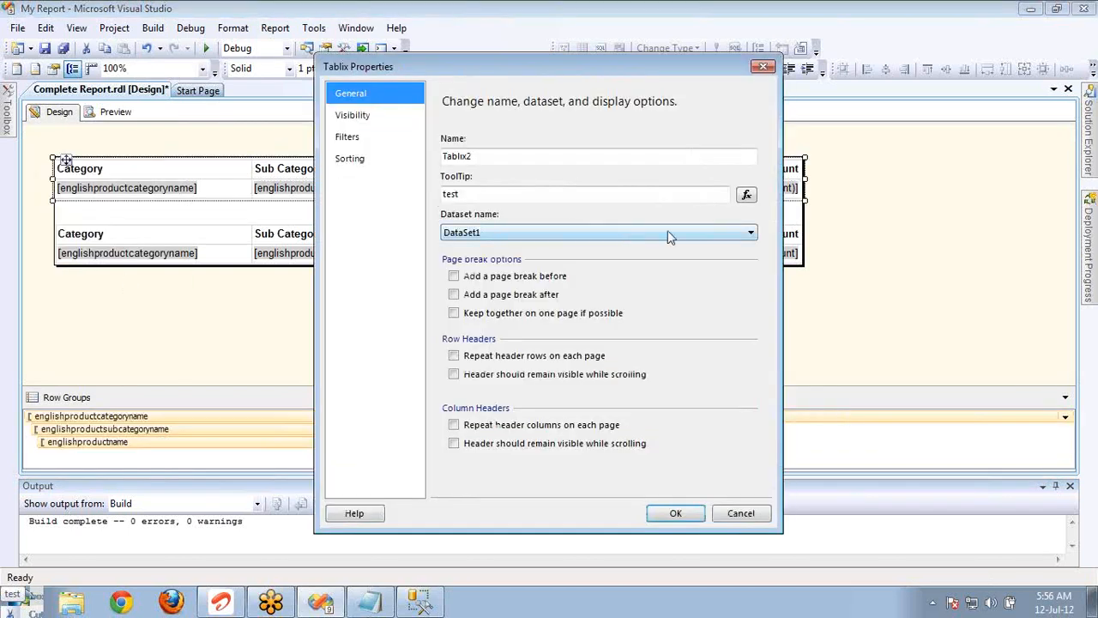
pyautogui.click(743, 200)
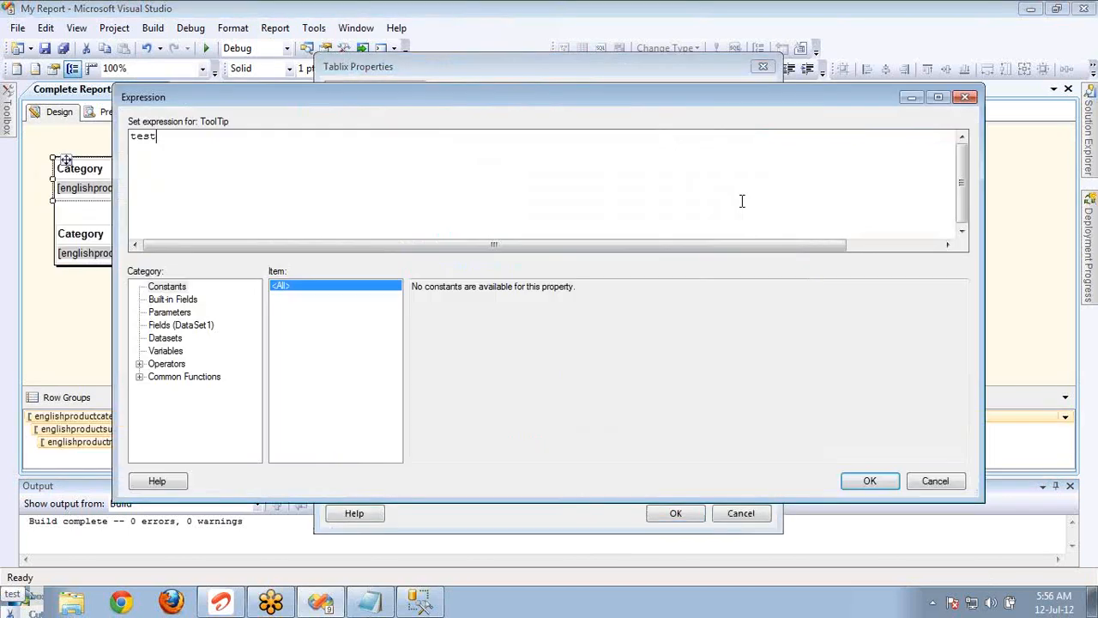
pyautogui.click(935, 480)
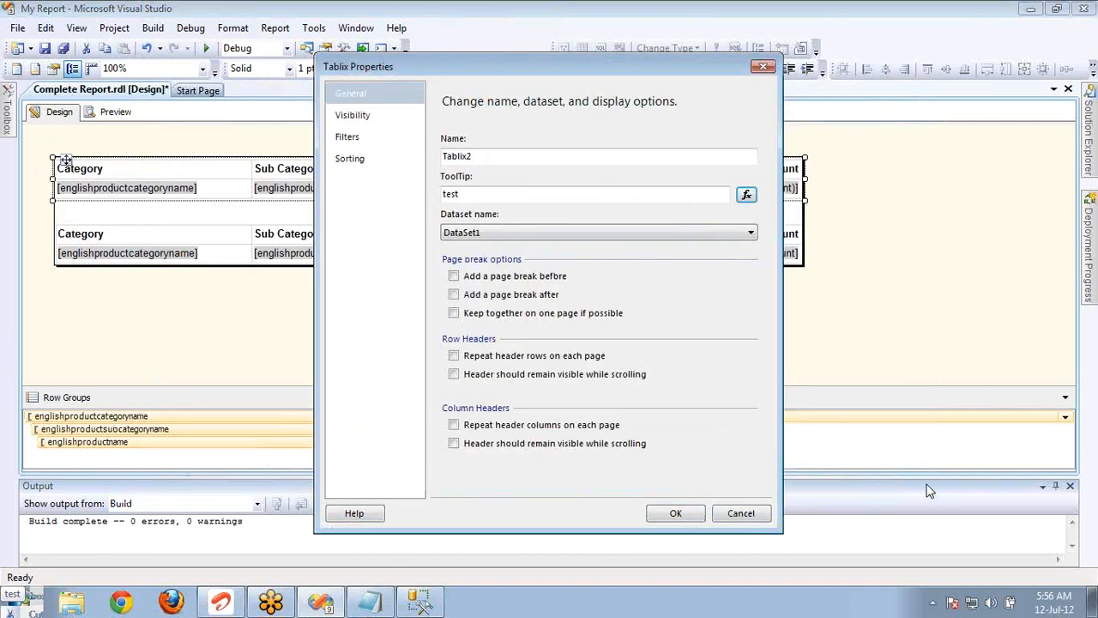
# For the upper table, enable page breaks before and after, keep together on one page, repeating header rows, and row headers visible while scrolling.
pyautogui.click(745, 234)
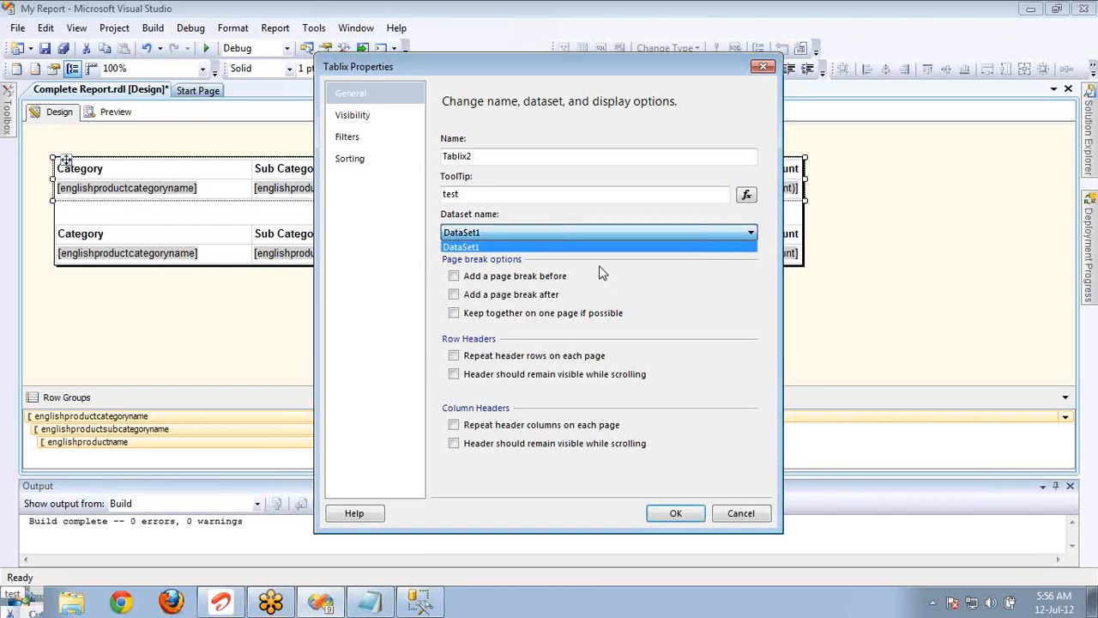
pyautogui.click(625, 284)
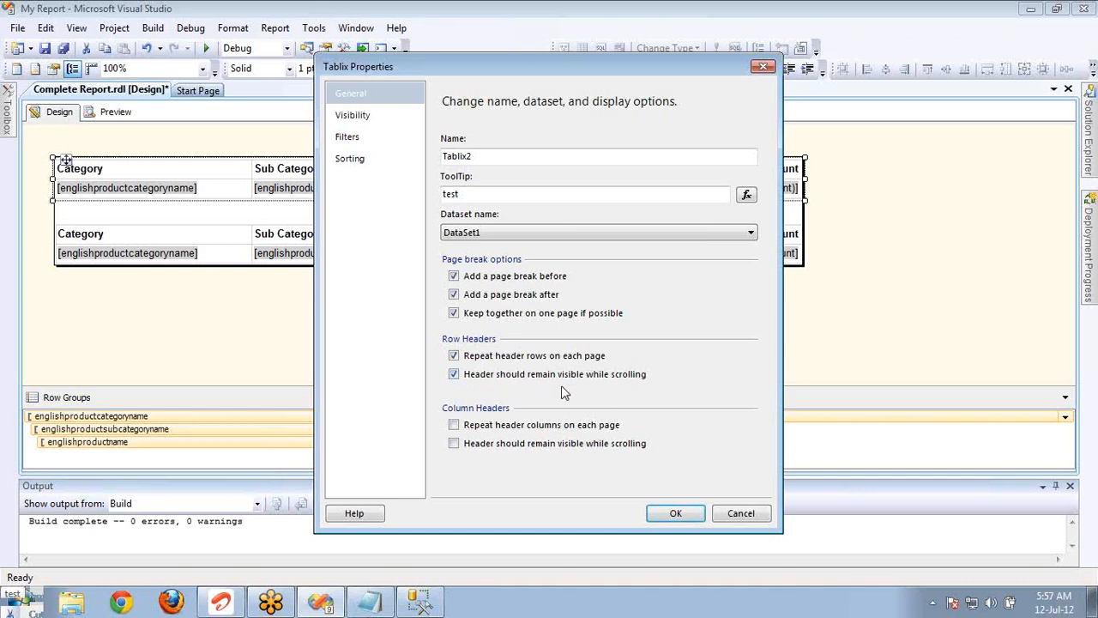
pyautogui.click(668, 512)
# Widen the upper table's Sub Category and Category columns well beyond the page, and preview the report with a narrower document map pane.
pyautogui.click(669, 170)
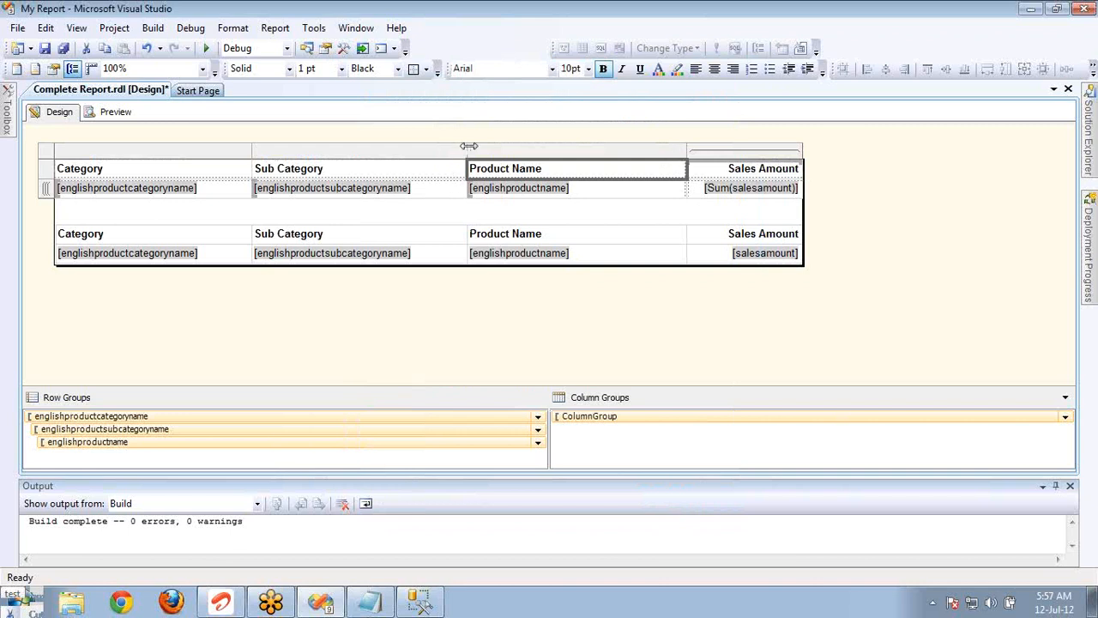
pyautogui.moveTo(468, 145); pyautogui.dragTo(993, 137)
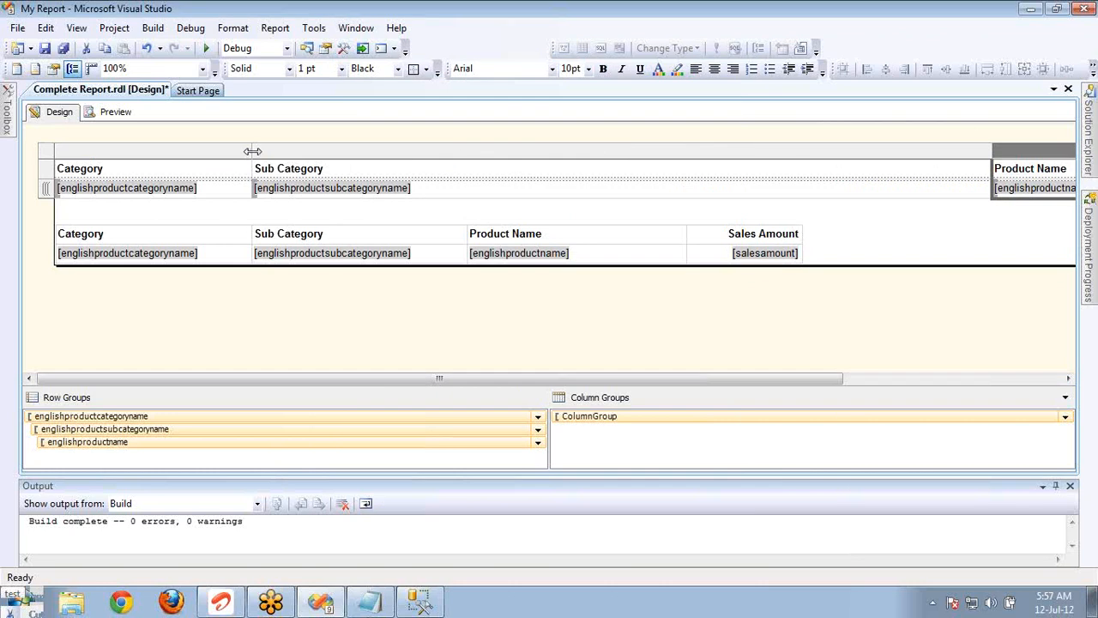
pyautogui.moveTo(254, 150); pyautogui.dragTo(661, 150)
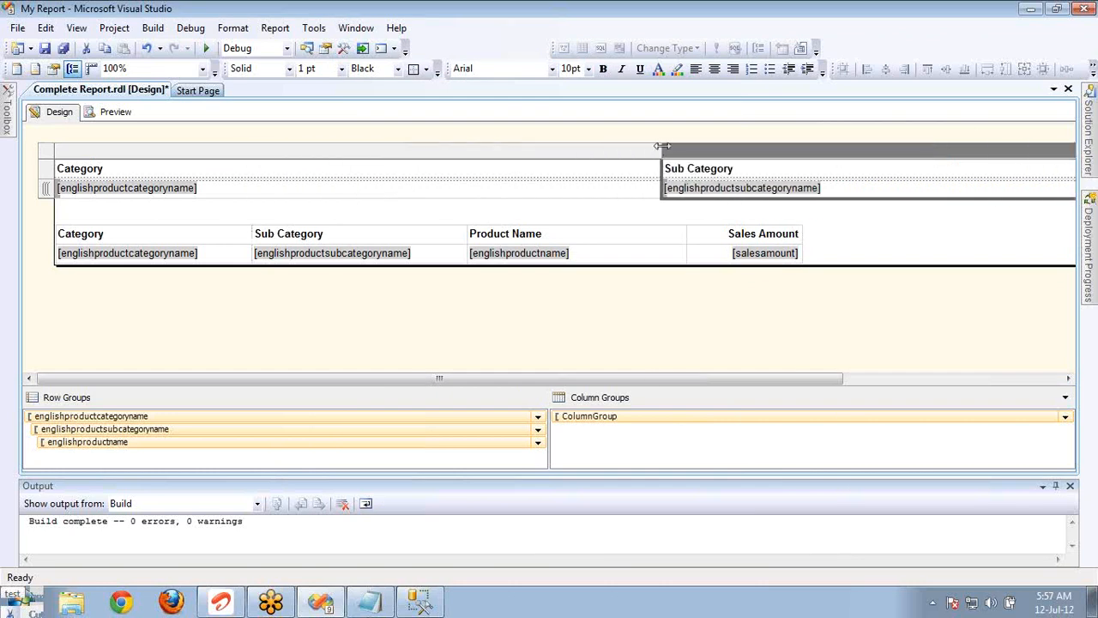
pyautogui.click(116, 116)
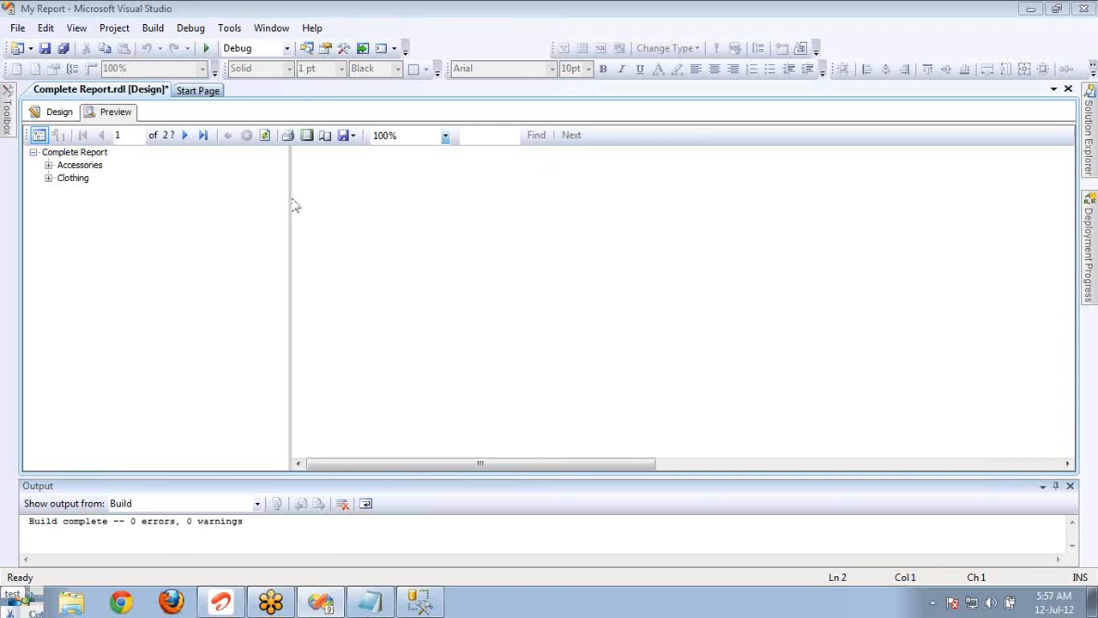
pyautogui.moveTo(289, 204); pyautogui.dragTo(166, 209)
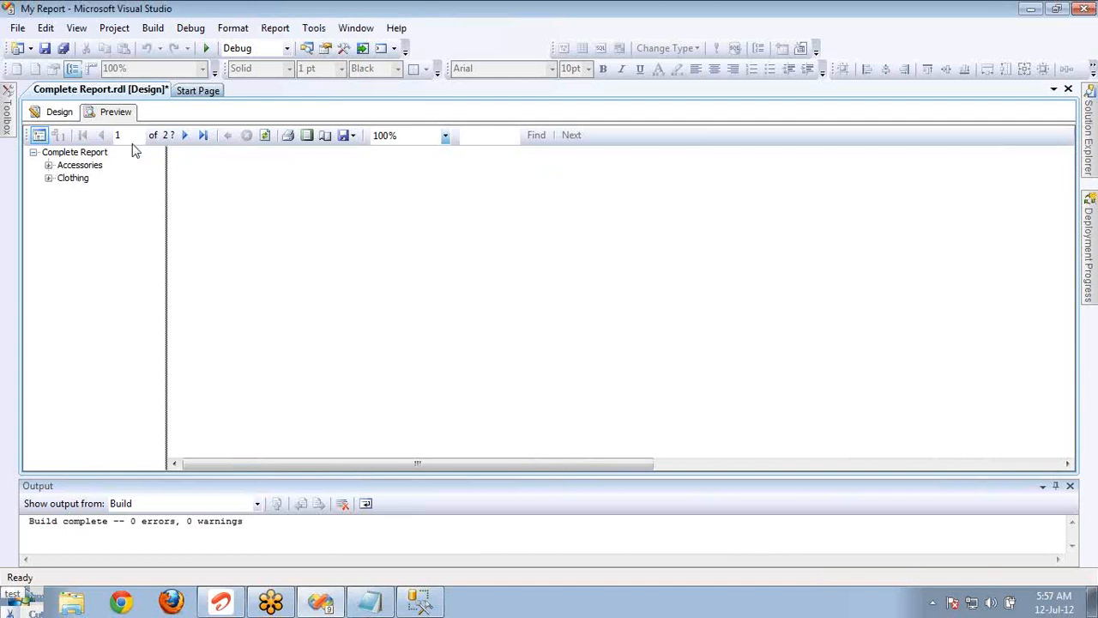
# Page through the report preview to the third page and examine the upper table's headers on each page.
pyautogui.click(184, 136)
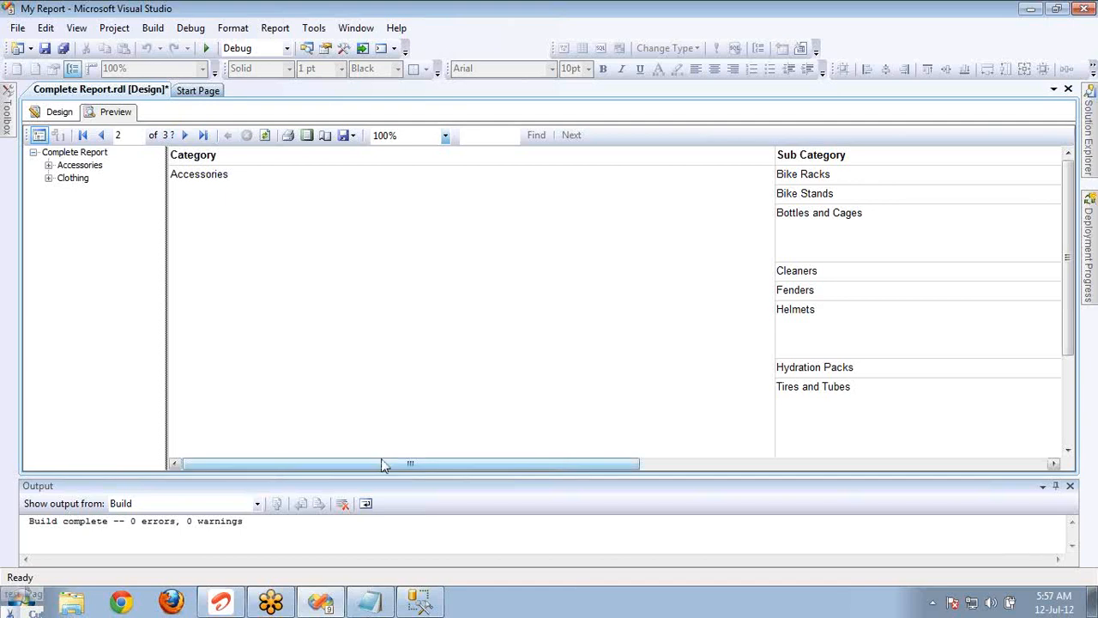
pyautogui.moveTo(384, 464); pyautogui.dragTo(316, 427)
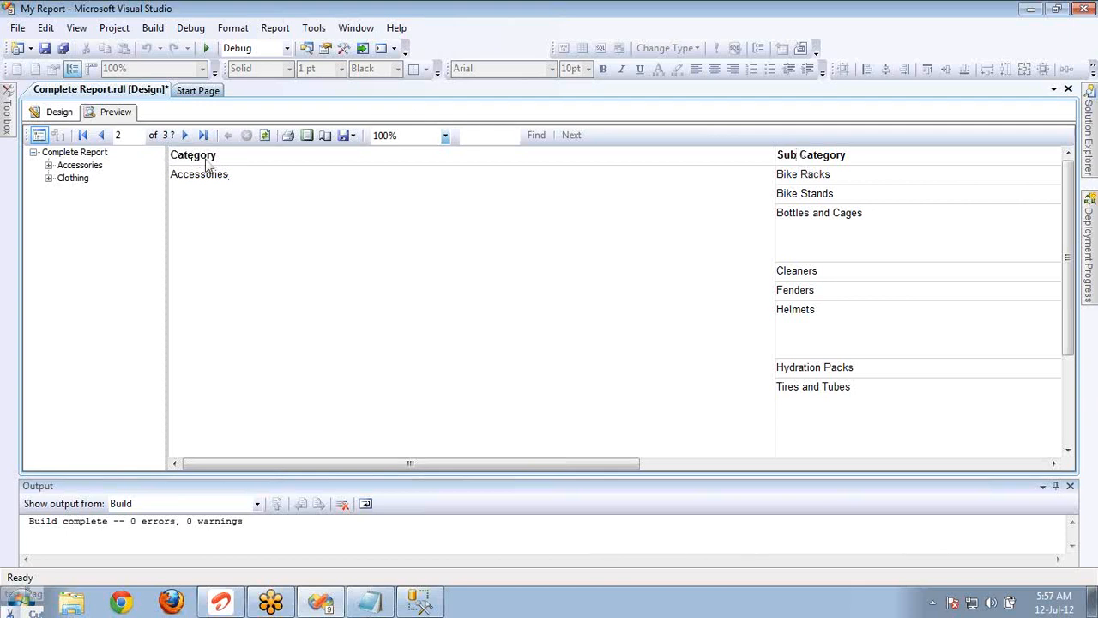
pyautogui.click(184, 134)
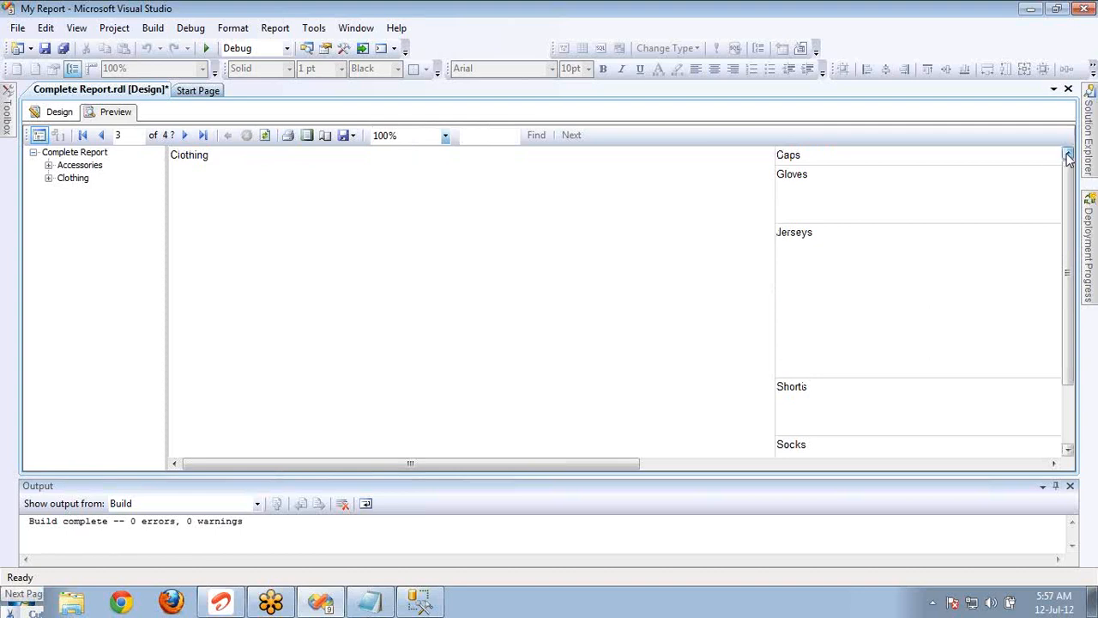
pyautogui.moveTo(311, 234)
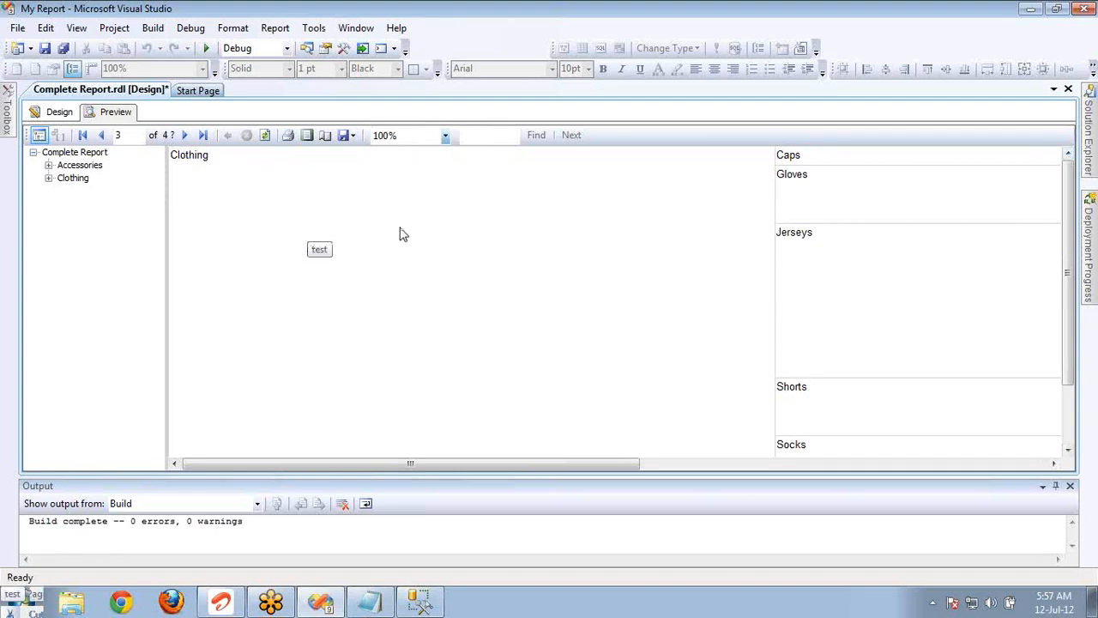
# Return to the design, try the grouping pane's Advanced Mode, and view the Tablix Member properties of the englishproductcategoryname row group.
pyautogui.click(60, 115)
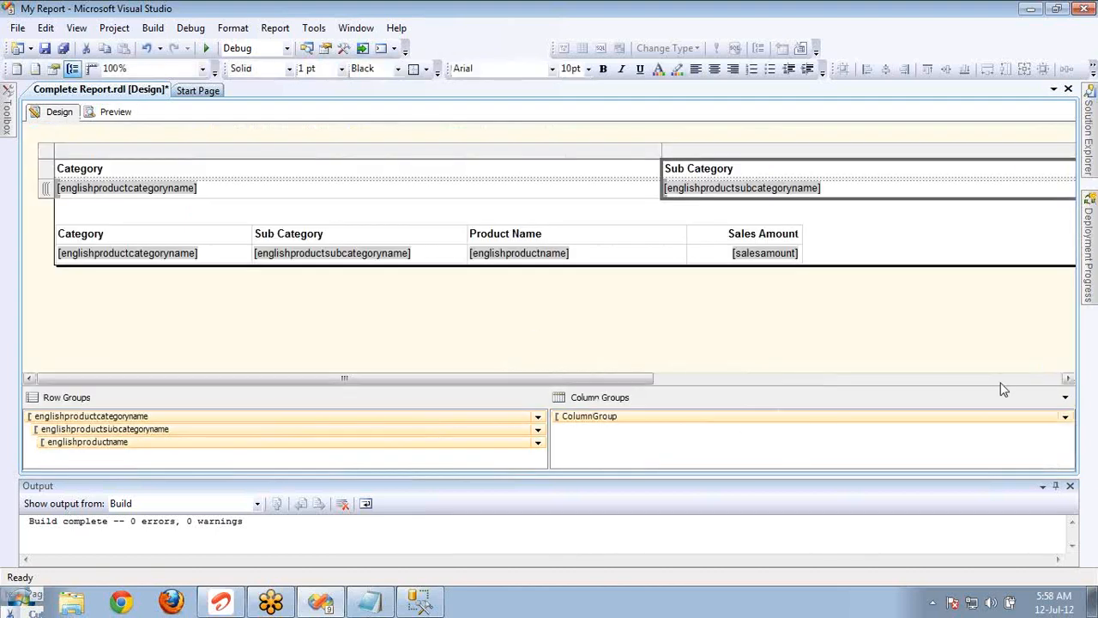
pyautogui.click(1066, 399)
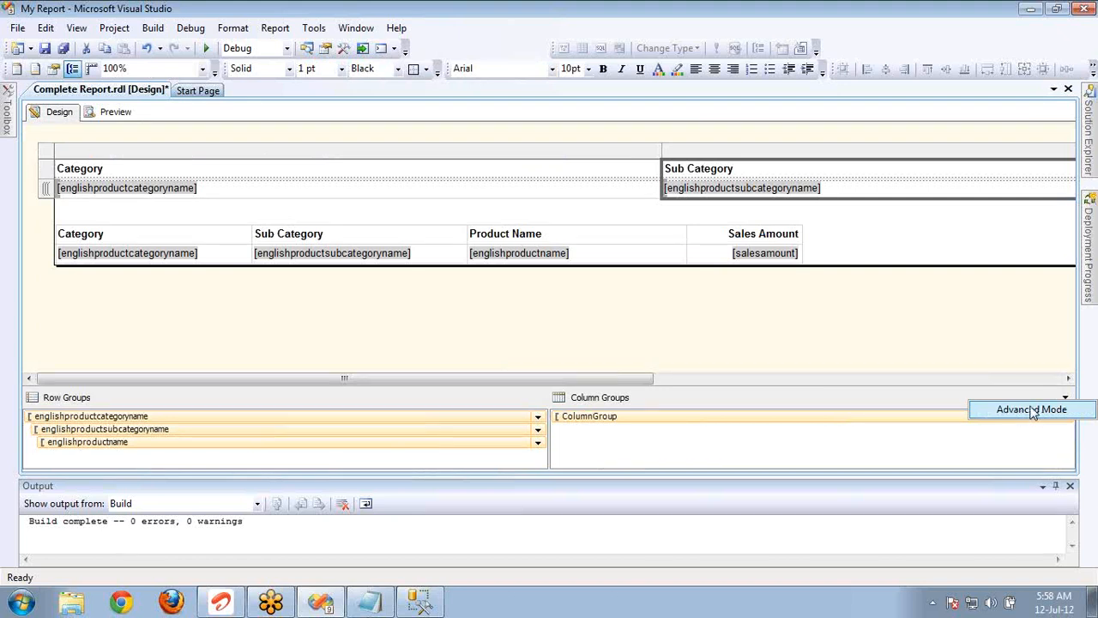
pyautogui.click(1032, 410)
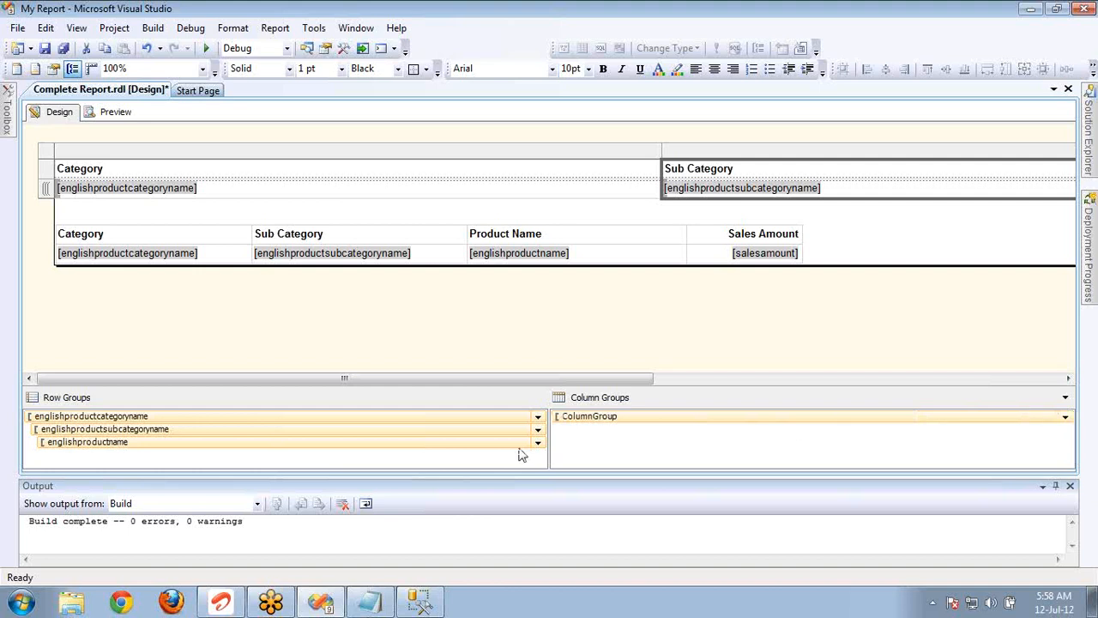
pyautogui.click(355, 446)
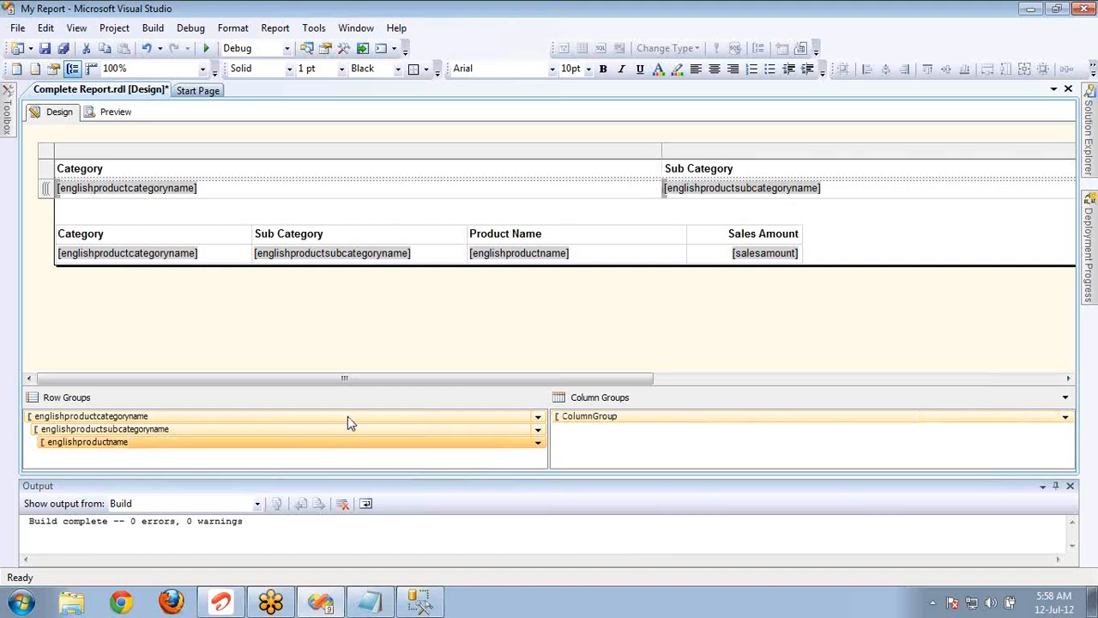
pyautogui.click(348, 417)
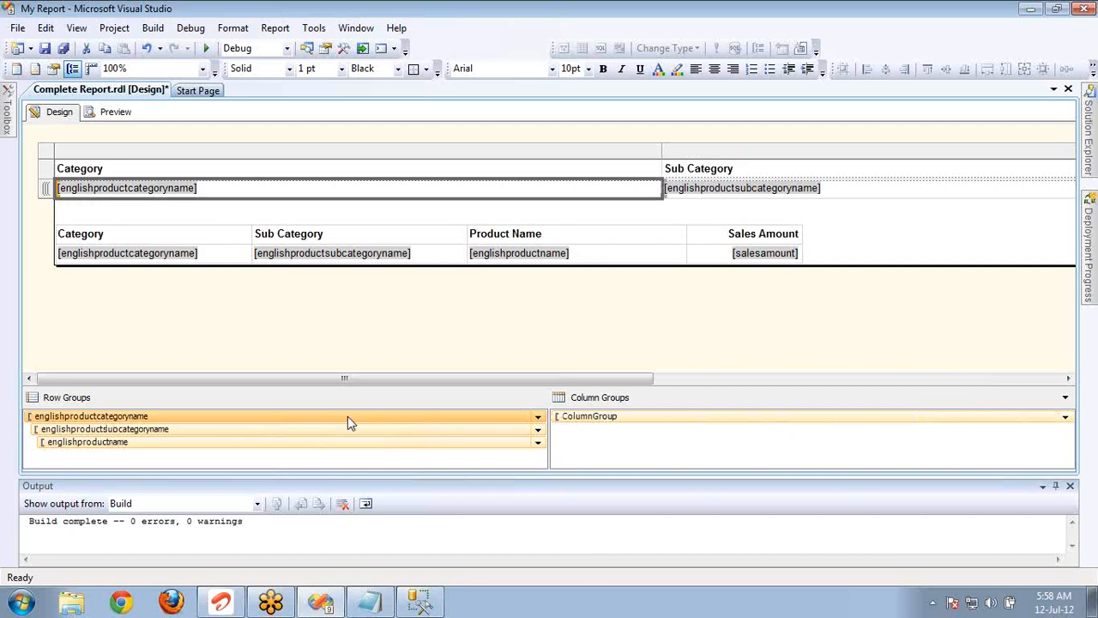
pyautogui.press('F4')
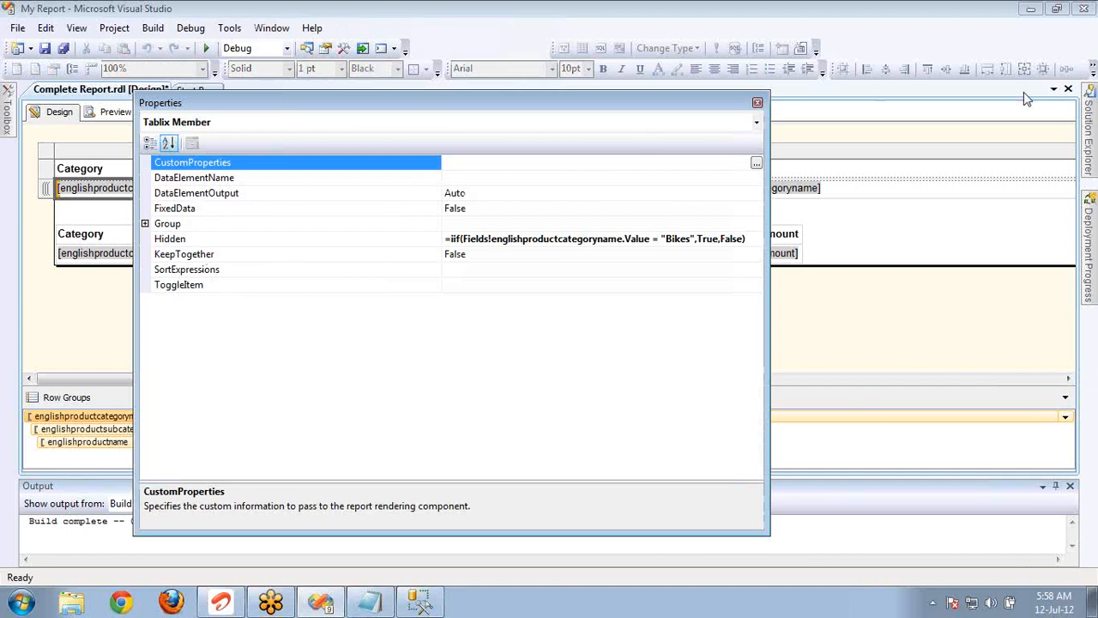
pyautogui.click(1088, 39)
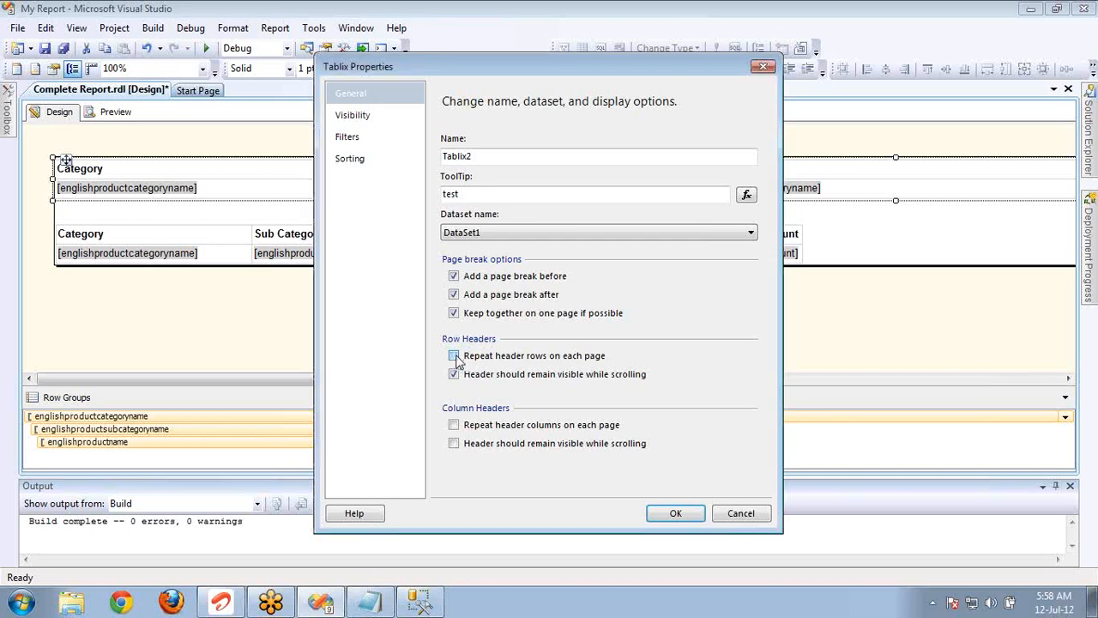
# For the upper table, turn off both row header options and enable repeating column headers that remain visible while scrolling.
pyautogui.click(454, 356)
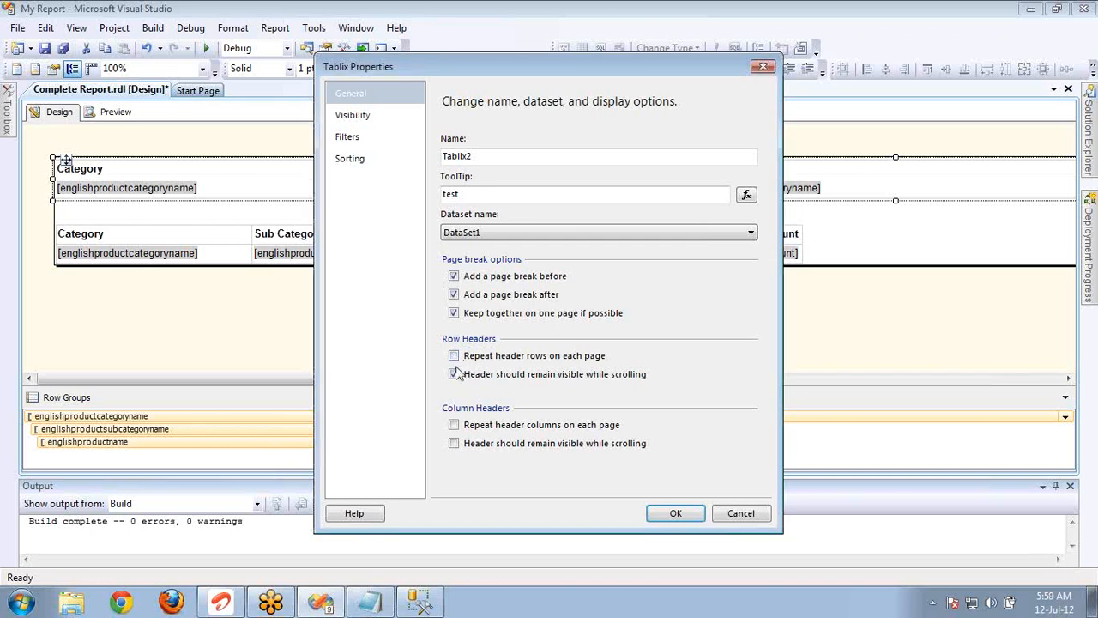
pyautogui.click(453, 424)
pyautogui.click(454, 443)
pyautogui.click(676, 513)
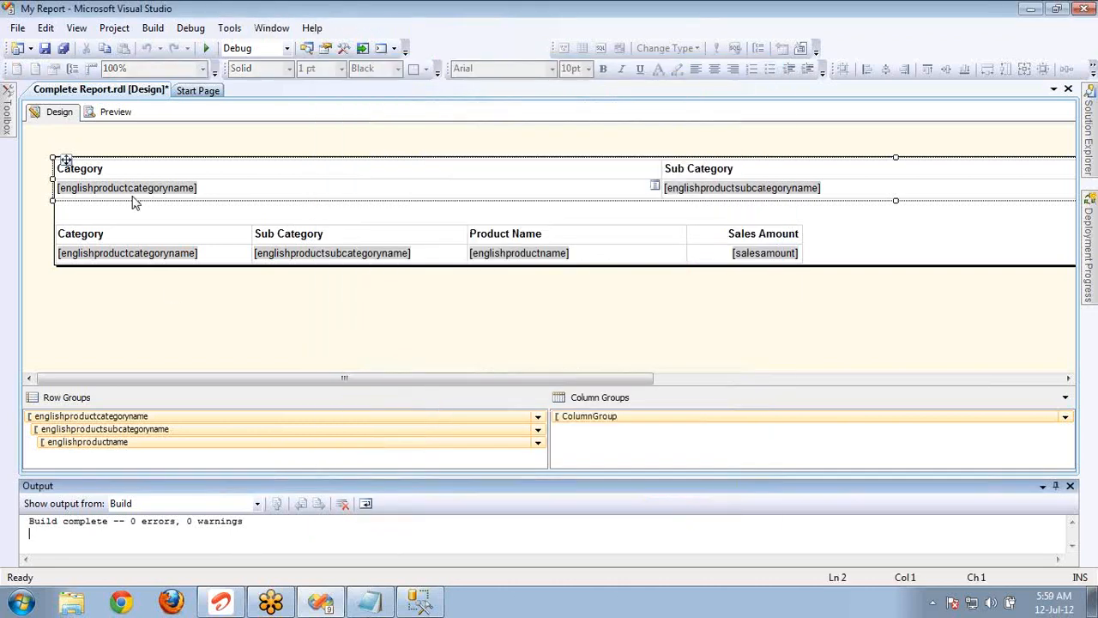
# Preview the report, go to the third page and look across and down it to examine the column headers' repeating and fixed behaviour.
pyautogui.click(145, 170)
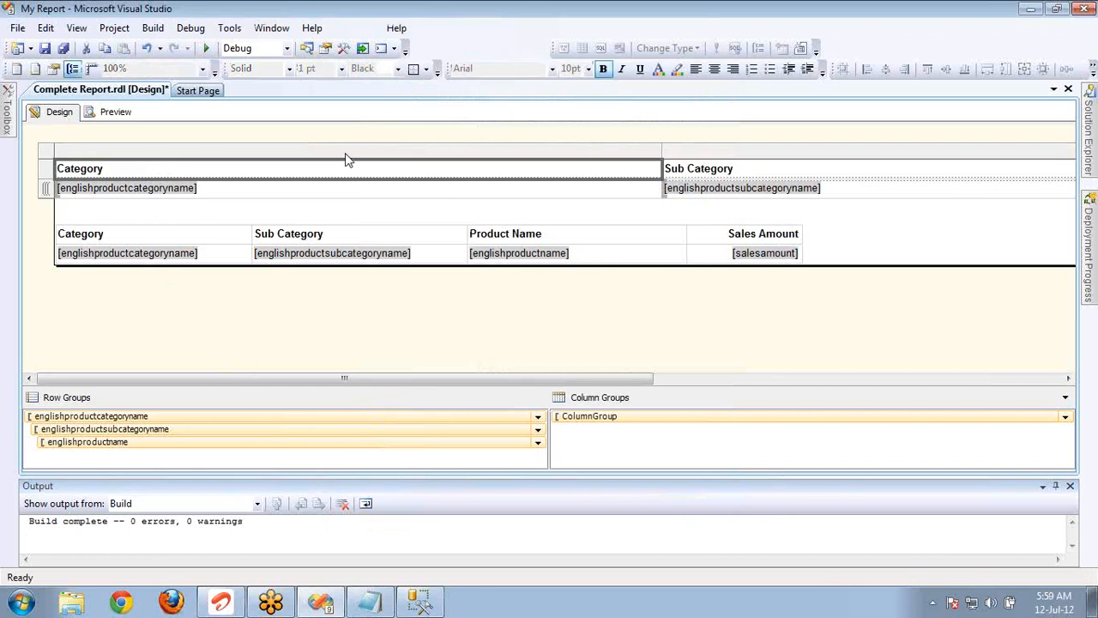
pyautogui.click(129, 114)
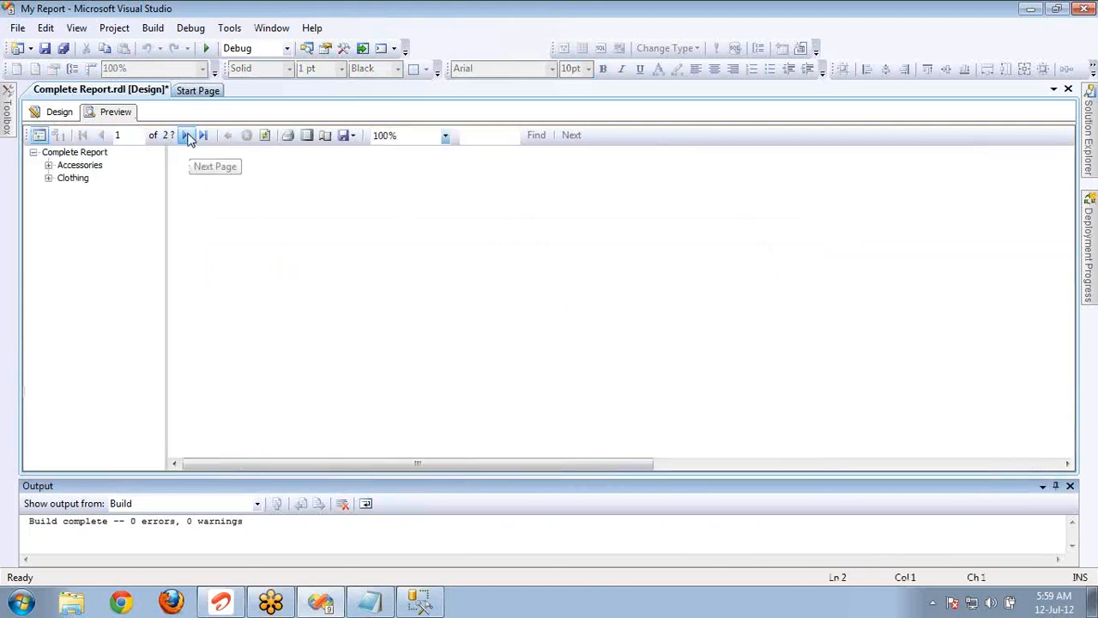
pyautogui.click(187, 137)
pyautogui.moveTo(218, 166)
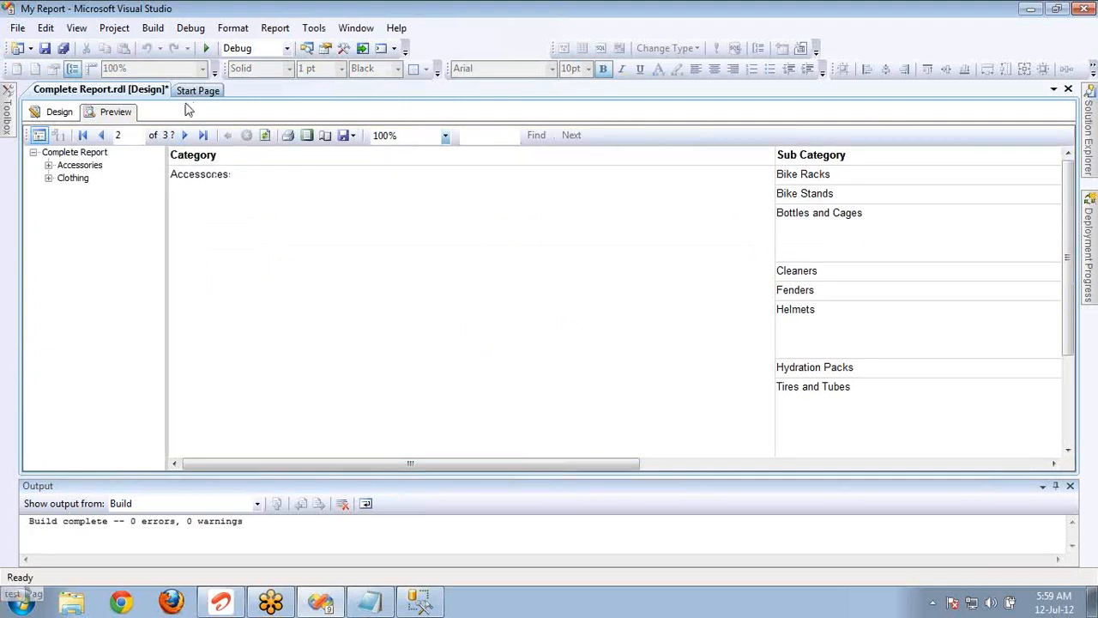
pyautogui.click(182, 137)
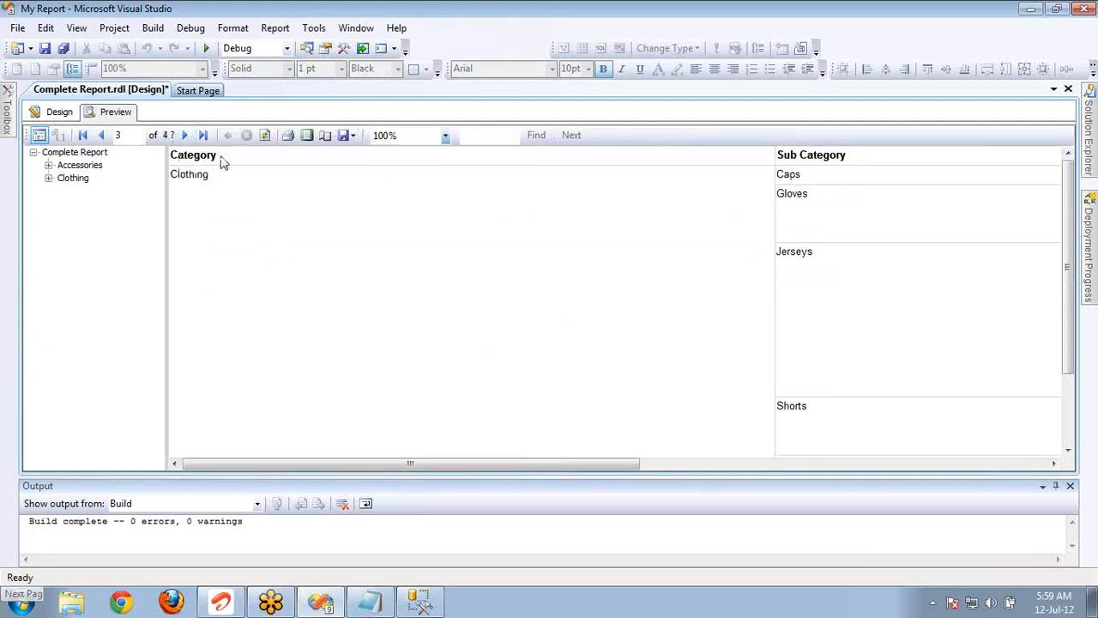
pyautogui.moveTo(219, 167)
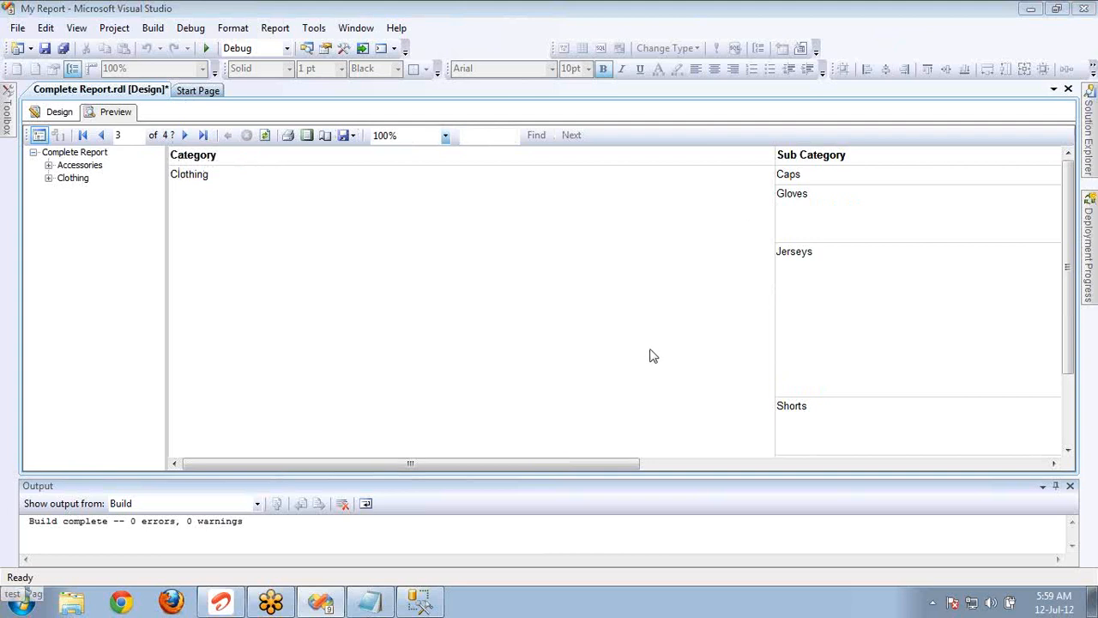
pyautogui.moveTo(586, 464); pyautogui.dragTo(1009, 407)
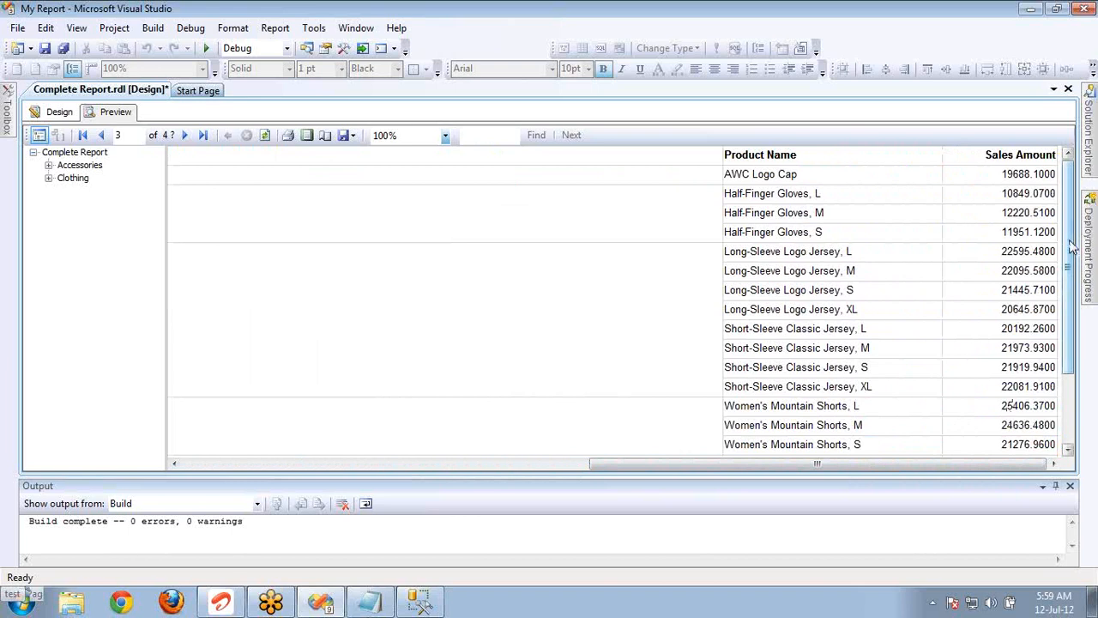
pyautogui.moveTo(1069, 245); pyautogui.dragTo(1083, 313)
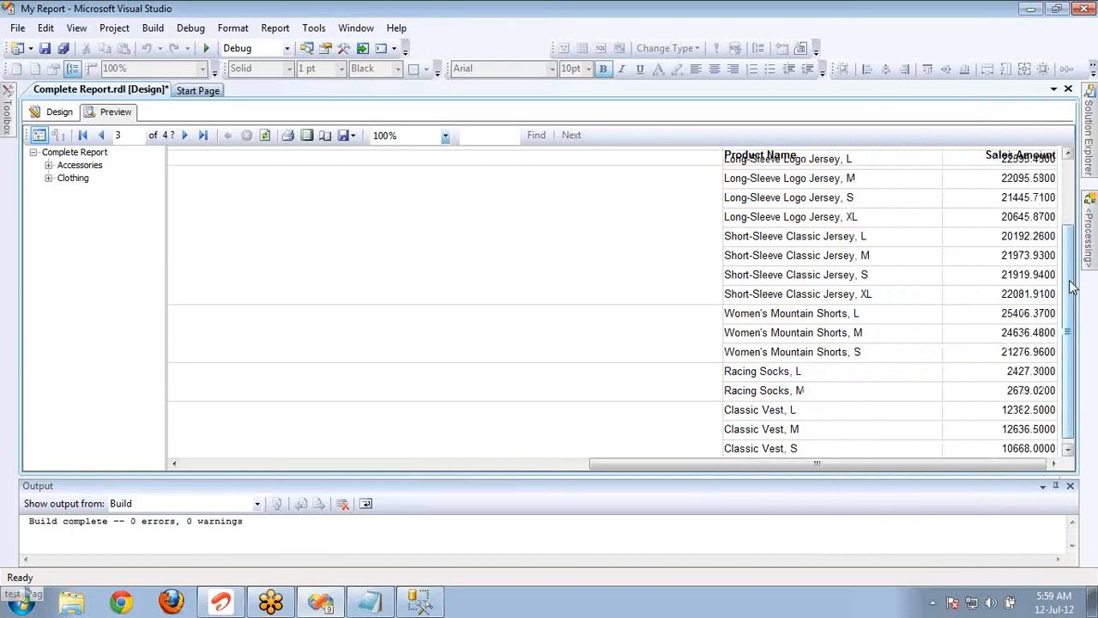
pyautogui.moveTo(1071, 288)
pyautogui.mouseDown()
pyautogui.moveTo(1073, 306)
pyautogui.moveTo(1074, 261)
pyautogui.moveTo(1071, 282)
pyautogui.mouseUp()
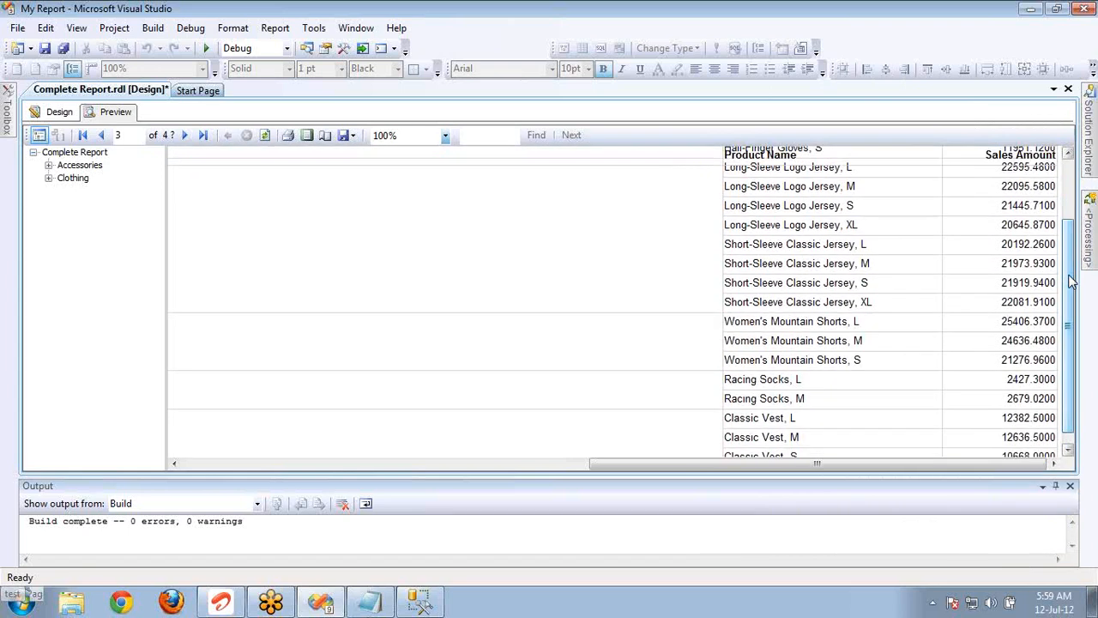
pyautogui.moveTo(806, 463); pyautogui.dragTo(396, 386)
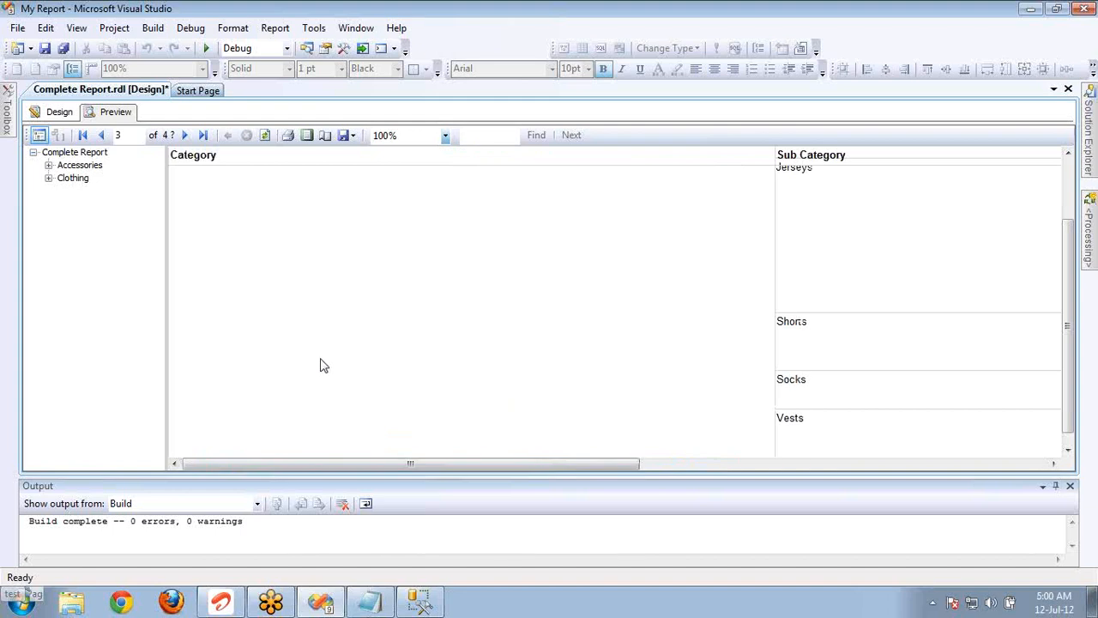
# Return to the design and narrow the upper table's Category and Sub Category columns to line up with the lower table's columns.
pyautogui.click(41, 113)
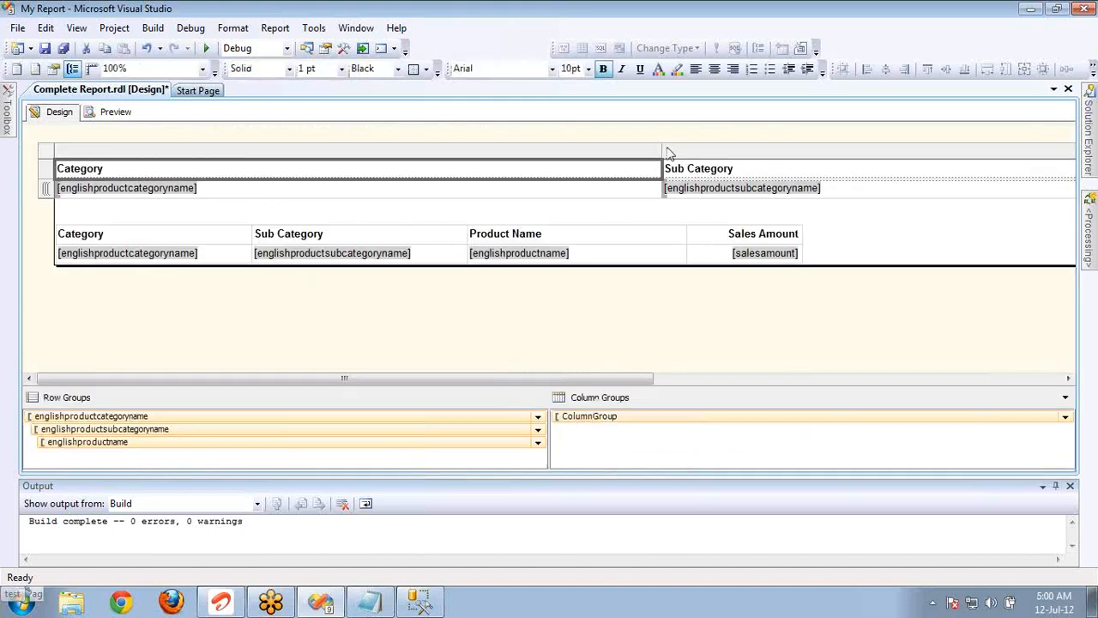
pyautogui.moveTo(661, 149); pyautogui.dragTo(254, 159)
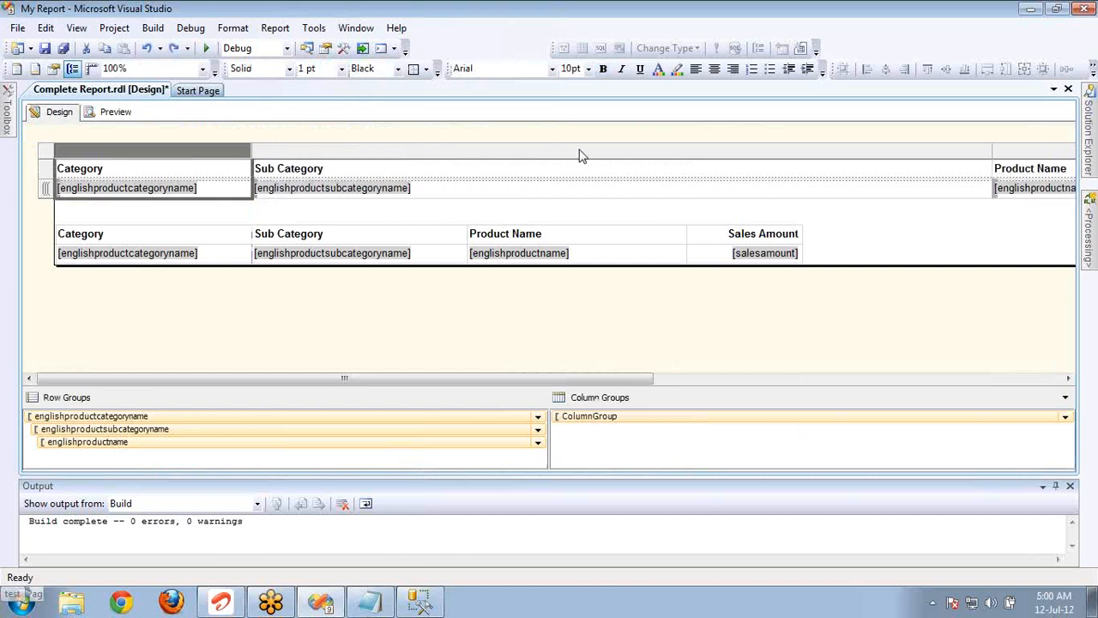
pyautogui.click(993, 152)
pyautogui.moveTo(993, 152); pyautogui.dragTo(471, 206)
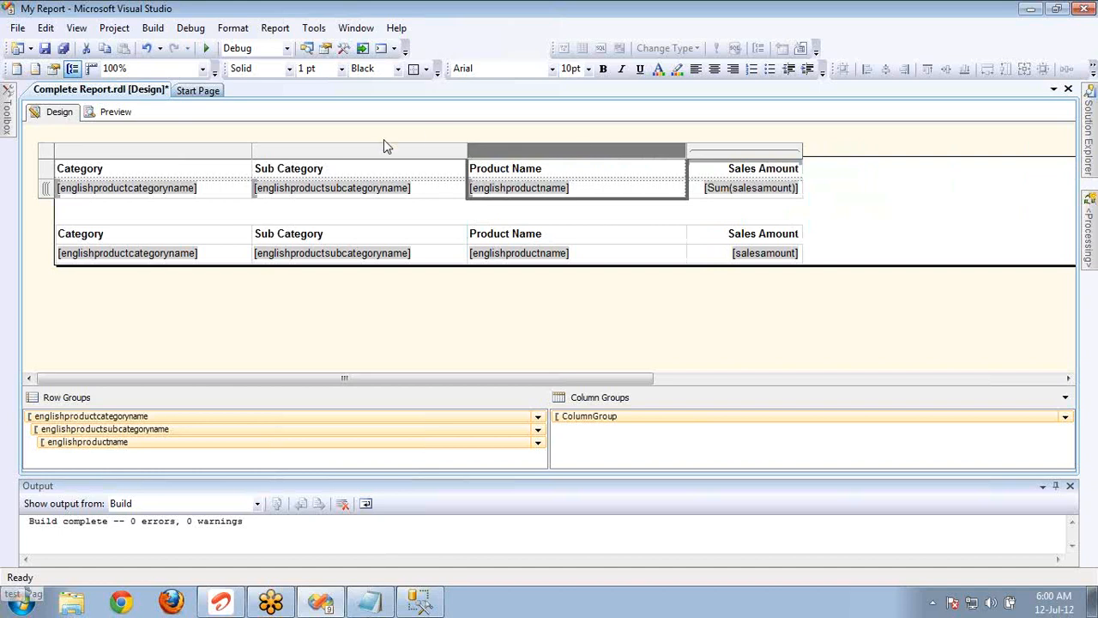
# In the upper table's Tablix properties, set the initial visibility to show or hide based on an expression.
pyautogui.rightClick(47, 157)
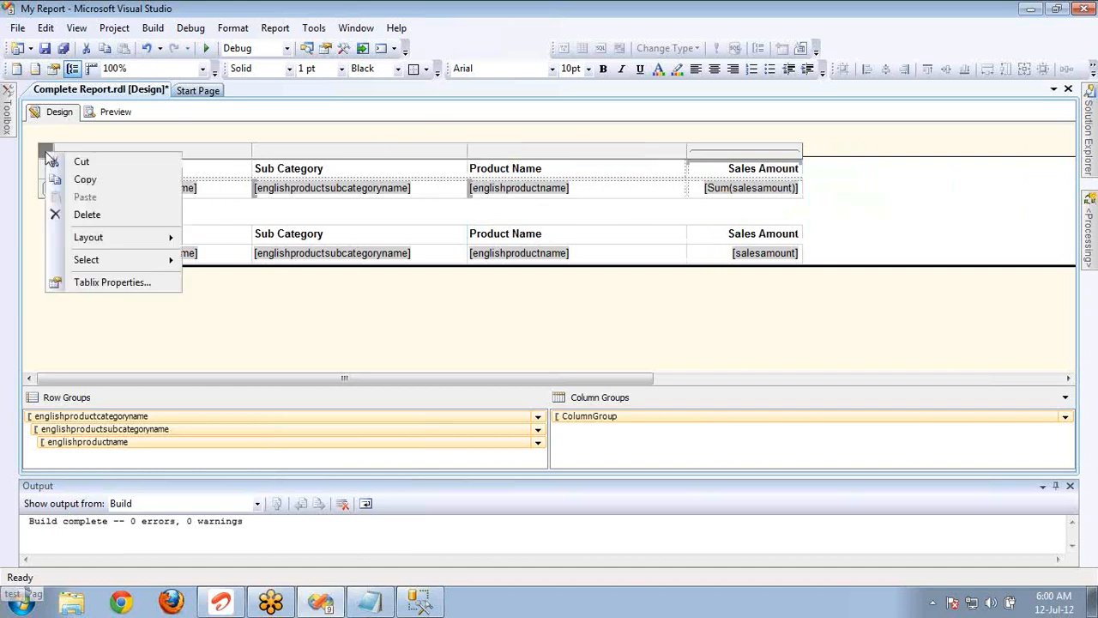
pyautogui.click(127, 284)
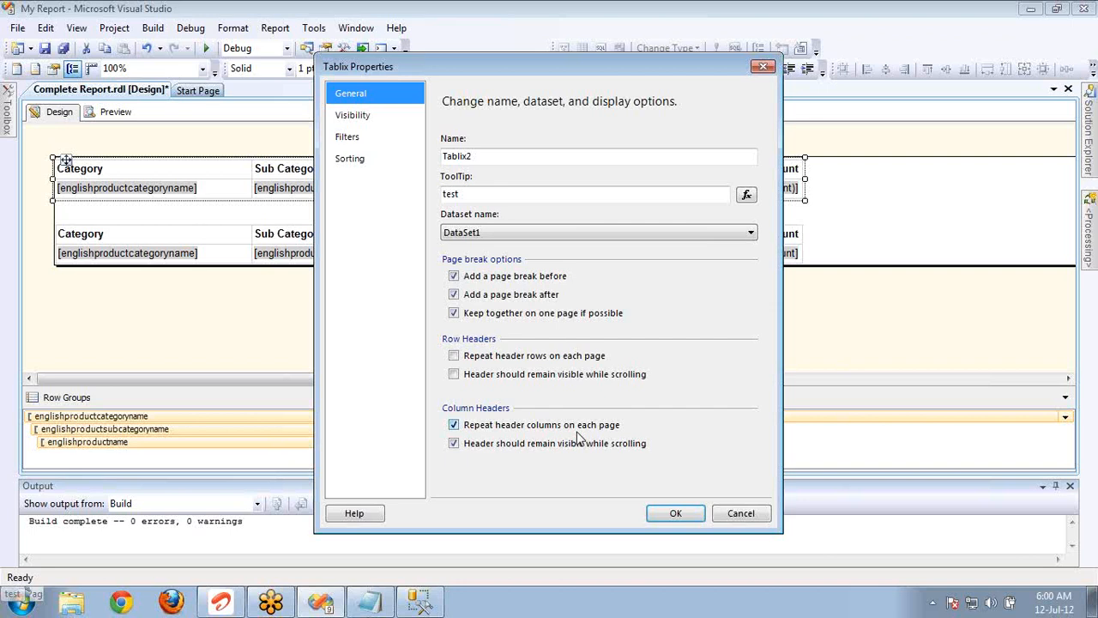
pyautogui.click(361, 117)
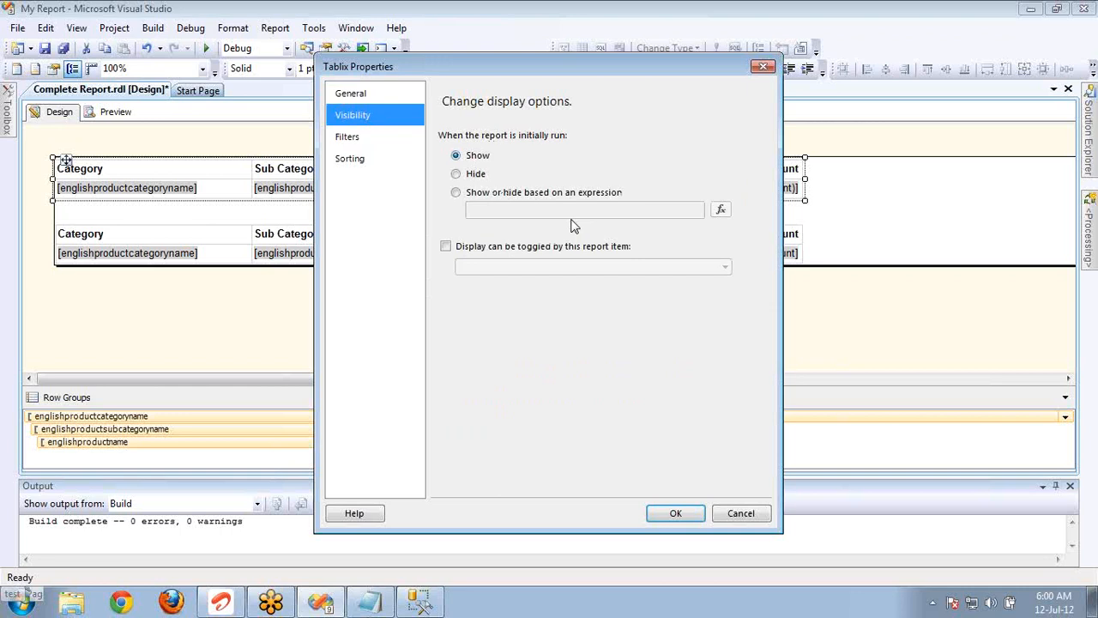
pyautogui.click(505, 196)
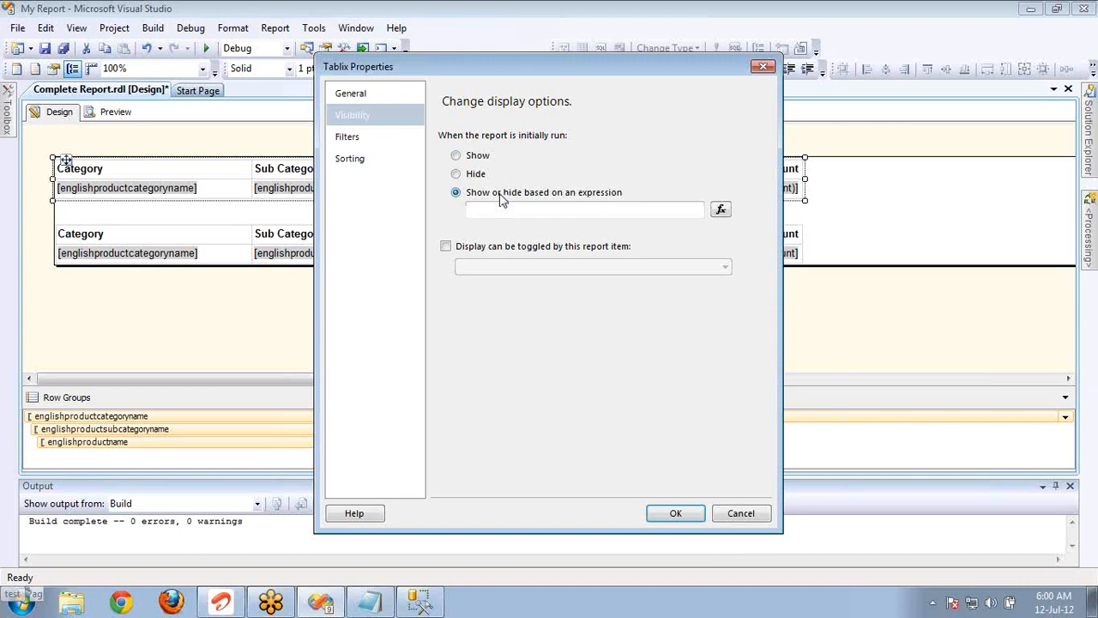
# View the parameters available for the Hidden expression, start and discard an =iif( expression, and switch the visibility to Show and back to expression-based.
pyautogui.click(719, 210)
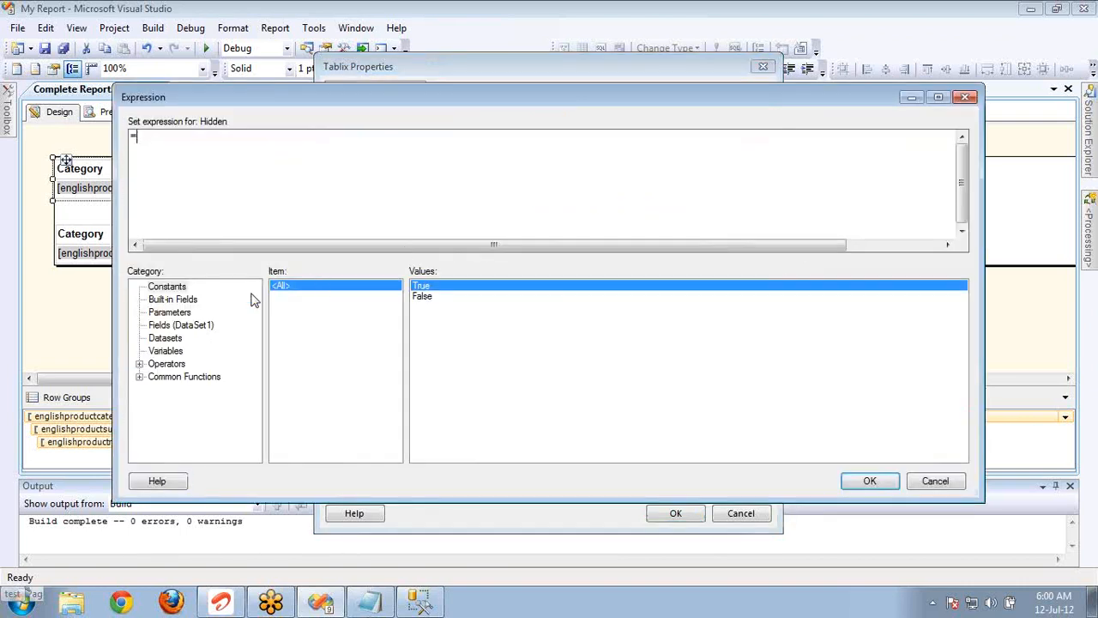
pyautogui.click(177, 313)
pyautogui.click(213, 183)
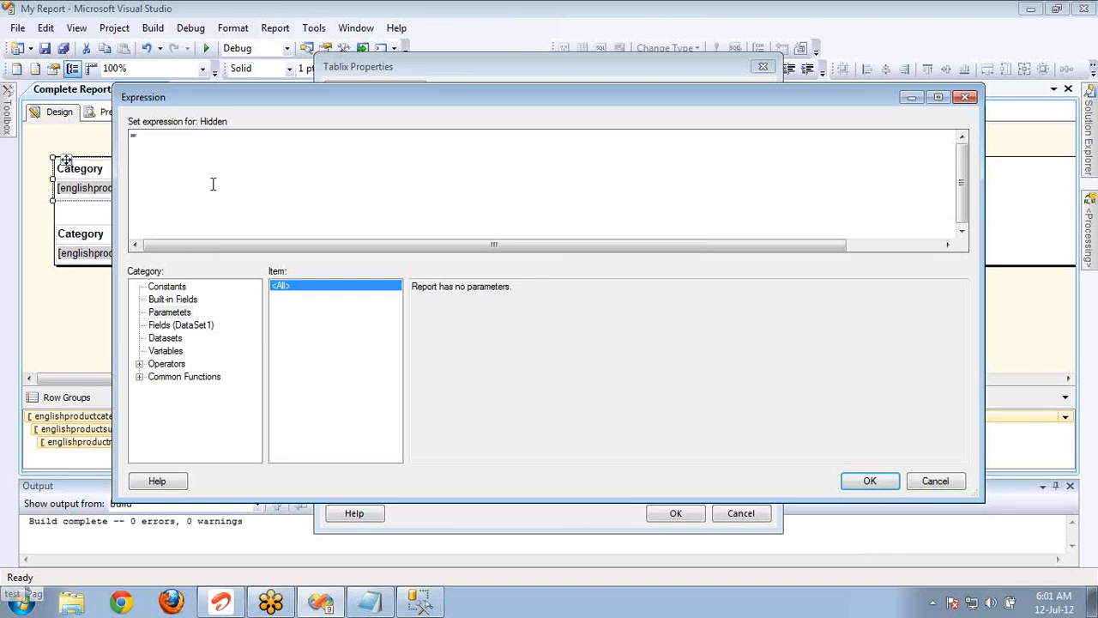
pyautogui.write('=iif(')
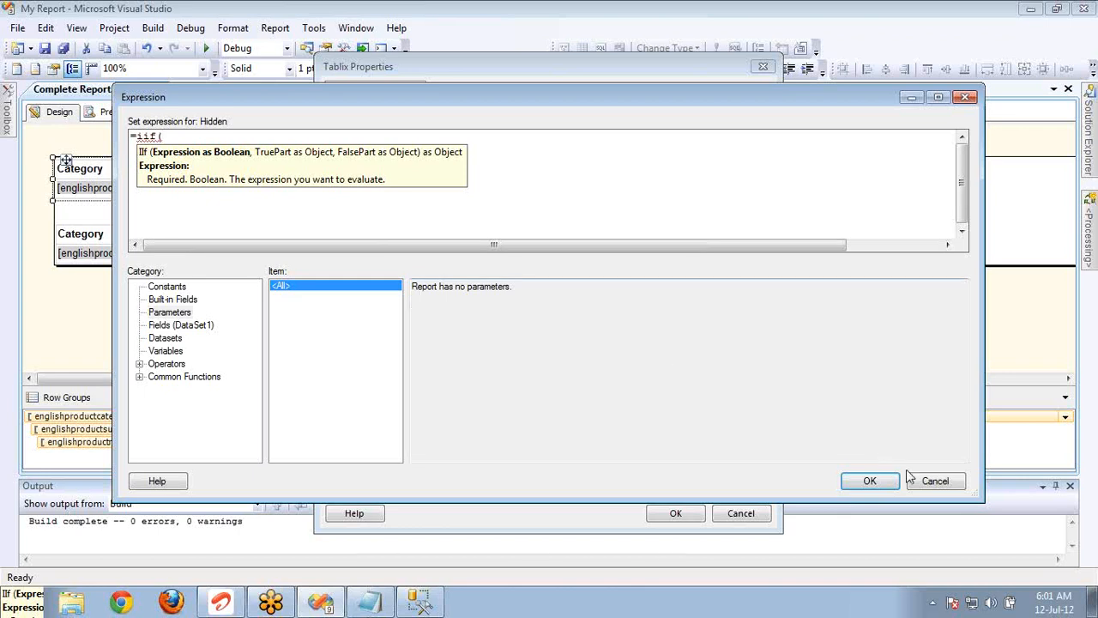
pyautogui.click(933, 486)
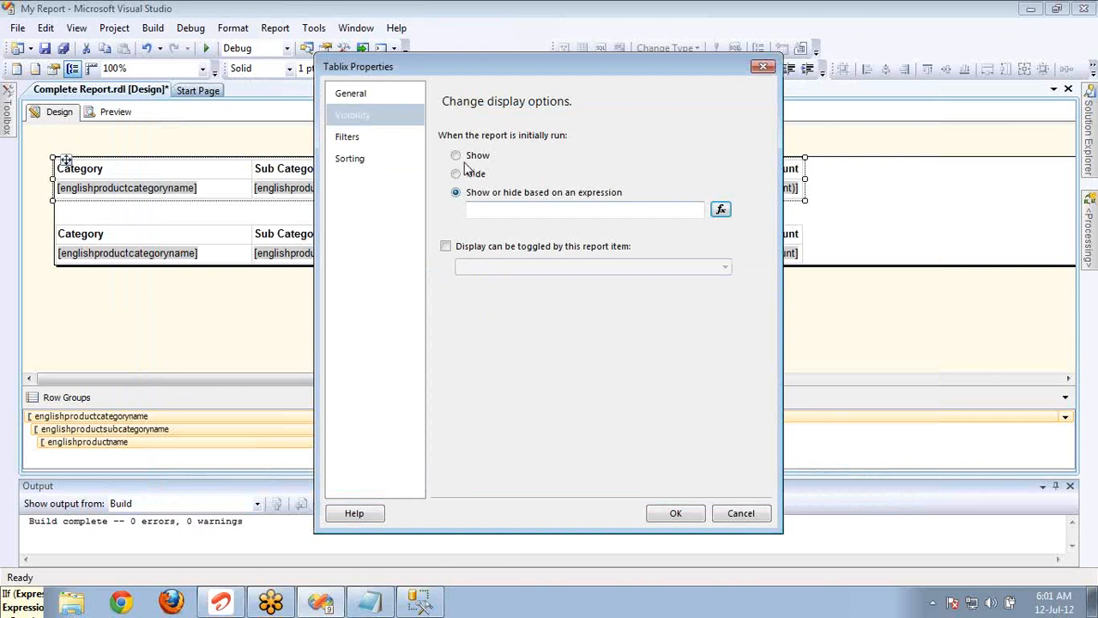
pyautogui.click(468, 163)
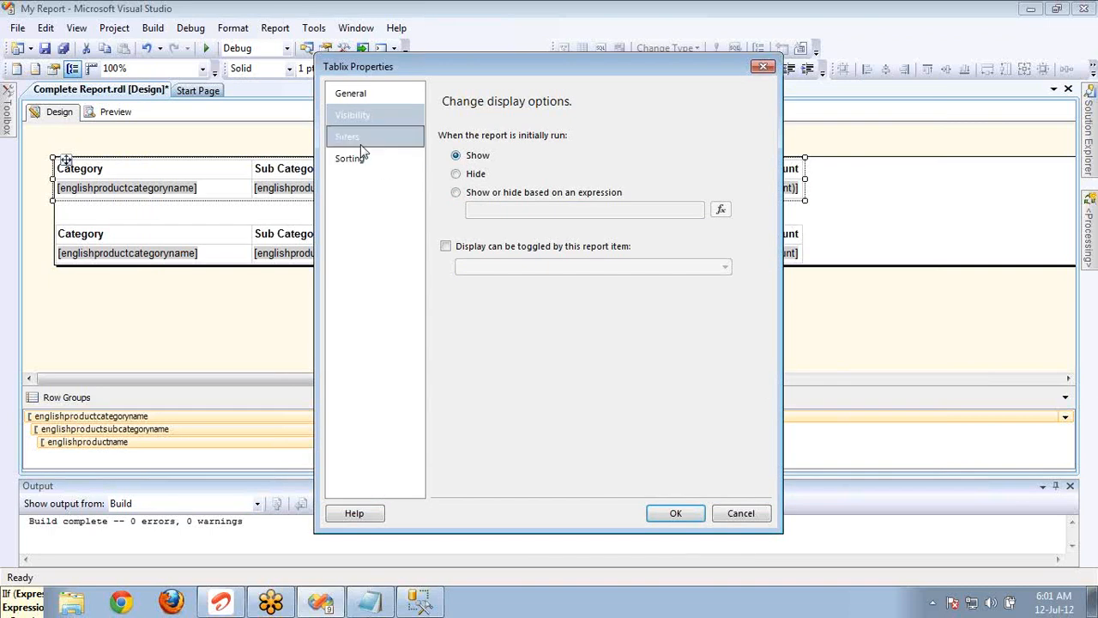
pyautogui.click(506, 194)
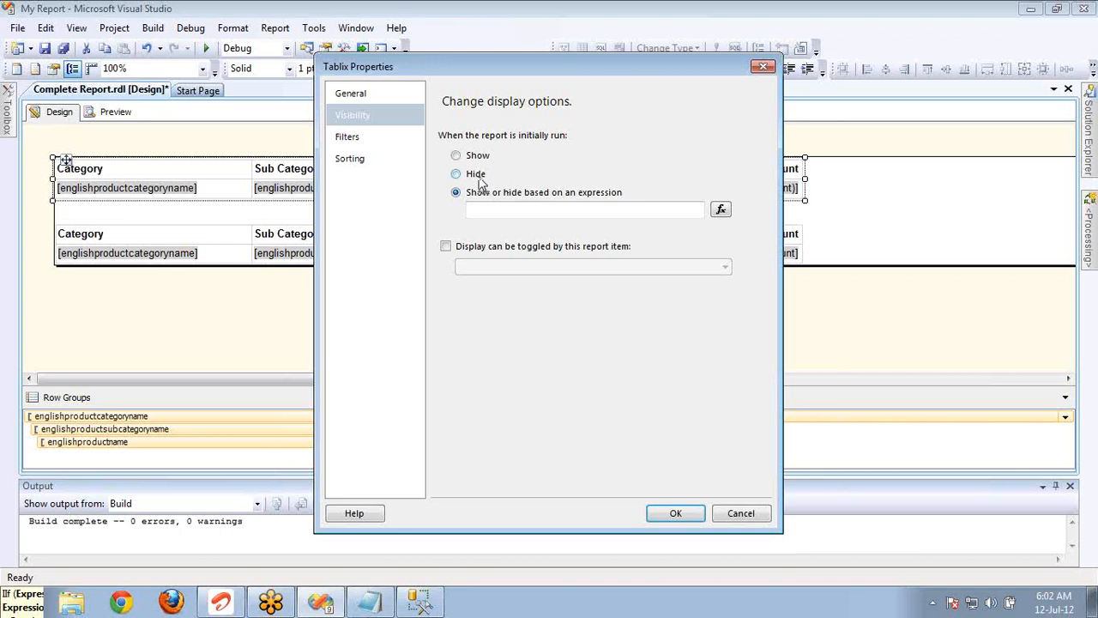
# Discard the open Tablix property changes and show the Report Data window.
pyautogui.click(740, 514)
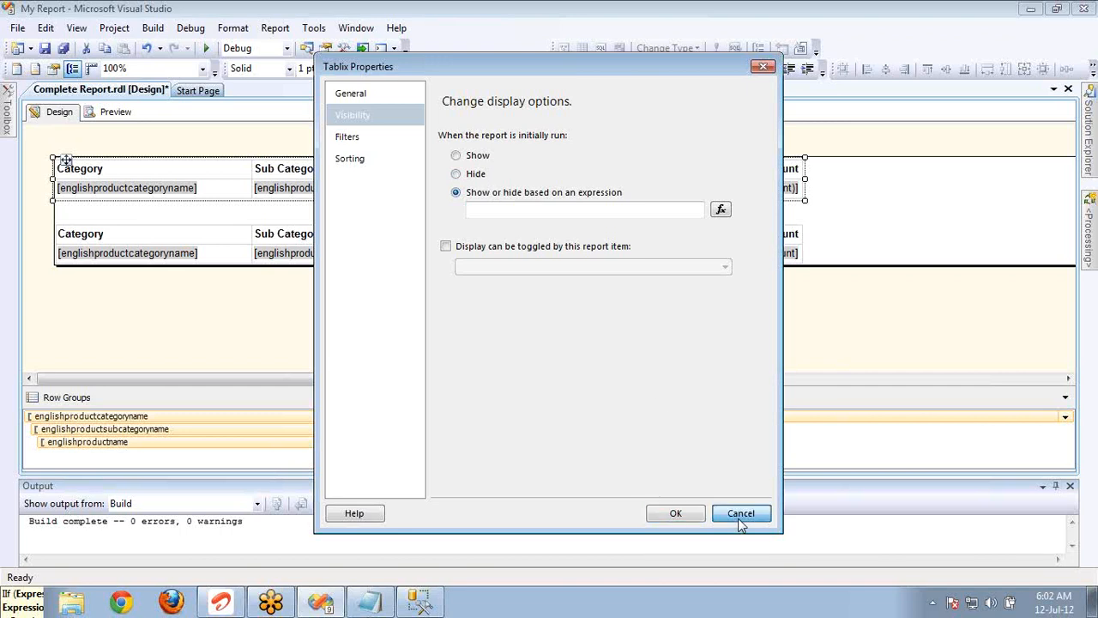
pyautogui.click(9, 100)
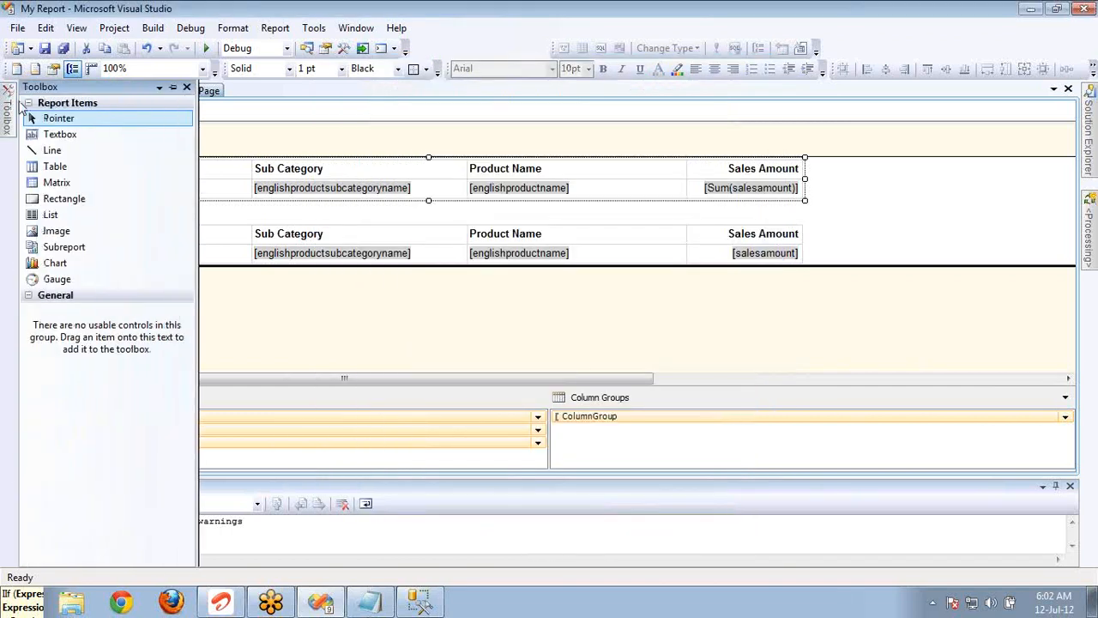
pyautogui.click(240, 129)
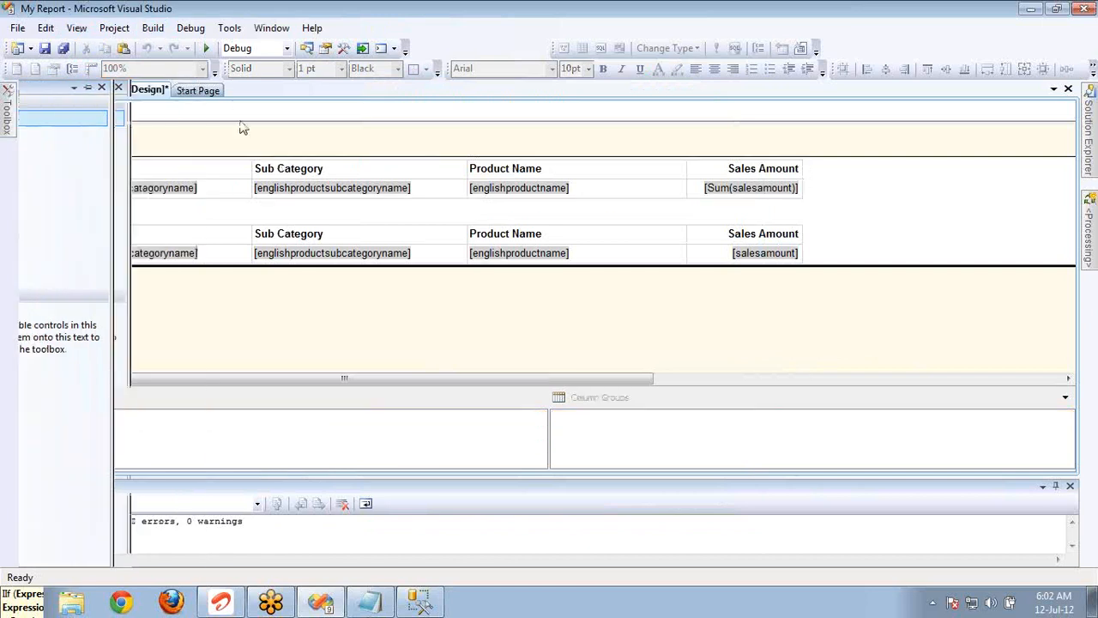
pyautogui.click(79, 29)
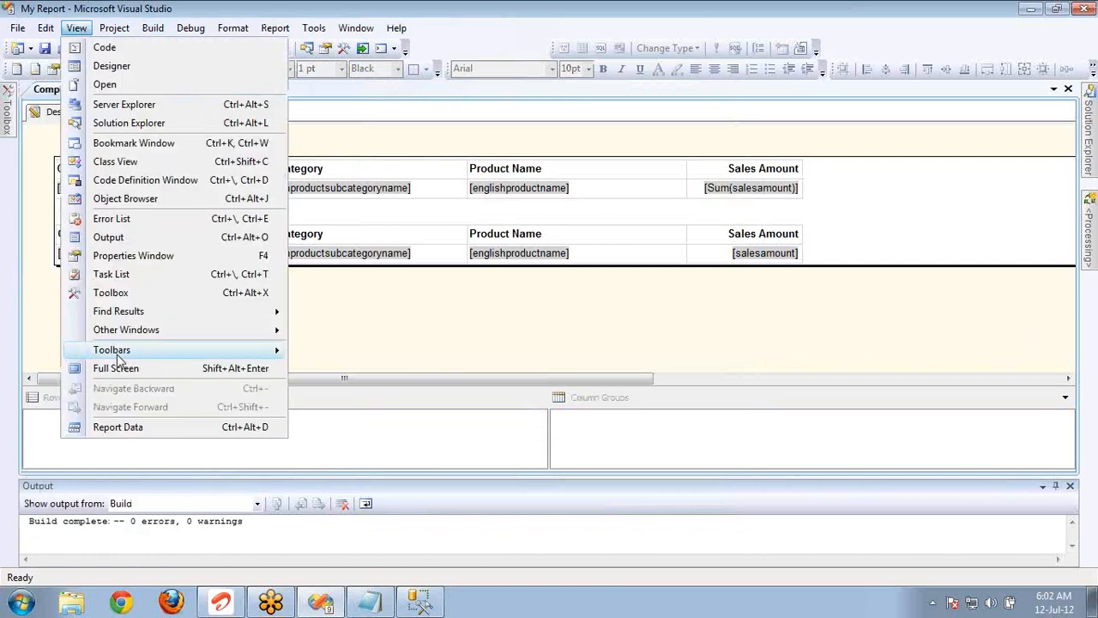
pyautogui.click(131, 426)
# Start a new report parameter and enter Report Type as both its name and its prompt.
pyautogui.rightClick(103, 138)
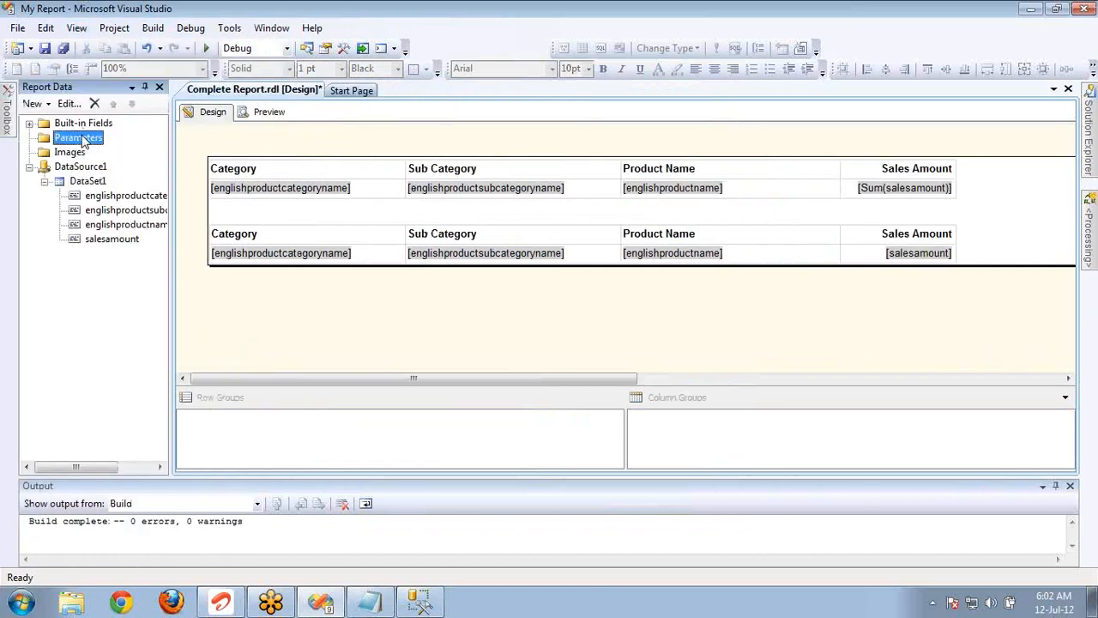
pyautogui.click(129, 145)
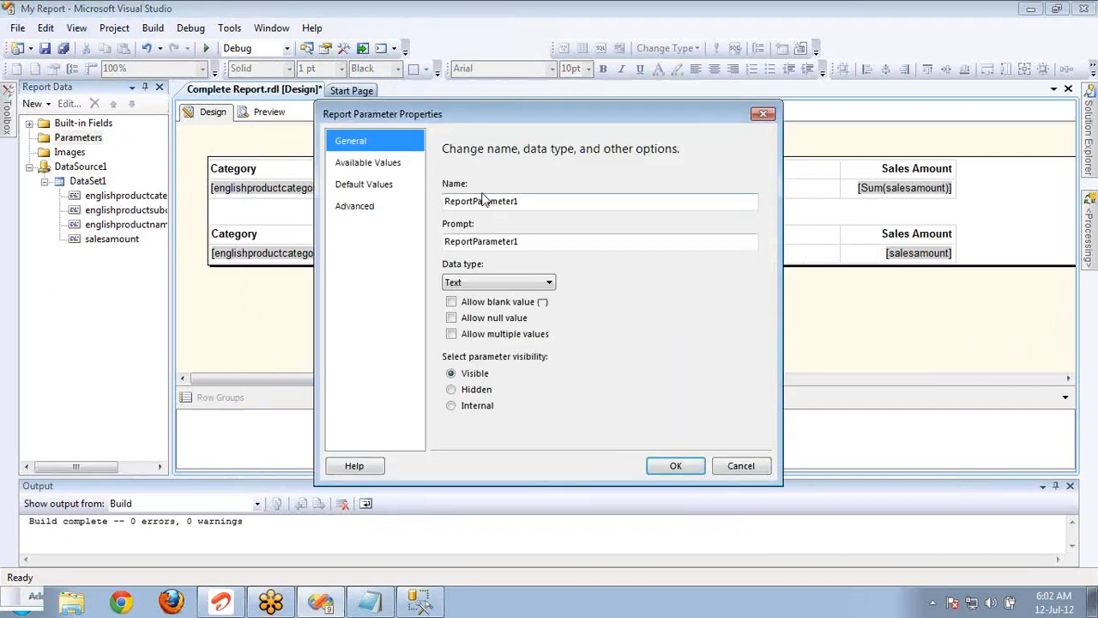
pyautogui.click(533, 200)
pyautogui.doubleClick(534, 201)
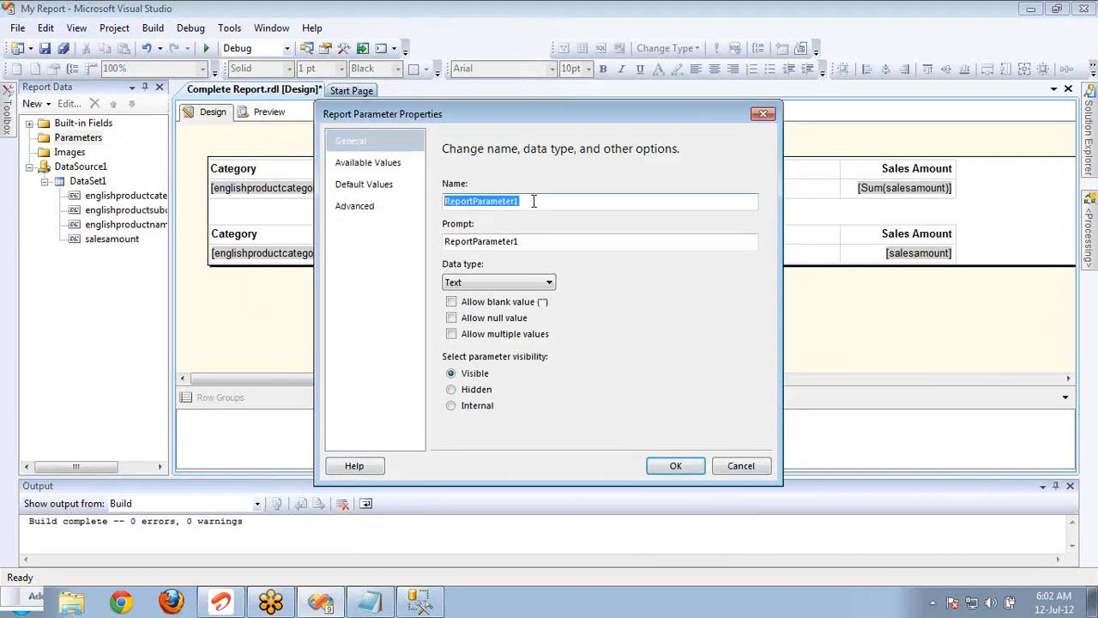
pyautogui.write('P')
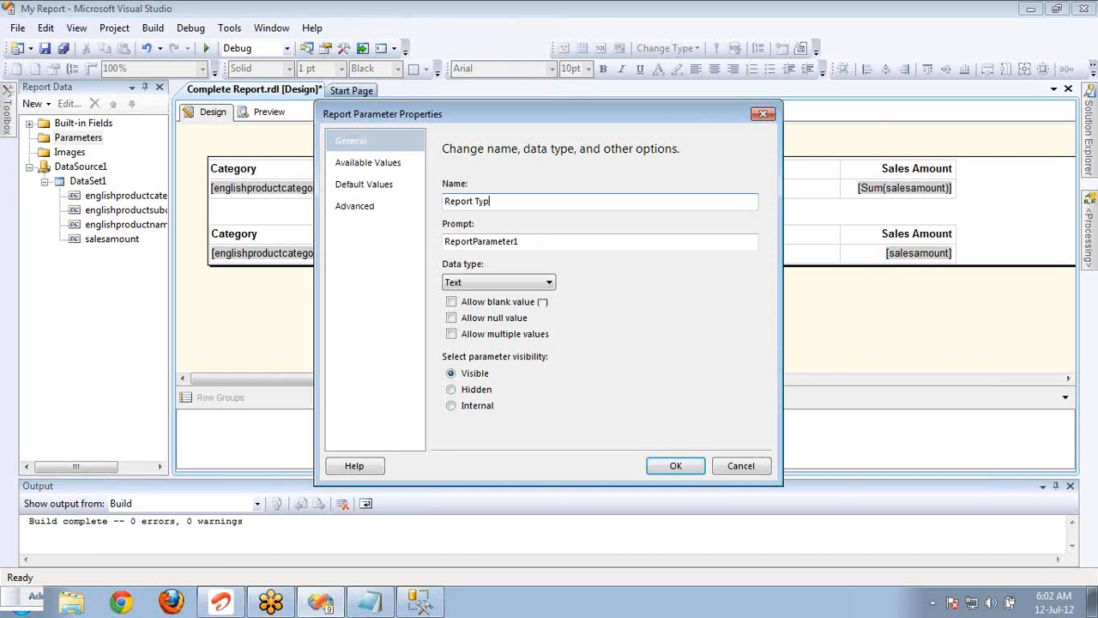
pyautogui.hotkey('ctrl', 'a')
pyautogui.hotkey('ctrl', 'c')
pyautogui.press('Tab')
pyautogui.hotkey('ctrl', 'v')
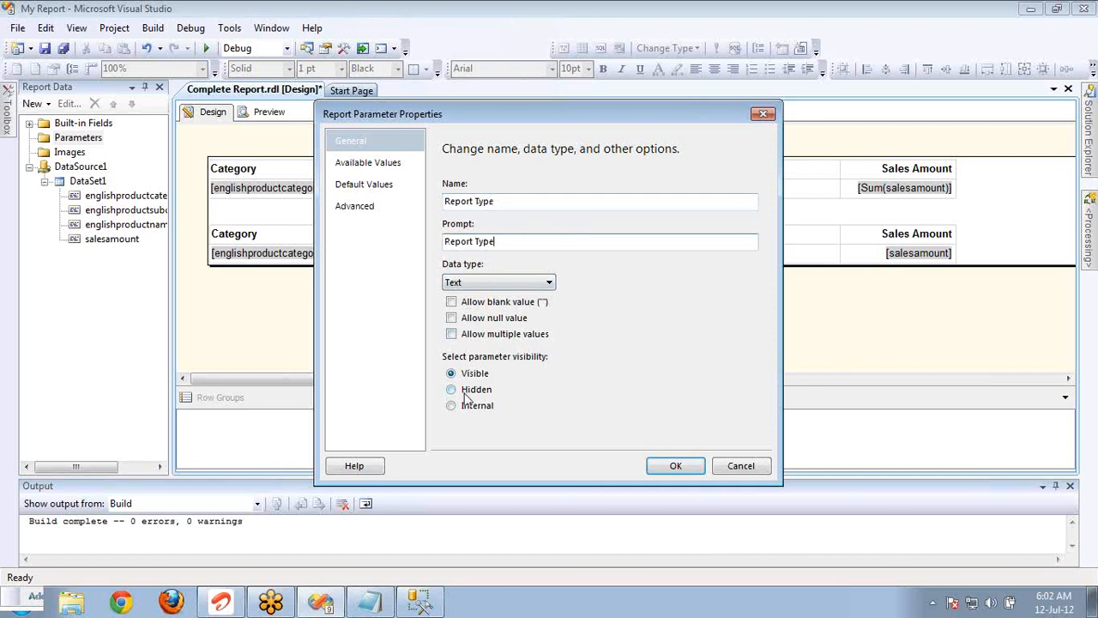
# Choose to specify the parameter's available values and add an entry with label and value Tabular.
pyautogui.click(366, 163)
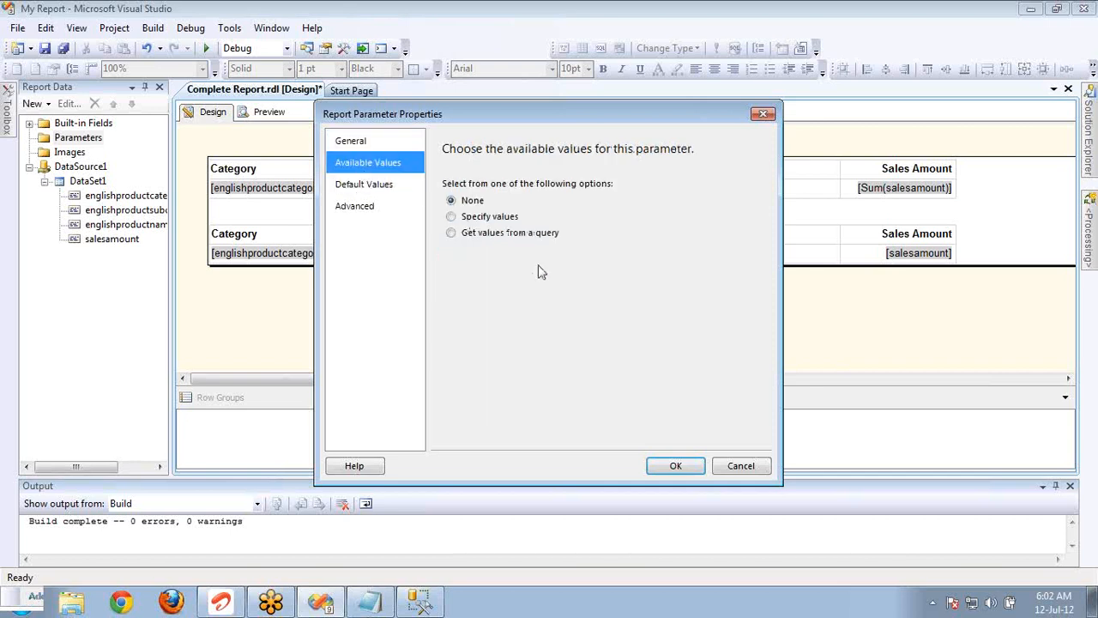
pyautogui.click(484, 218)
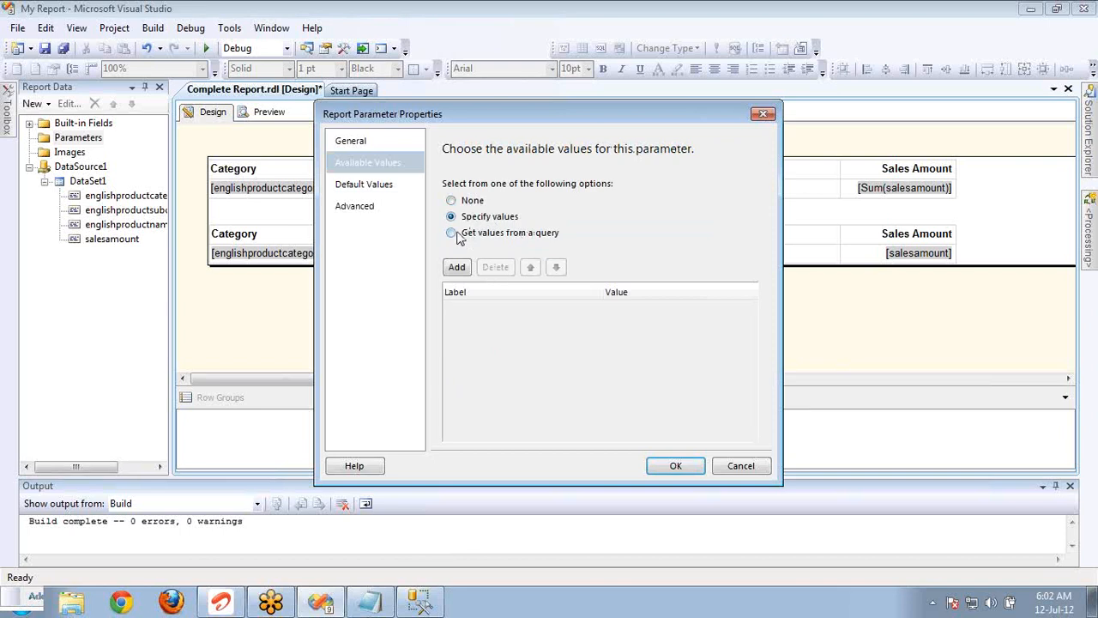
pyautogui.click(456, 267)
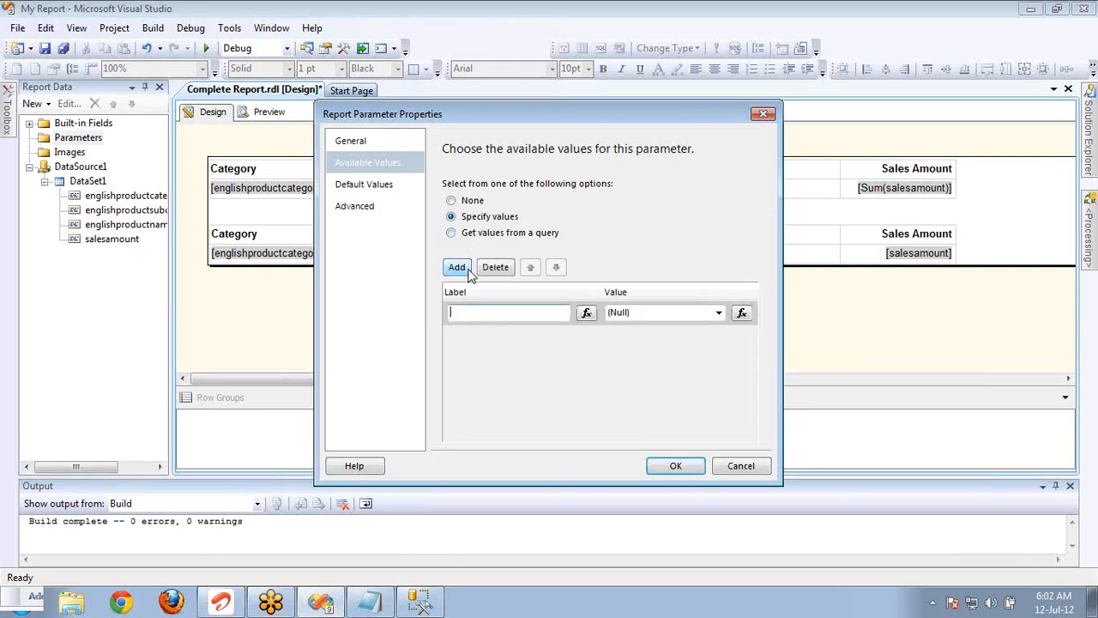
pyautogui.write('Tabular')
pyautogui.press('Tab')
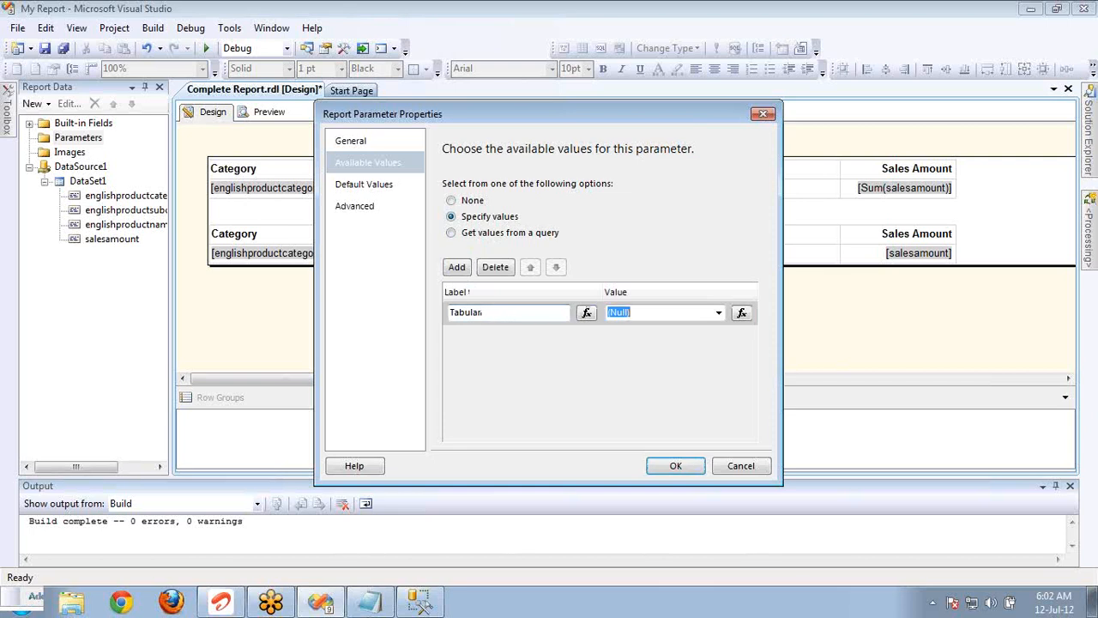
pyautogui.write('Tabul')
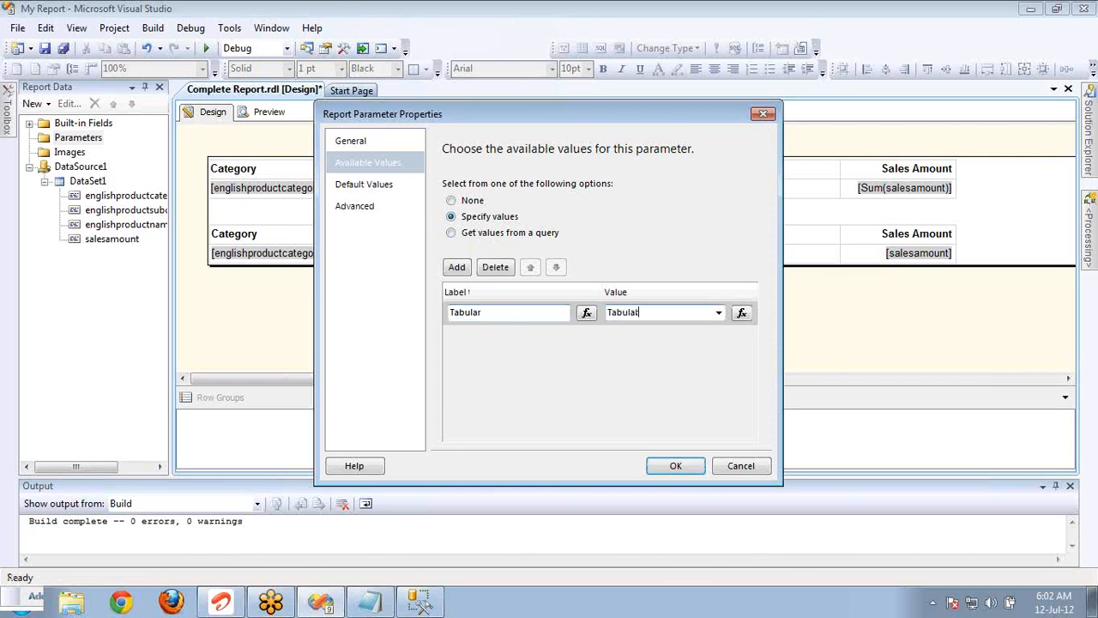
pyautogui.write('ar')
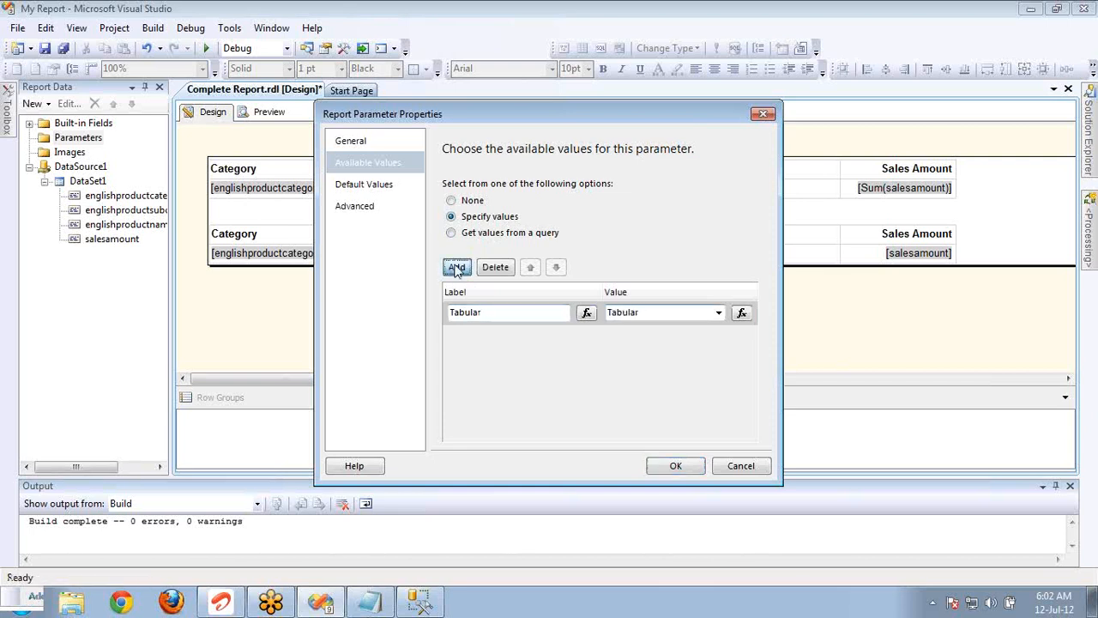
# Add a second available value with the label Matrix.
pyautogui.click(456, 267)
pyautogui.write('Matr')
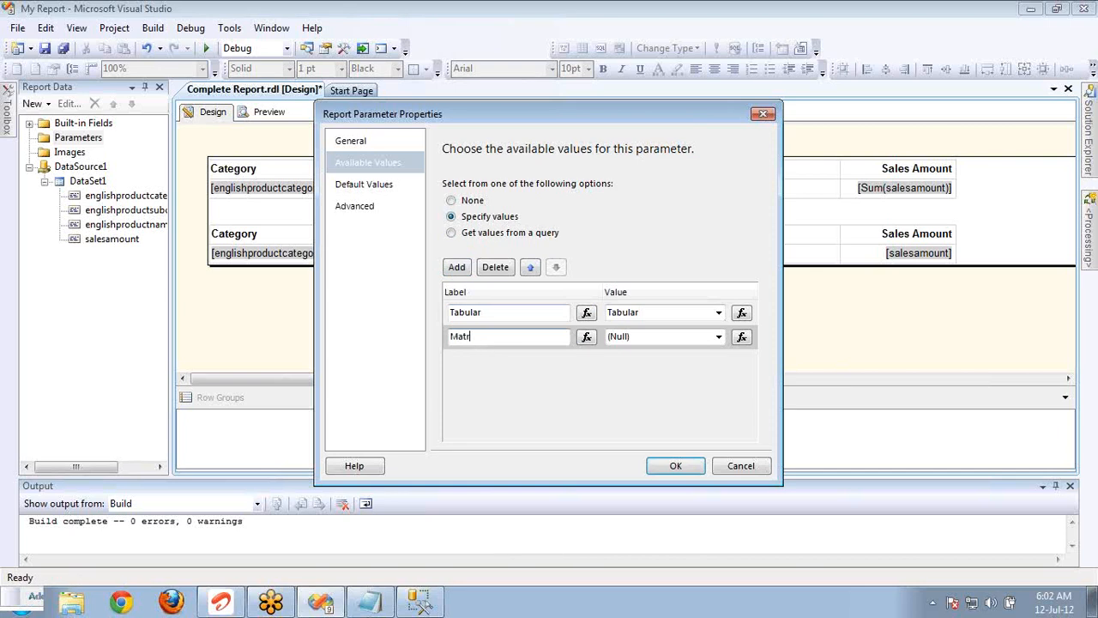
pyautogui.write('ix')
pyautogui.press('Tab')
pyautogui.click(456, 267)
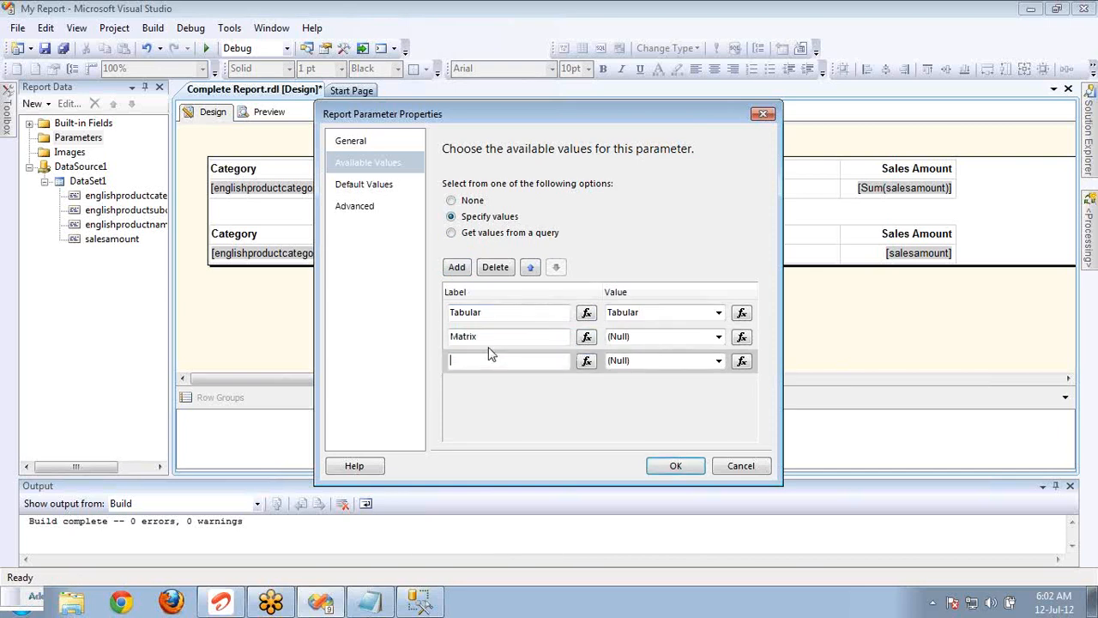
pyautogui.write('tri')
pyautogui.hotkey('ctrl', 'z')
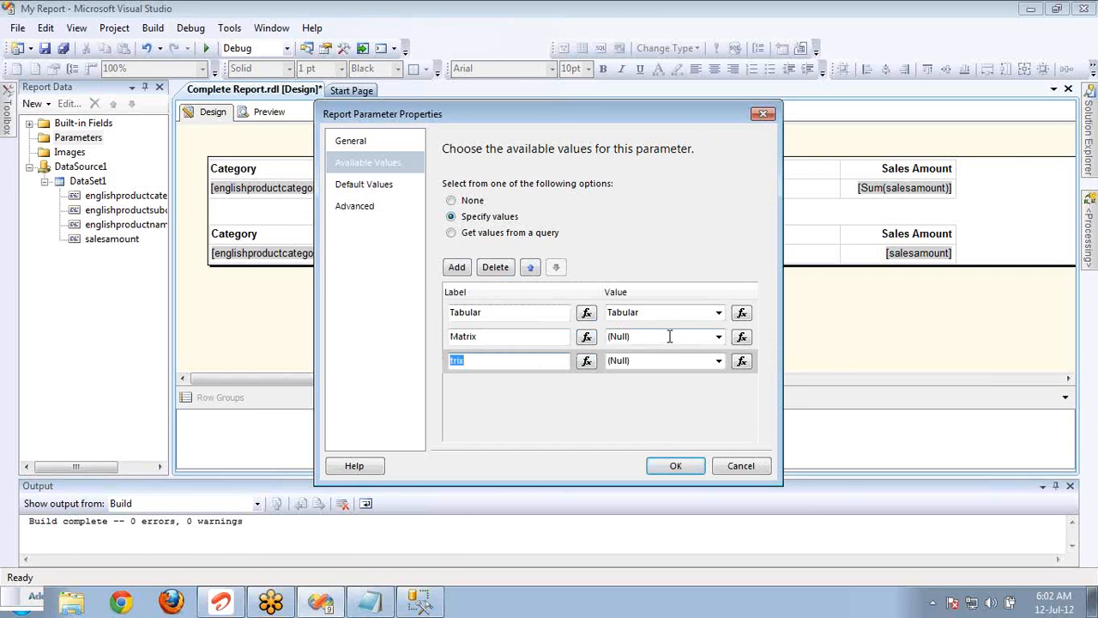
pyautogui.click(487, 267)
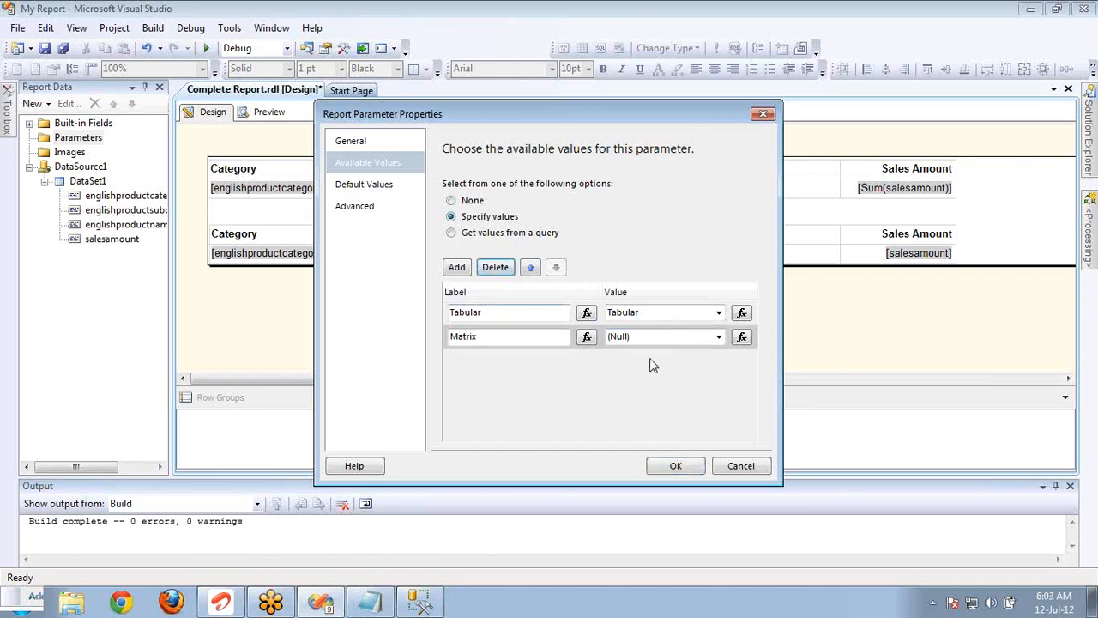
# Set the value of the Matrix entry to Matrix and try to save the parameter.
pyautogui.click(650, 336)
pyautogui.write('Mat')
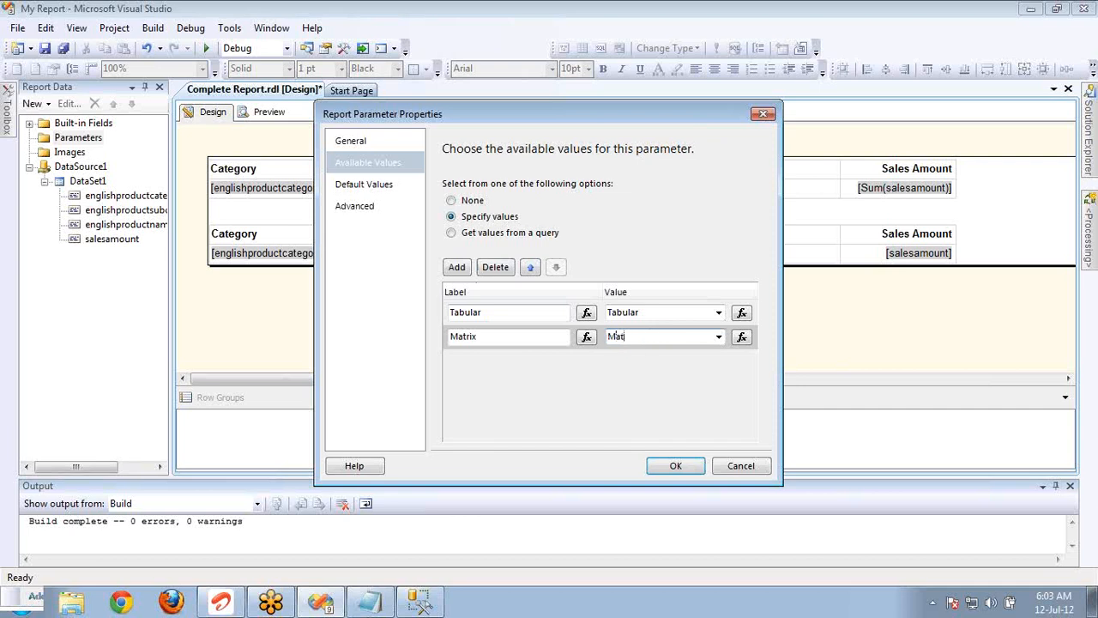
pyautogui.write('rix')
pyautogui.click(670, 466)
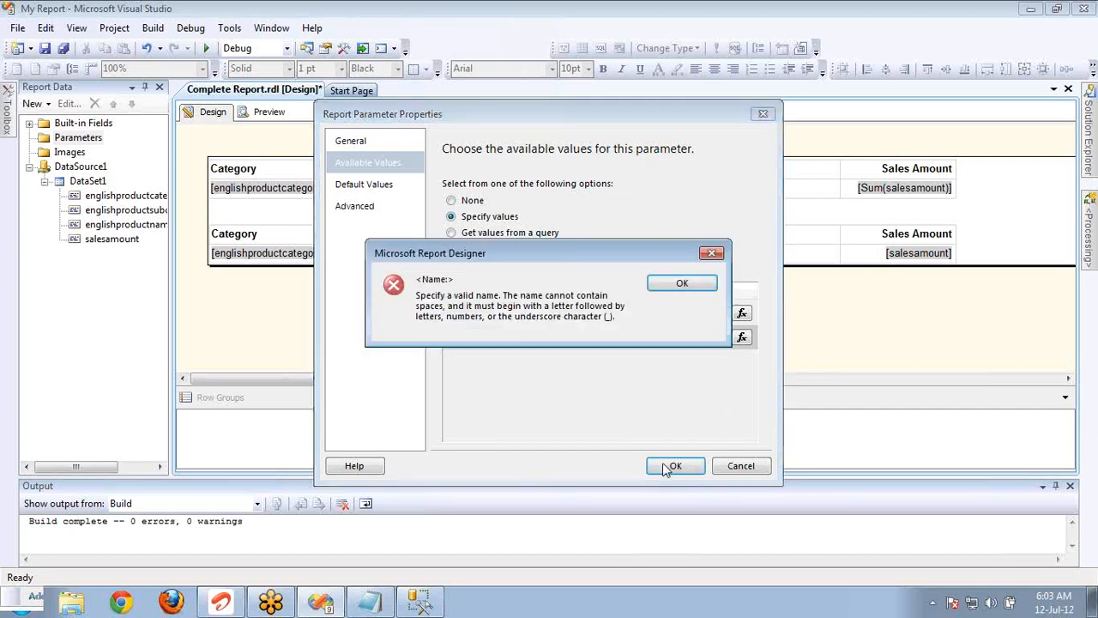
pyautogui.click(687, 282)
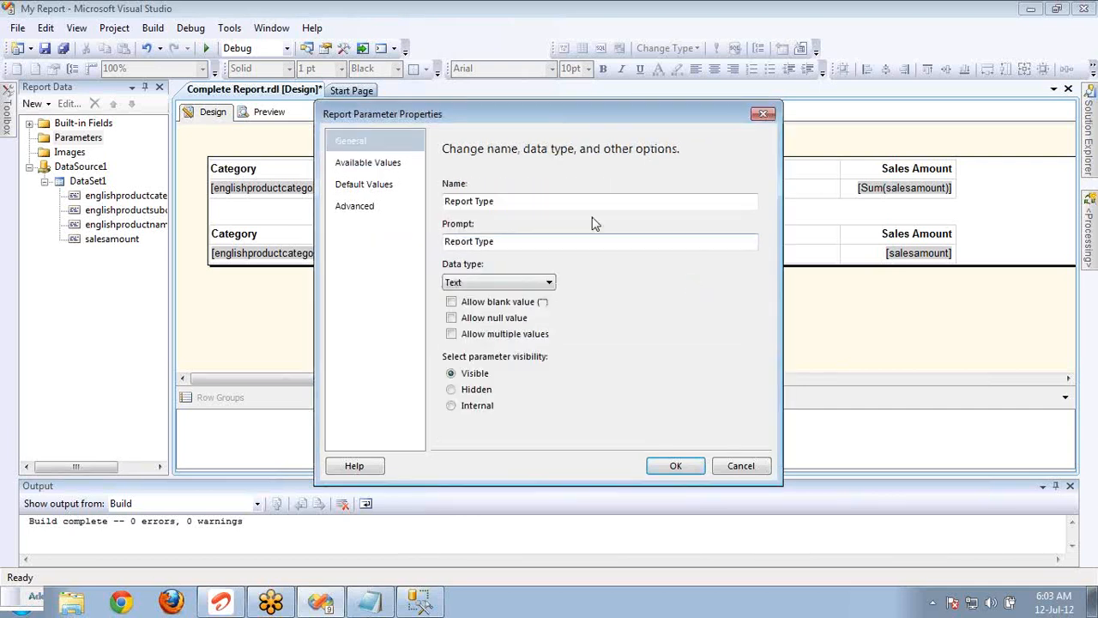
# Replace the space in the parameter's name with an underscore to make it Report_Type, and save the parameter.
pyautogui.click(476, 203)
pyautogui.press('BackSpace')
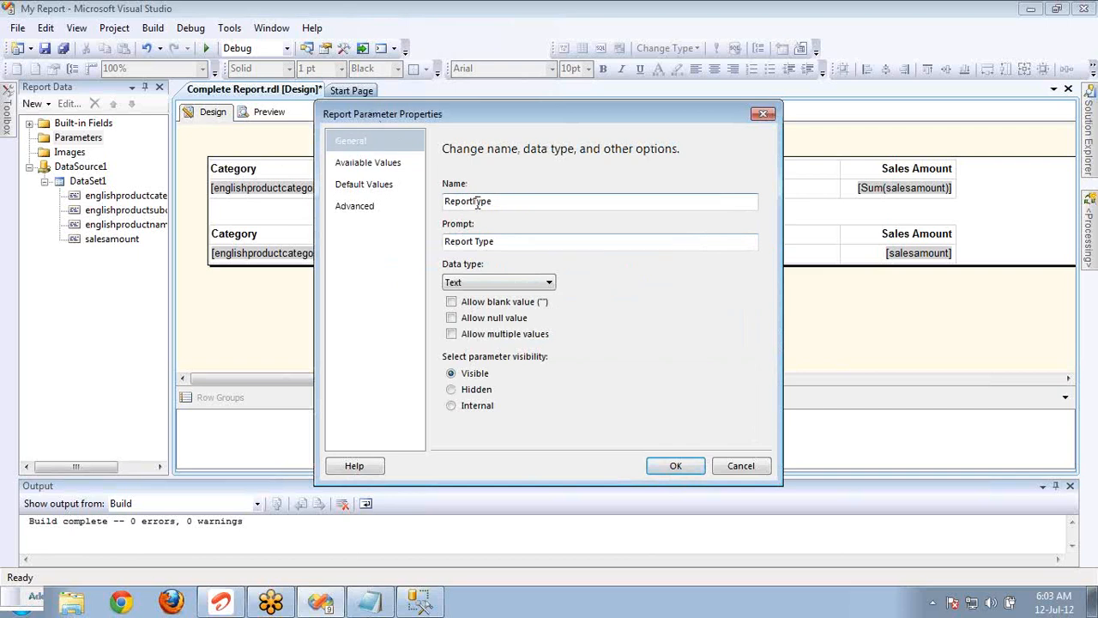
pyautogui.write('_')
pyautogui.click(662, 465)
# Preview the report to check the choices offered for Report Type, and return to the design.
pyautogui.click(269, 112)
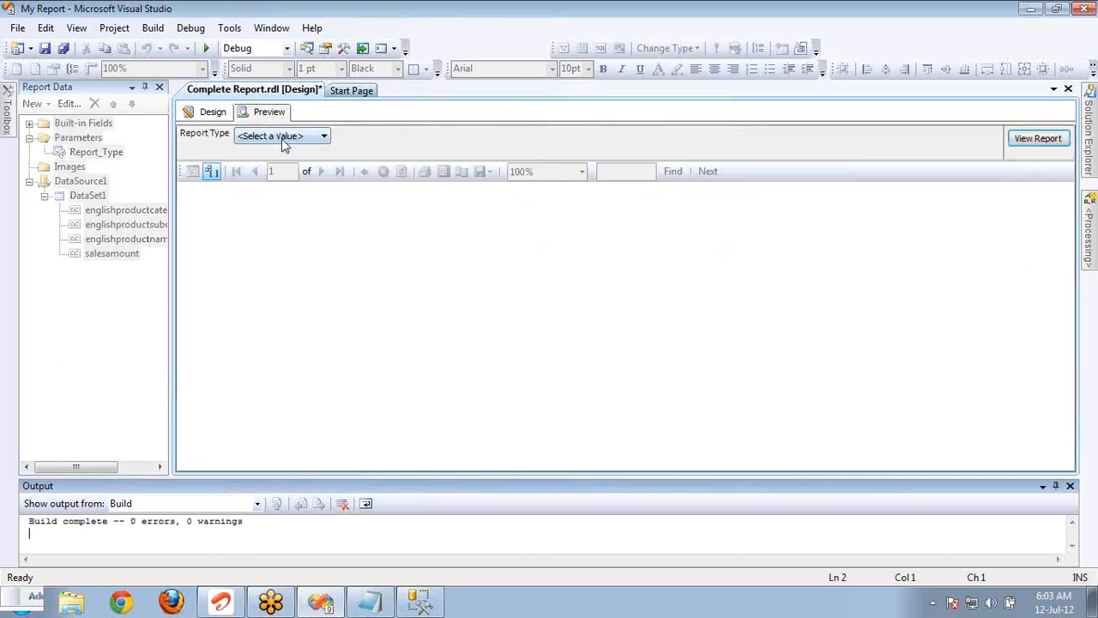
pyautogui.click(283, 139)
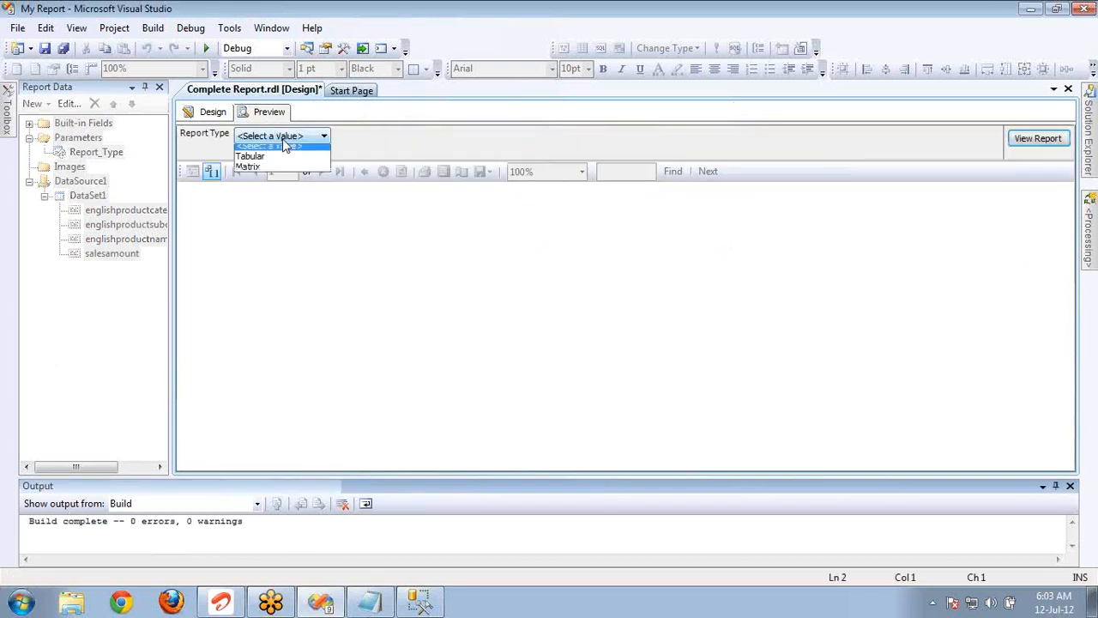
pyautogui.click(204, 115)
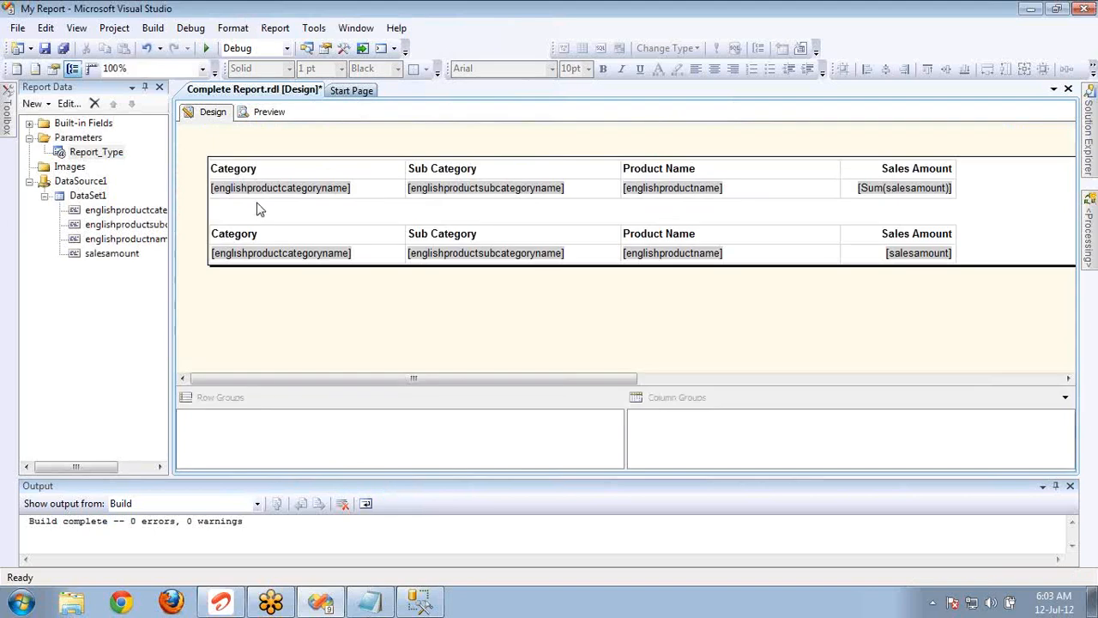
# In the upper table's Tablix properties, set the initial visibility to show or hide based on an expression.
pyautogui.click(267, 194)
pyautogui.rightClick(199, 151)
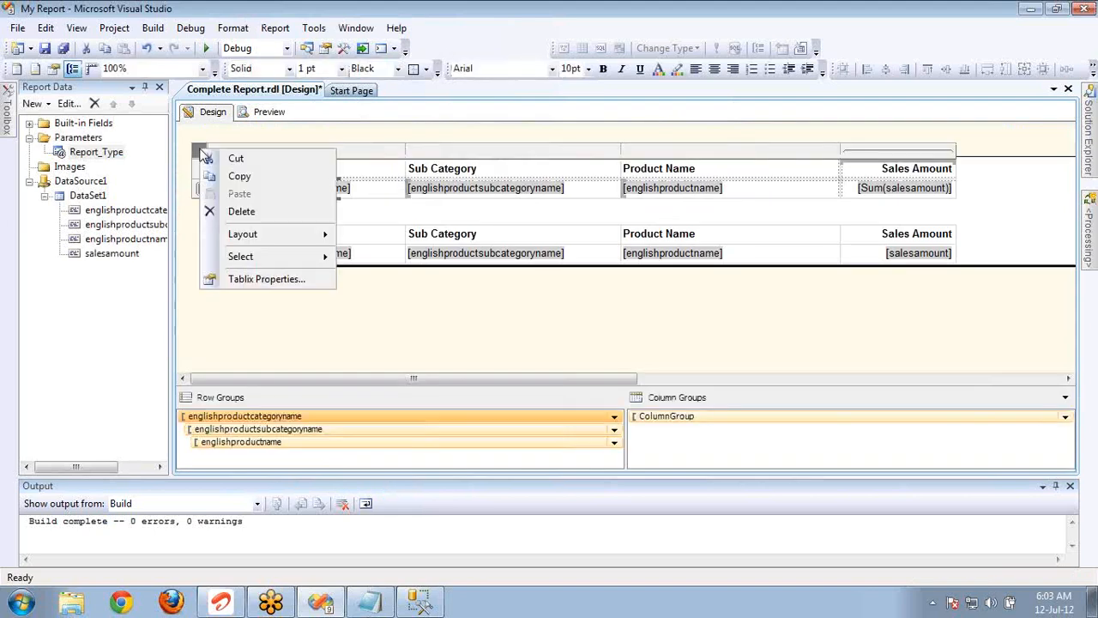
pyautogui.click(279, 283)
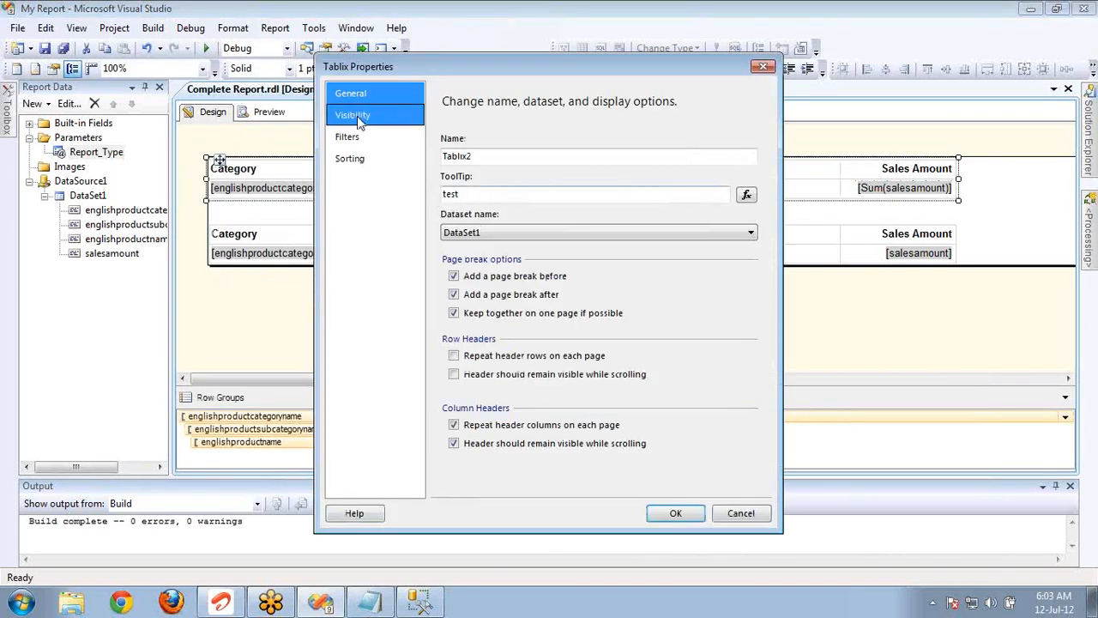
pyautogui.click(357, 118)
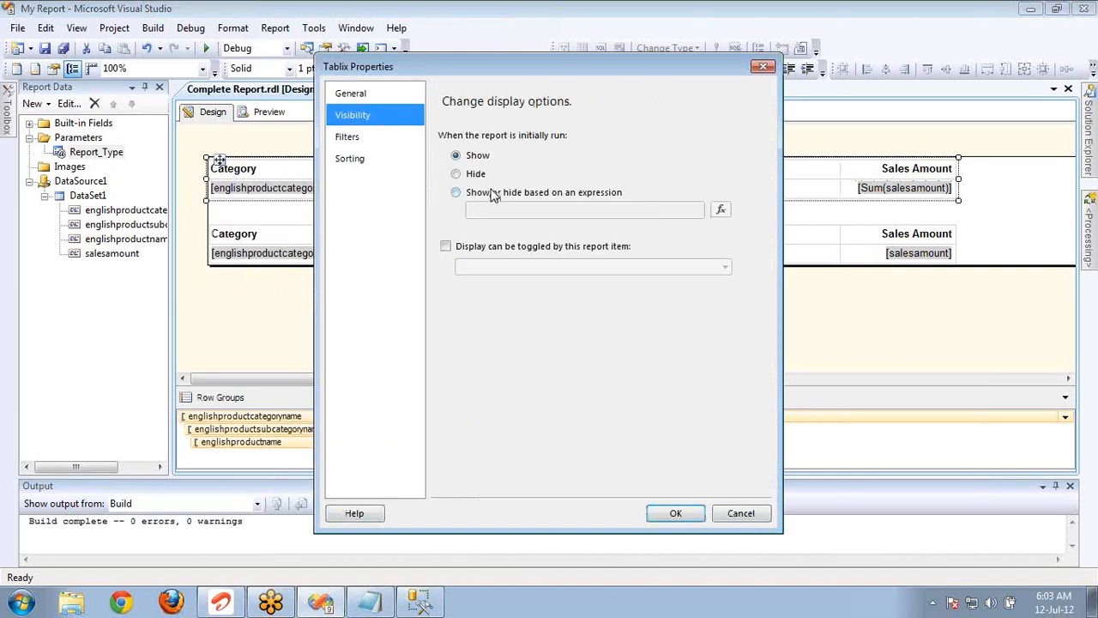
pyautogui.click(494, 197)
# Set the upper table's Hidden expression to =iif(Parameters!Report_Type.Value = "Matrix",False,True).
pyautogui.click(720, 210)
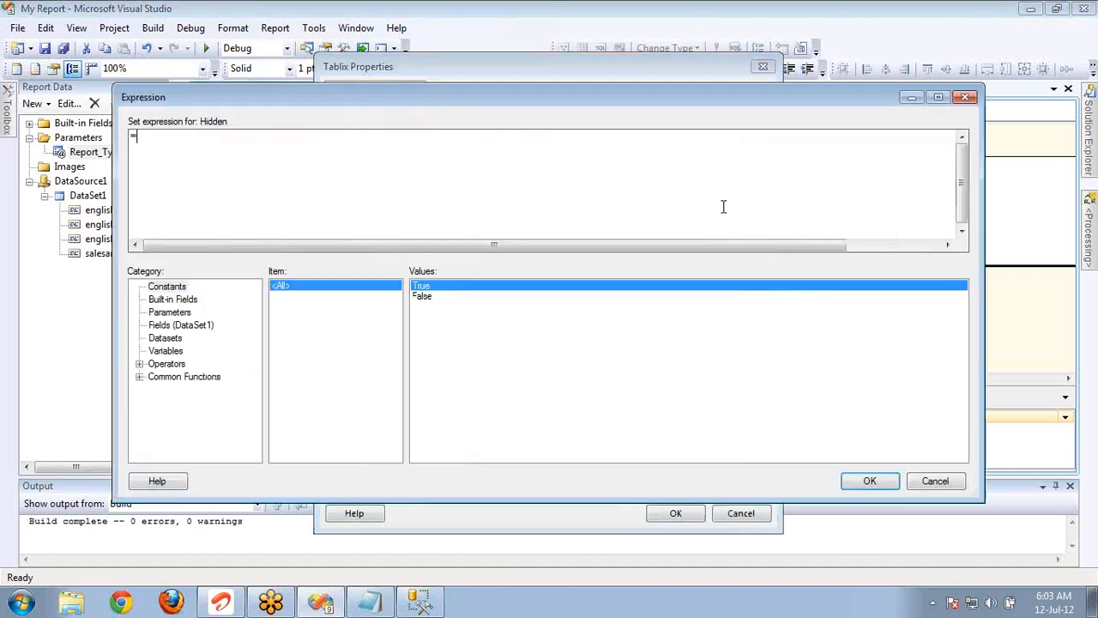
pyautogui.write('=iif(')
pyautogui.click(163, 313)
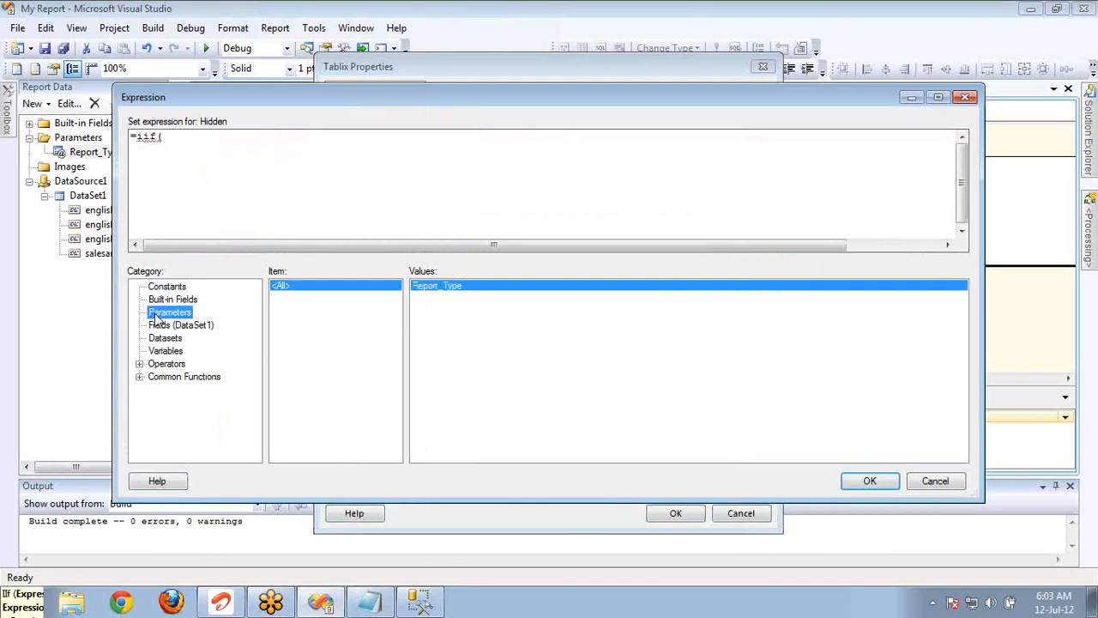
pyautogui.doubleClick(457, 289)
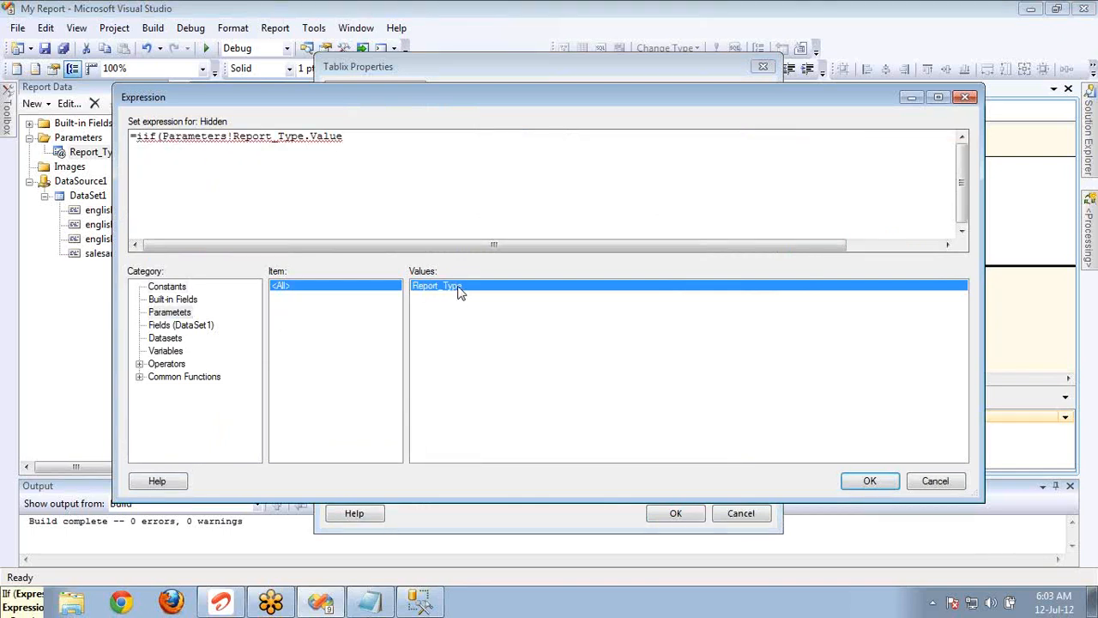
pyautogui.write('= ""')
pyautogui.write('Matrix')
pyautogui.write(',')
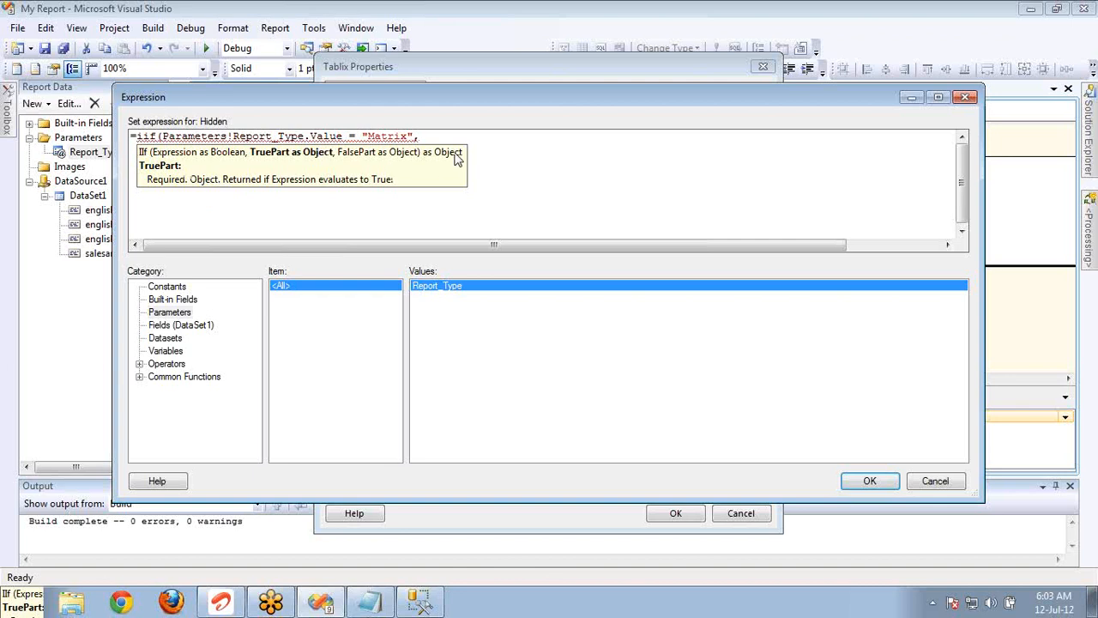
pyautogui.write('False,True)')
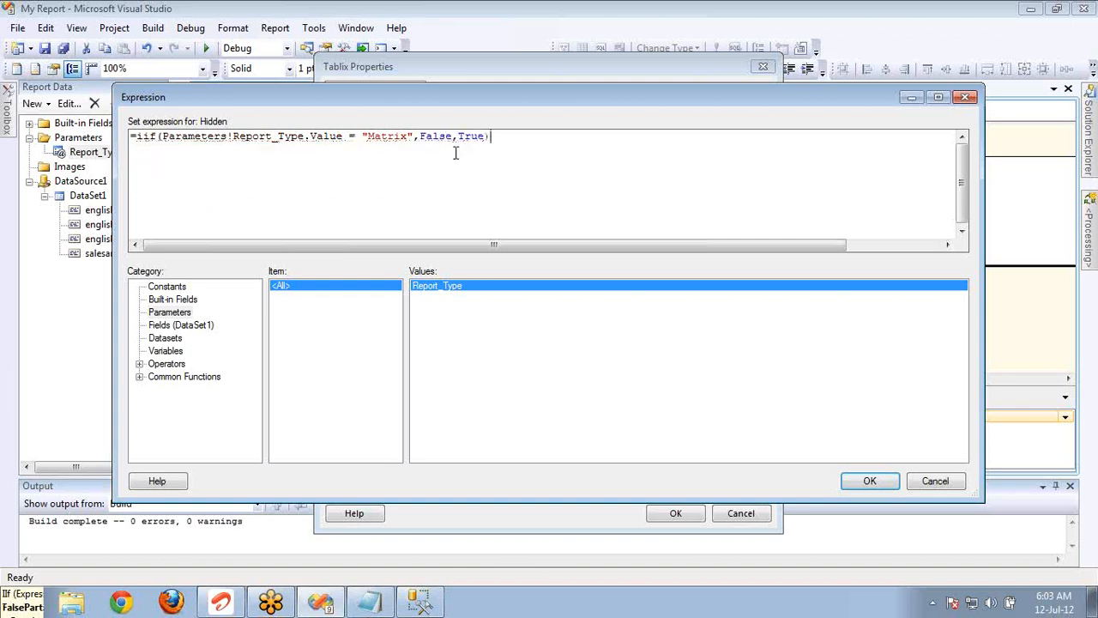
pyautogui.click(854, 483)
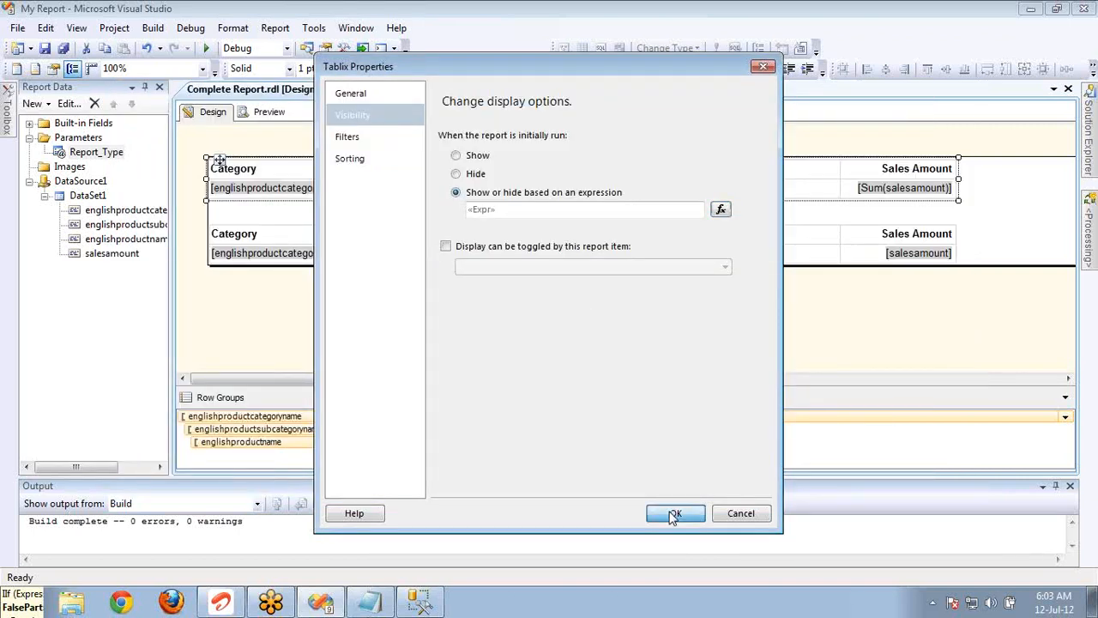
# Apply the upper table's visibility expression, and set the lower table's initial visibility to show or hide based on an expression.
pyautogui.click(674, 515)
pyautogui.click(274, 240)
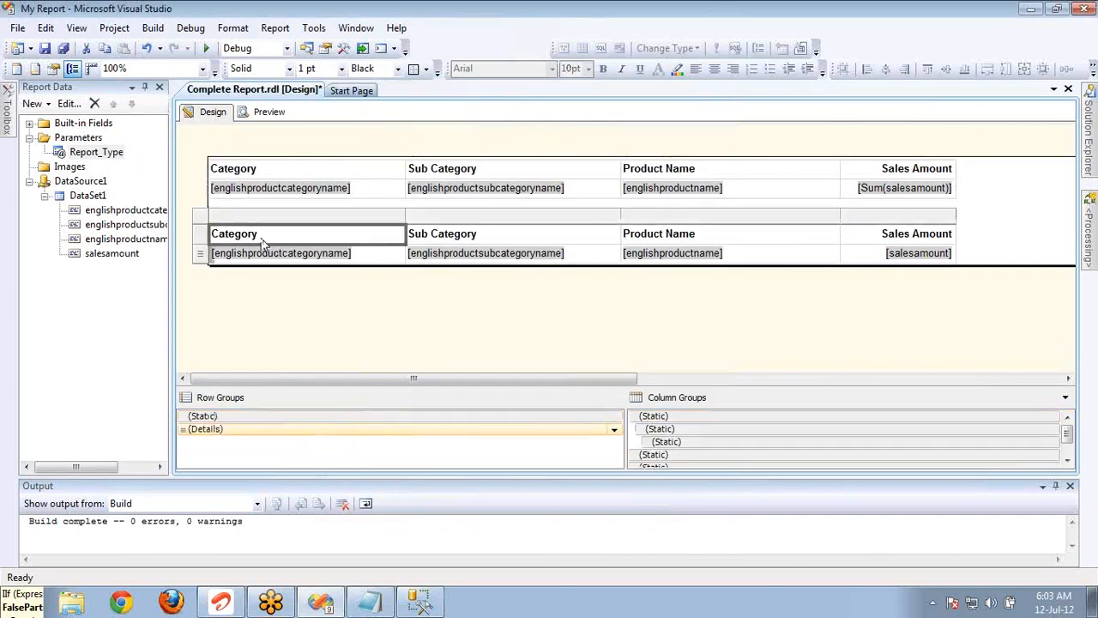
pyautogui.rightClick(206, 221)
pyautogui.click(236, 346)
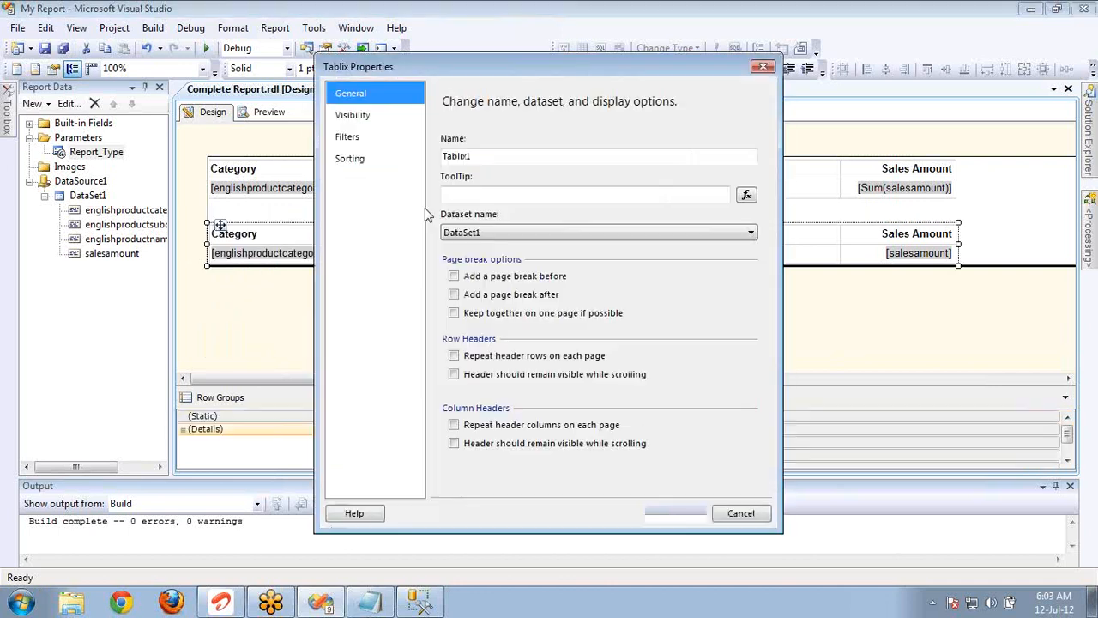
pyautogui.click(382, 116)
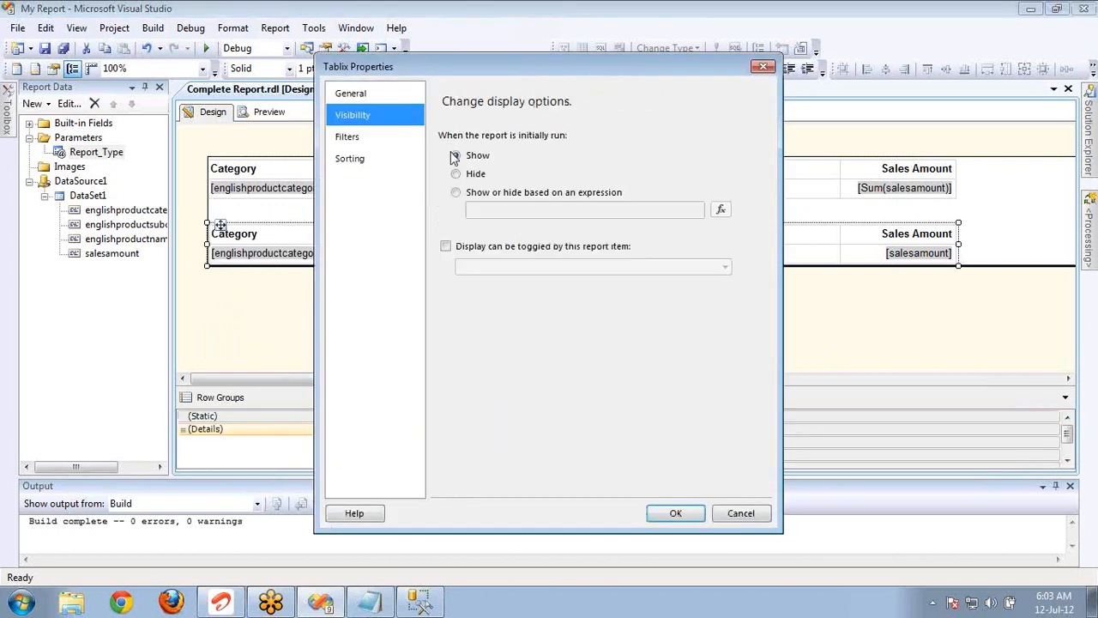
pyautogui.click(506, 194)
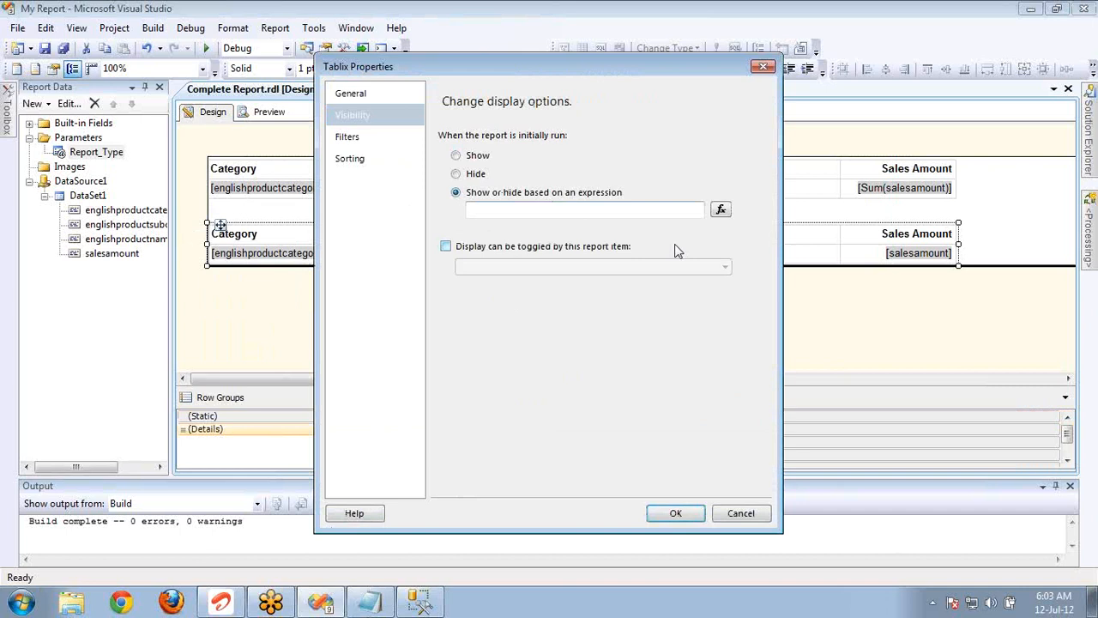
# Set the lower table's Hidden expression to =iif(Parameters!Report_Type.Value = "Matrix",True,False) and save its Tablix properties.
pyautogui.click(721, 215)
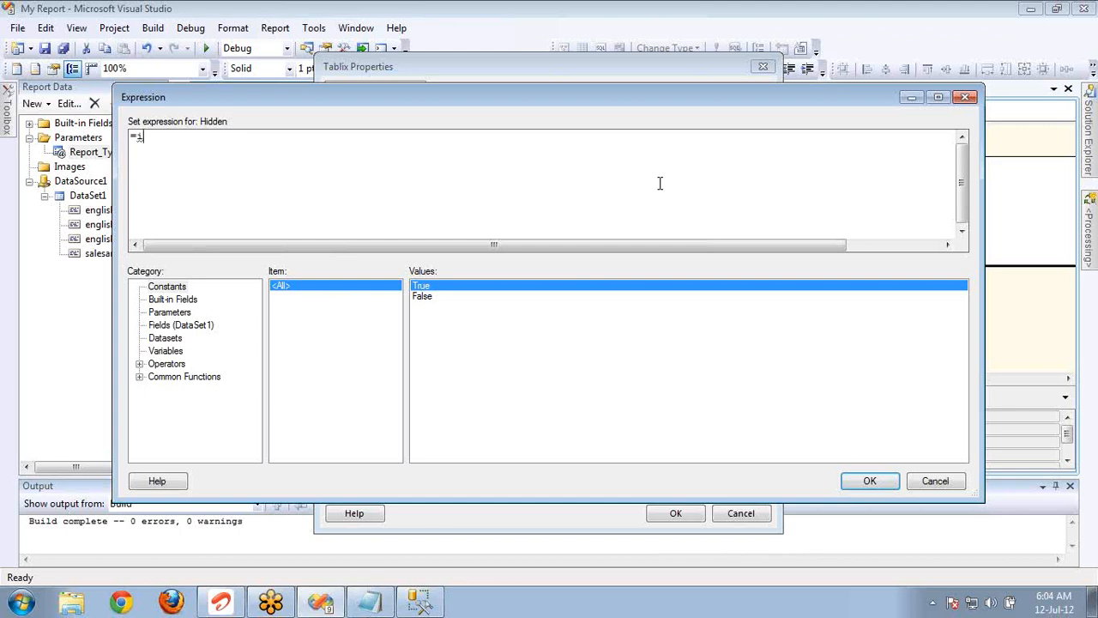
pyautogui.write('if')
pyautogui.rightClick(660, 183)
pyautogui.press('Escape')
pyautogui.write('(')
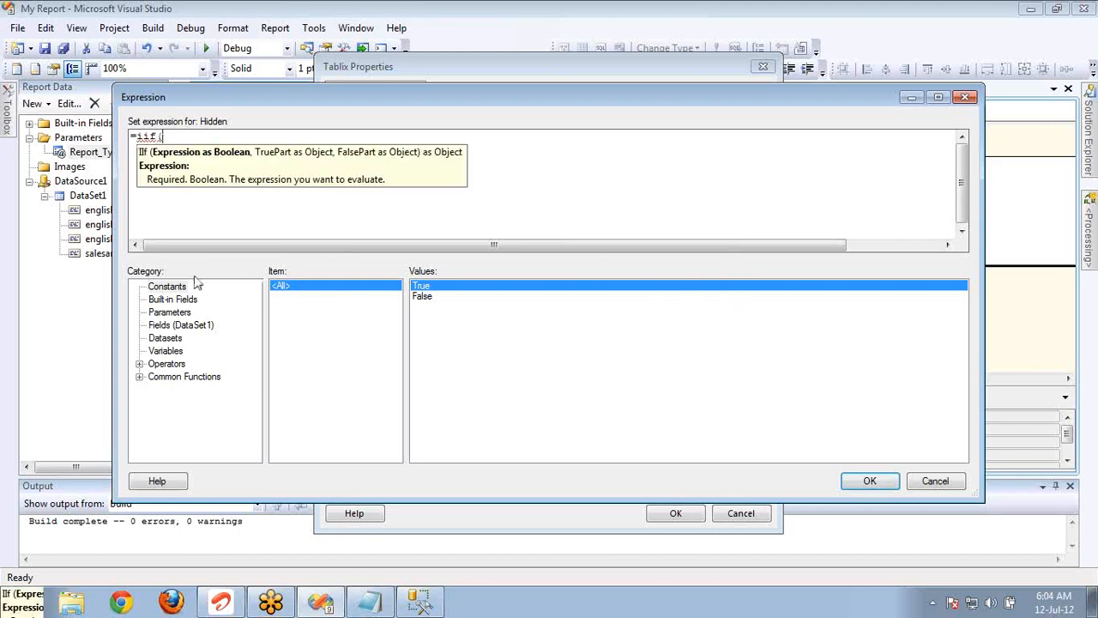
pyautogui.click(174, 314)
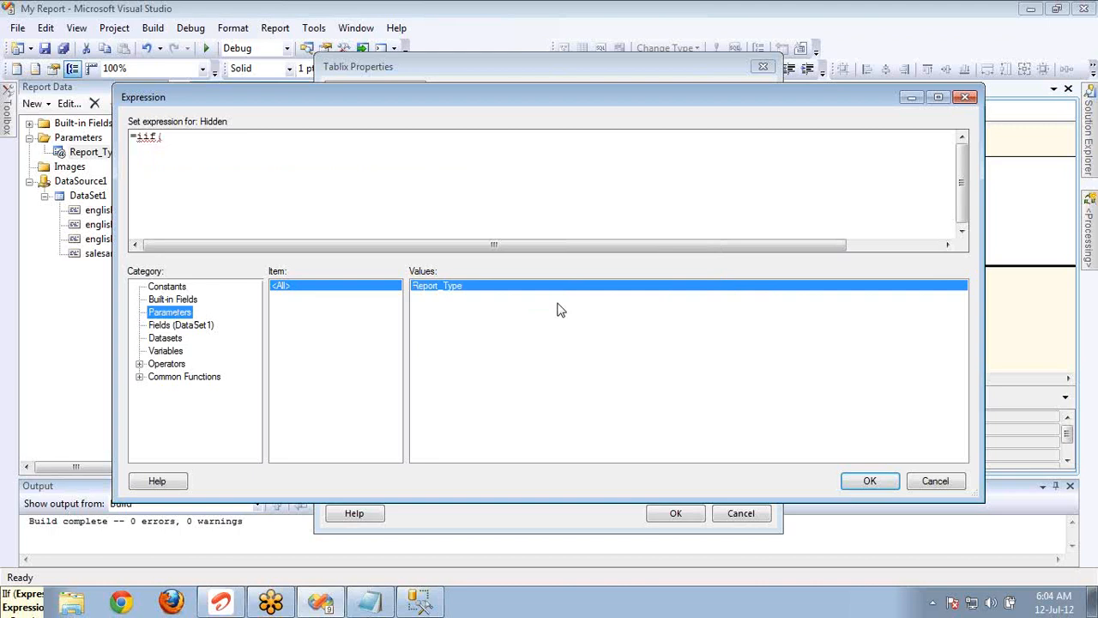
pyautogui.click(510, 292)
pyautogui.doubleClick(511, 292)
pyautogui.write('=')
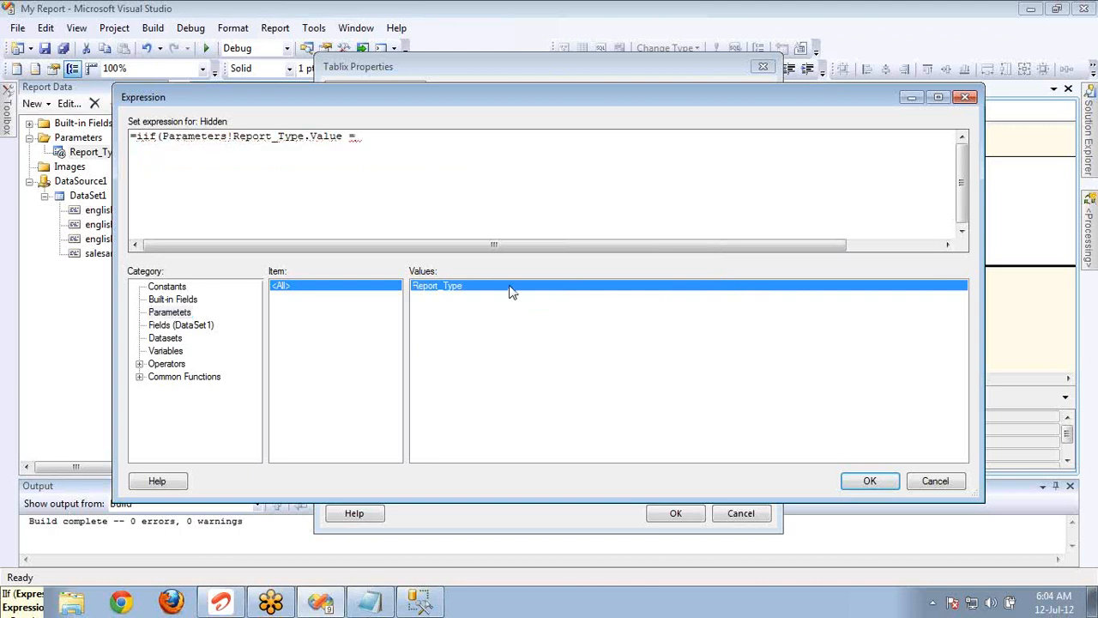
pyautogui.write(' "Metrix')
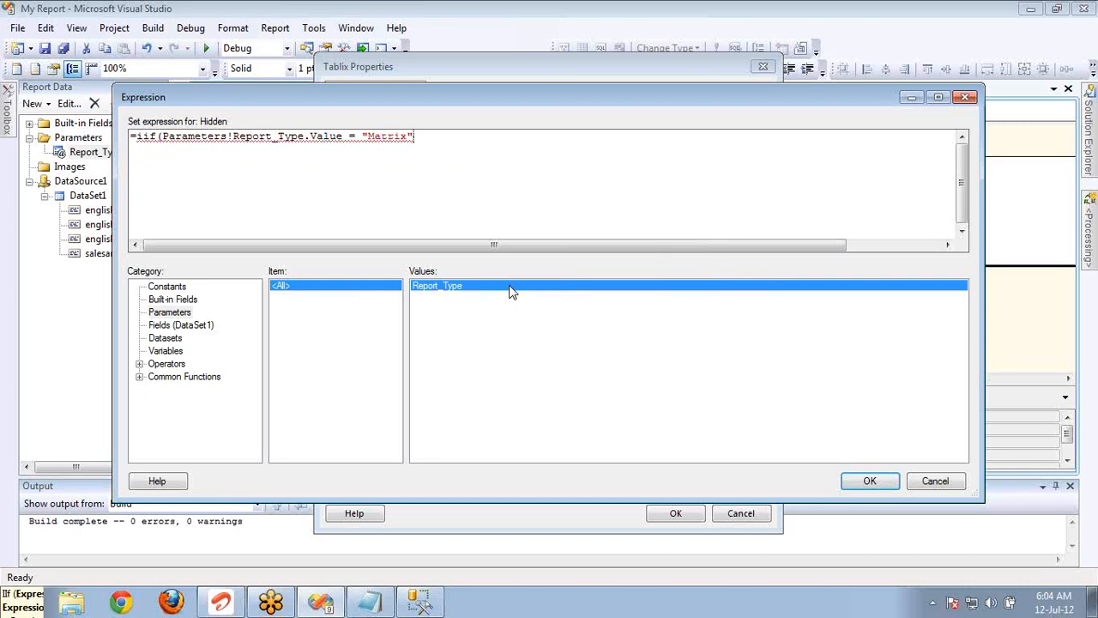
pyautogui.write(',True,')
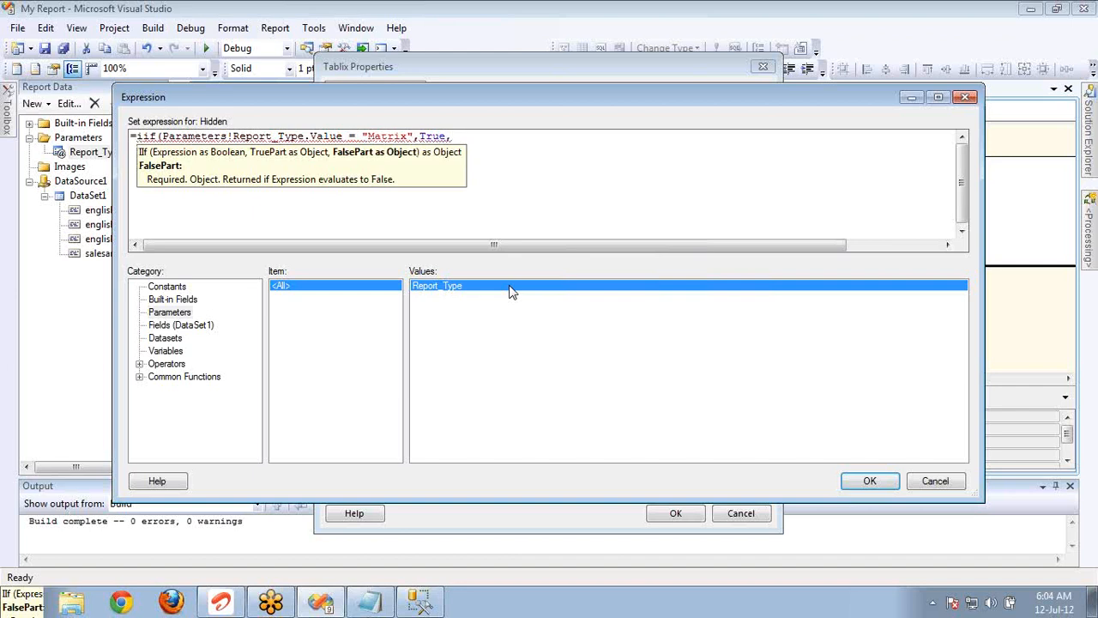
pyautogui.write('False)')
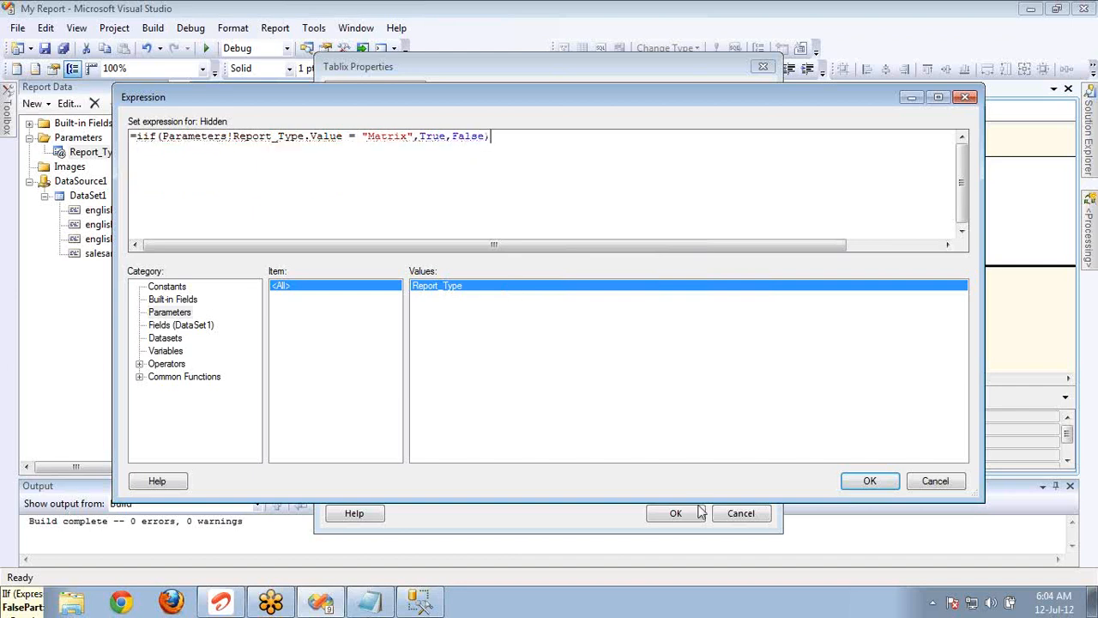
pyautogui.click(872, 481)
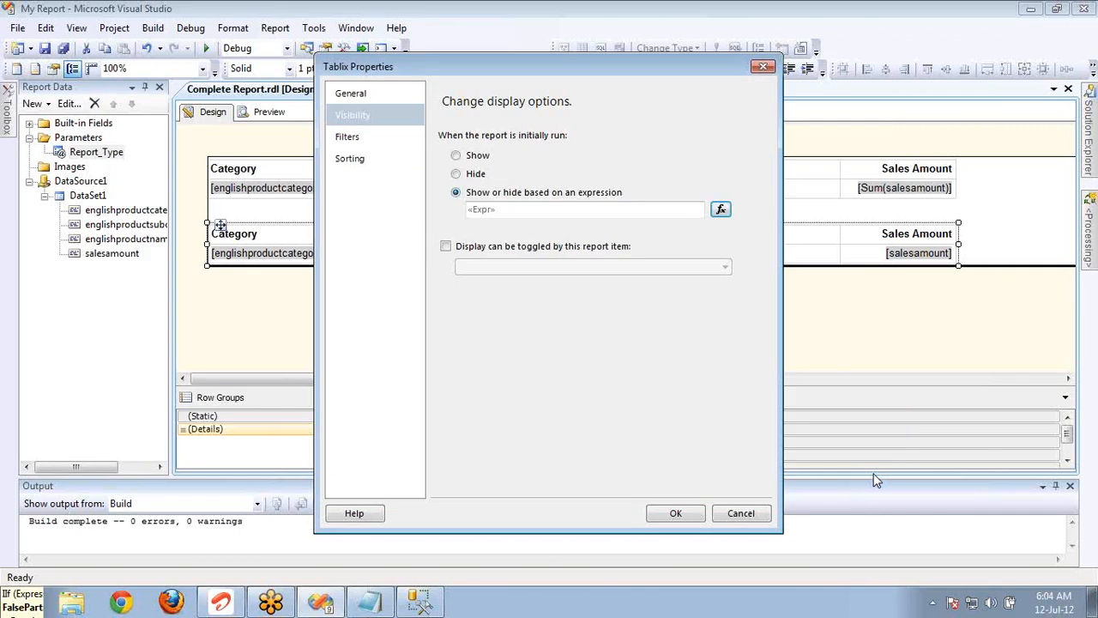
pyautogui.click(671, 513)
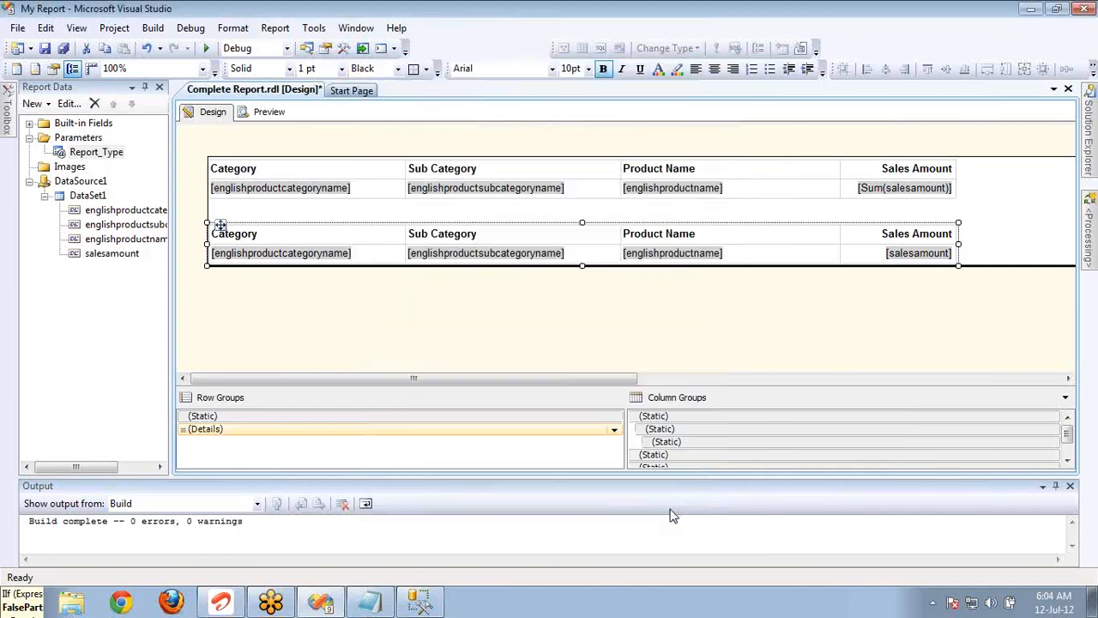
# Preview the report with Report Type set to Tabular.
pyautogui.click(269, 112)
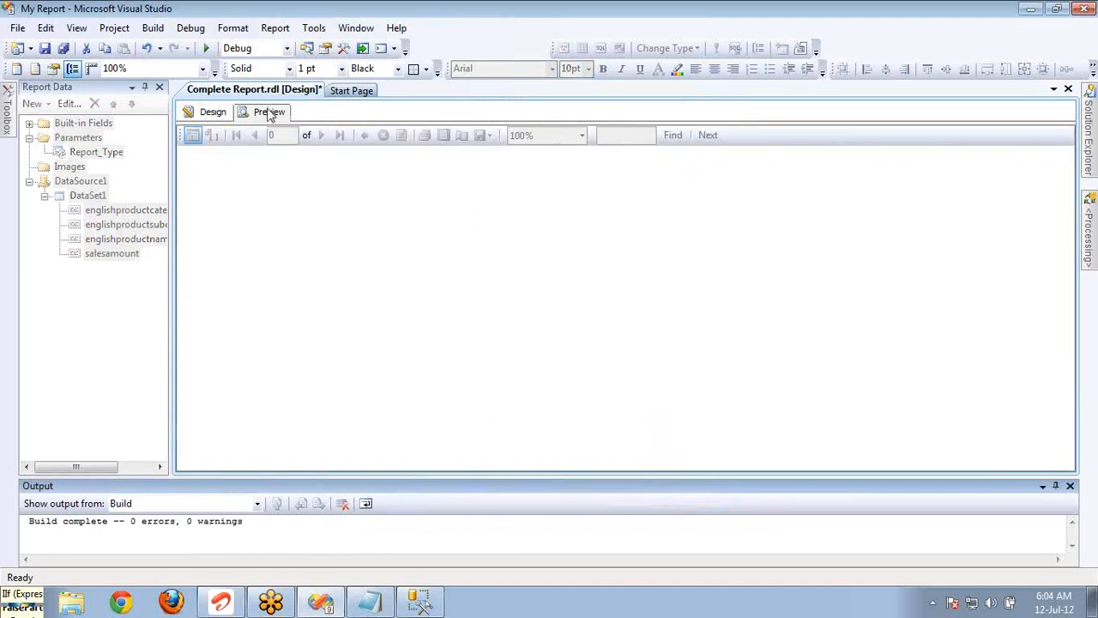
pyautogui.click(274, 137)
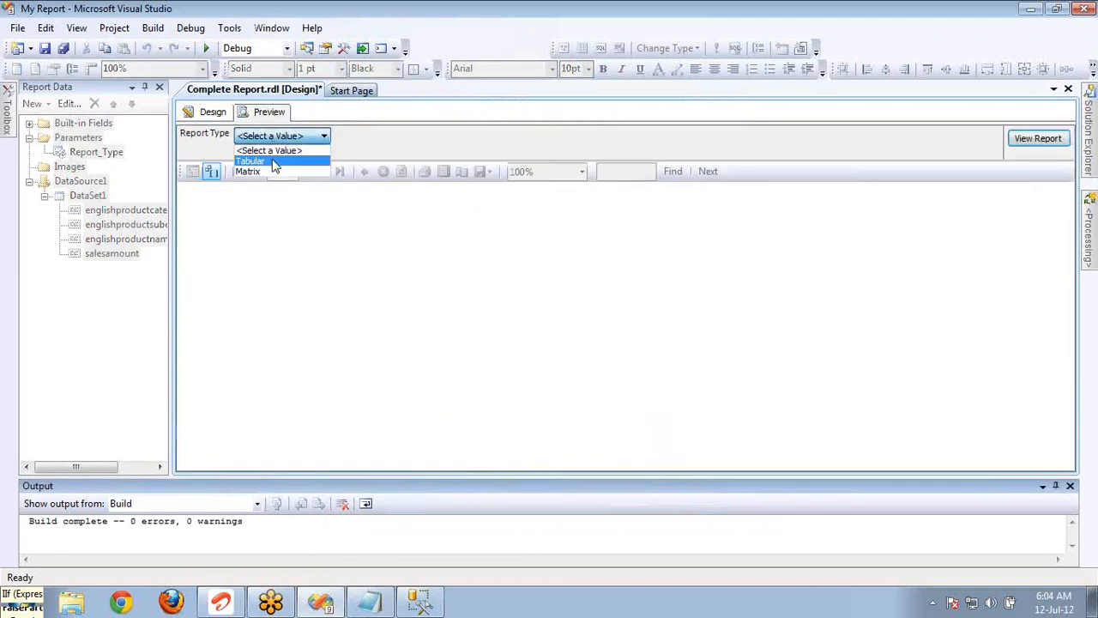
pyautogui.click(275, 163)
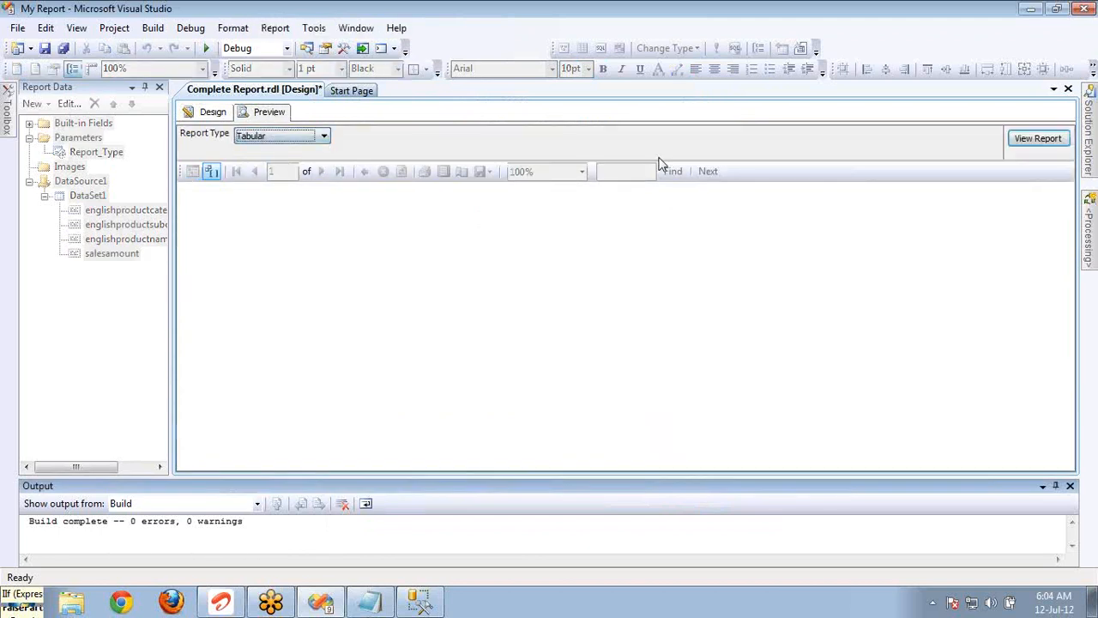
pyautogui.click(1036, 144)
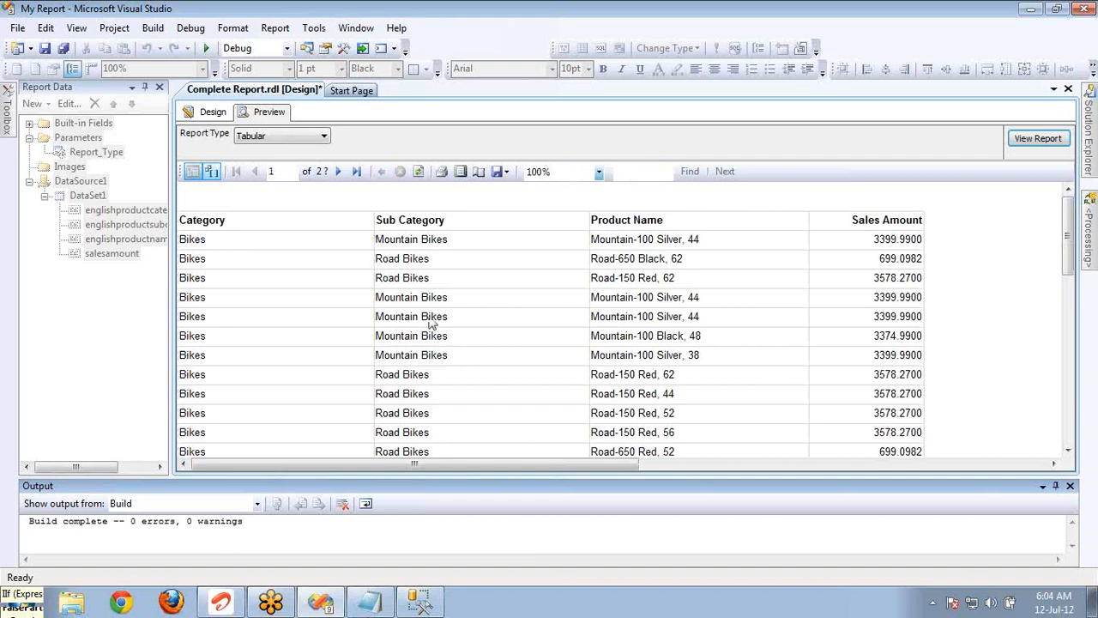
# Preview the report with Report Type set to Matrix, and check the Accessories and Clothing entries through to the last page.
pyautogui.click(311, 142)
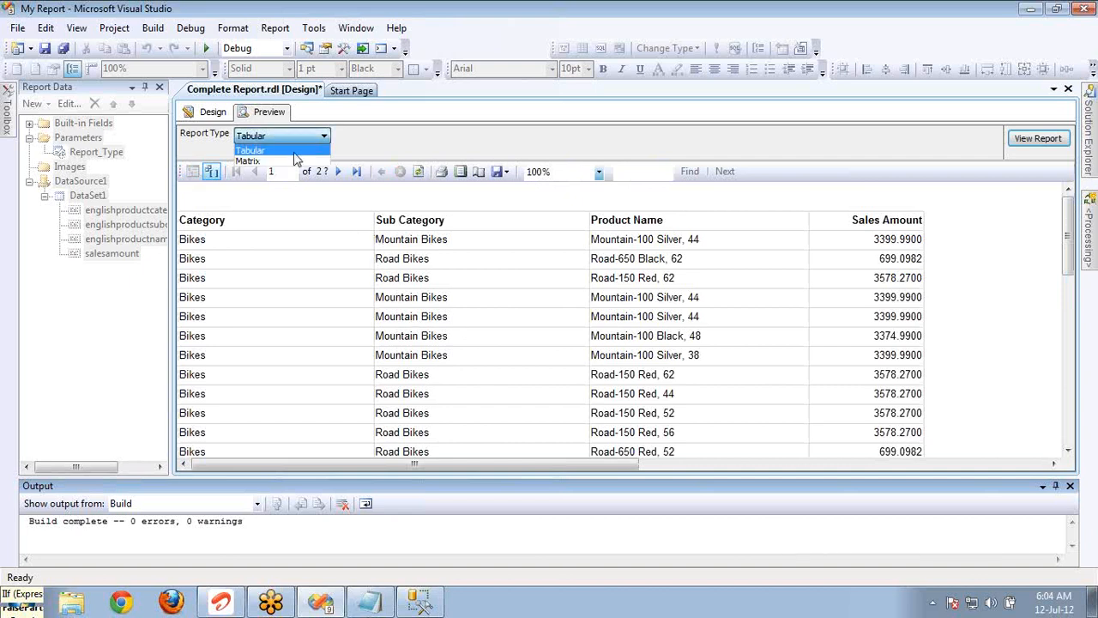
pyautogui.click(294, 156)
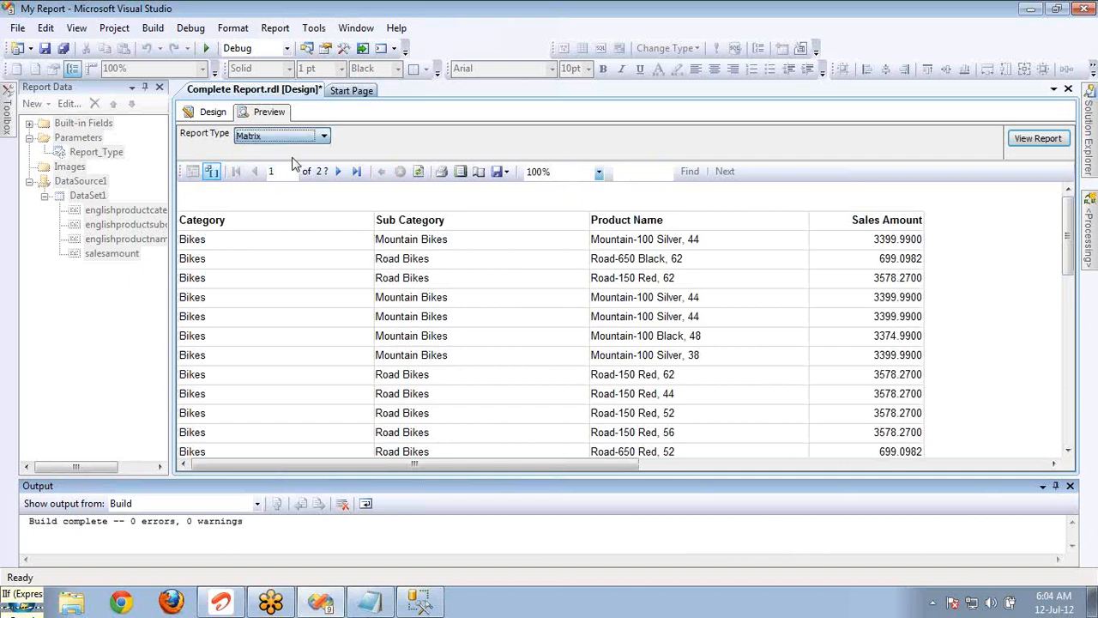
pyautogui.click(1011, 141)
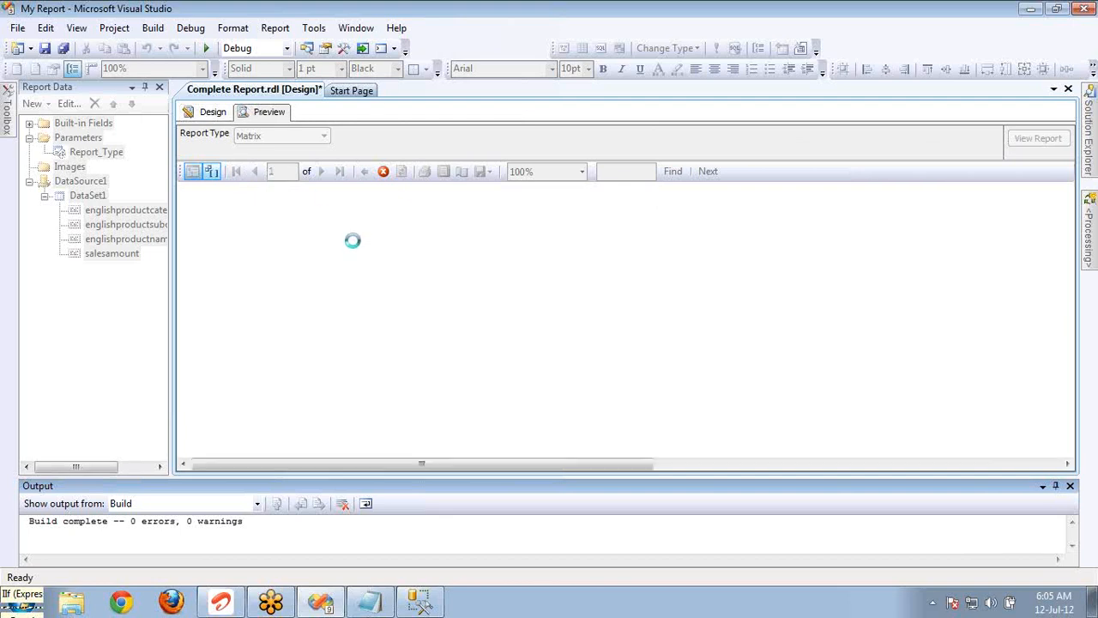
pyautogui.click(202, 202)
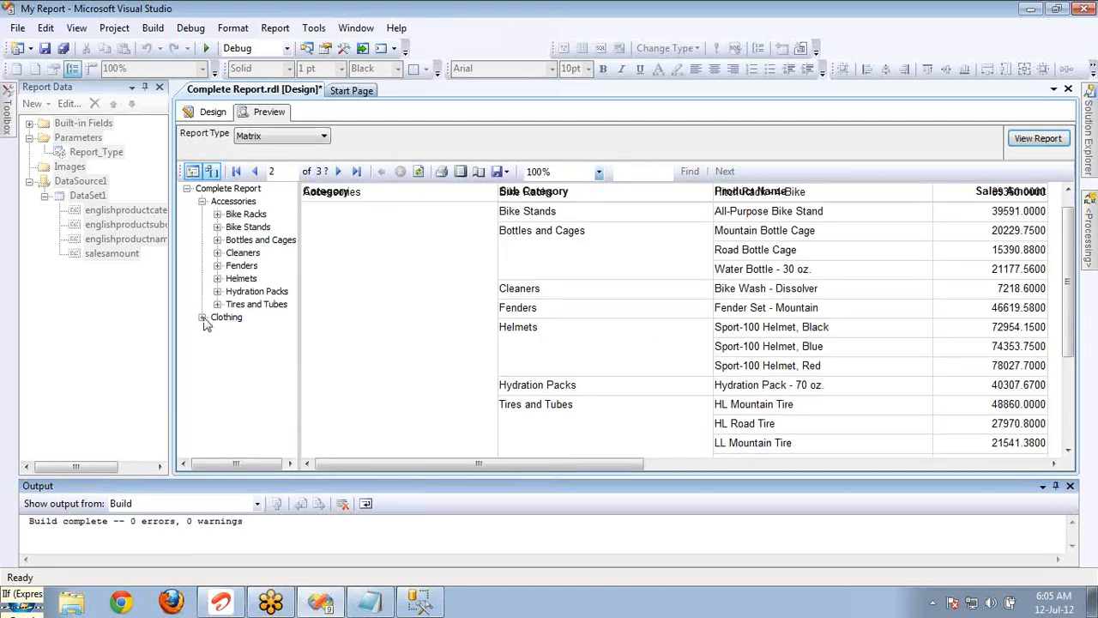
pyautogui.click(203, 318)
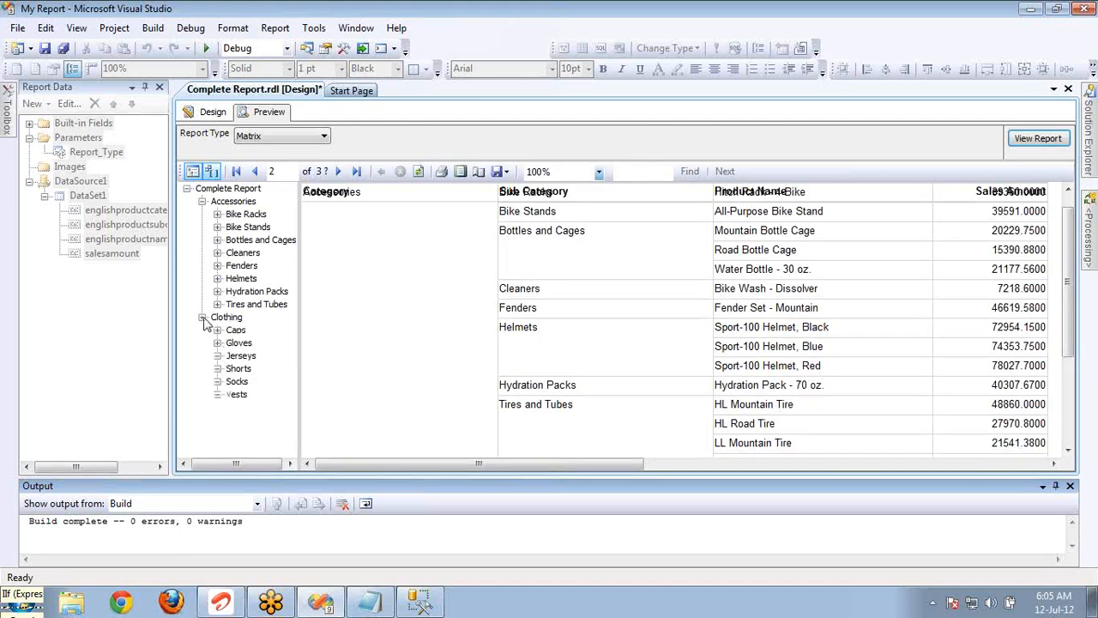
pyautogui.click(340, 173)
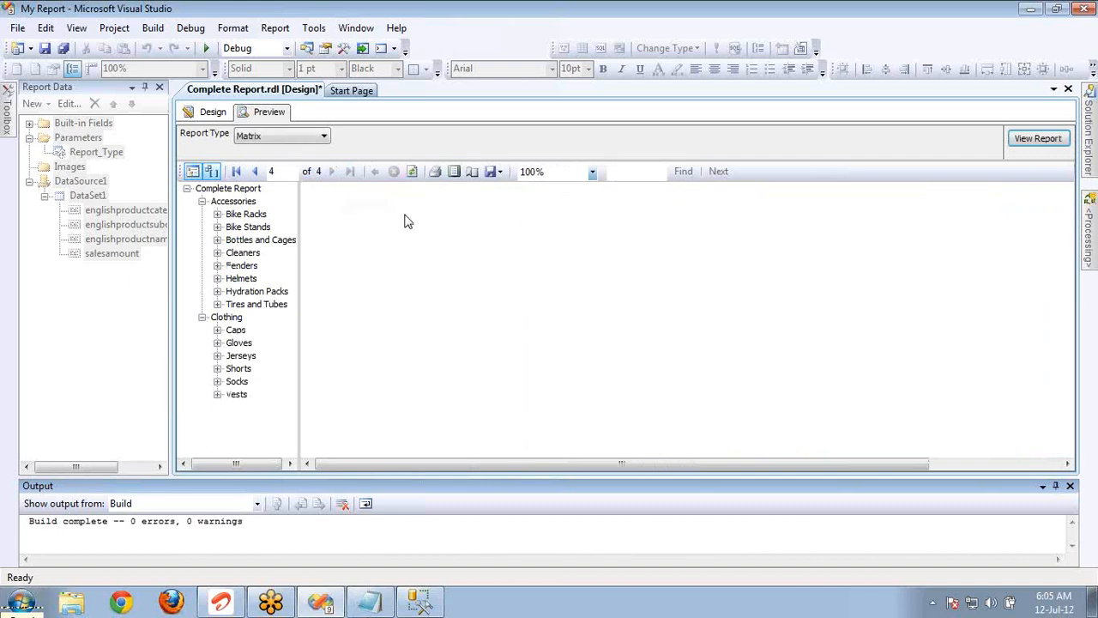
# Return to the design and open the visibility options in the upper table's Tablix properties.
pyautogui.click(213, 113)
pyautogui.click(273, 169)
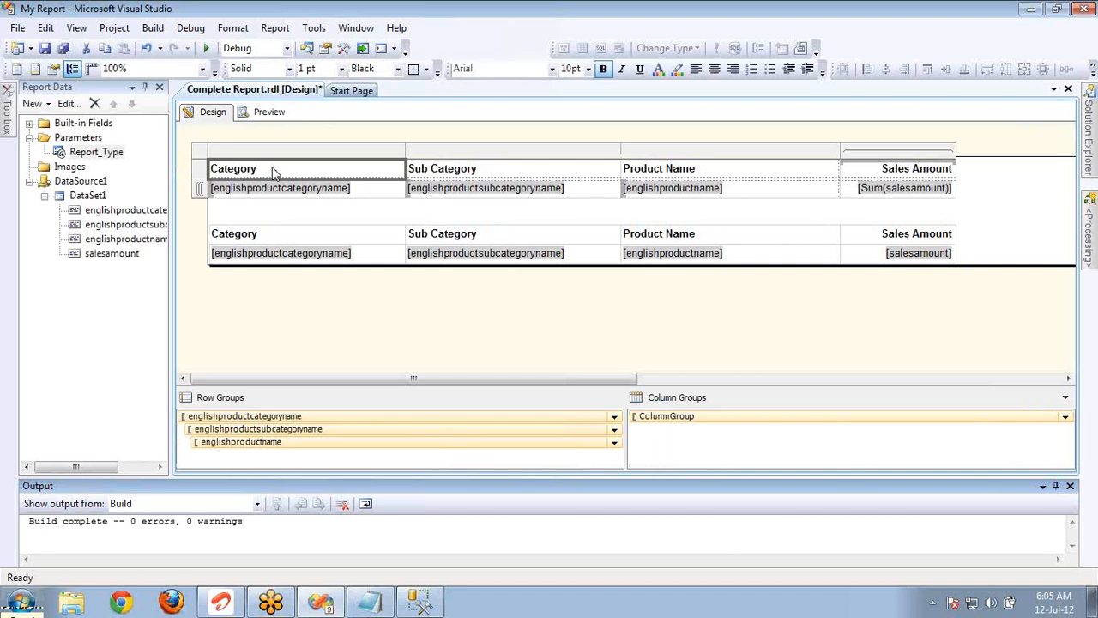
pyautogui.rightClick(204, 161)
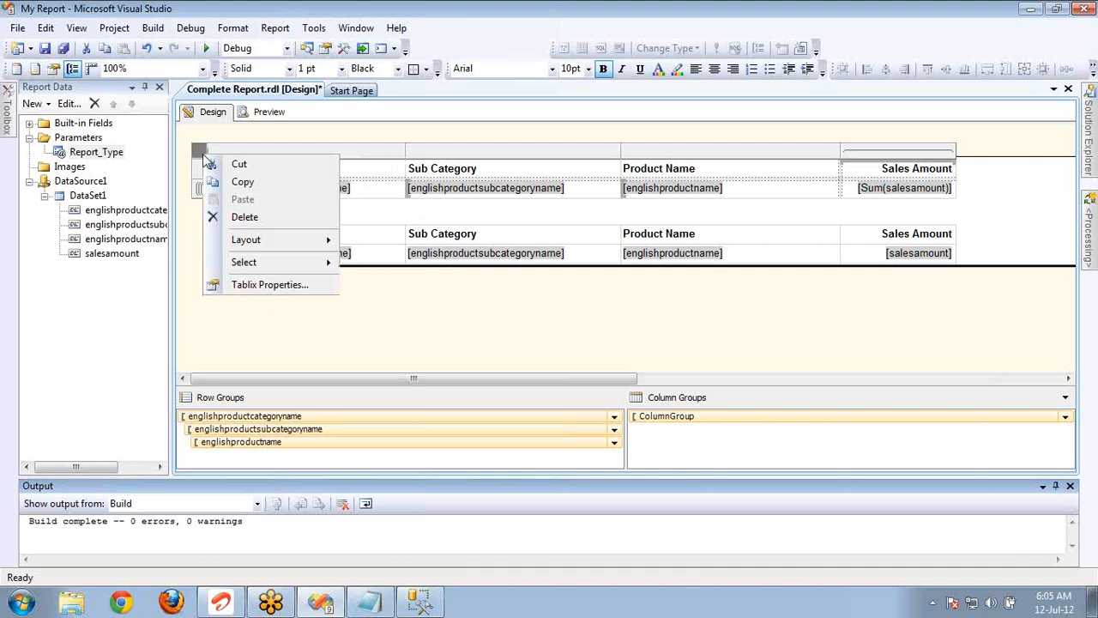
pyautogui.click(266, 285)
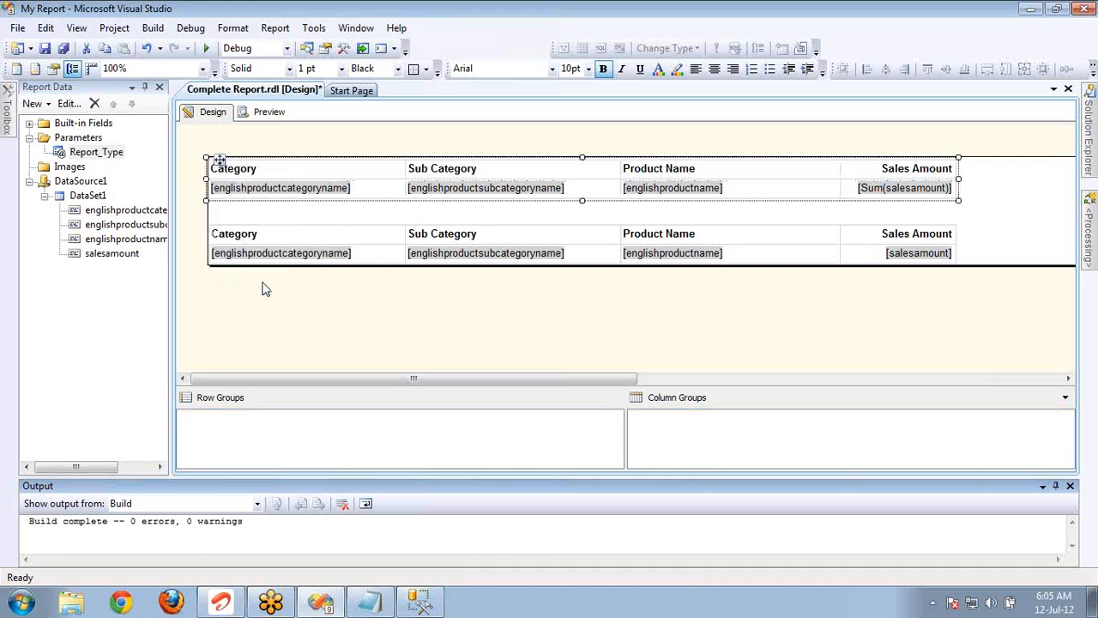
pyautogui.click(355, 116)
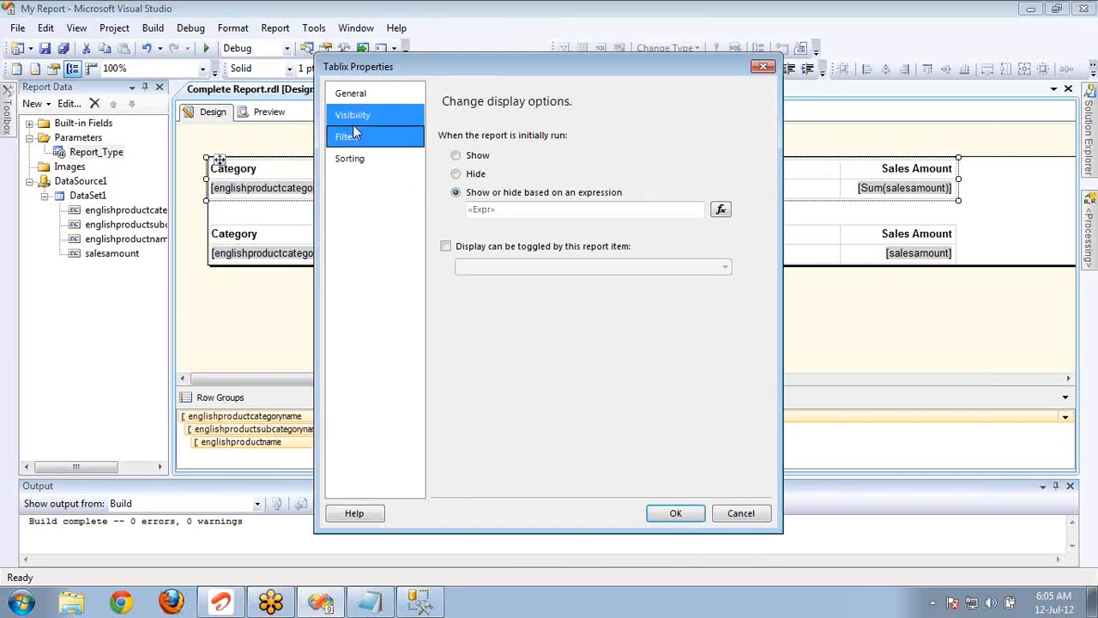
# Check the fields offered for a new filter on the upper table, and delete the blank filter.
pyautogui.click(352, 139)
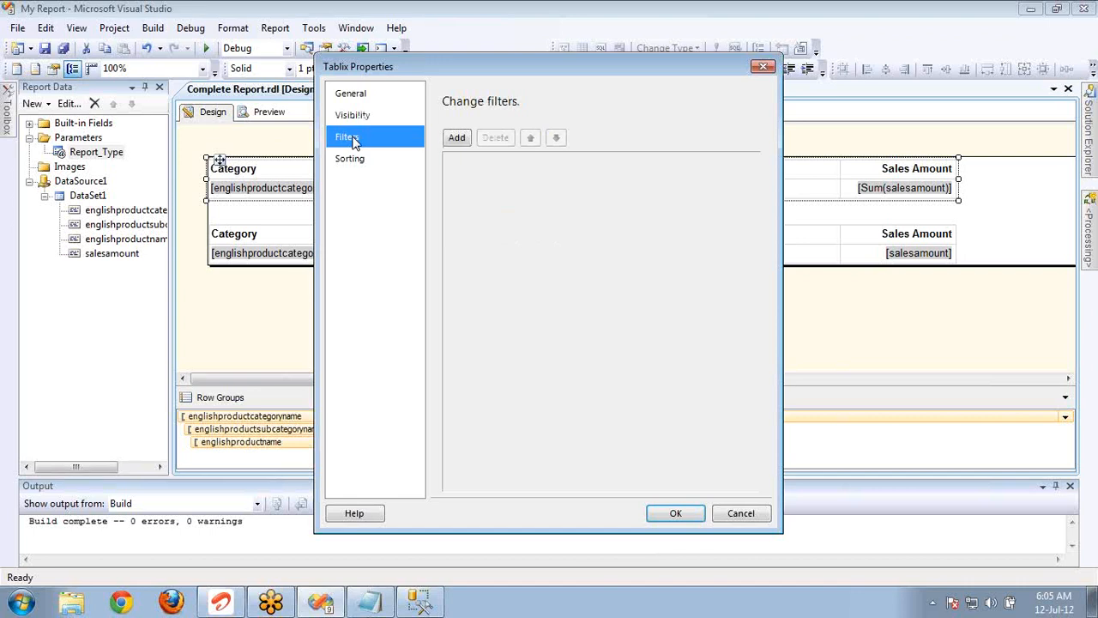
pyautogui.click(460, 139)
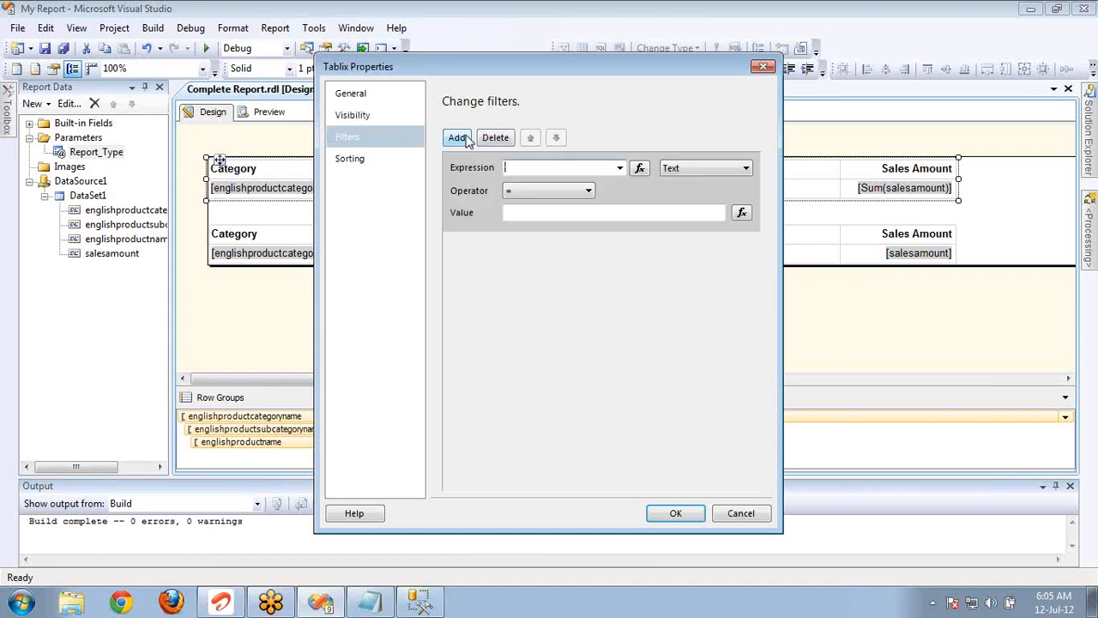
pyautogui.click(619, 169)
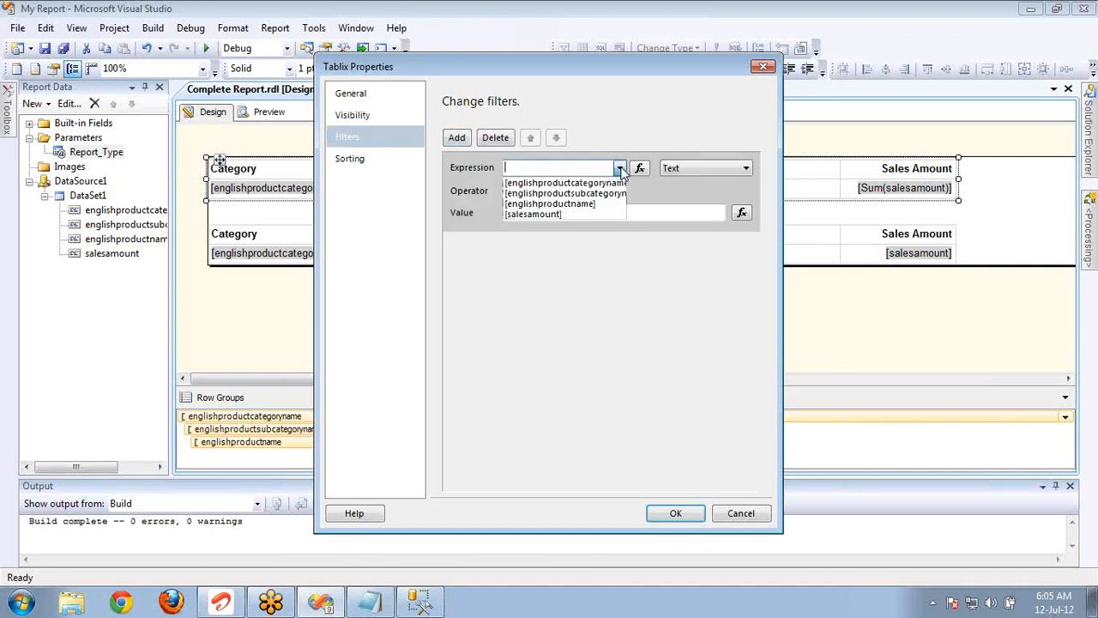
pyautogui.click(499, 141)
pyautogui.click(497, 139)
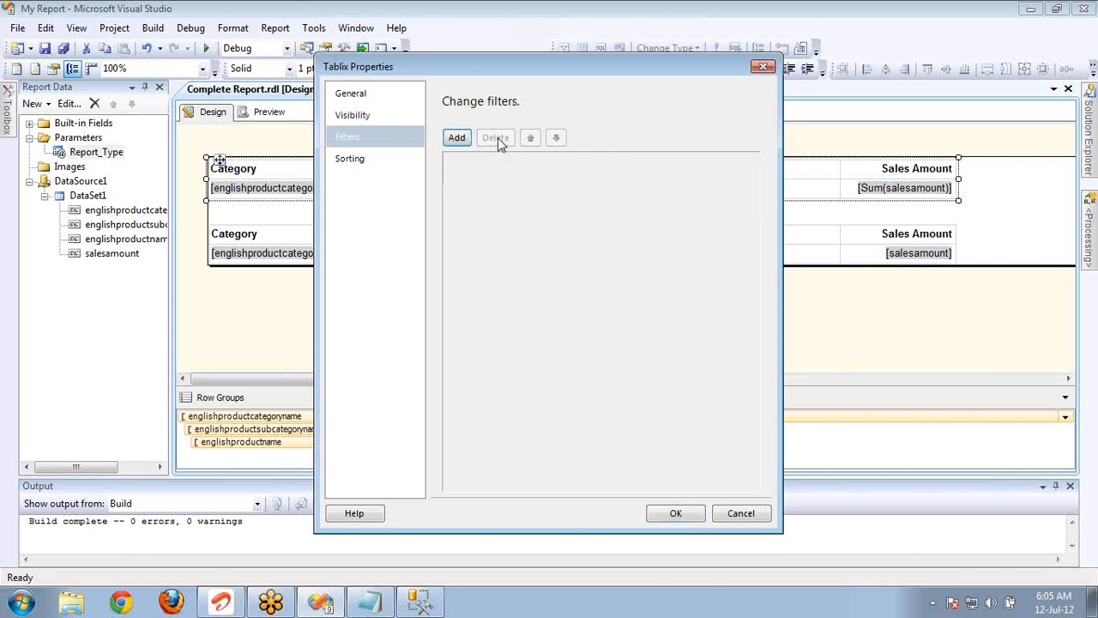
# Add a sort to the upper table by [englishproductcategoryname] in Z to A order and apply the Tablix properties.
pyautogui.click(355, 161)
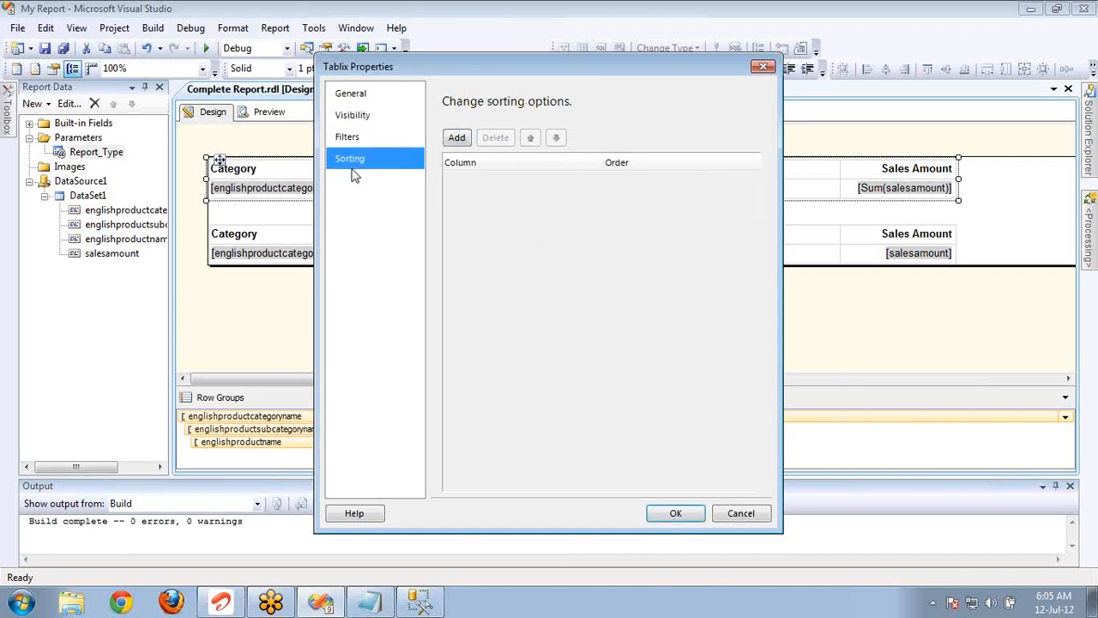
pyautogui.click(458, 139)
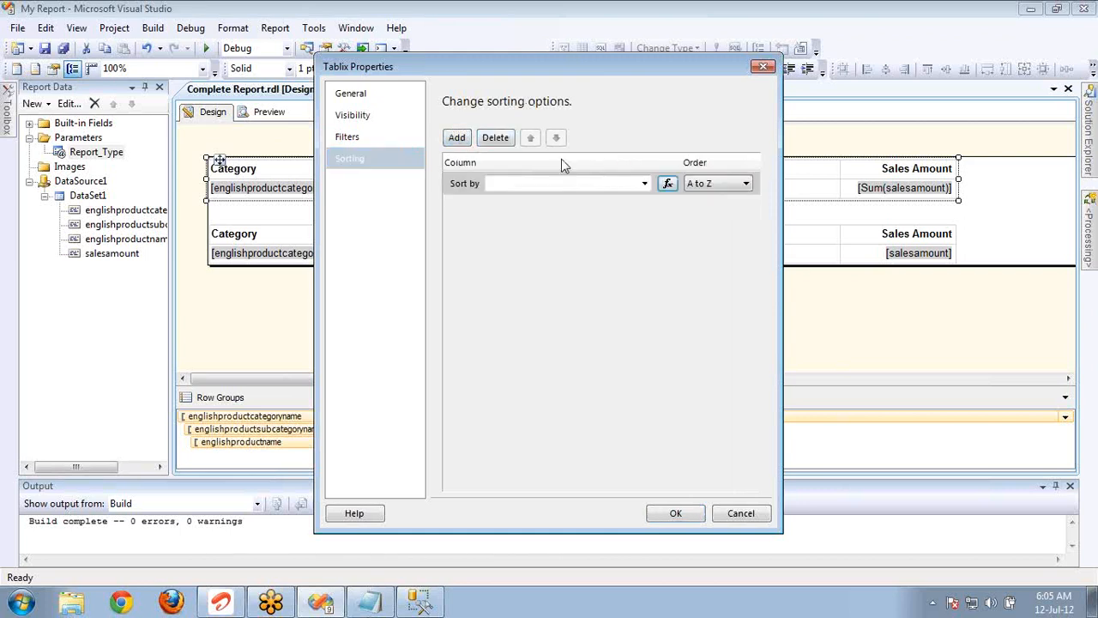
pyautogui.click(645, 185)
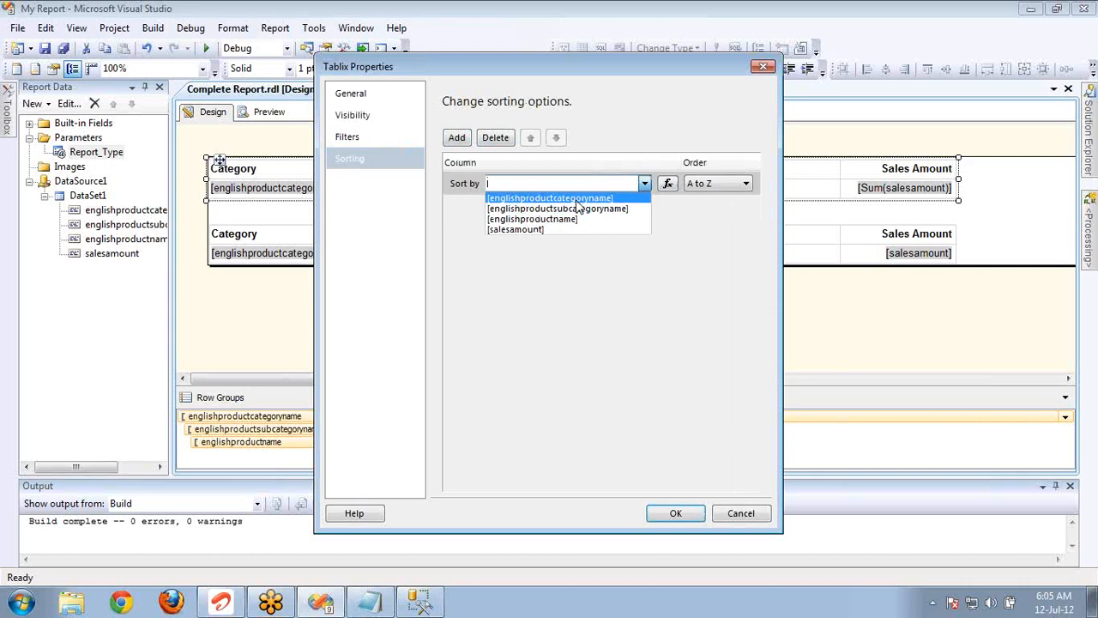
pyautogui.click(577, 196)
pyautogui.click(717, 182)
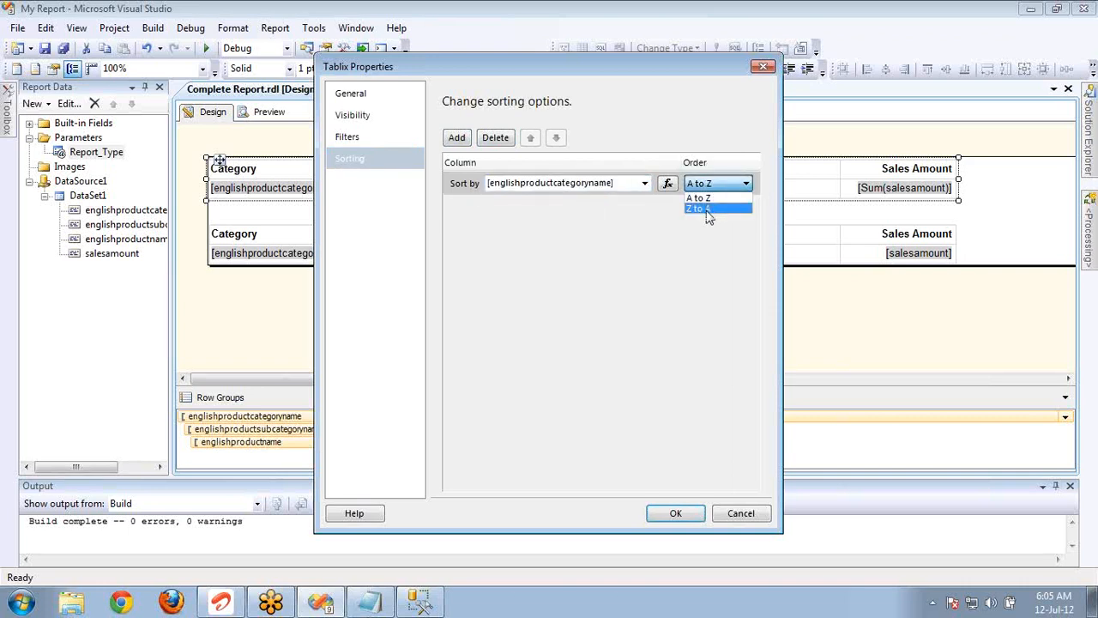
pyautogui.click(705, 206)
pyautogui.click(675, 513)
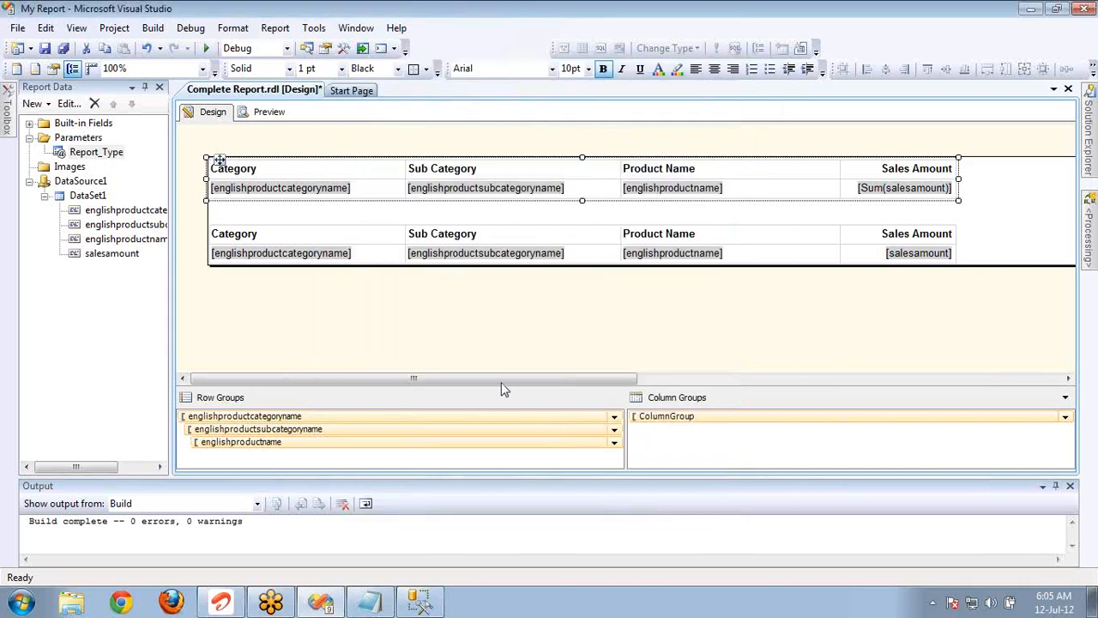
# Preview the report with Report Type set to Matrix to check the sorting of the upper table.
pyautogui.click(268, 112)
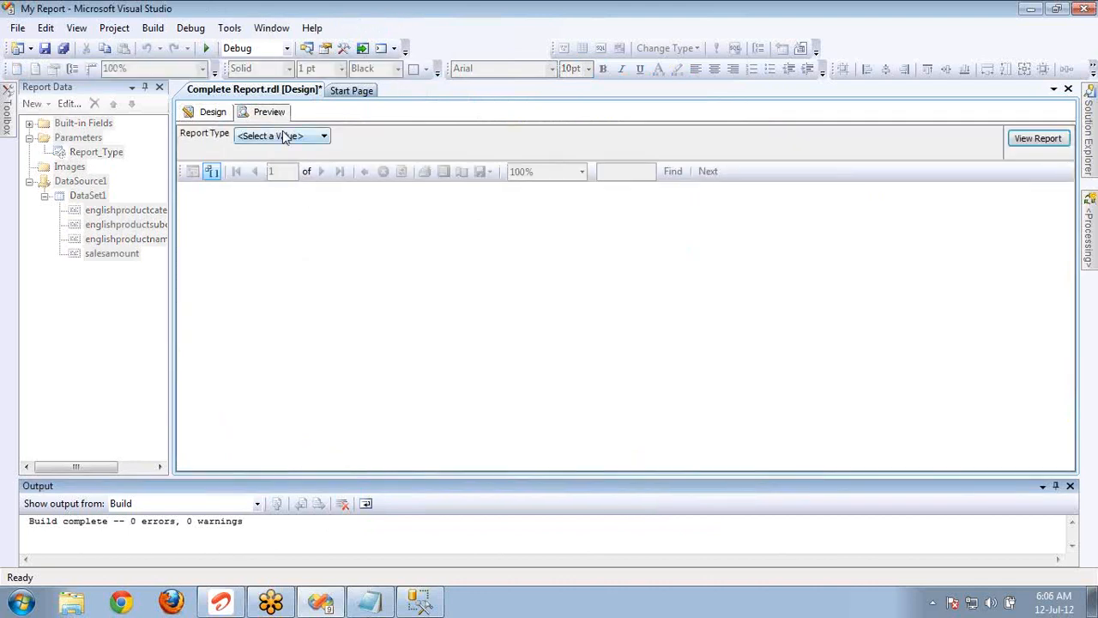
pyautogui.click(286, 137)
pyautogui.click(277, 171)
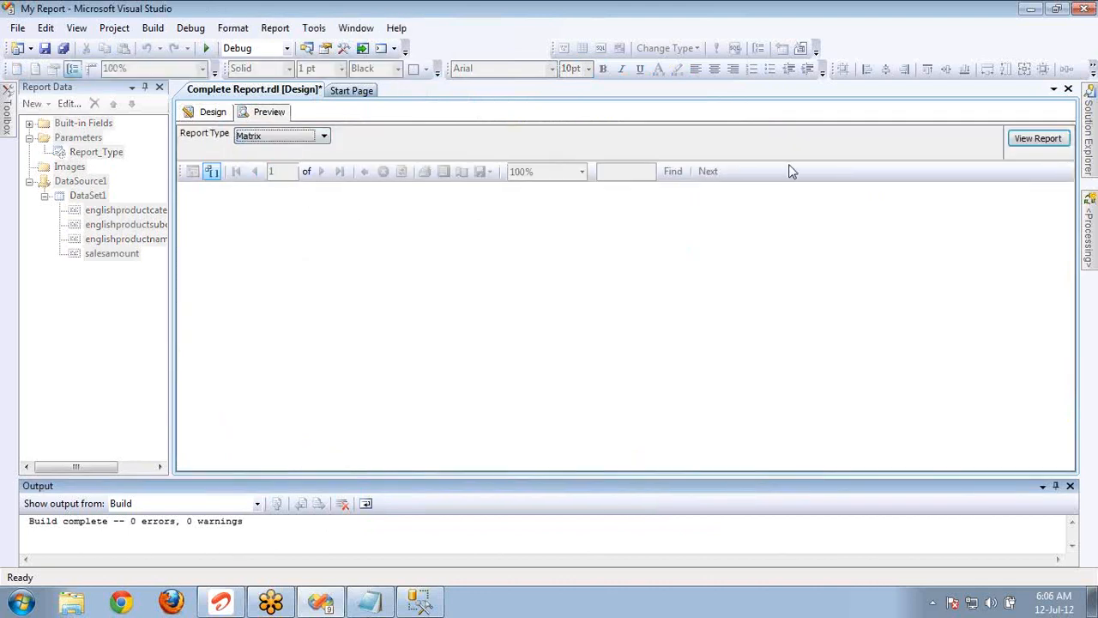
pyautogui.click(1035, 140)
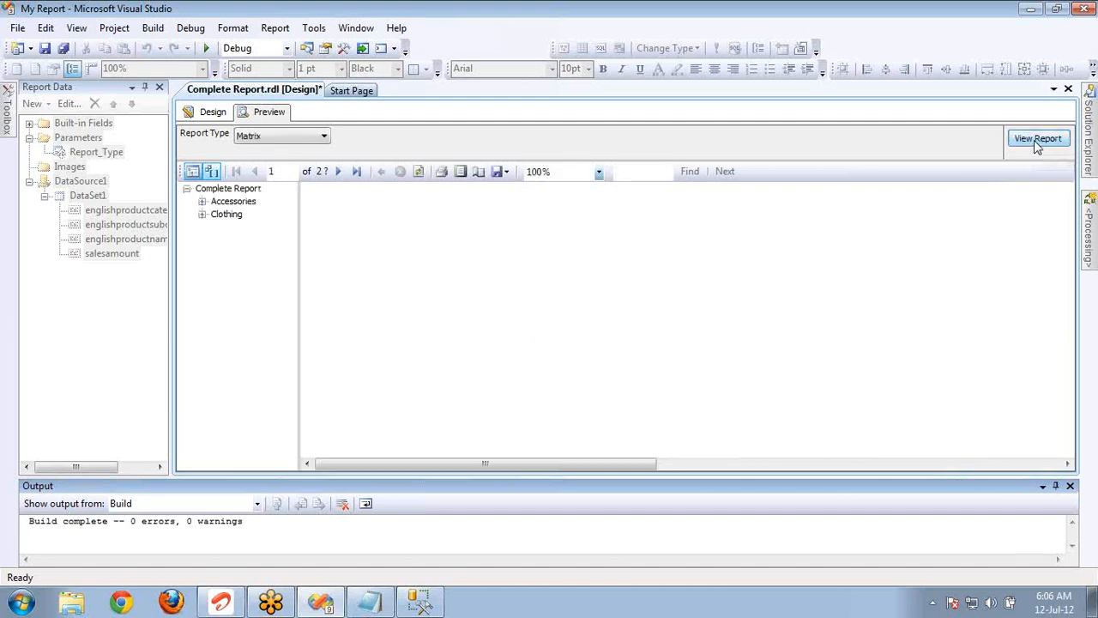
# Expand Clothing and Accessories in the document map and go to Bike Racks, Bike Stands, Bottles and Cages, and back to Accessories.
pyautogui.click(205, 215)
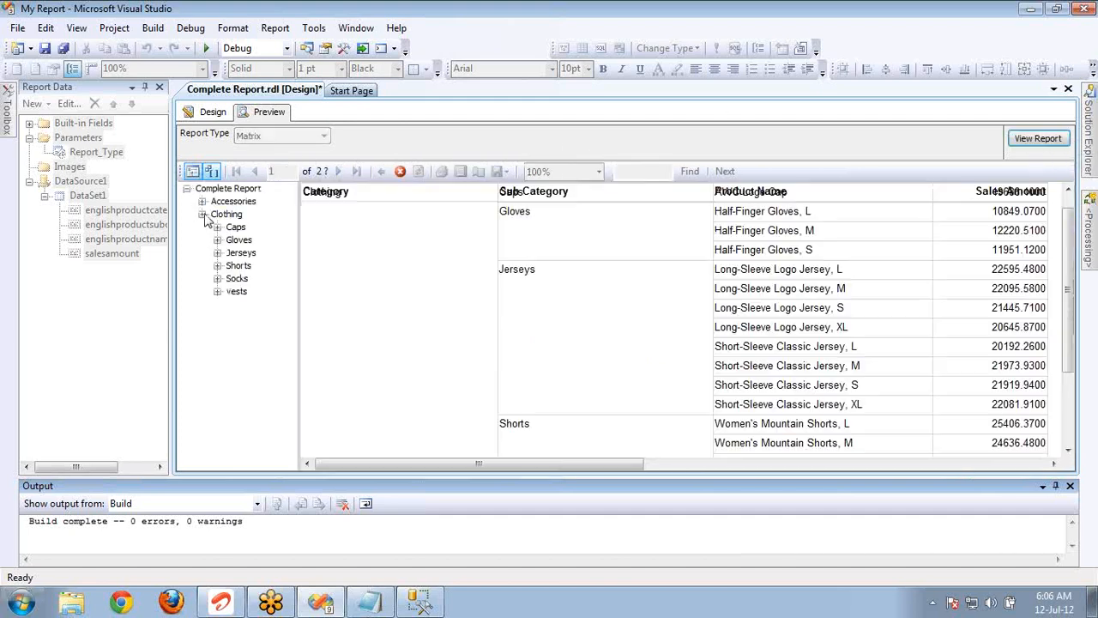
pyautogui.click(202, 203)
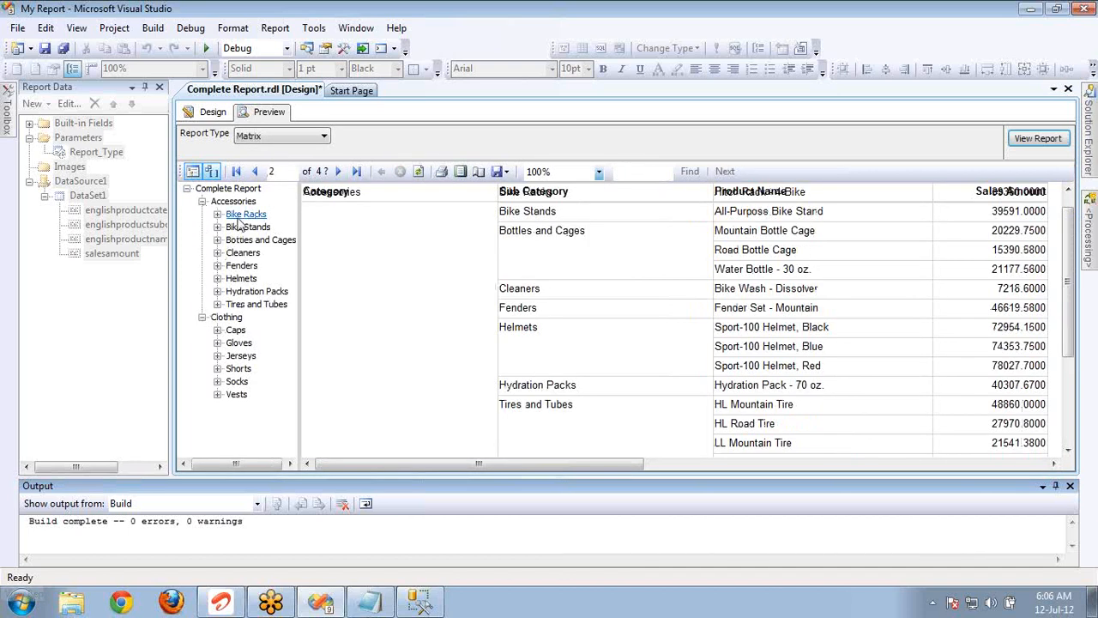
pyautogui.click(240, 214)
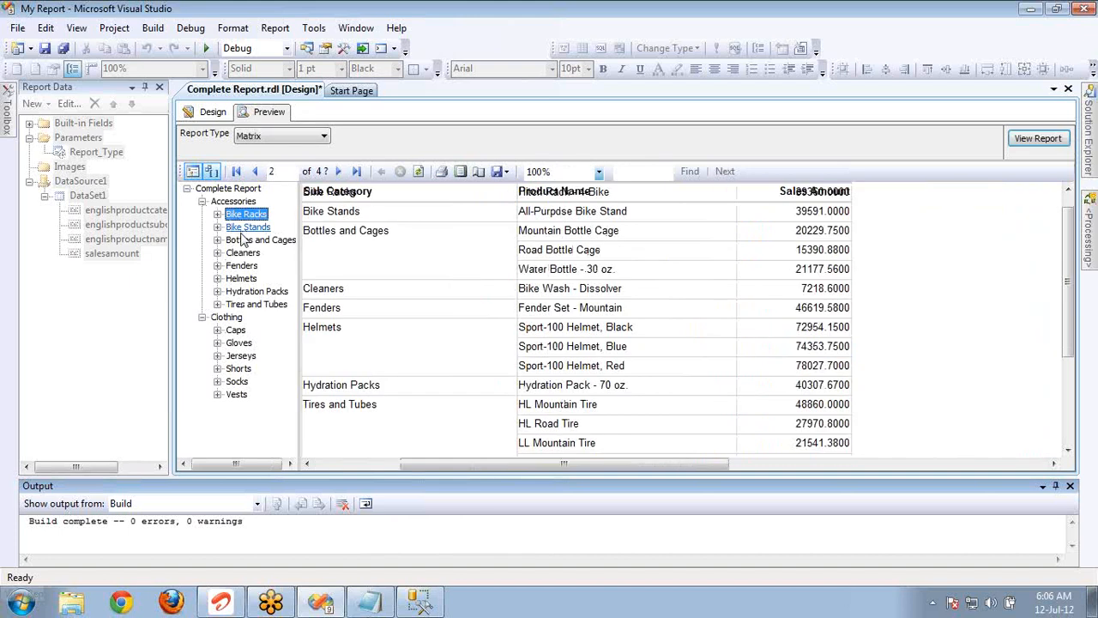
pyautogui.click(243, 230)
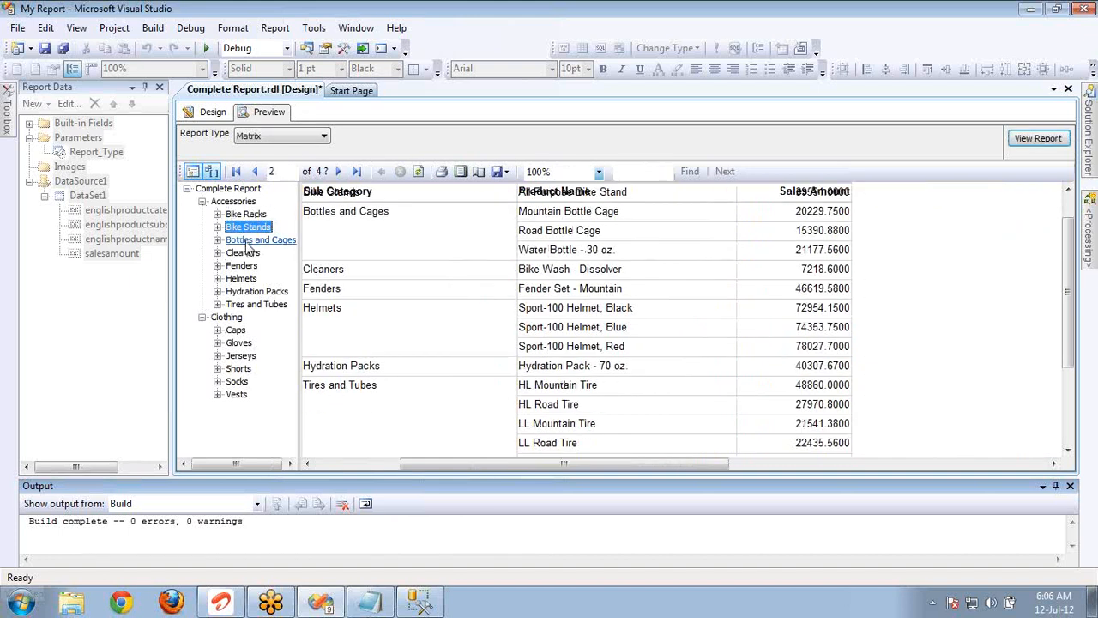
pyautogui.click(248, 241)
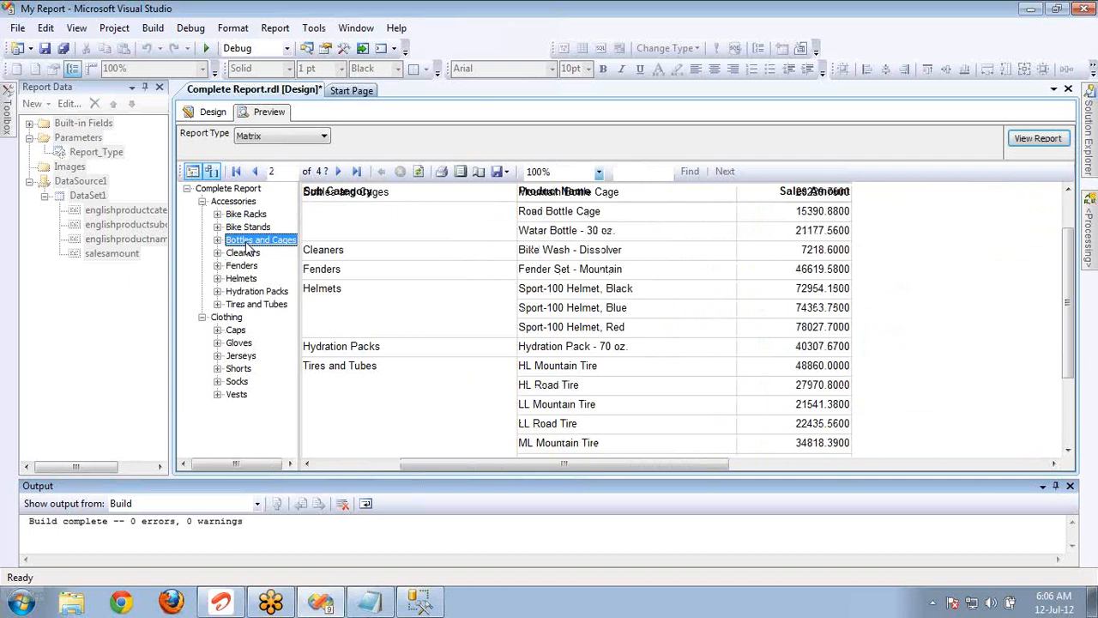
pyautogui.click(229, 201)
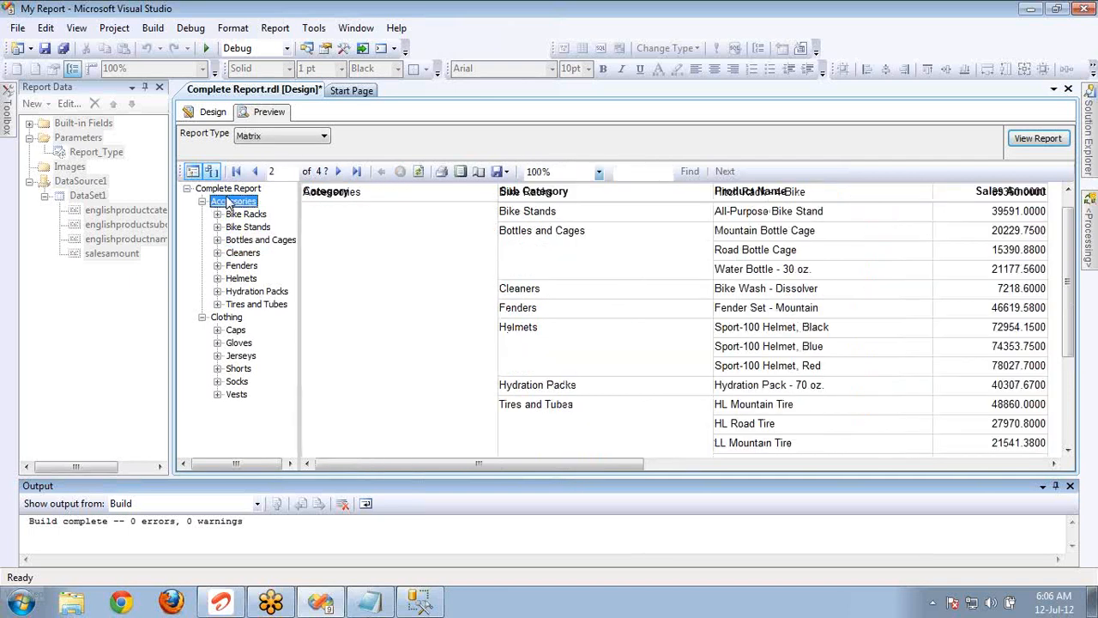
pyautogui.click(1091, 45)
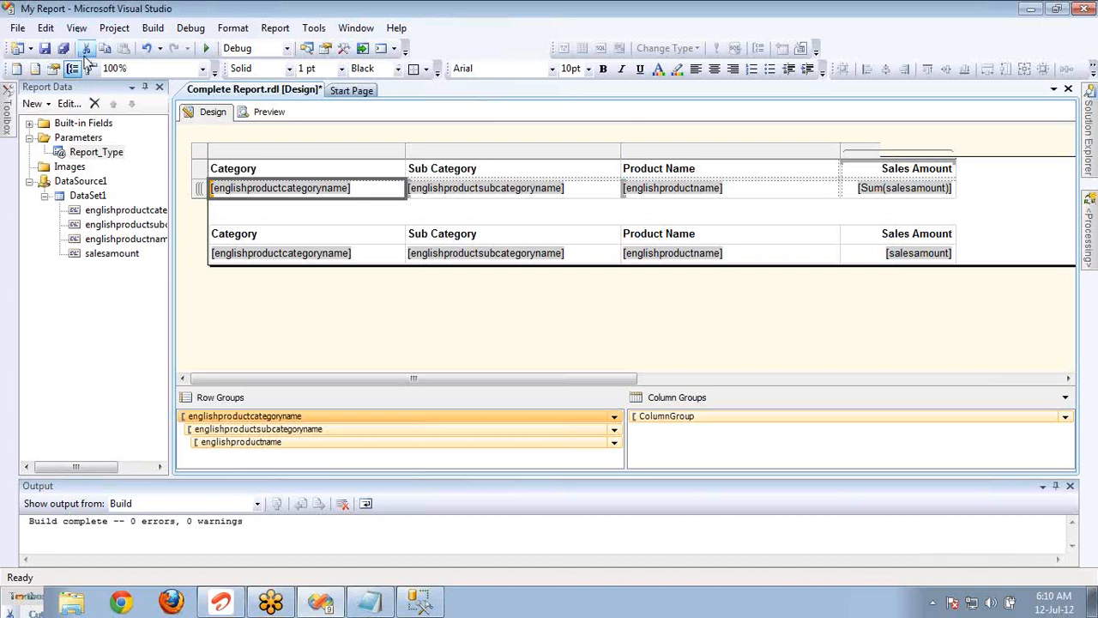
# Show the Report Data pane, and open the Toolbox beside the report design.
pyautogui.click(76, 28)
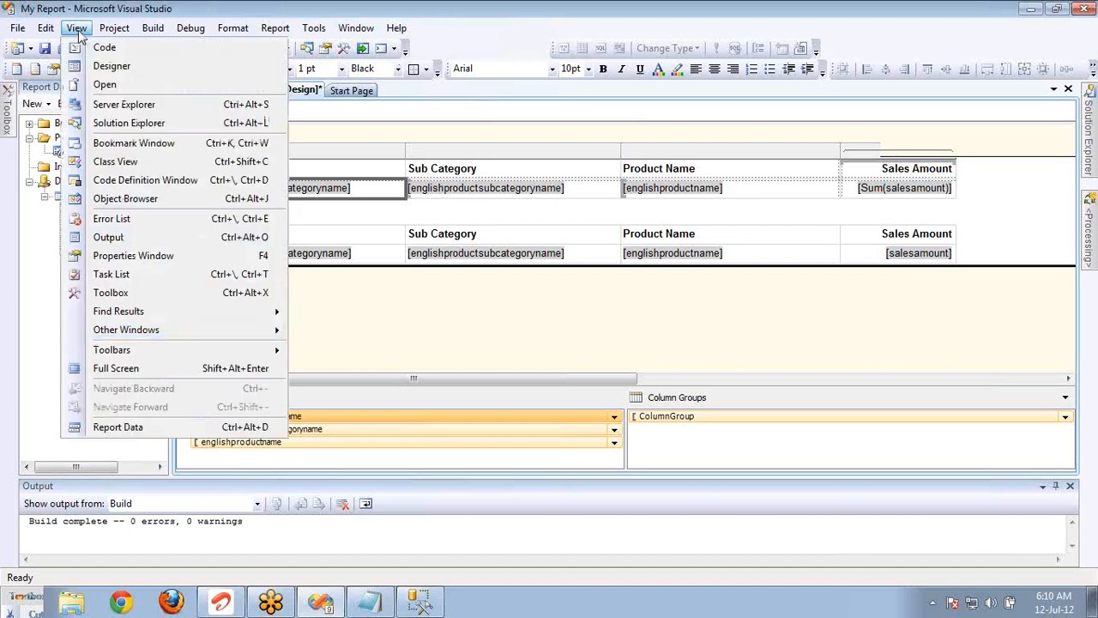
pyautogui.click(116, 426)
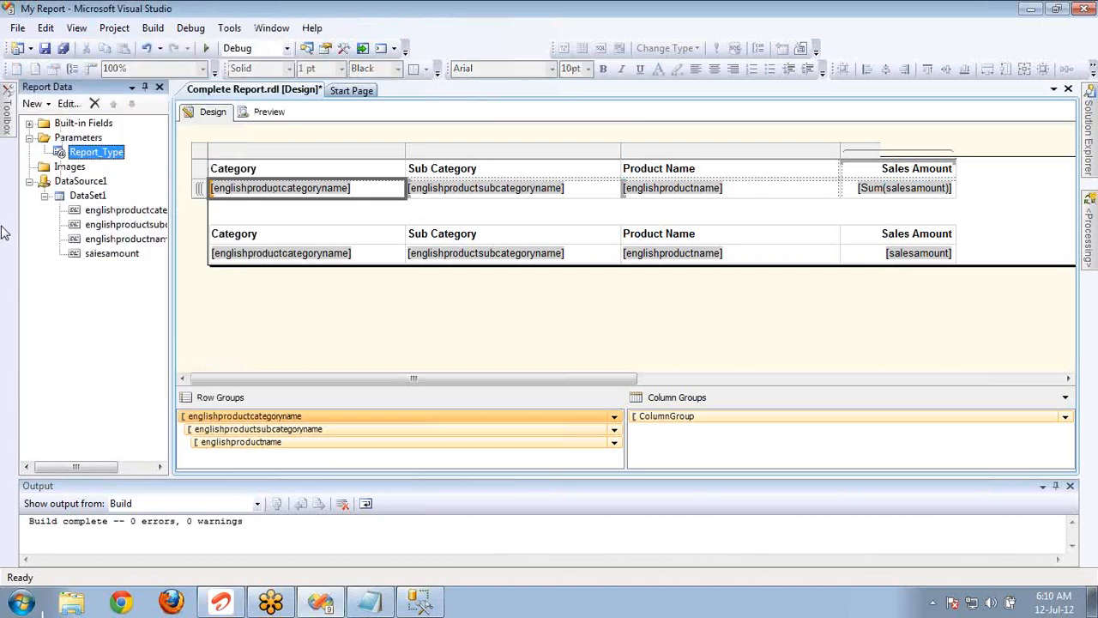
pyautogui.click(7, 128)
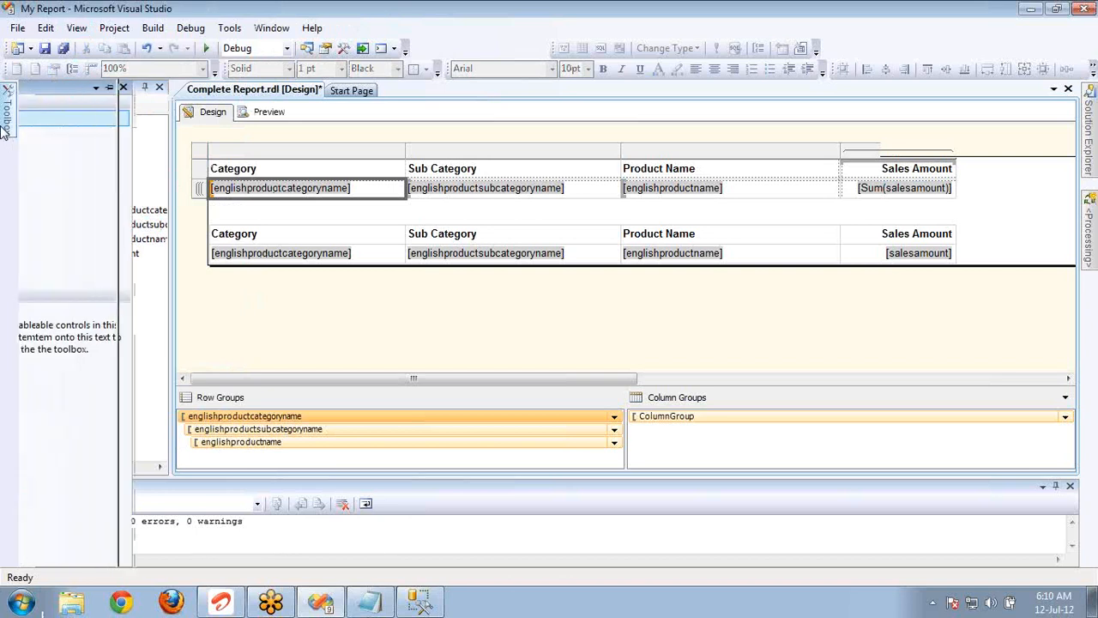